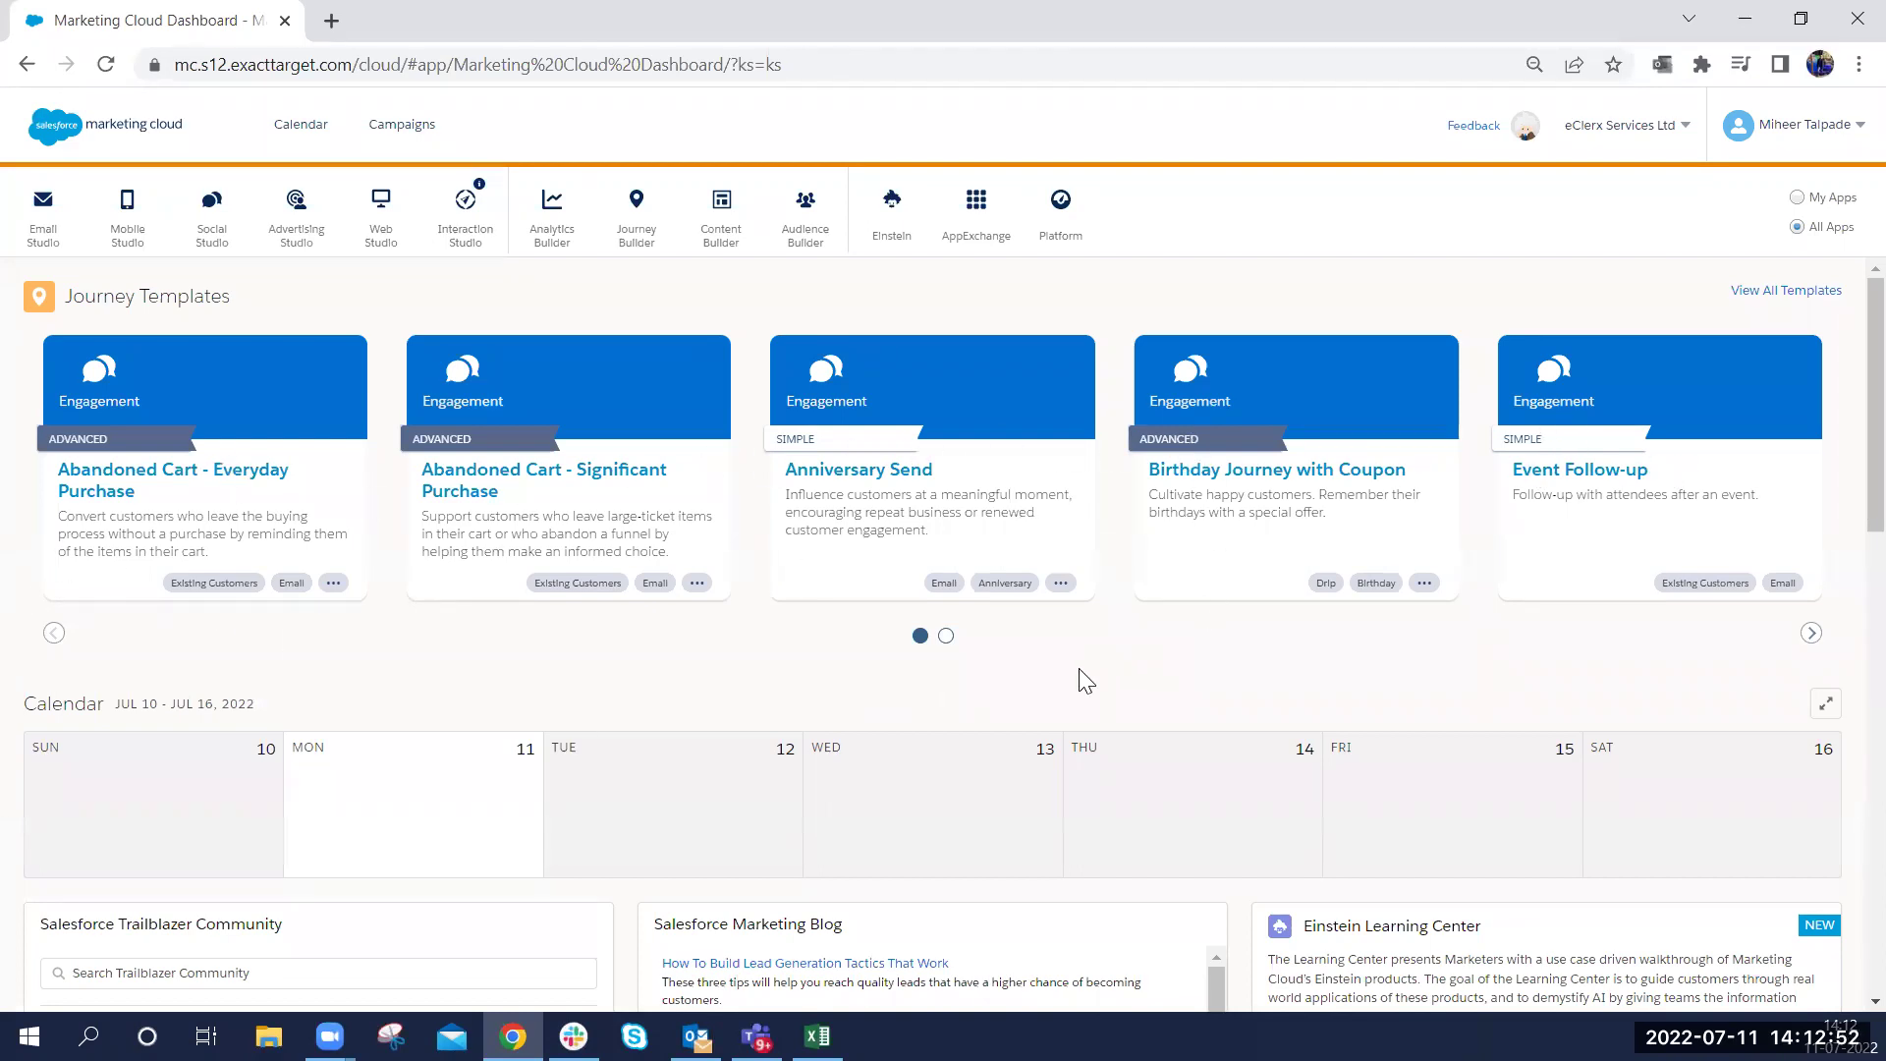
- Scroll down past the Journey Templates carousel to the Jul 10–16 calendar and community panels
scroll(1066, 678, down, 3)
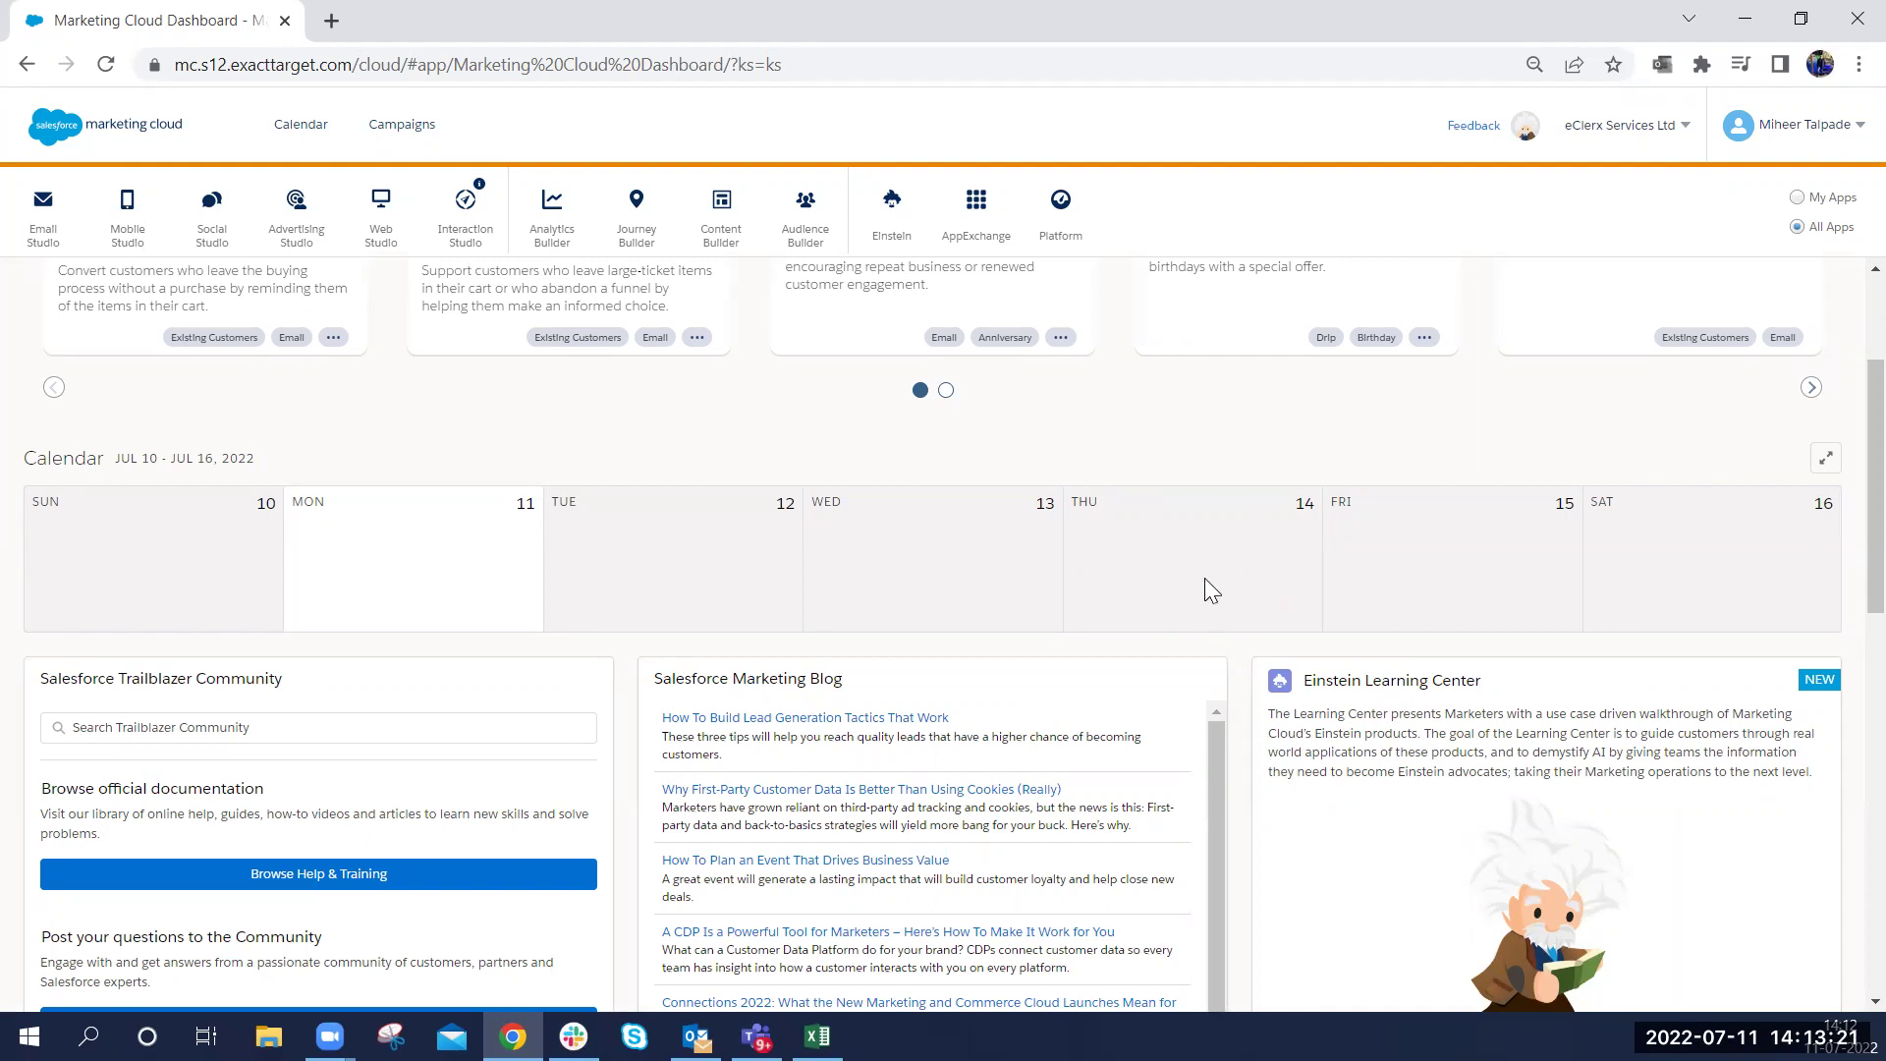
- Scroll further down to see recently sent emails' delivery, open and click rates, and five edited Content Builder emails
scroll(983, 540, down, 2)
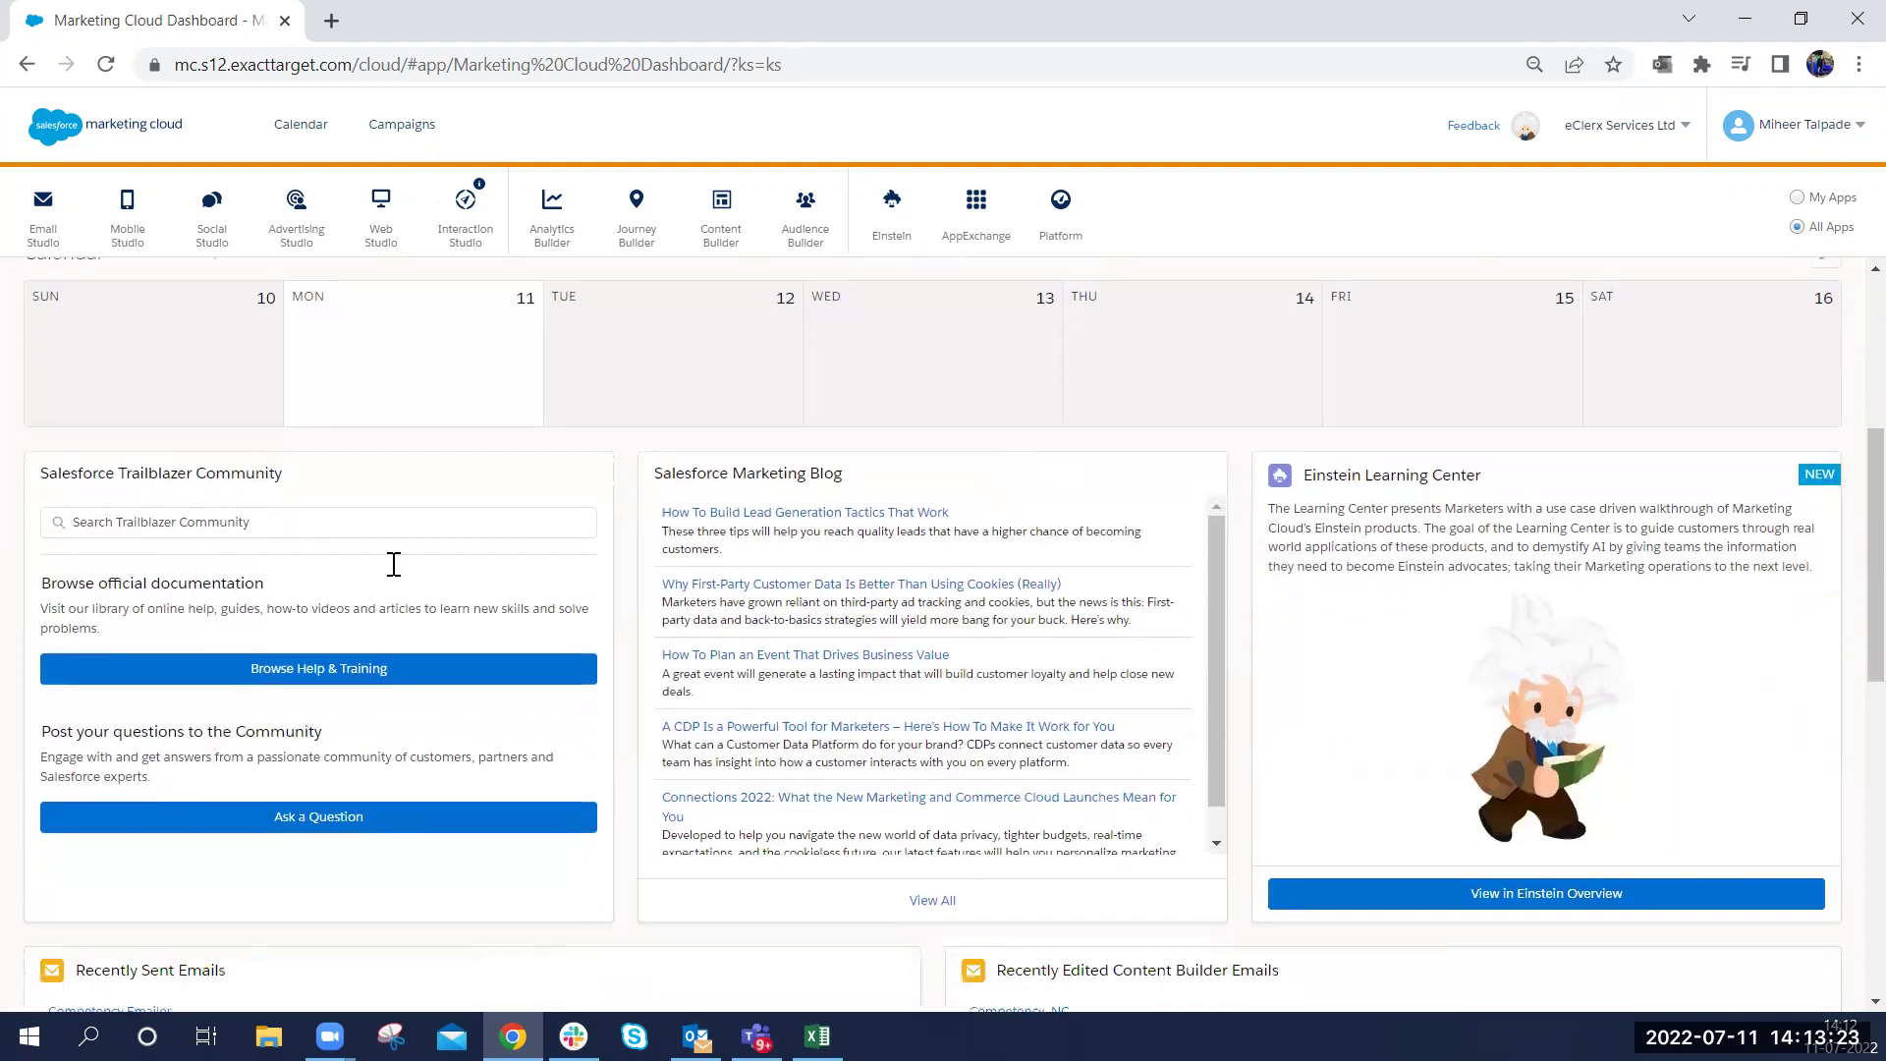
scroll(394, 564, down, 2)
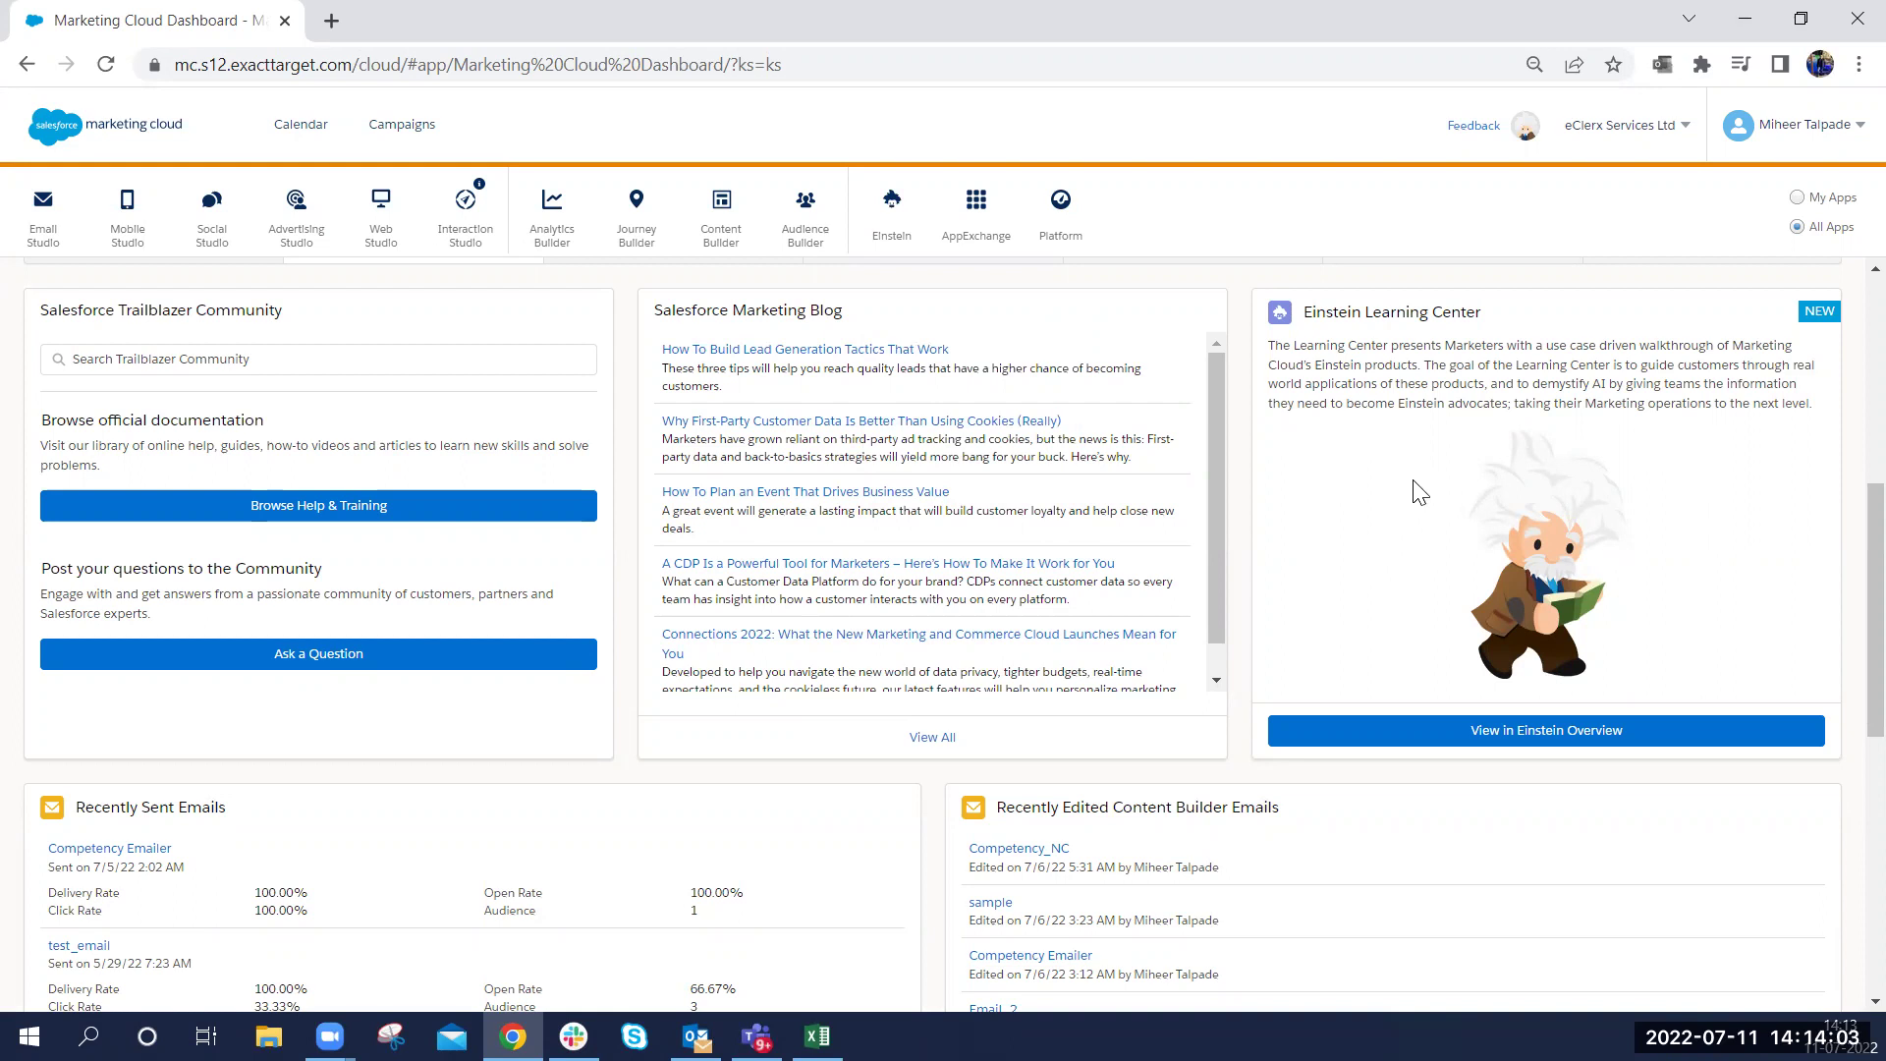
scroll(842, 495, down, 1)
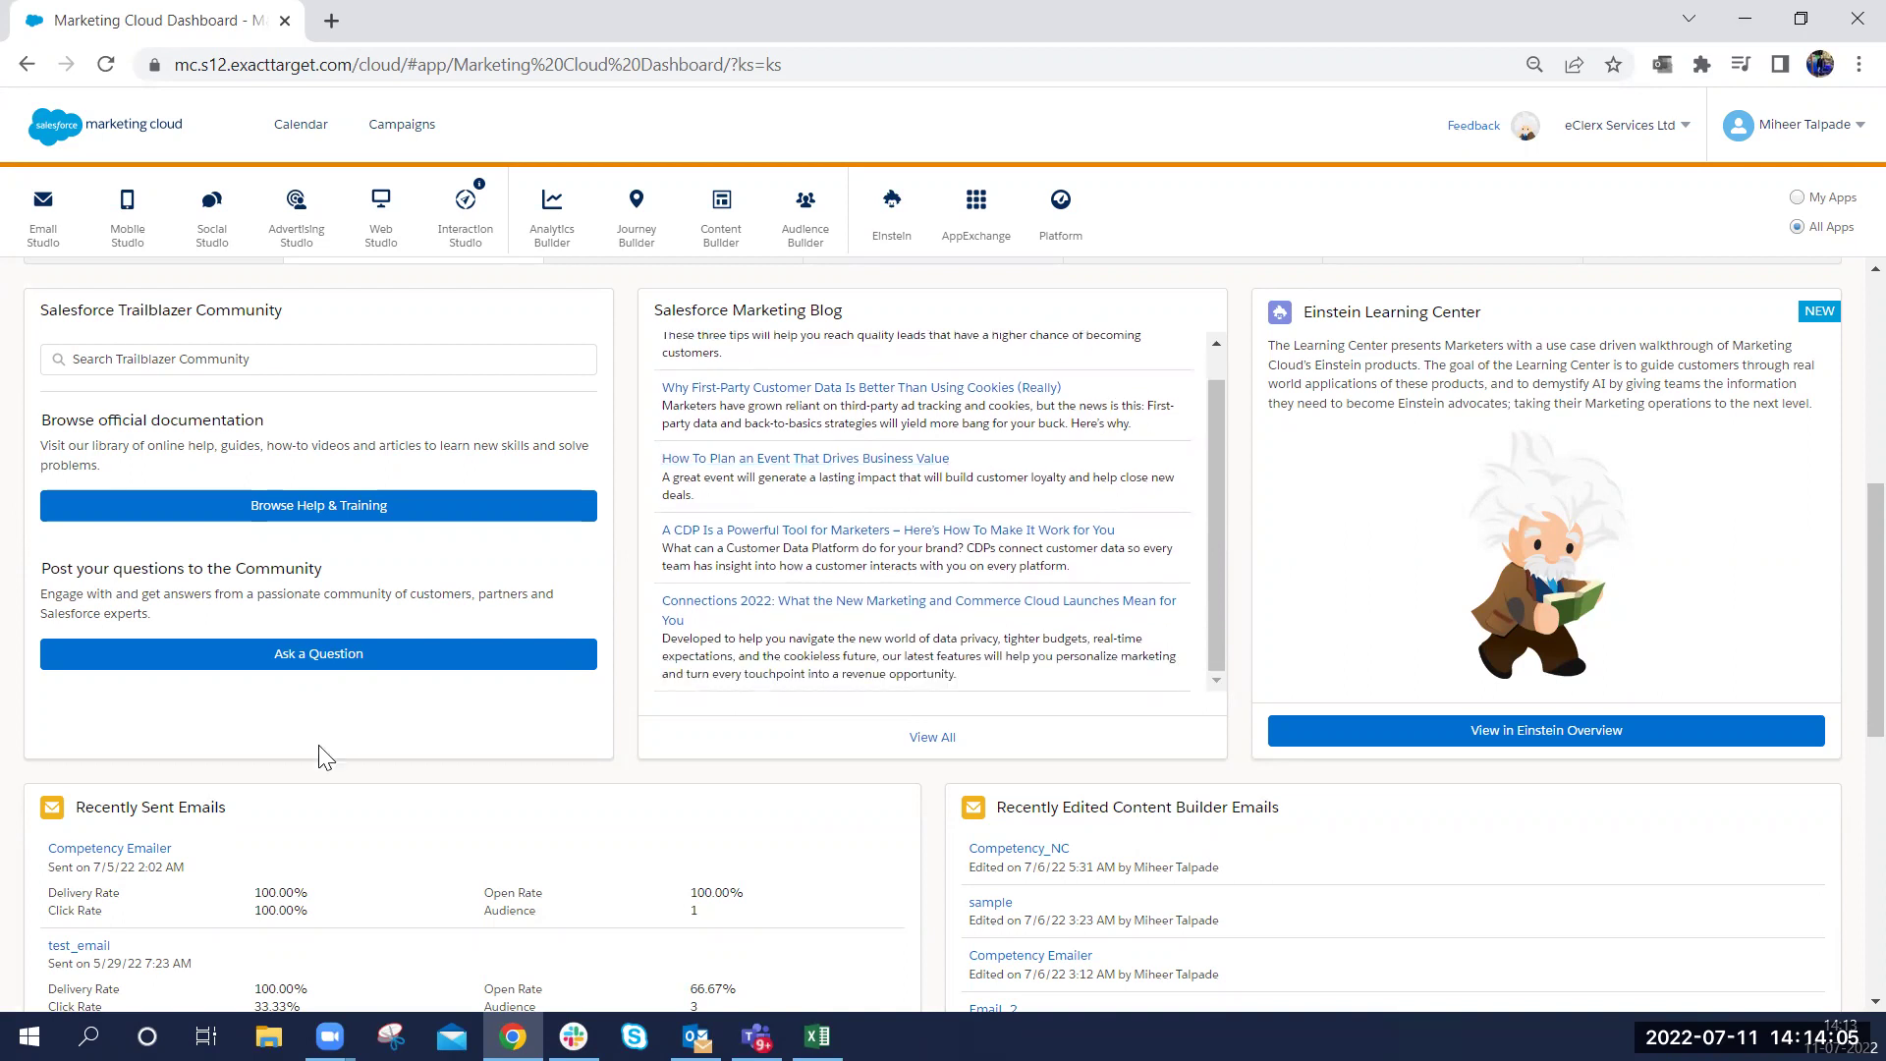
scroll(695, 814, down, 4)
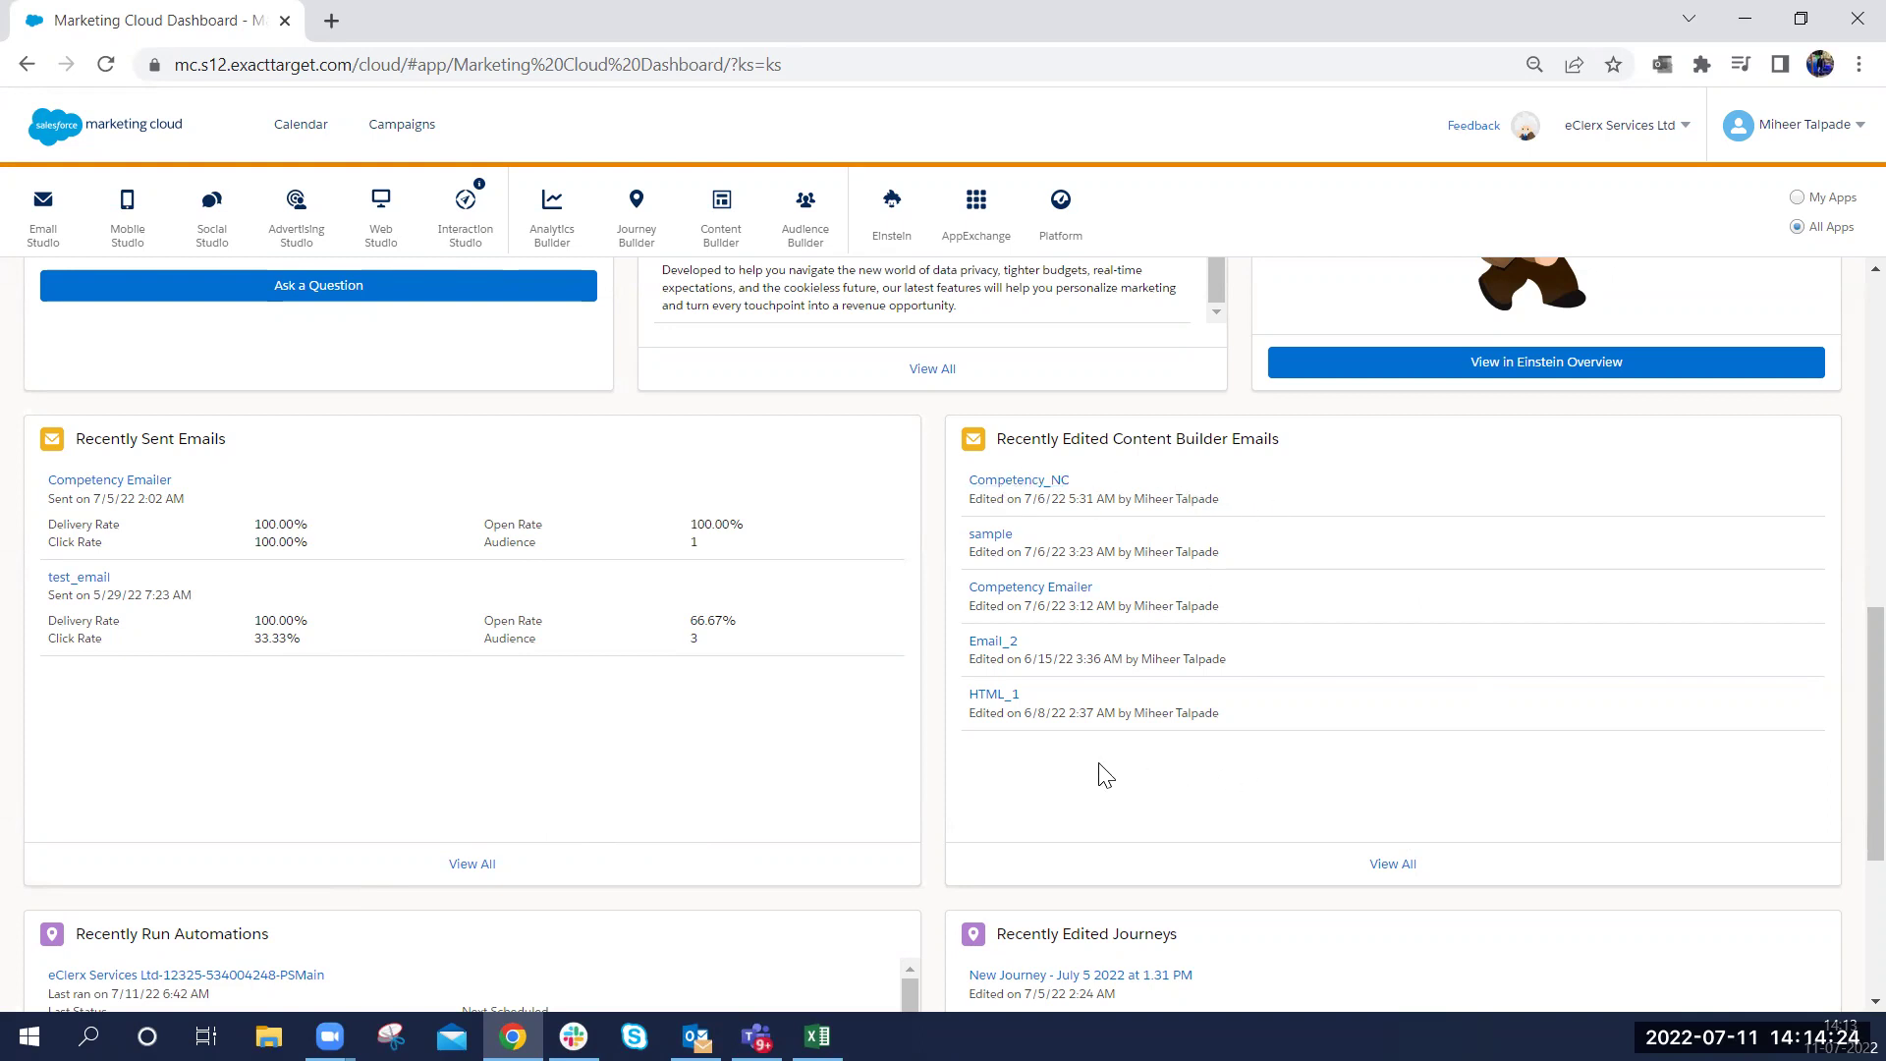
- Review the four recently run automations and two edited journeys, then scroll back up
scroll(781, 825, down, 3)
scroll(803, 787, down, 1)
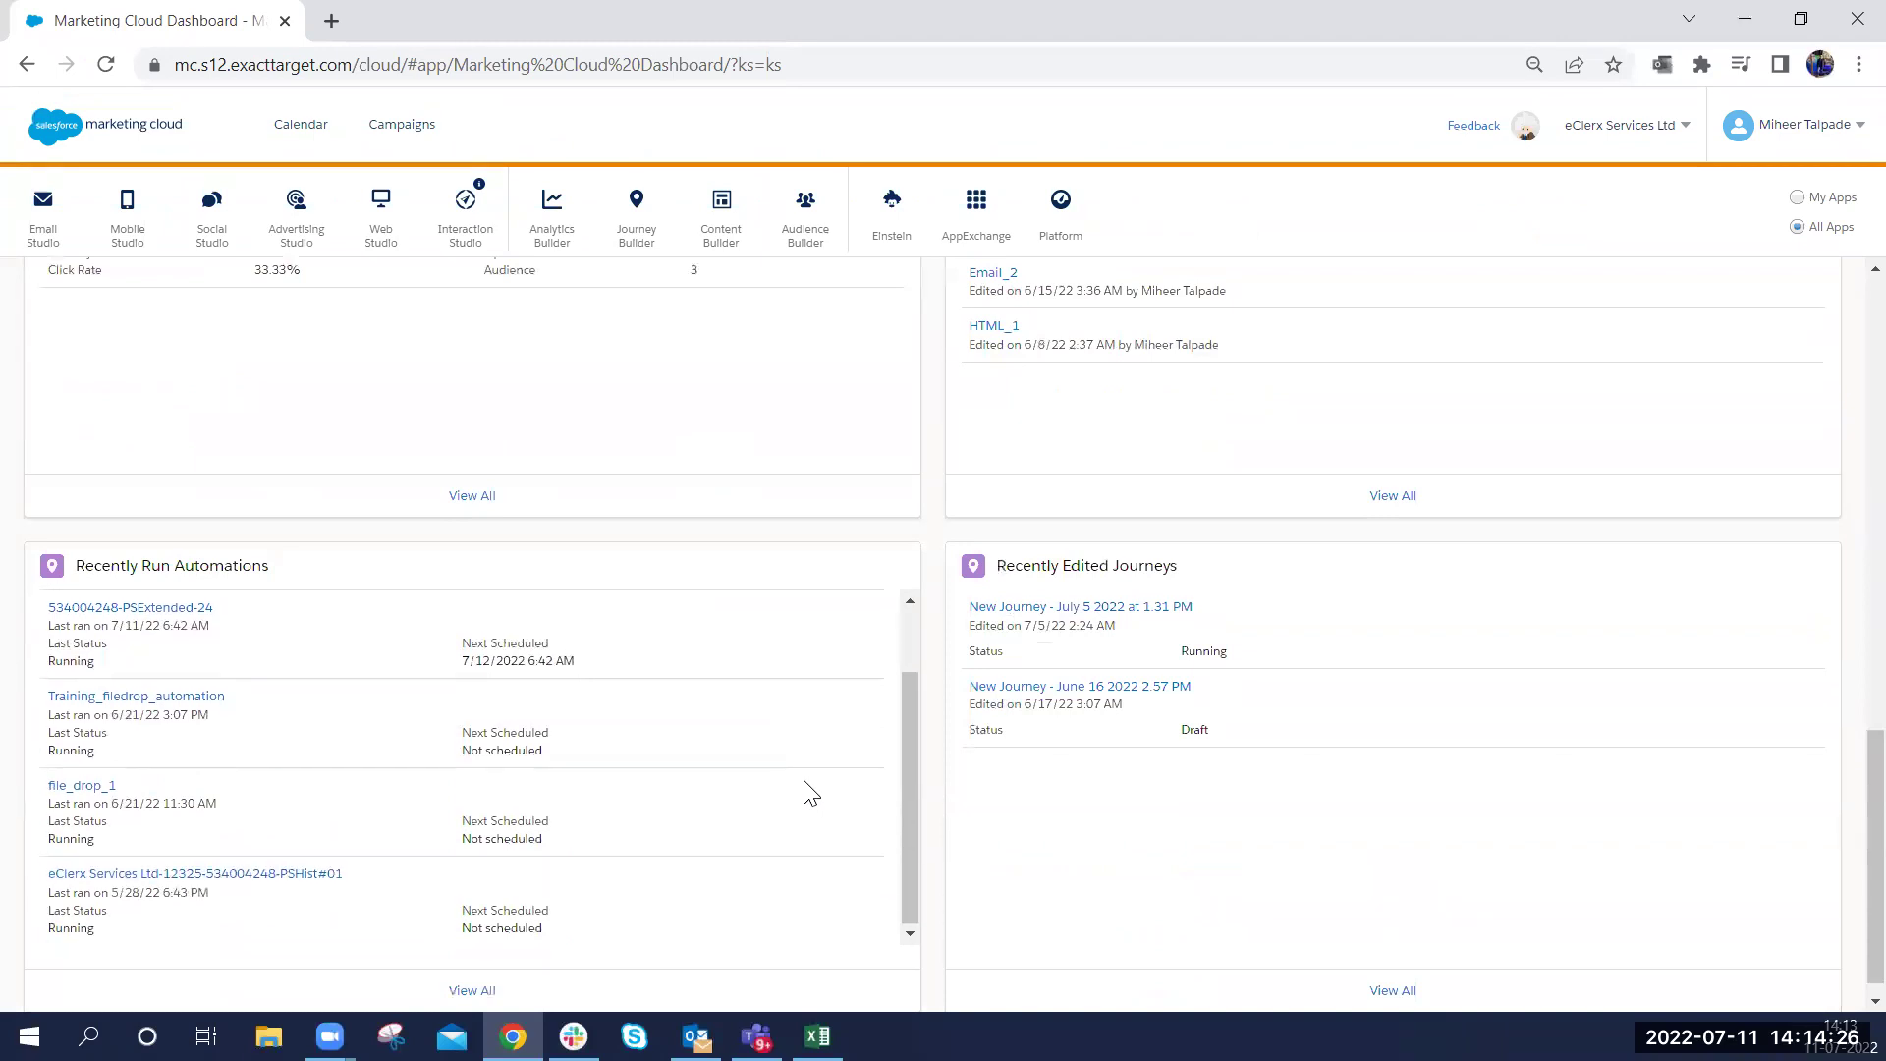
scroll(812, 792, up, 1)
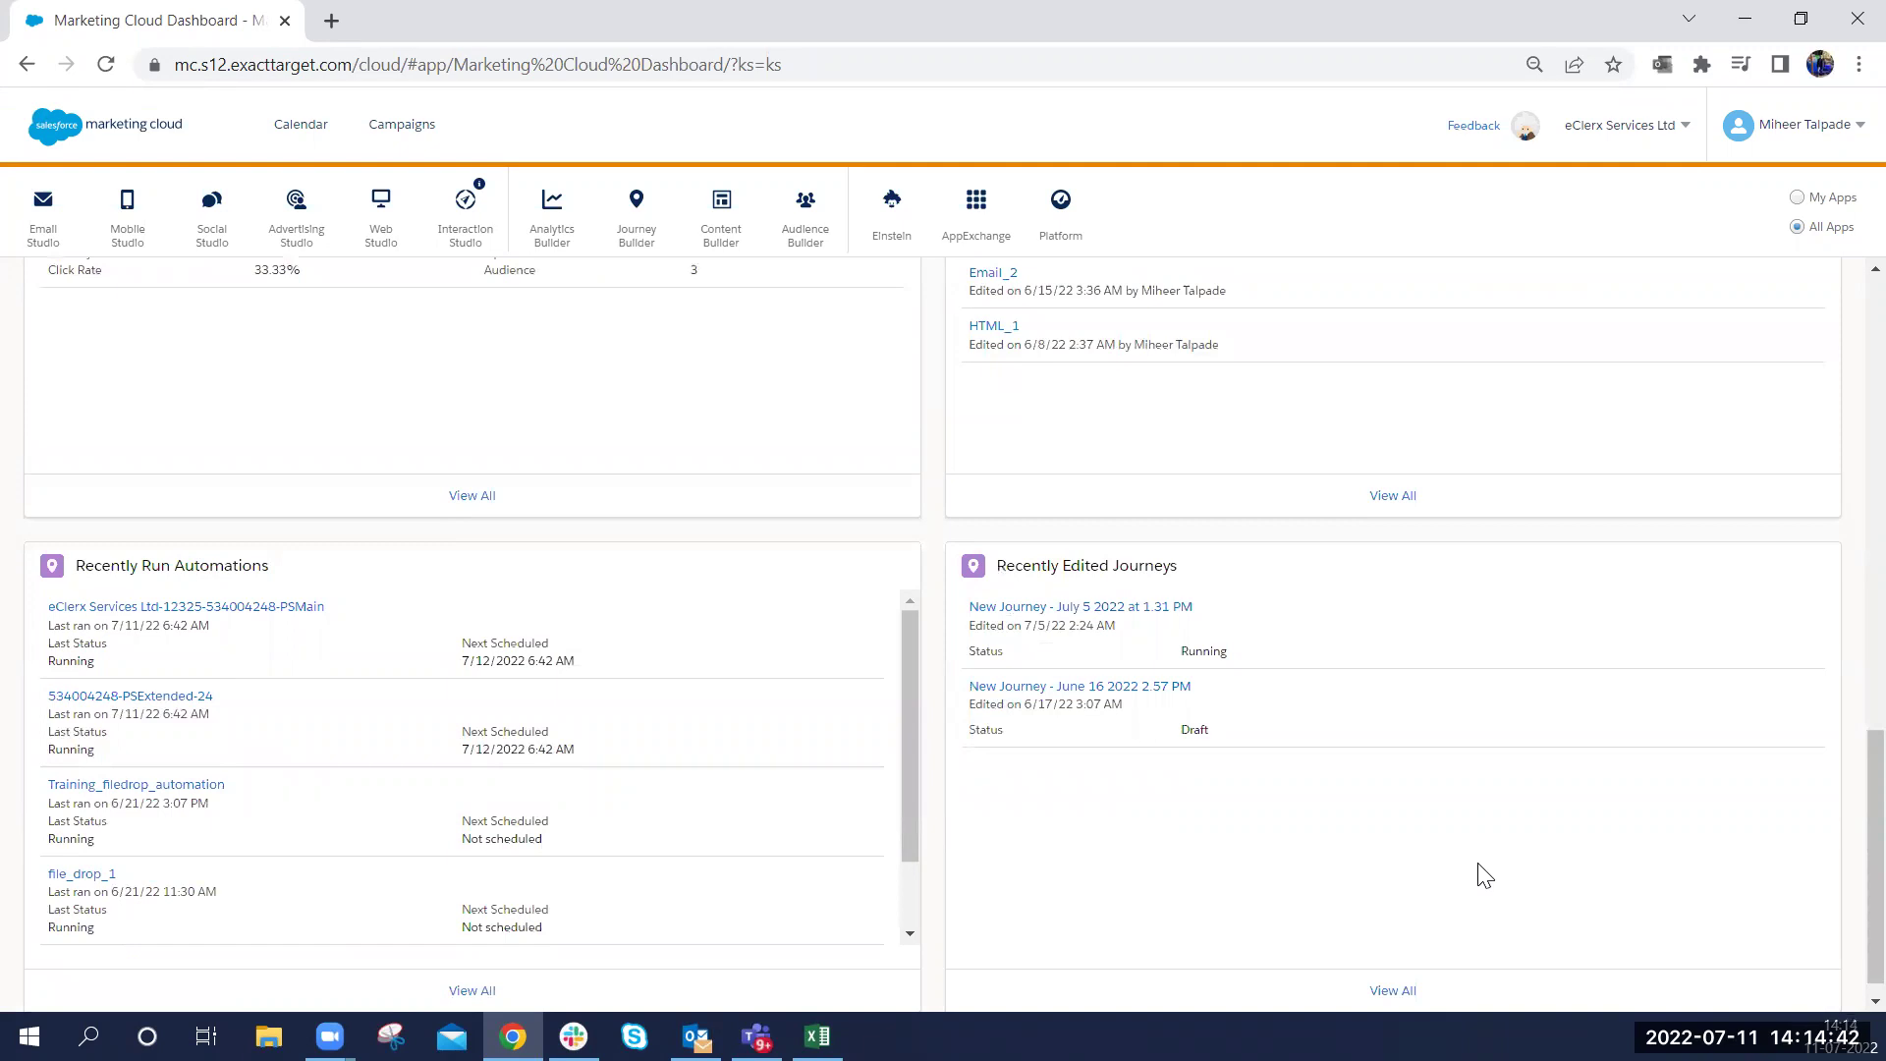
scroll(1484, 874, up, 10)
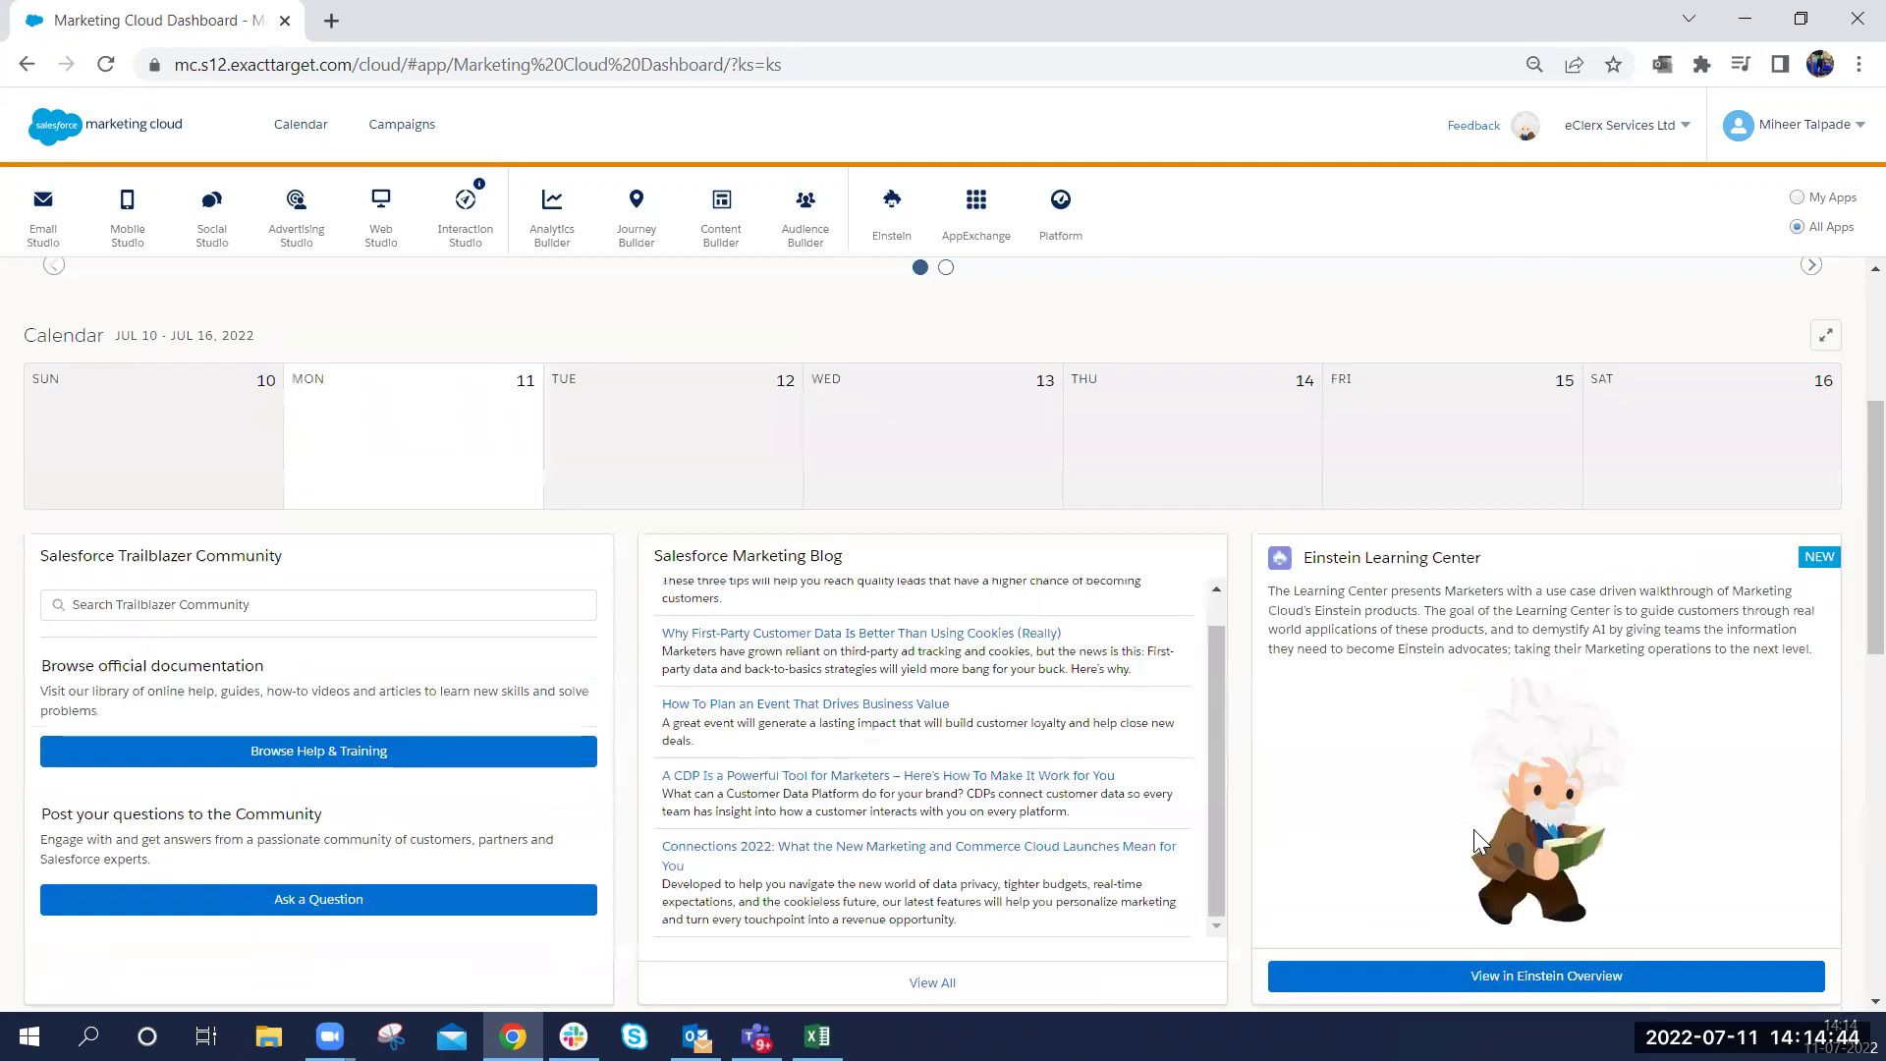
- Return to the top of the dashboard with templates like Abandoned Cart and Birthday Journey with Coupon
scroll(1474, 842, up, 4)
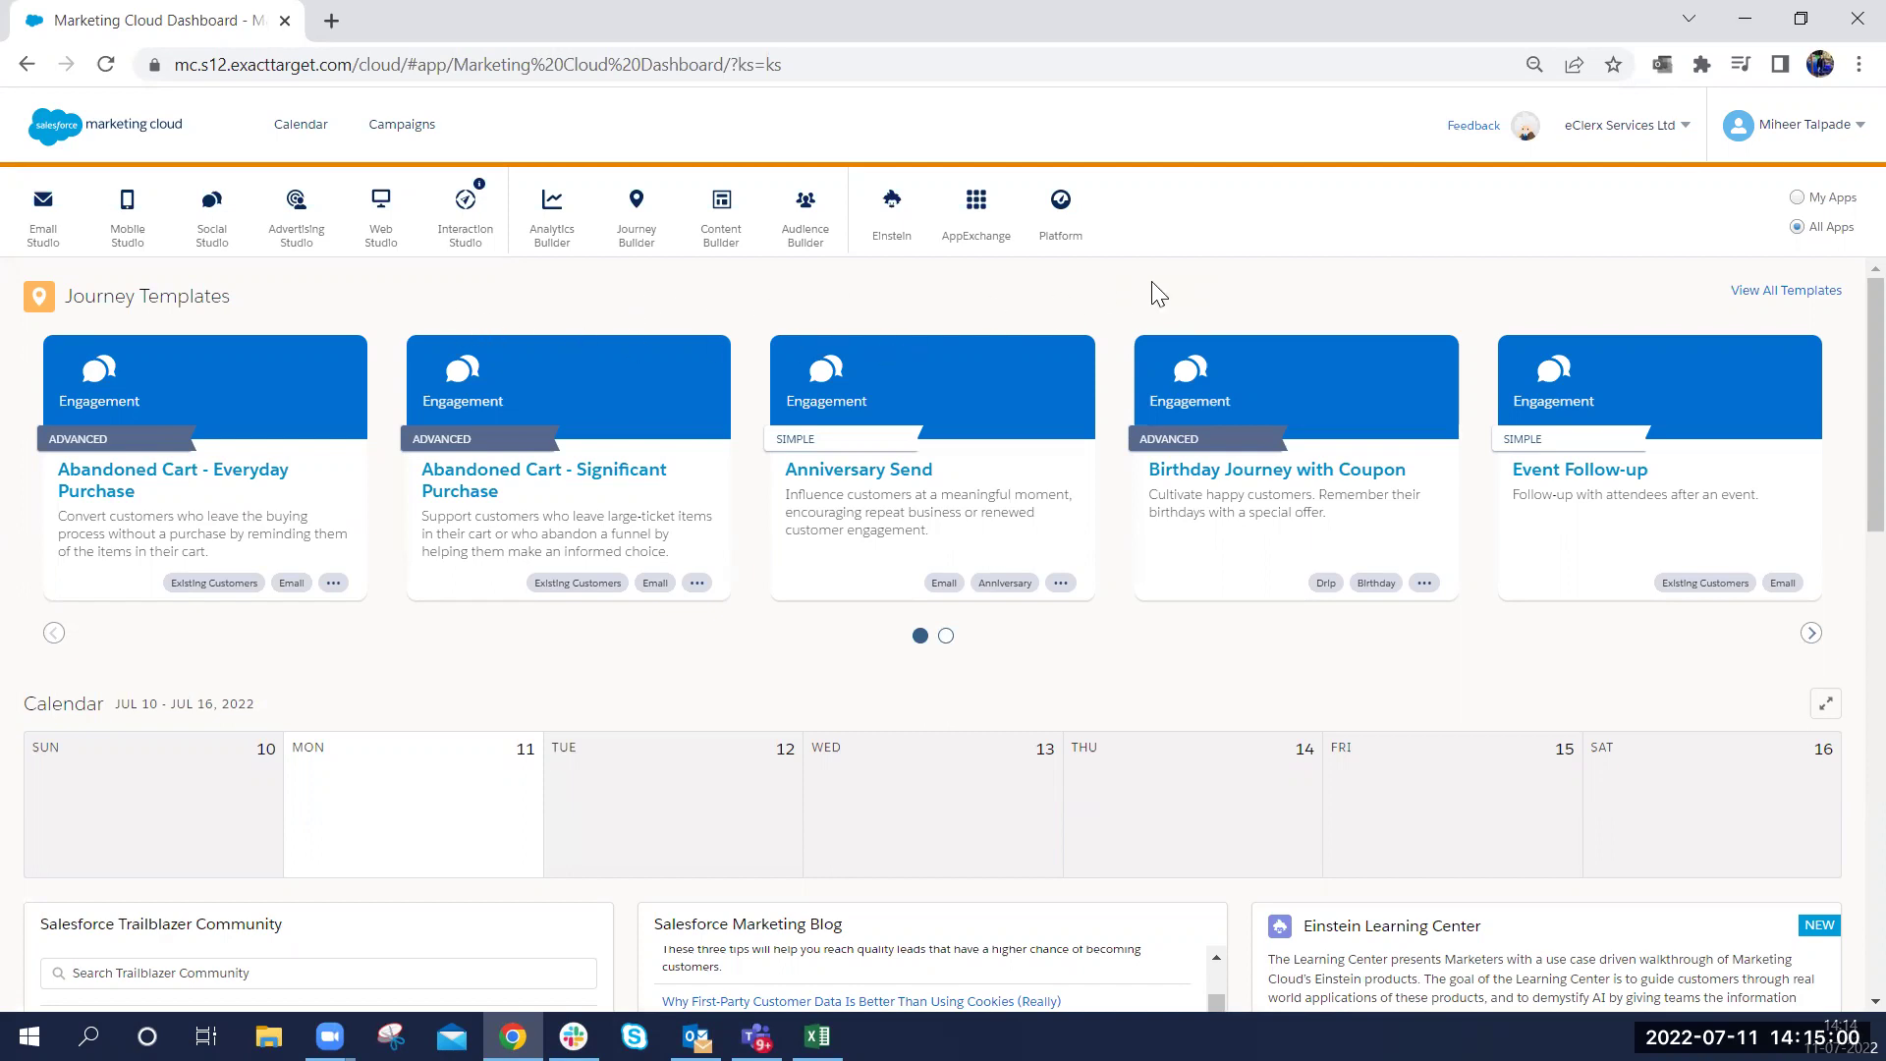
mouse_move(470, 201)
mouse_move(40, 228)
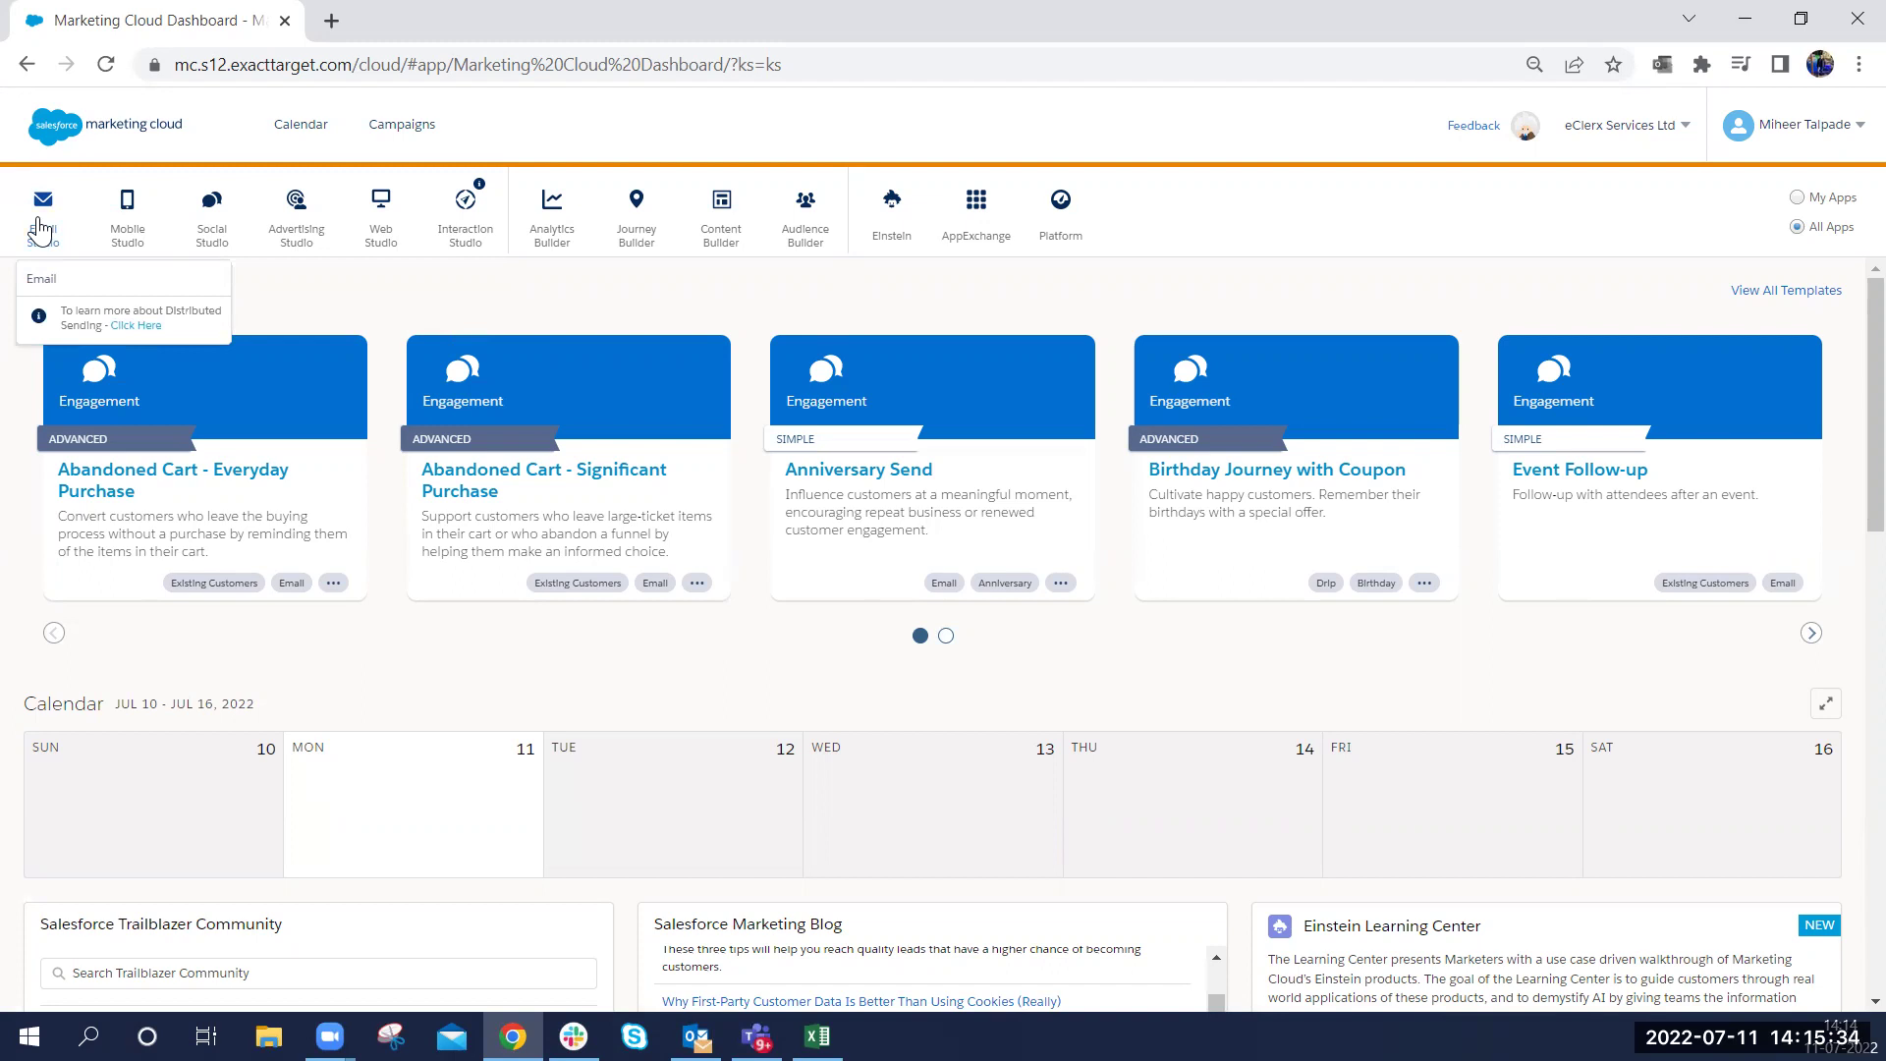
mouse_move(142, 235)
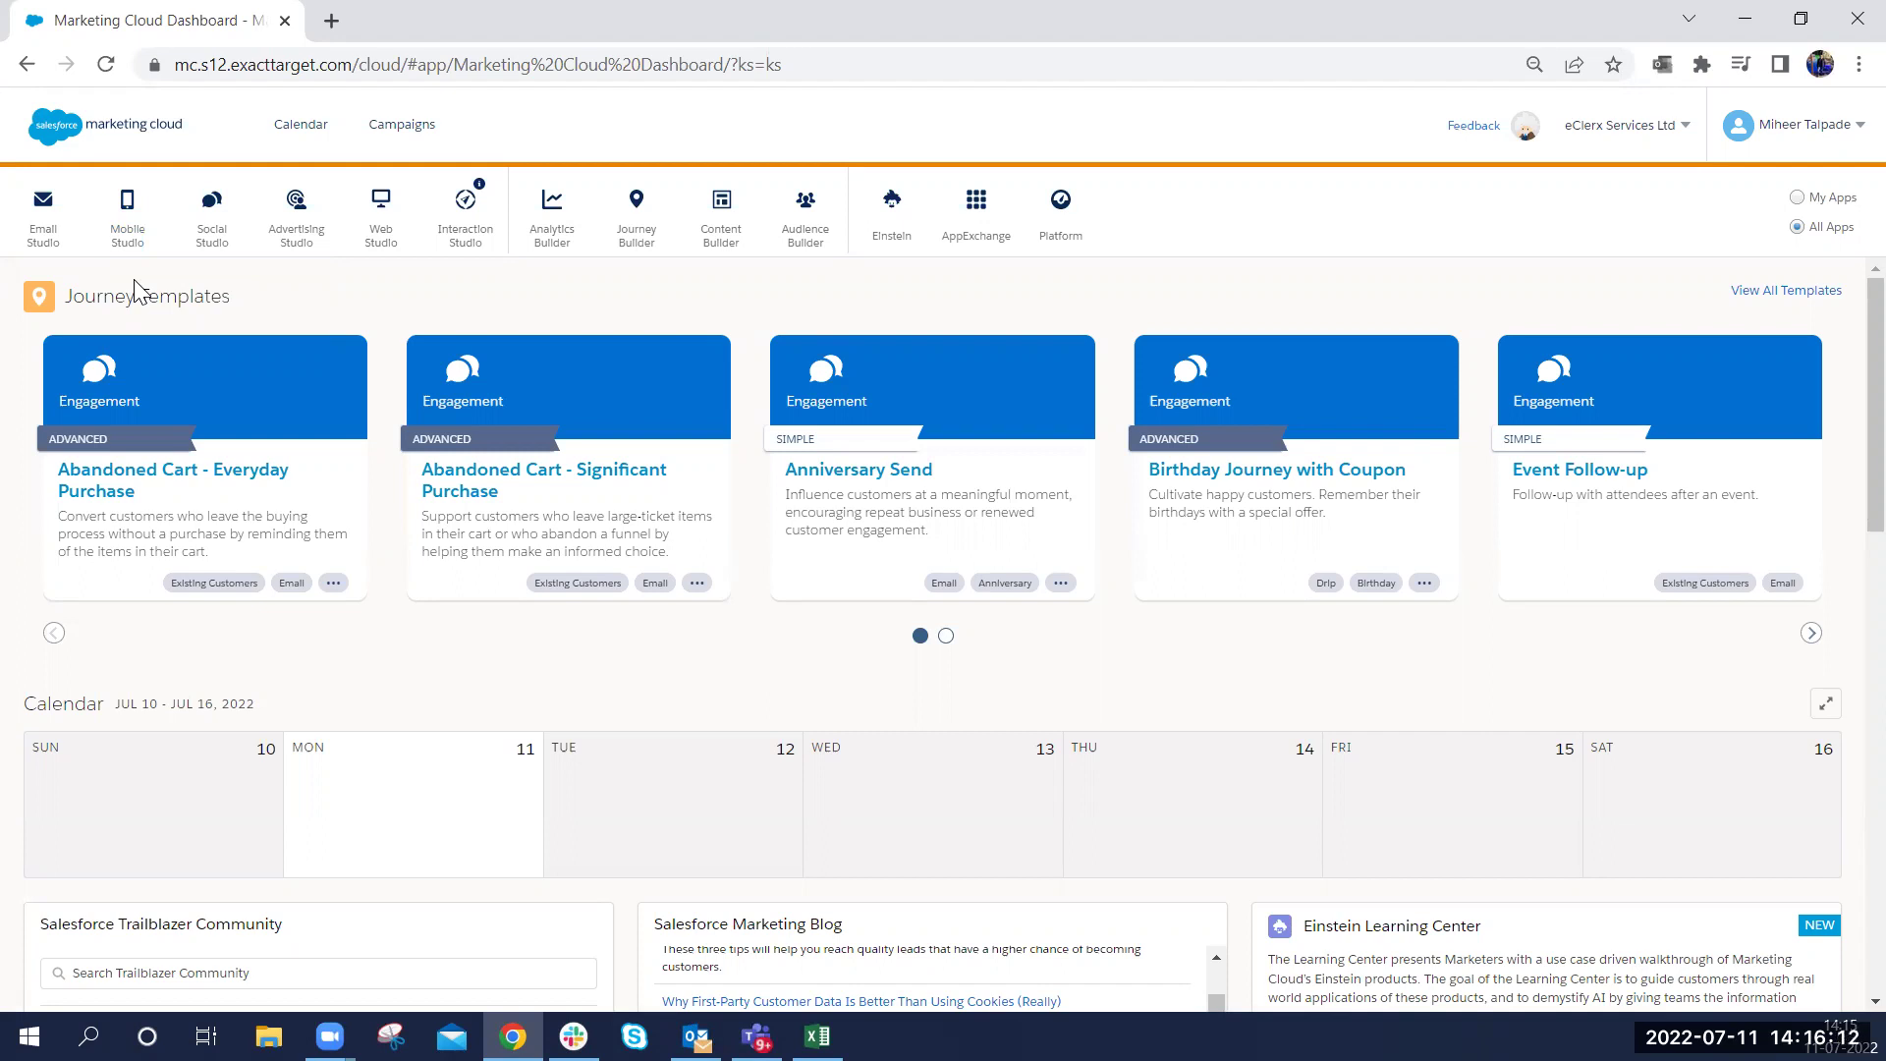
mouse_move(126, 240)
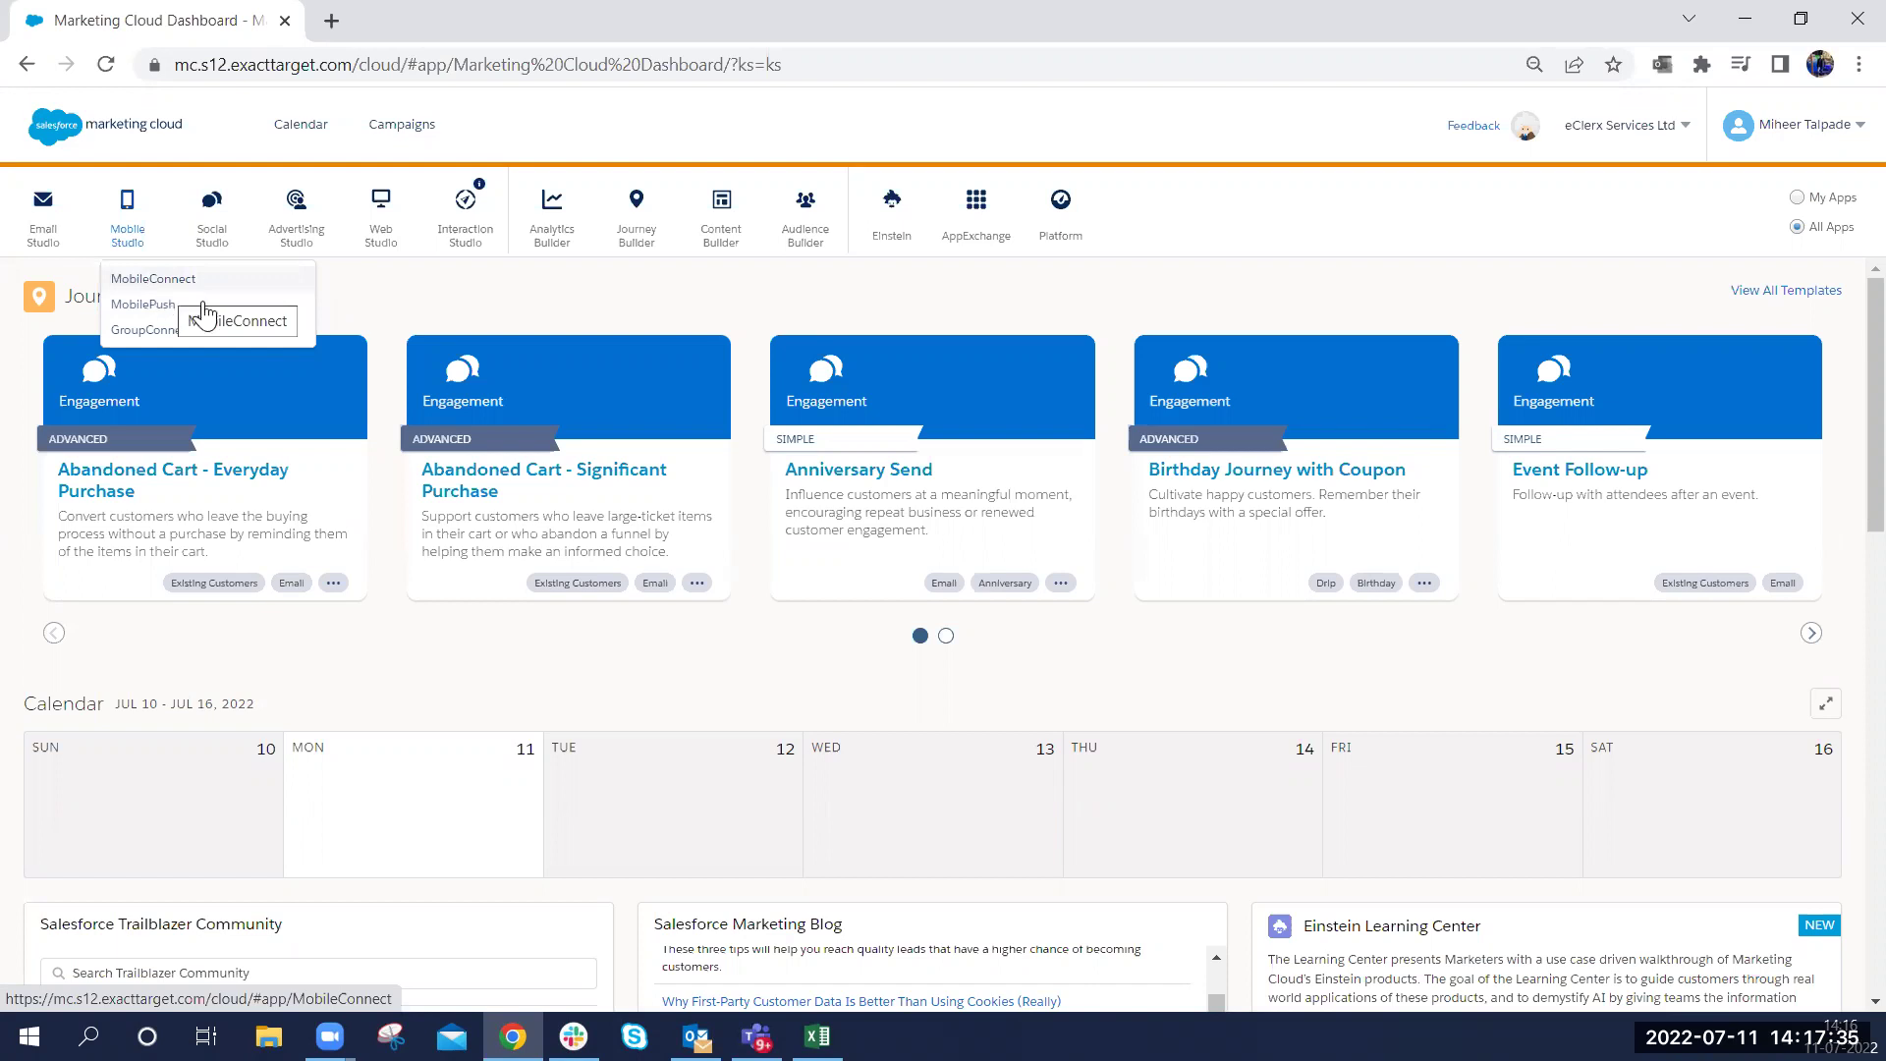
mouse_move(214, 233)
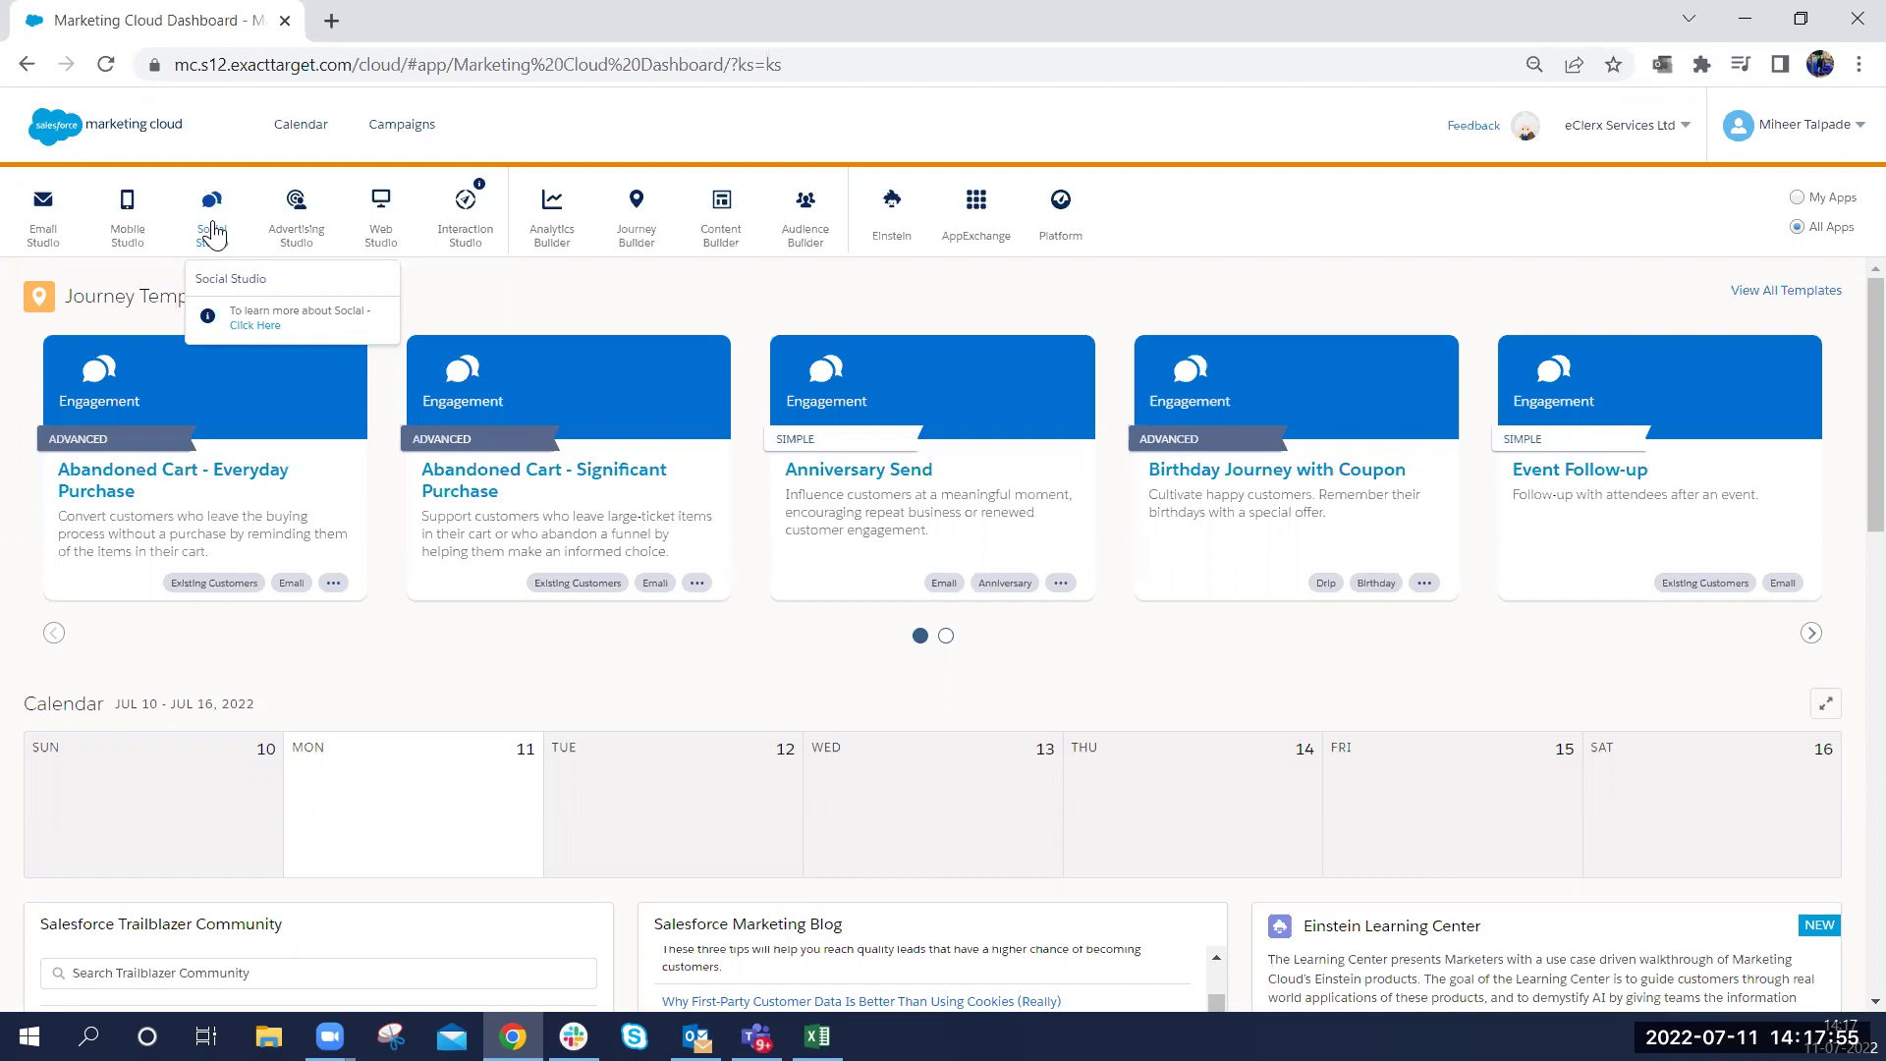
mouse_move(297, 239)
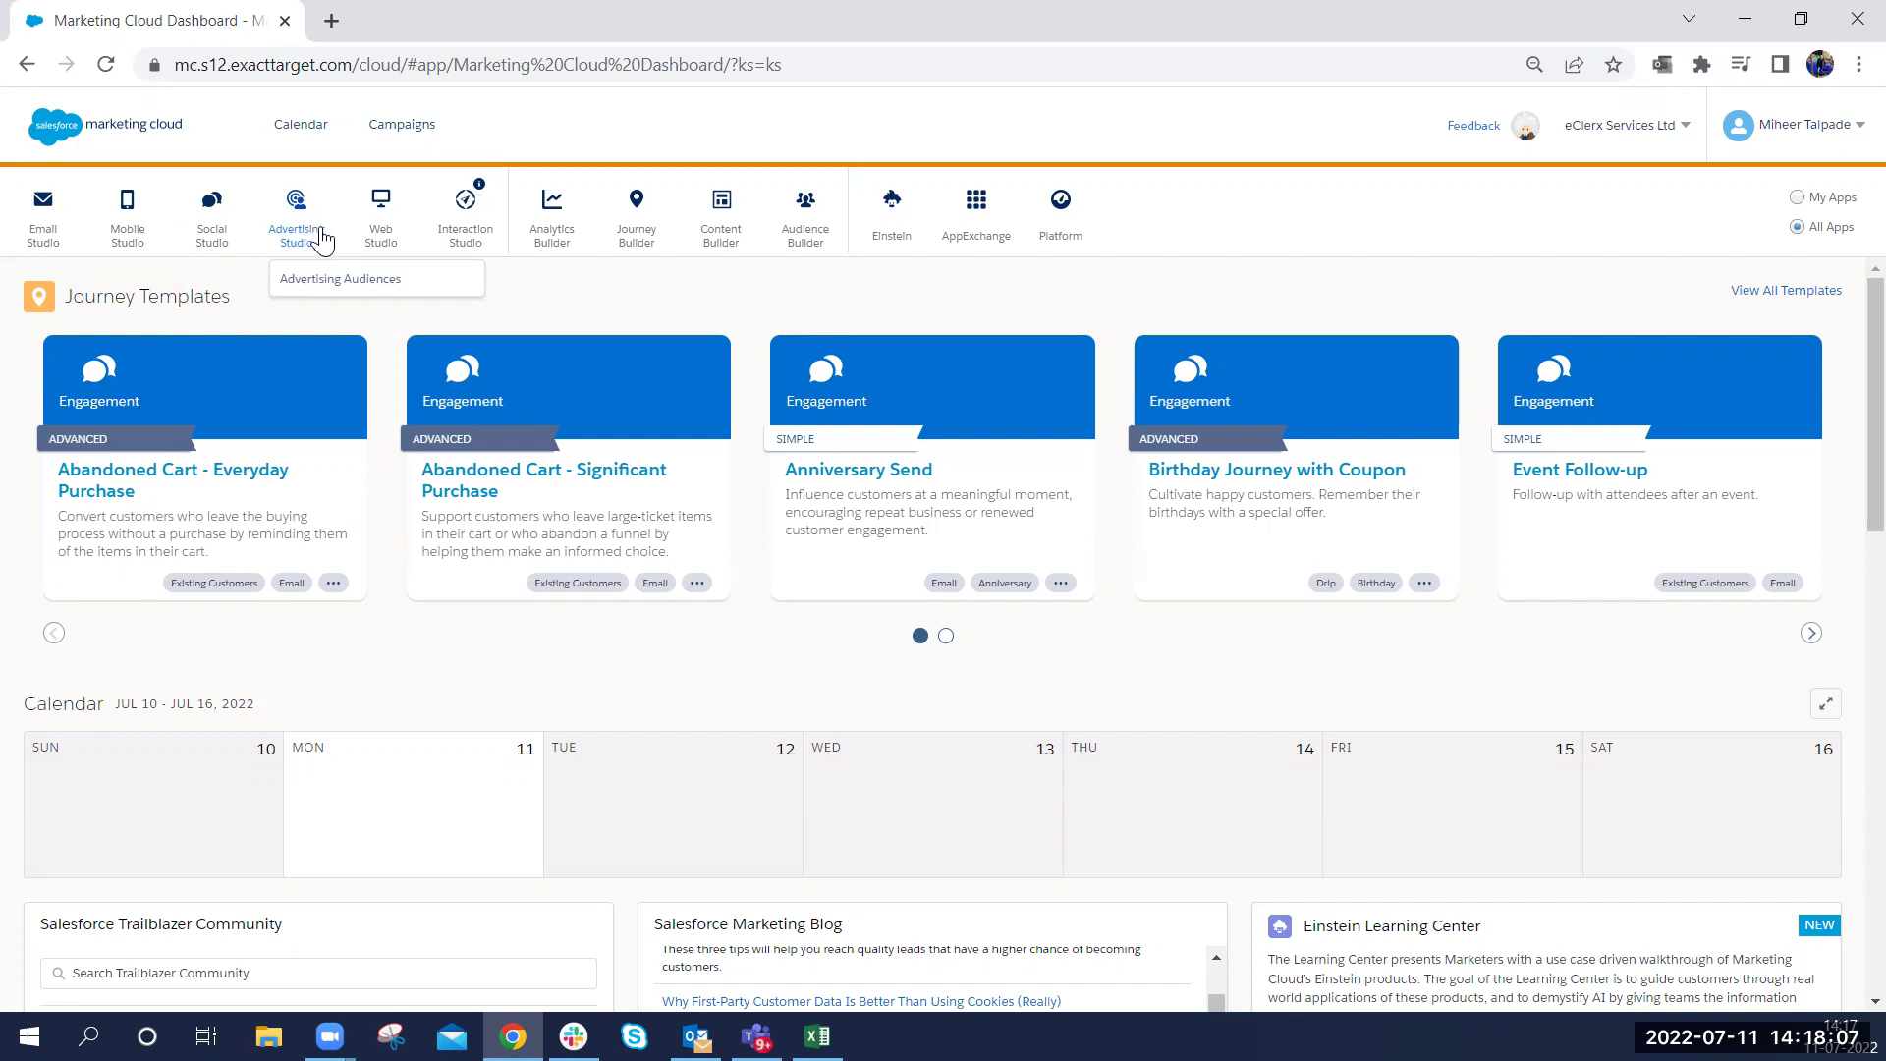
mouse_move(390, 235)
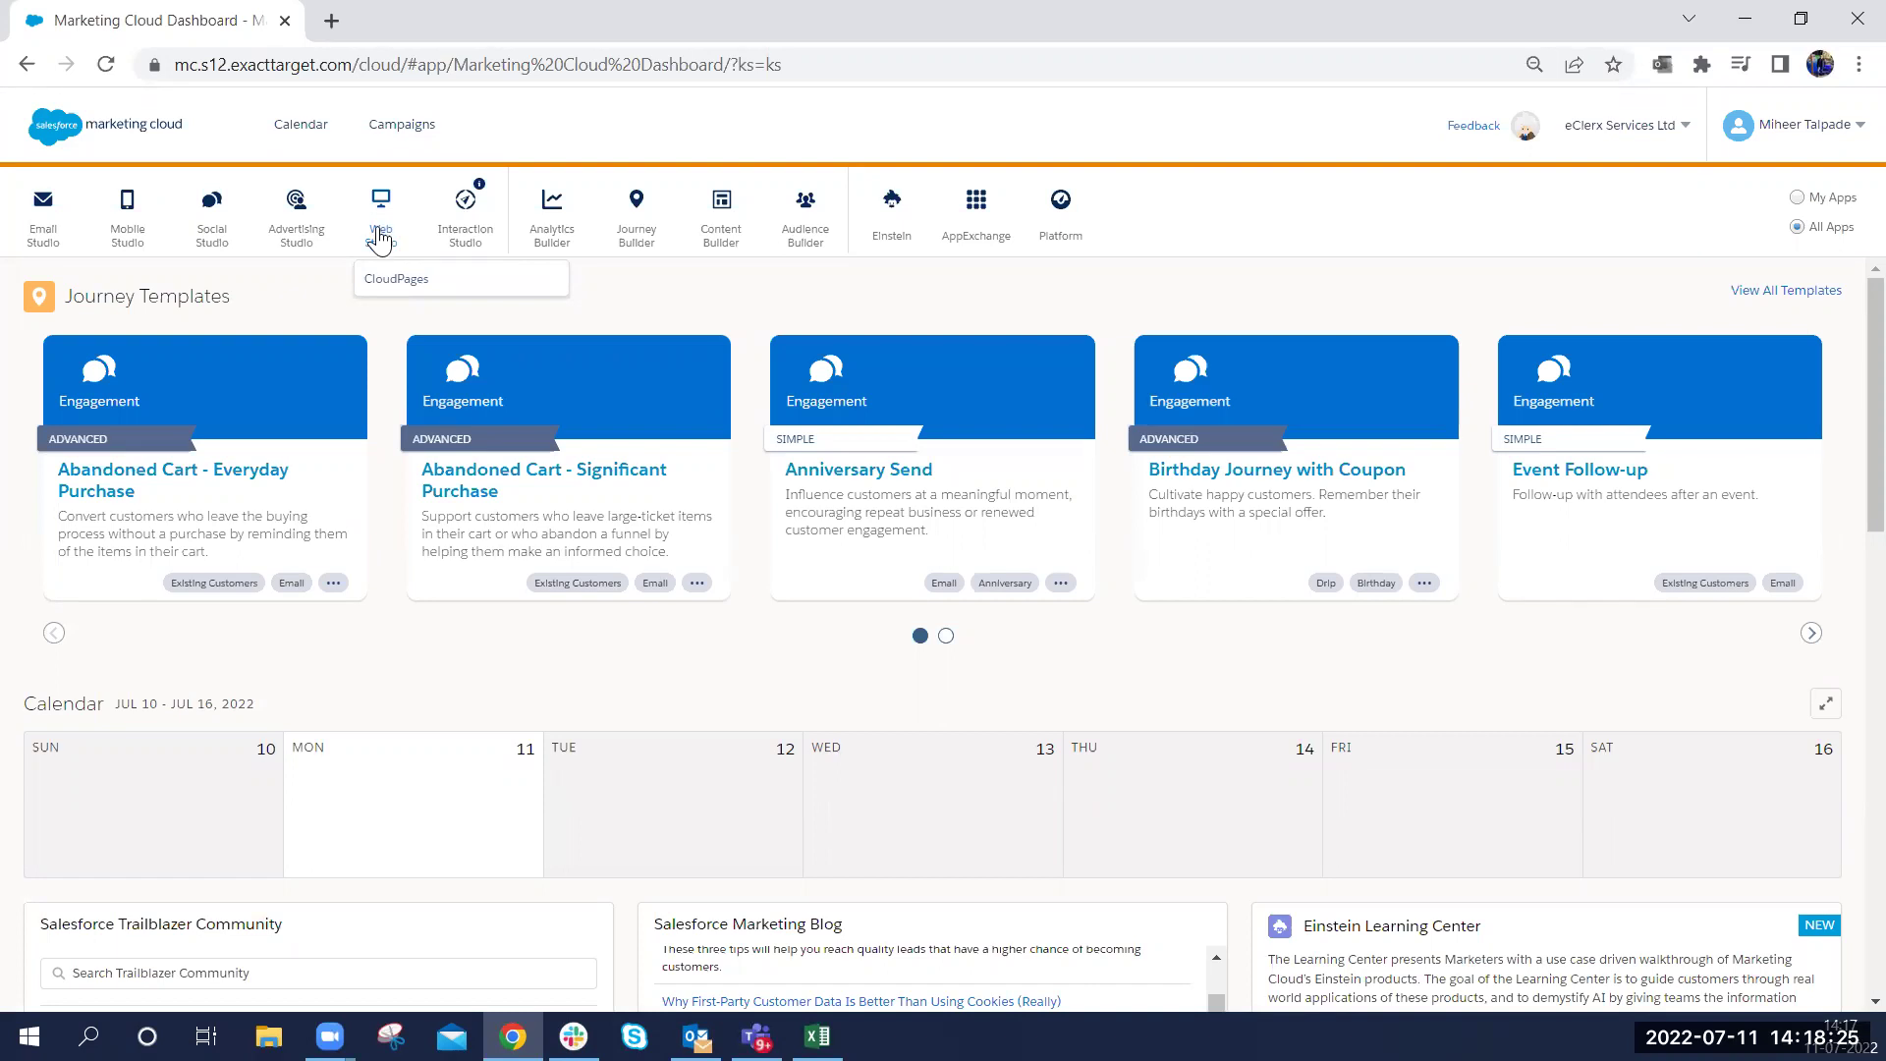
click(380, 236)
mouse_move(464, 237)
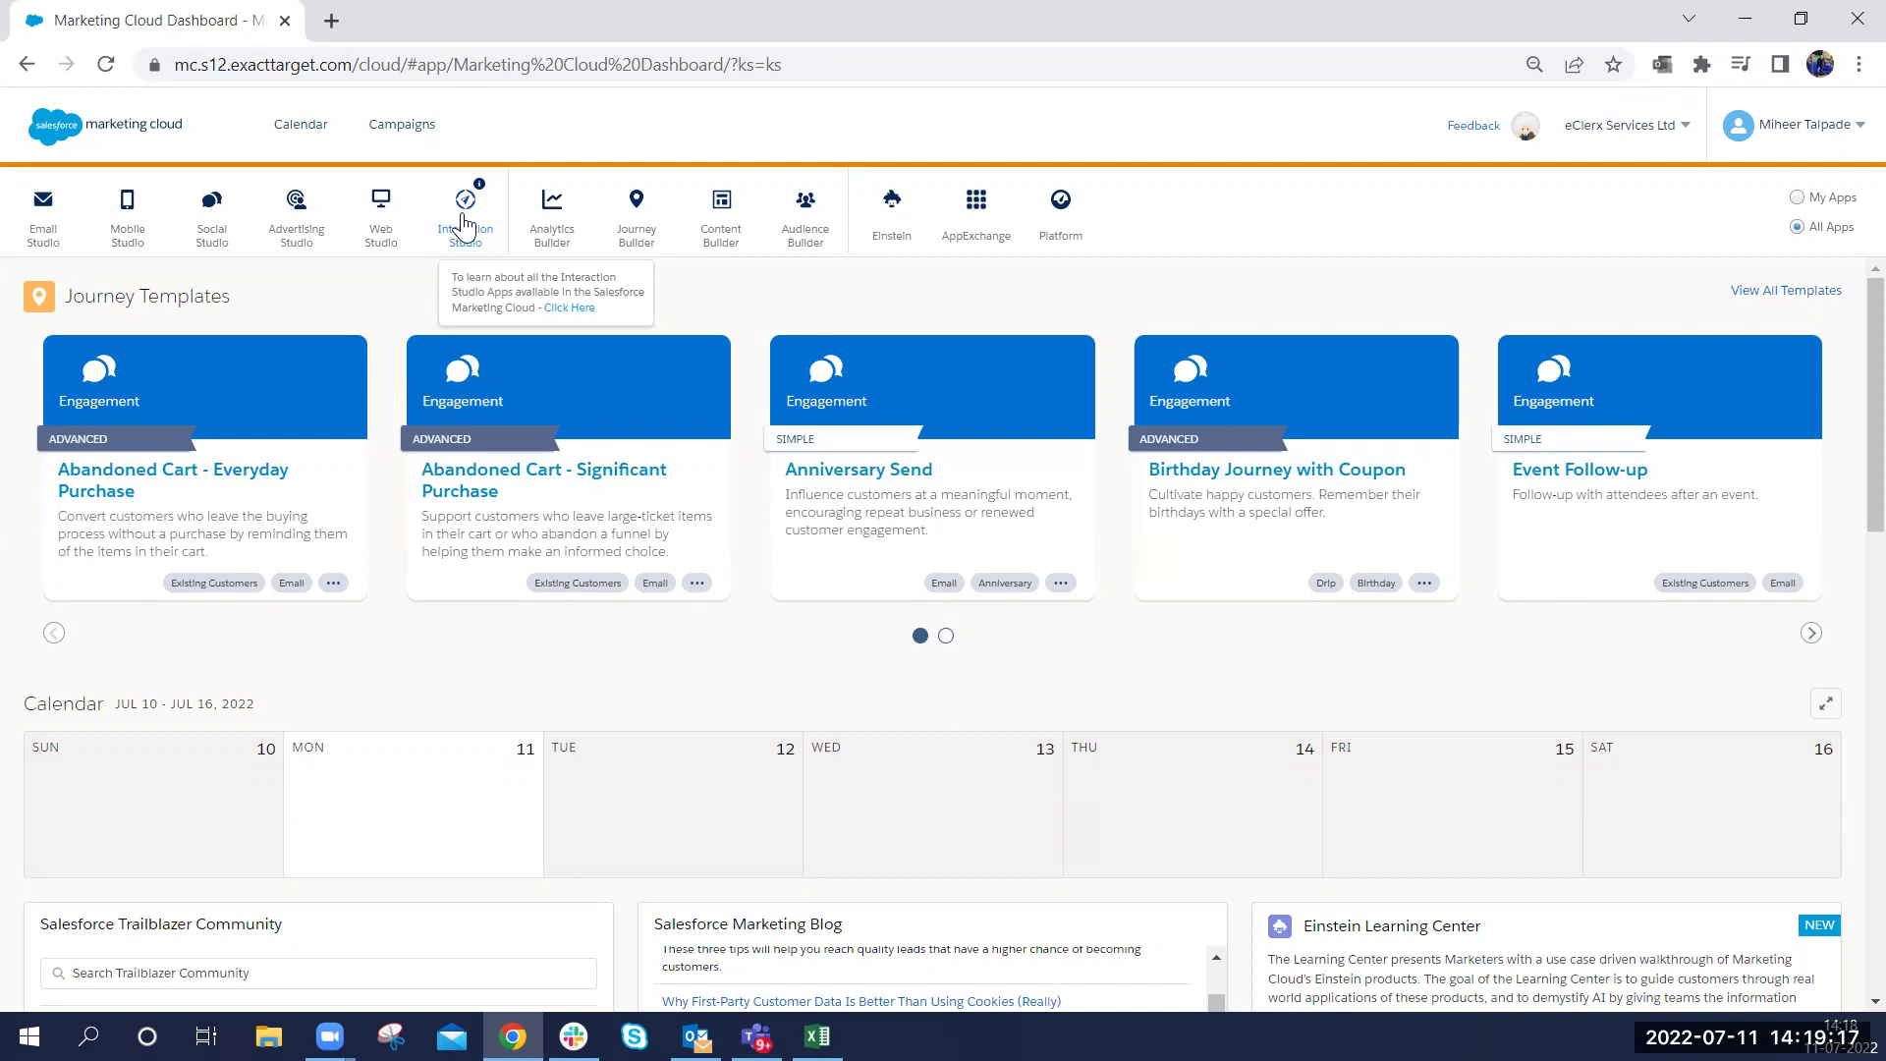
mouse_move(554, 211)
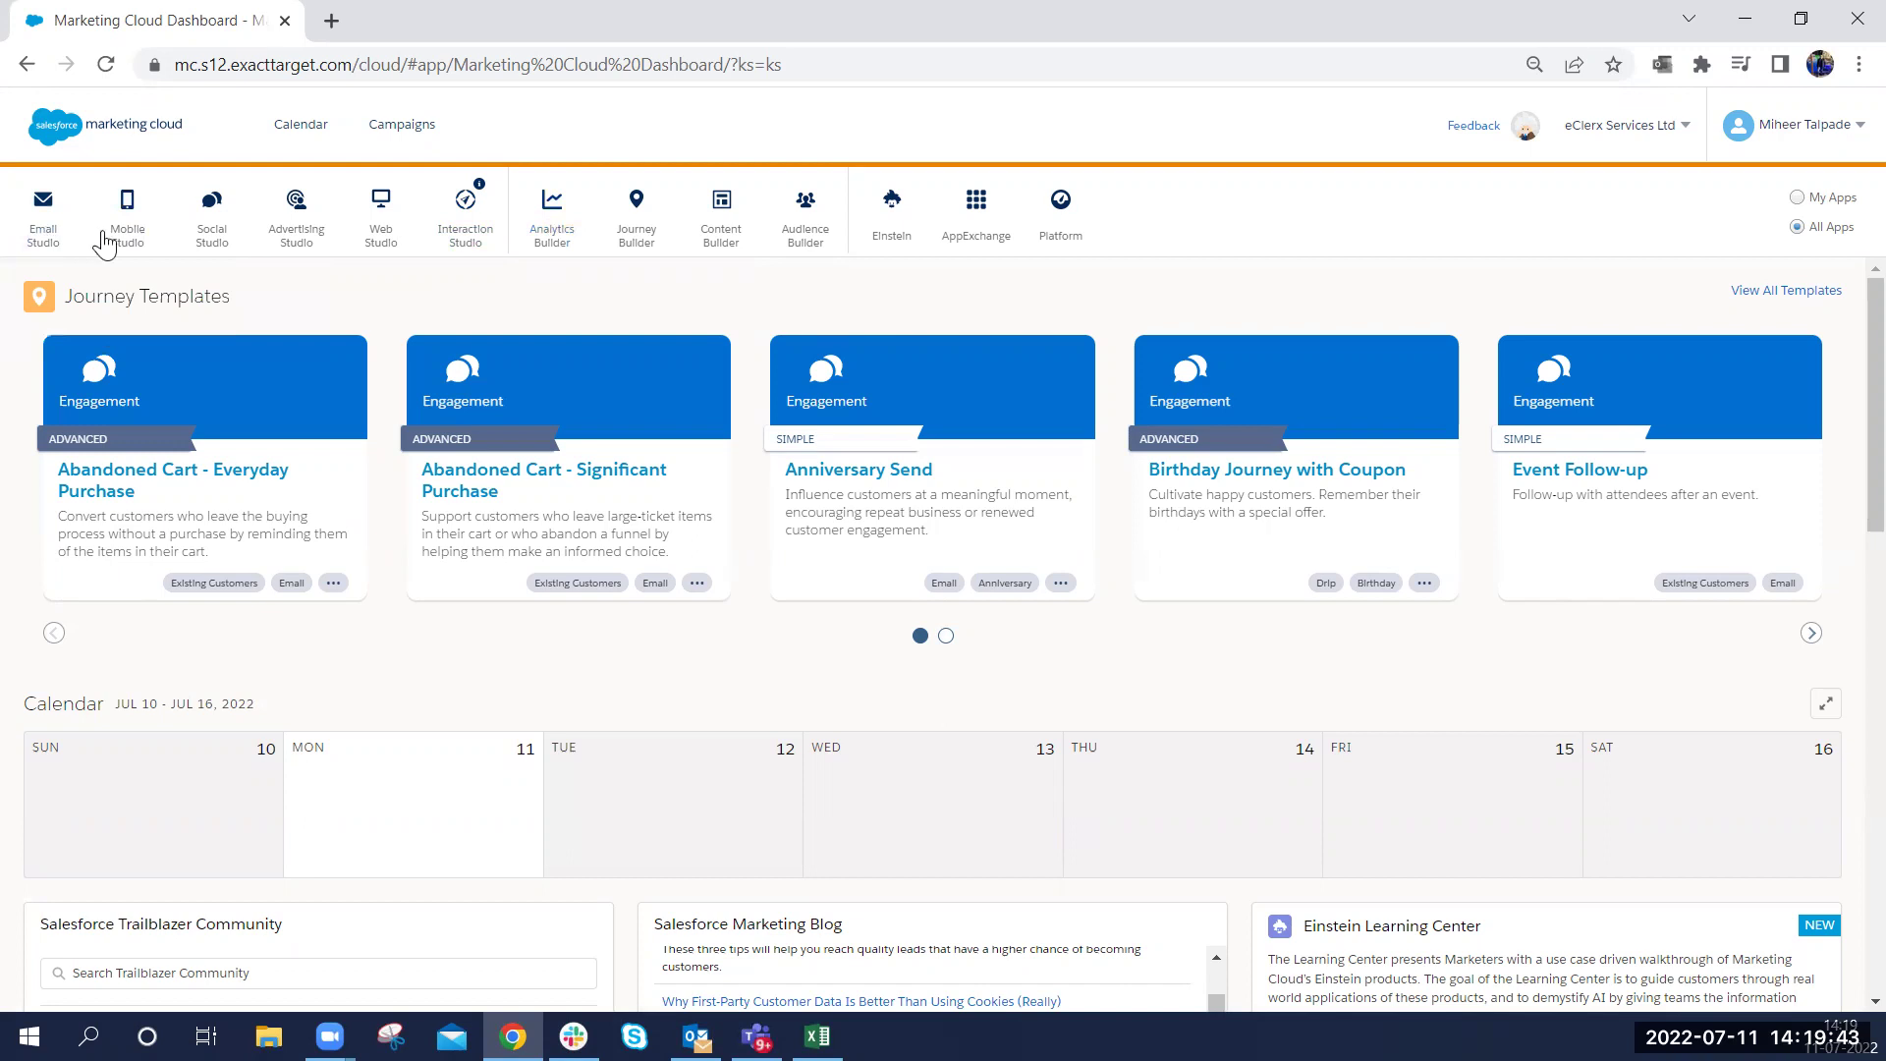
- Bring up the Analytics Builder menu listing Datorama Reports and Reports
mouse_move(25, 278)
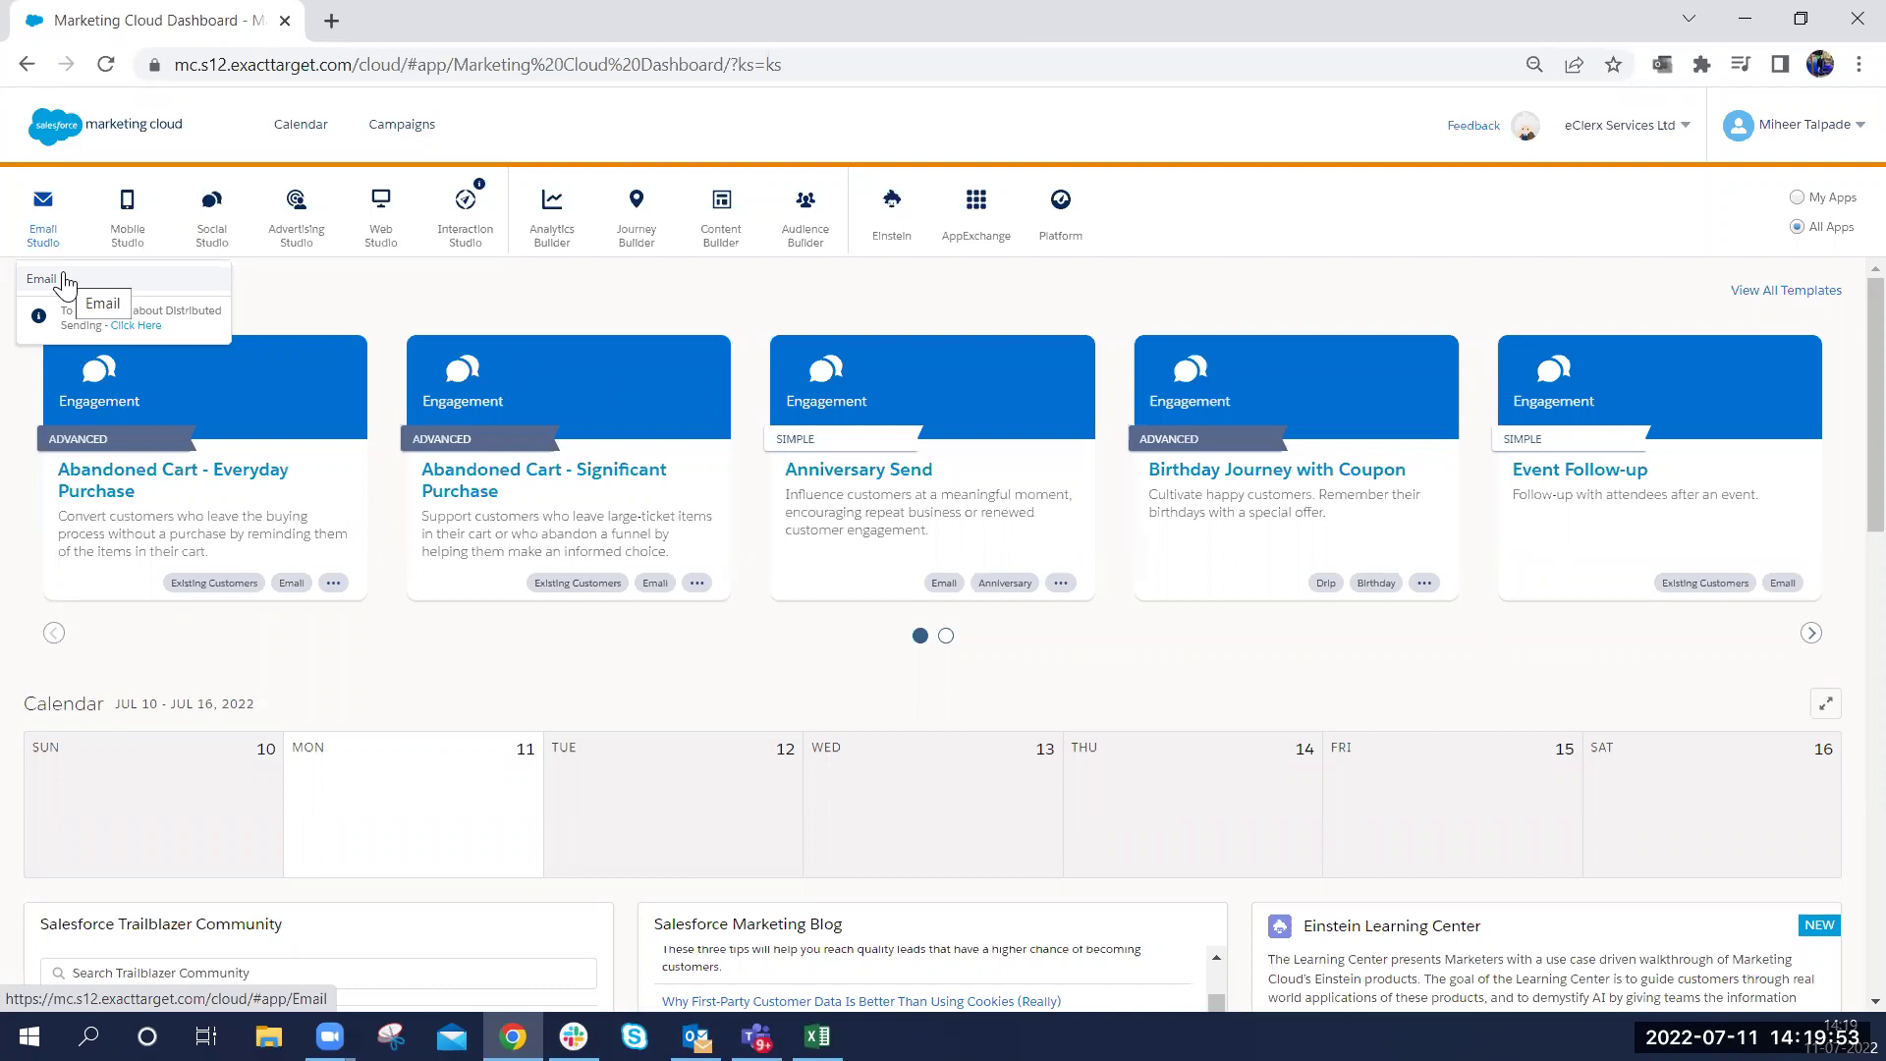
mouse_move(369, 246)
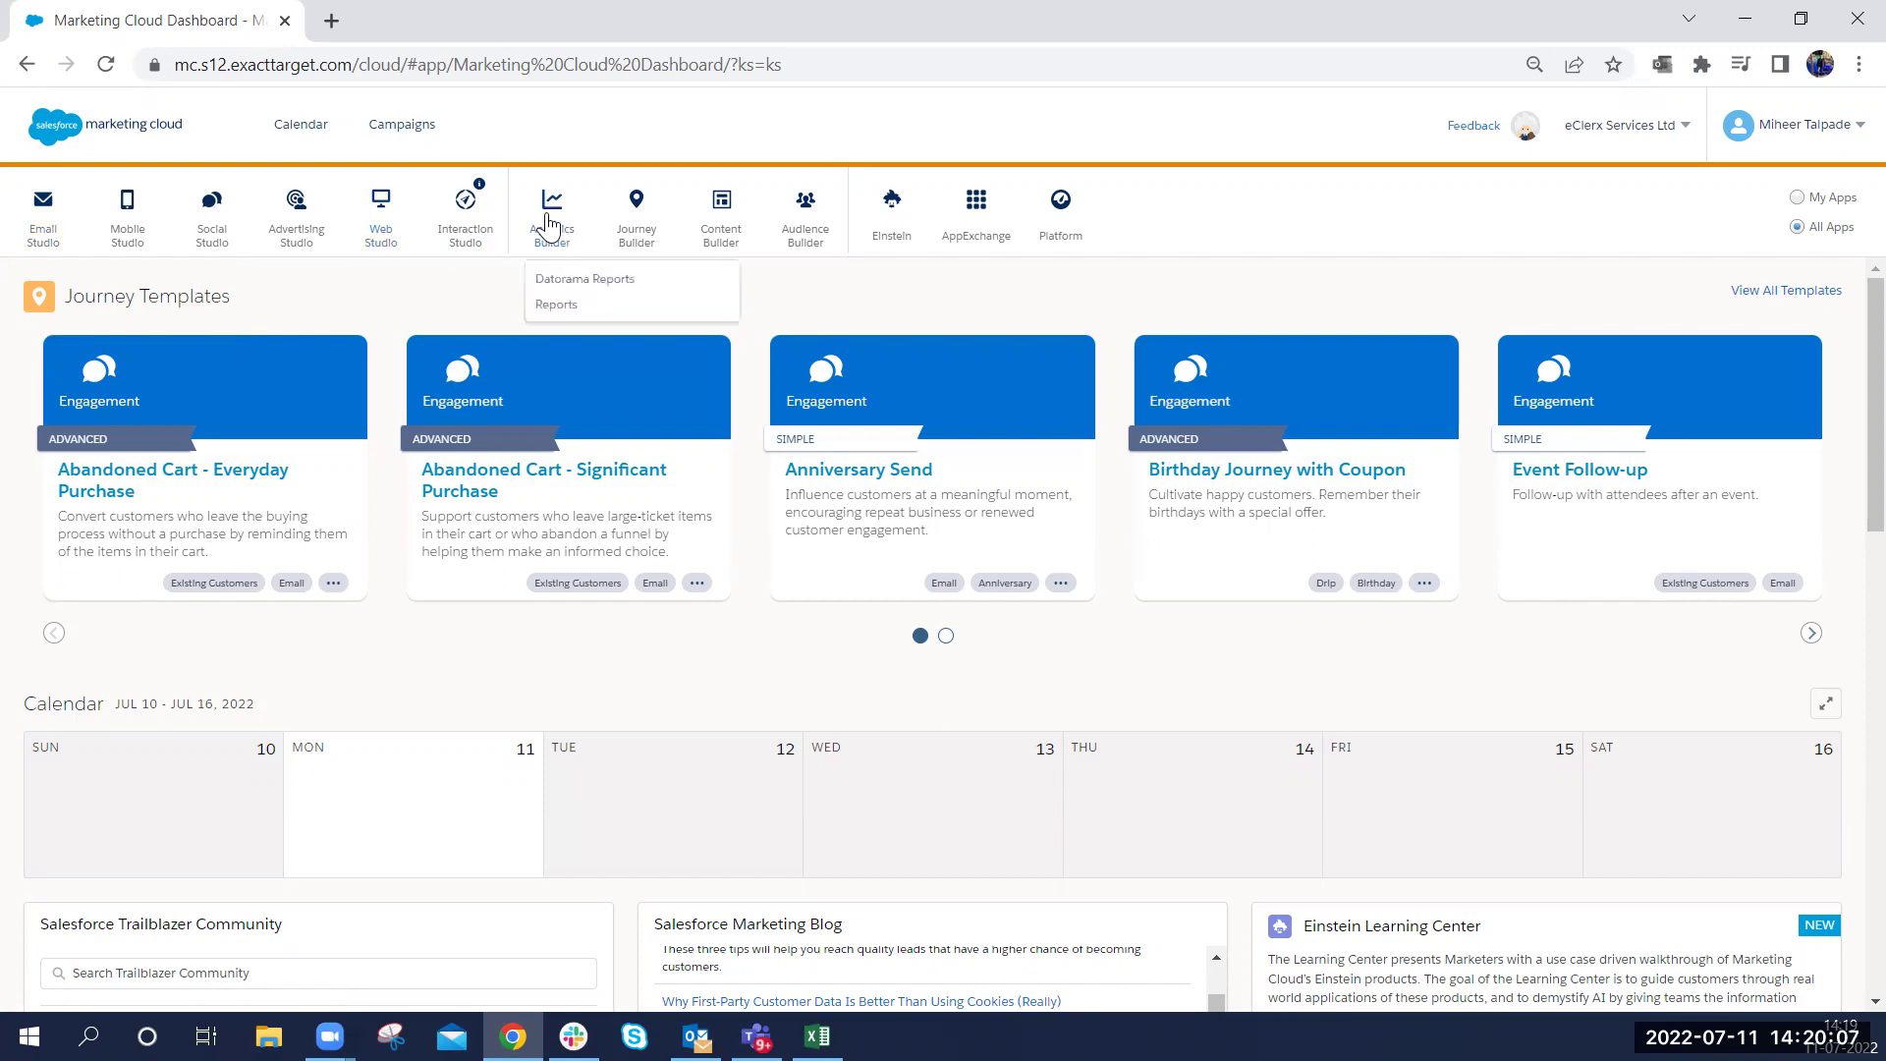
- Display the Journey Builder menu with Automation Studio, Behavioral Triggers and Journey Builder
mouse_move(611, 240)
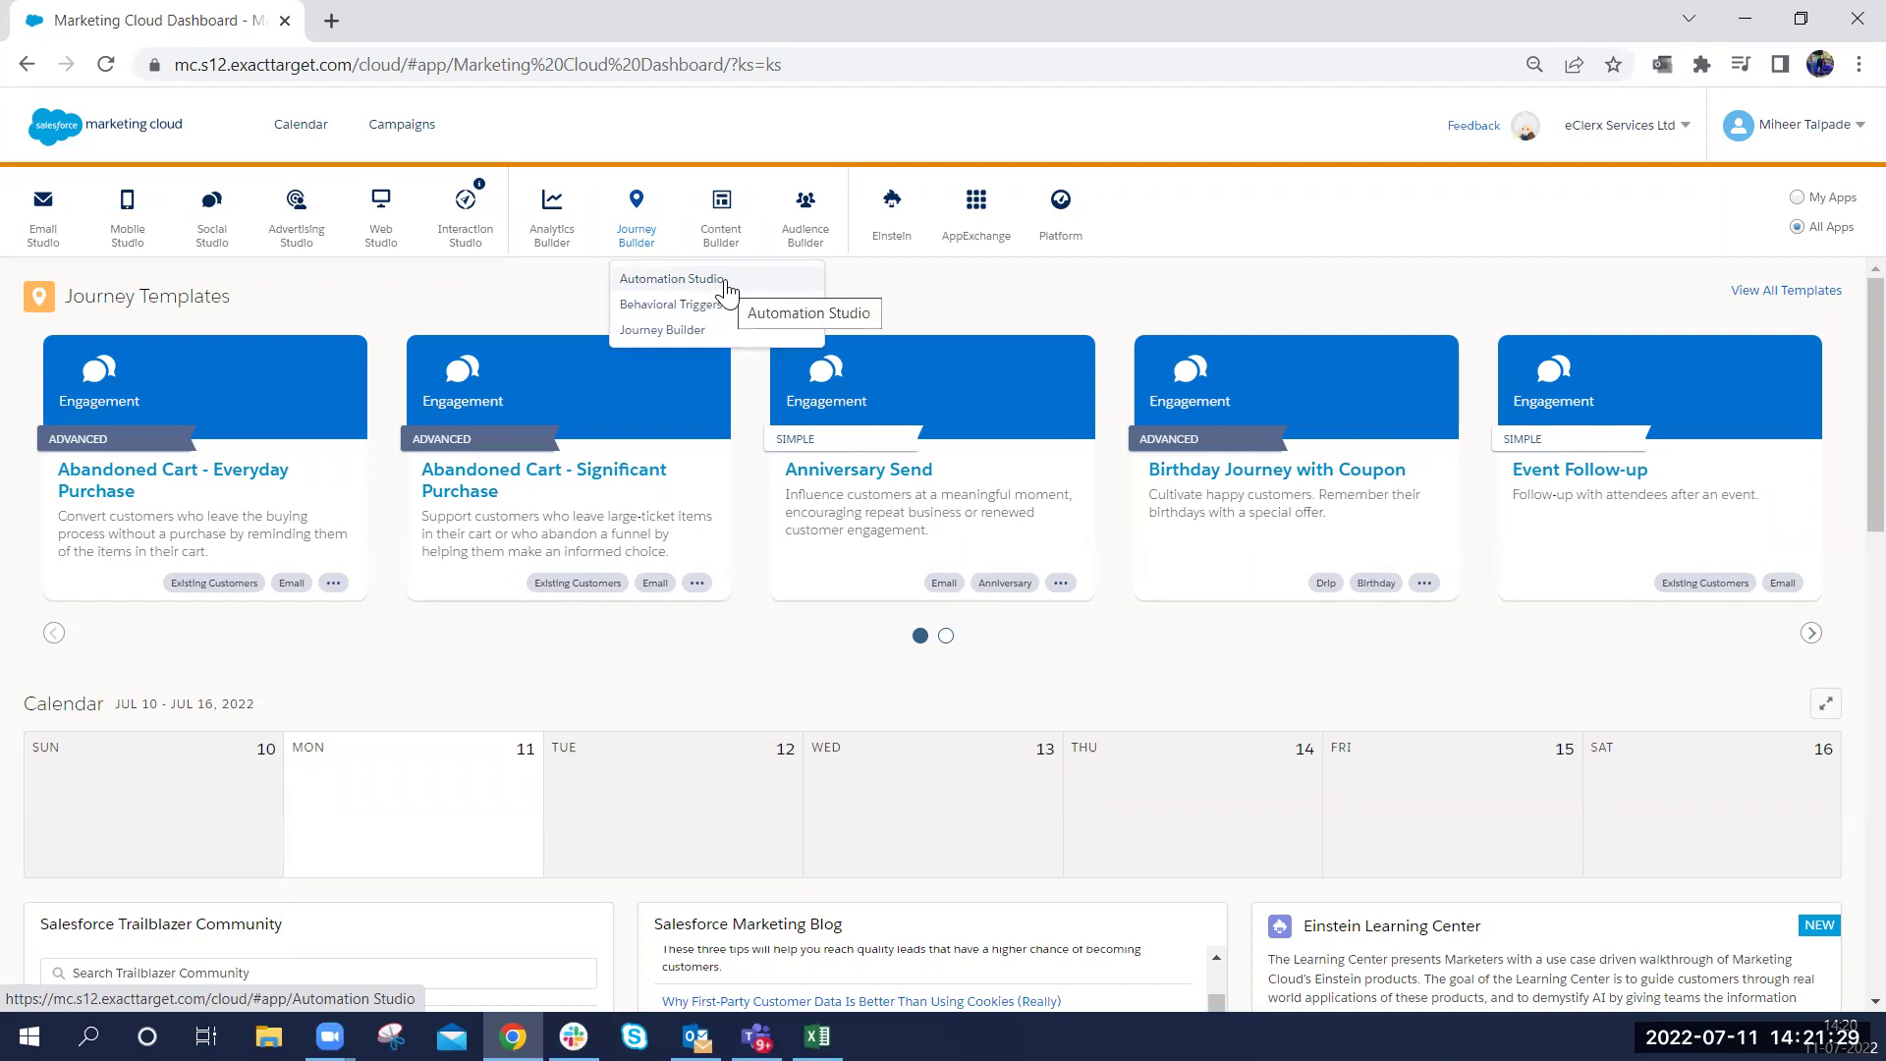
- Open File Explorer at Quick access with Win+E
mouse_move(729, 253)
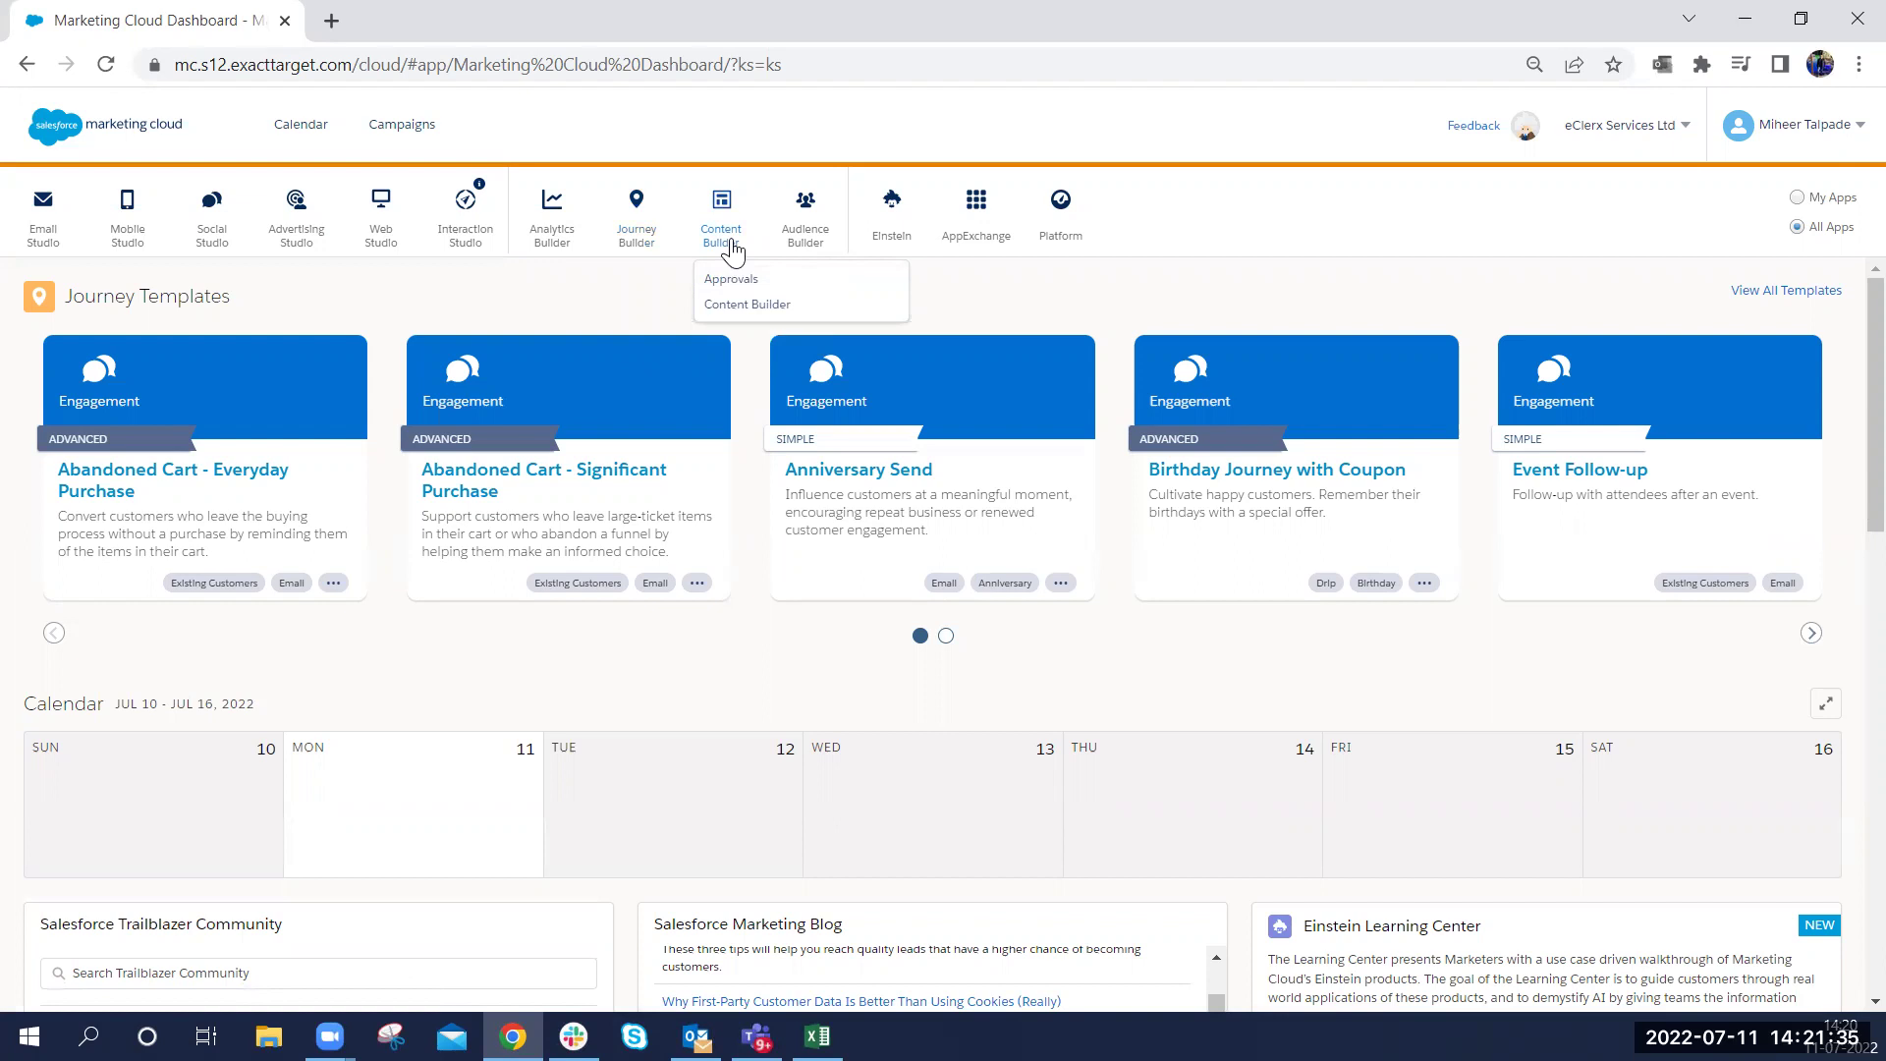
key(alt+Tab)
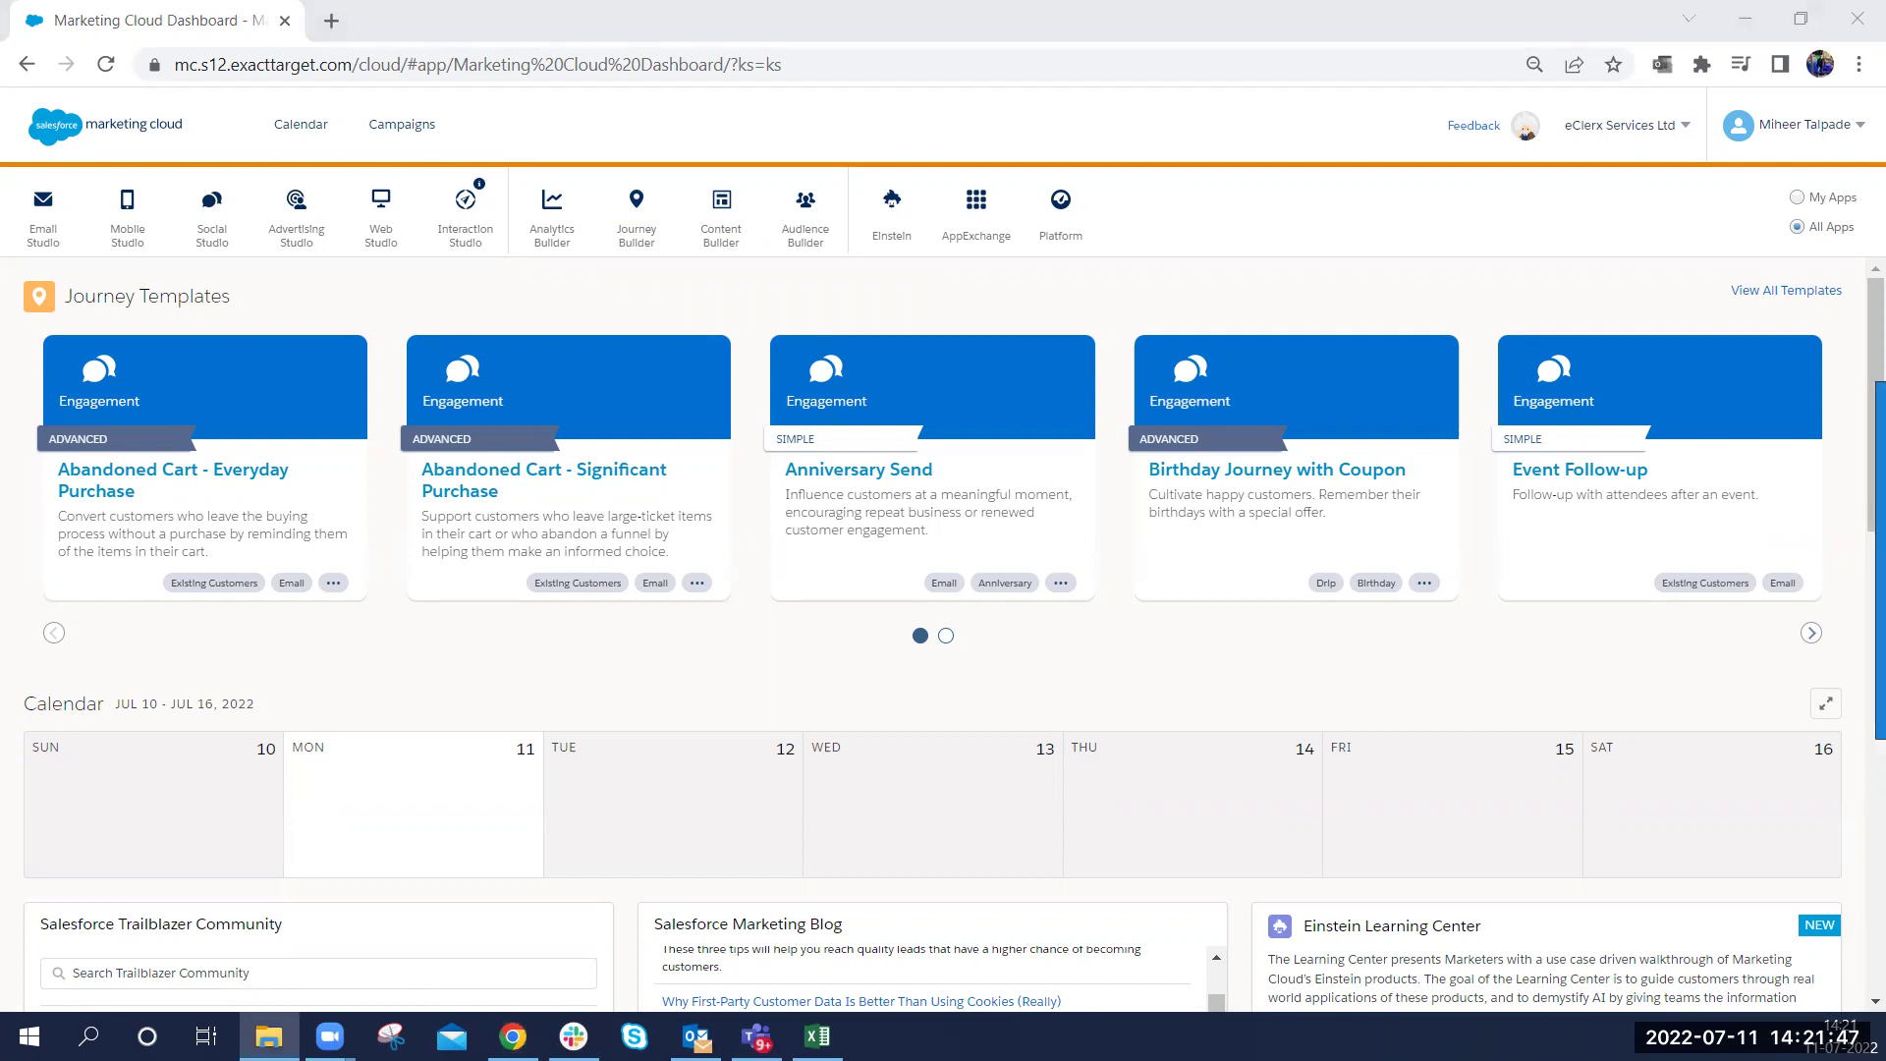
key(super+e)
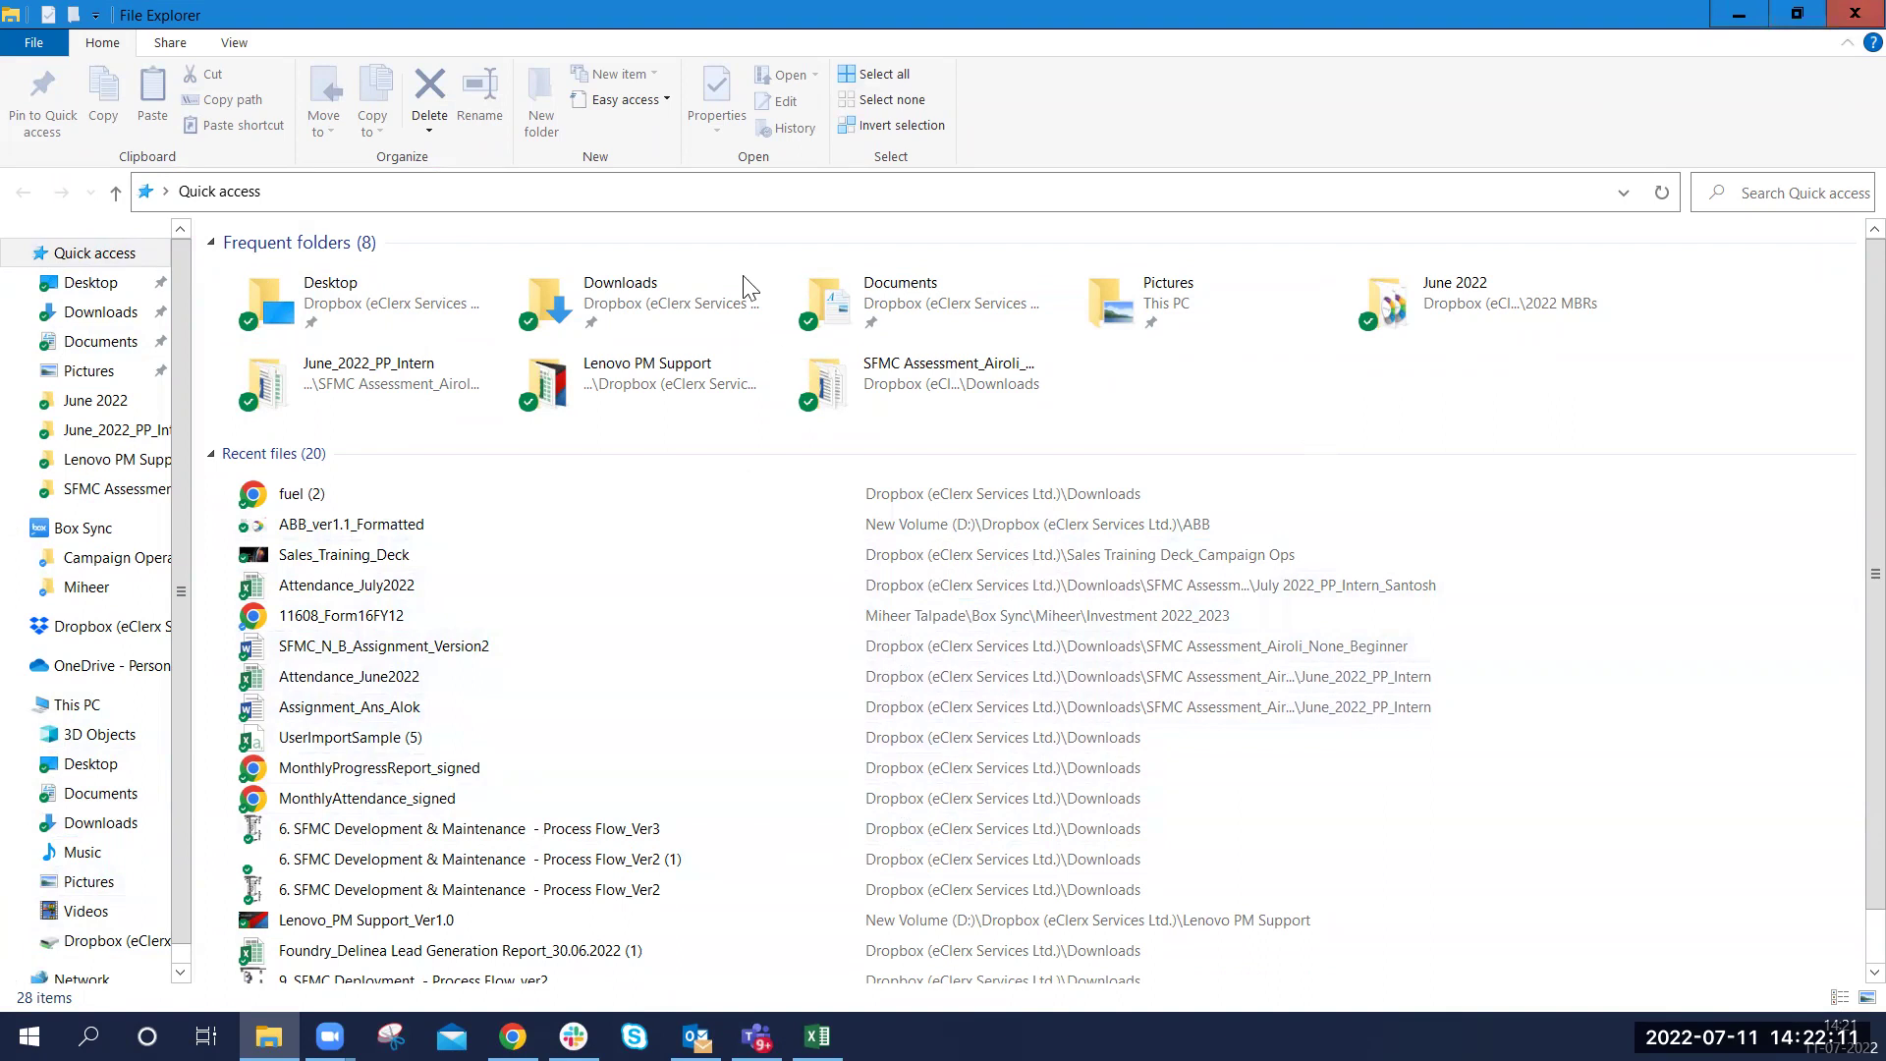
- Switch back to the Chrome window with the Marketing Cloud dashboard
key(alt+Tab)
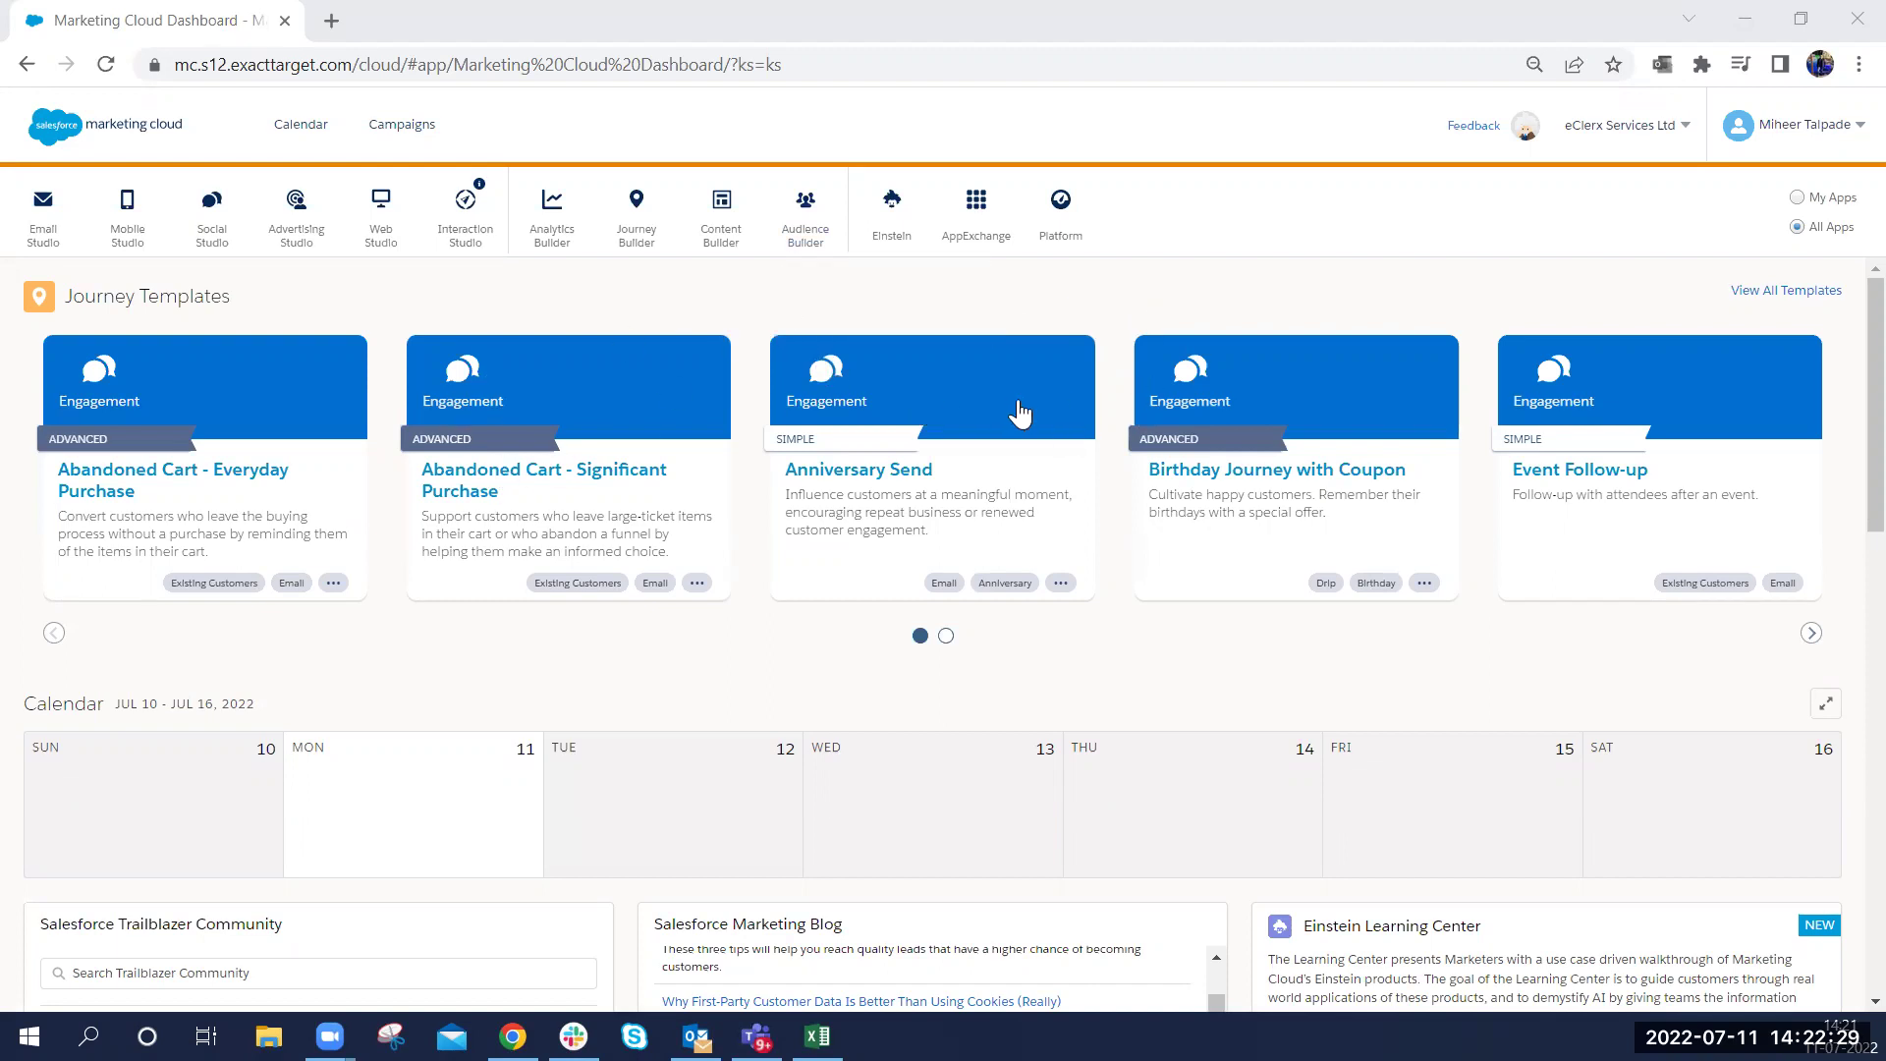
- Browse the Content Builder, Journey Builder, Audience Builder and Einstein menus, ending on Einstein's nine apps
mouse_move(725, 250)
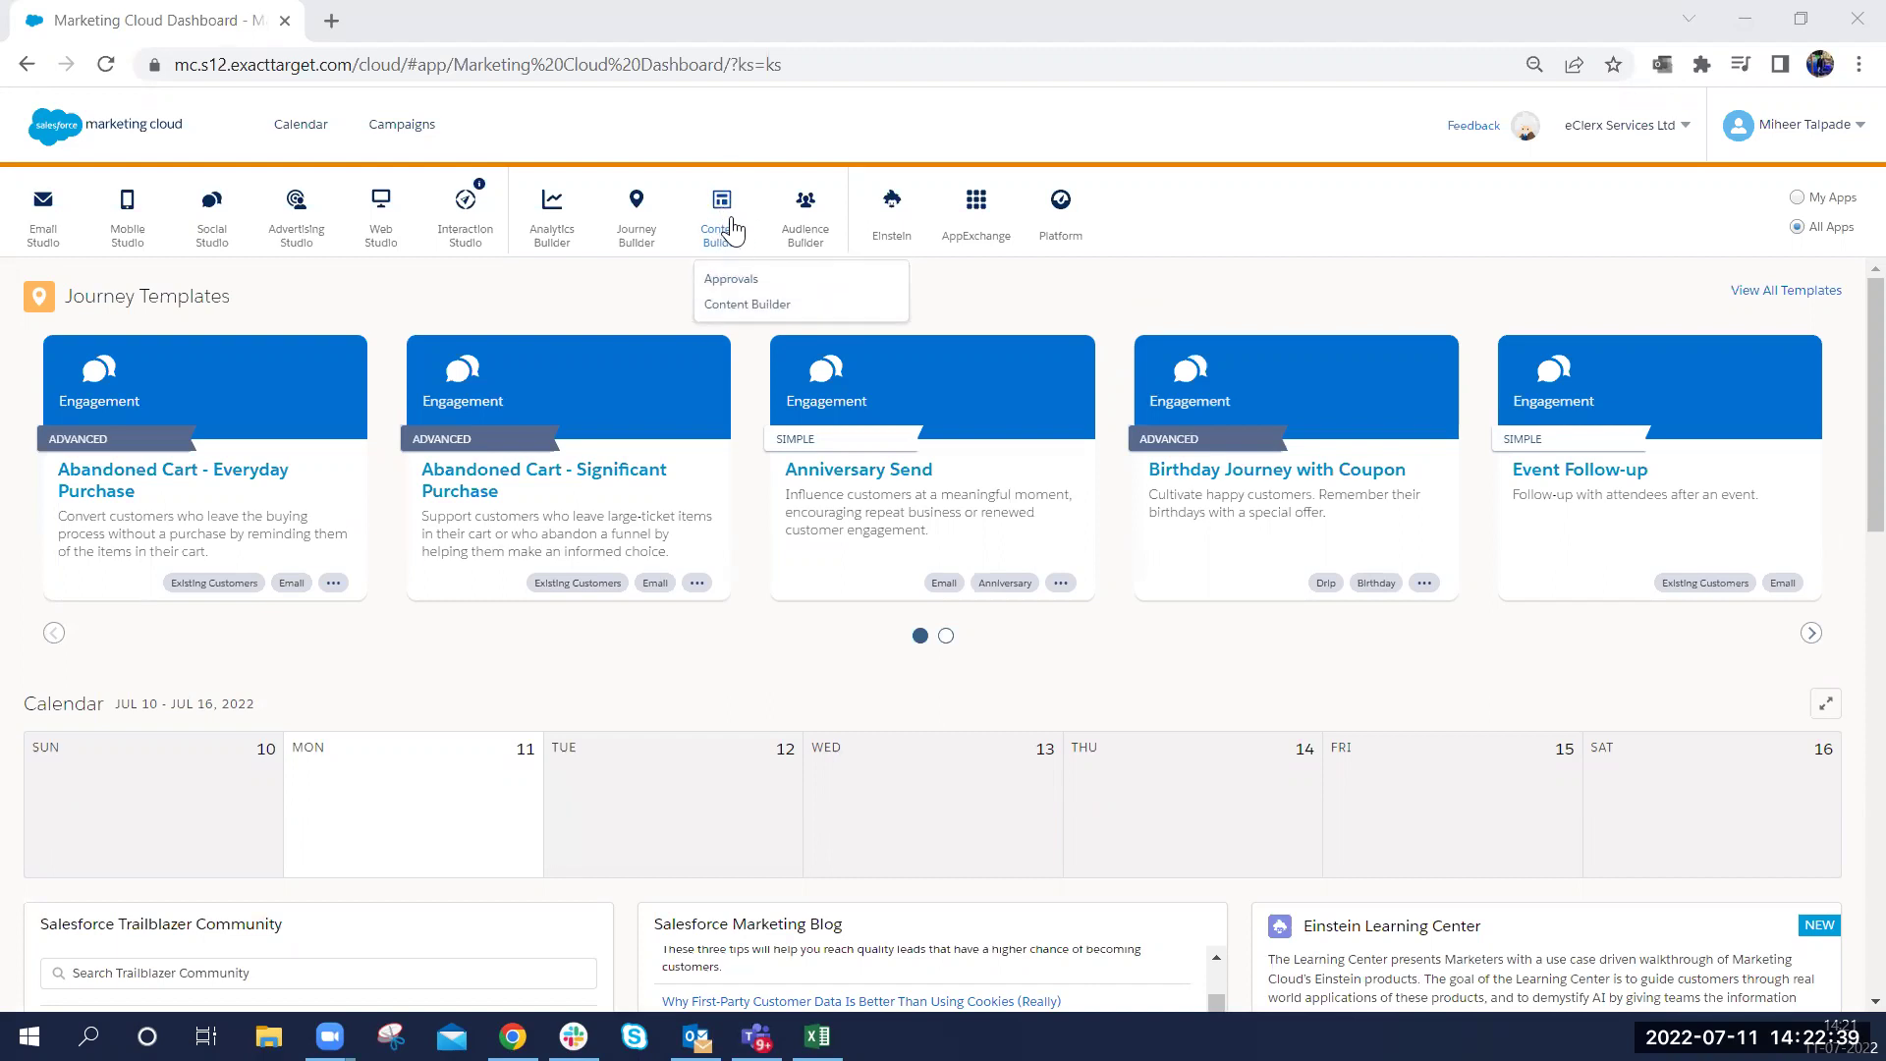
mouse_move(807, 232)
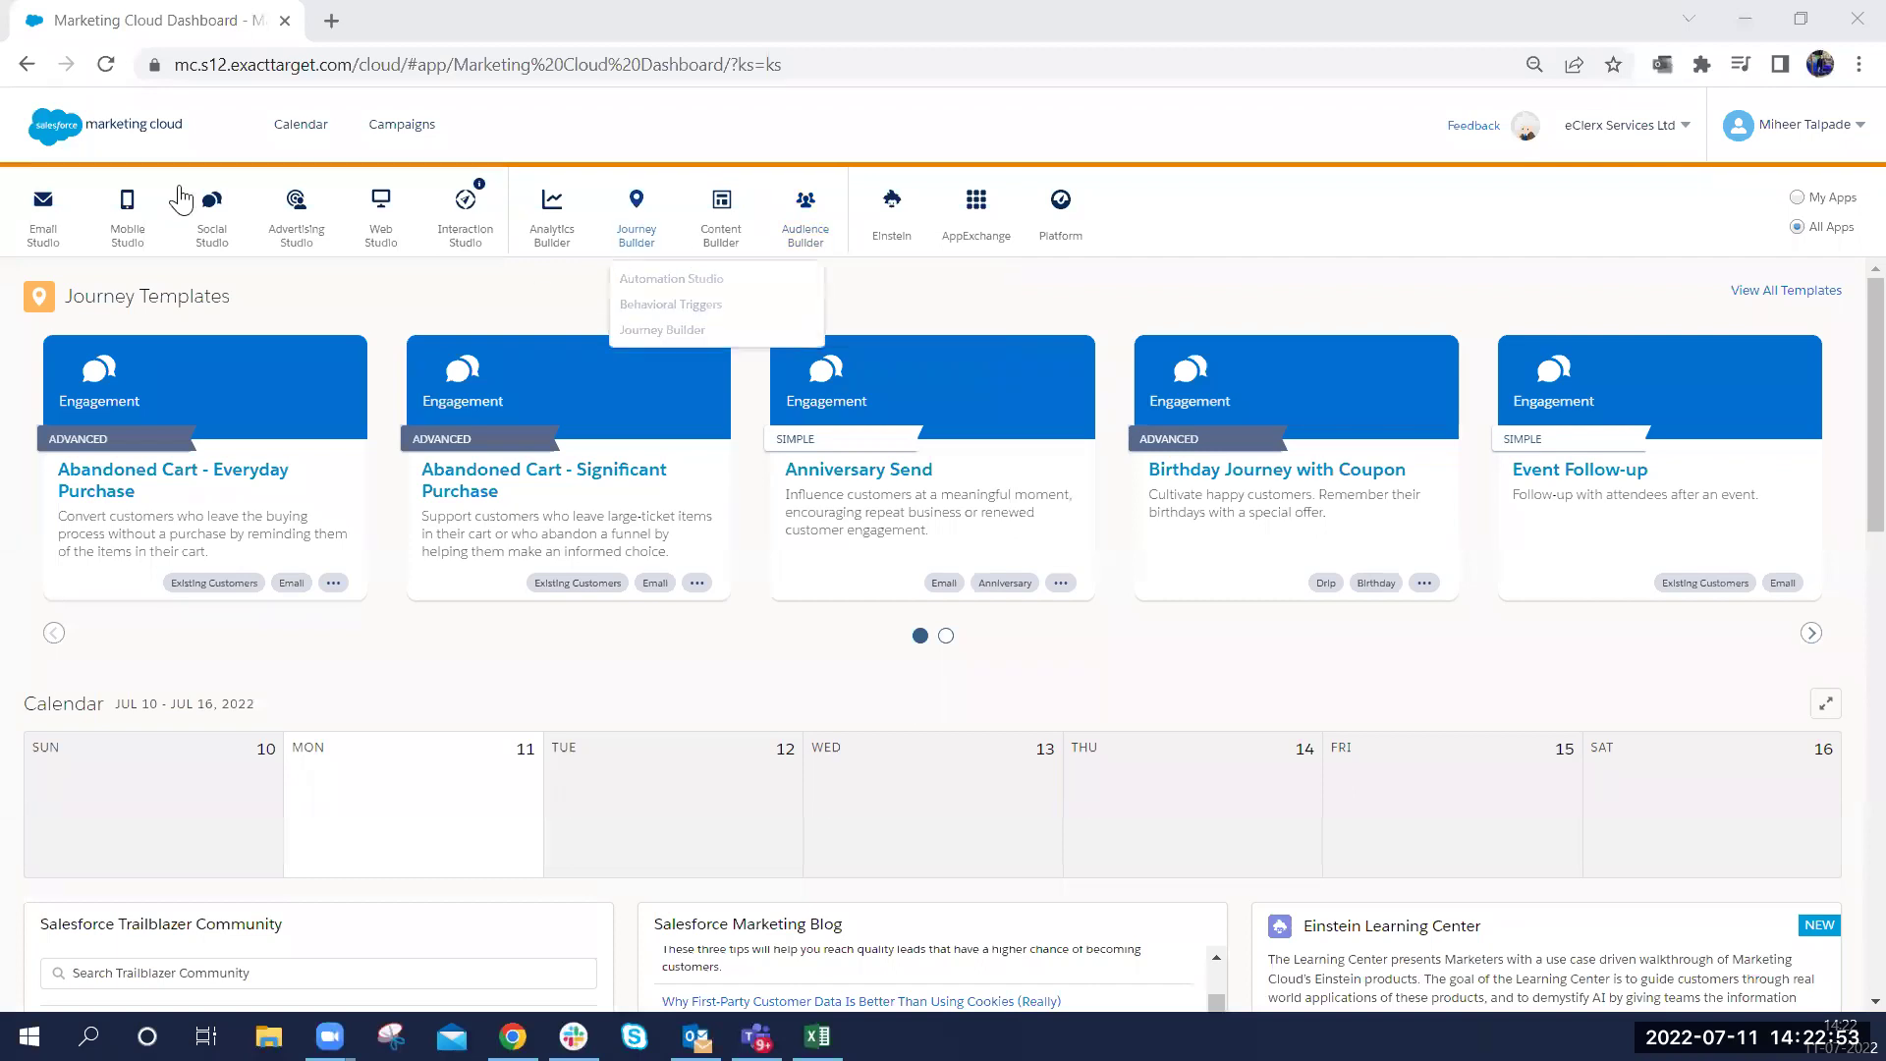
mouse_move(651, 233)
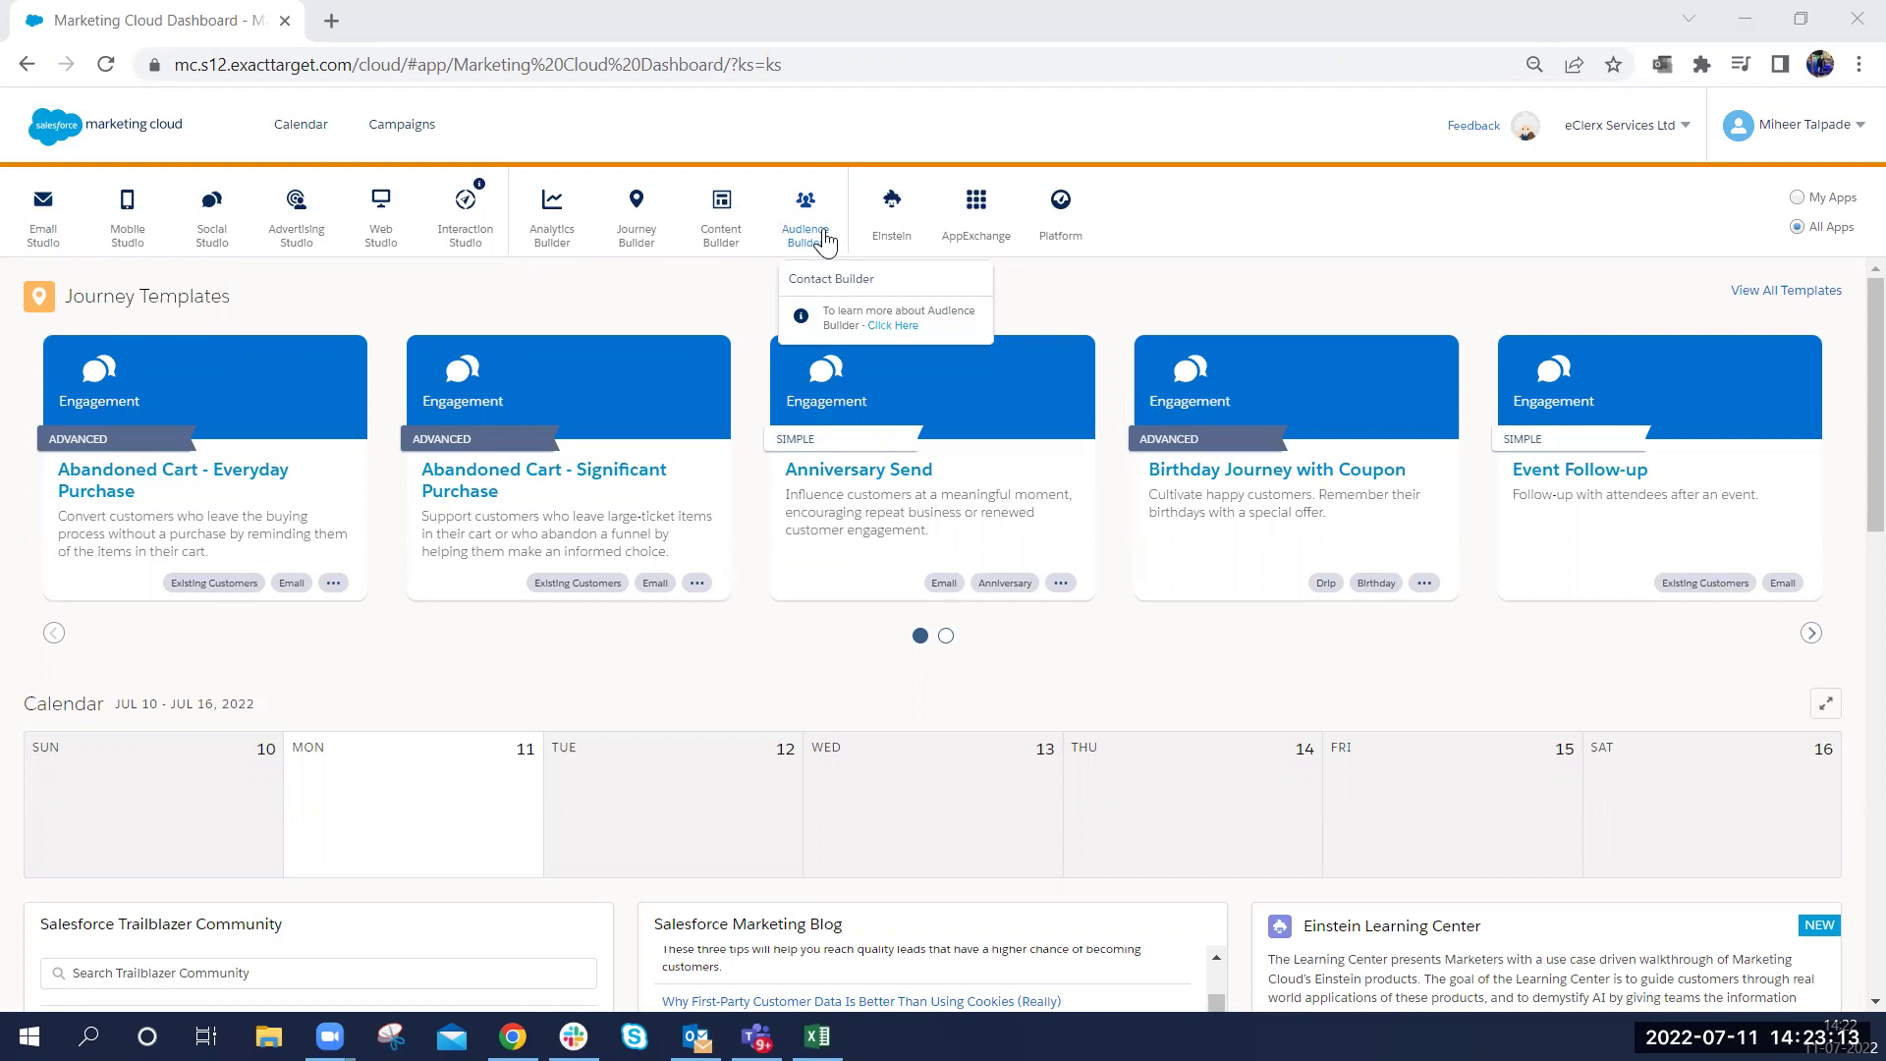
mouse_move(896, 224)
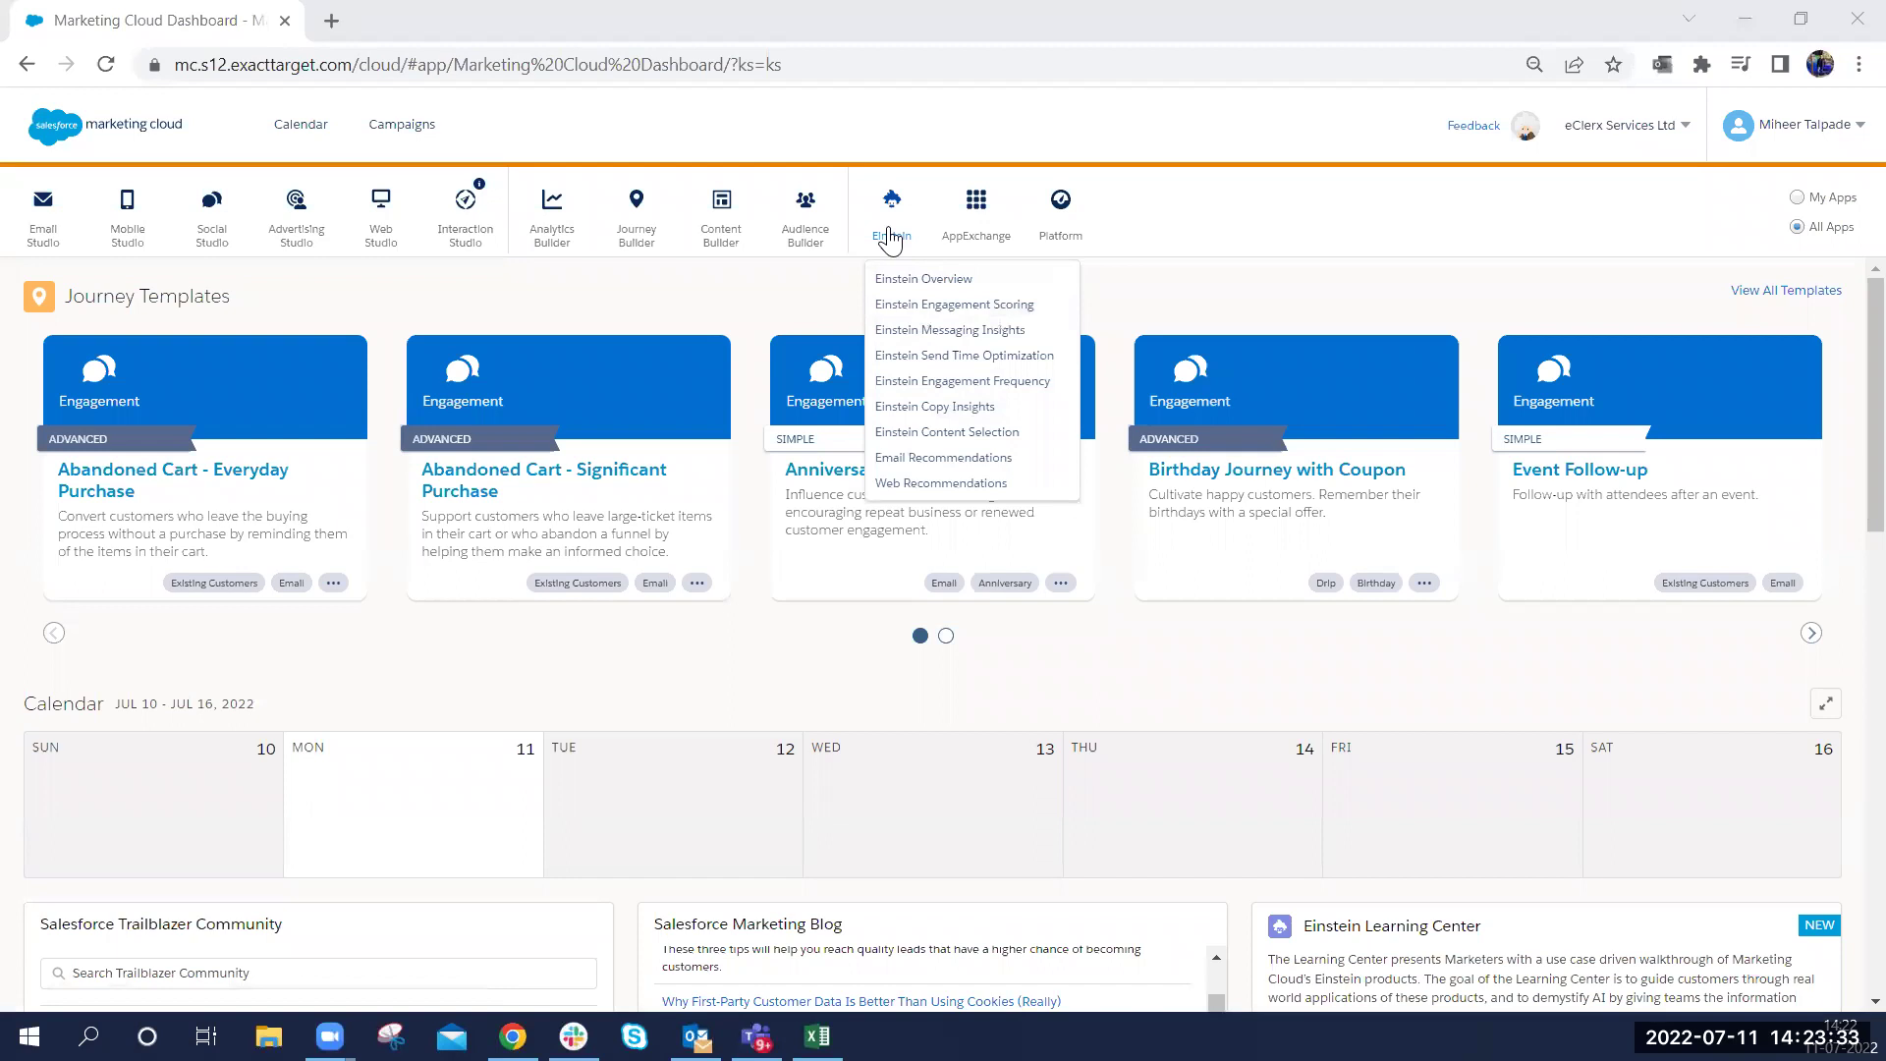
- Show the Einstein features, then the AppExchange menu with AppExchange and Query Studio
click(890, 236)
click(888, 214)
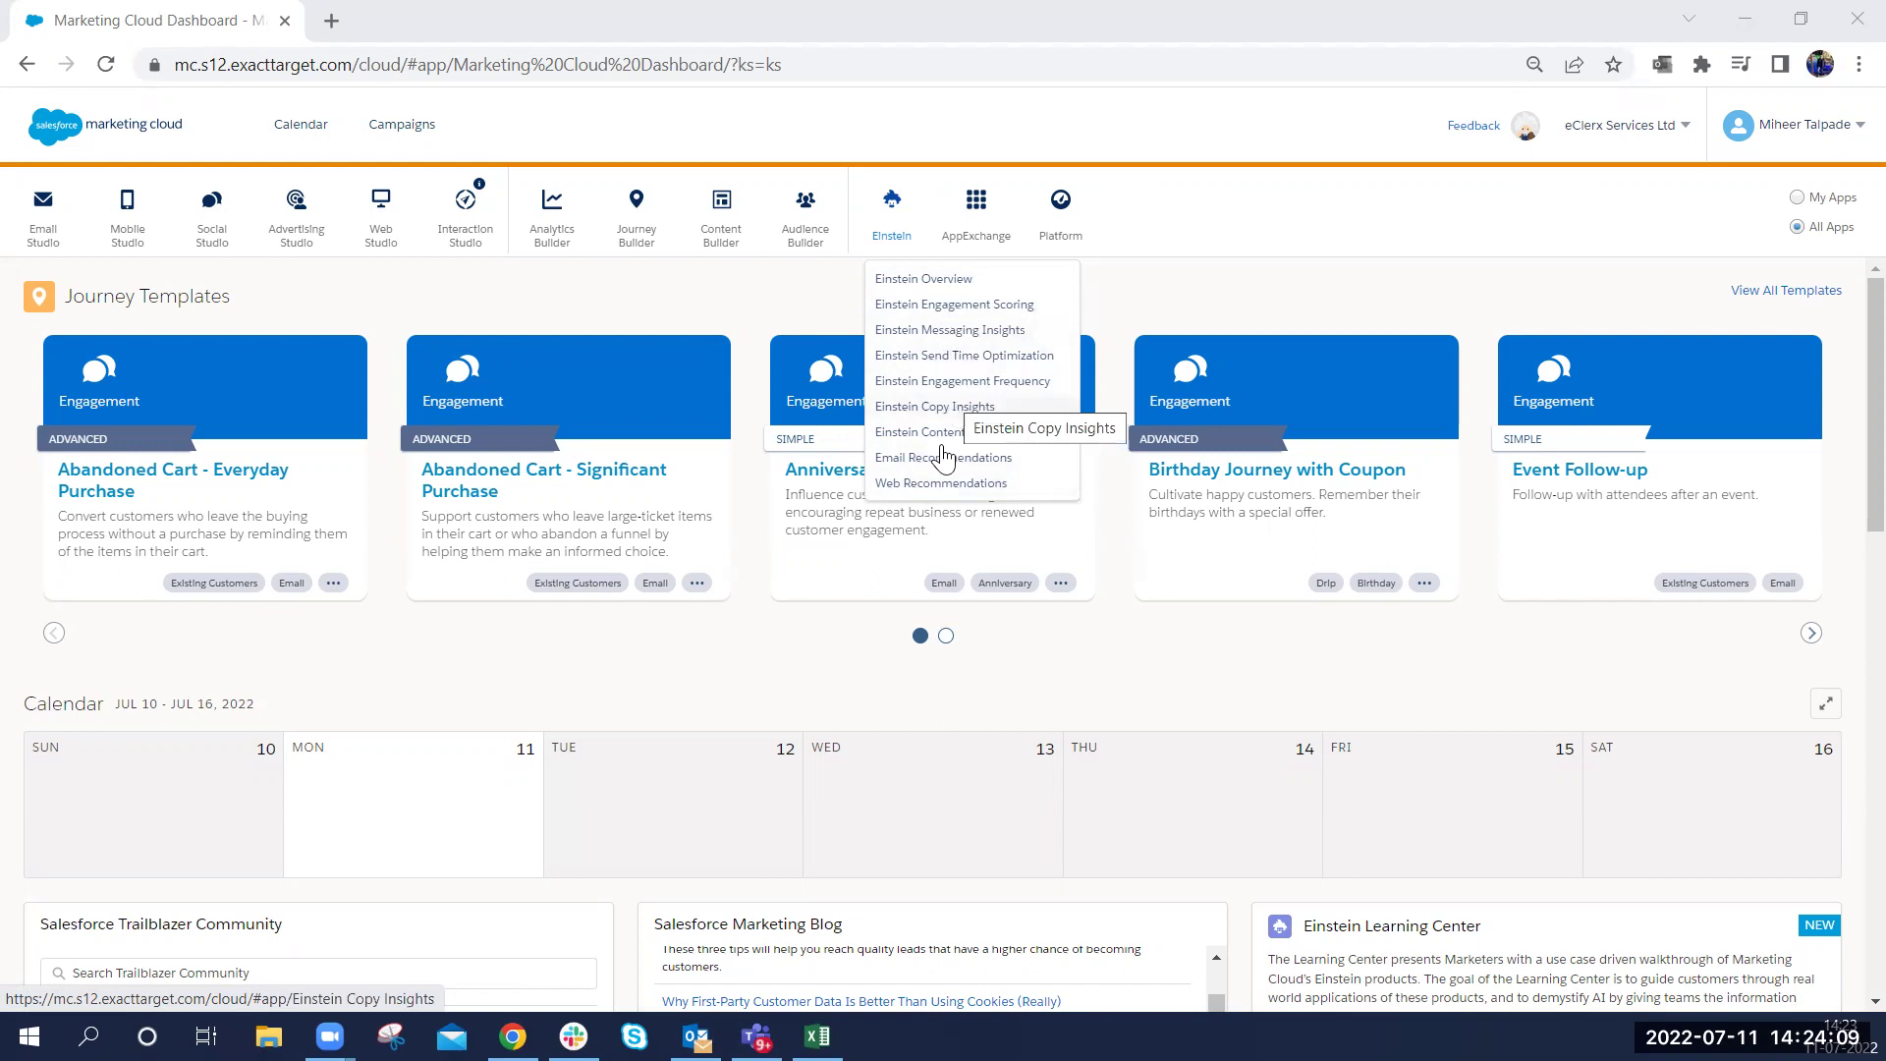
mouse_move(973, 204)
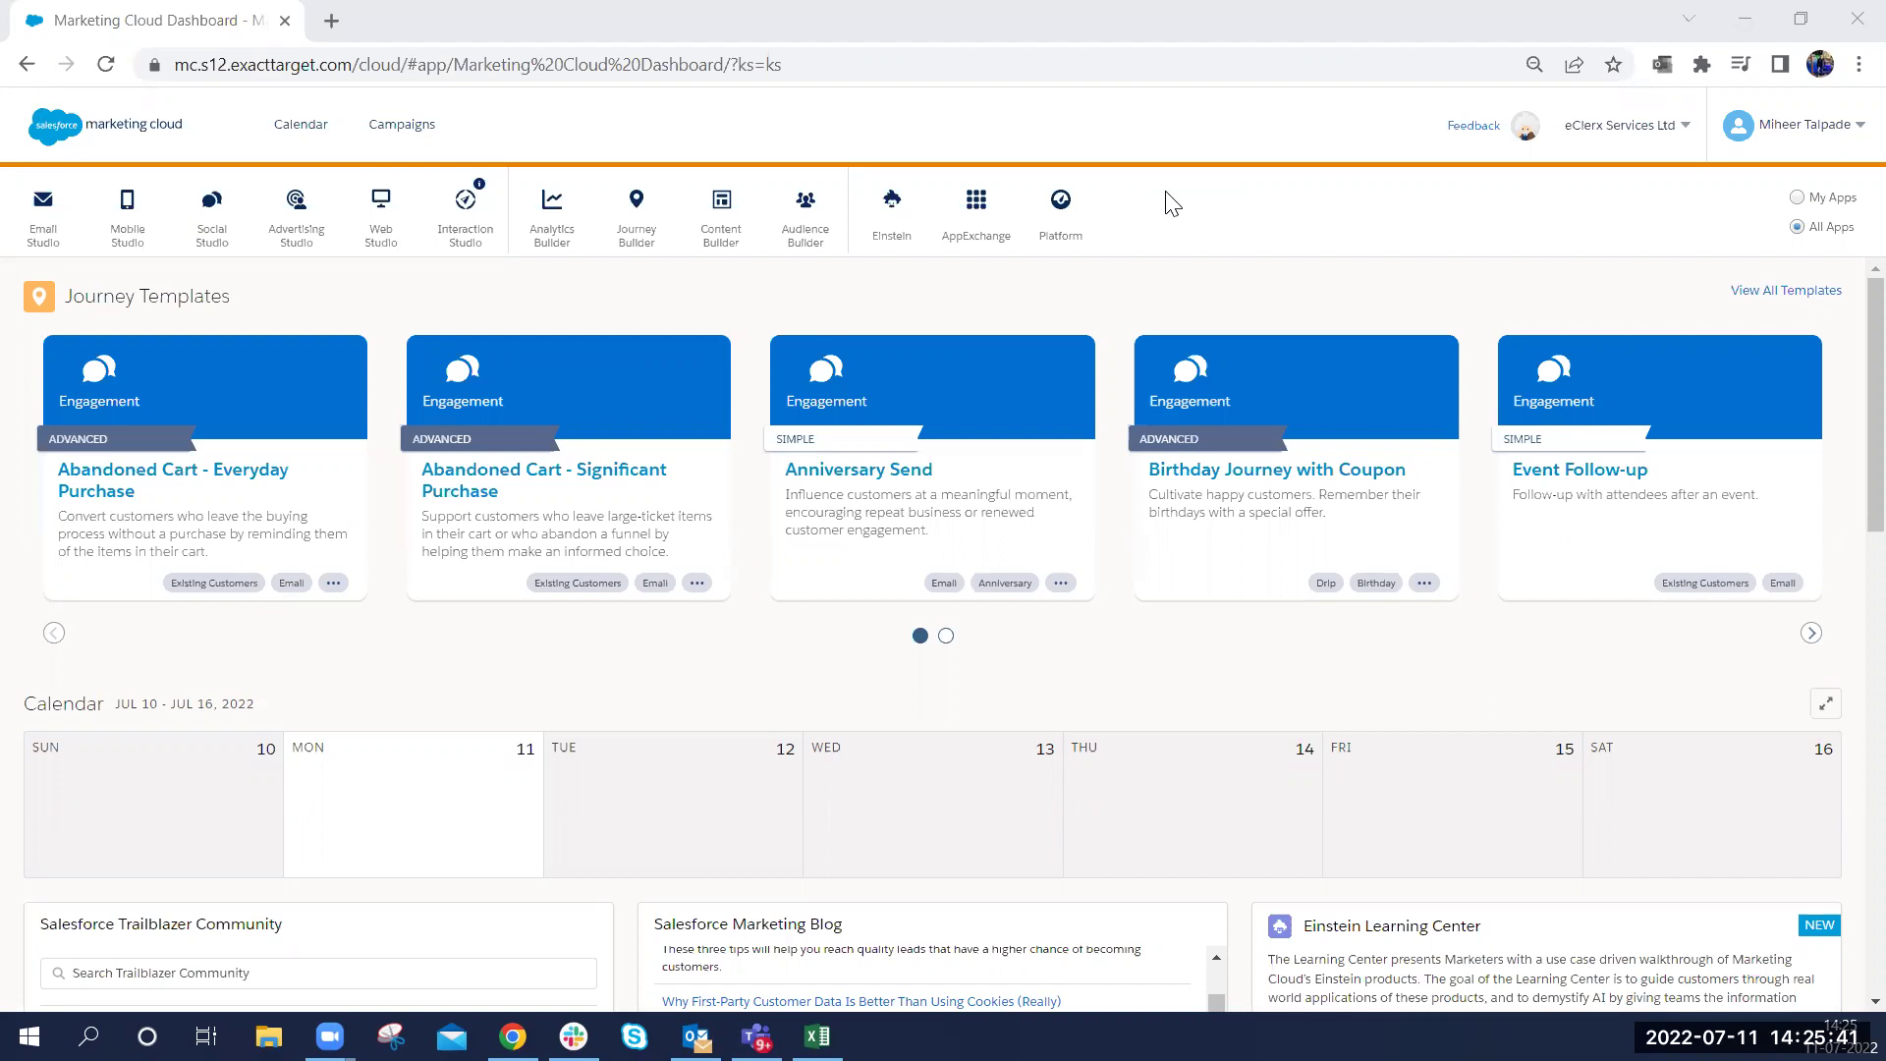
mouse_move(1053, 257)
click(1799, 146)
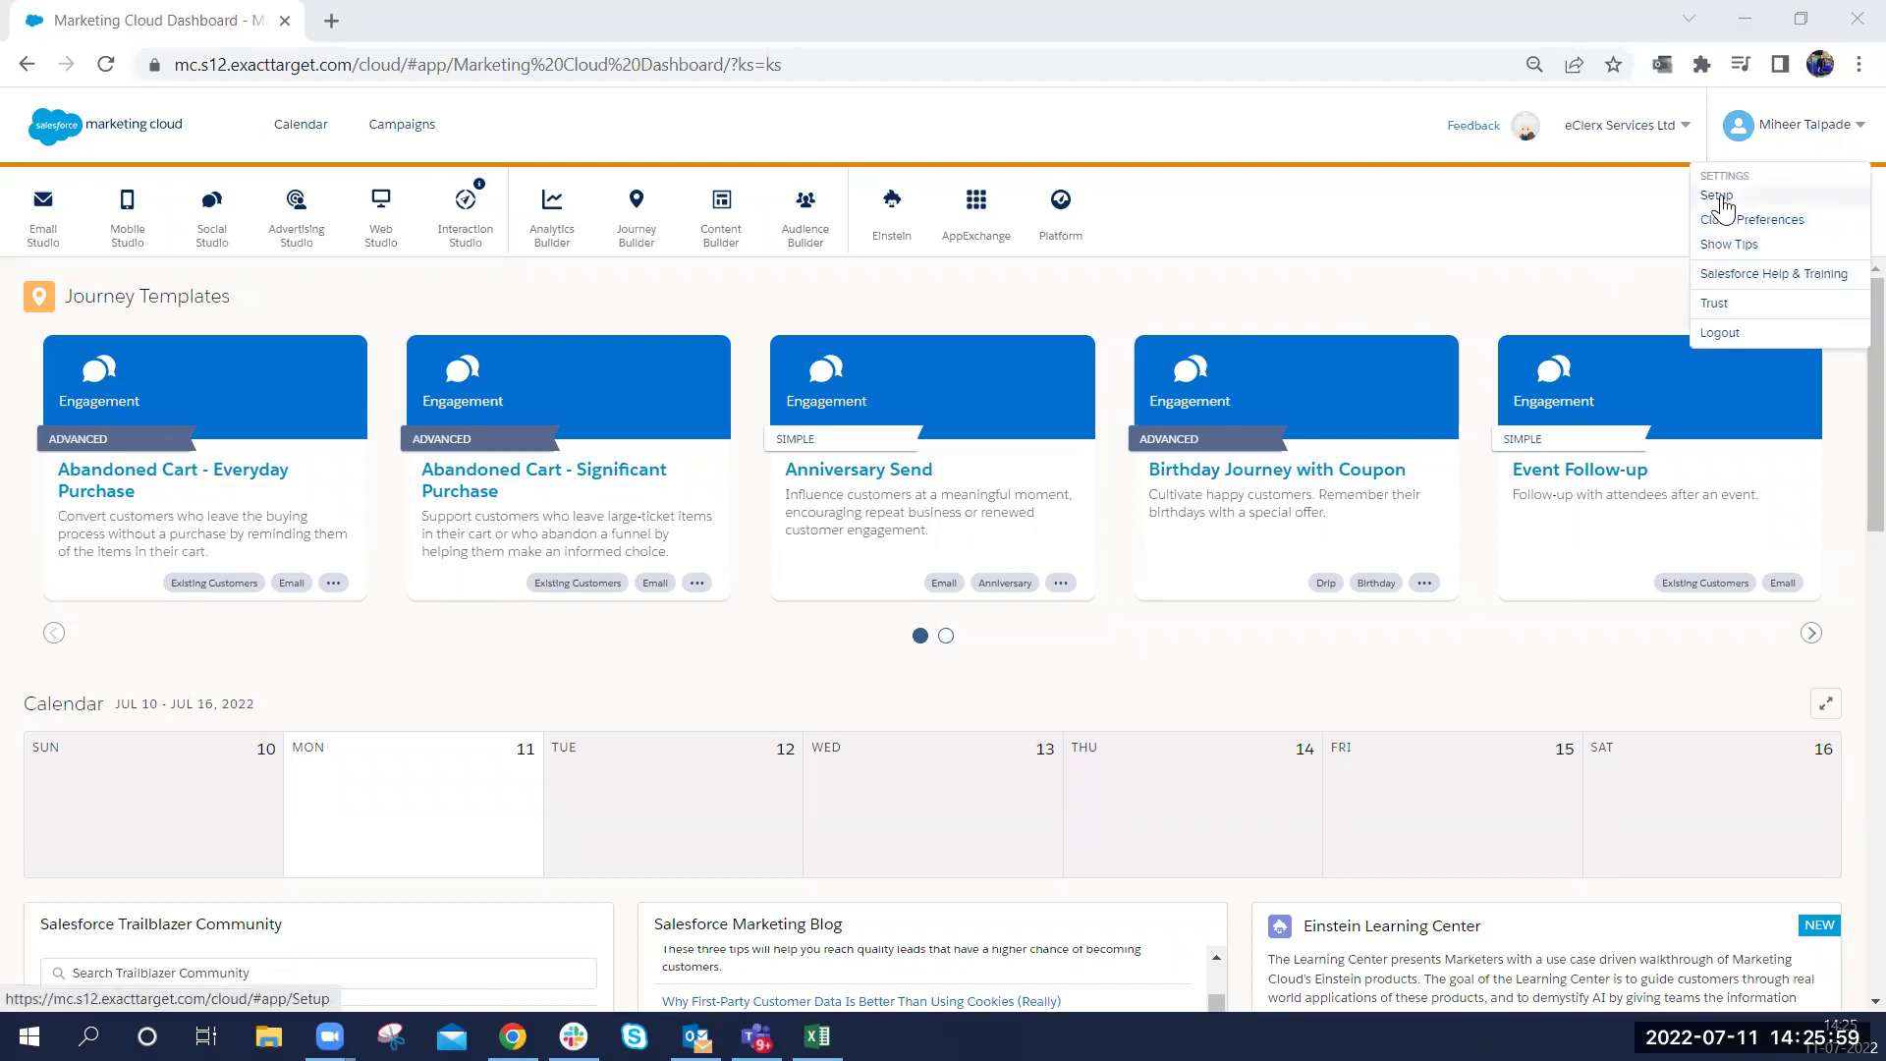
click(1354, 275)
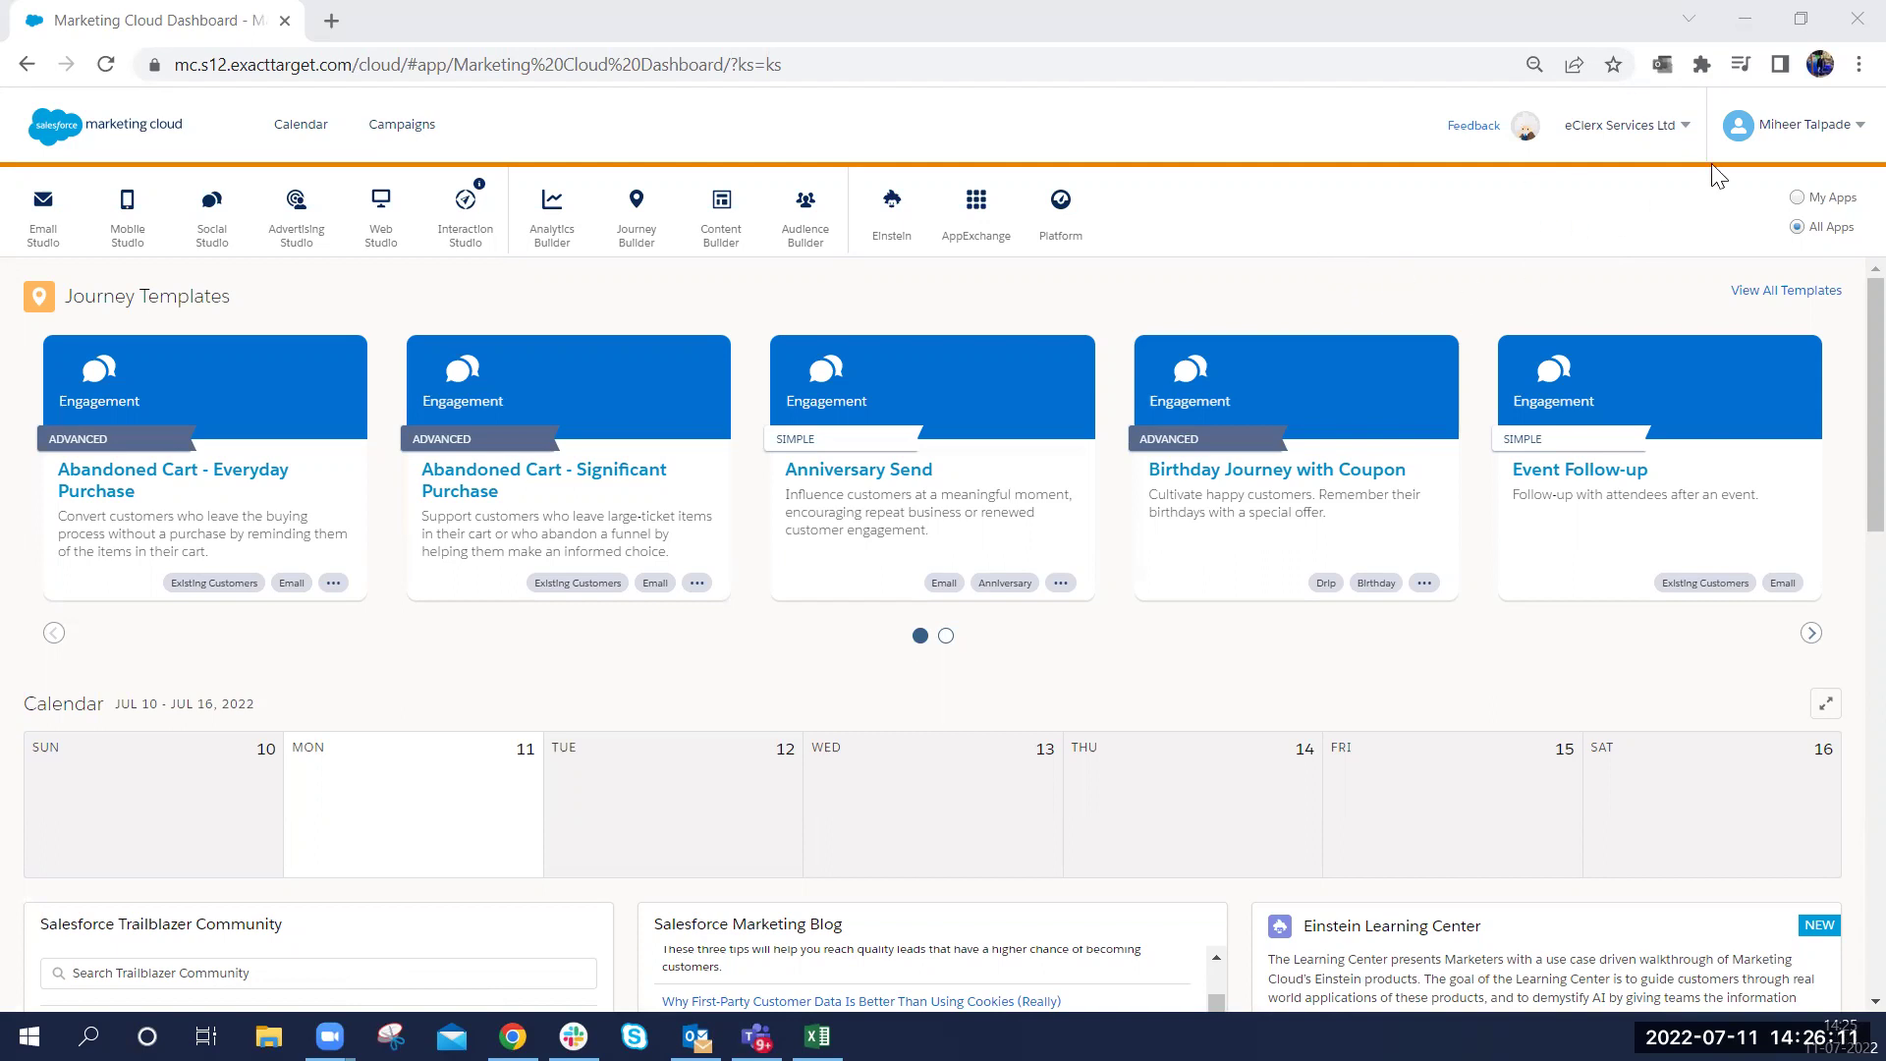
click(1848, 128)
- Bring up the Audience Builder menu in the app bar to reveal Contact Builder
mouse_move(313, 236)
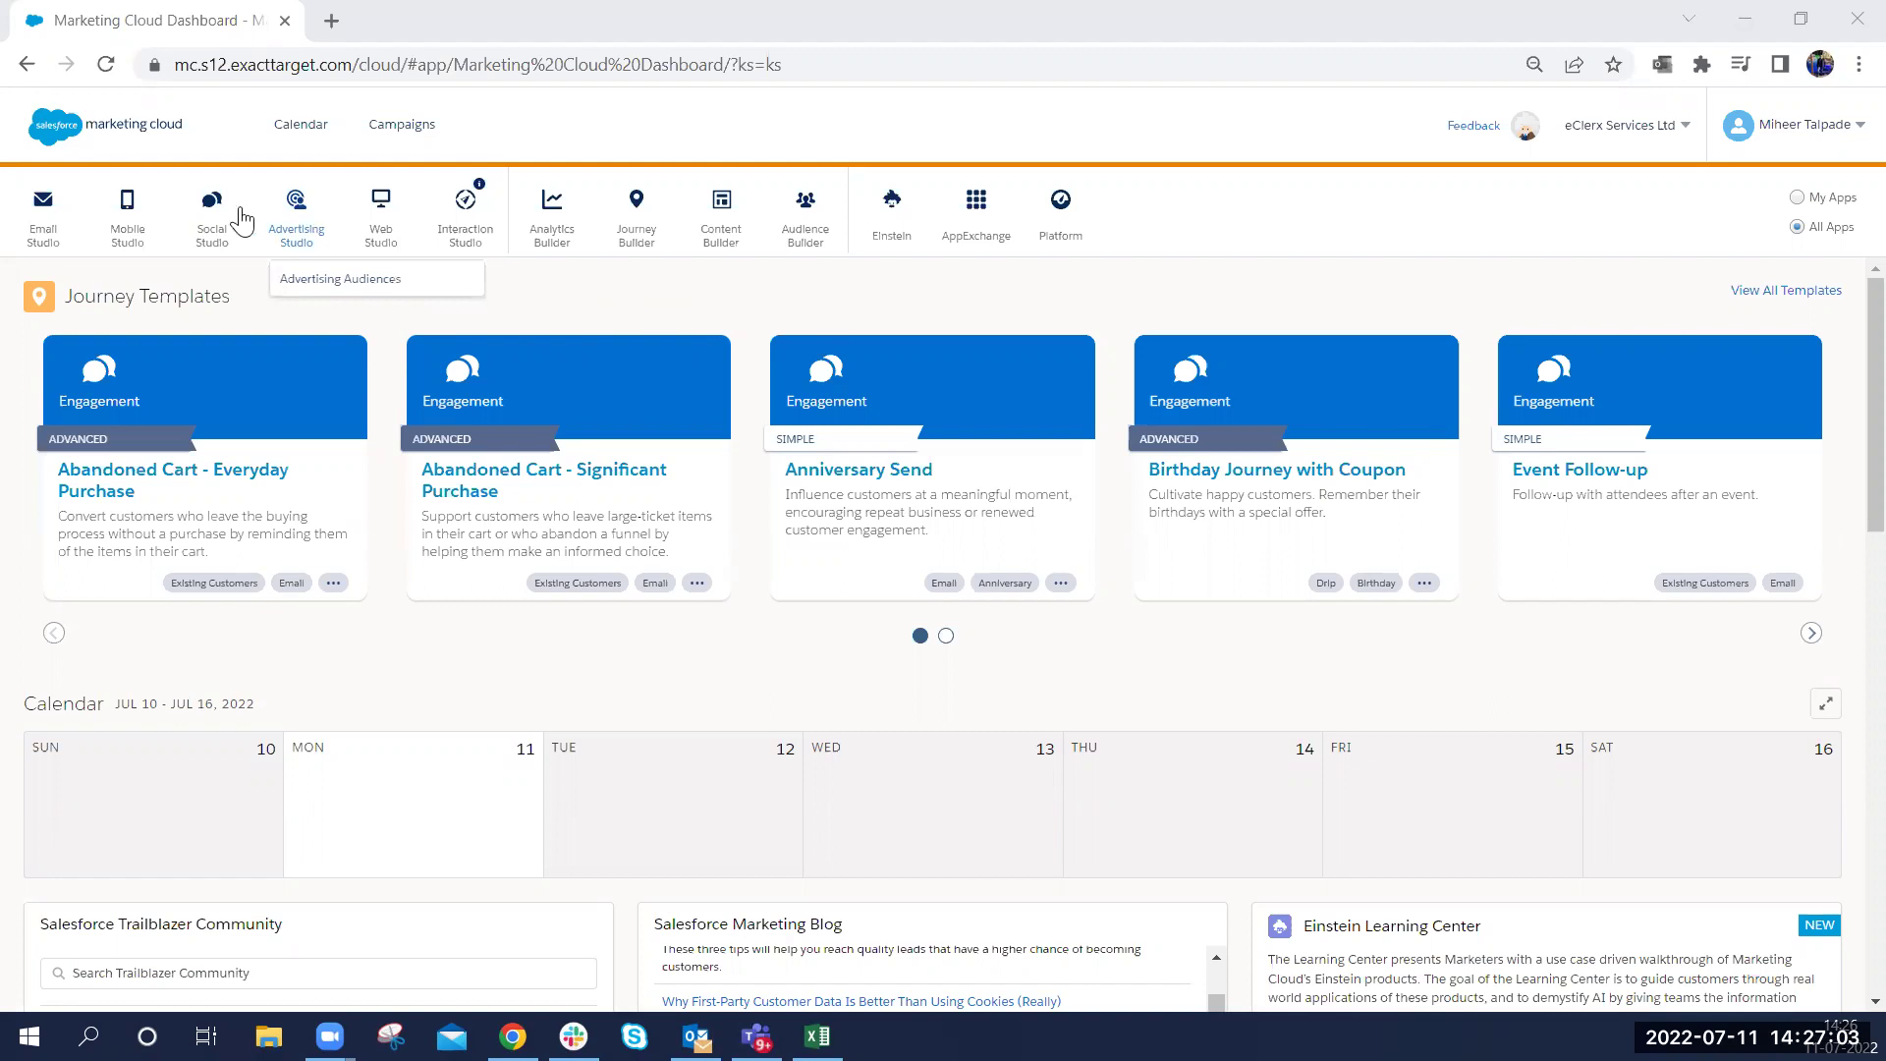
mouse_move(214, 218)
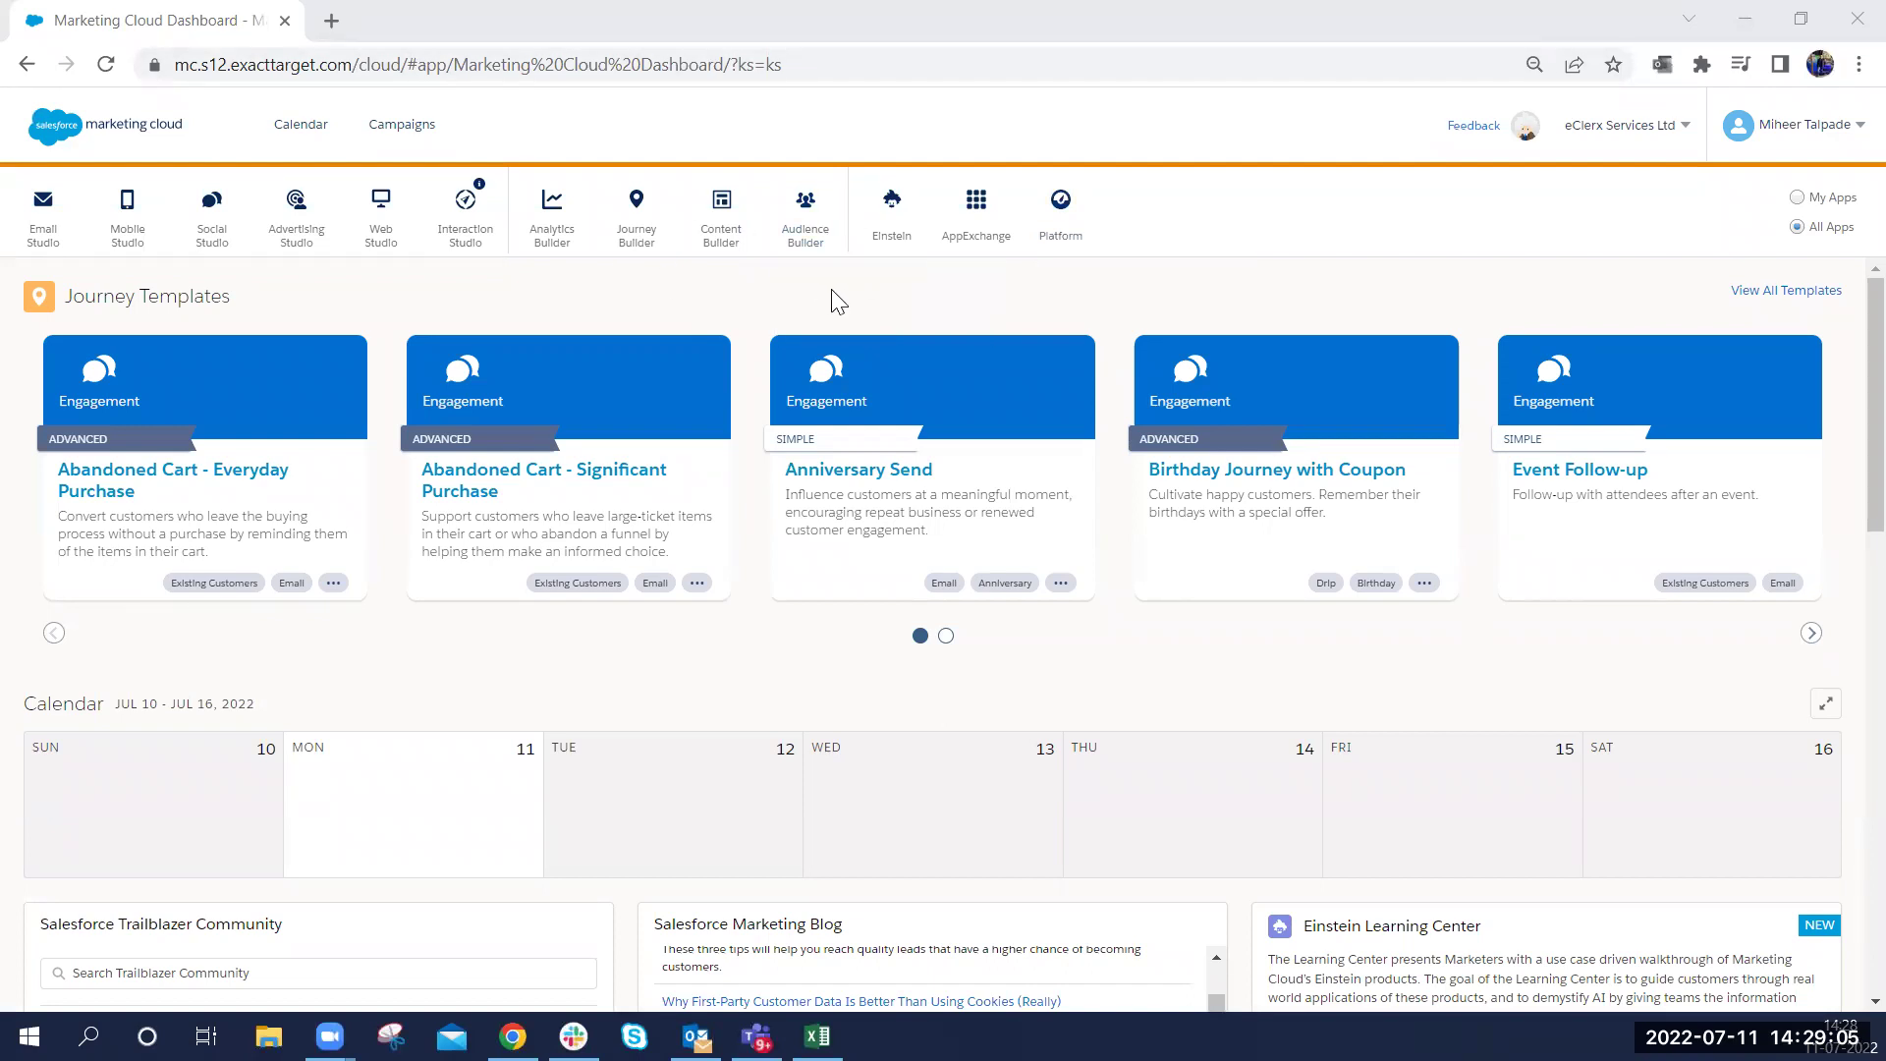
- Open Contact Builder's Data Designer to view its seven attribute groups, then start a screen snip
mouse_move(800, 227)
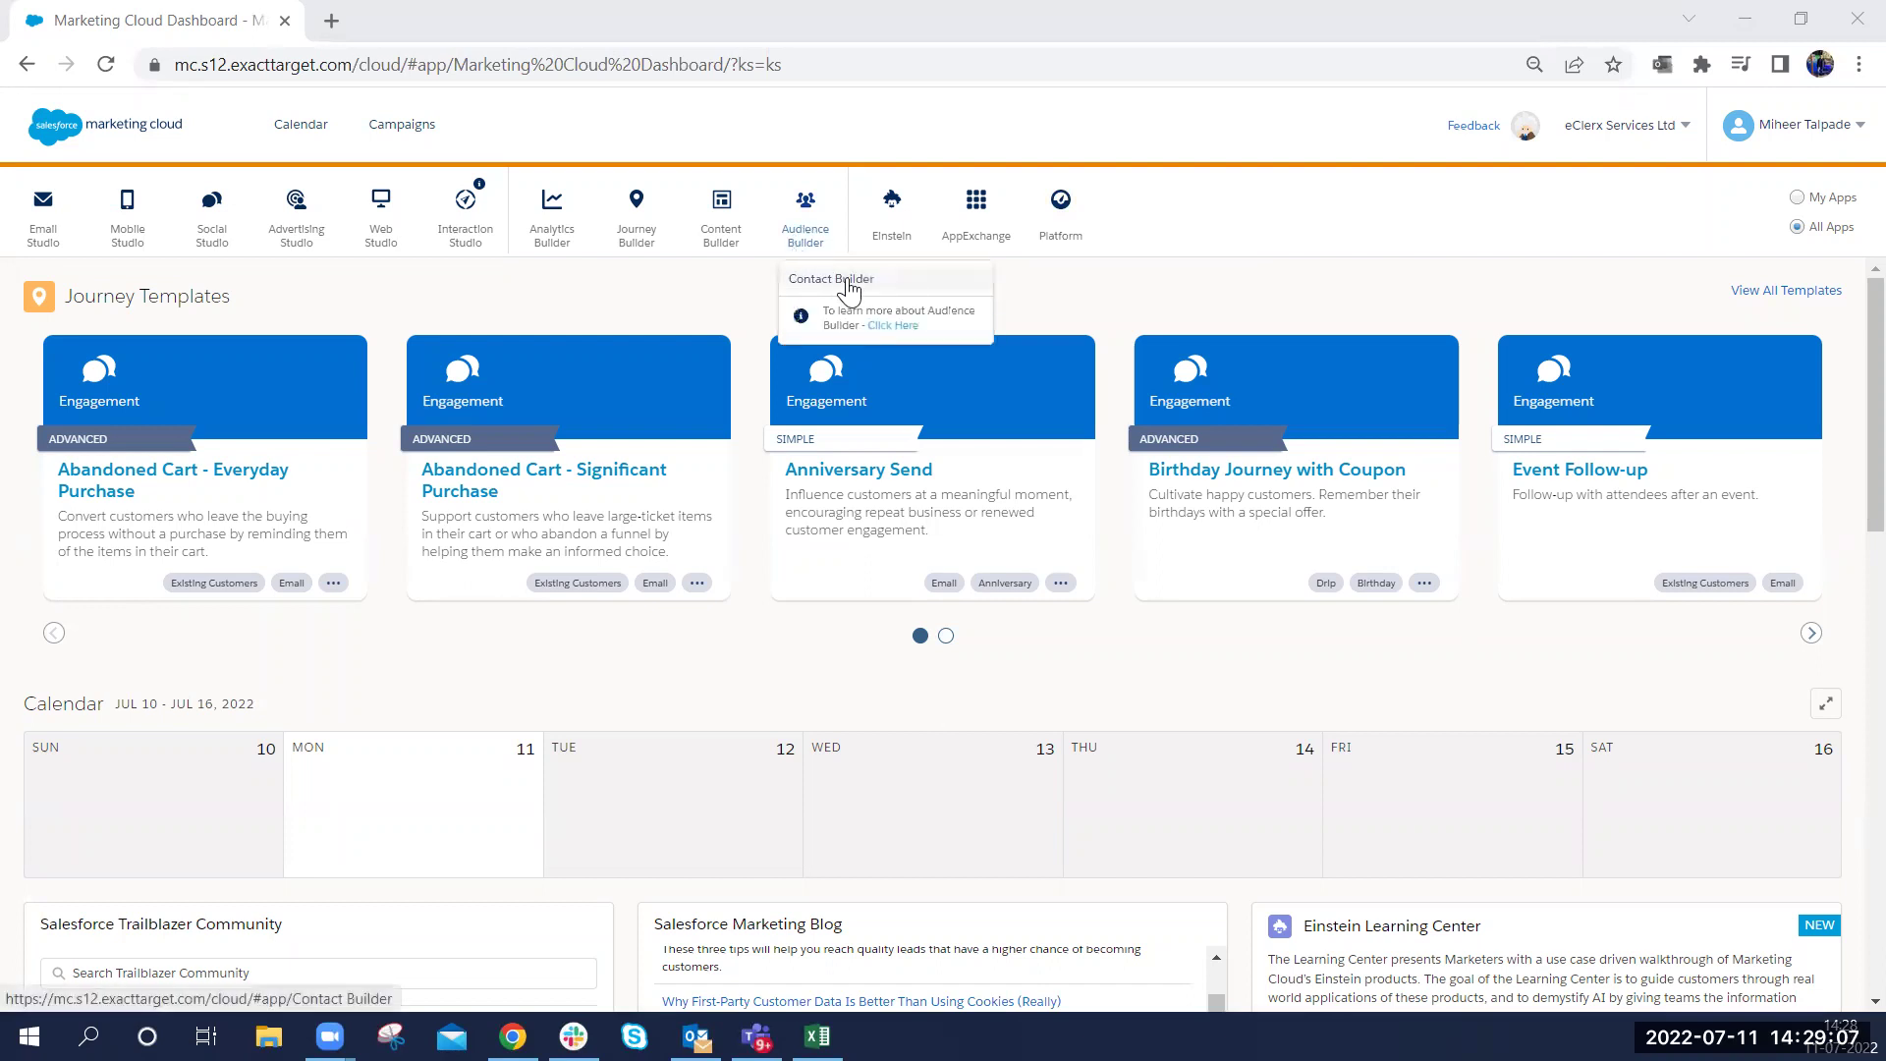
click(817, 279)
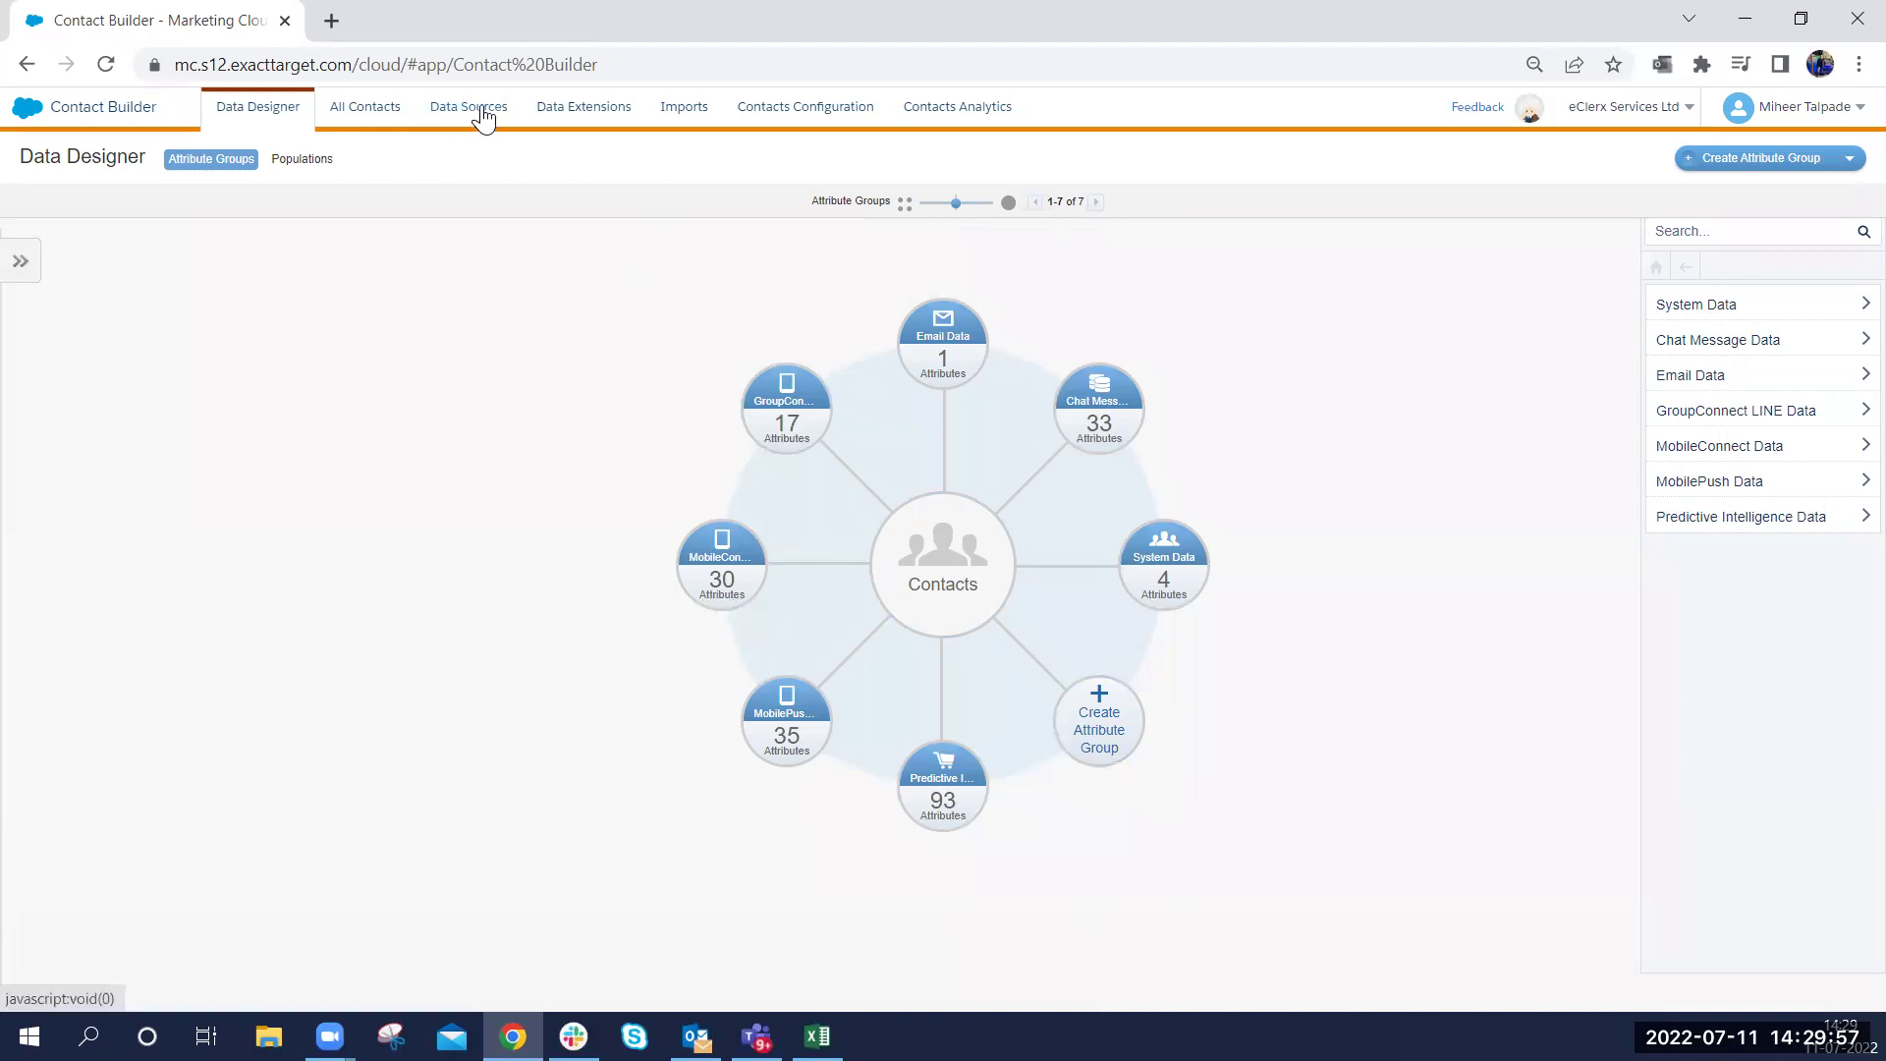
click(613, 108)
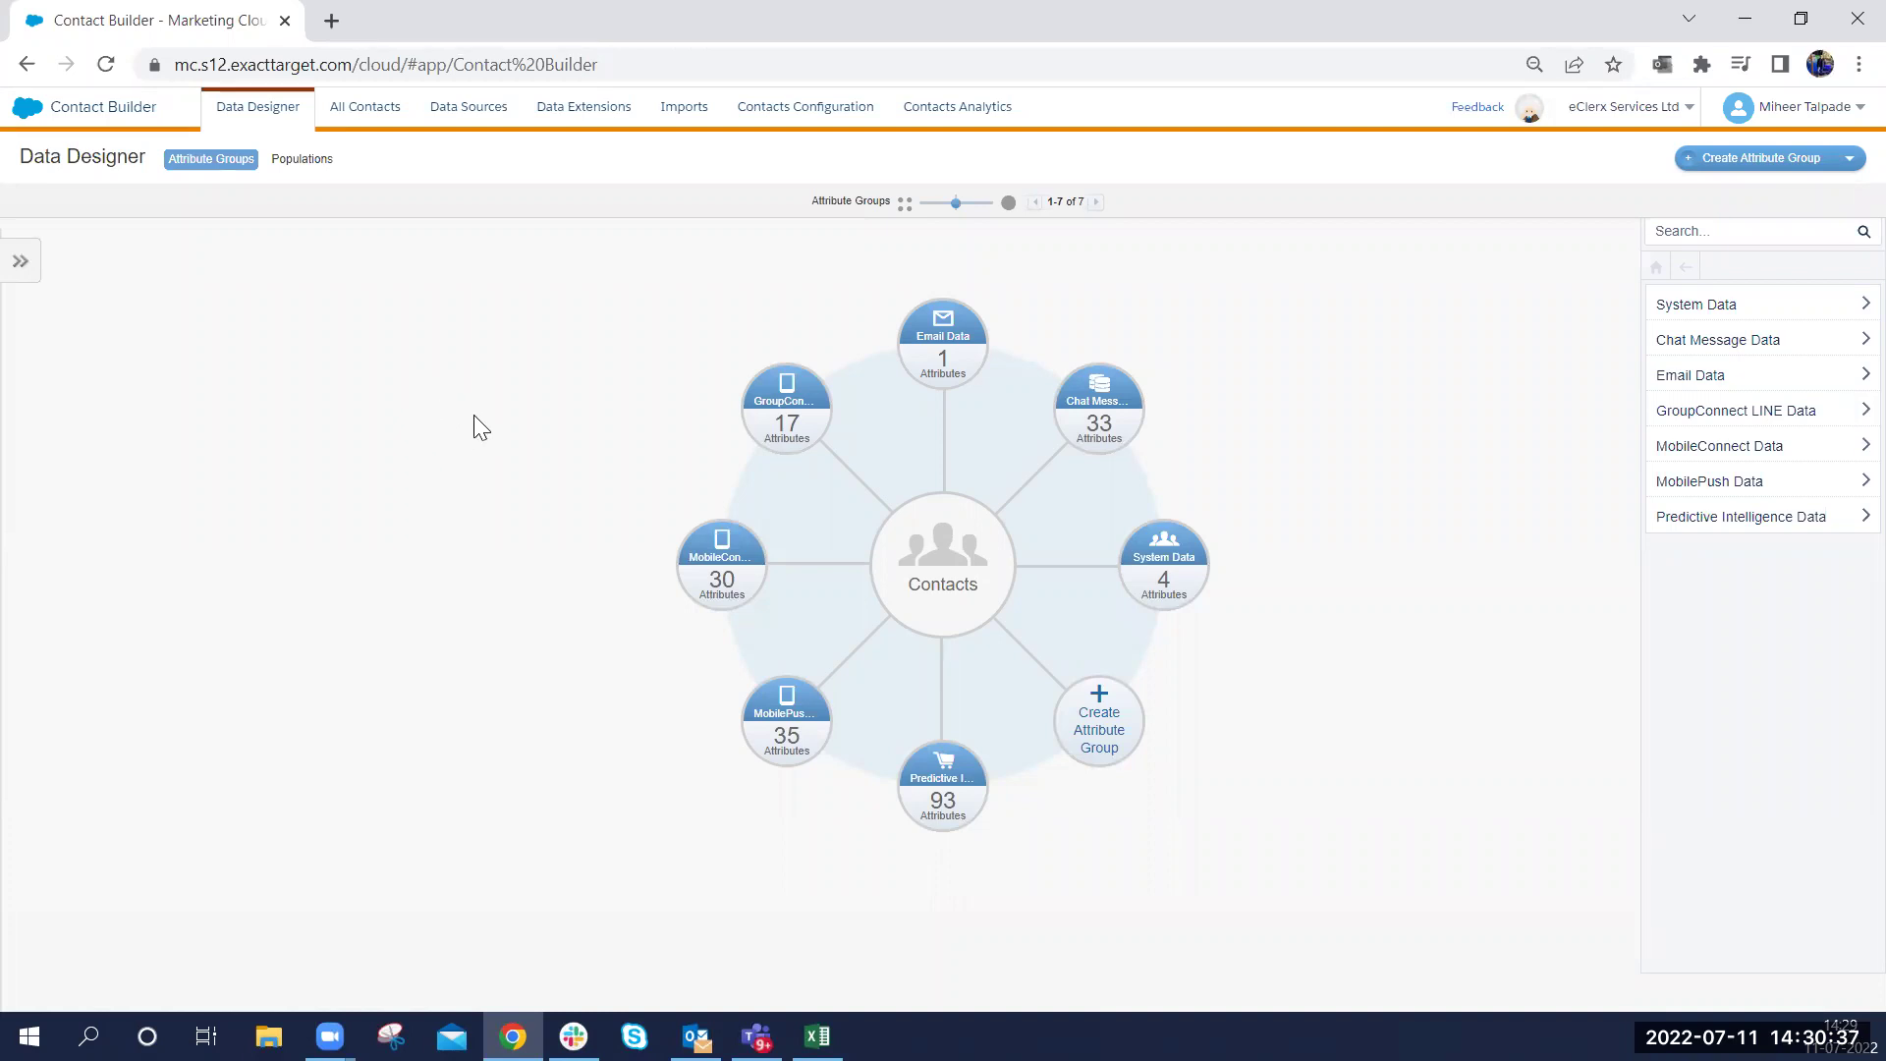
key(super+shift+s)
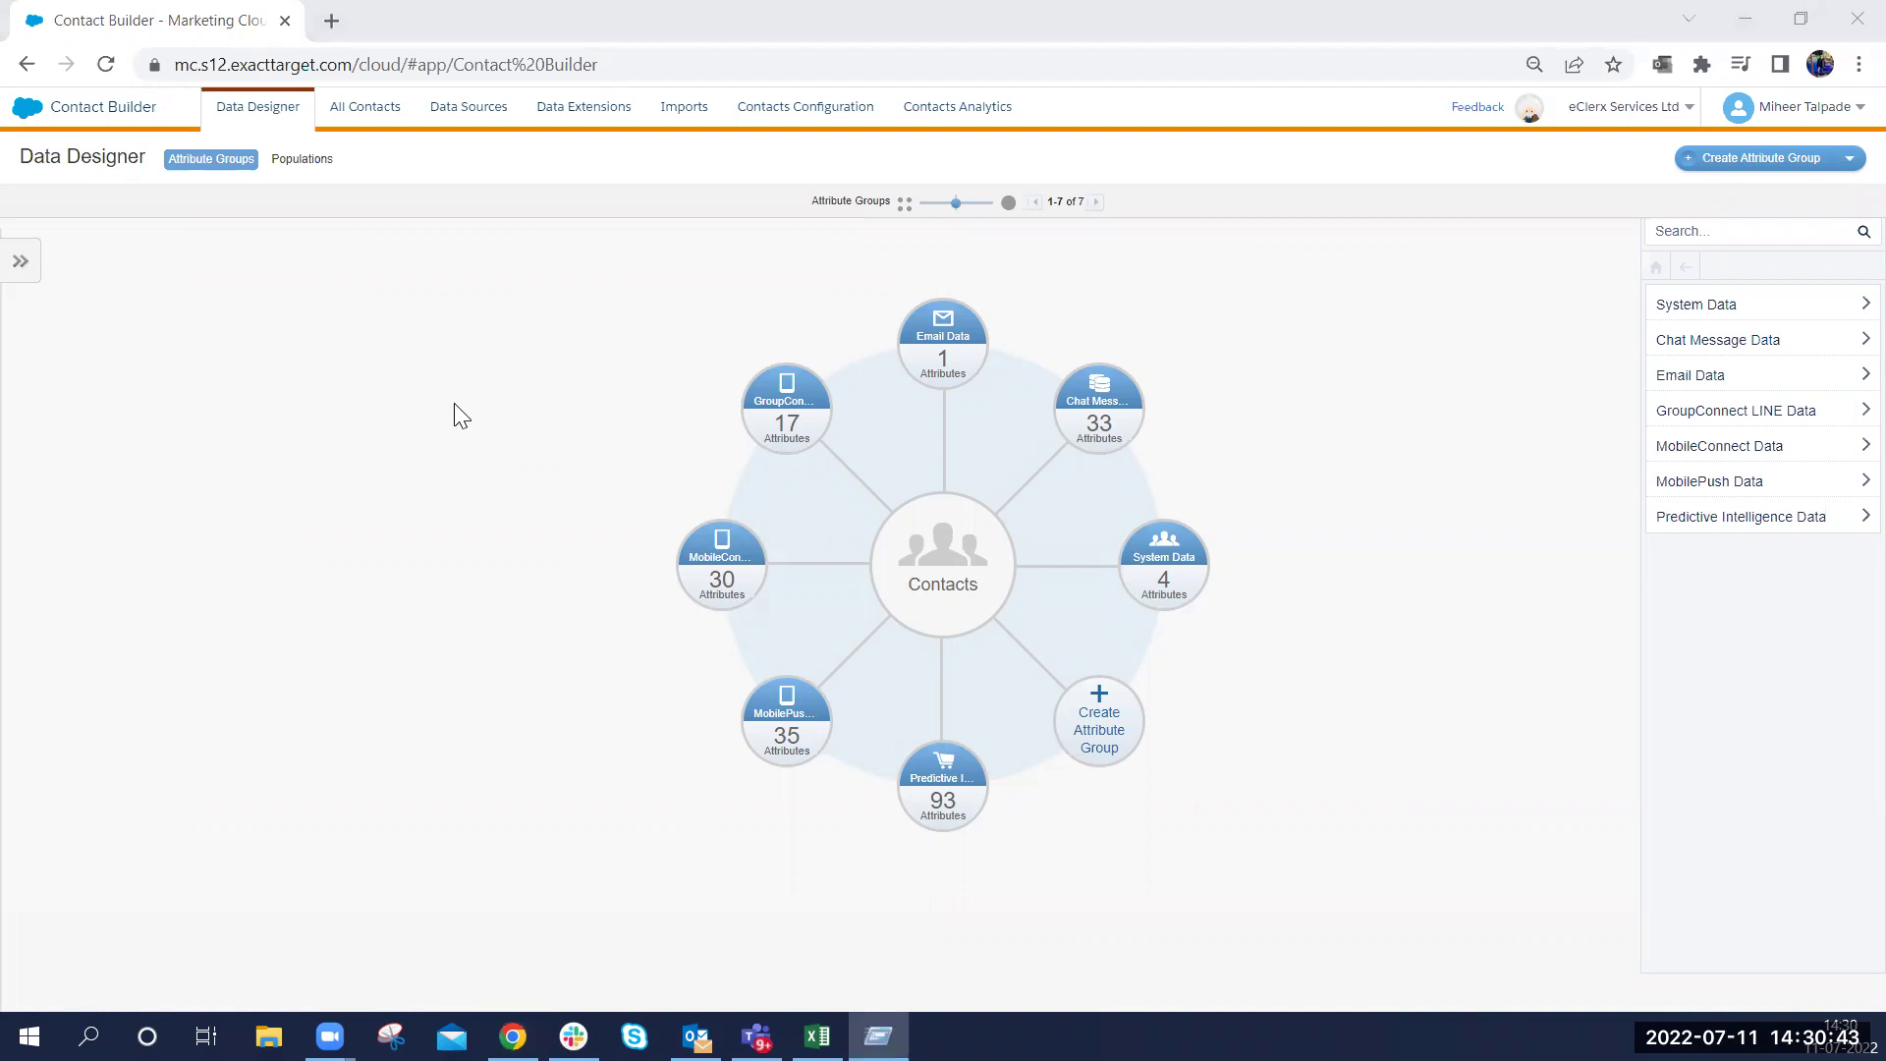
- Enter the headers Emp_code, FName, LName and Emailaddr across A1:D1
key(Escape)
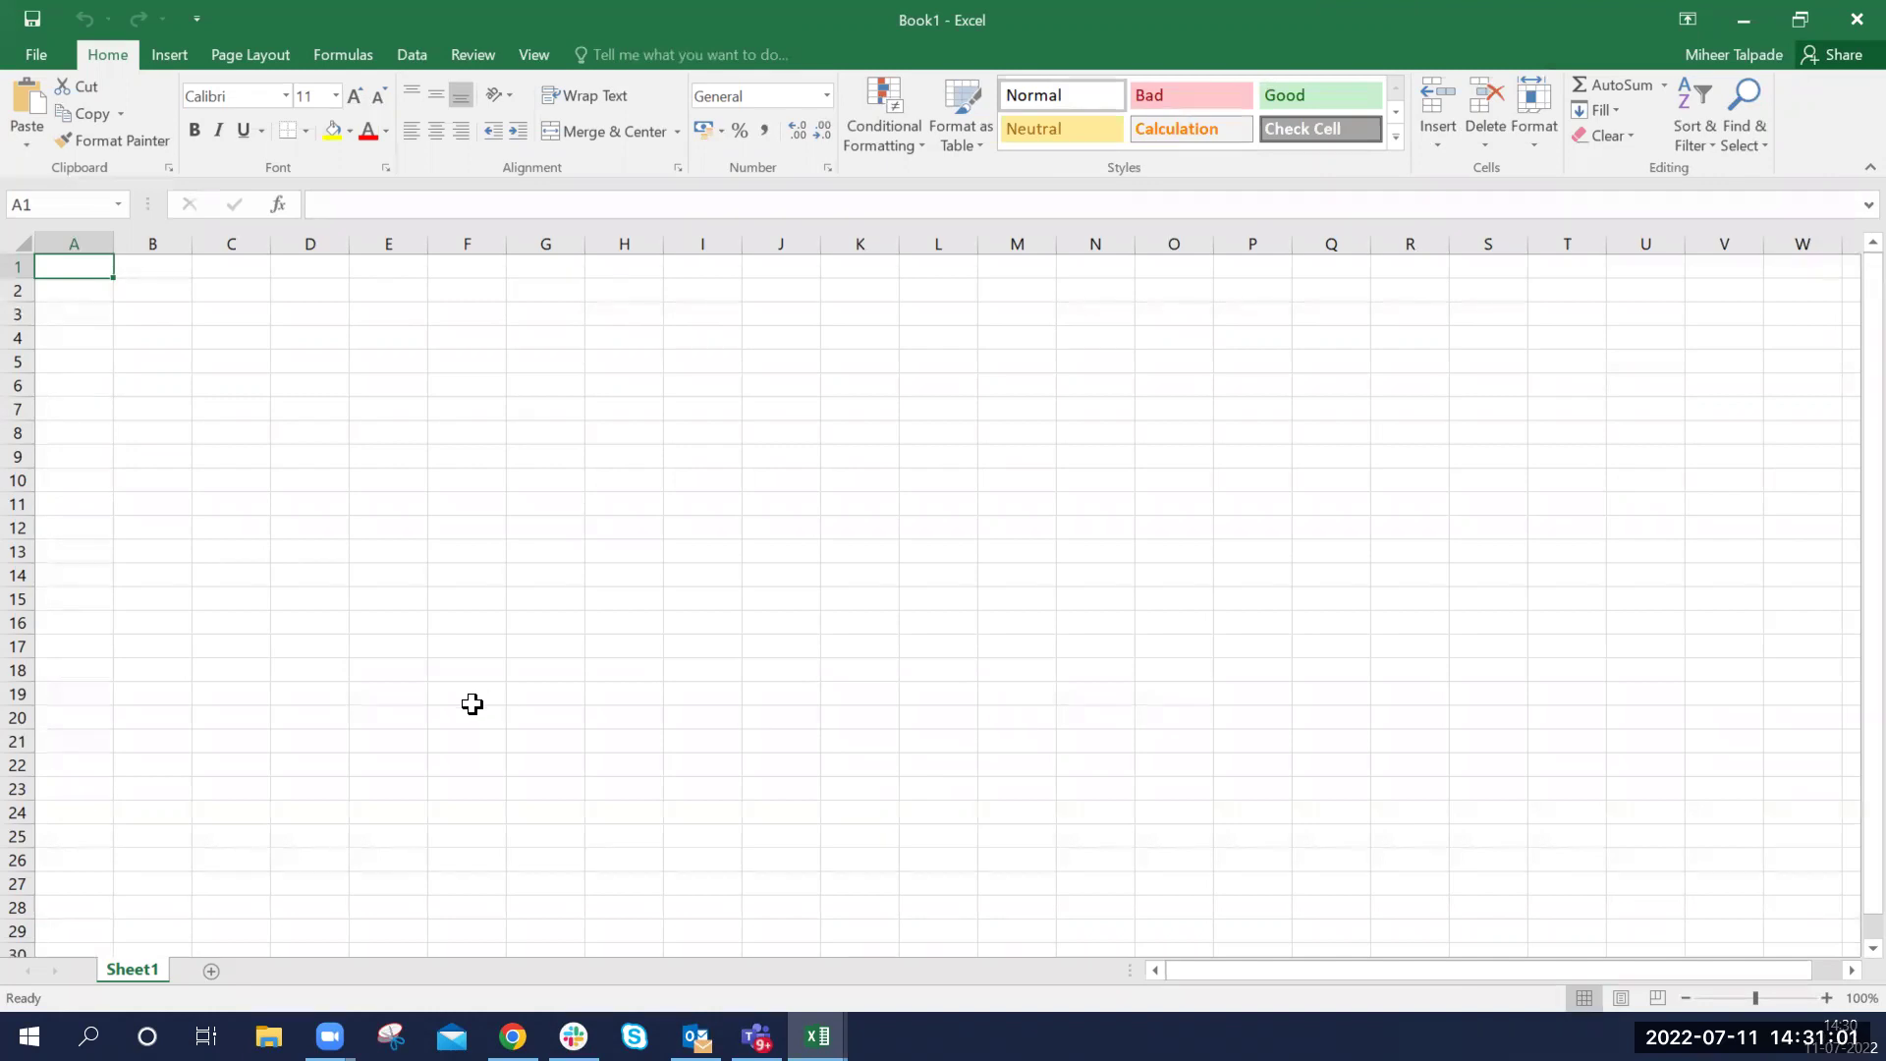
text(Emp)
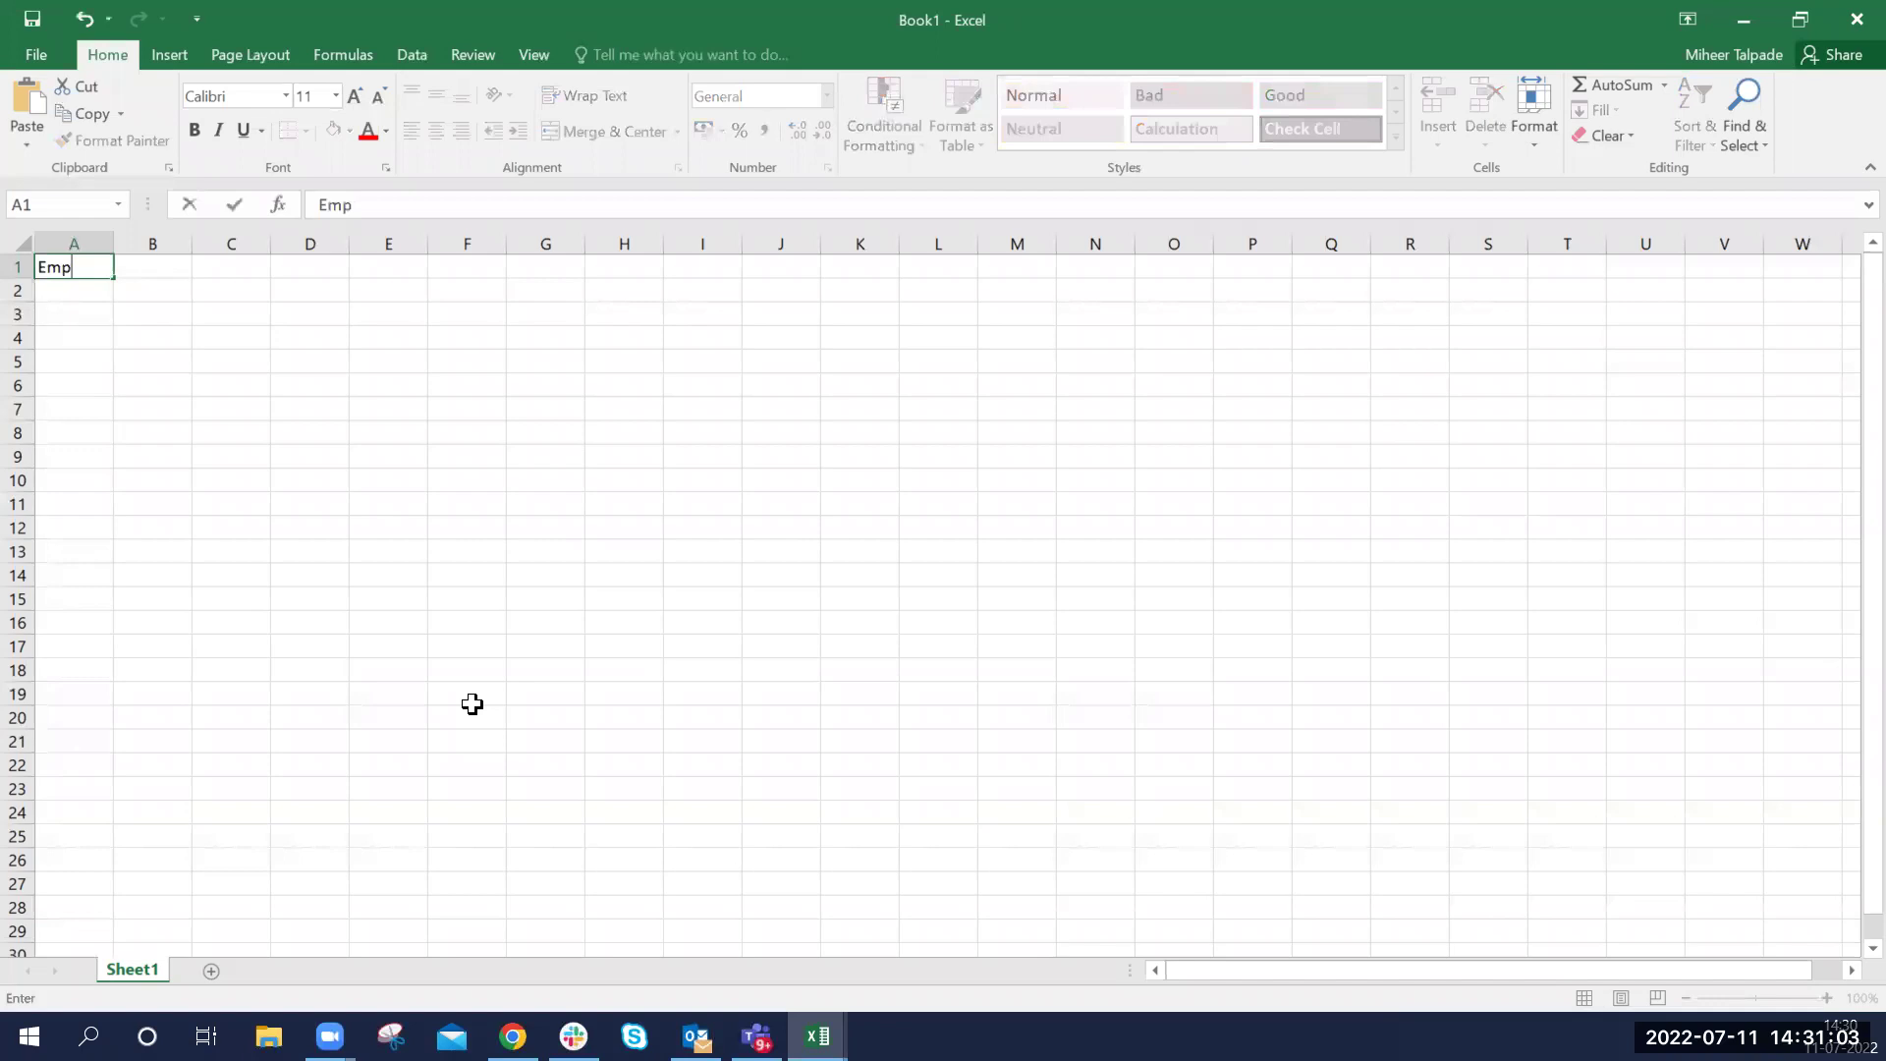
text(_code)
key(Tab)
text(FName)
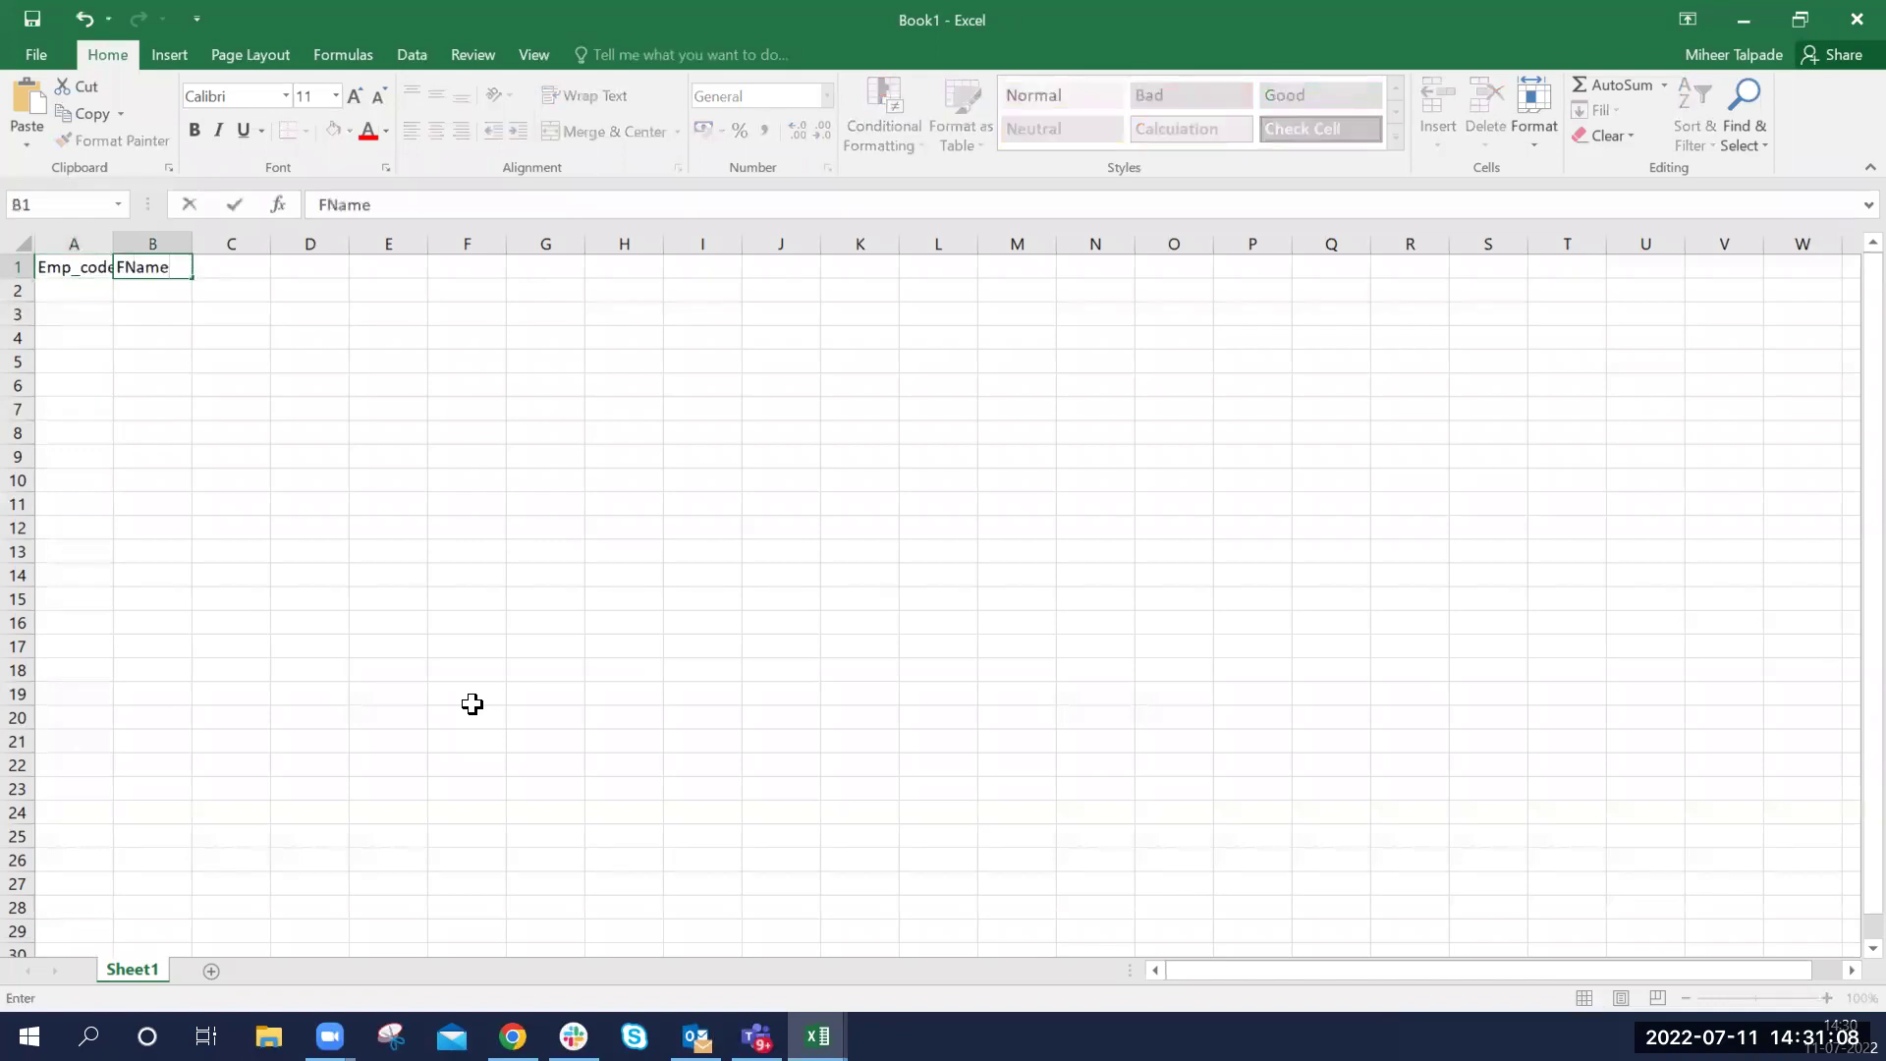
key(Tab)
text(LName)
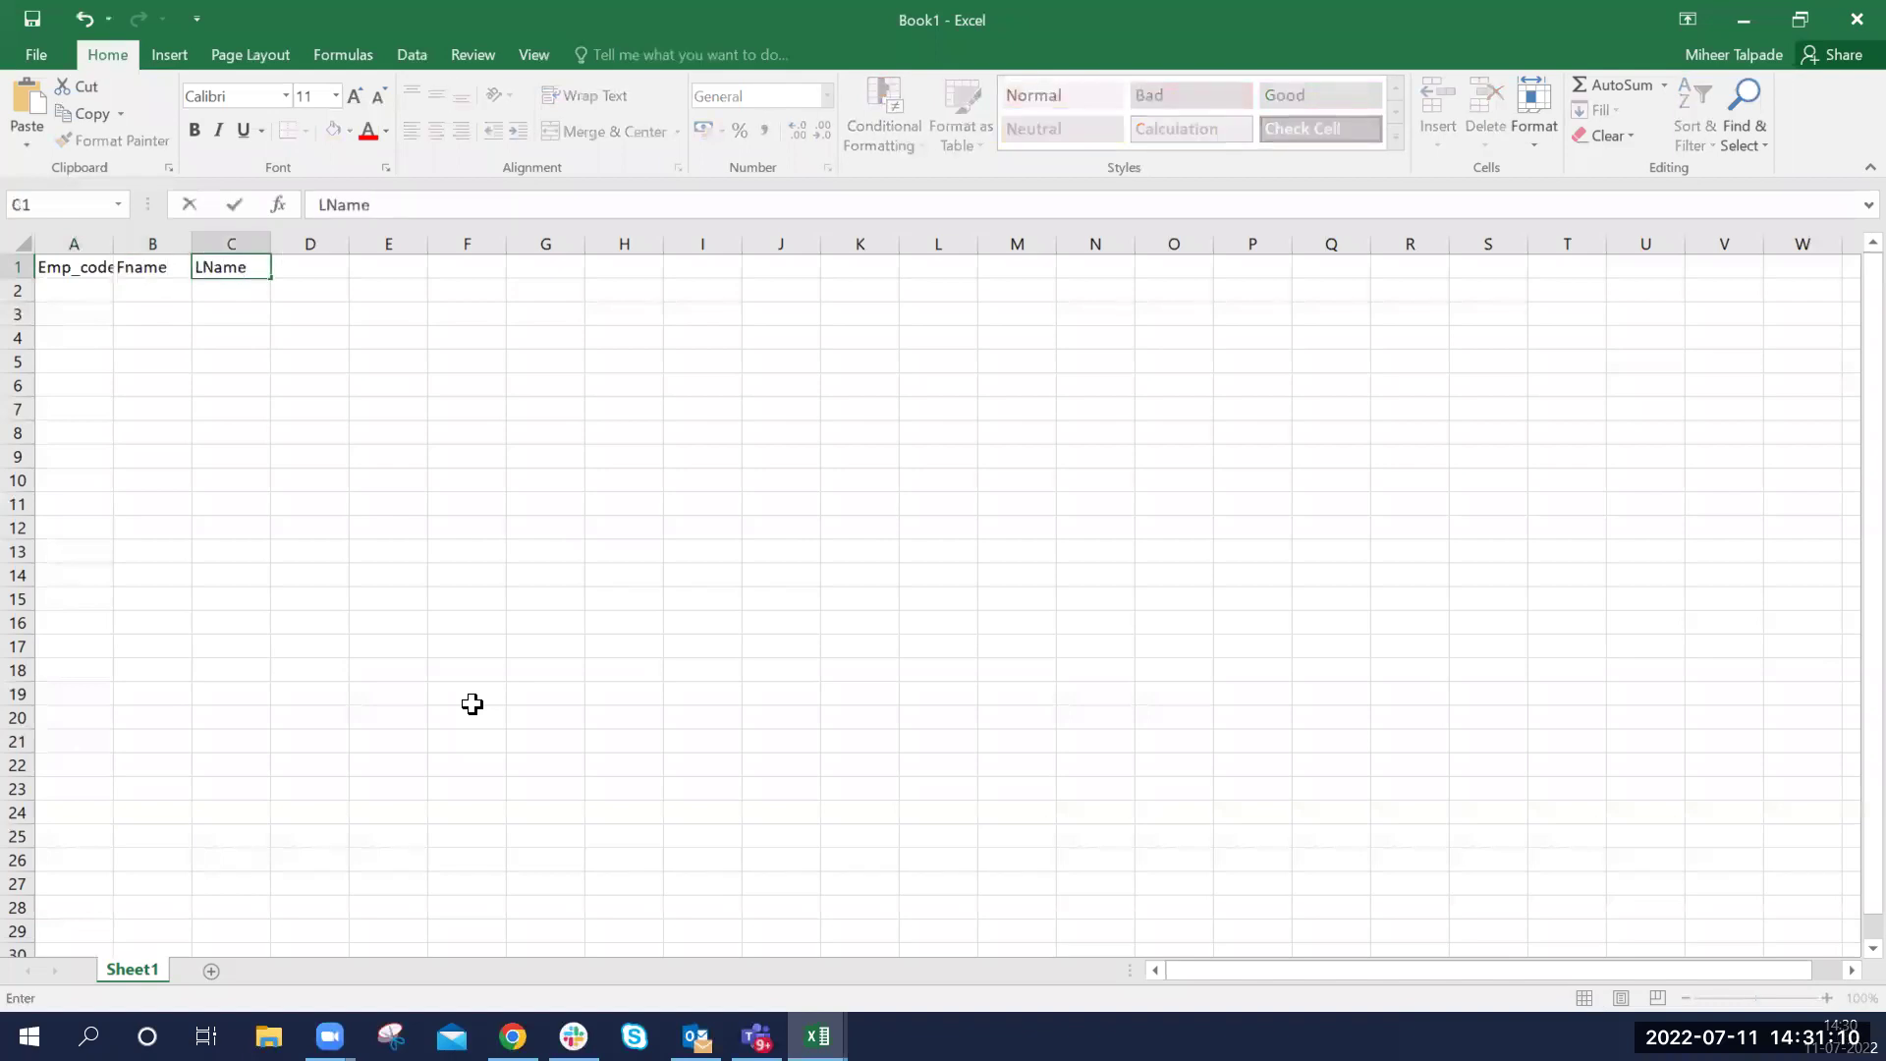
key(Tab)
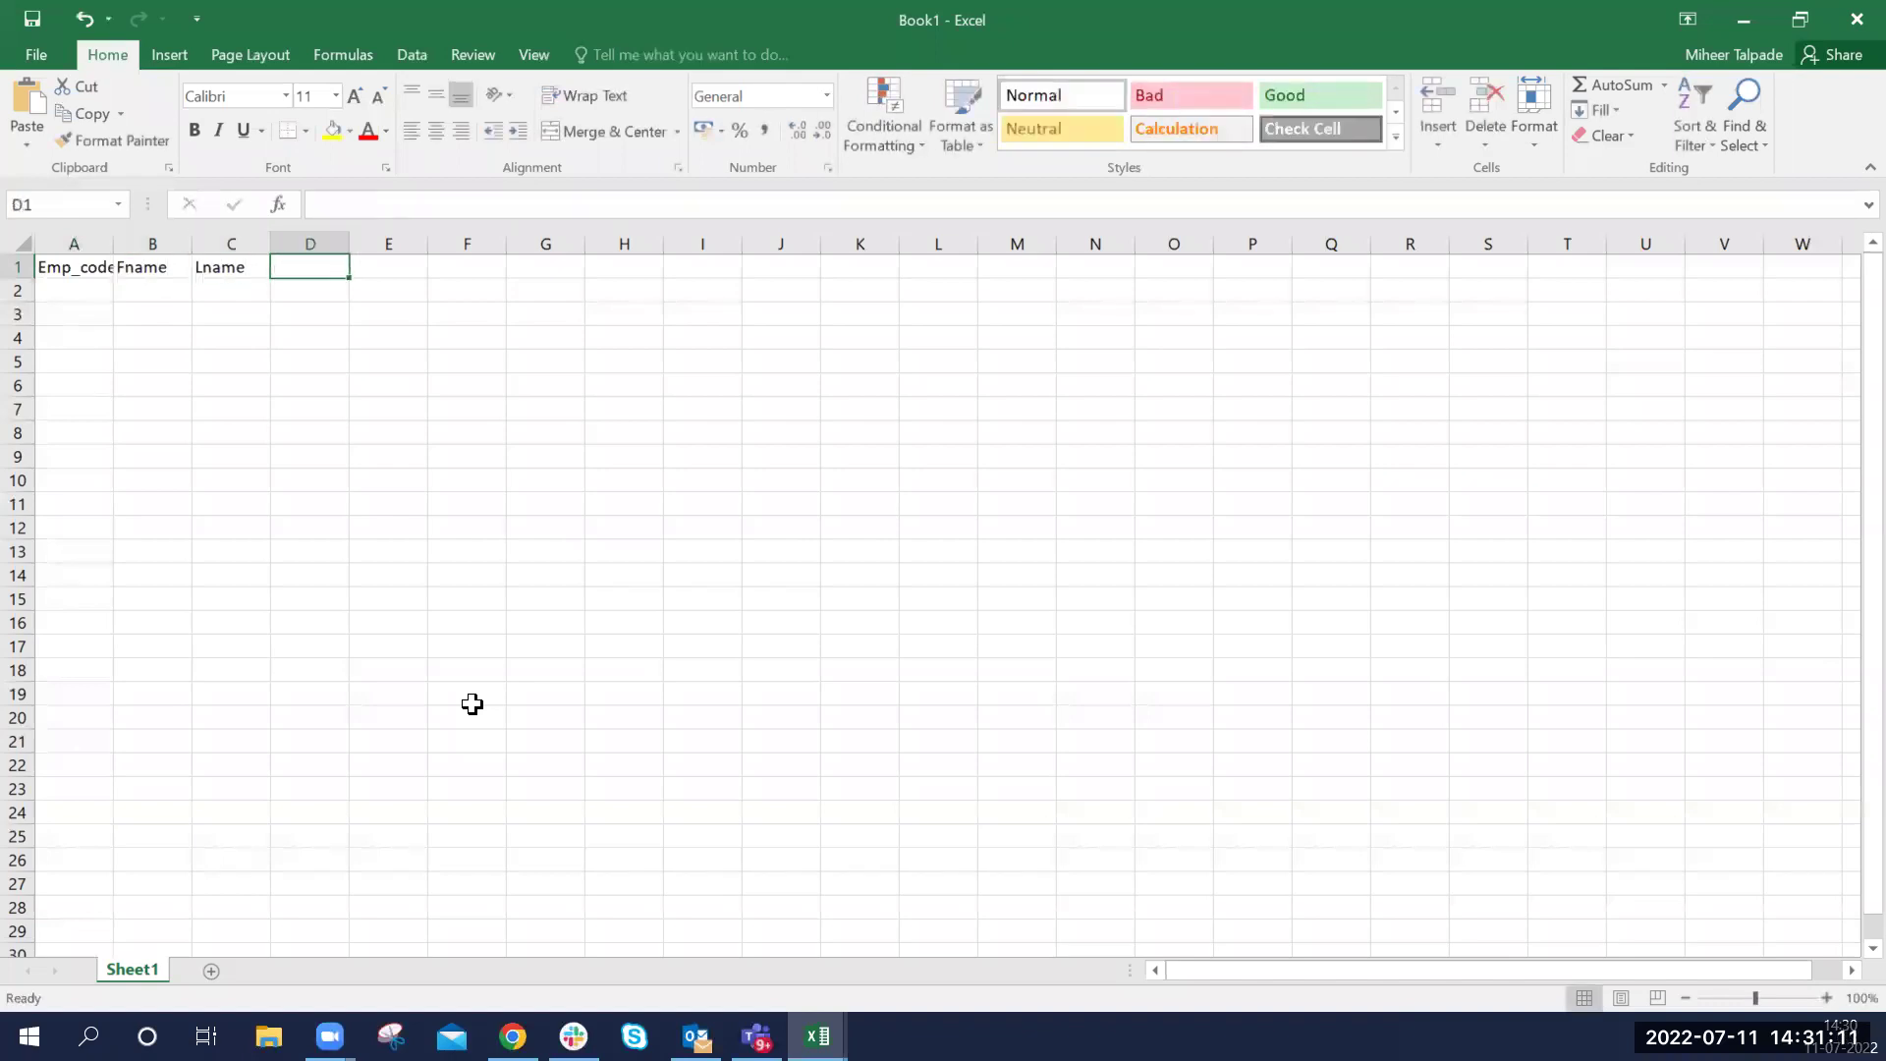
text(Emailaddr)
key(Tab)
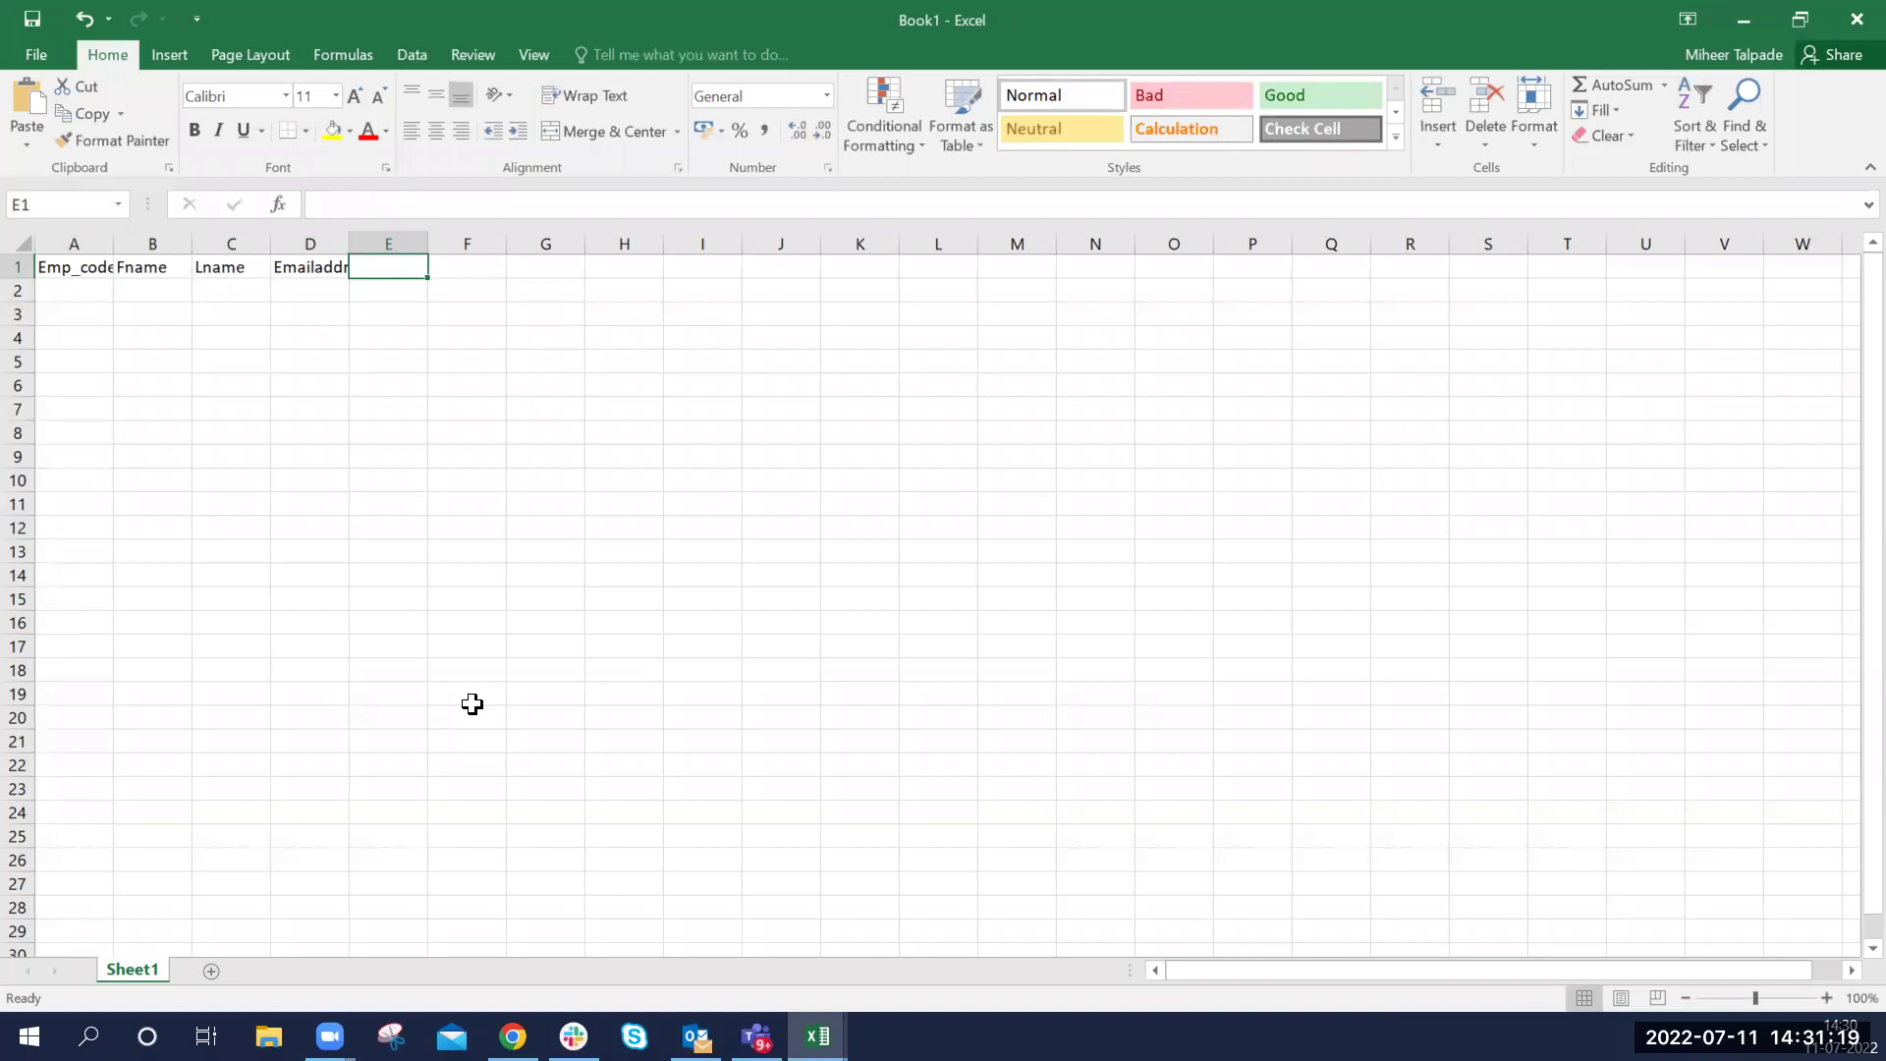
- Add the Vert header in E1 and widen column A to fit Emp_code
text(Vert)
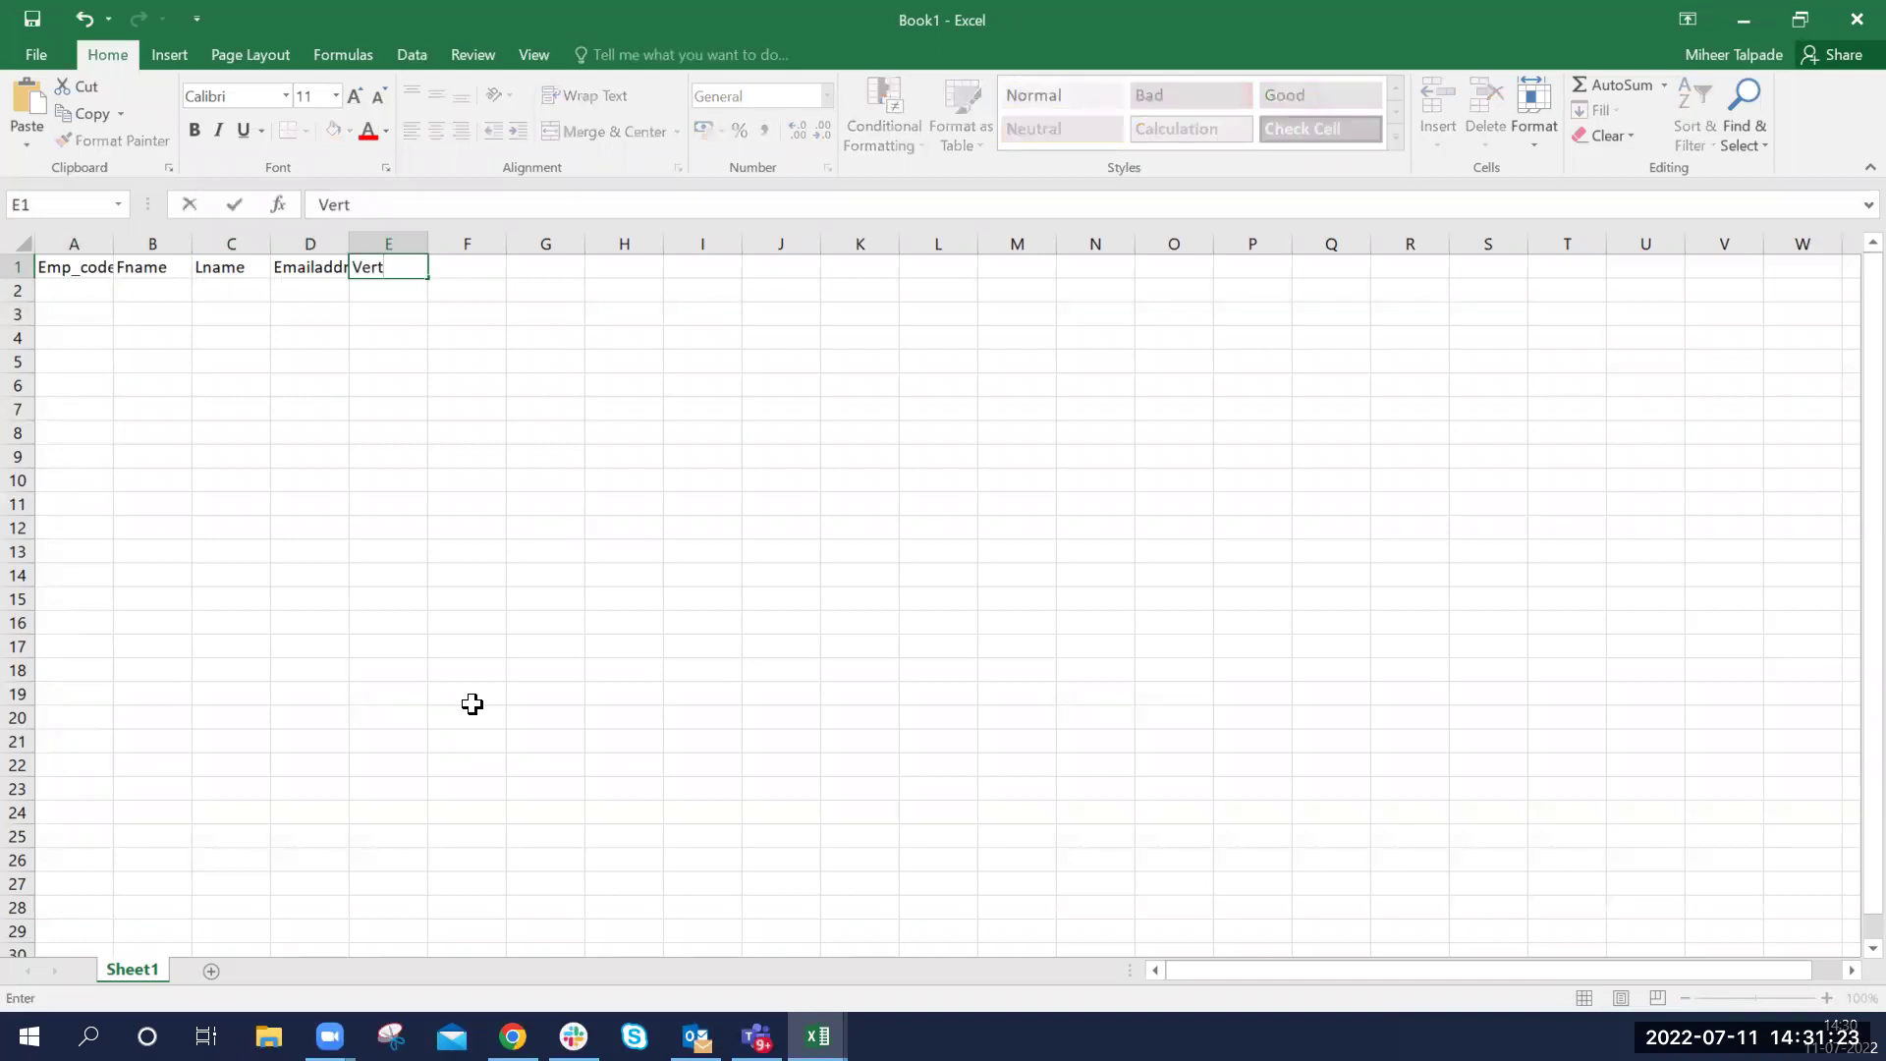
key(Tab)
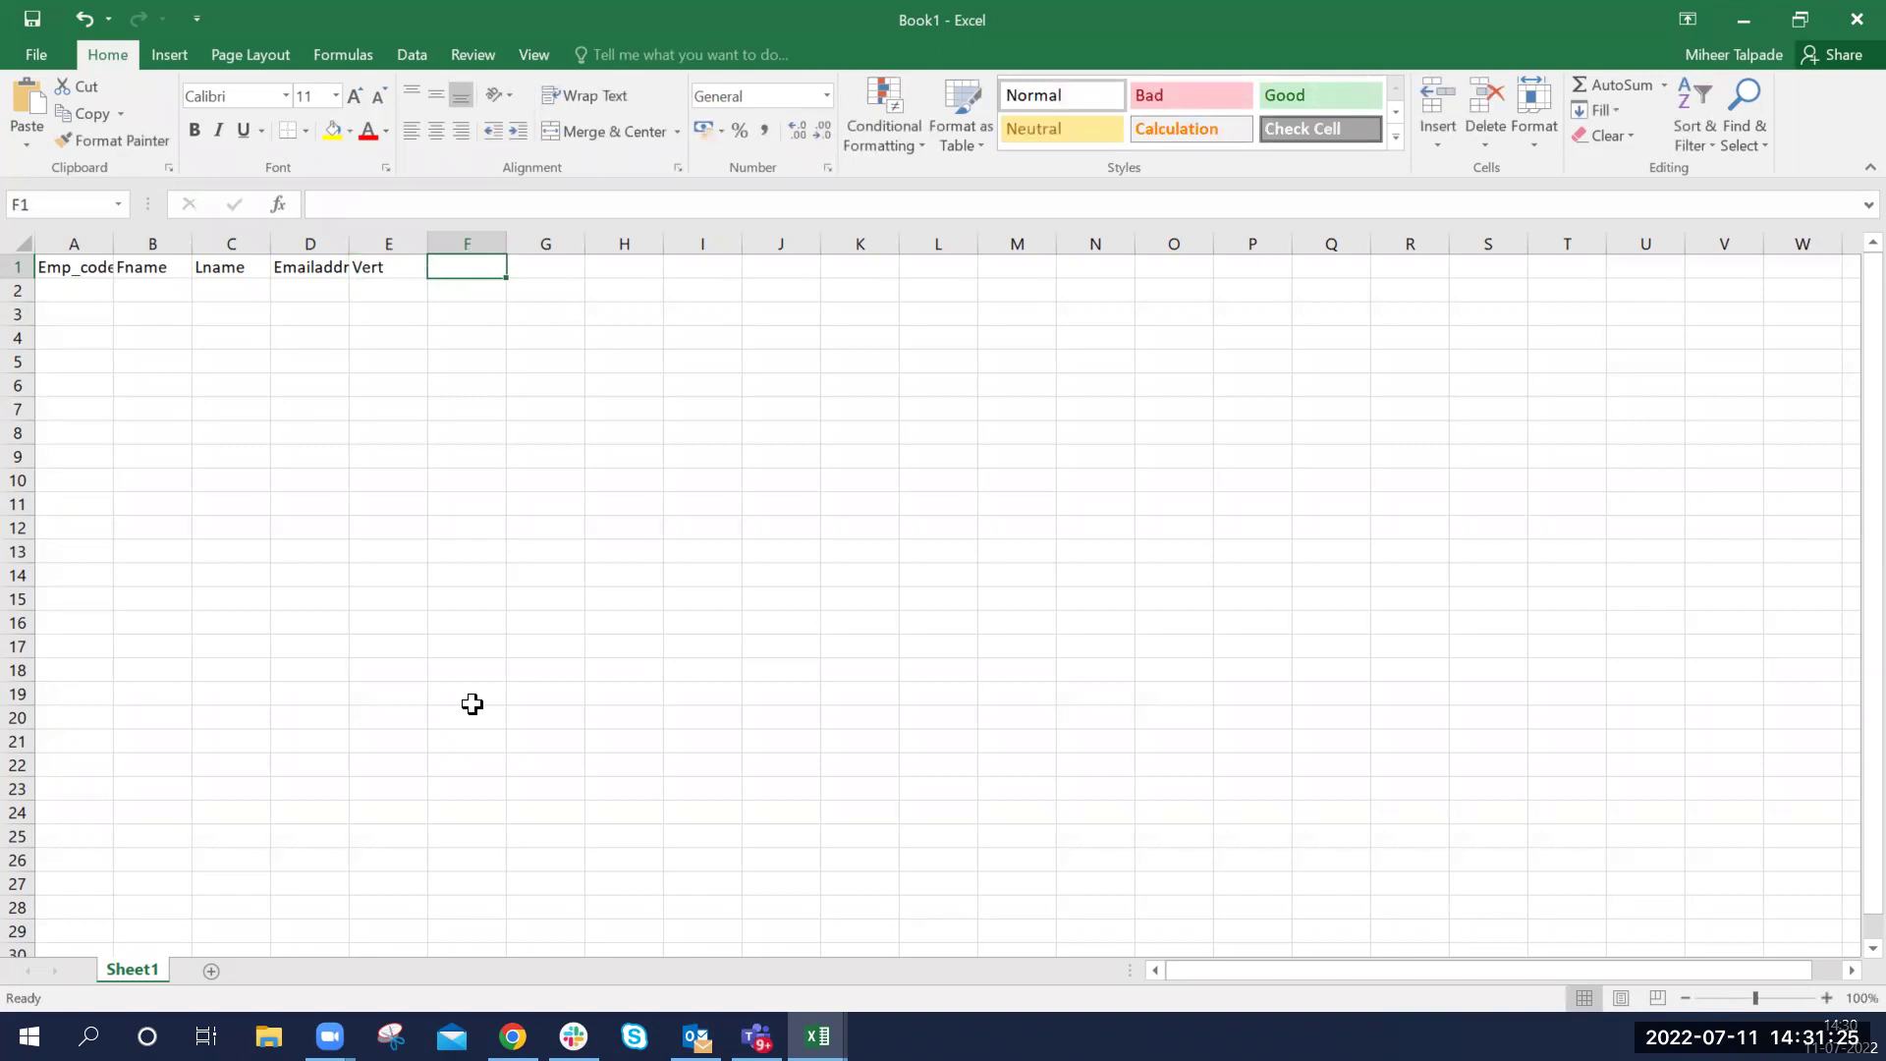
key(Left)
key(Left)
key(Left)
key(Left)
key(Left)
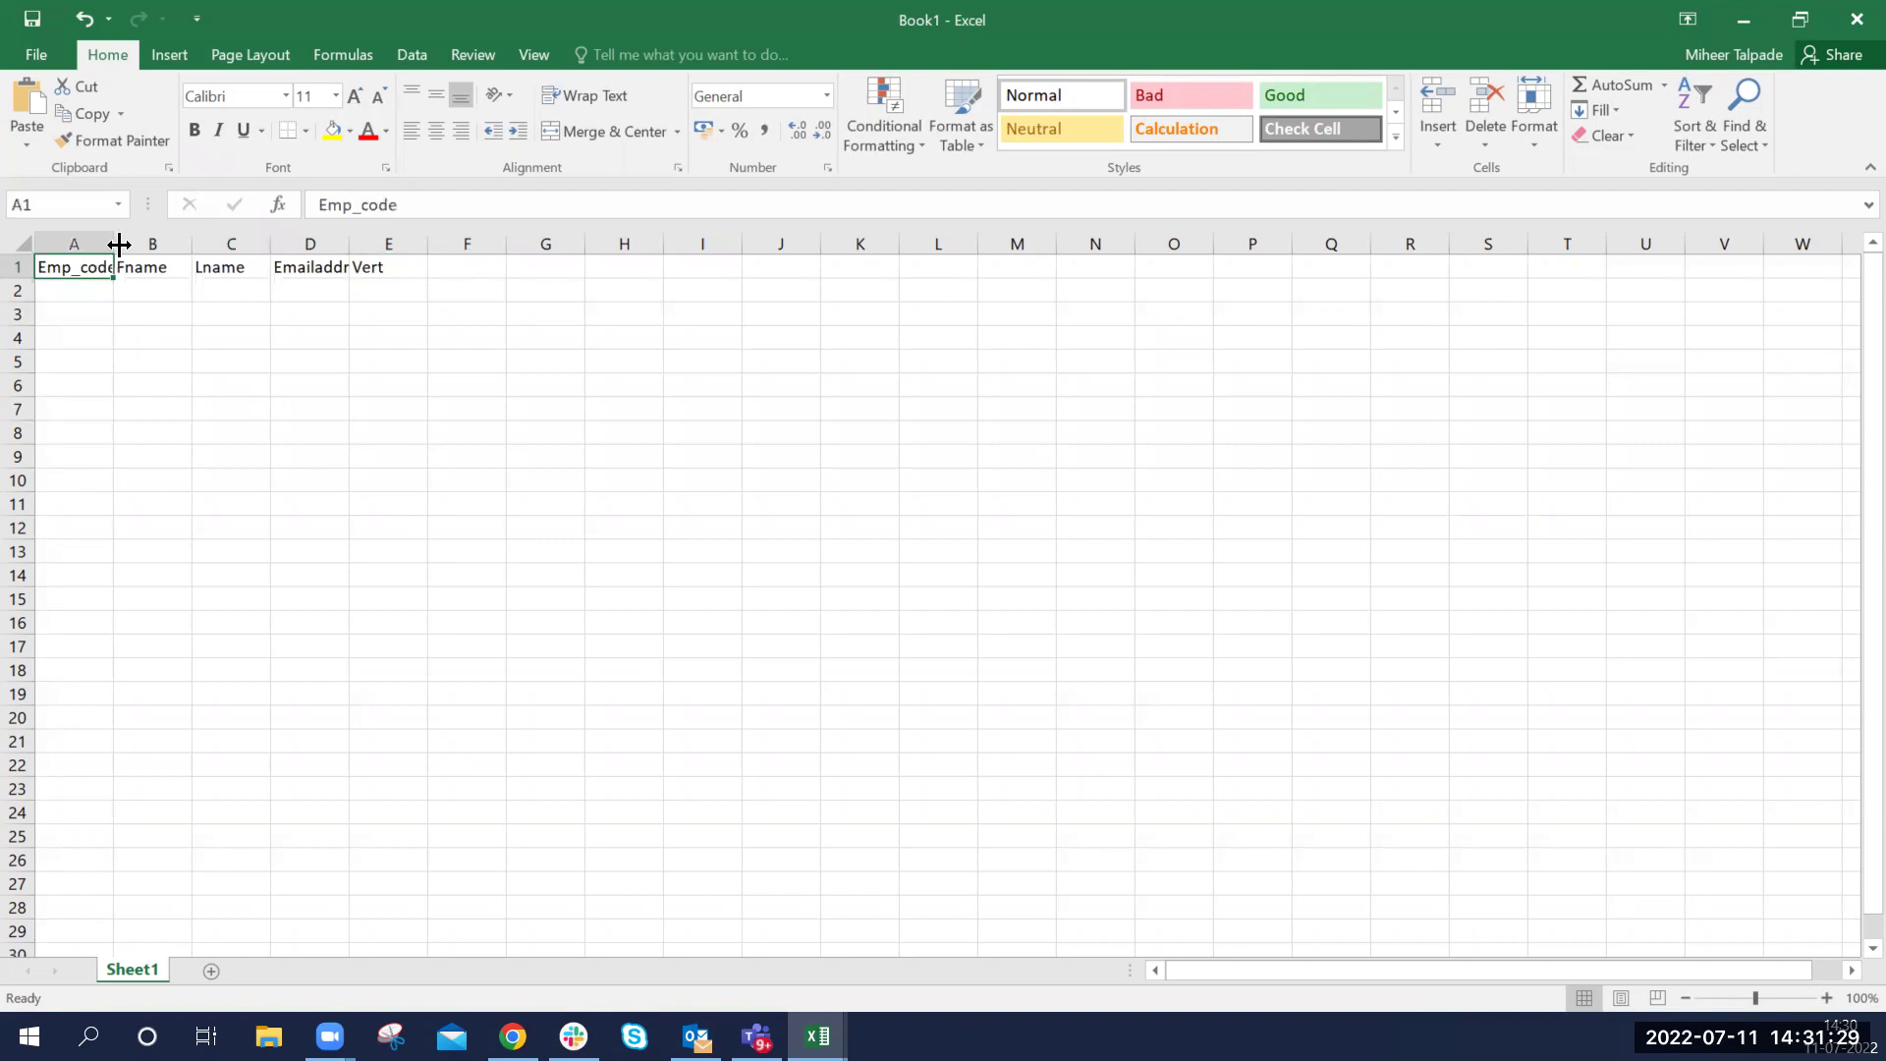
drag(114, 243, 120, 244)
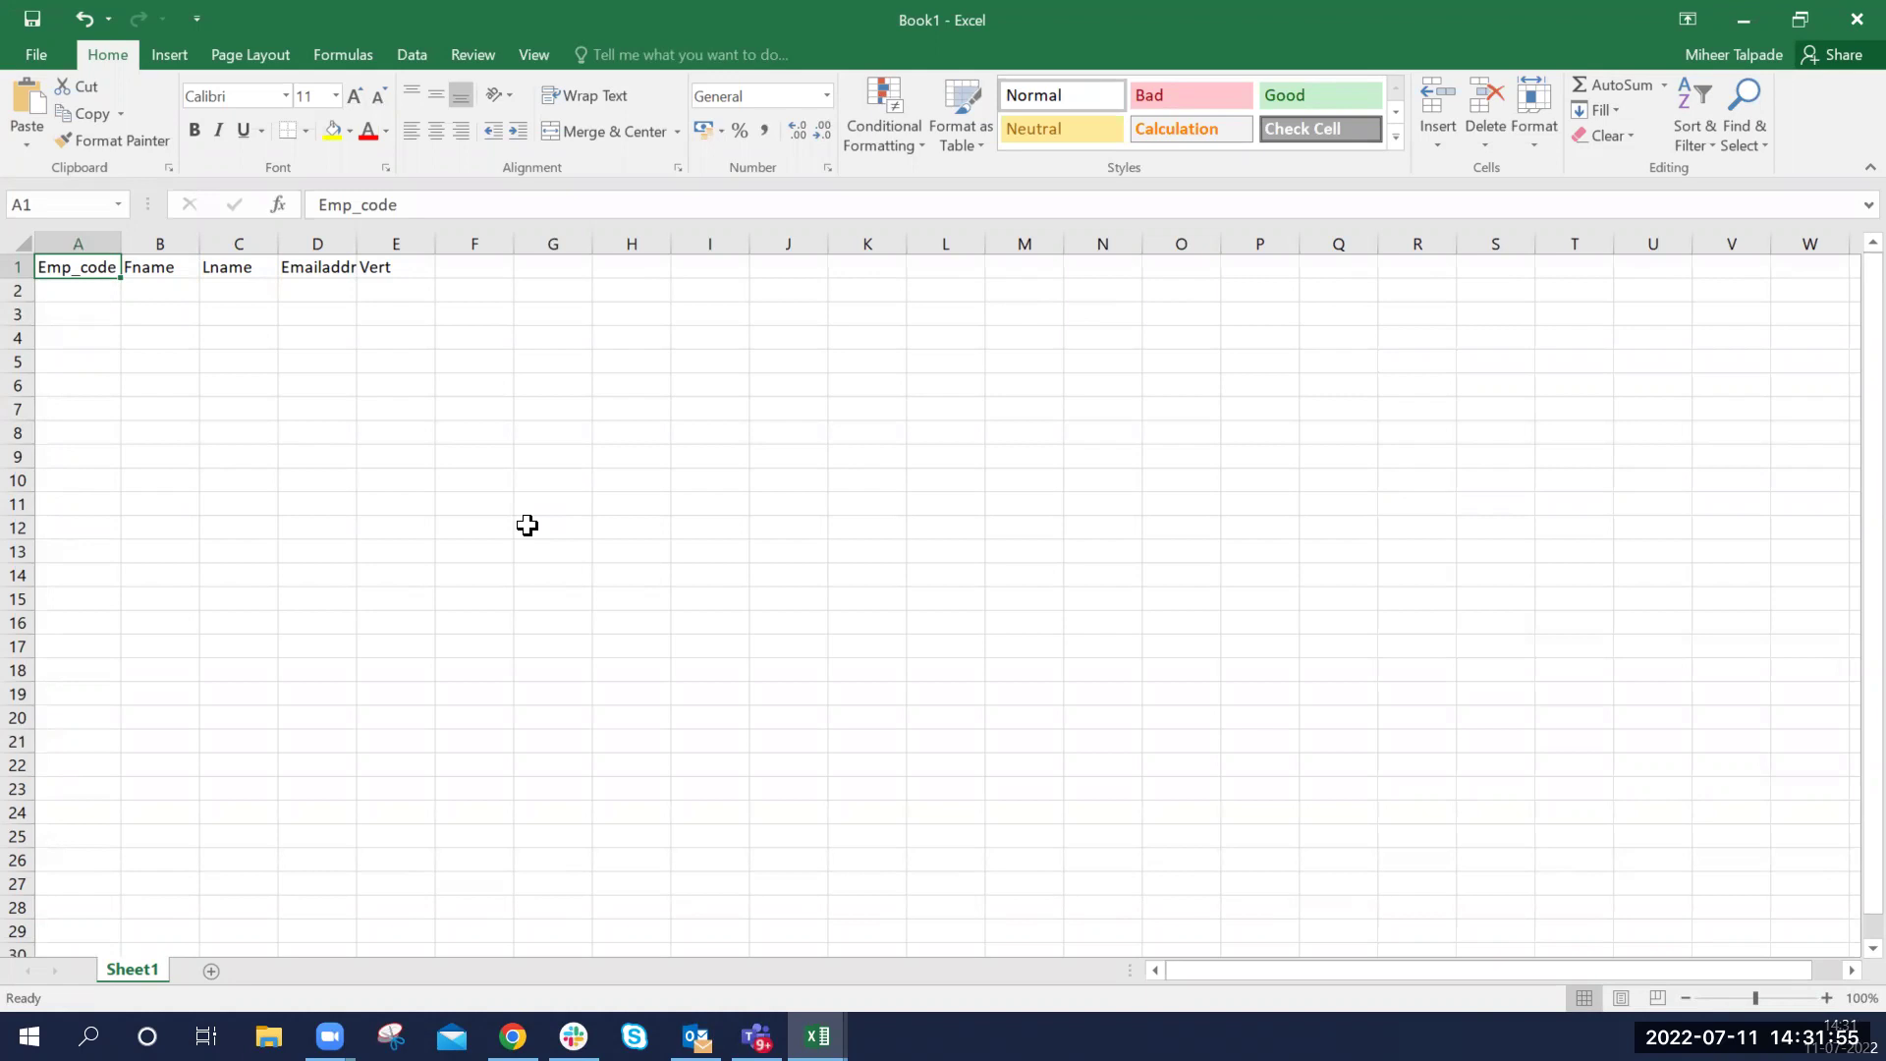
- Copy the Fname and Lname headers from B1 and C1 into A2 and A3
key(Down)
key(Up)
key(Right)
key(Right)
key(Right)
key(Right)
key(Left)
key(Left)
key(Left)
key(Left)
key(Right)
key(Right)
key(Right)
key(Right)
key(Left)
key(Left)
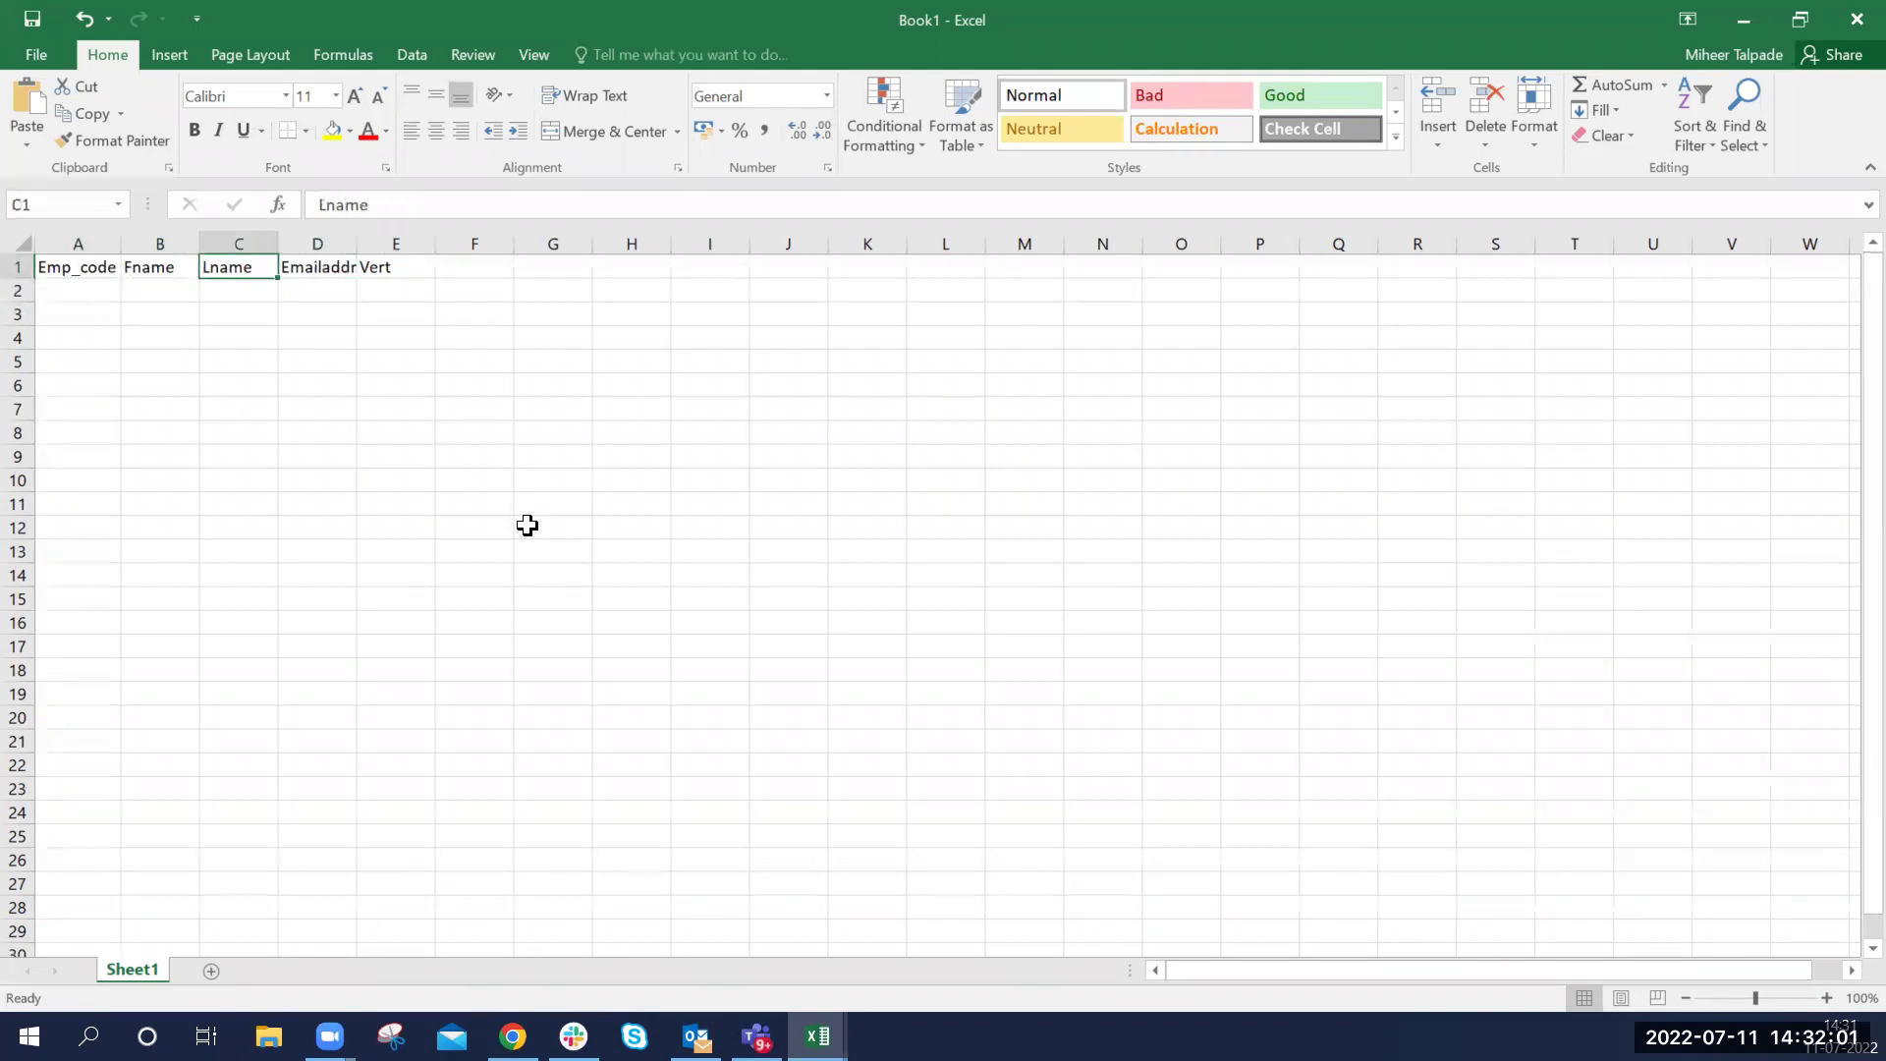
key(Left)
key(ctrl+c)
key(Left)
key(Down)
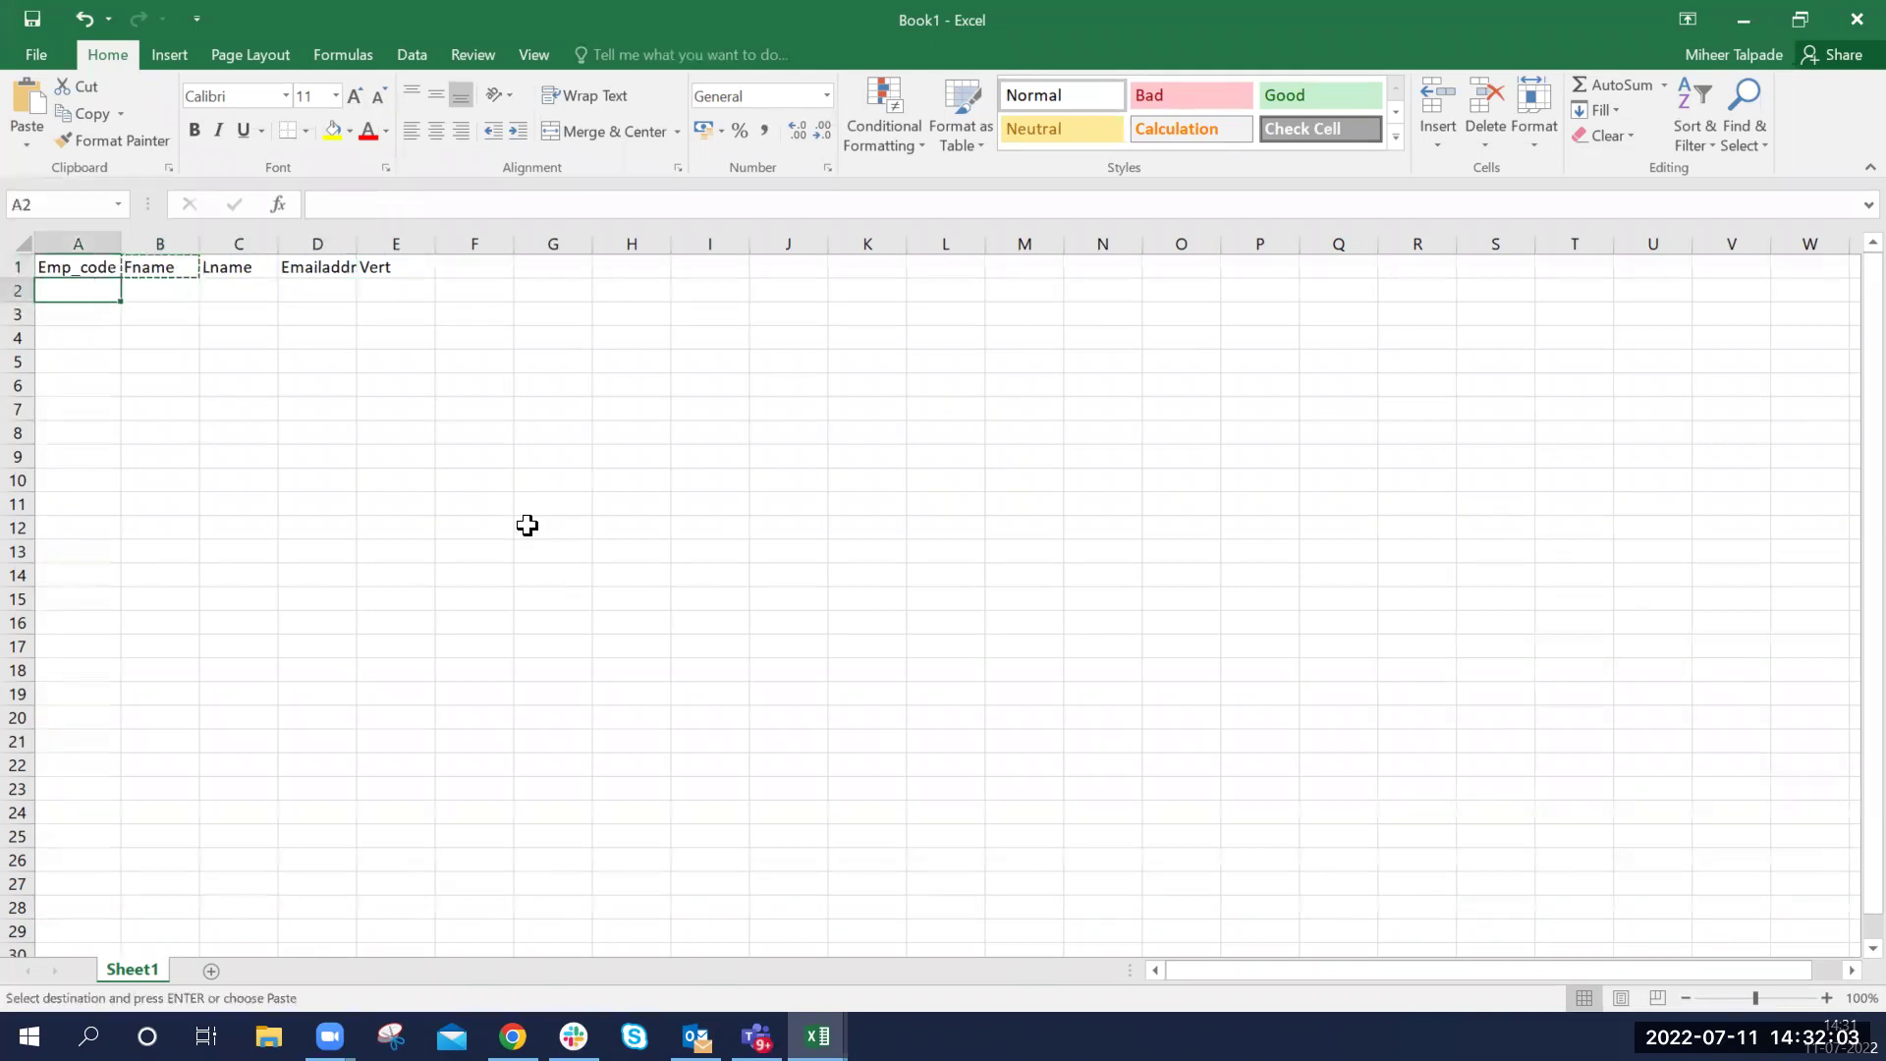
key(ctrl+v)
key(Right)
key(Right)
key(Up)
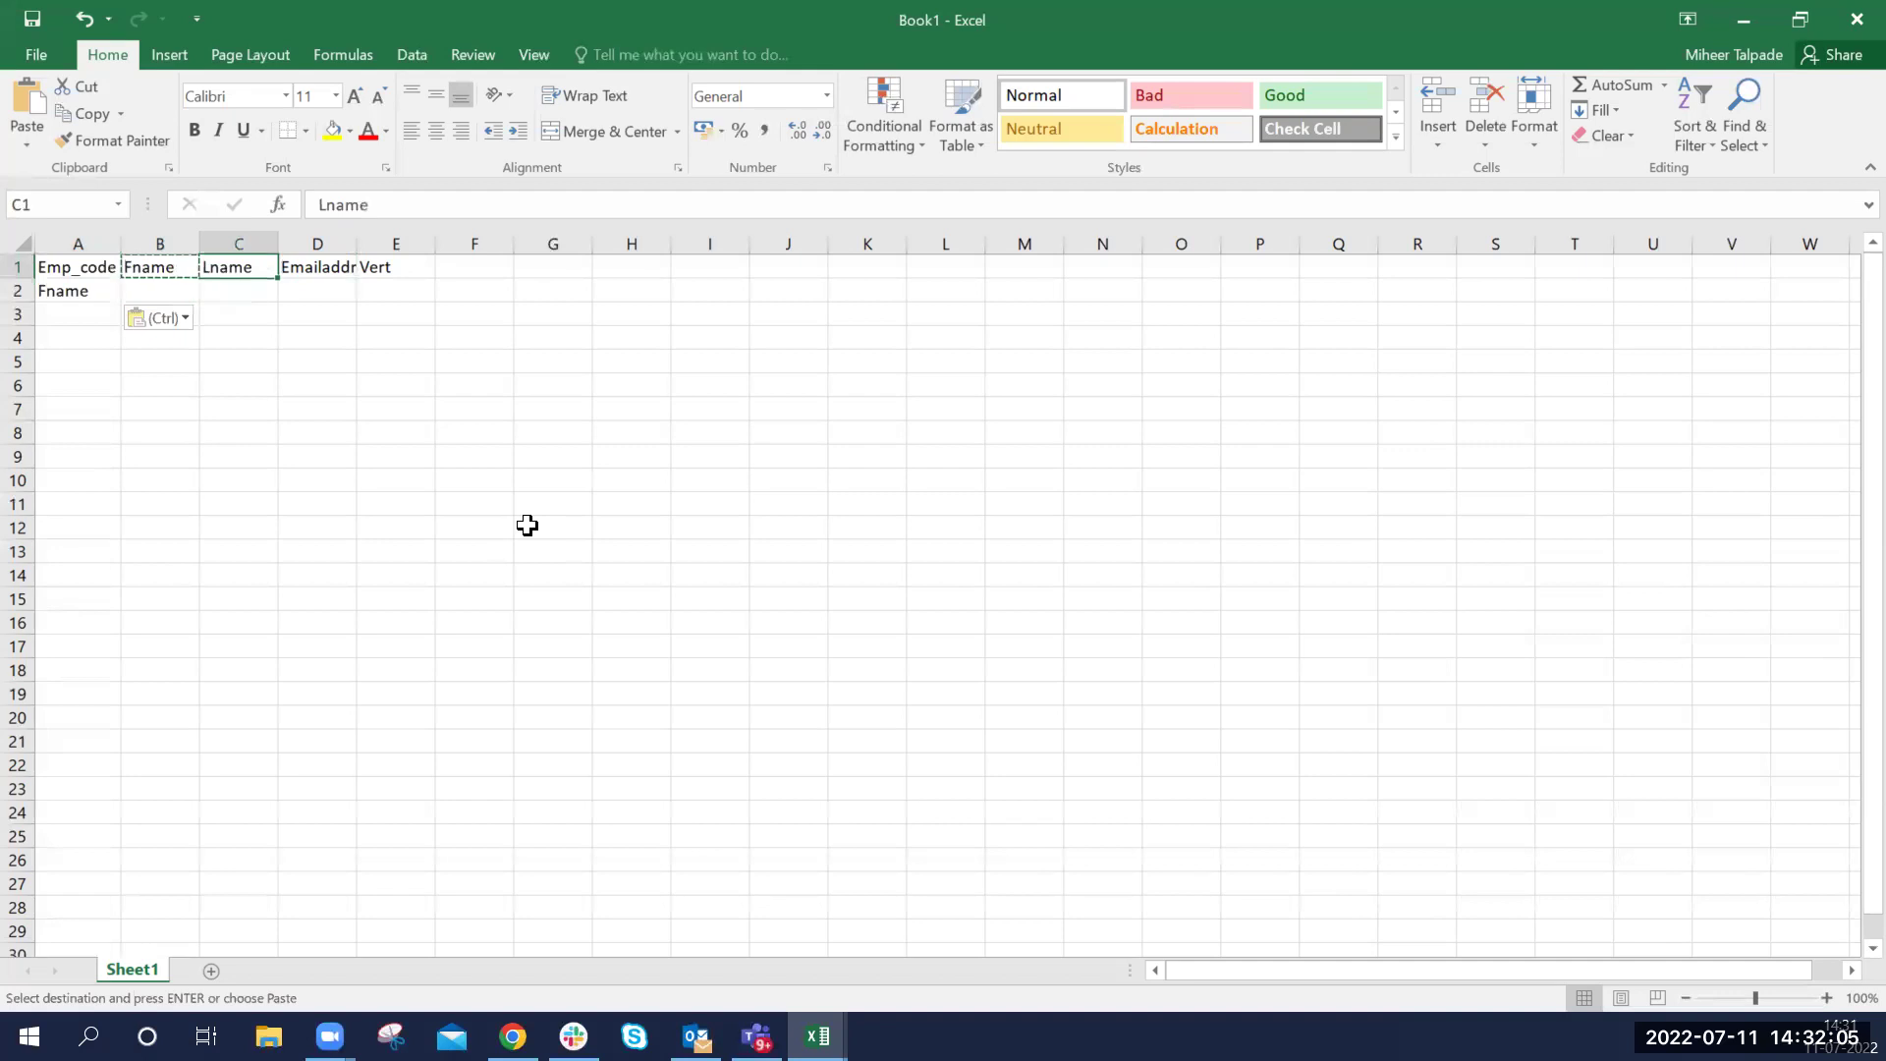
key(ctrl+c)
key(Down)
key(Down)
key(Down)
key(Left)
key(Left)
key(Up)
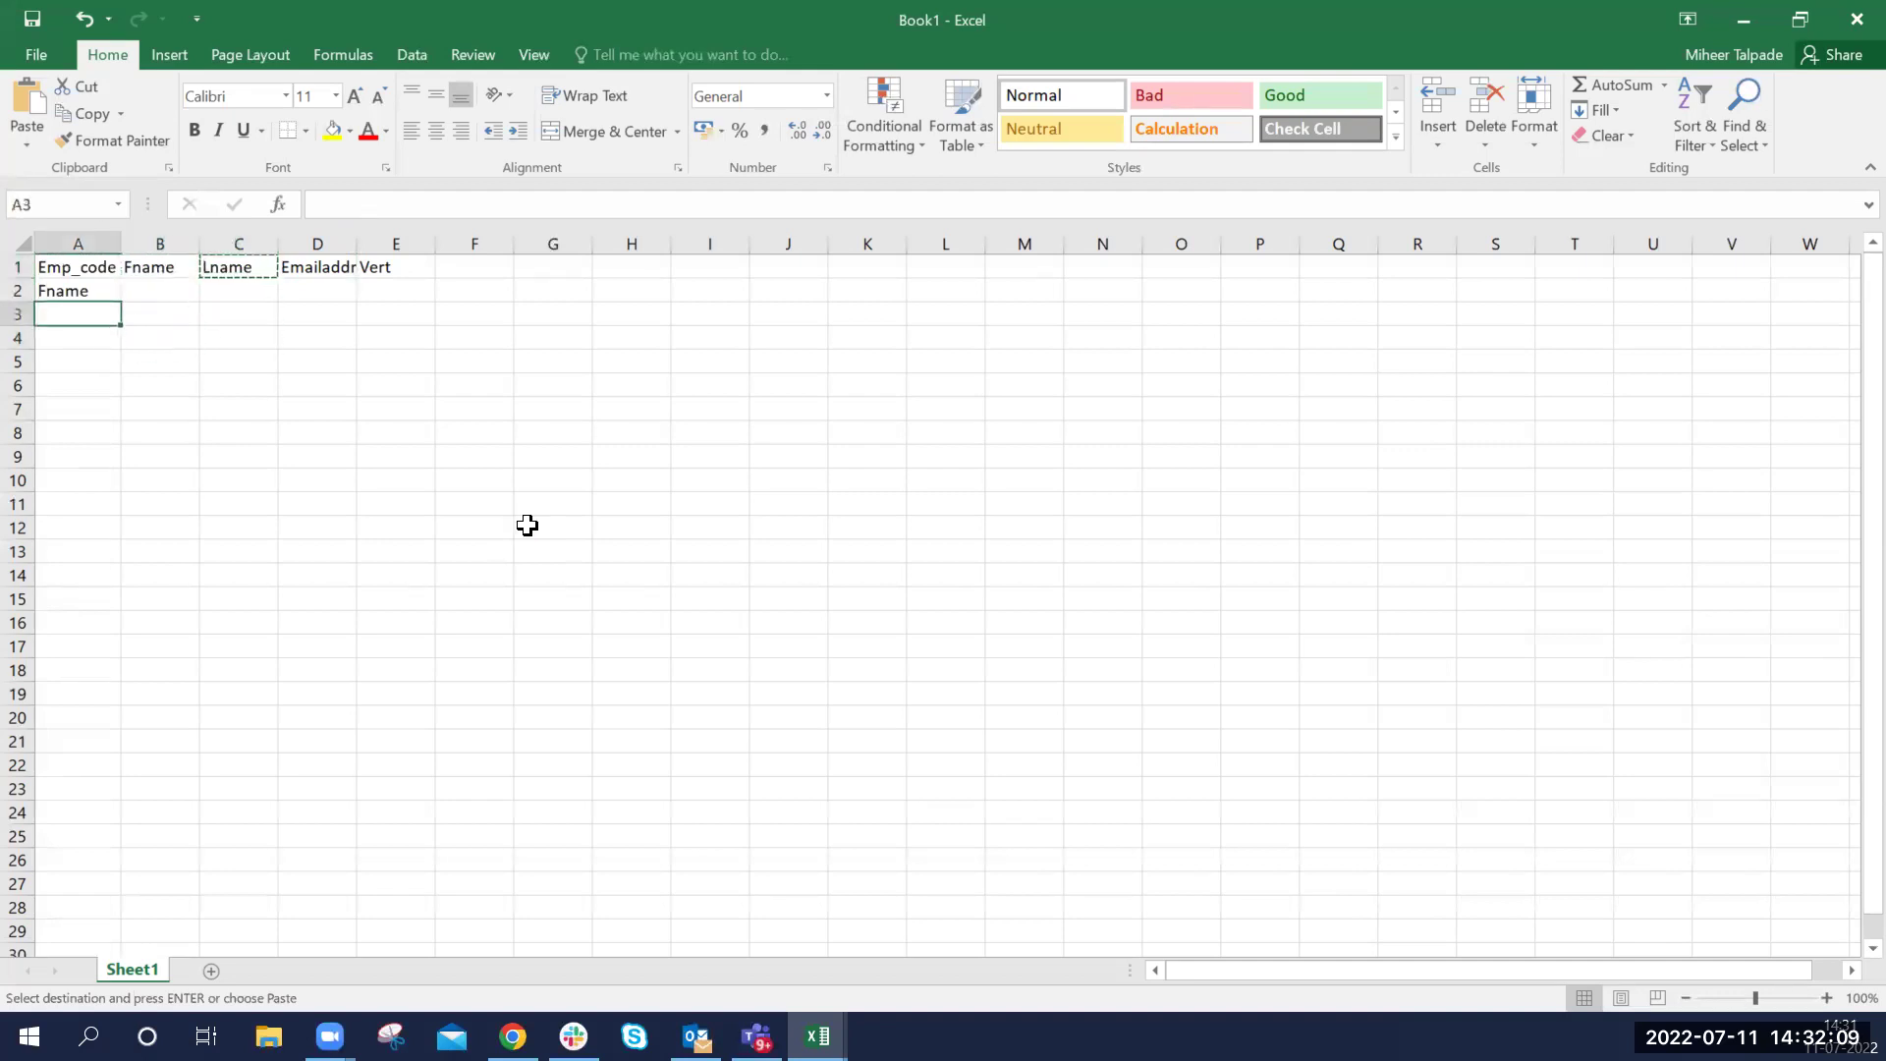
key(ctrl+v)
- Copy the Emailaddr and Vert headers from D1 and E1 into A4 and A5
key(Right)
key(Right)
key(Right)
key(Right)
key(Left)
key(Left)
key(Up)
key(Up)
key(Right)
key(ctrl+c)
key(Down)
key(Down)
key(Down)
key(Left)
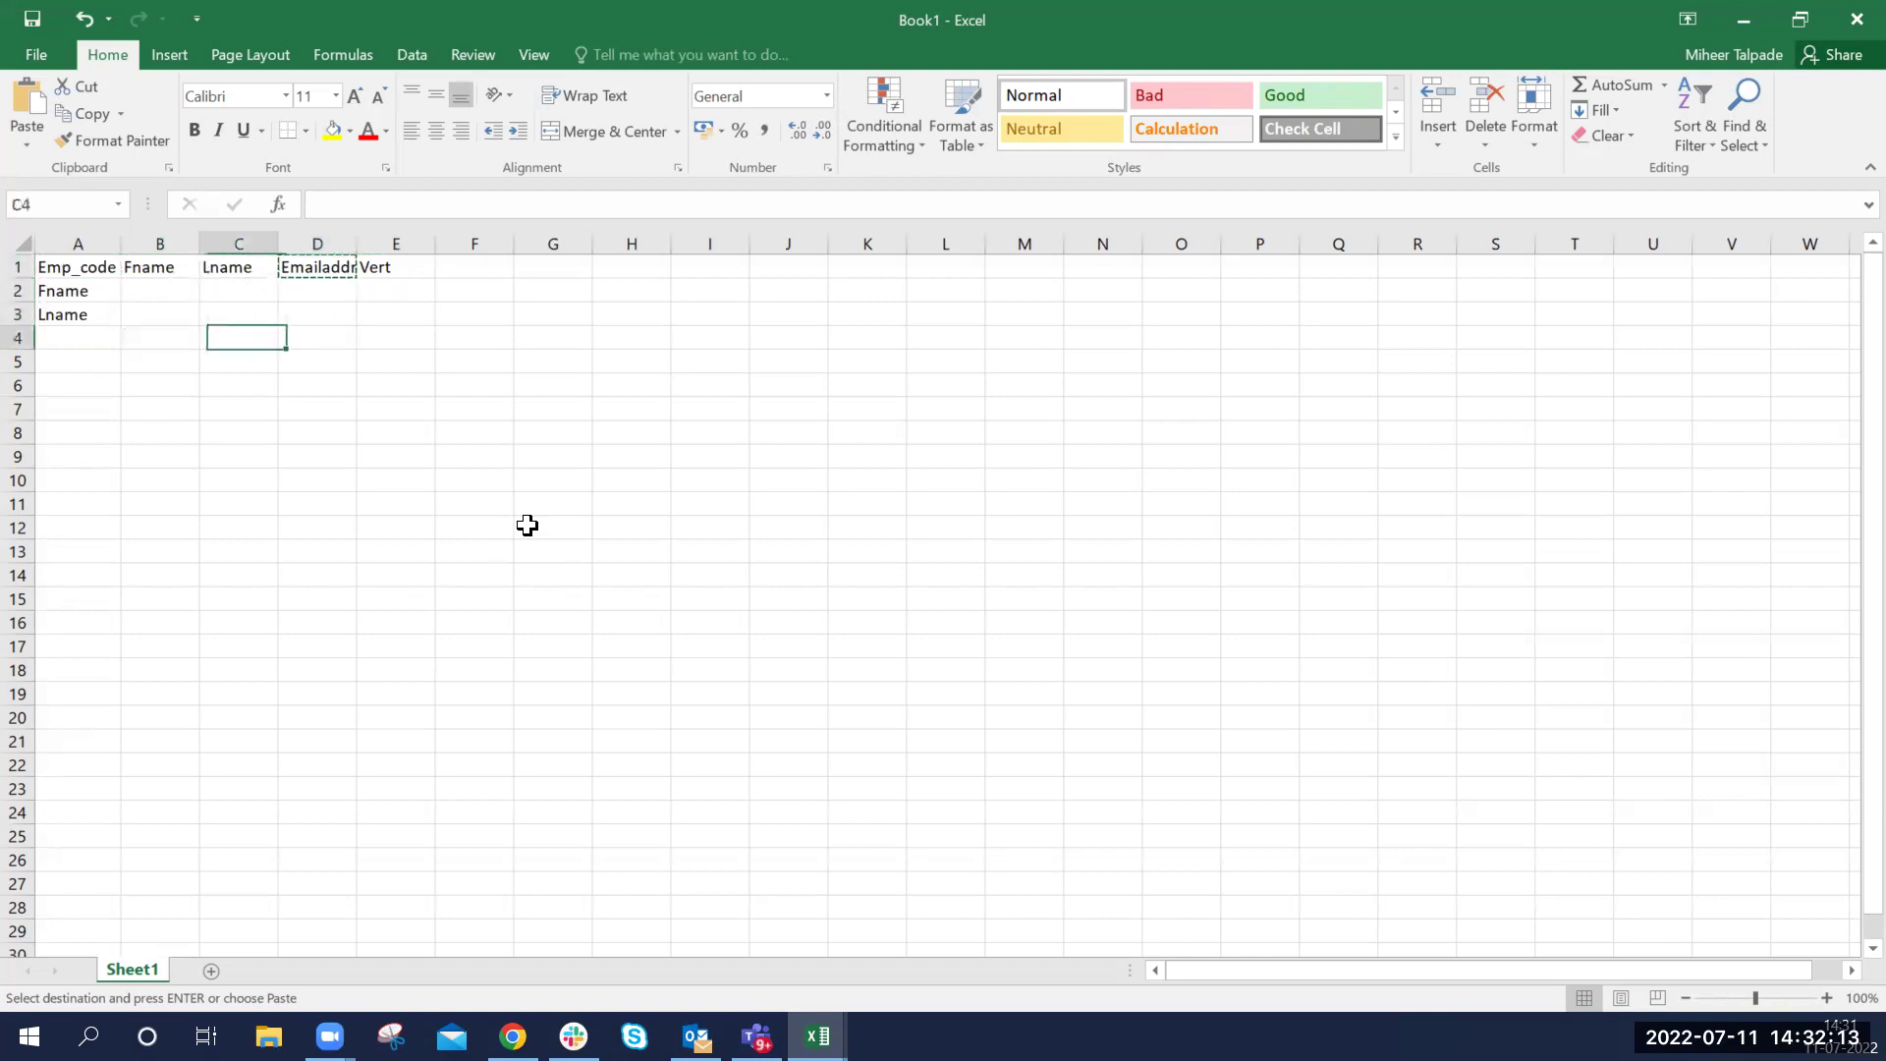
key(Left)
key(Left)
key(ctrl+v)
key(Up)
key(Up)
key(Up)
key(Right)
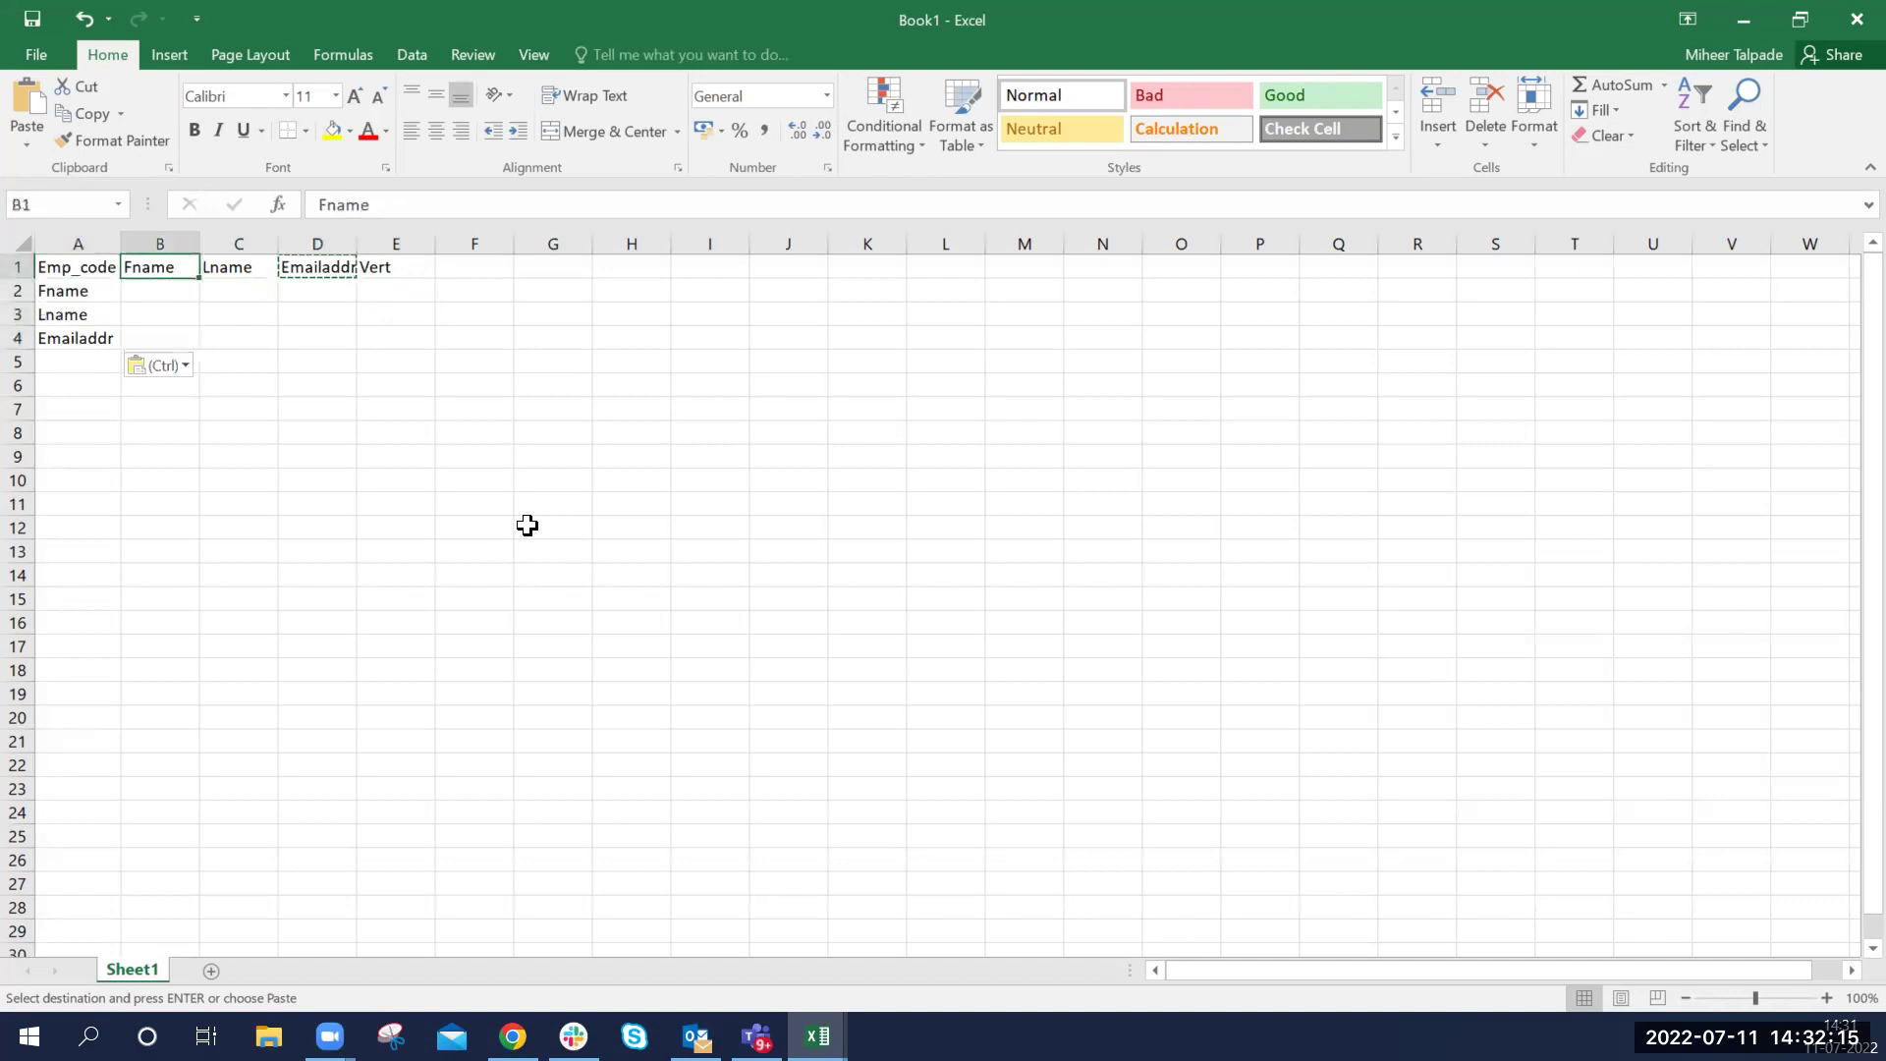
key(Right)
key(Right)
key(Right)
key(Down)
key(Down)
key(Down)
key(Down)
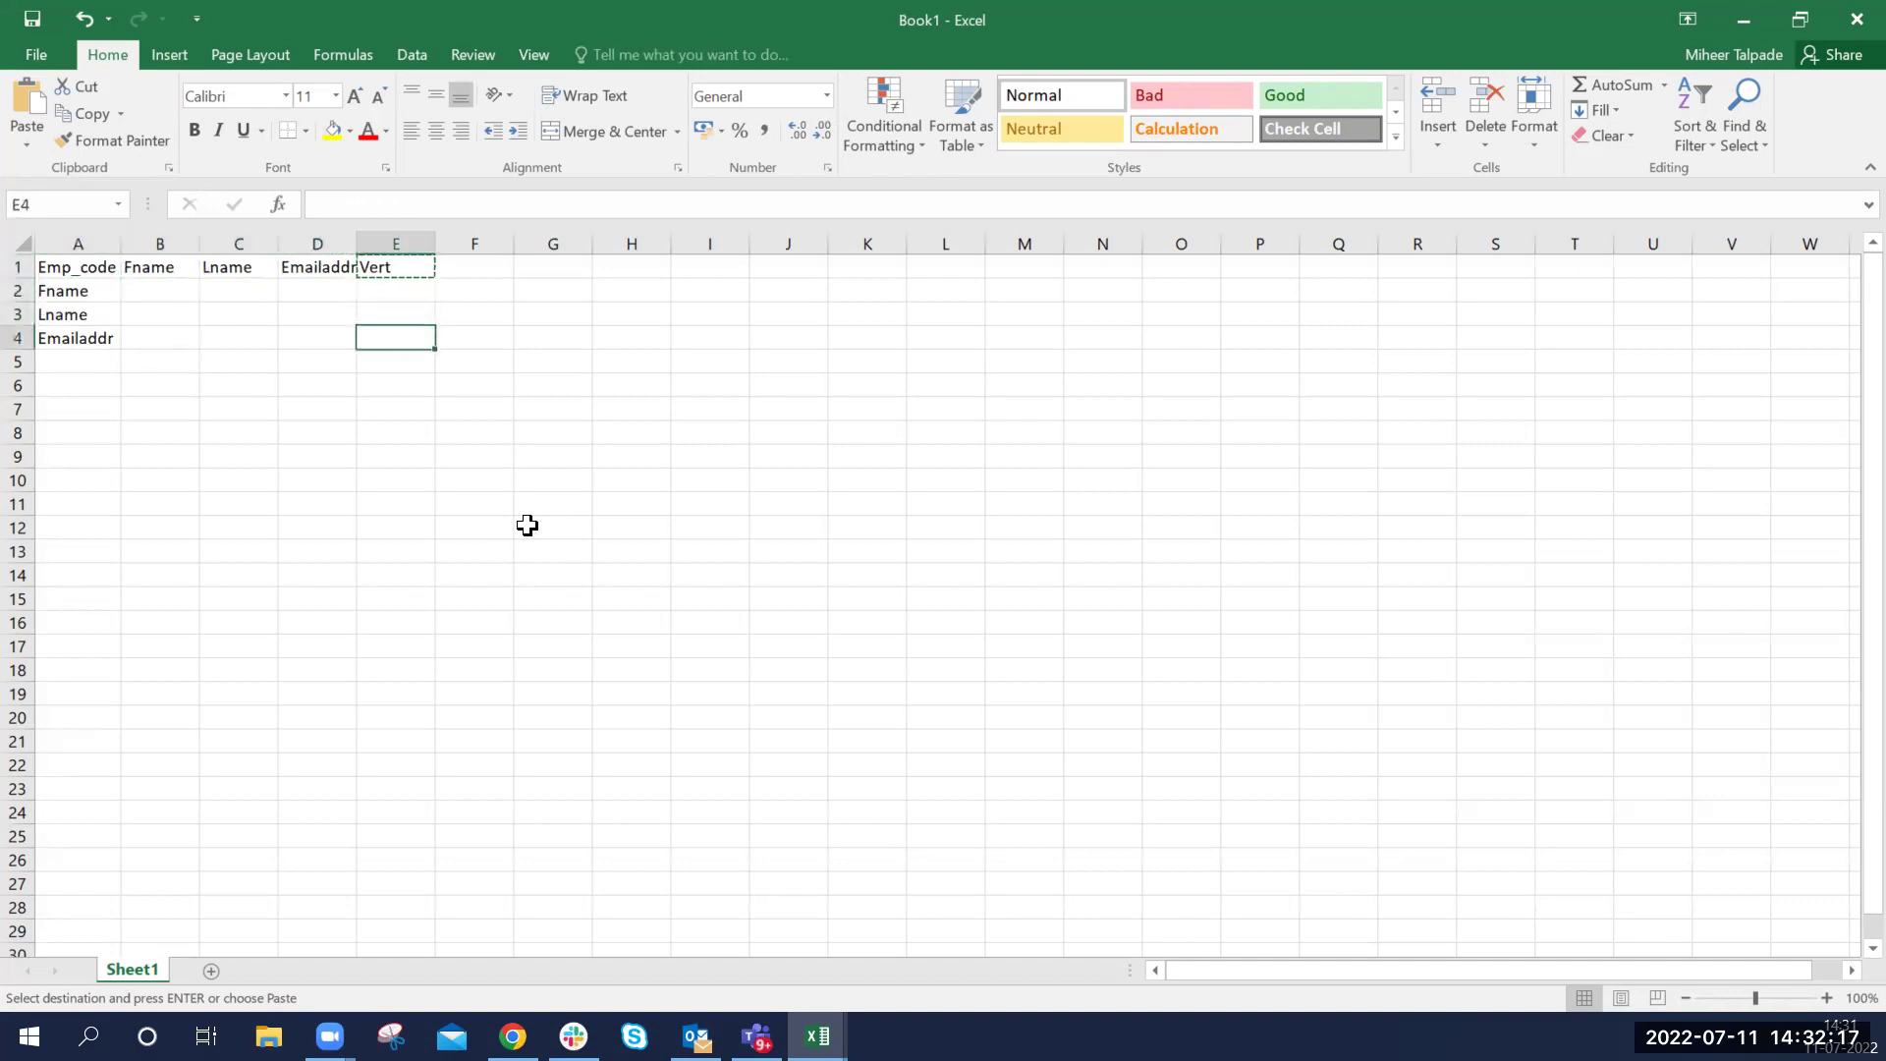
key(Left)
key(Left)
key(Left)
key(Left)
key(ctrl+v)
- Clear the old headers from B1:E1
key(Up)
key(Up)
key(Up)
key(Up)
key(Right)
key(shift+Right)
key(shift+Right)
key(shift+Right)
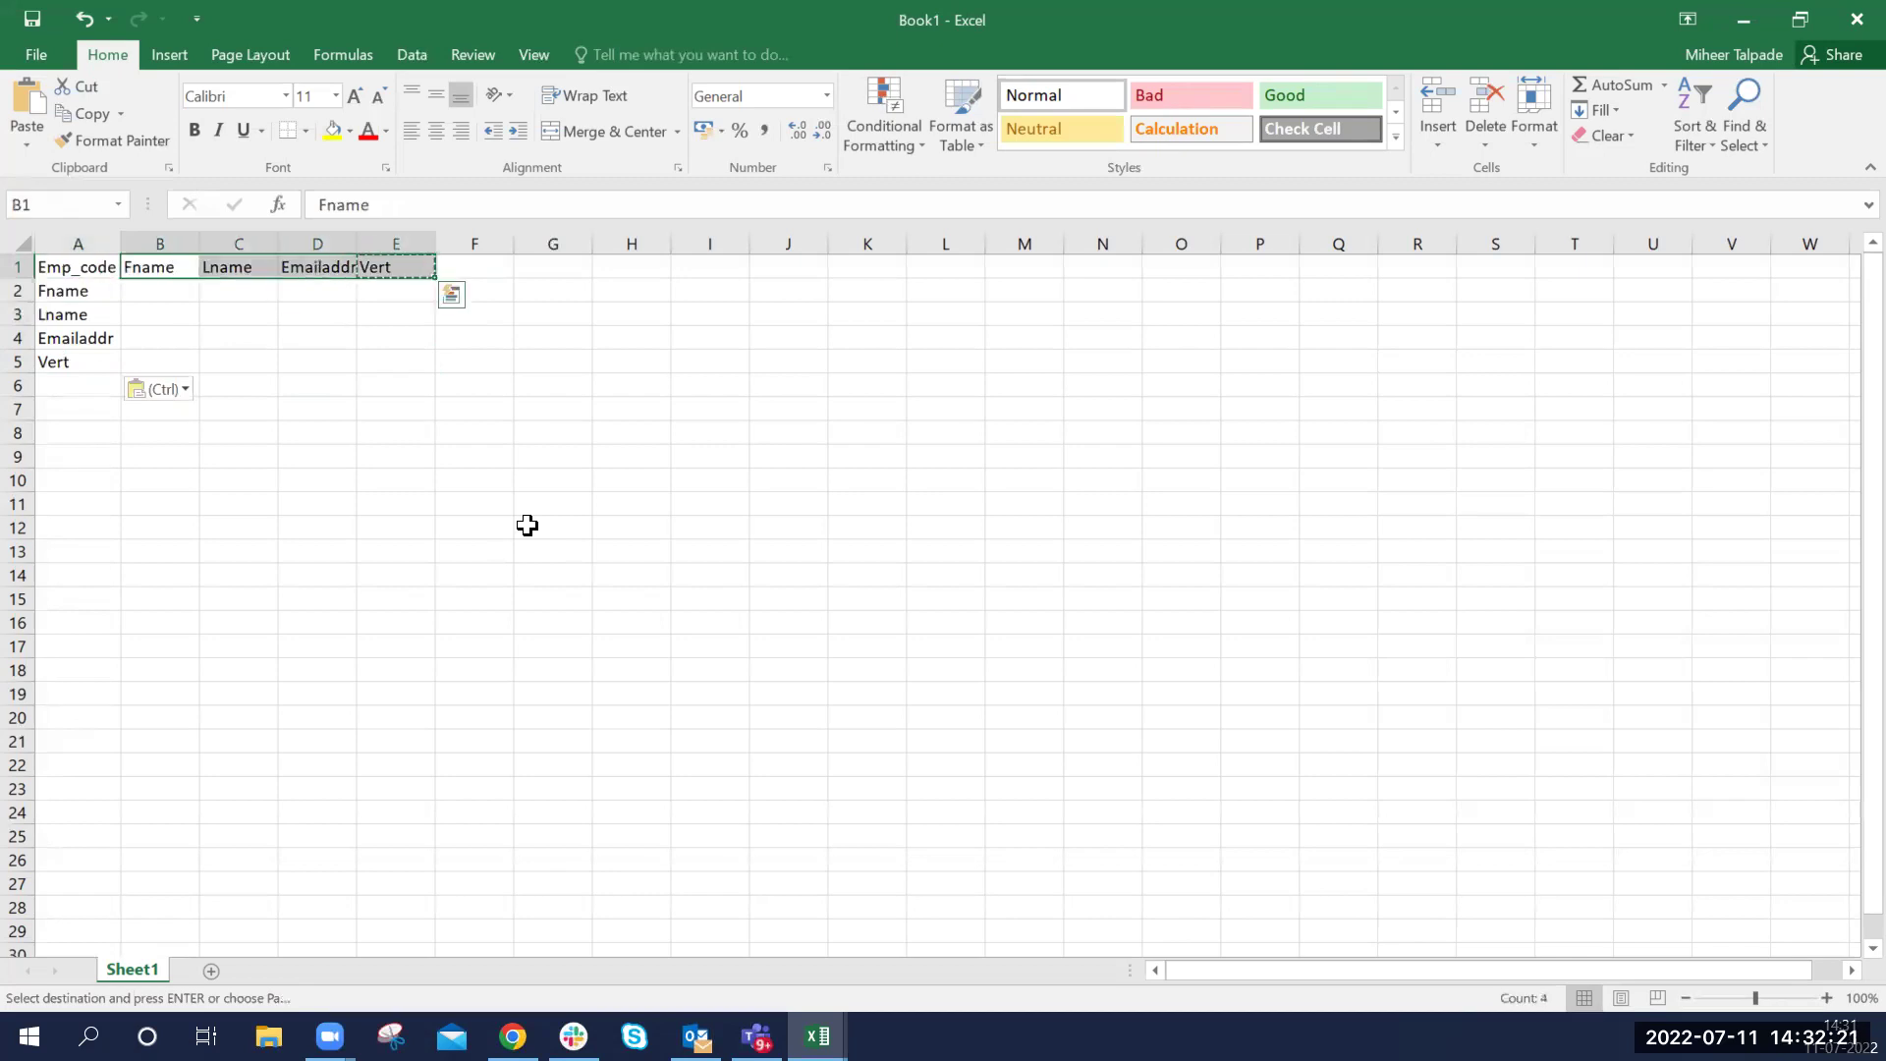
key(Delete)
key(Left)
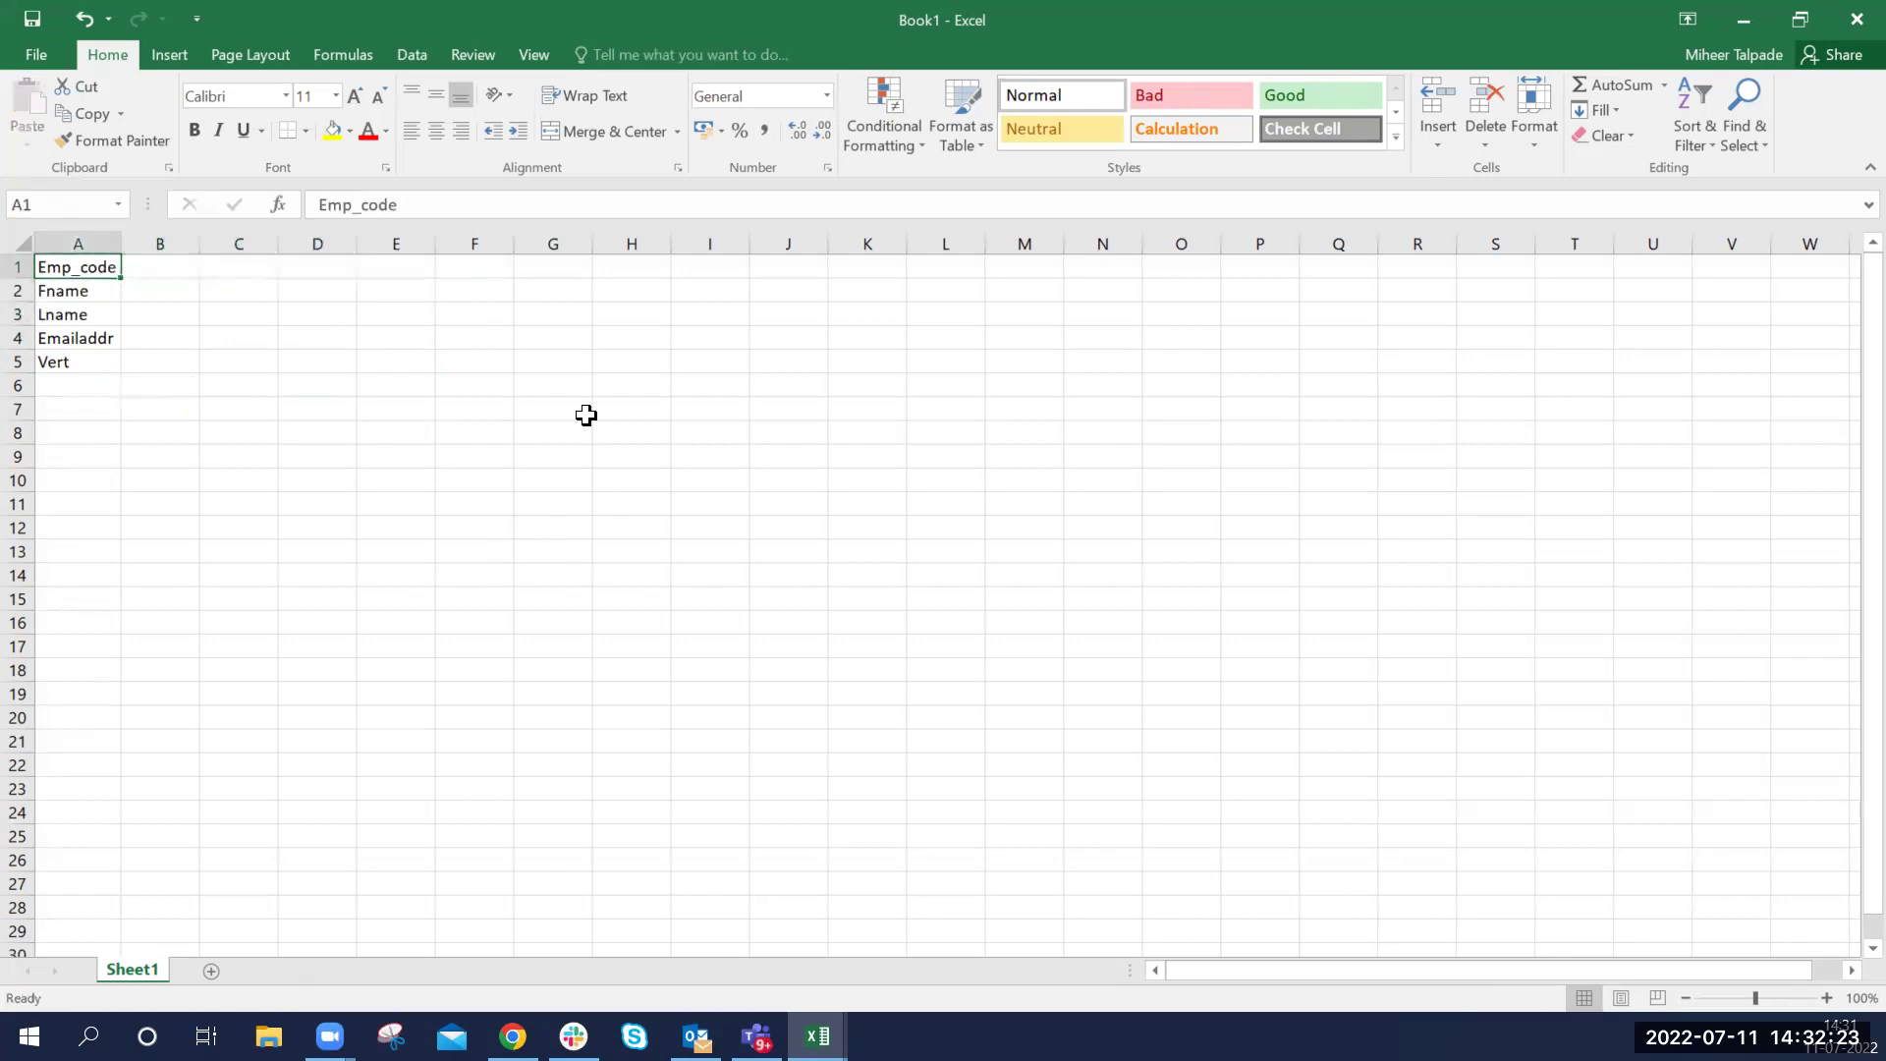
- Insert a blank column before column A, then undo the insertion
right_click(75, 269)
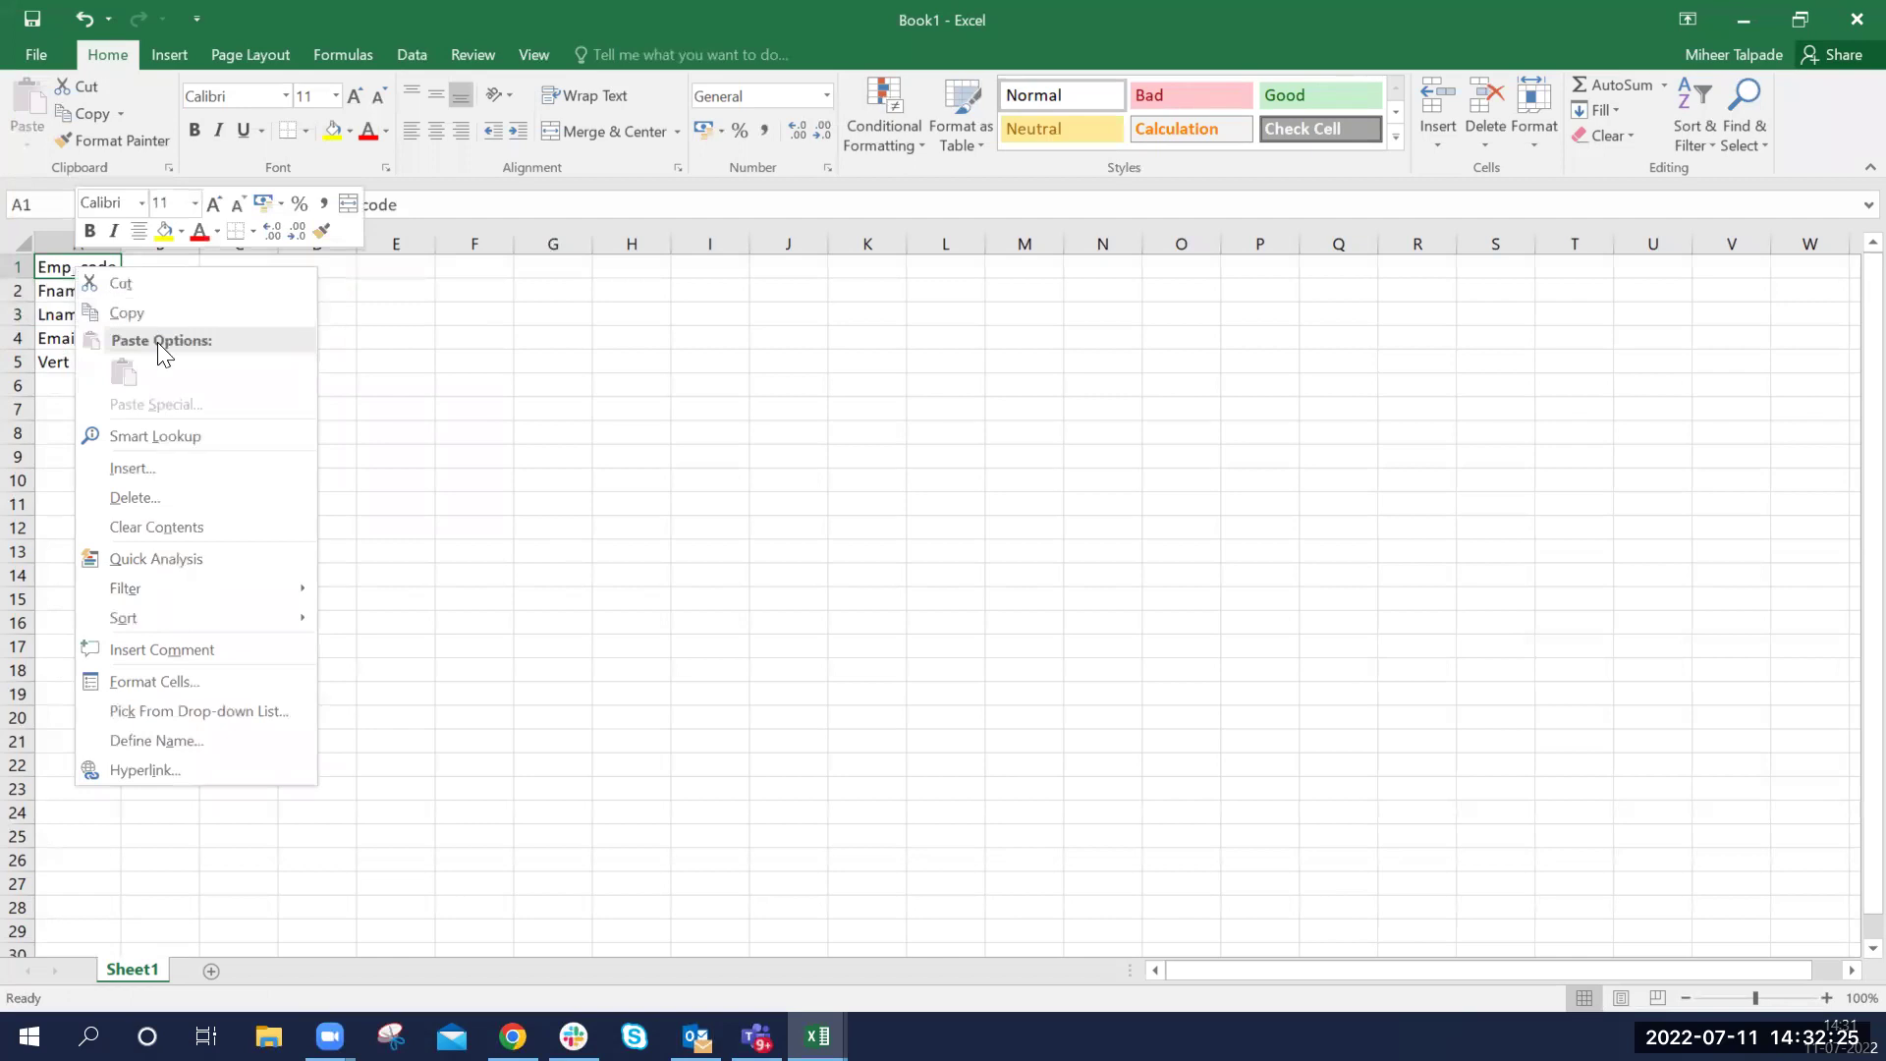
key(Escape)
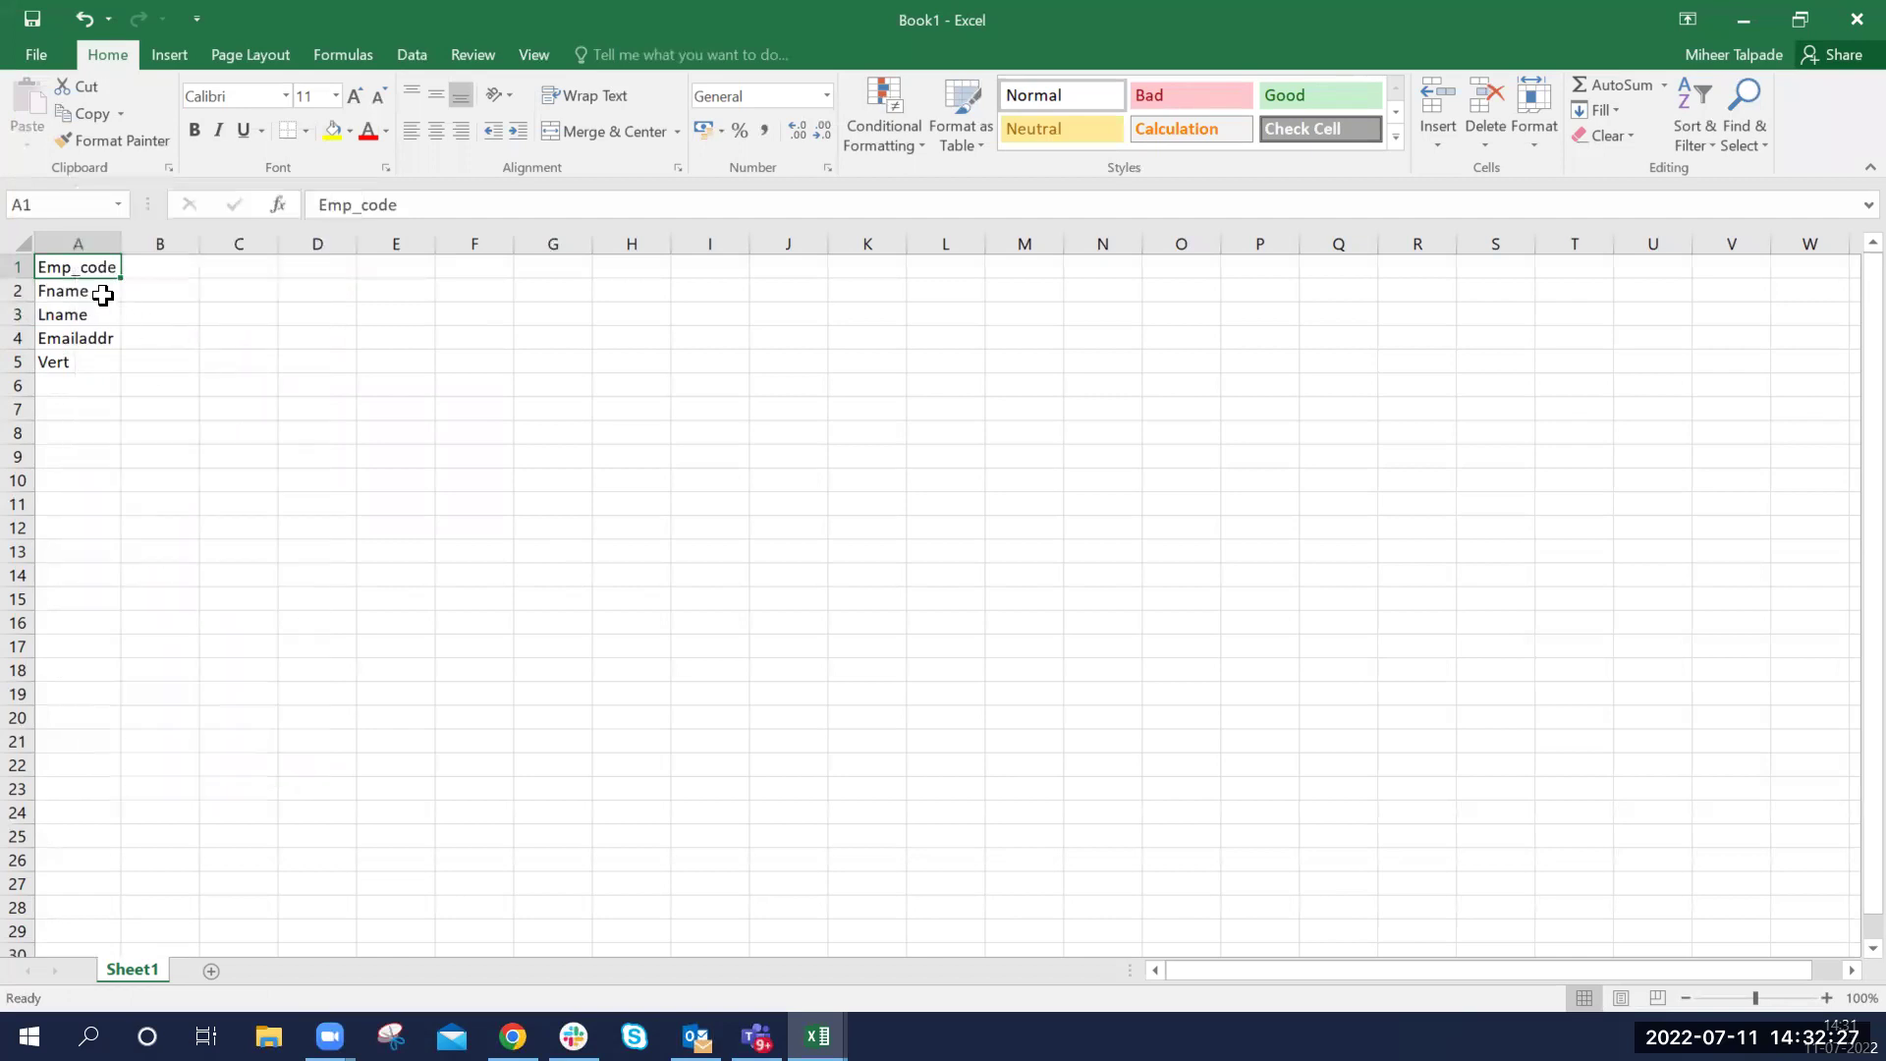
click(79, 244)
right_click(71, 360)
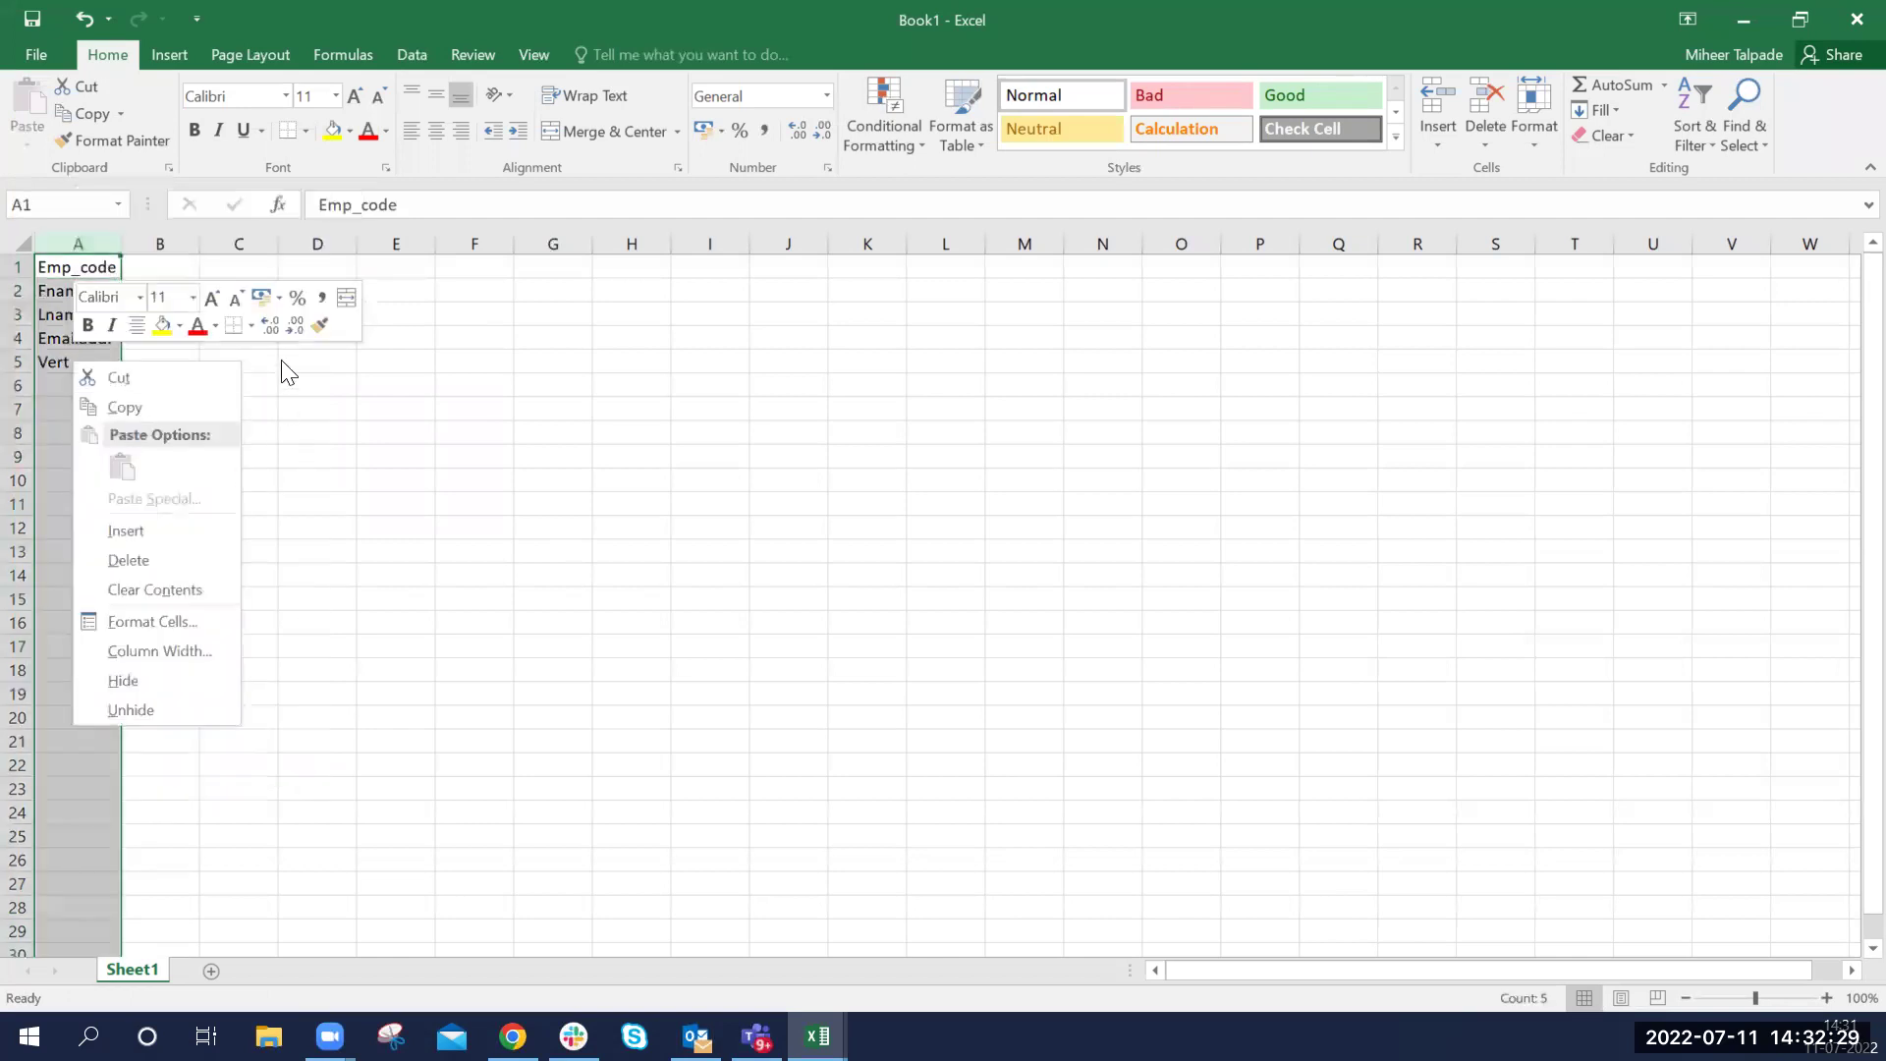
click(199, 530)
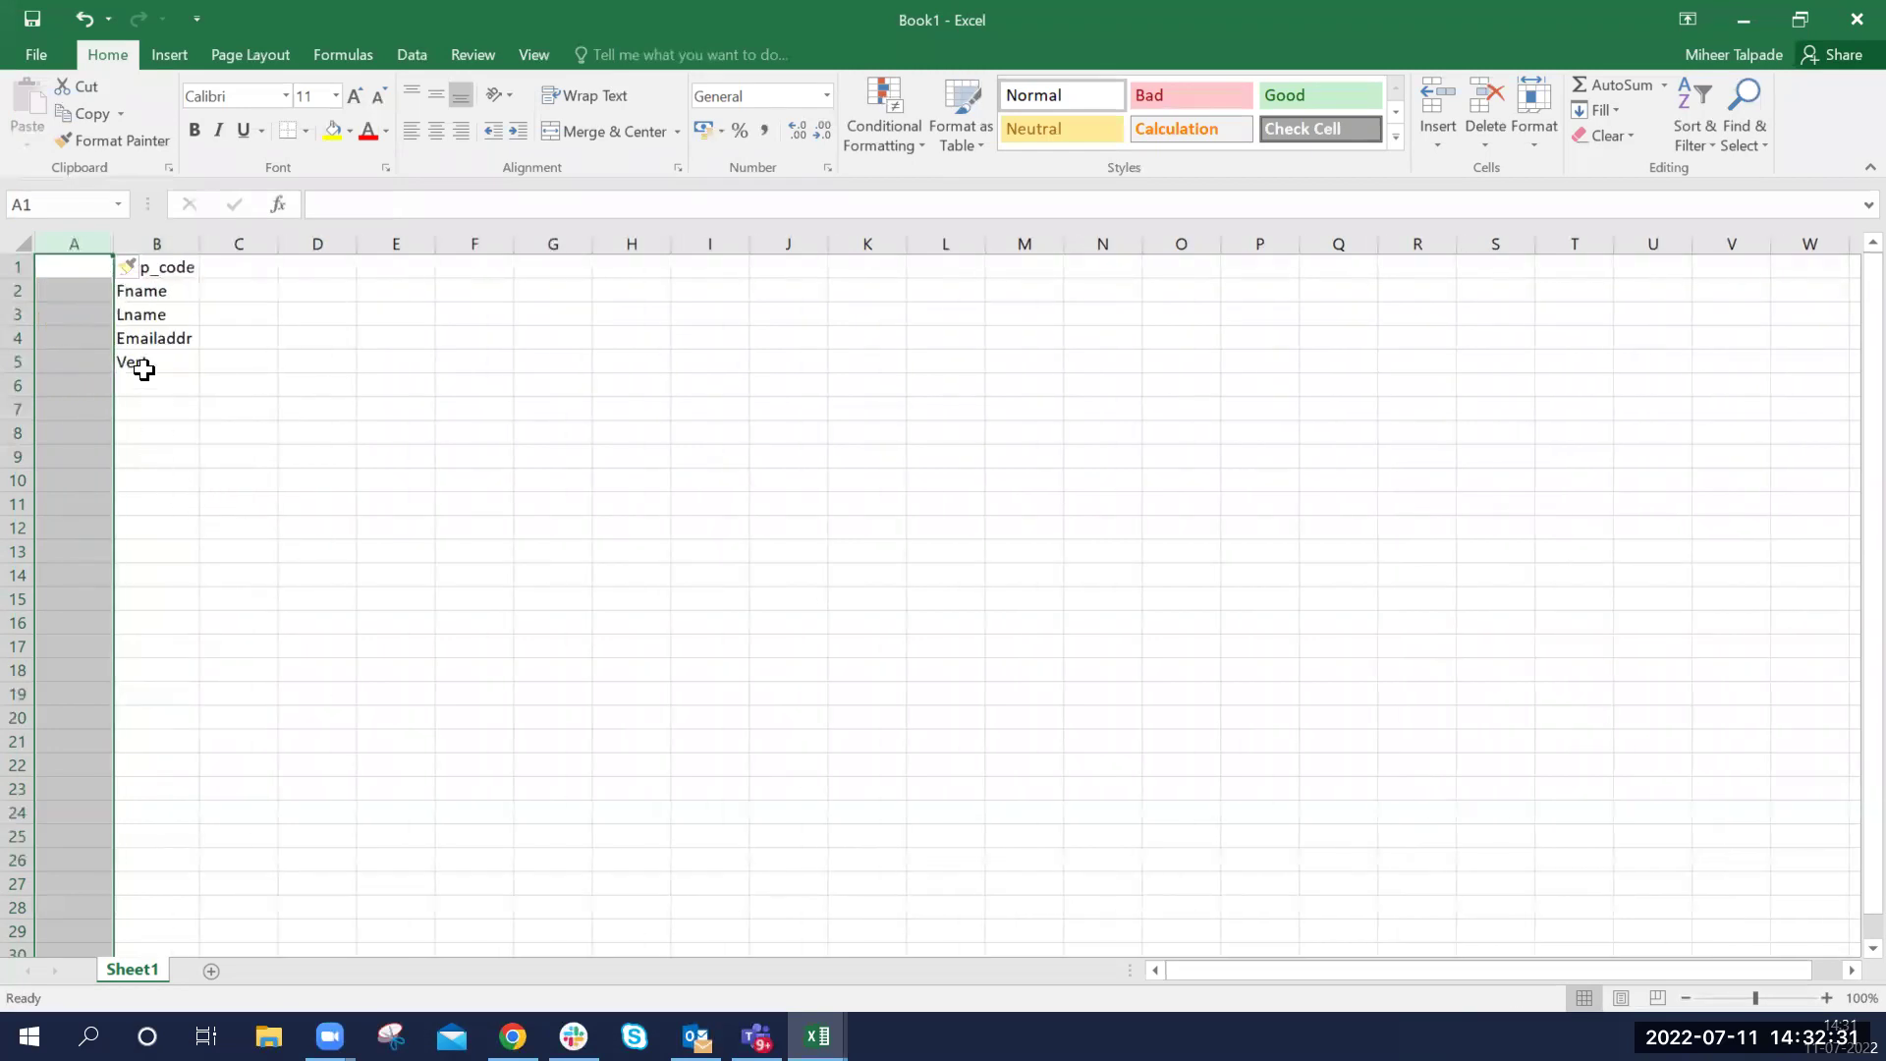
click(170, 267)
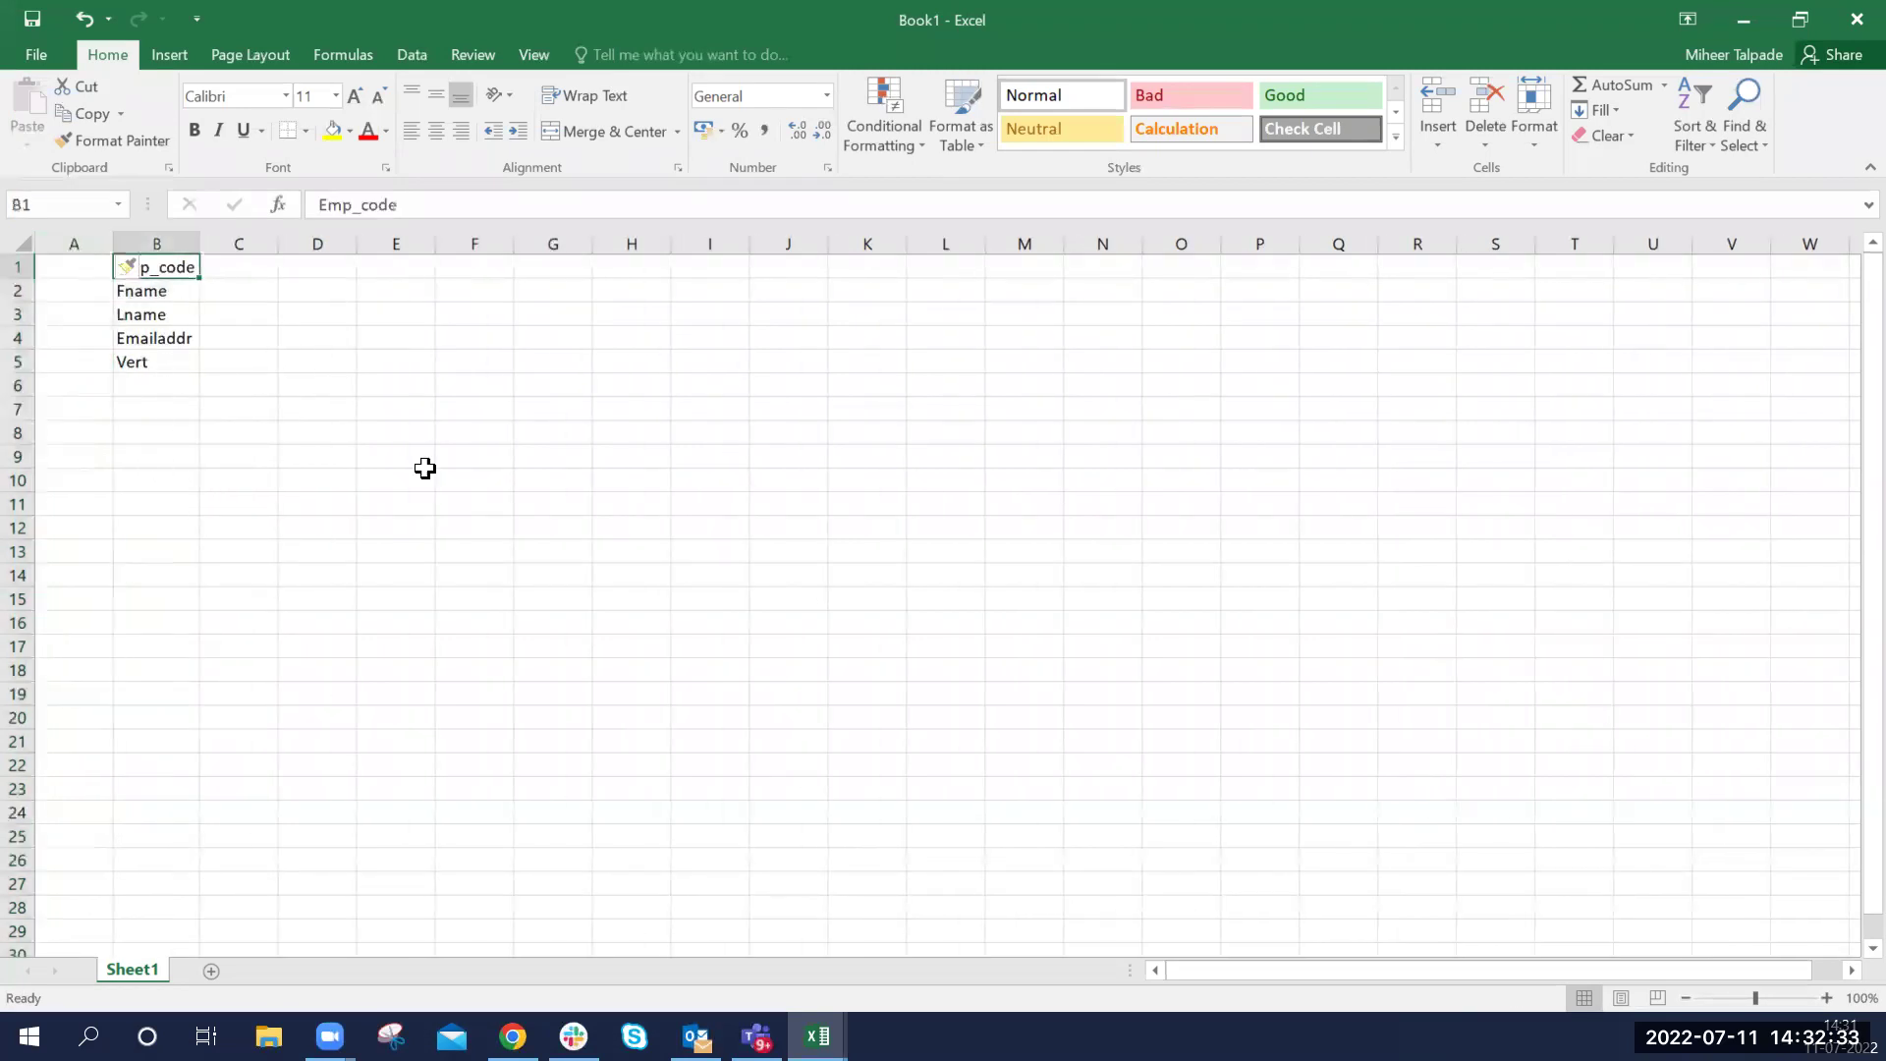
key(ctrl+z)
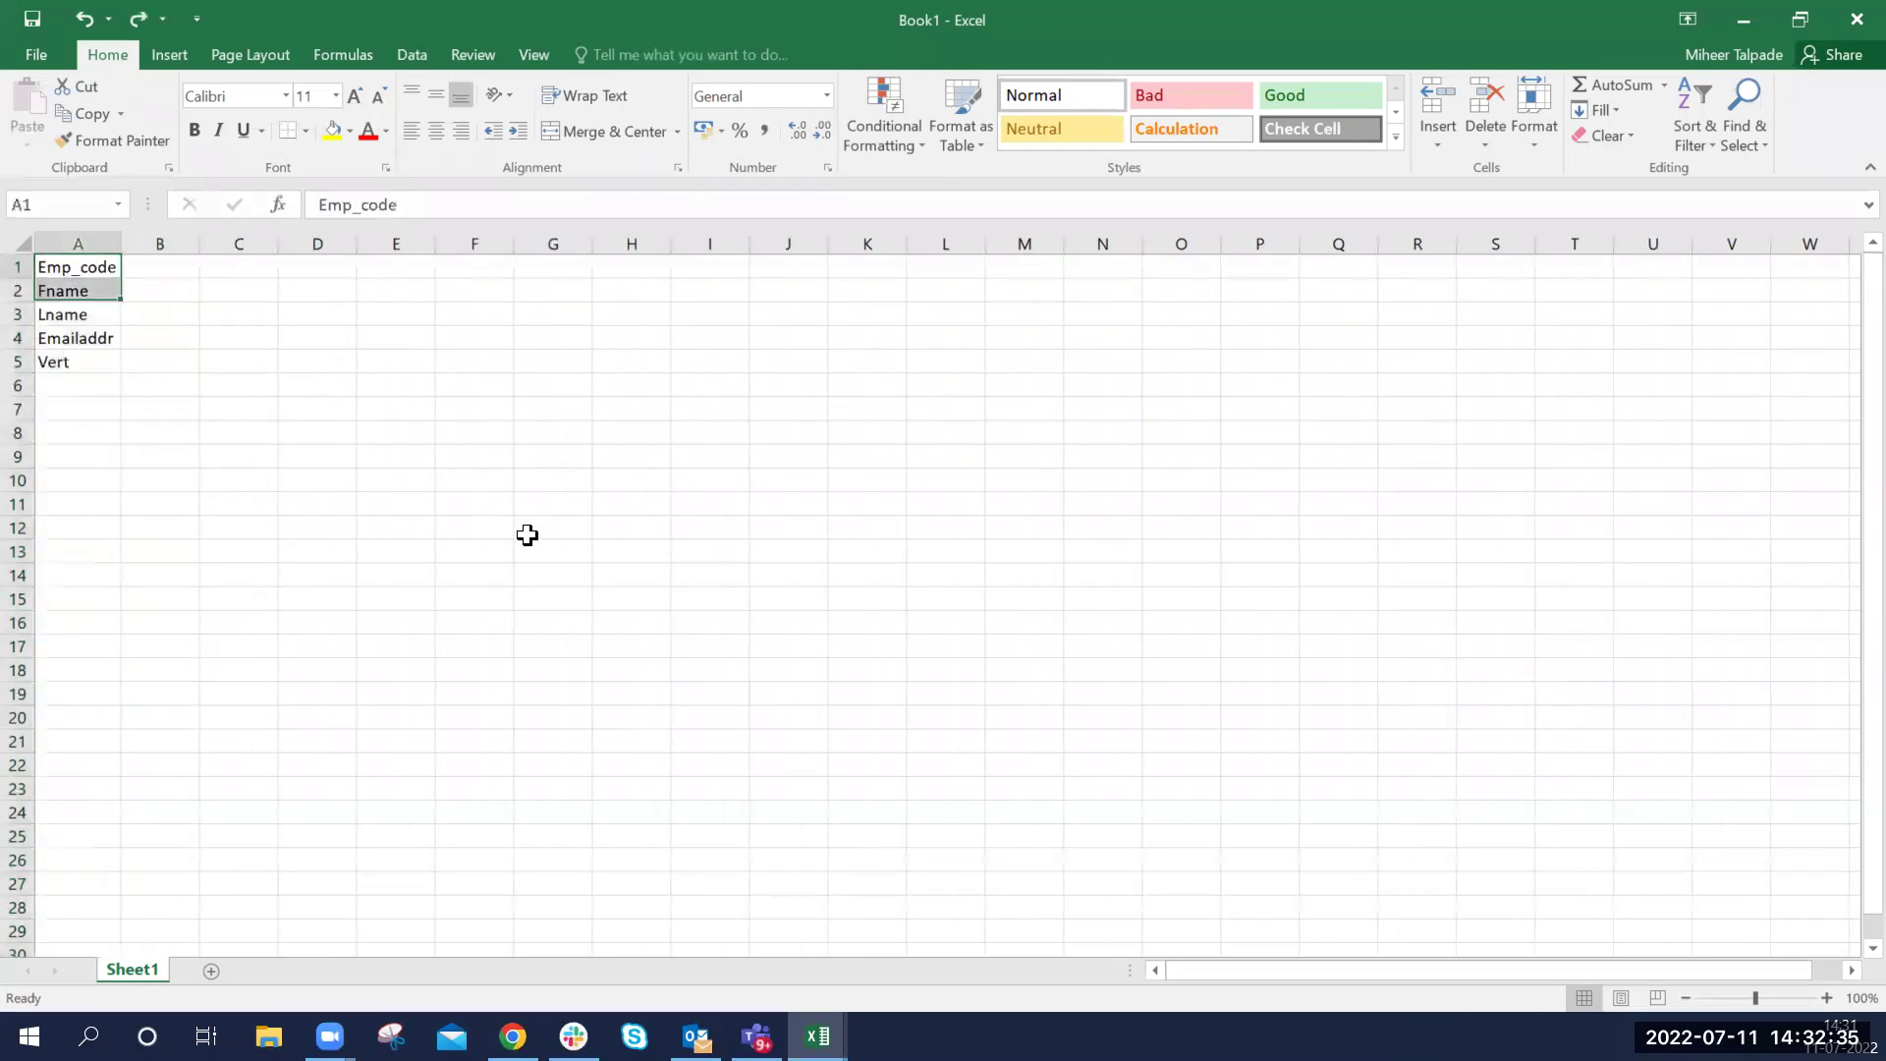
- Shift the field list down to A2:A6 and type 'Attribute Name' into A1
key(shift+Down)
key(shift+Down)
key(shift+Down)
key(shift+Down)
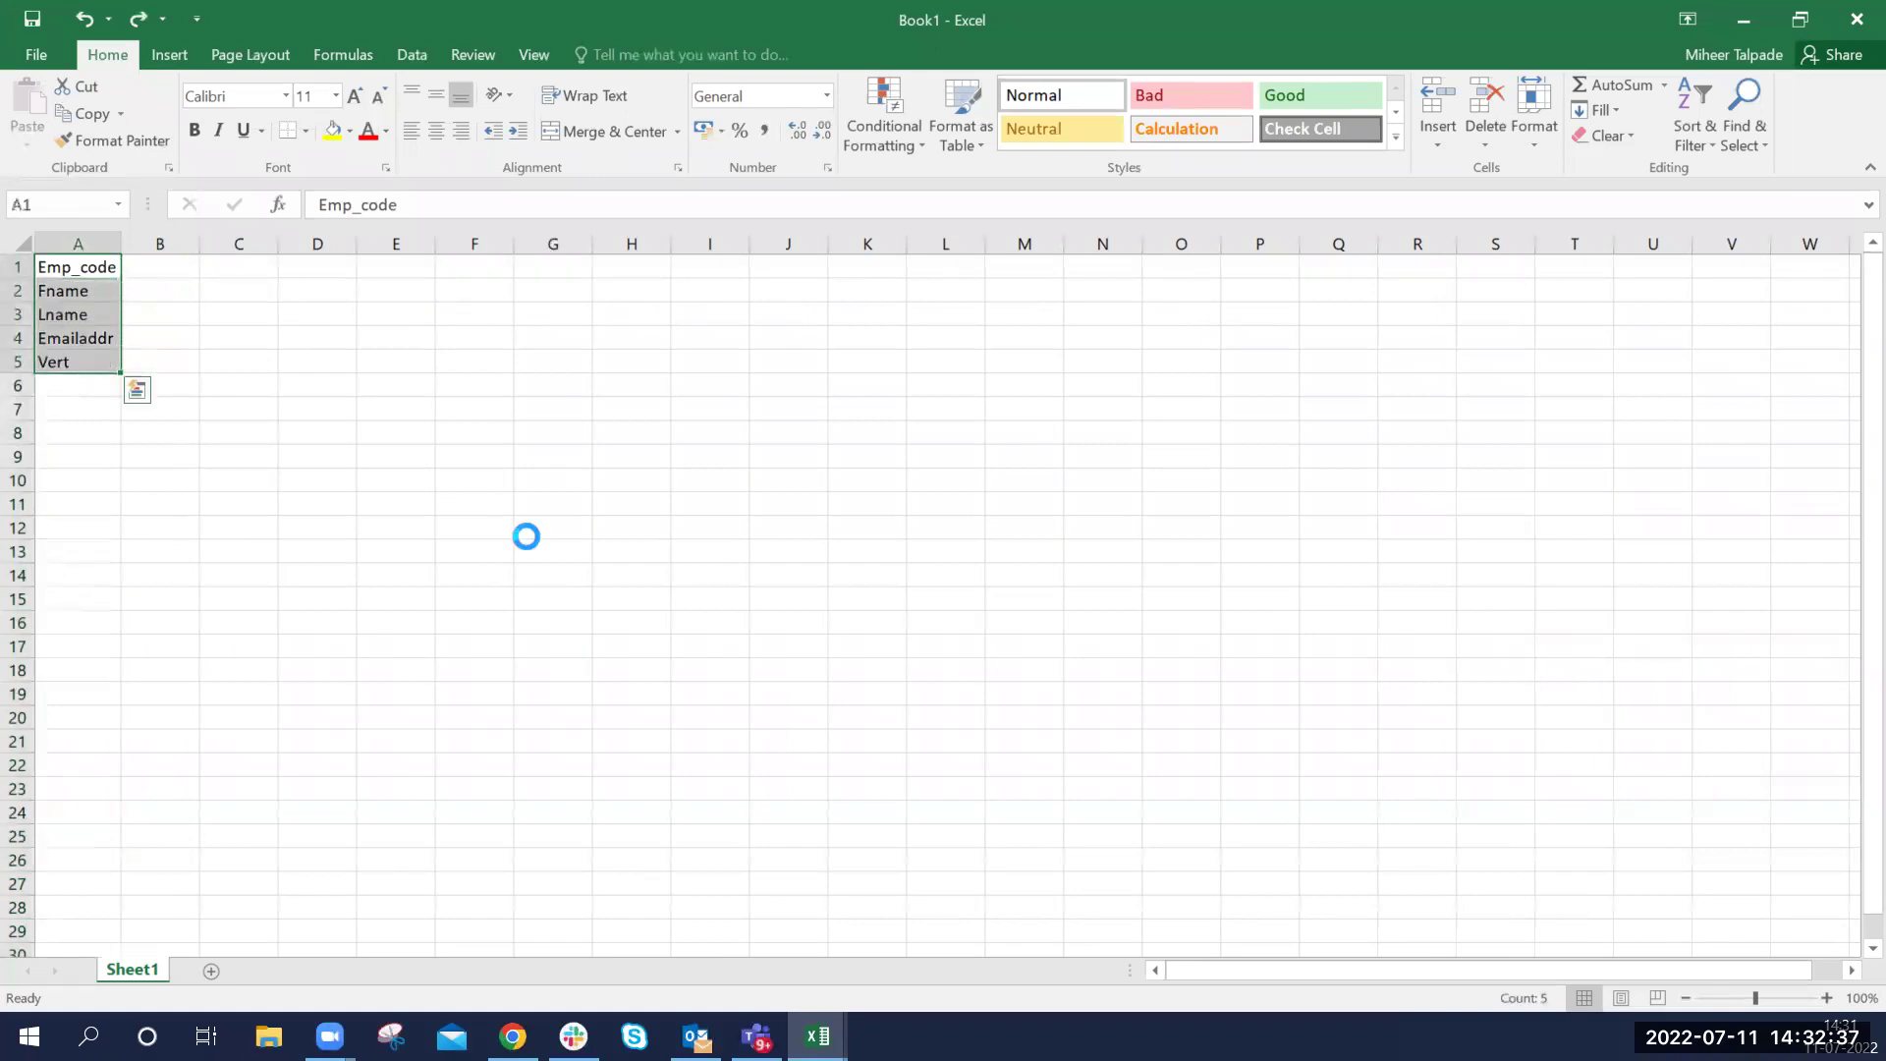
key(ctrl+c)
key(Down)
key(ctrl+v)
key(Up)
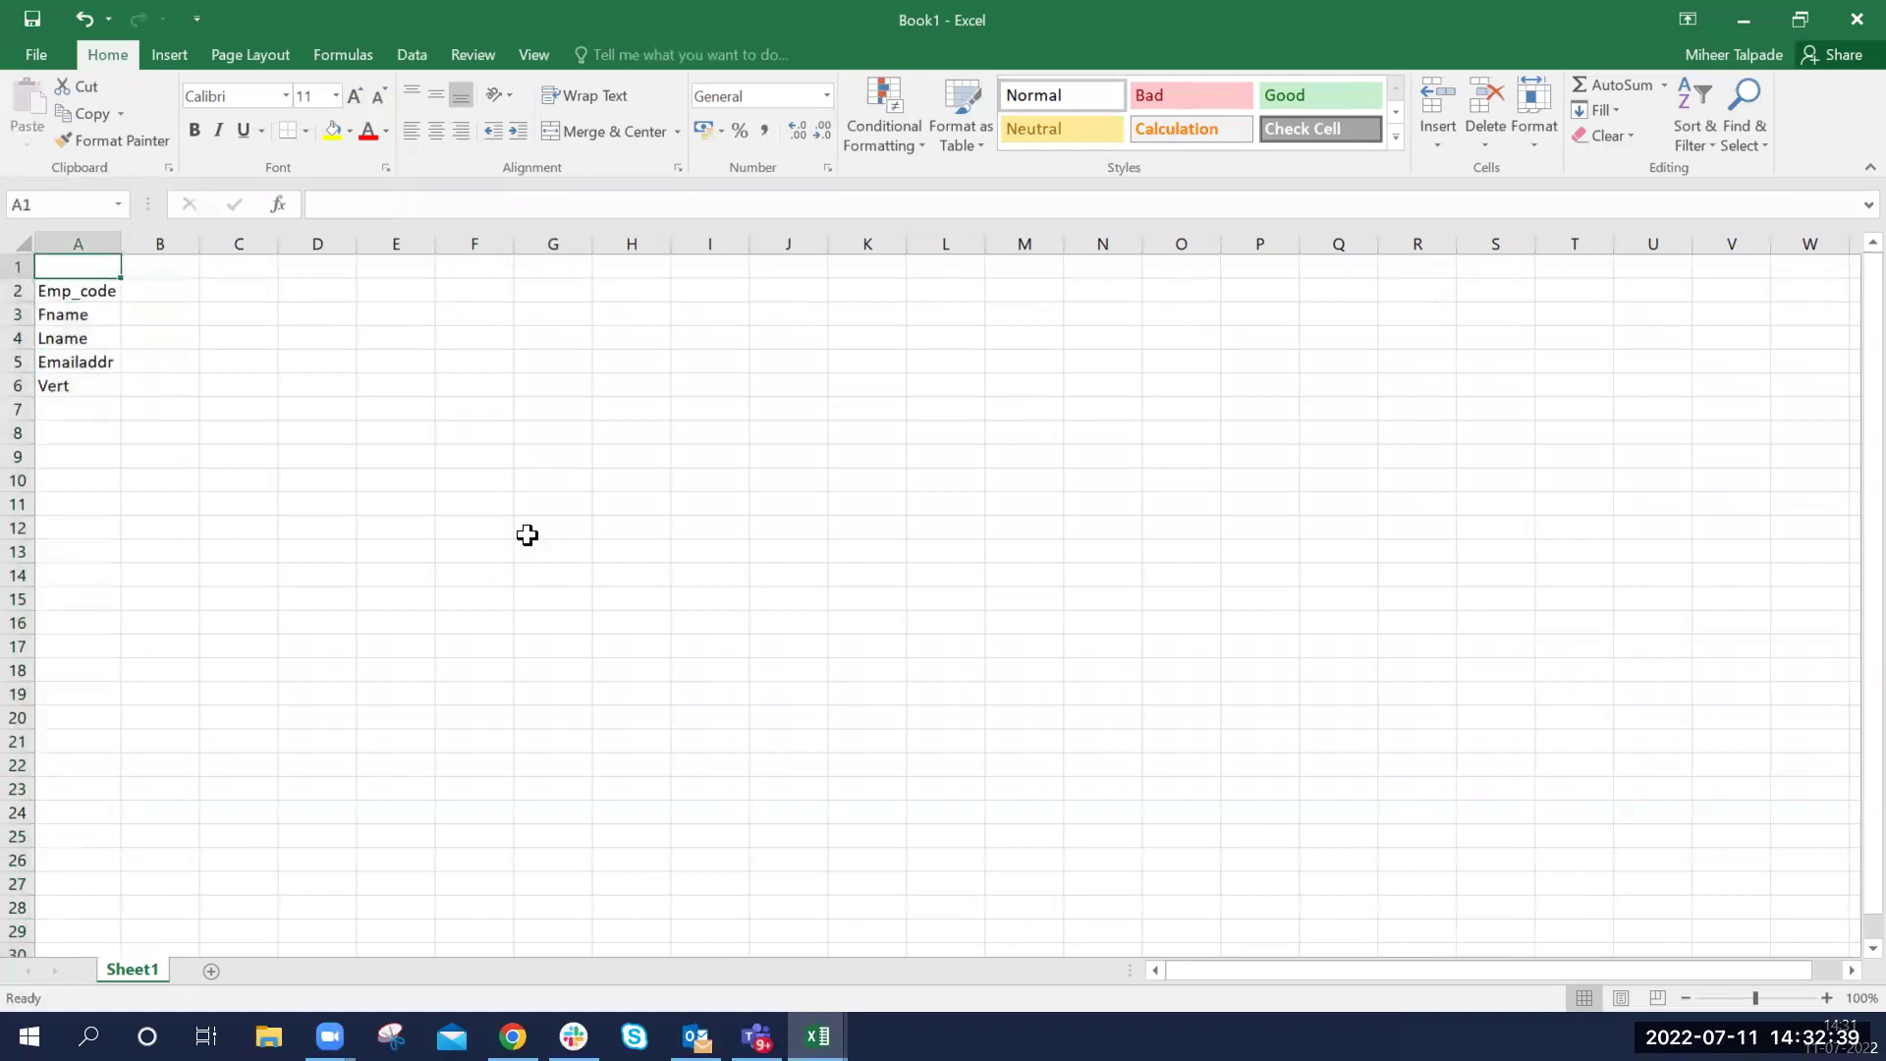
text(Attribute Name)
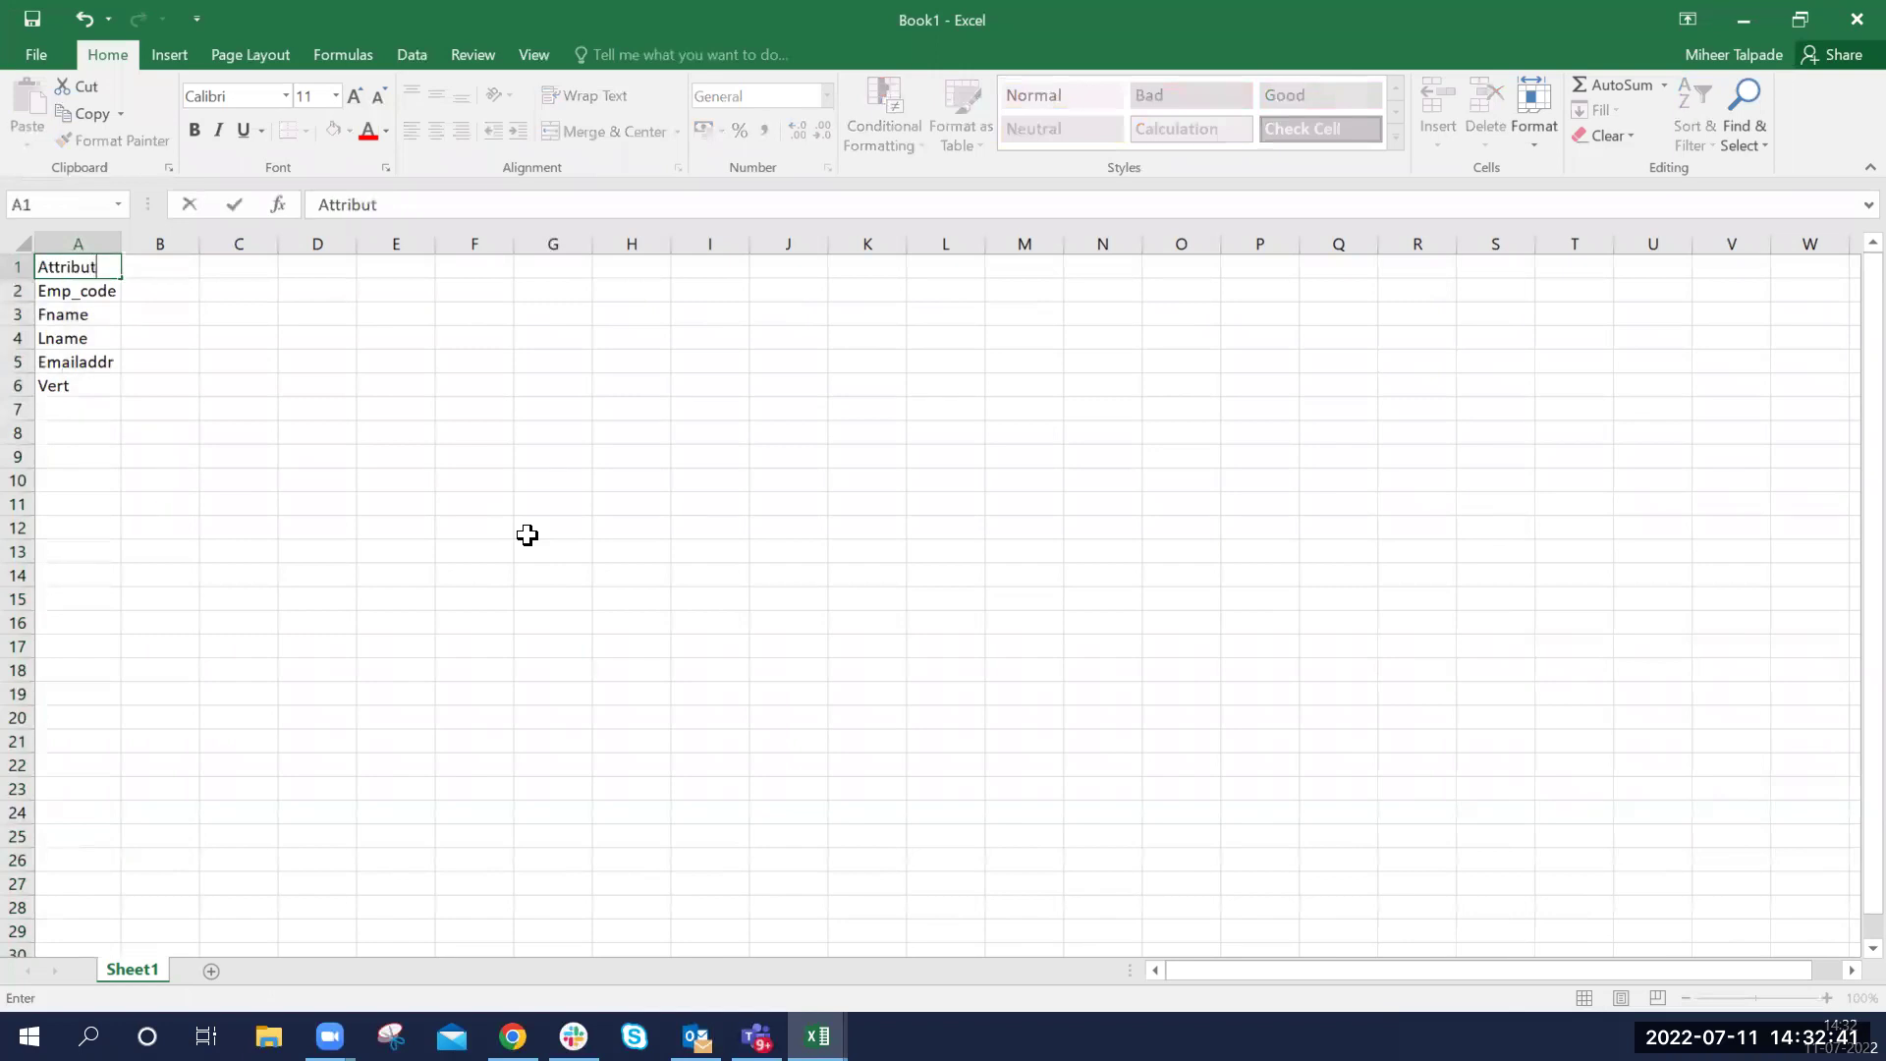
- Commit the 'Attribute Name' header, autofit column A, and add the 'Type' header in B1
key(Tab)
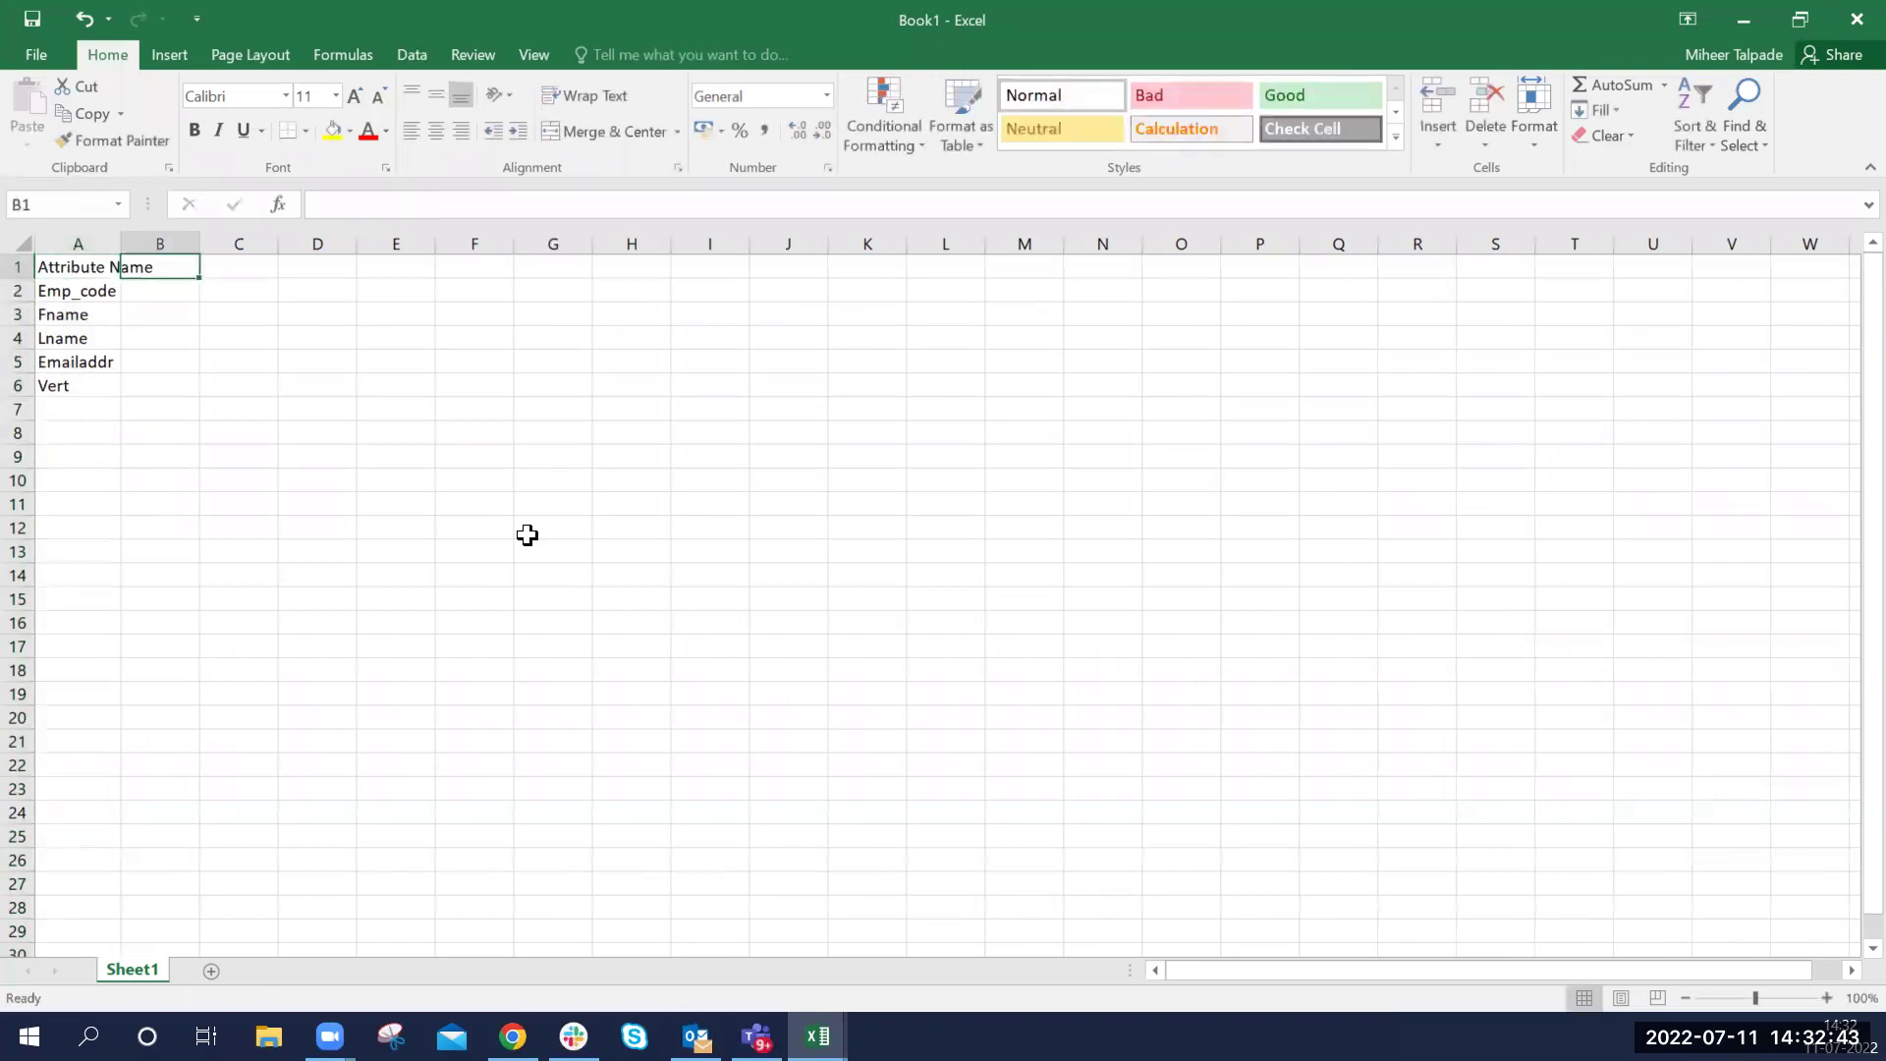
double_click(120, 244)
text(Type)
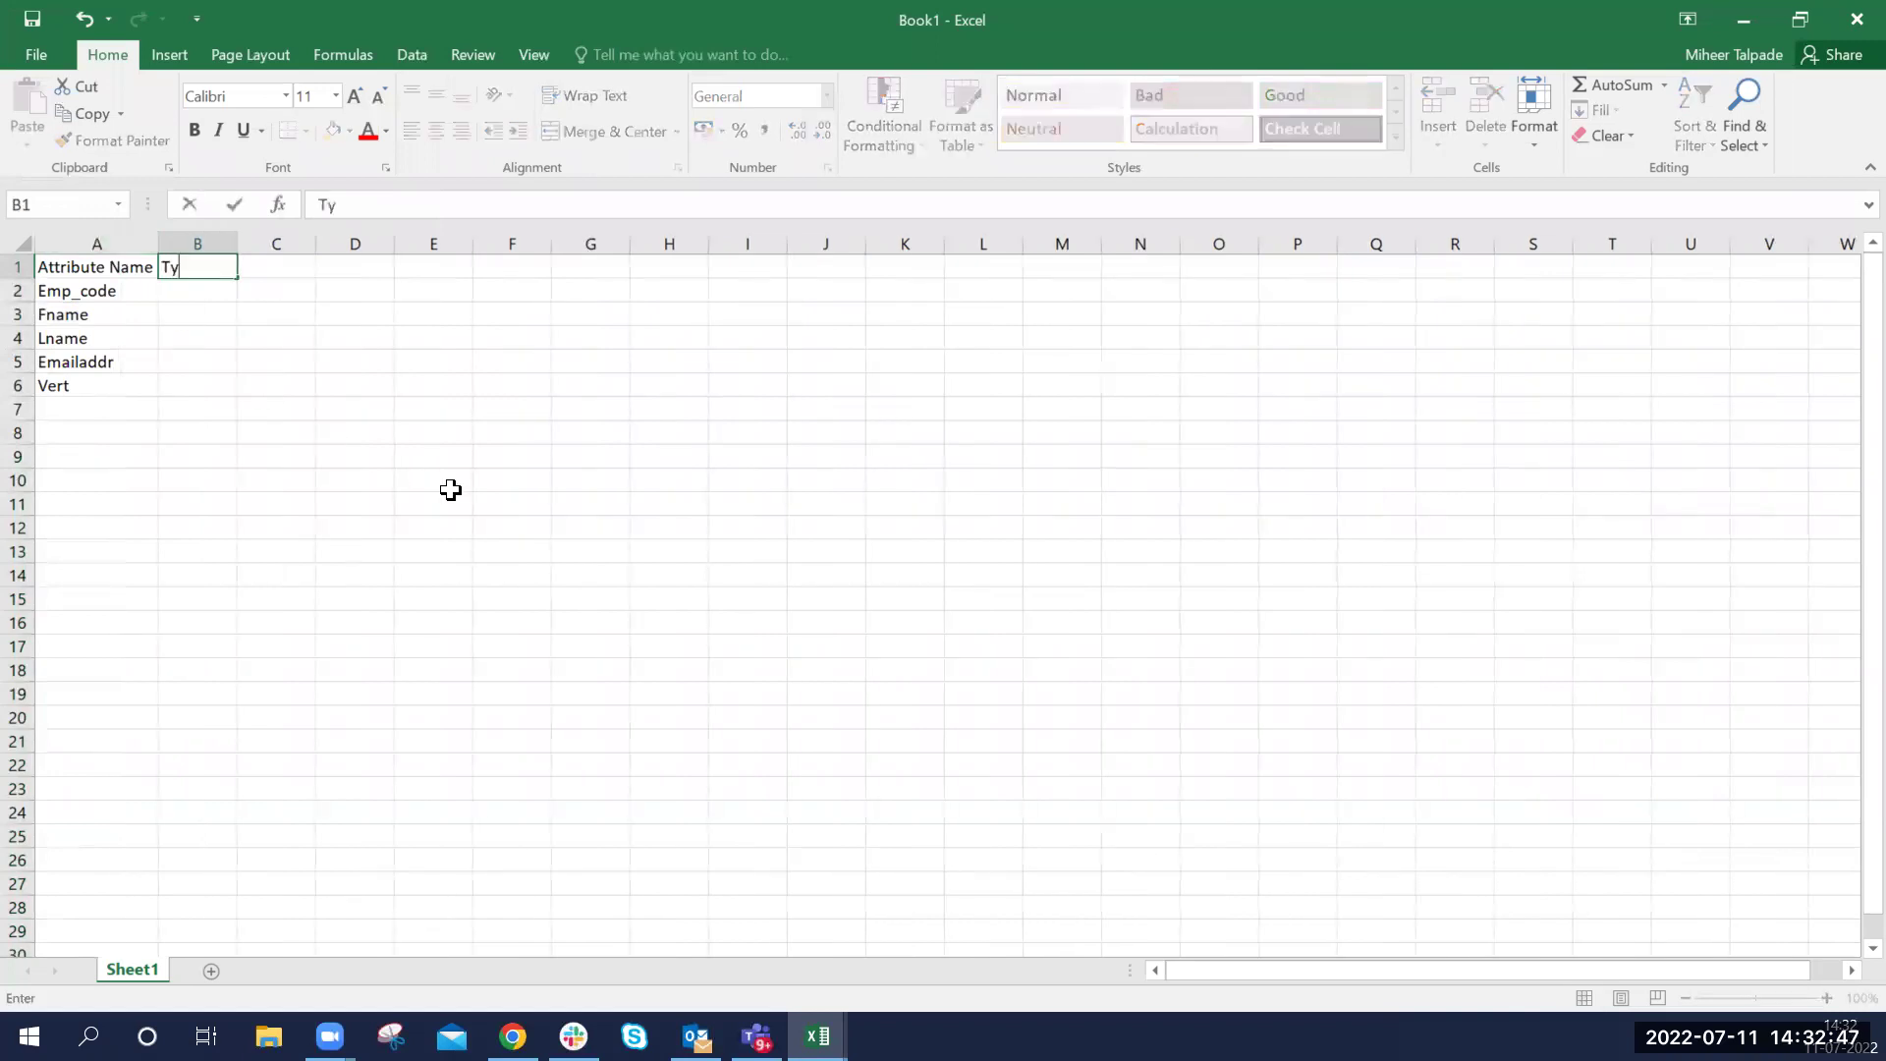
key(Return)
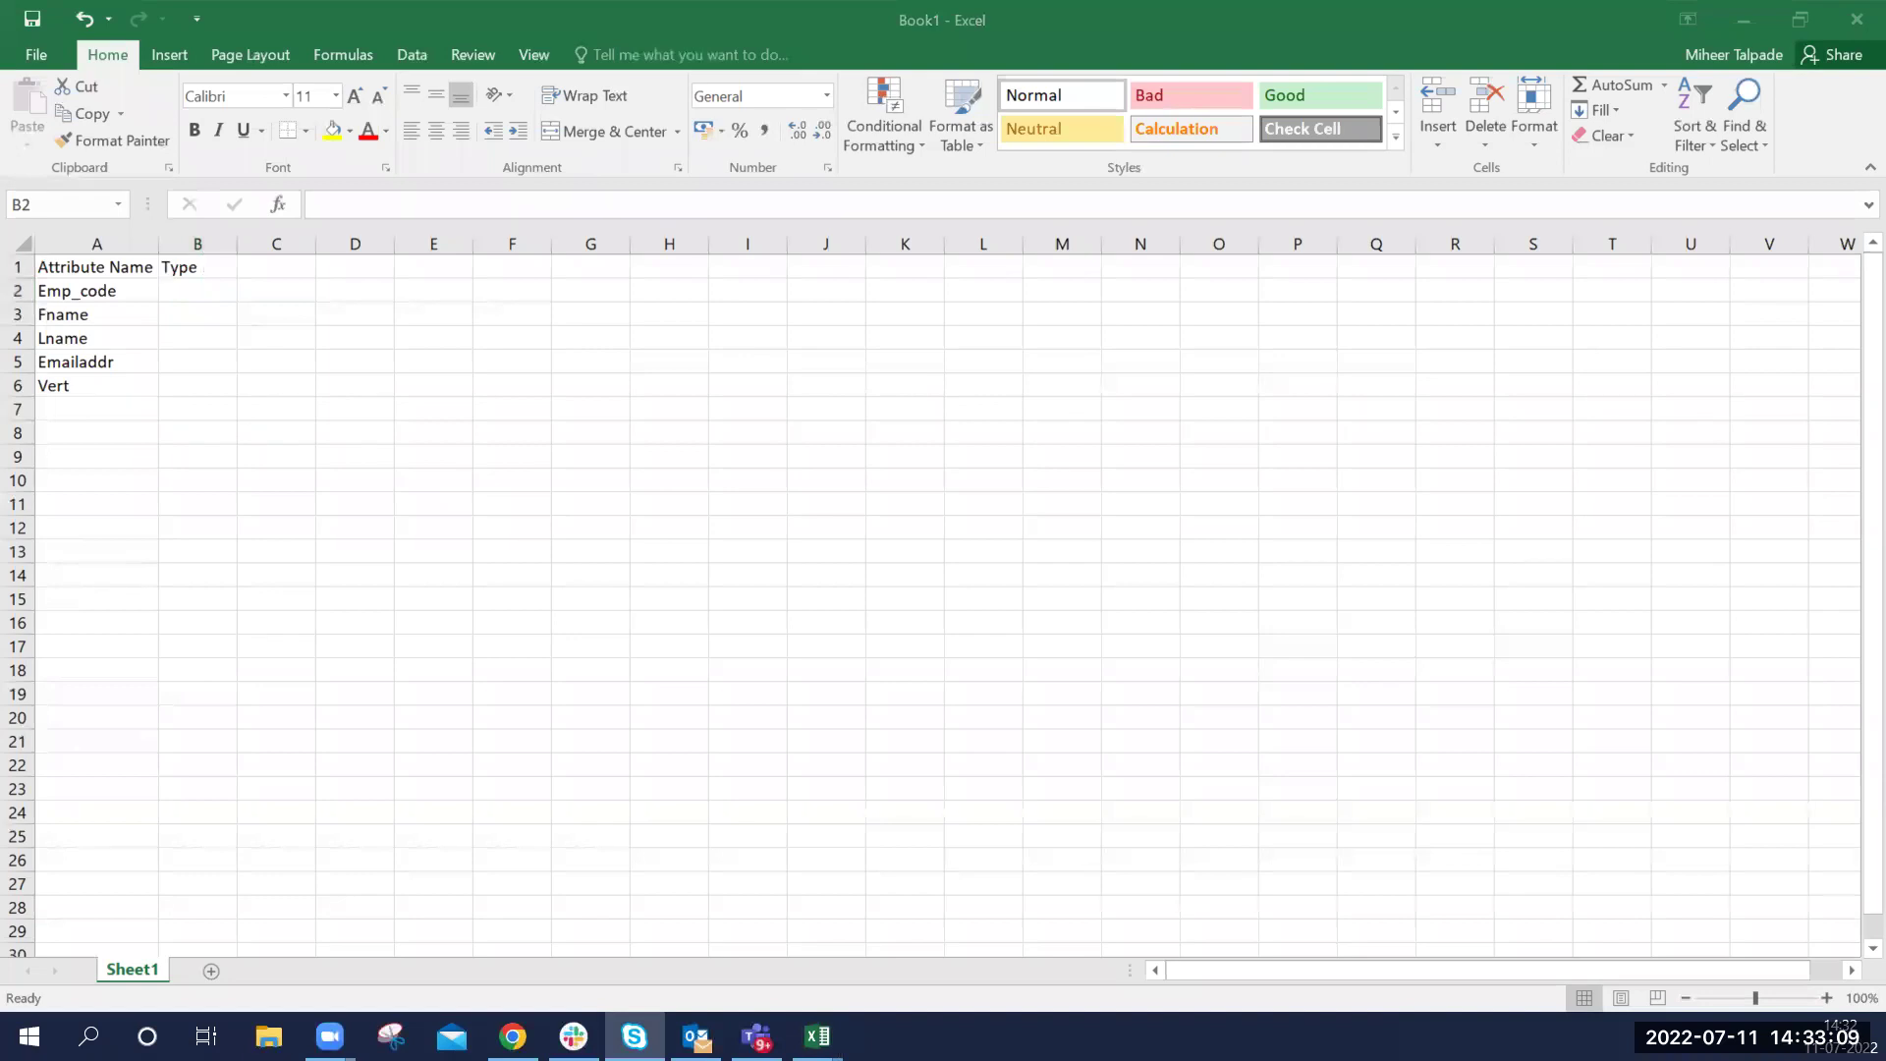
key(alt+Tab)
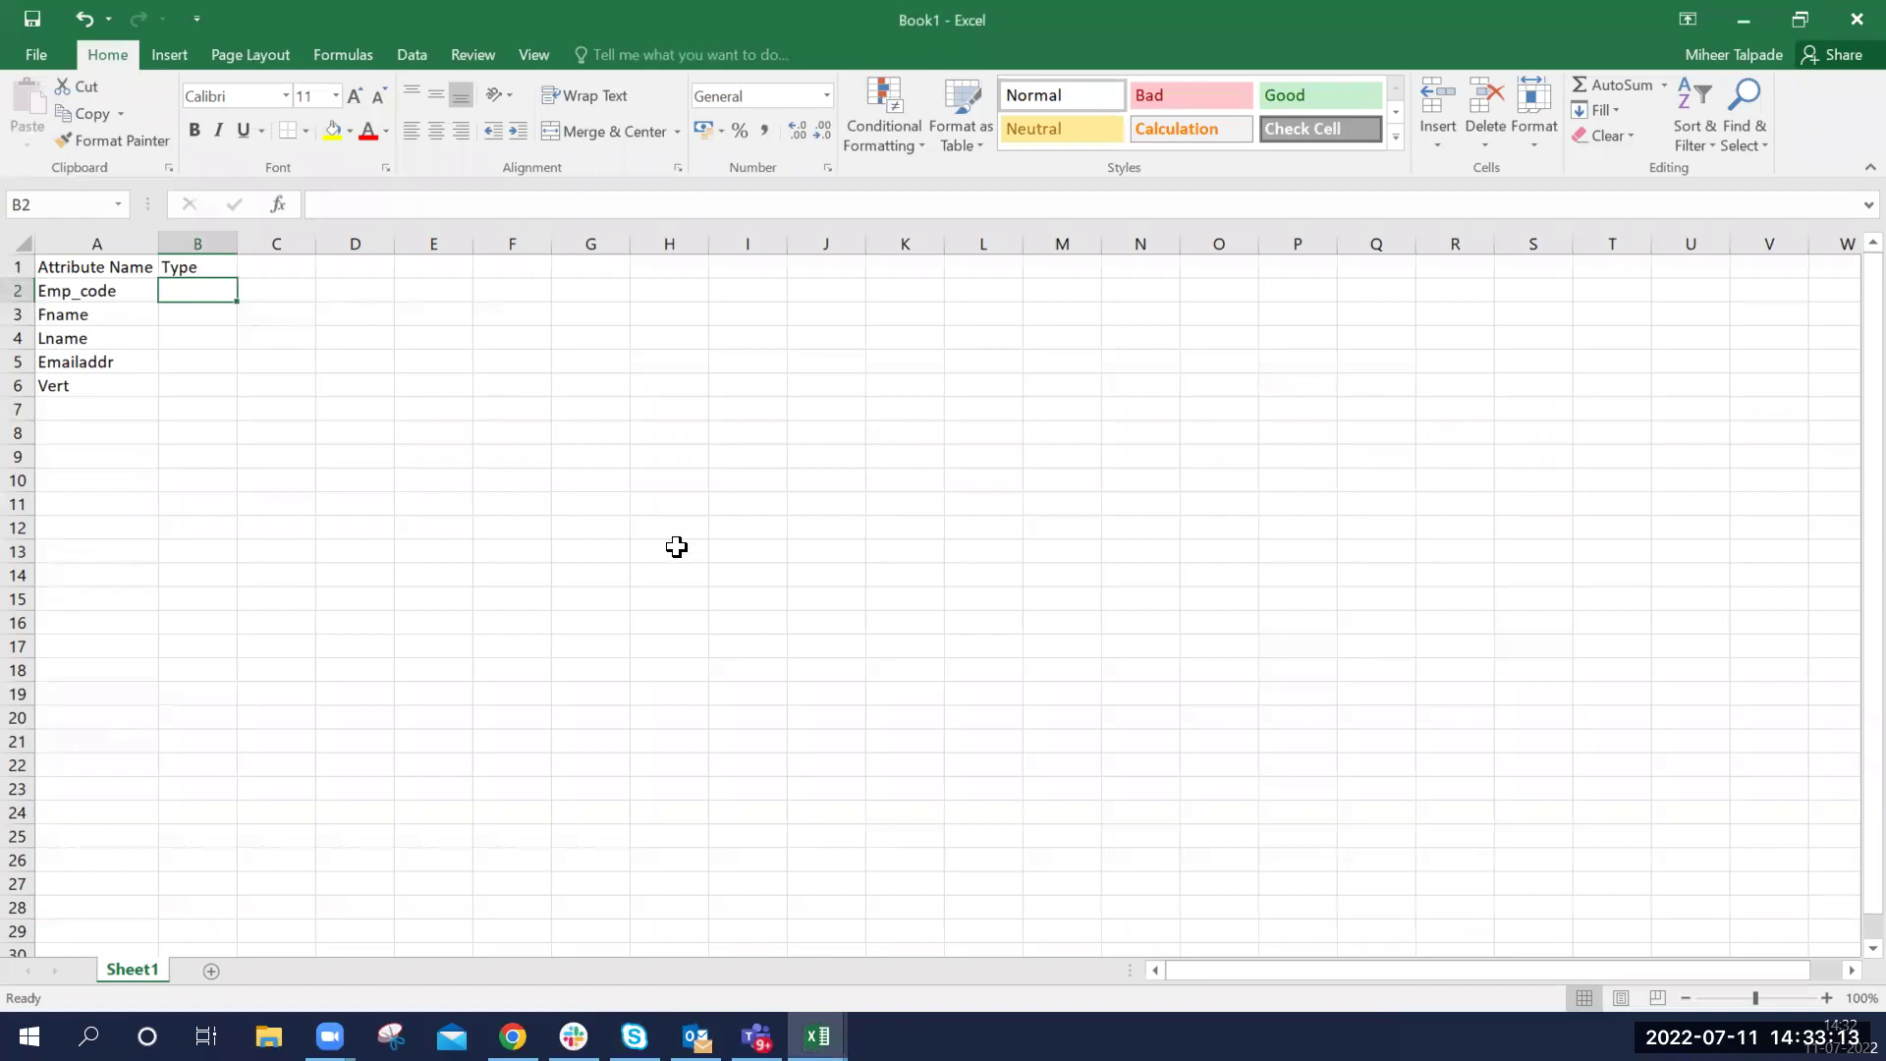
- Enter Int as Emp_code's type in B2
text(Int)
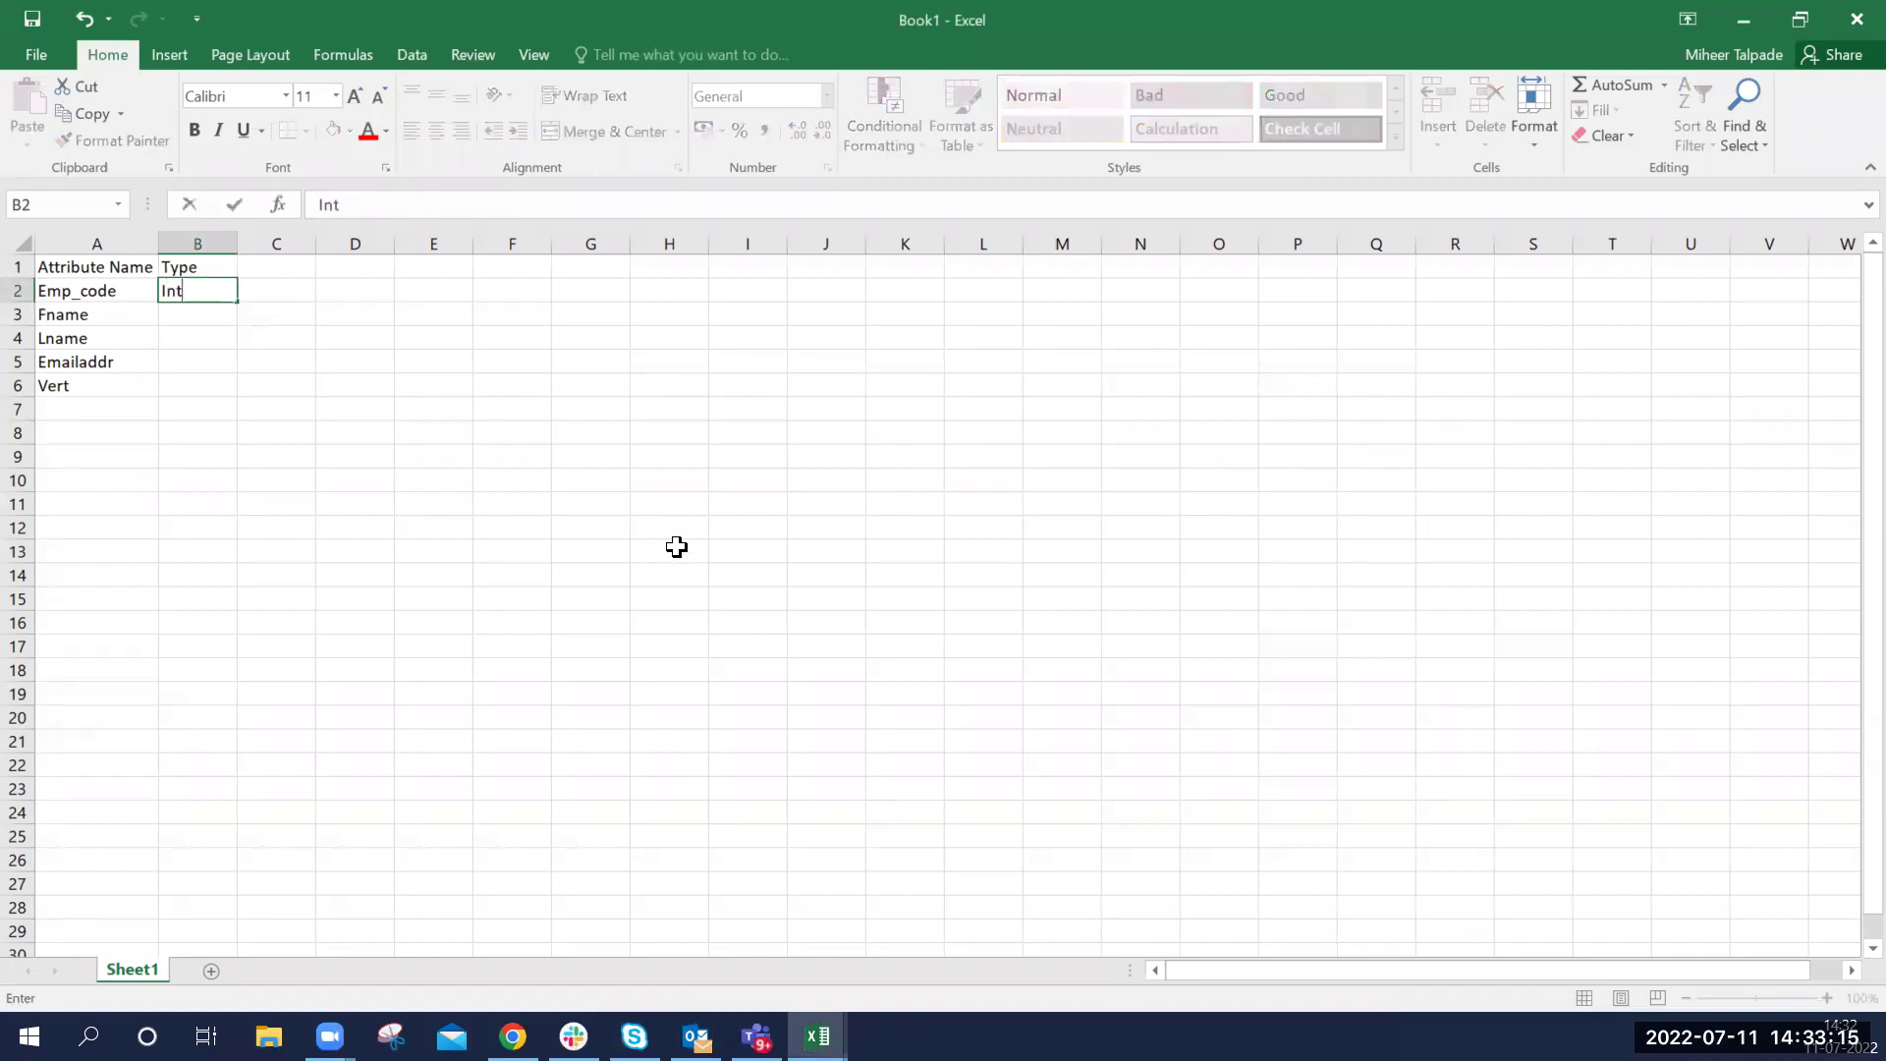
key(Return)
key(Up)
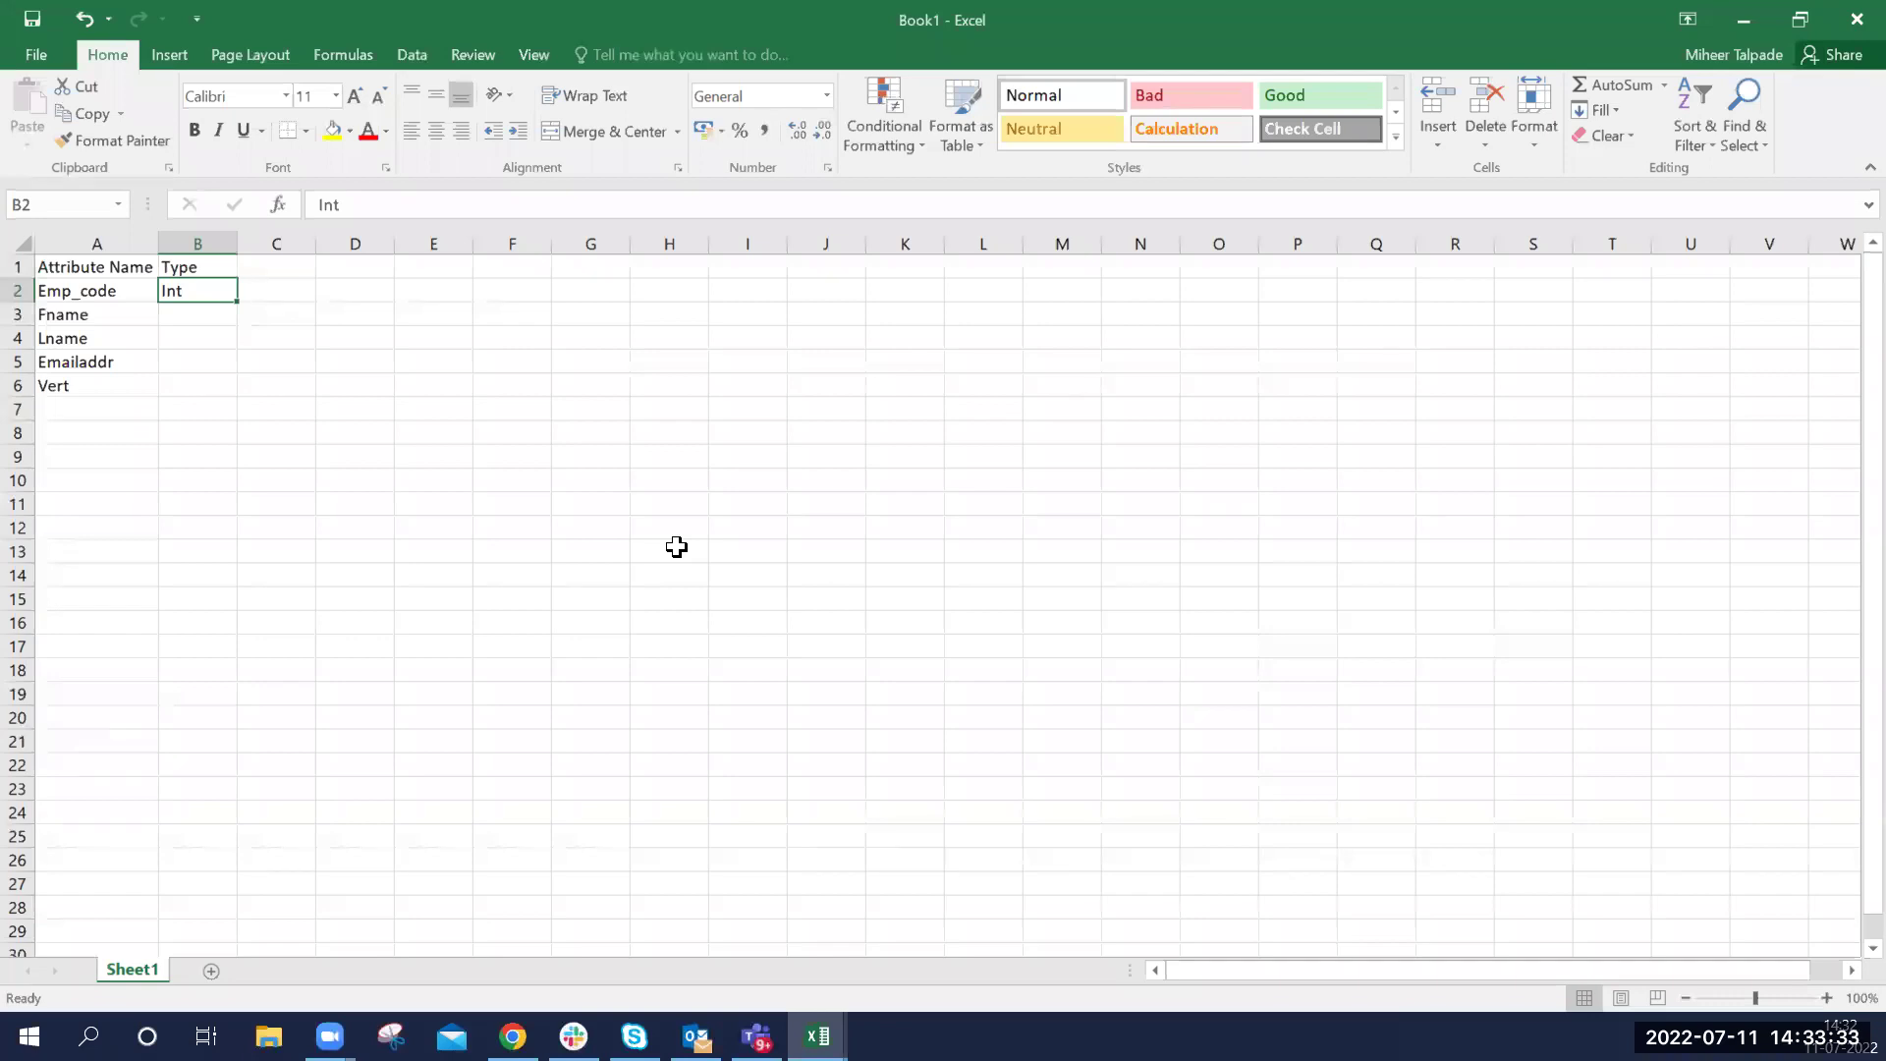
key(Return)
- Enter Text as the type for Fname, Lname, Emailaddr and Vert in B3:B6
text(Typeext)
key(Return)
text(Text)
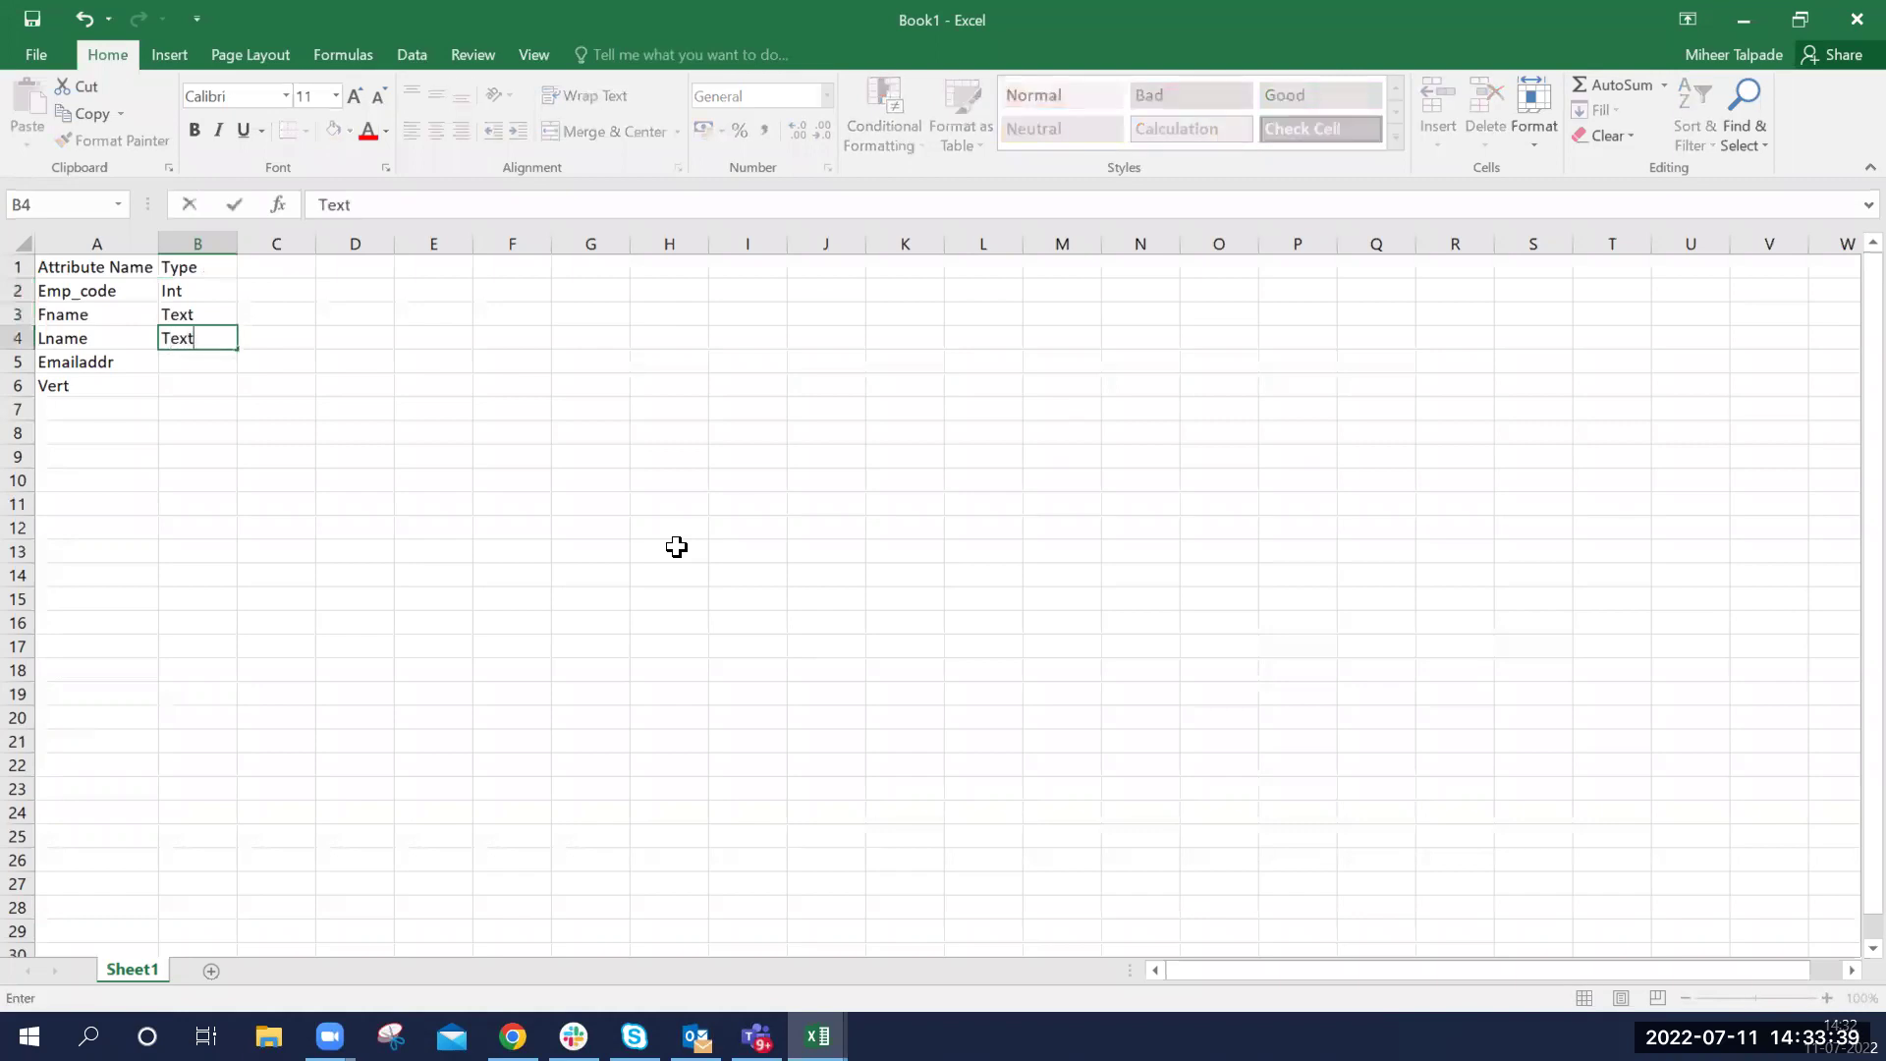
key(Return)
text(Text)
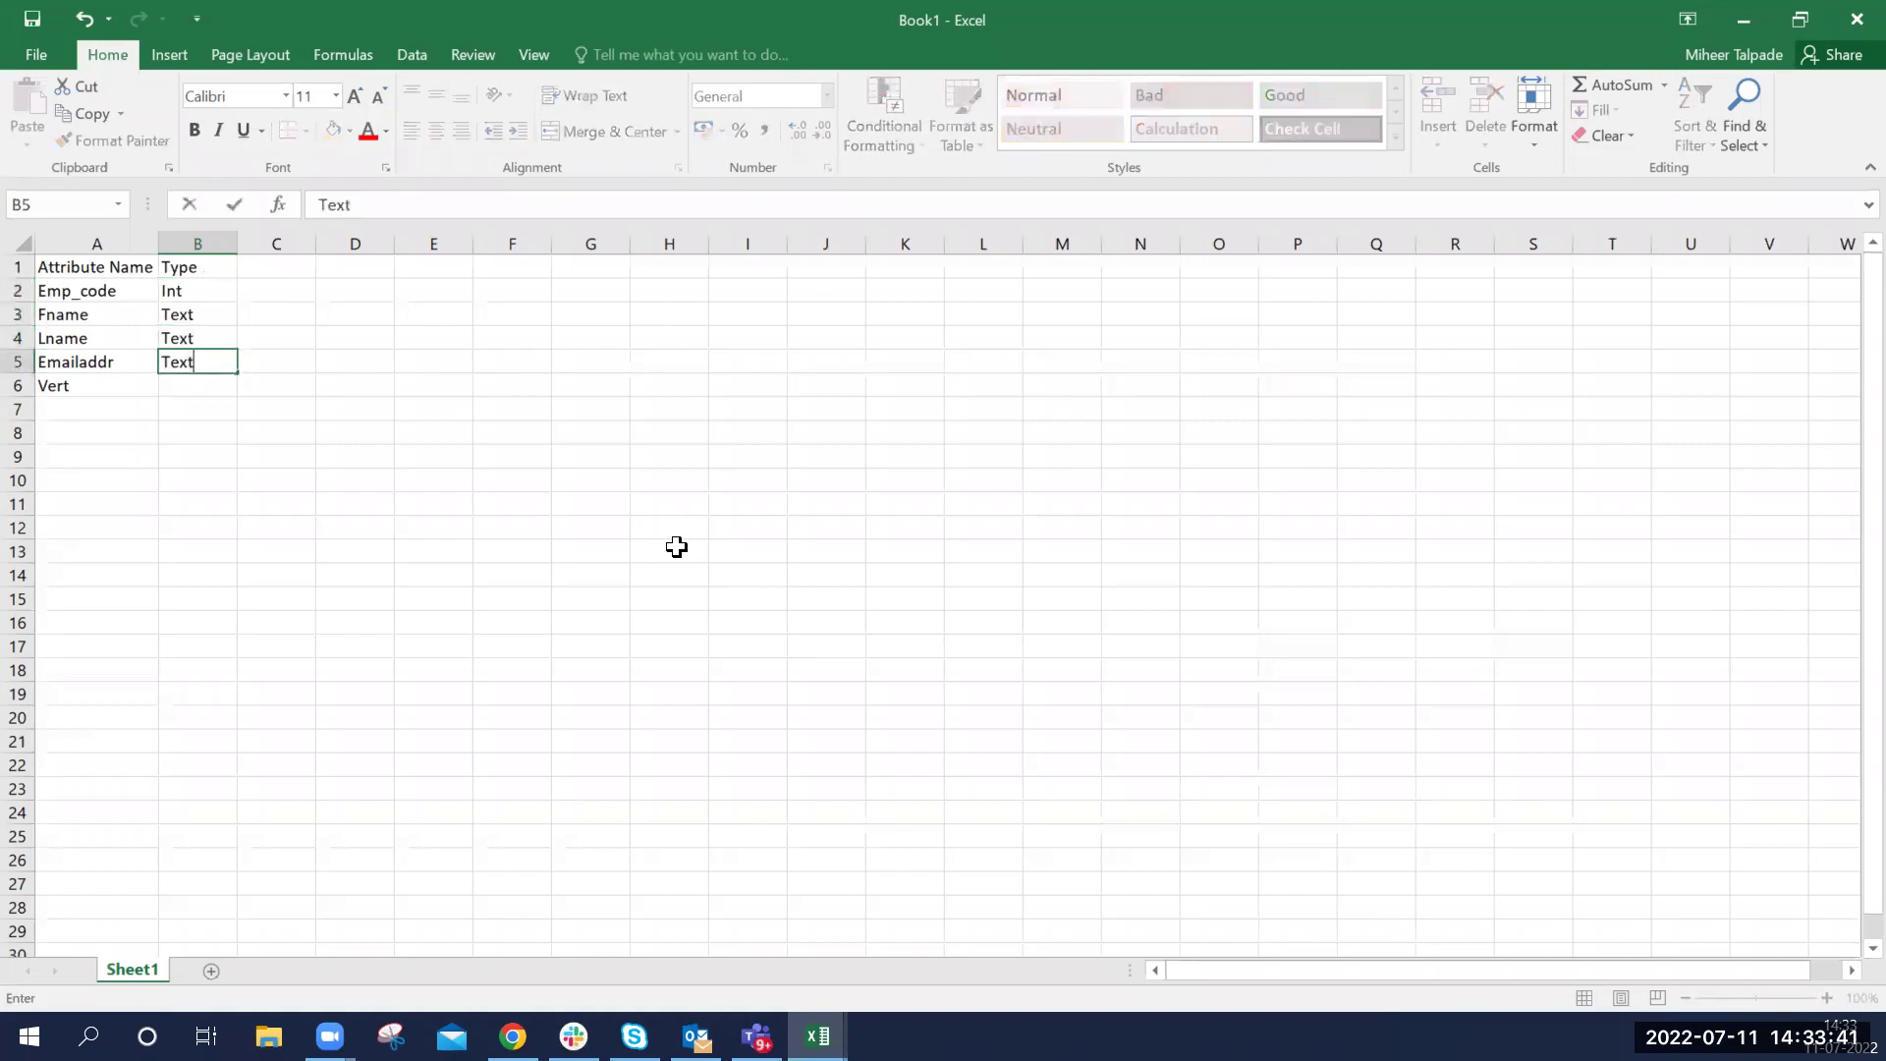
key(Return)
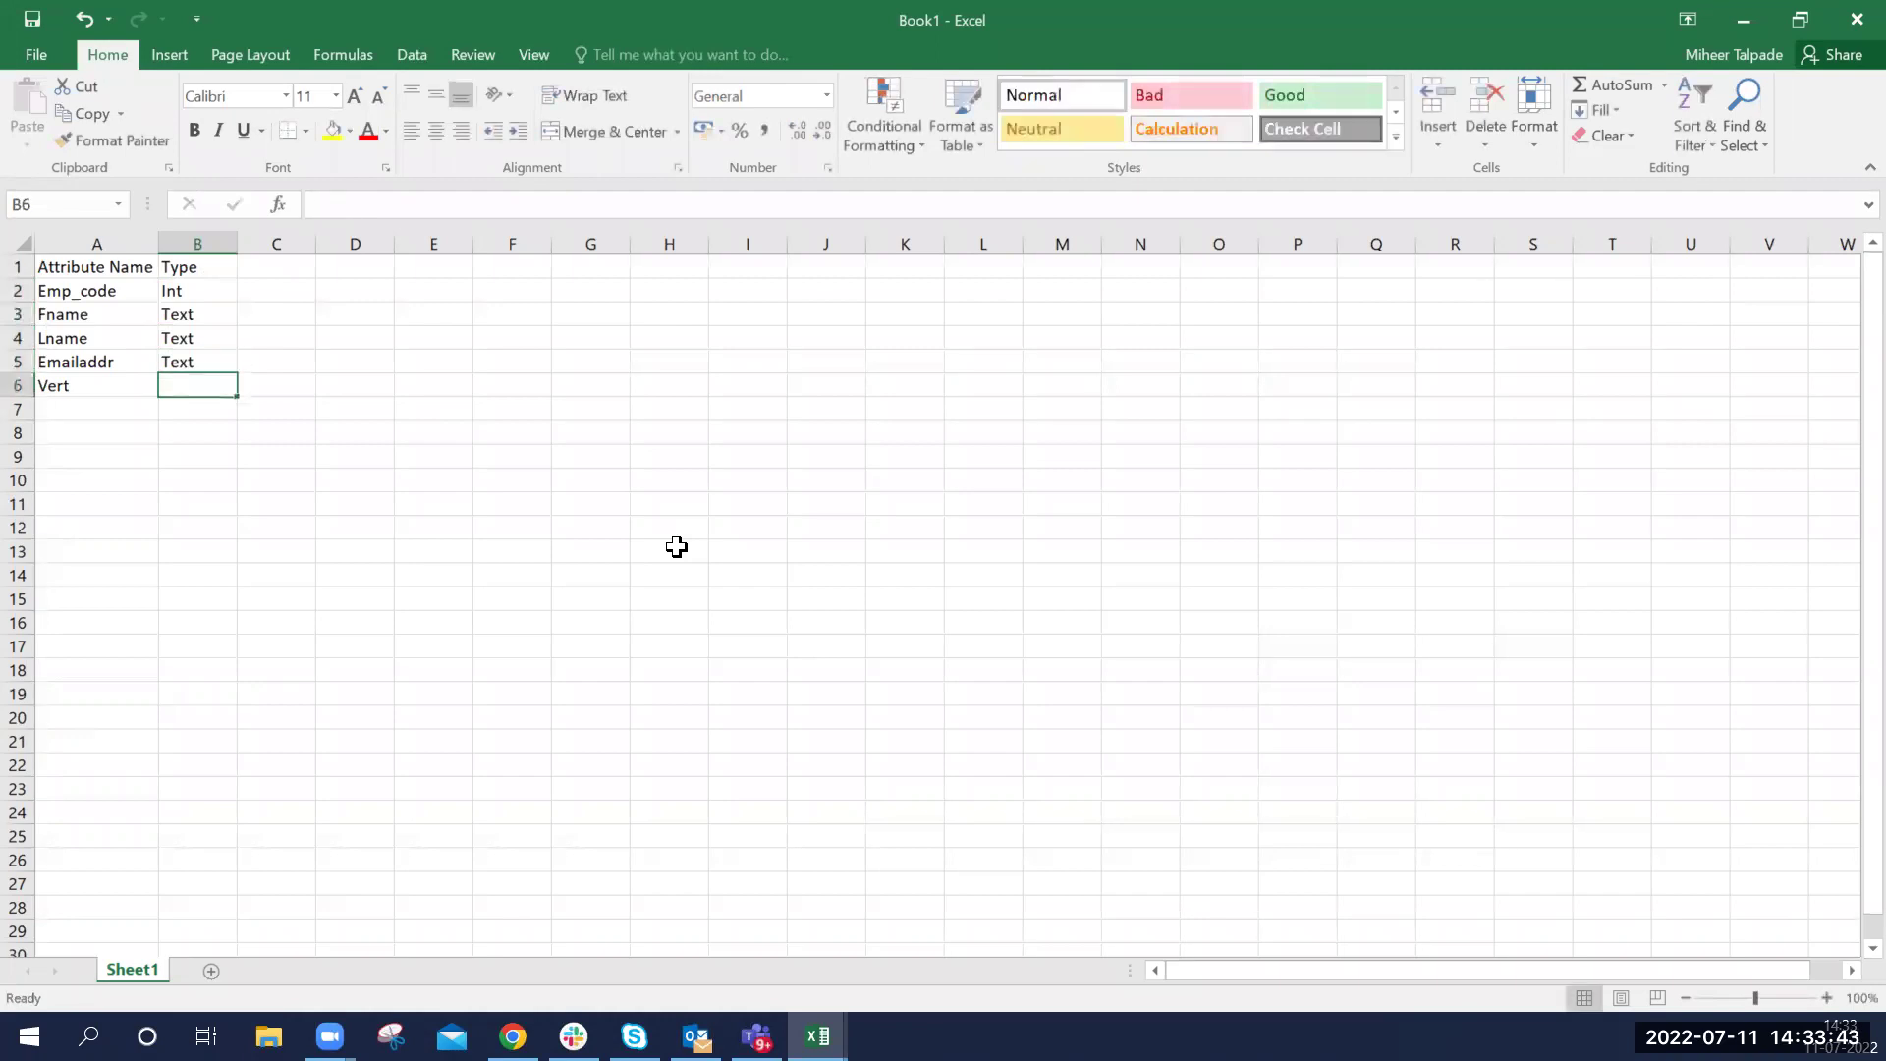
text(Text)
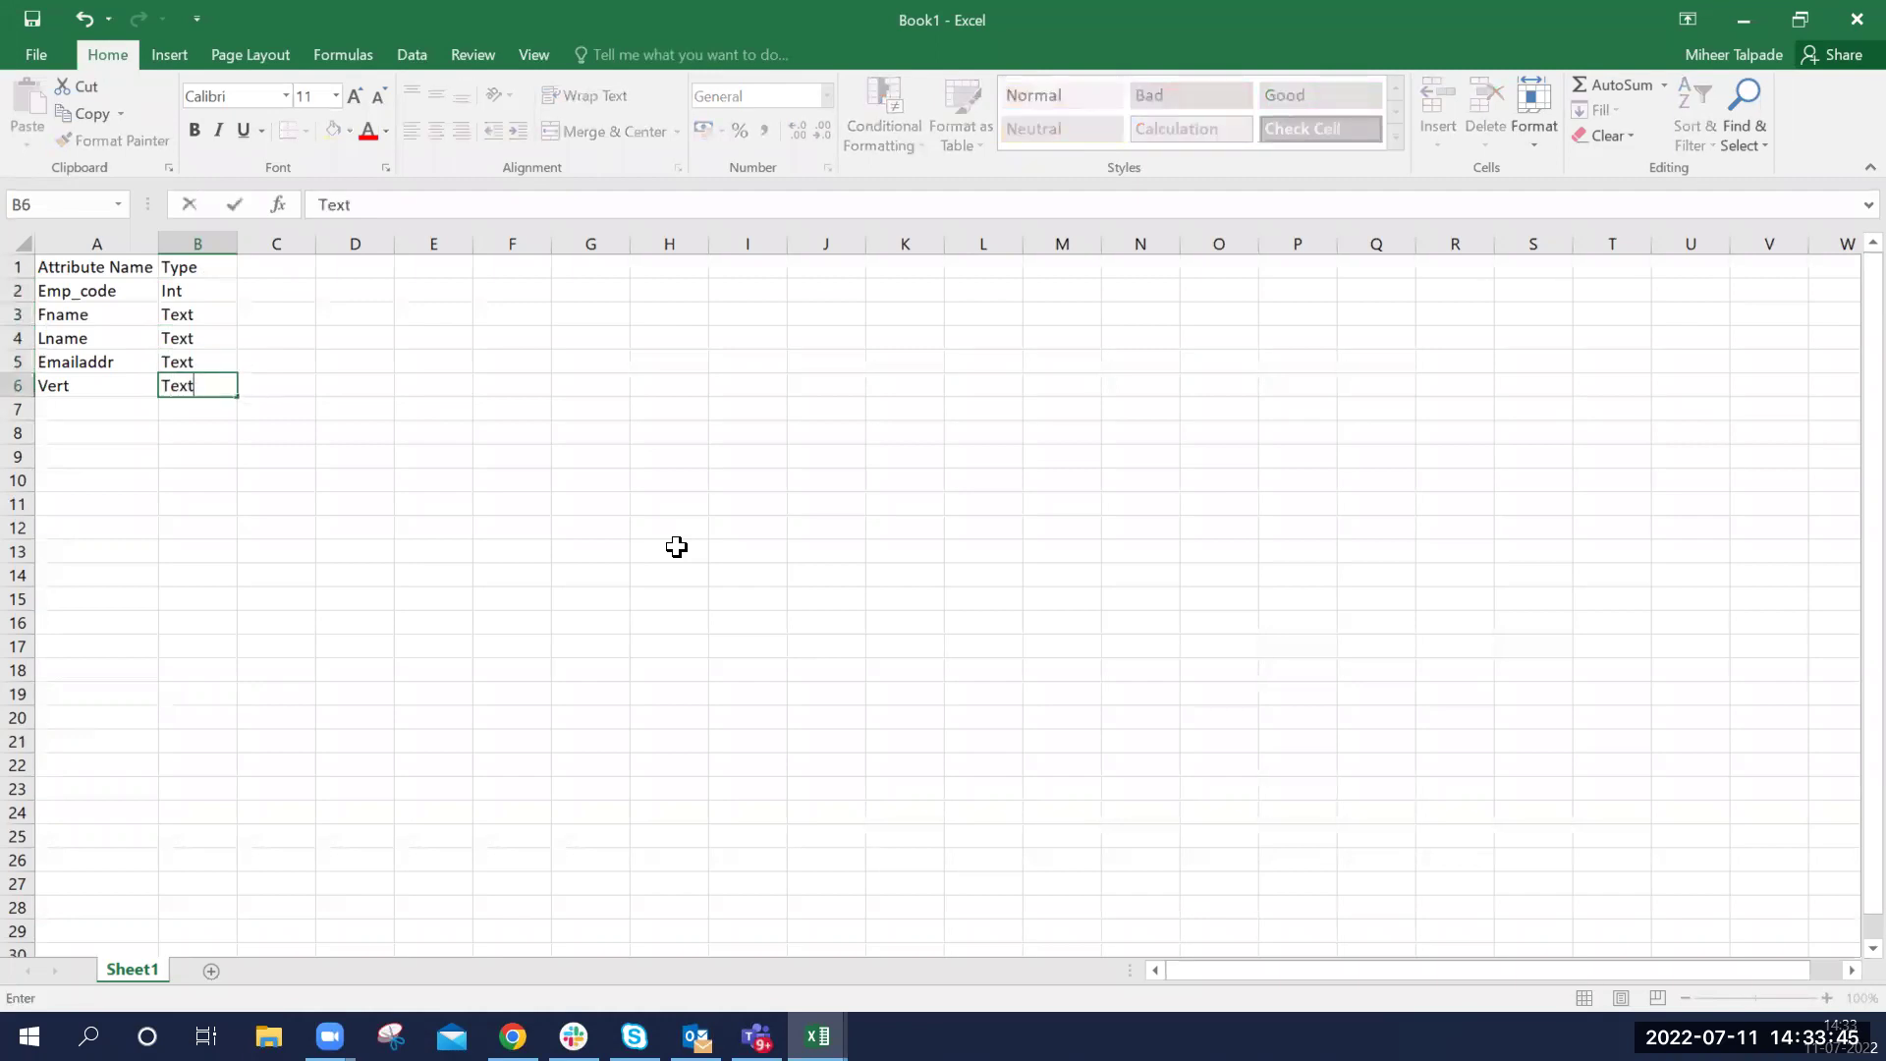
key(Return)
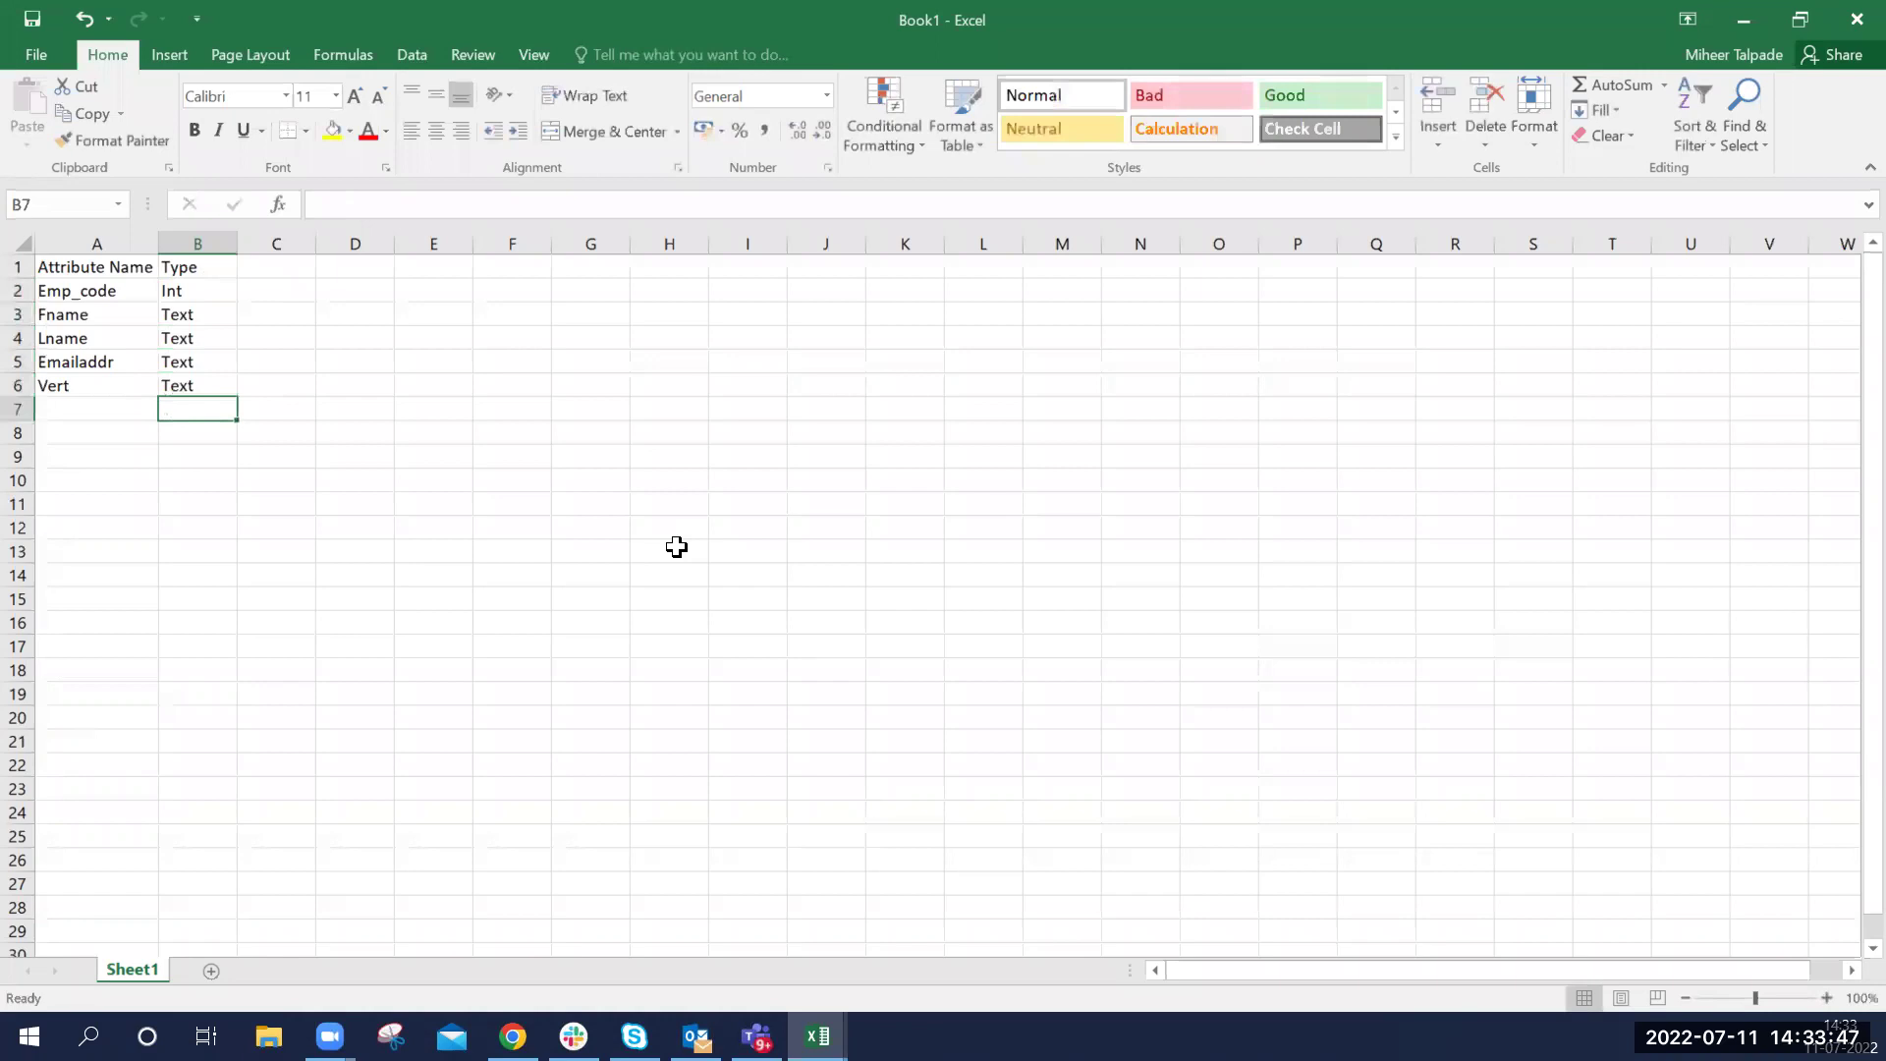
key(Left)
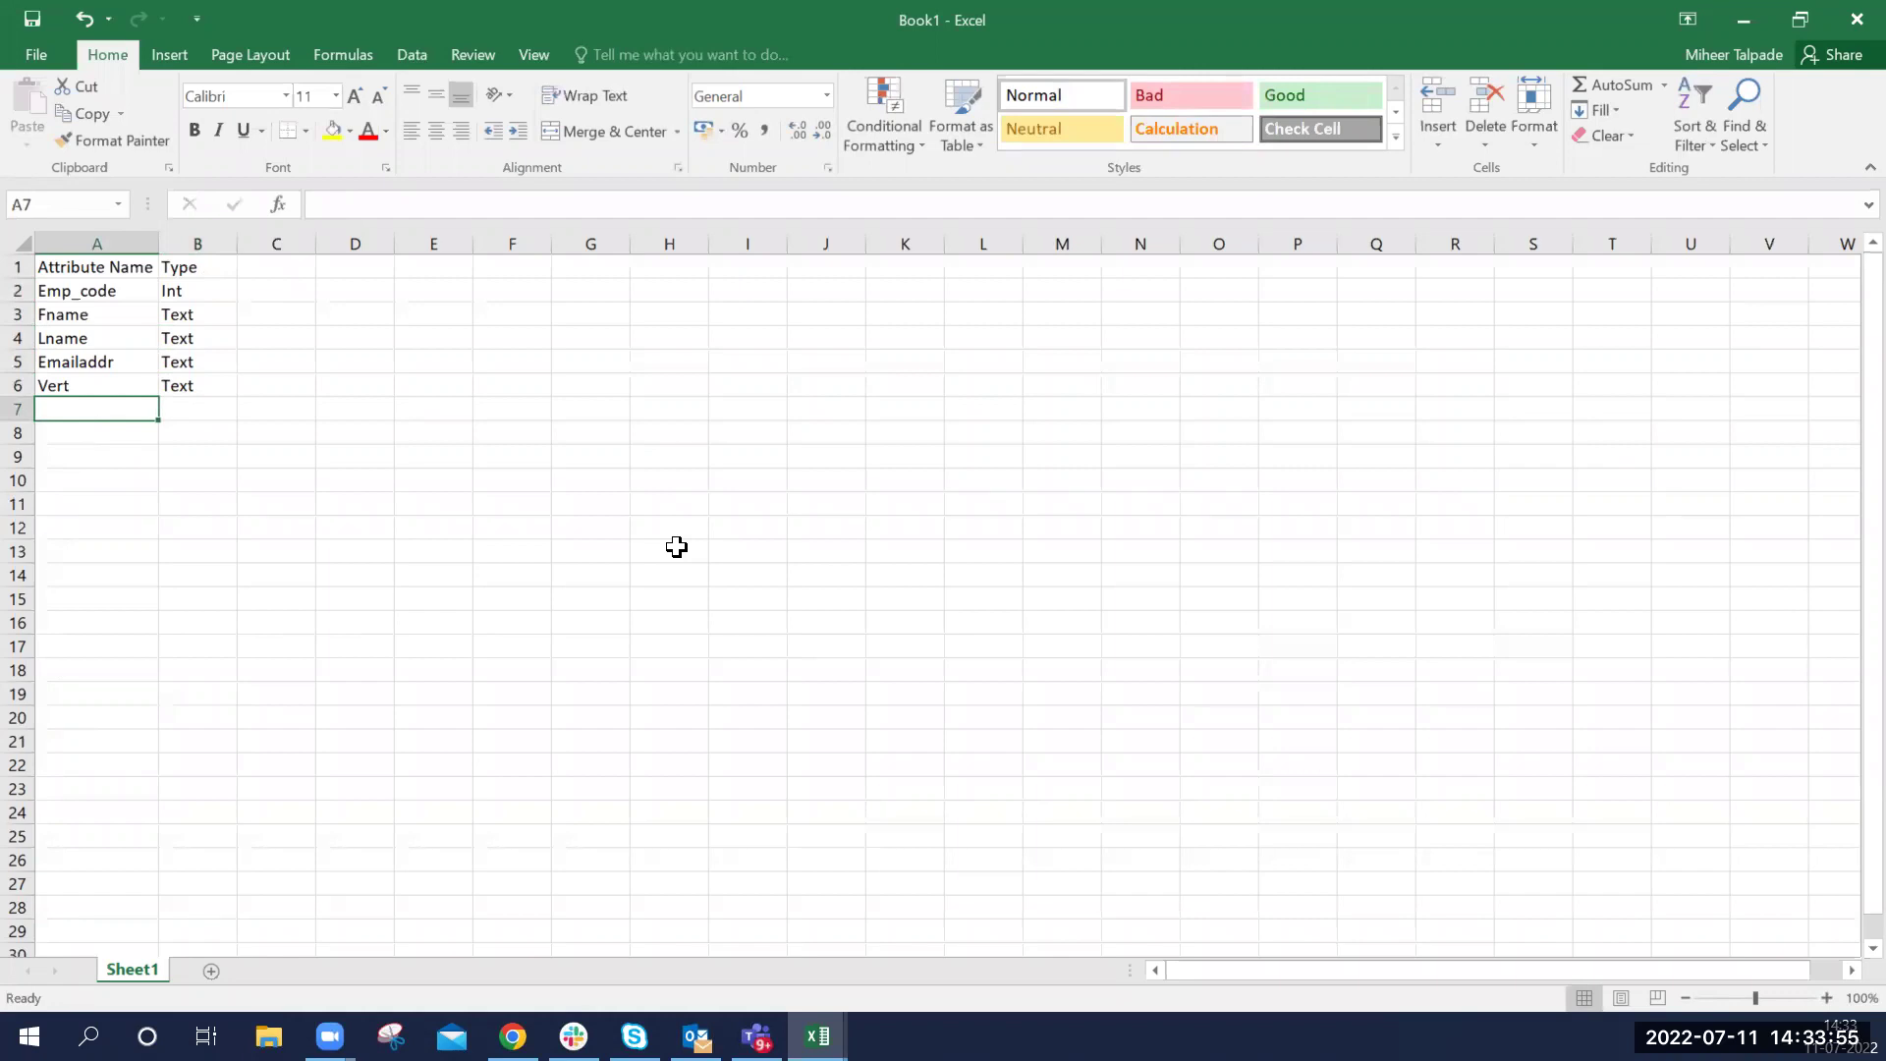
- Add Exemp as a new attribute name in A7
text(Exemp)
key(Return)
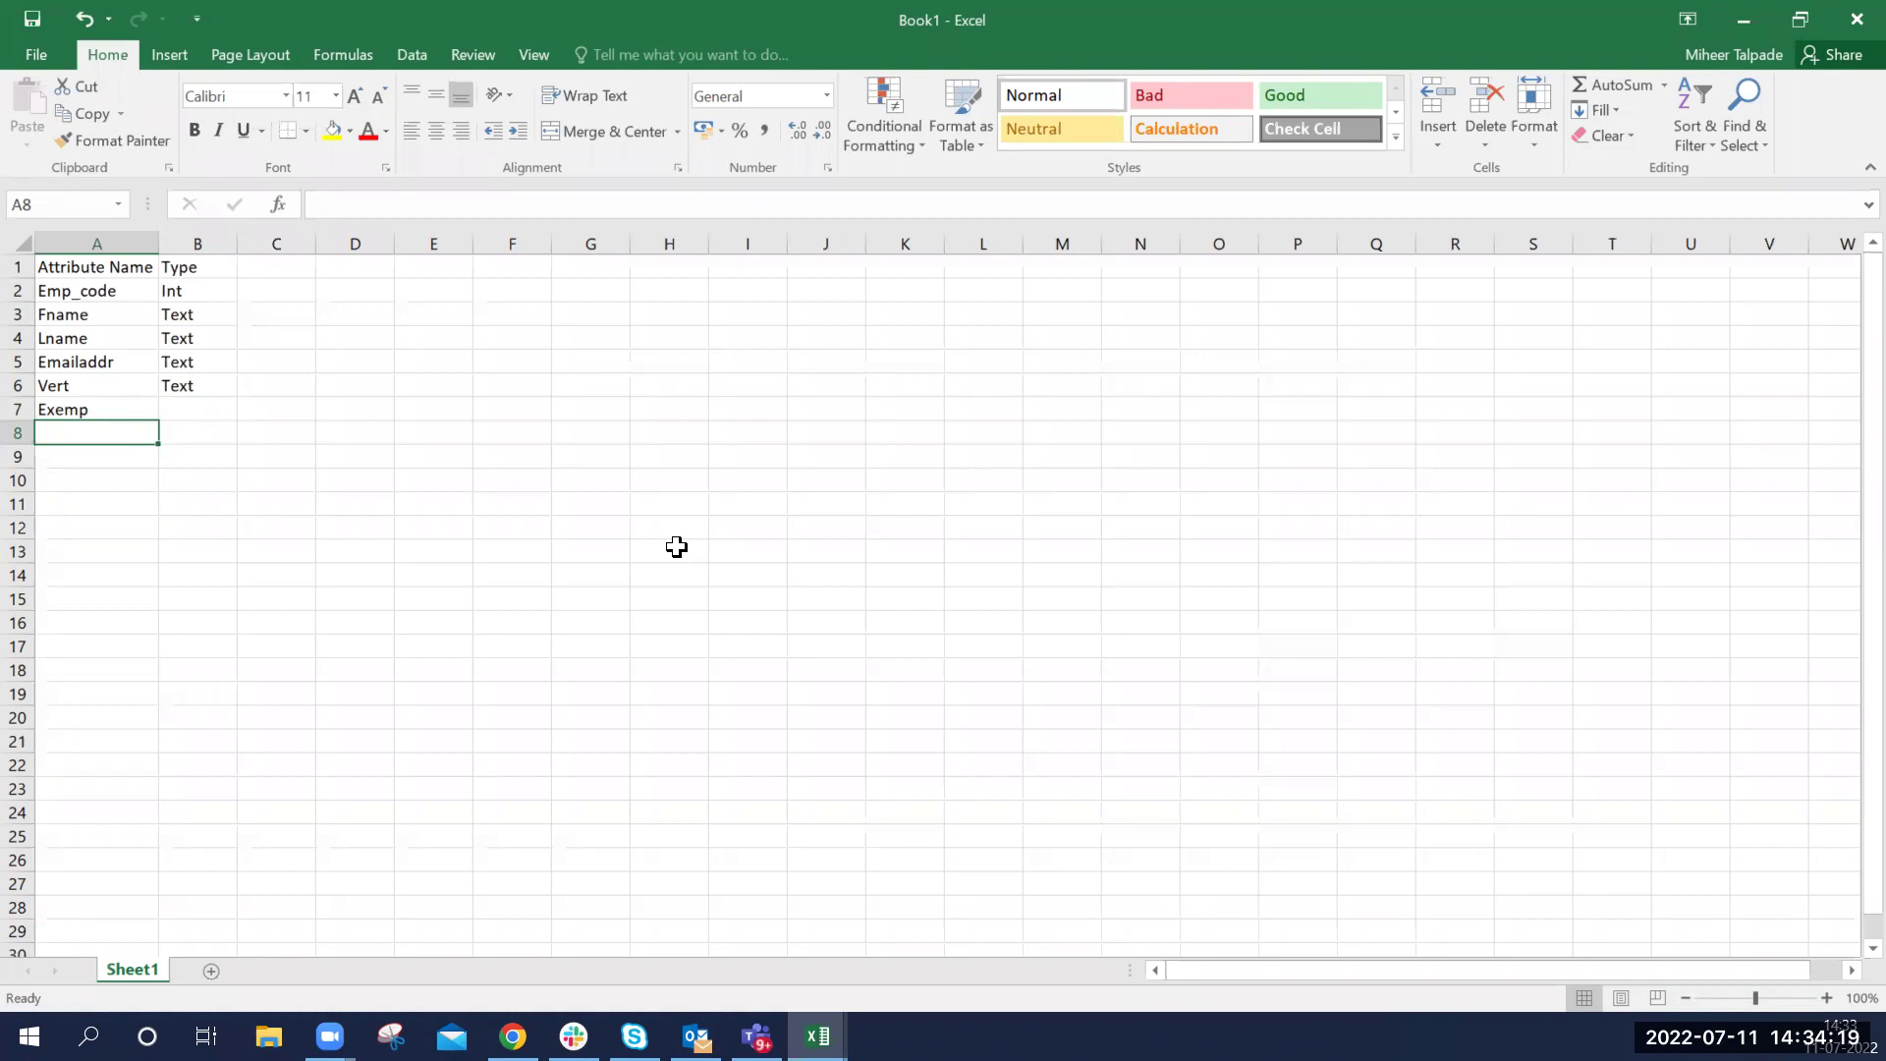
key(Up)
key(Right)
key(Left)
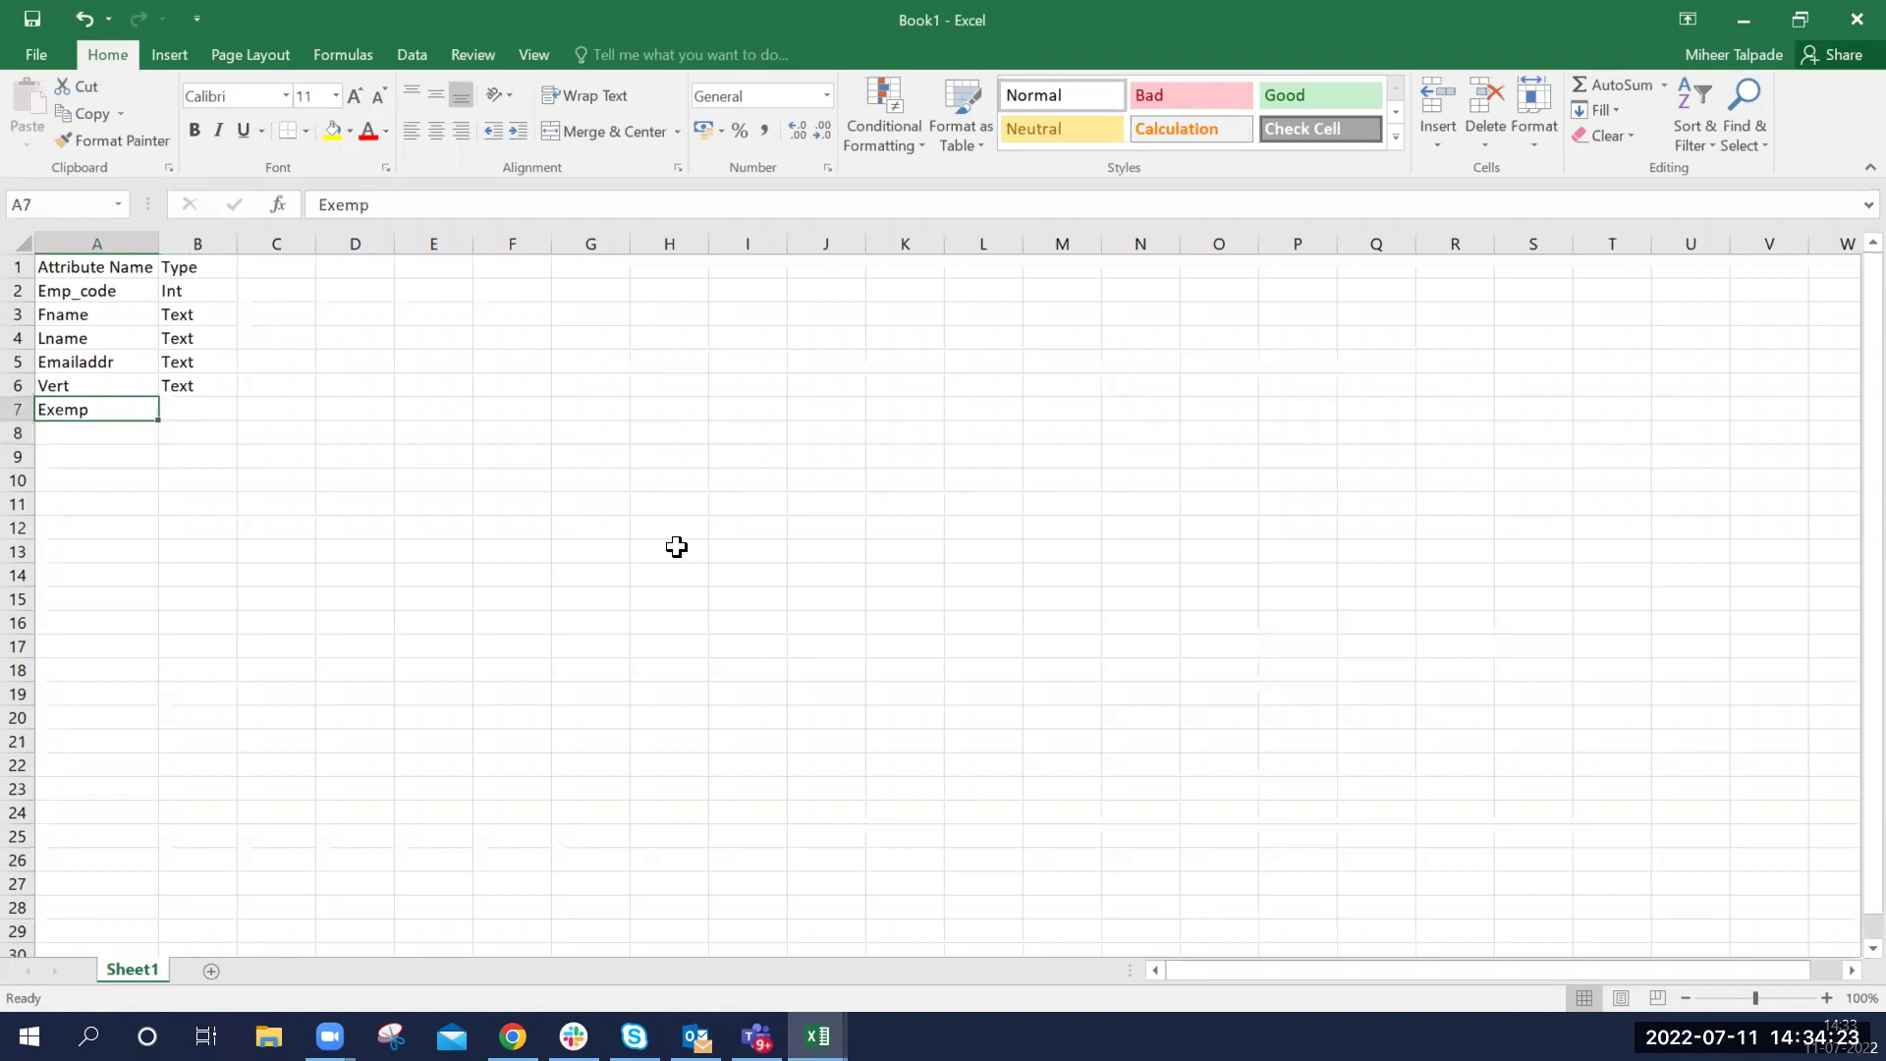
key(Right)
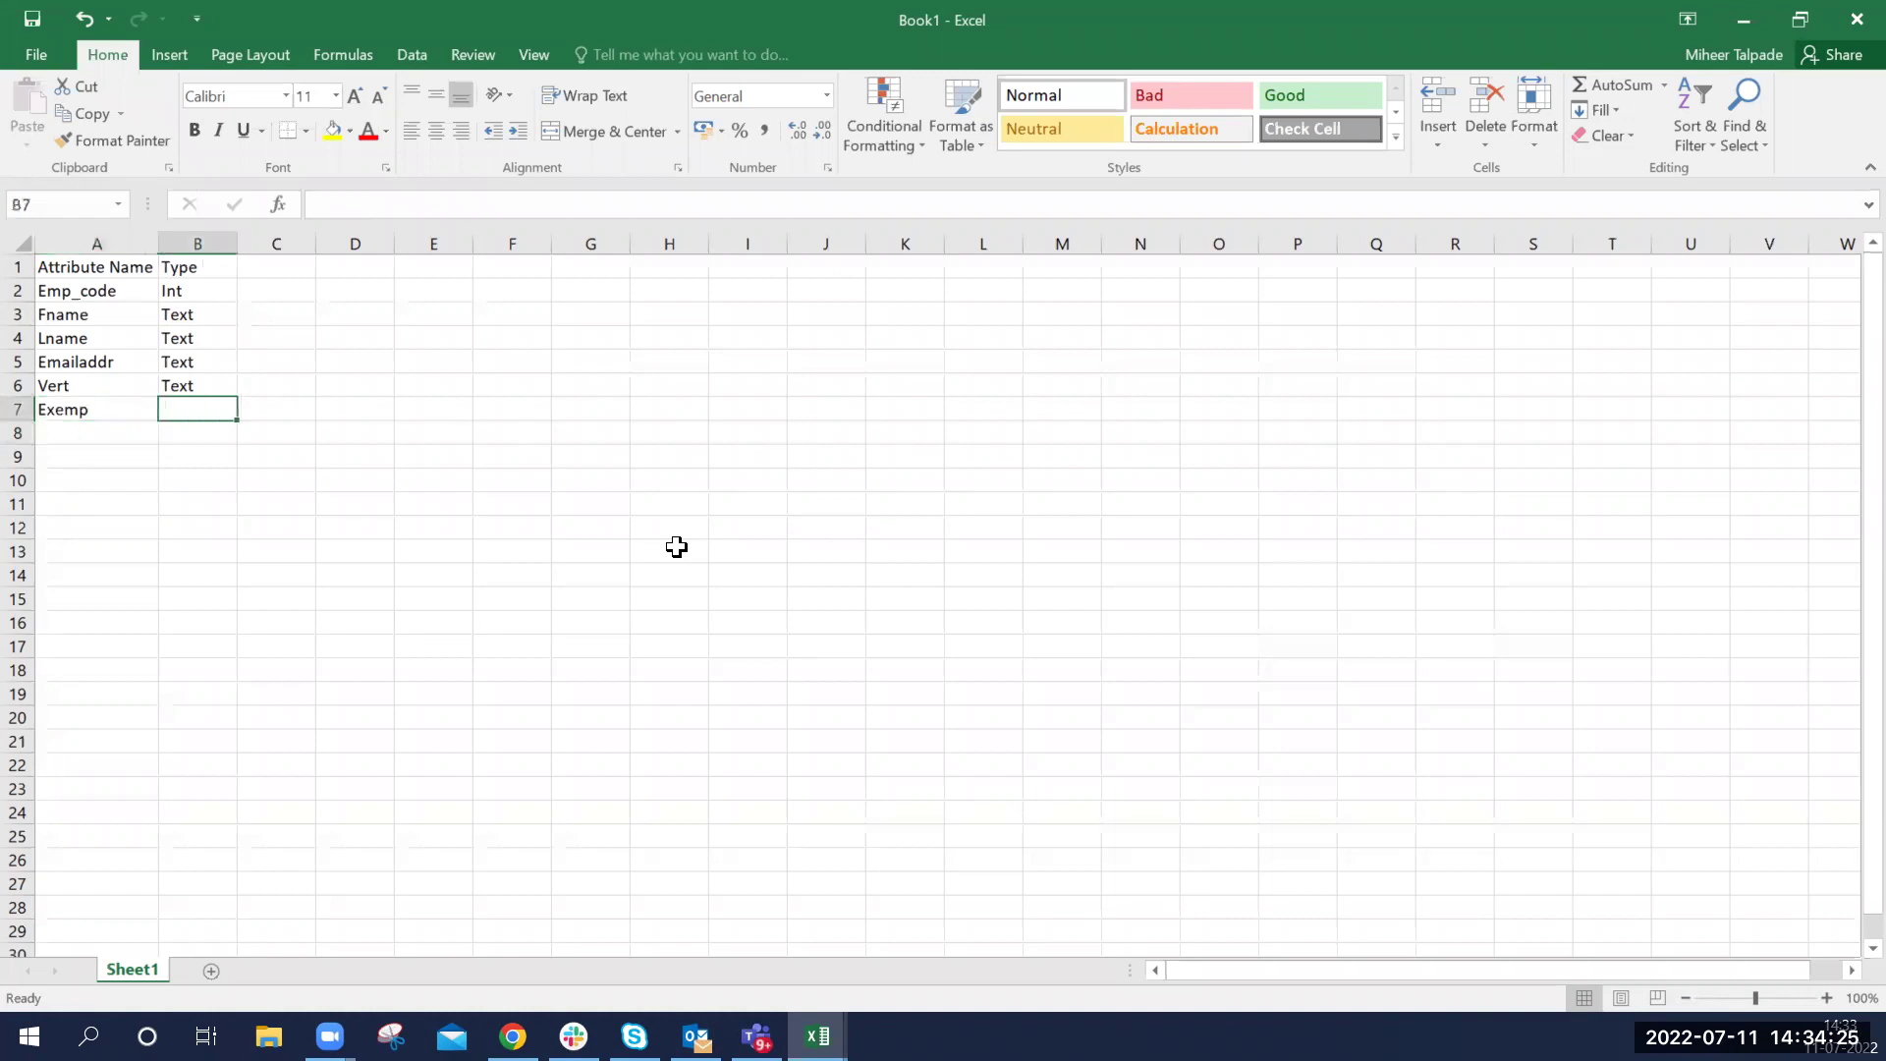
- Set Exemp's type to Boolean in B7
text(Boolean)
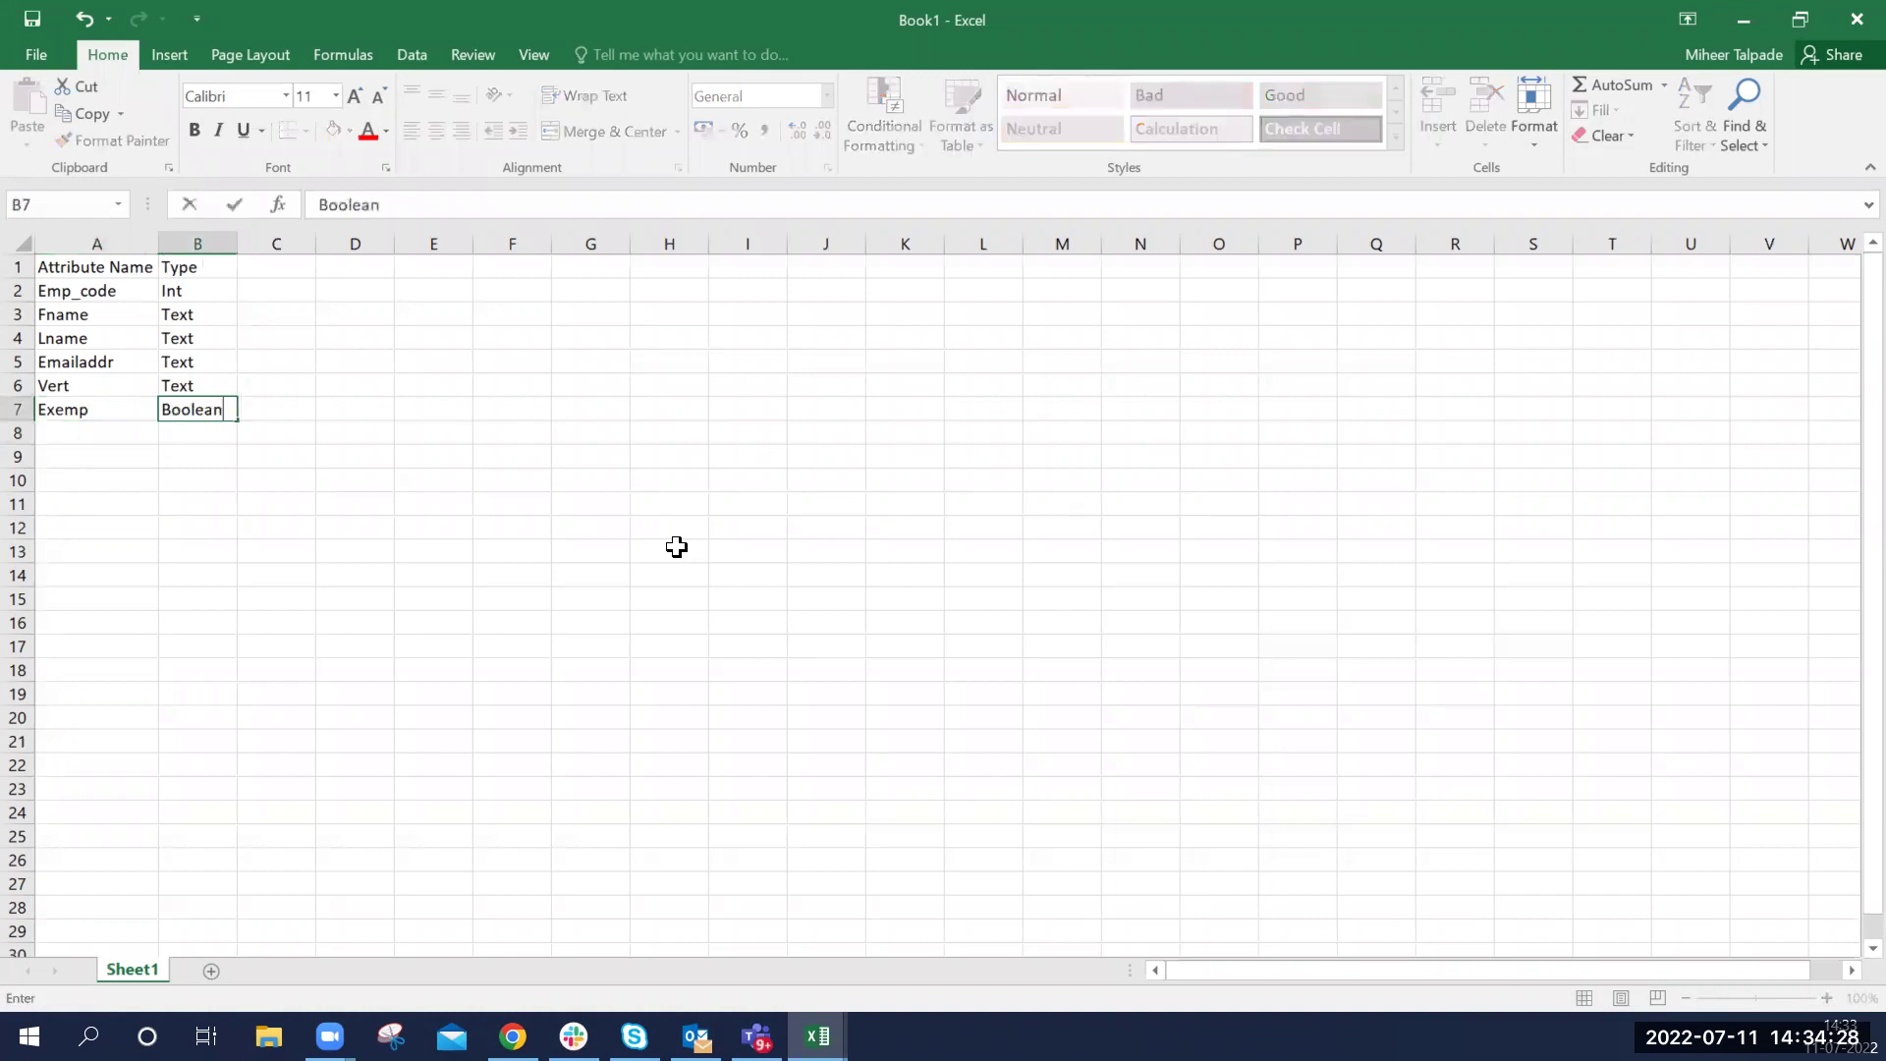
key(Return)
key(Up)
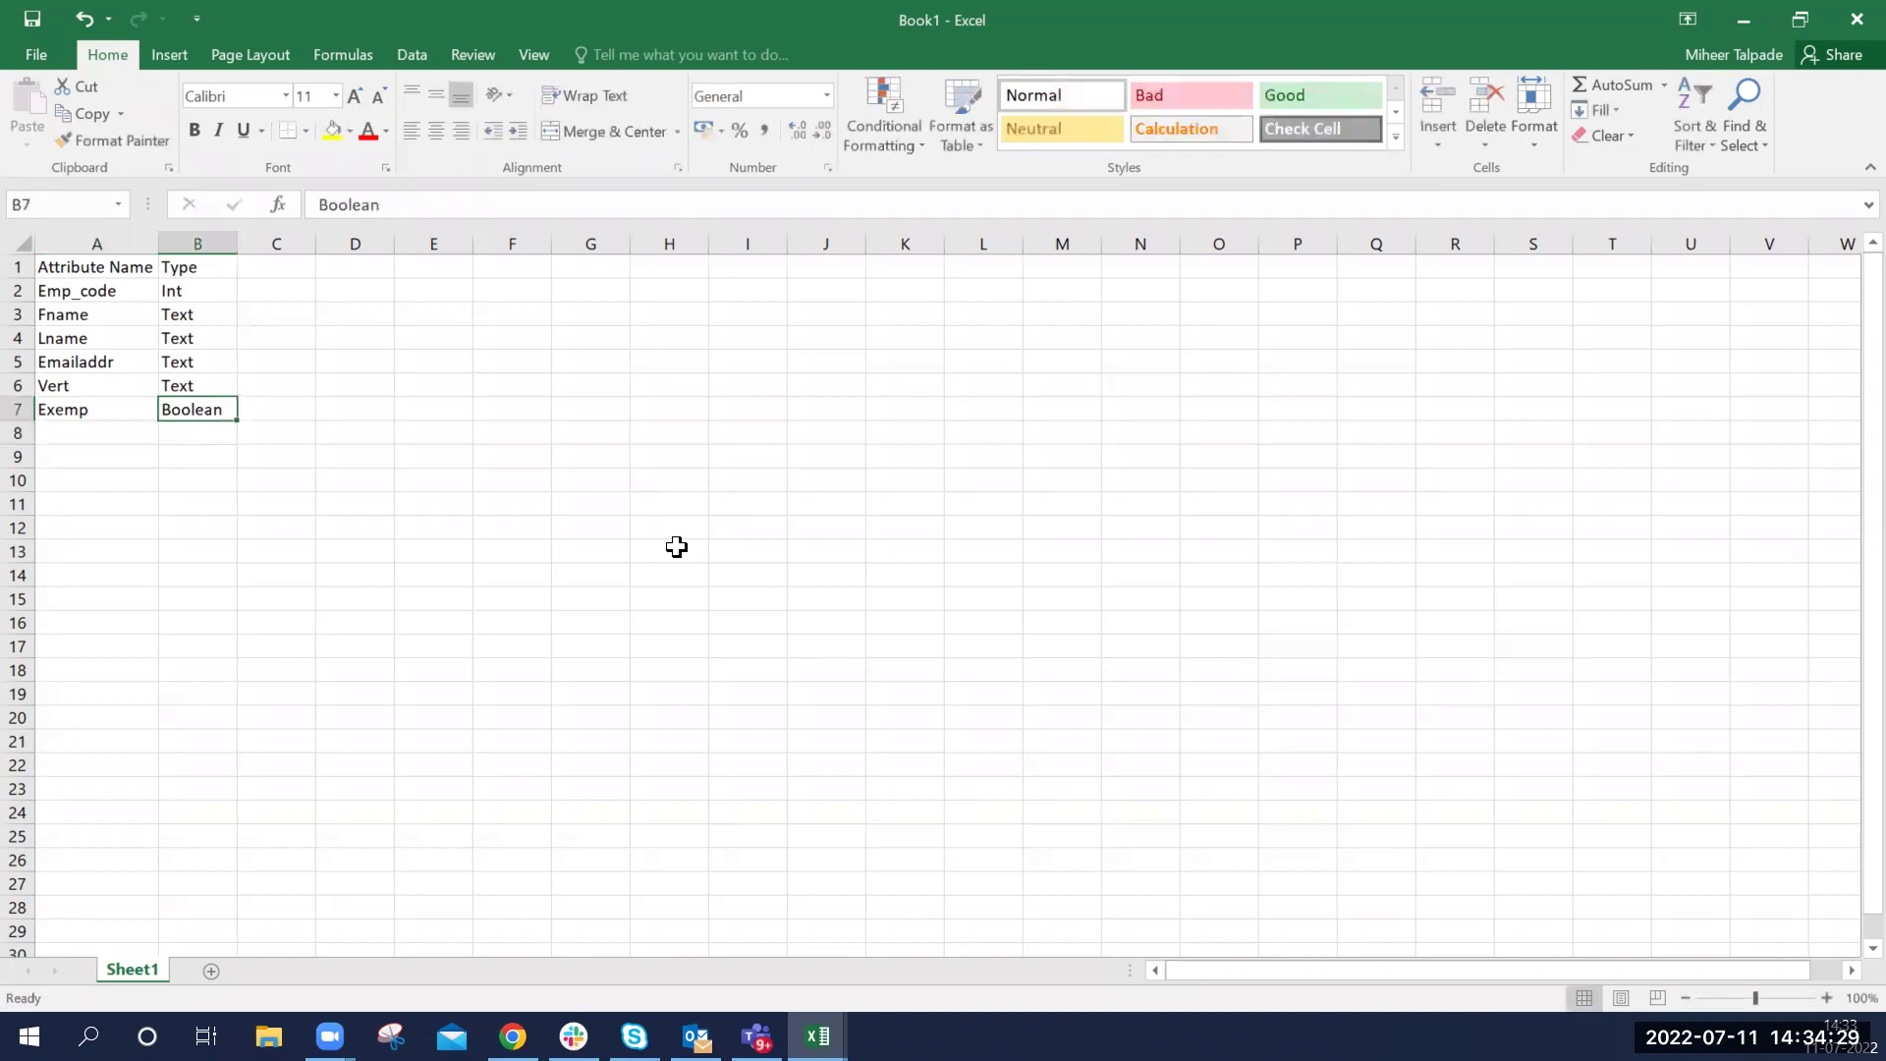
key(Up)
key(Up)
key(Up)
key(Up)
key(Up)
key(Up)
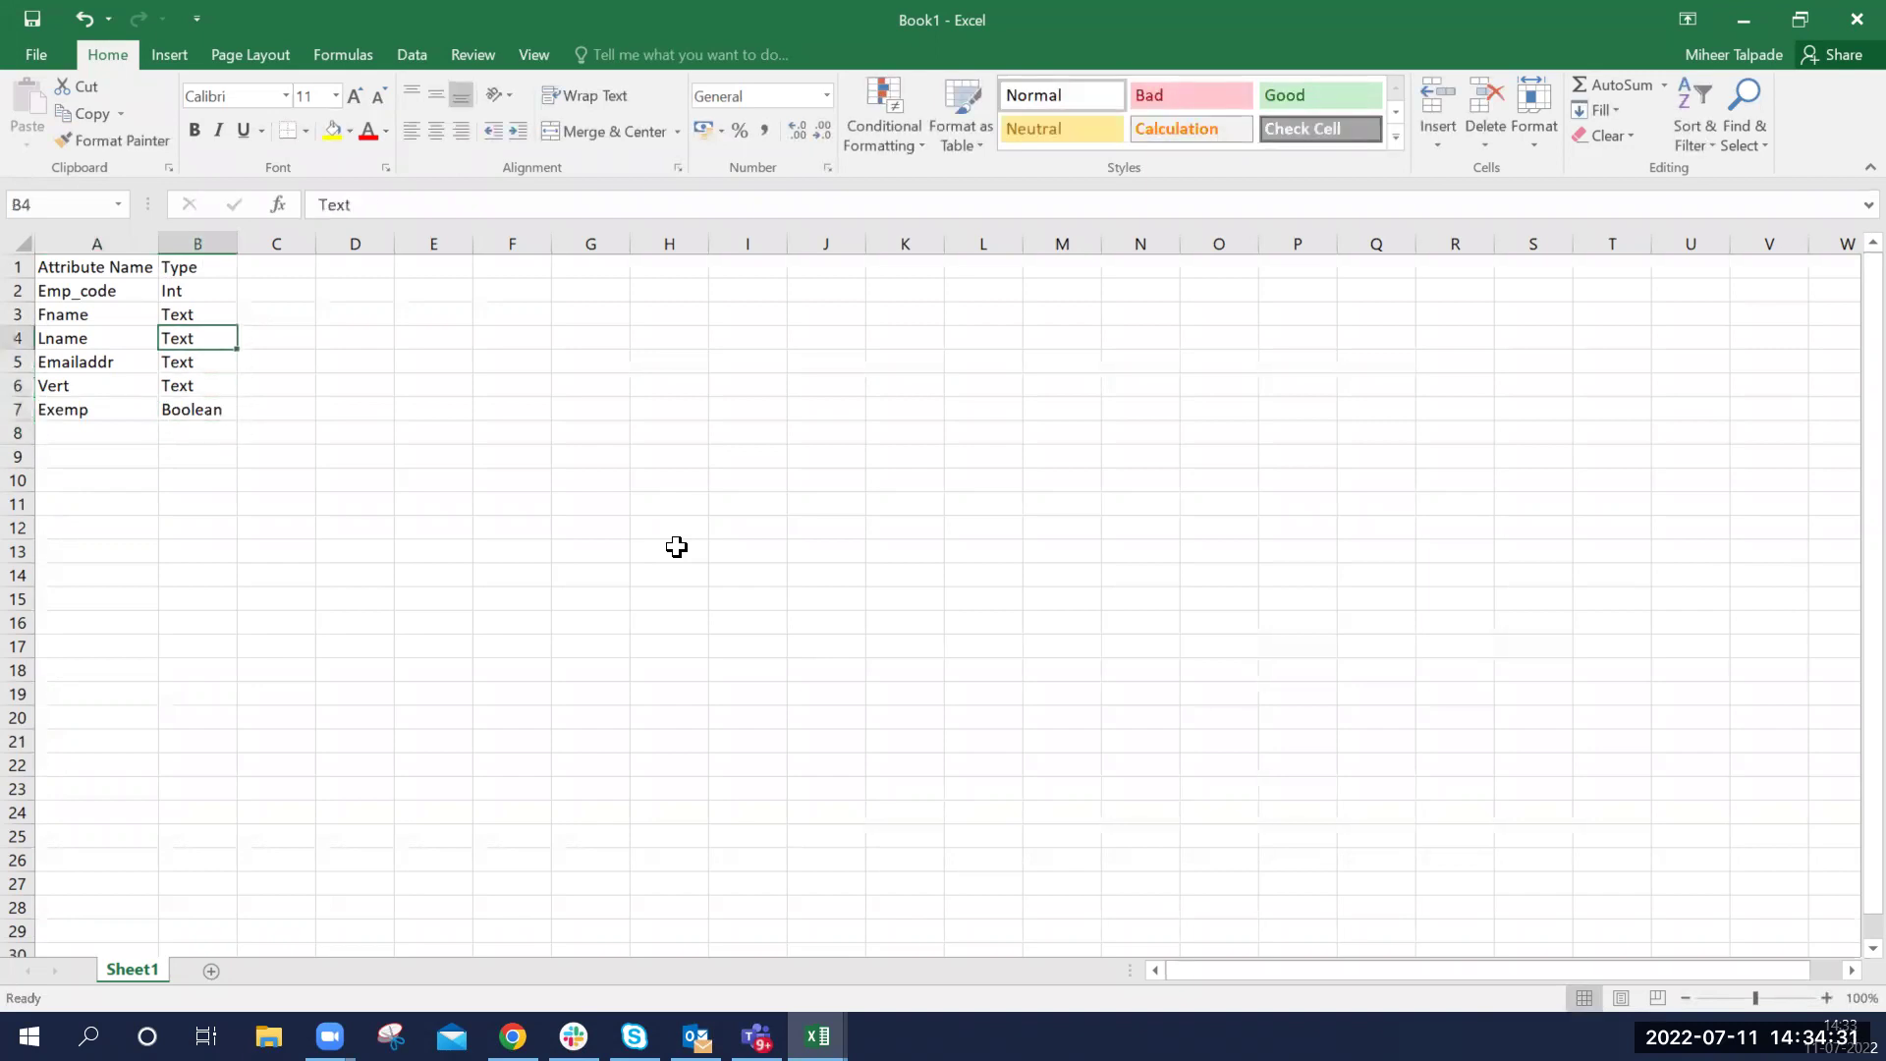
key(Down)
key(Down)
key(Down)
key(Down)
key(Down)
key(Down)
key(Down)
key(Up)
key(Up)
key(Up)
key(Up)
key(Up)
key(Up)
key(Up)
- Add a 'Keys' header in C1 and mark Emp_code as a key with Yes
key(Right)
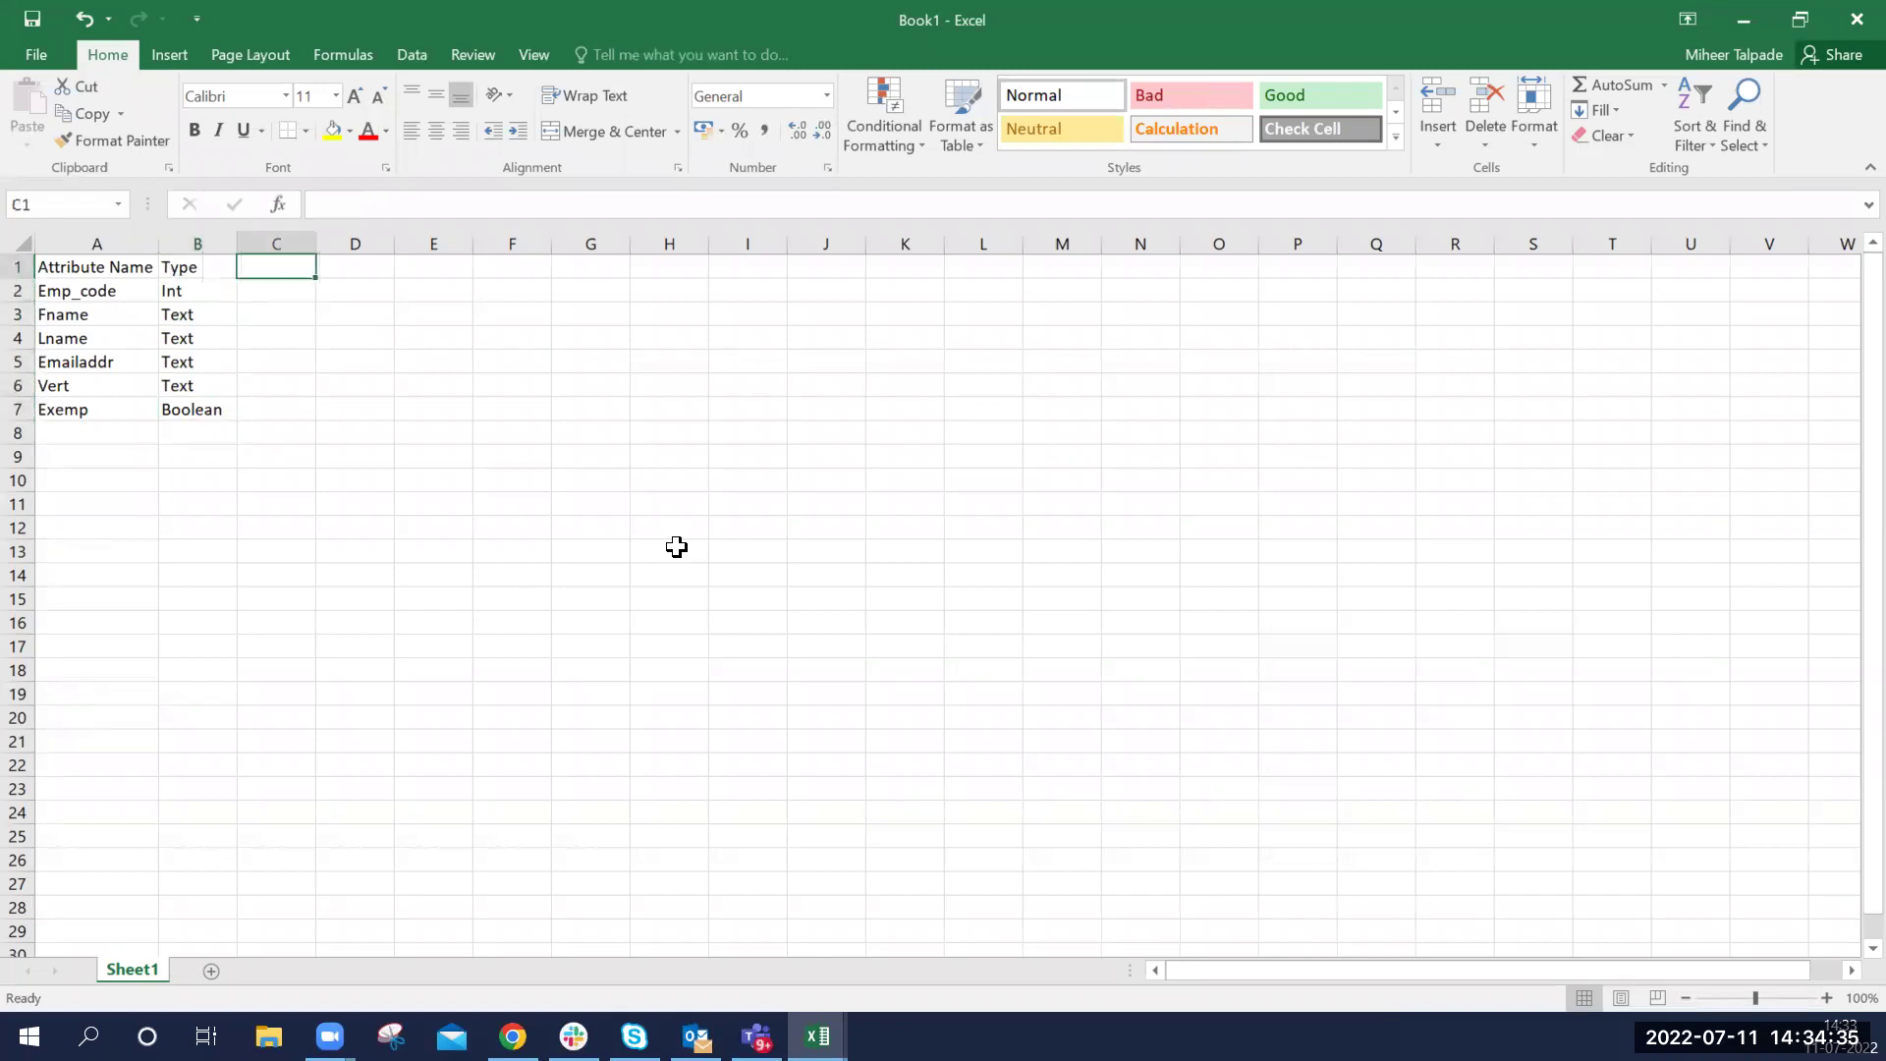
text(Keys)
key(Return)
key(Up)
key(Return)
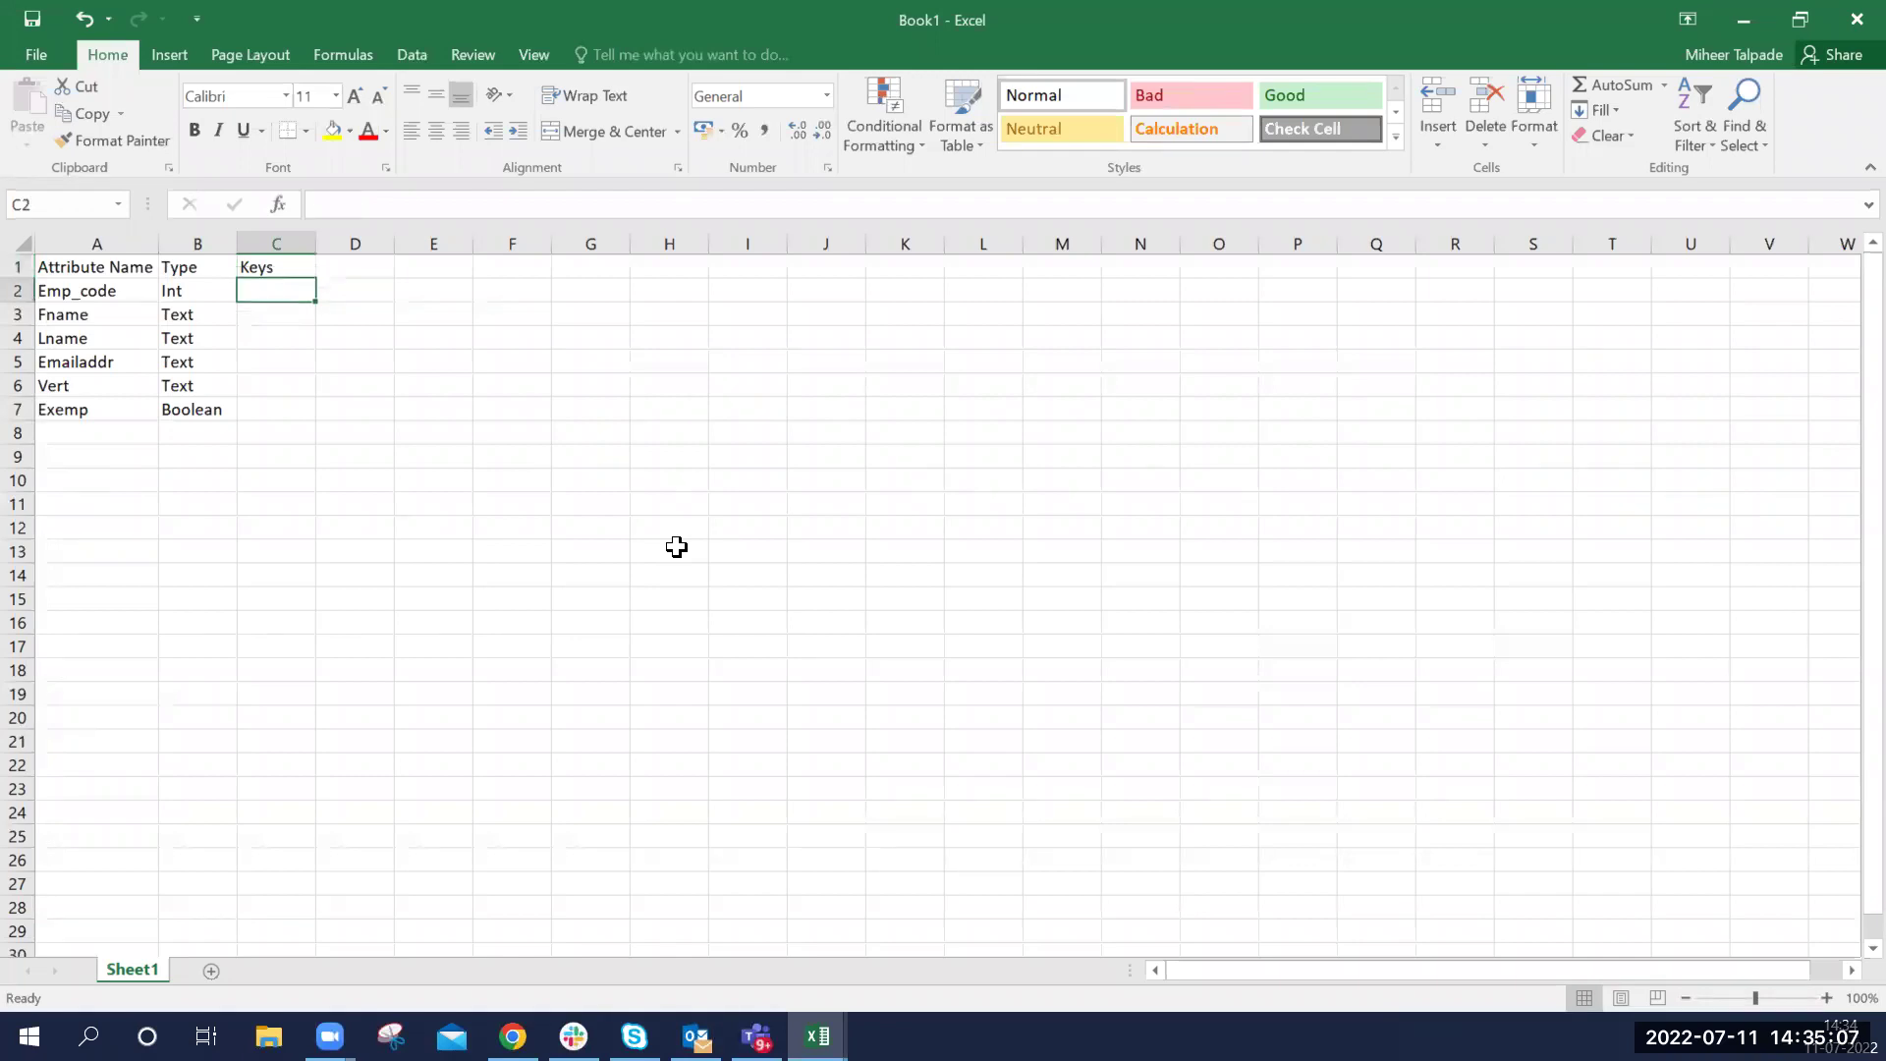
text(Yes)
key(Return)
- Mark Emailaddr with Yes in the Keys column and review the remaining key cells
key(Down)
key(Down)
key(Down)
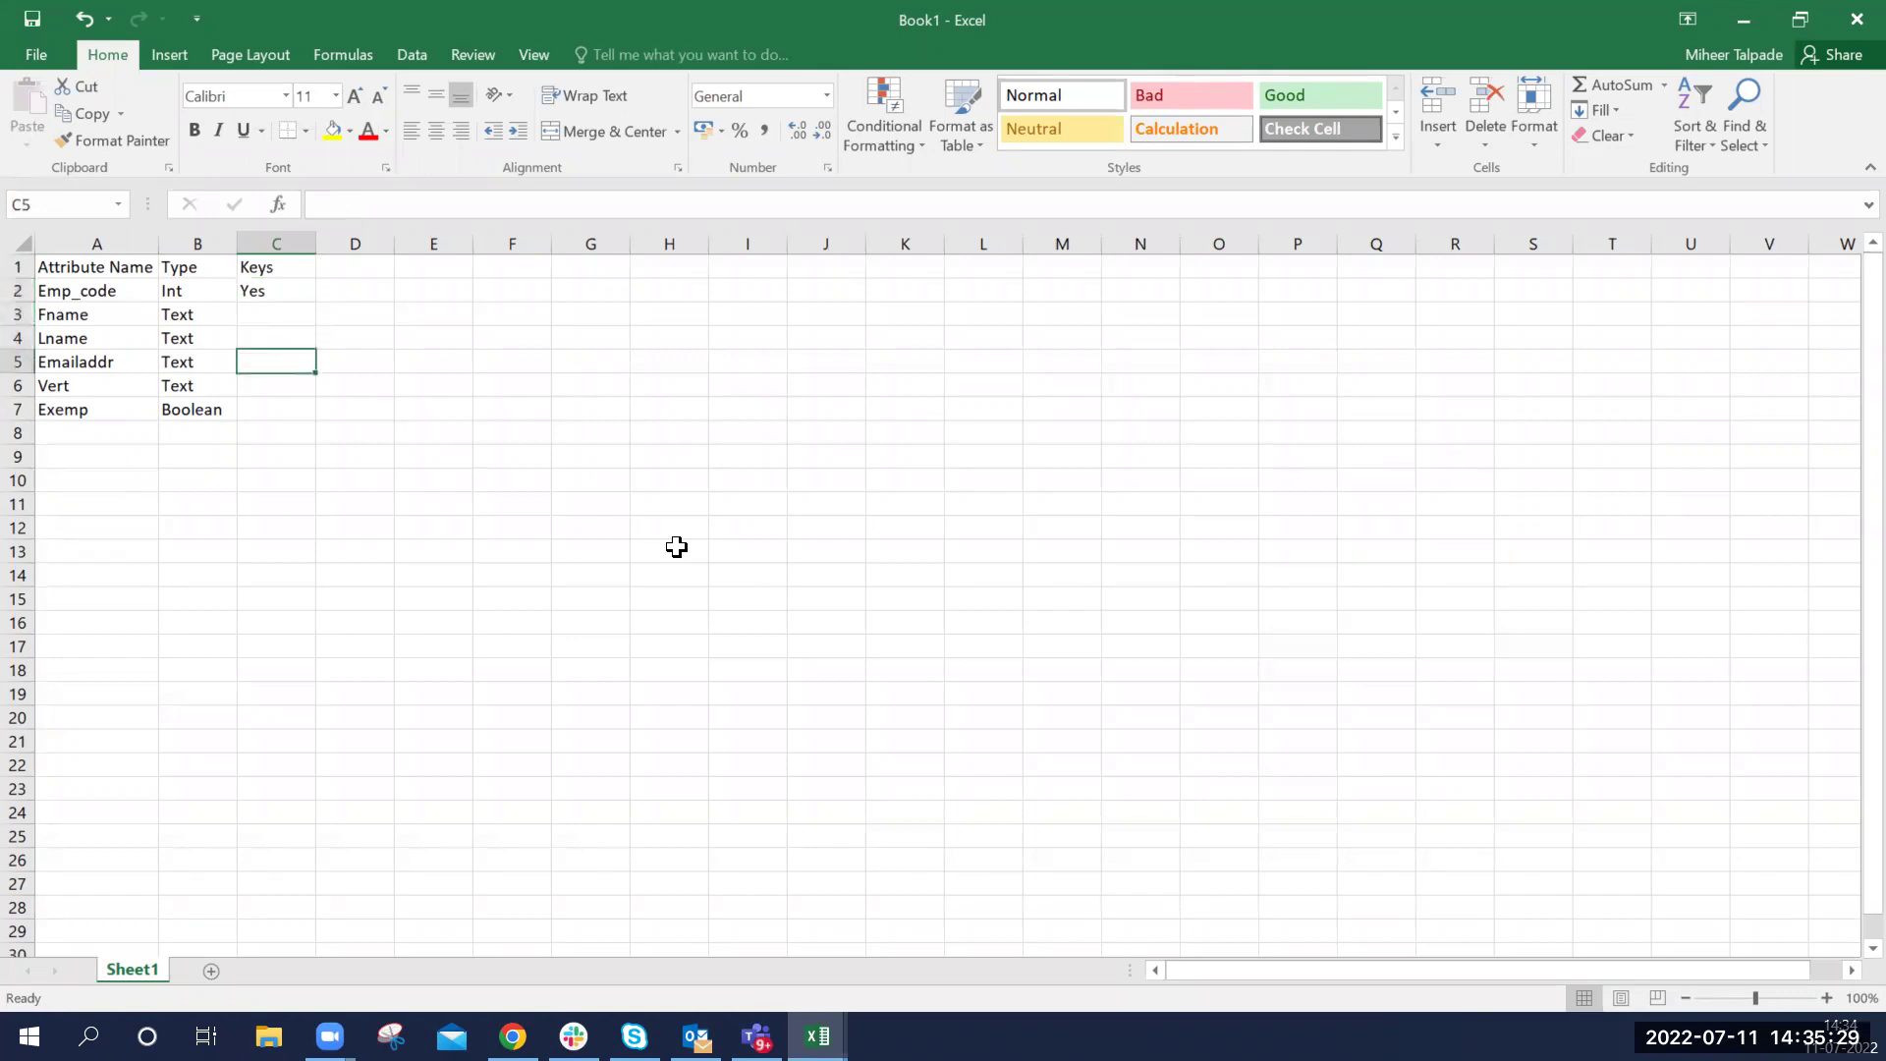
text(Yes)
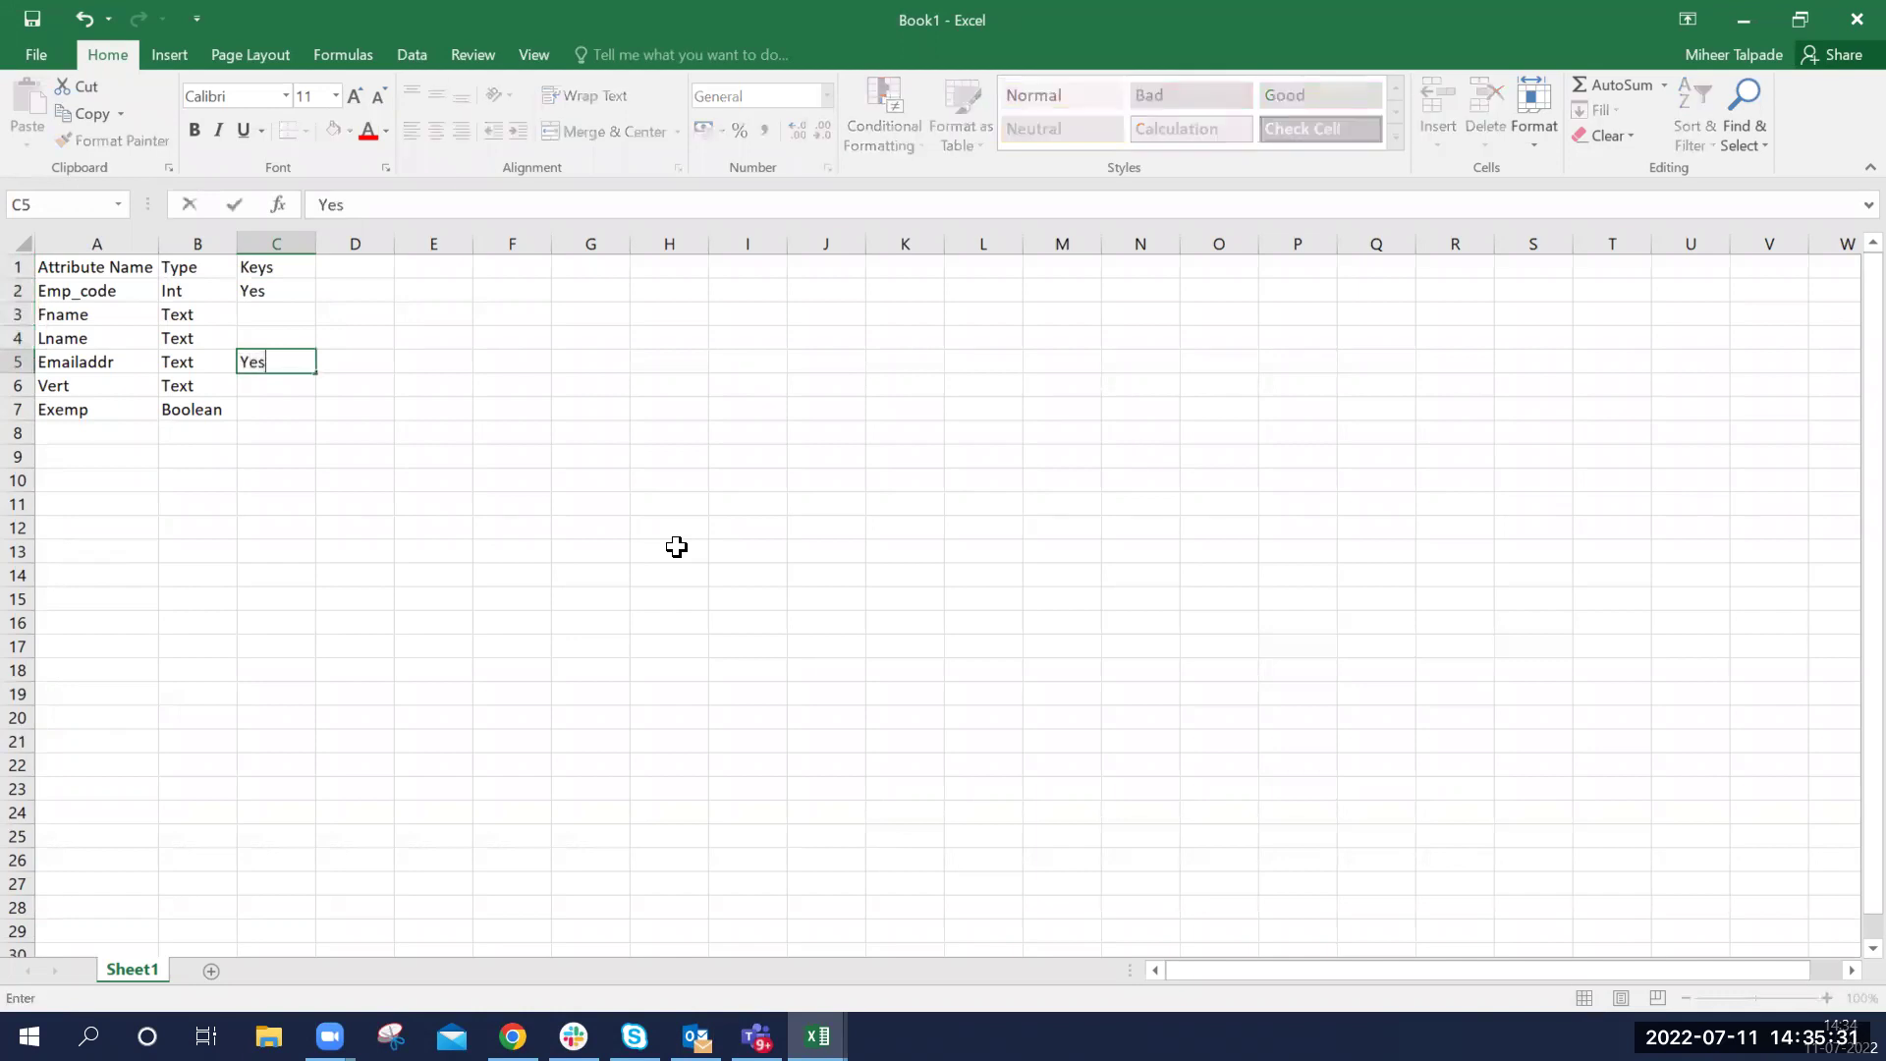
key(ctrl+Return)
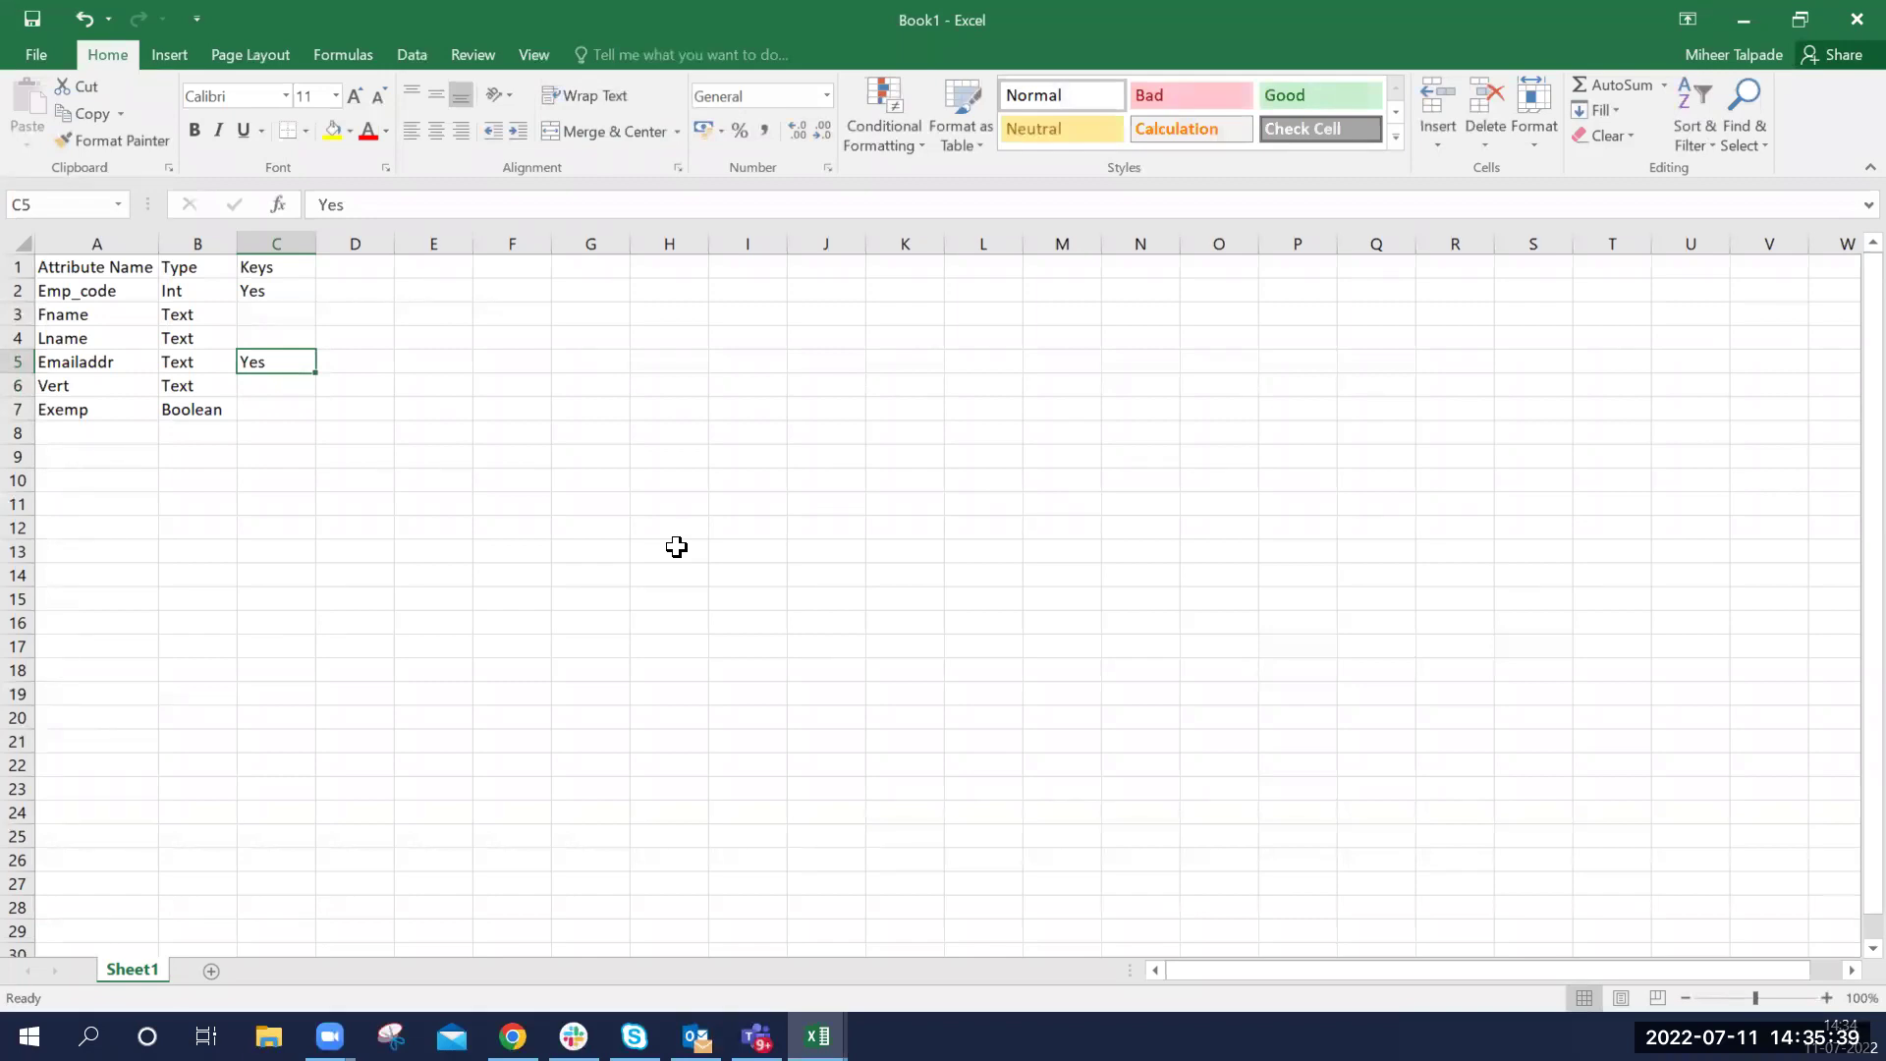
key(Up)
key(Up)
key(Down)
key(Up)
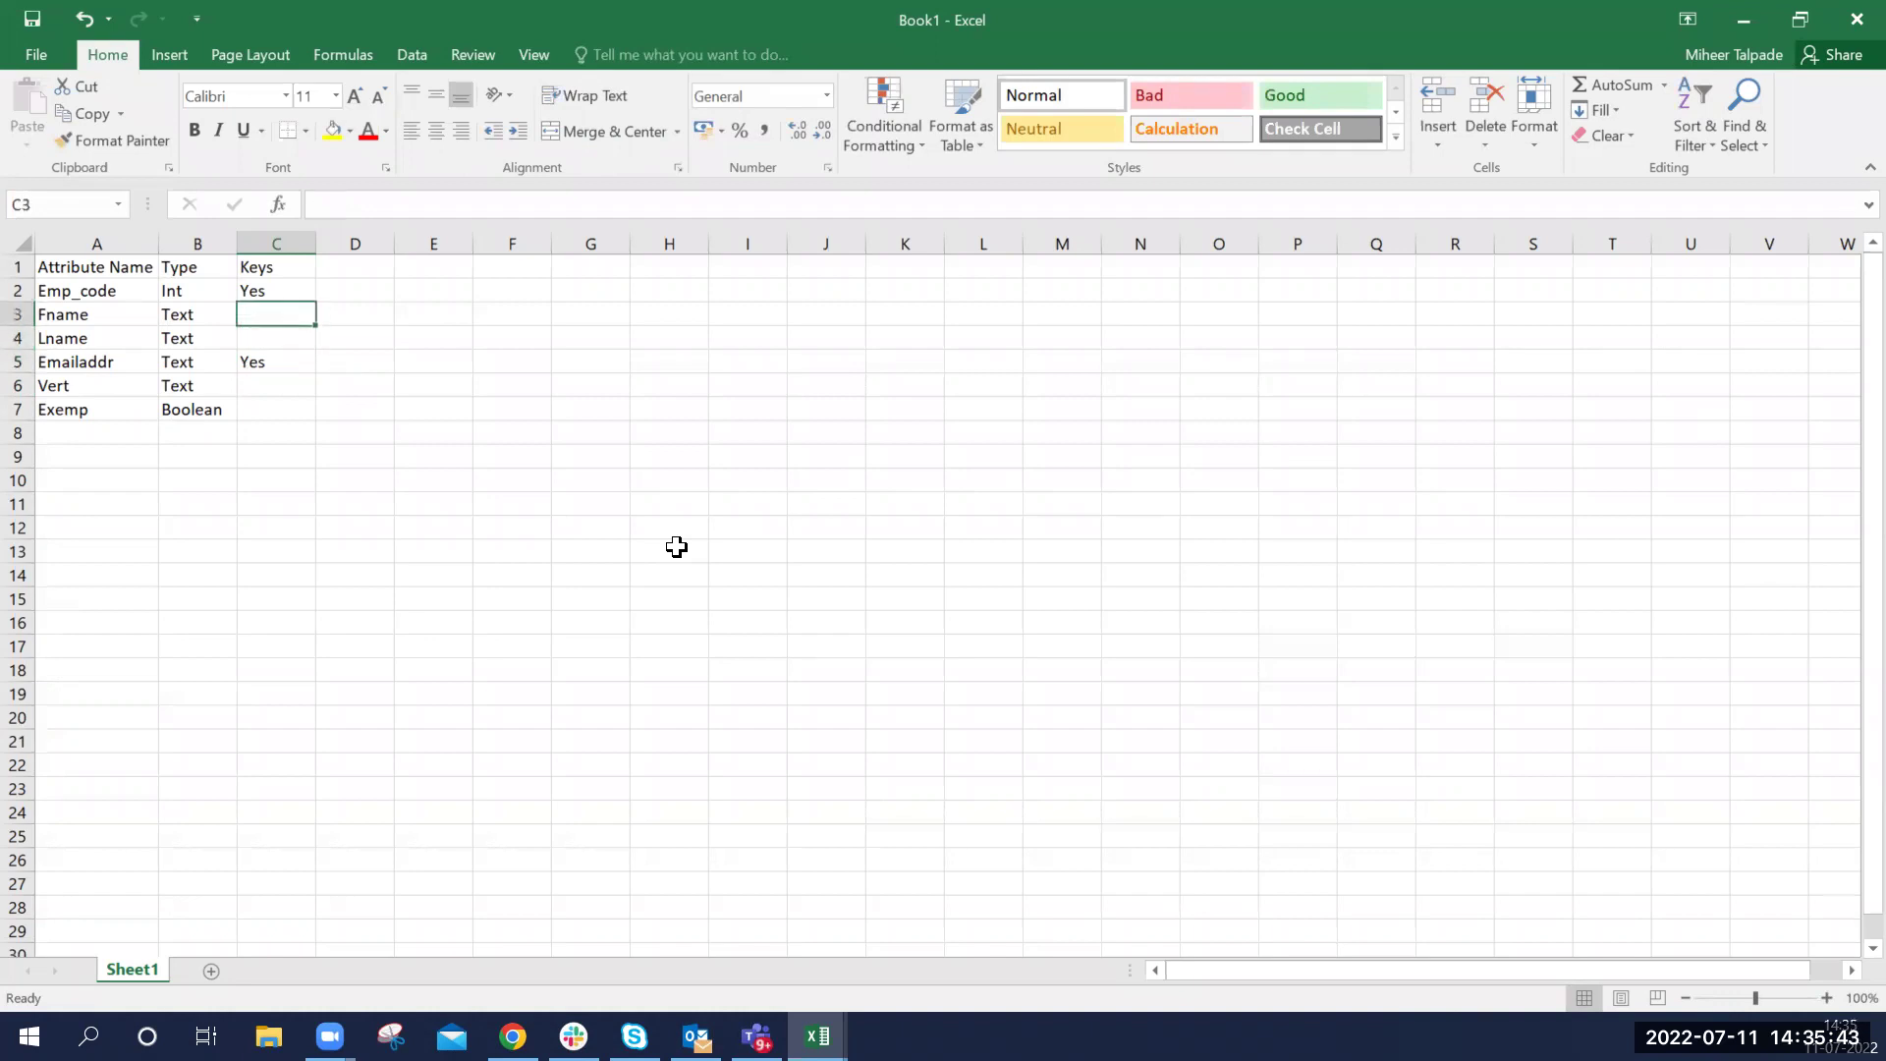
key(Down)
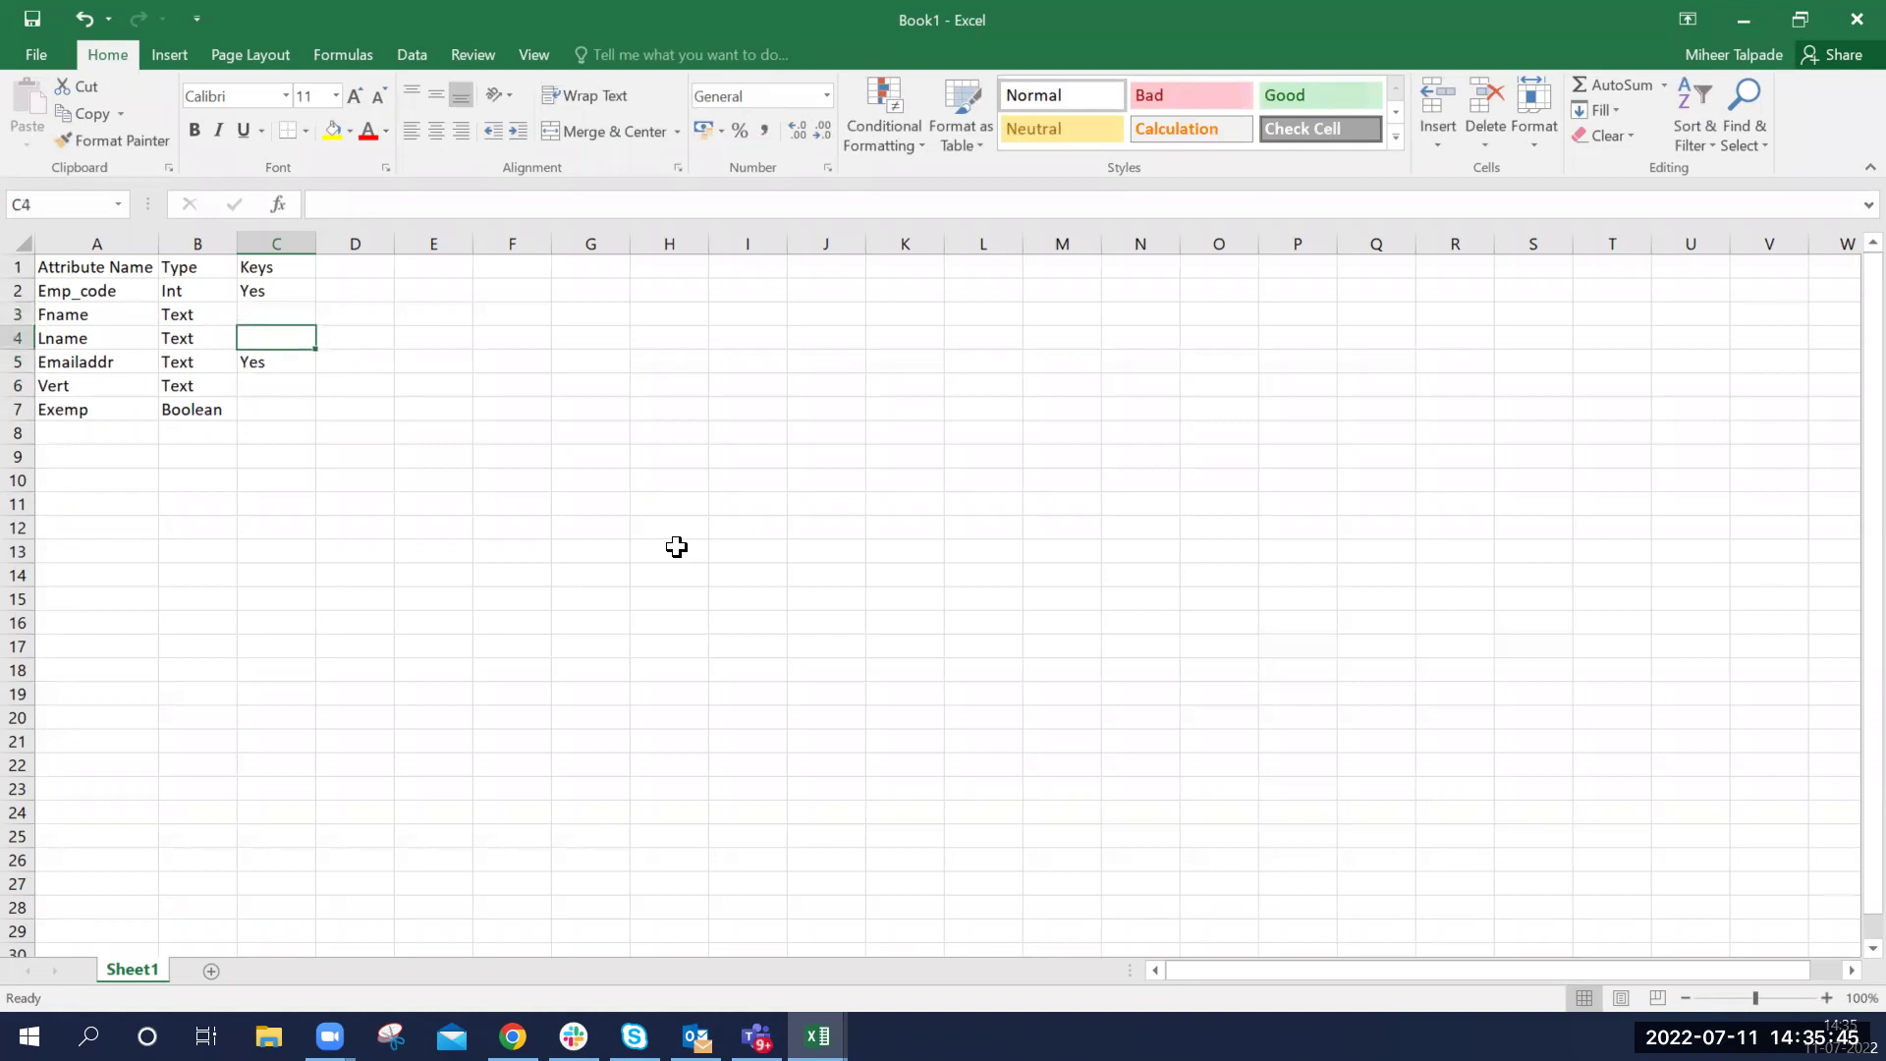
key(Down)
key(Down)
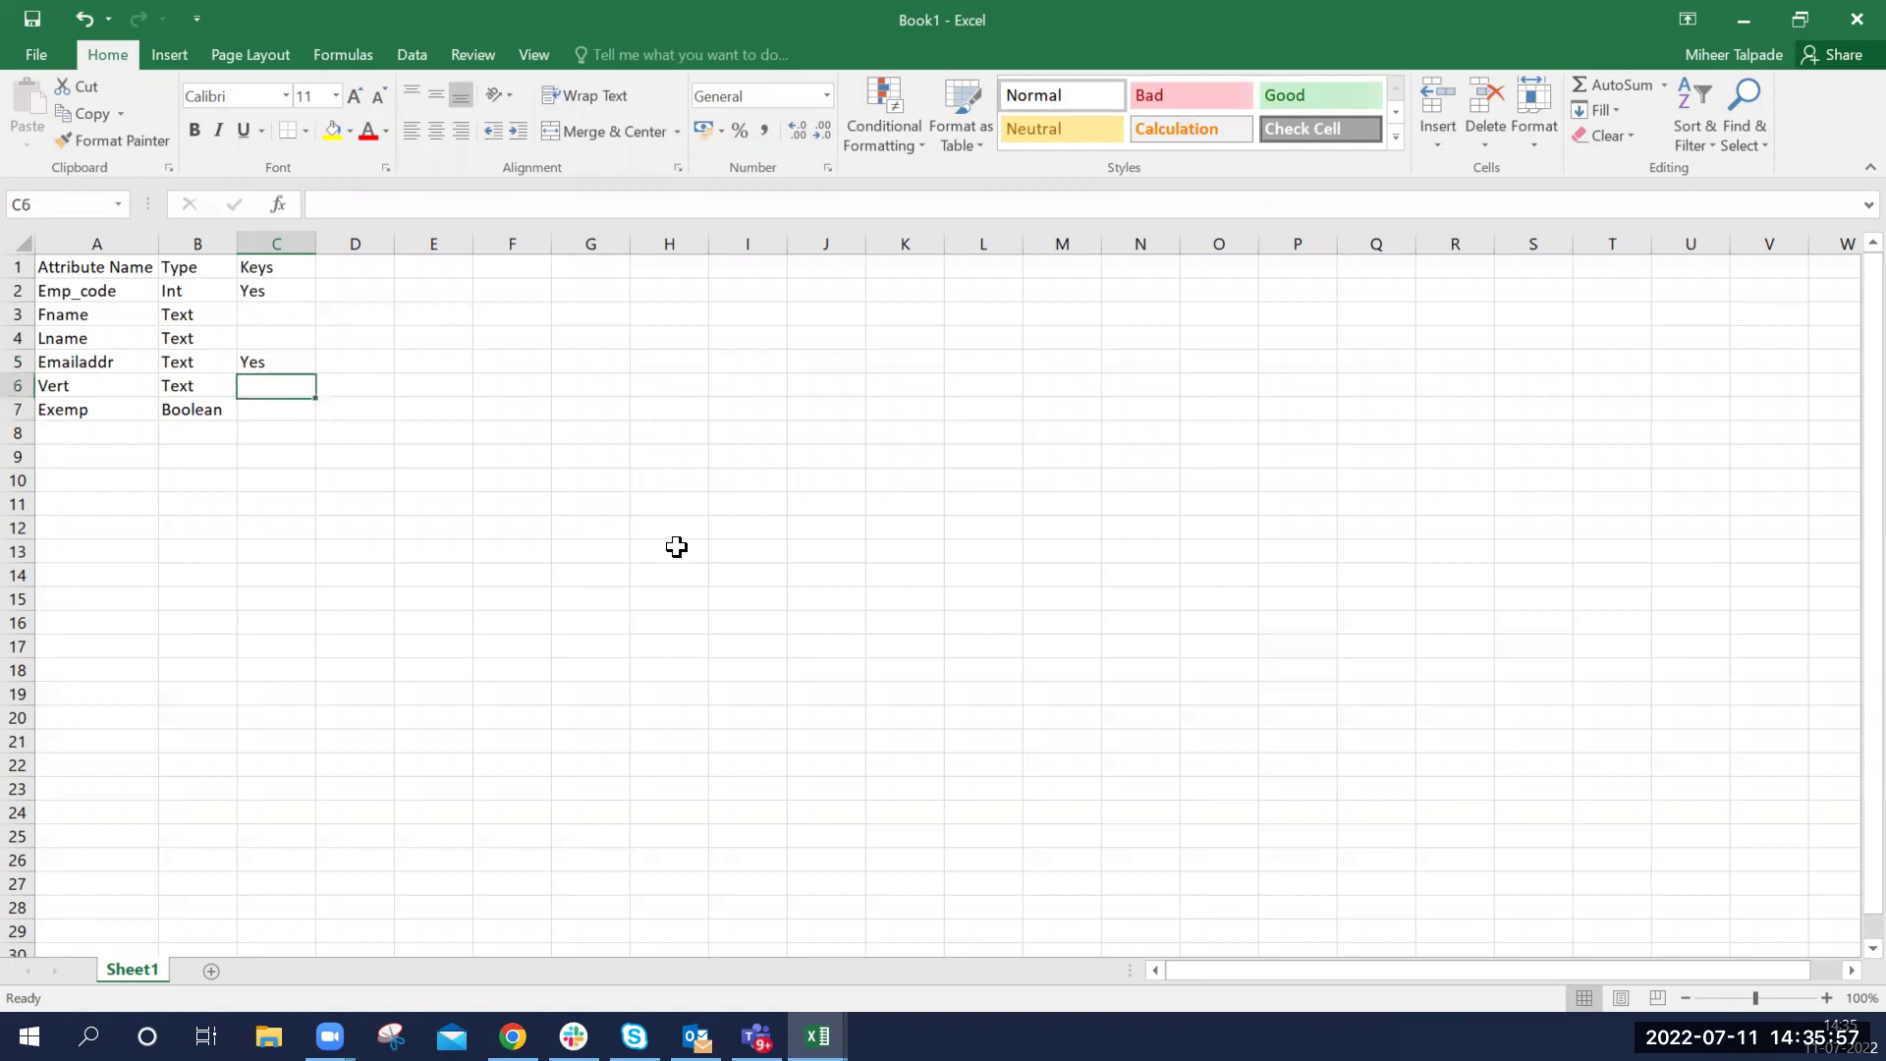
key(Down)
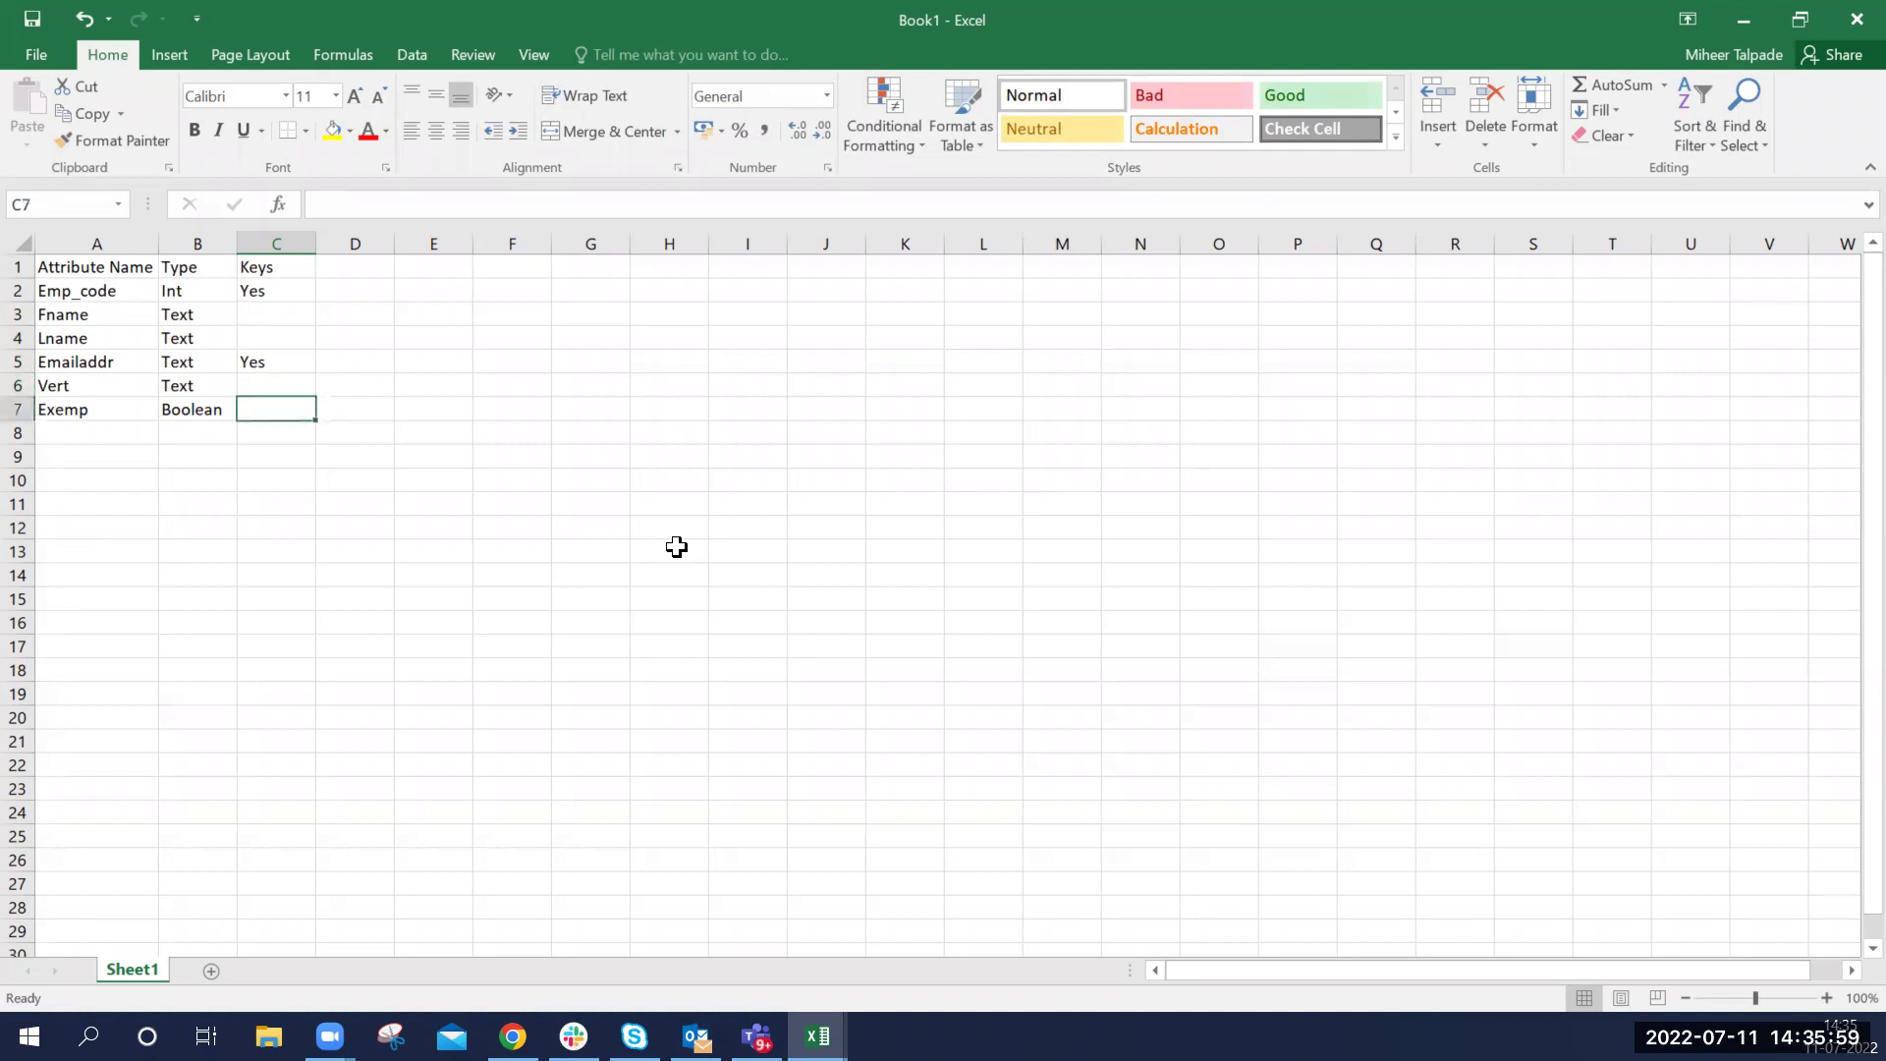
key(Down)
key(Up)
key(Up)
key(Up)
key(Up)
key(Up)
key(Up)
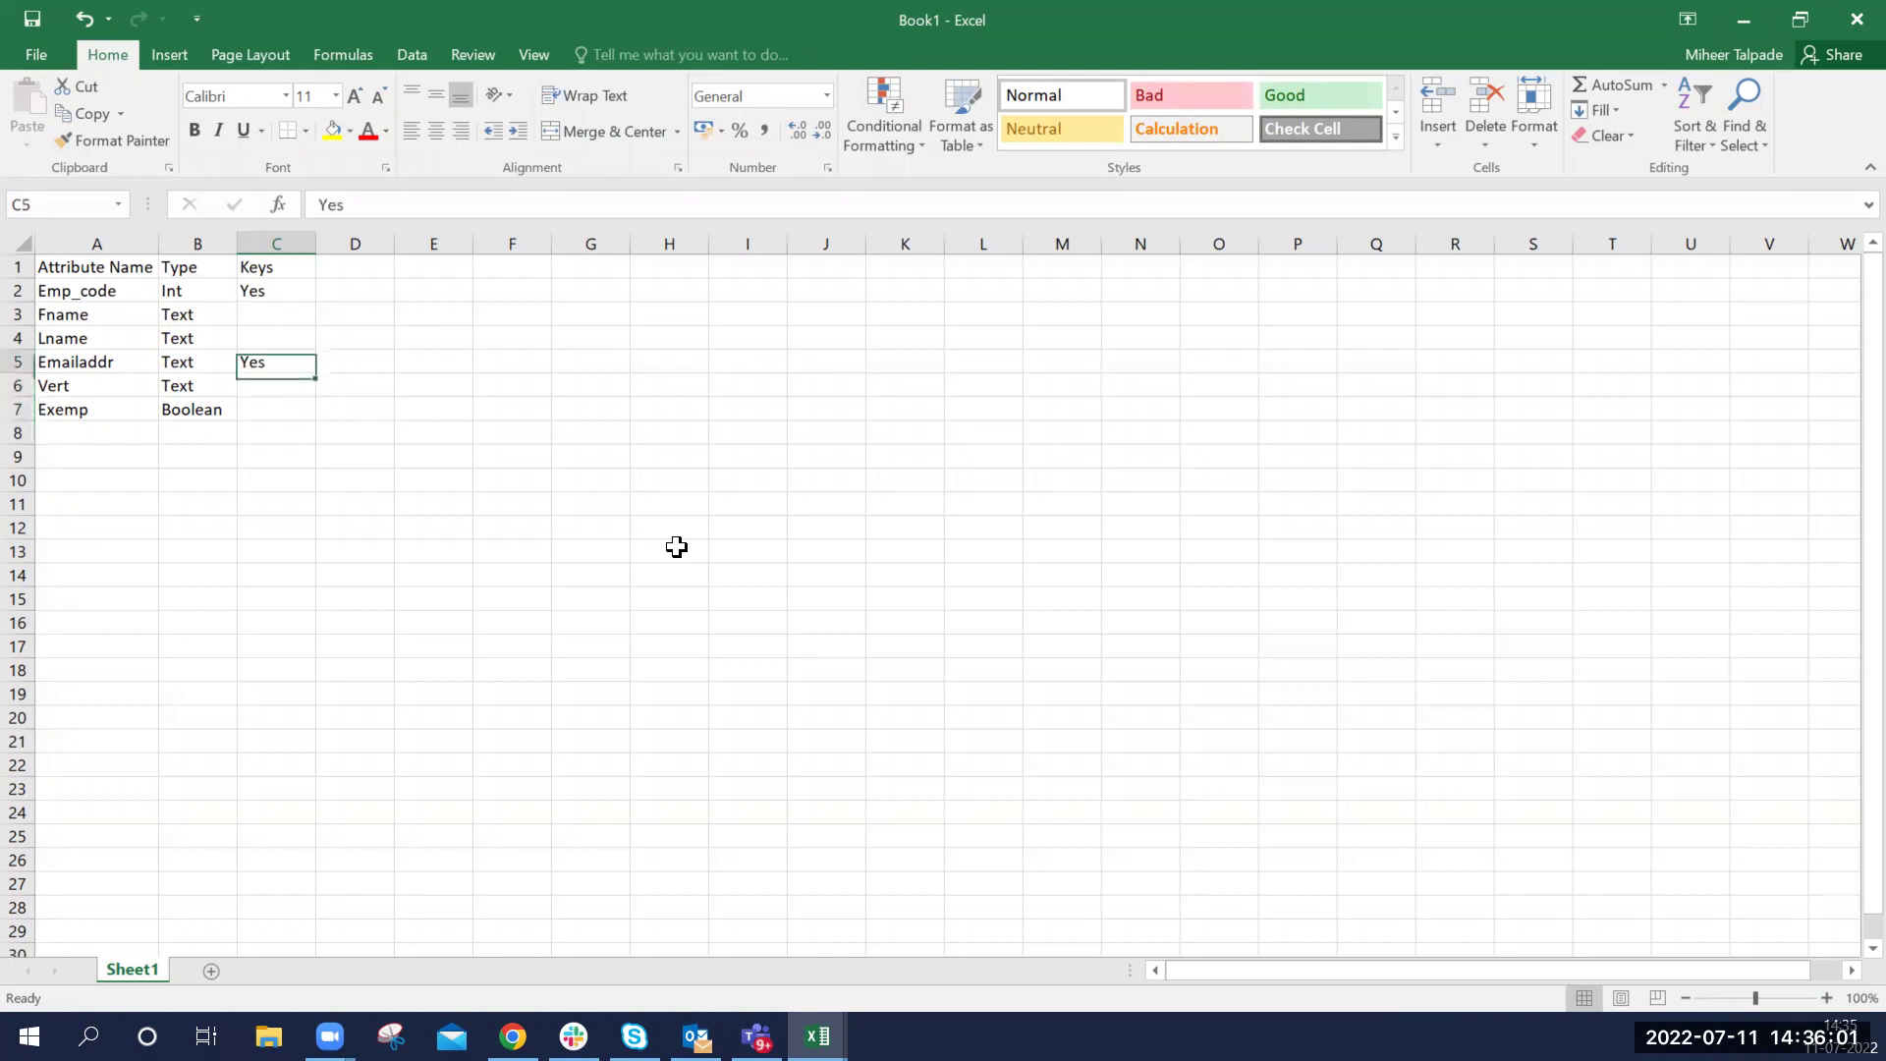
key(Up)
key(Down)
key(Down)
key(Down)
key(Down)
key(Up)
key(Up)
key(Up)
key(Down)
key(Down)
key(Down)
key(Up)
key(Up)
key(Up)
key(Up)
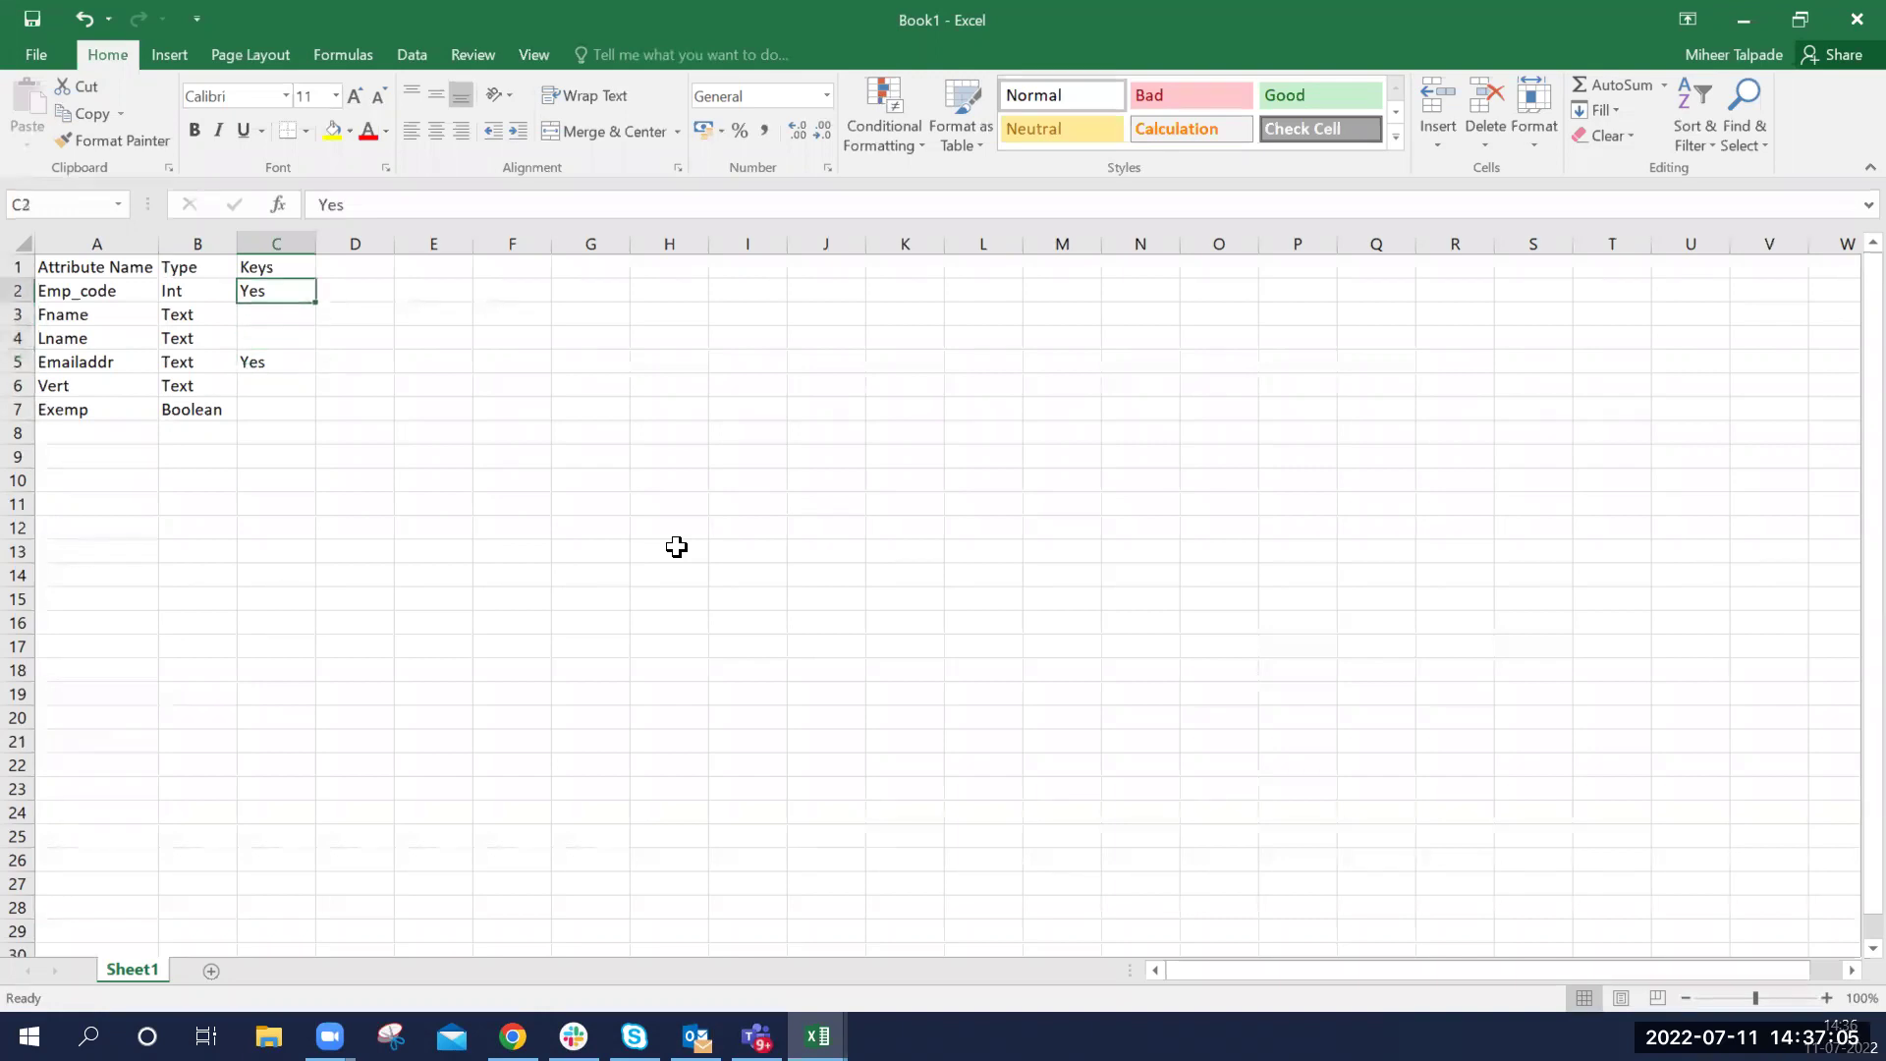
key(Down)
key(Down)
key(Up)
key(Up)
key(Right)
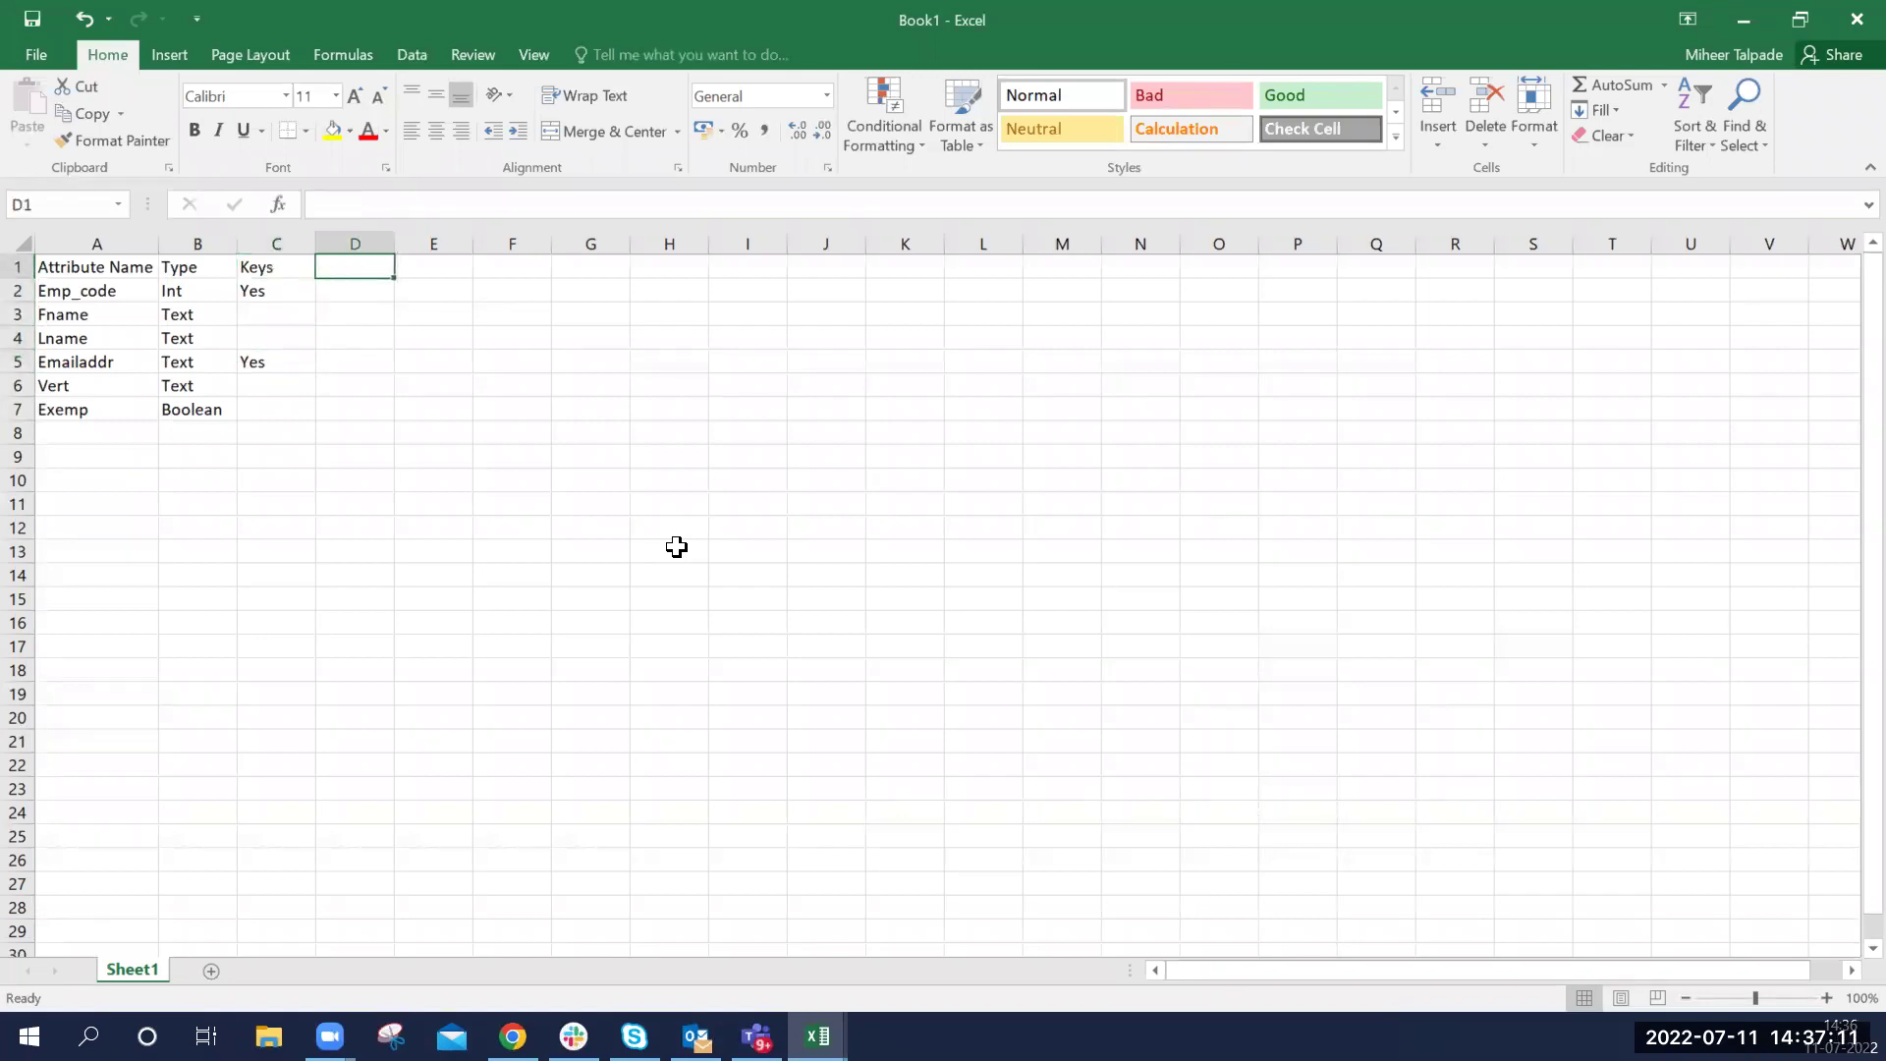
- Add the 'Null' header in D1 and switch back to Contact Builder's Data Designer in Chrome
text(Null)
key(Return)
key(Up)
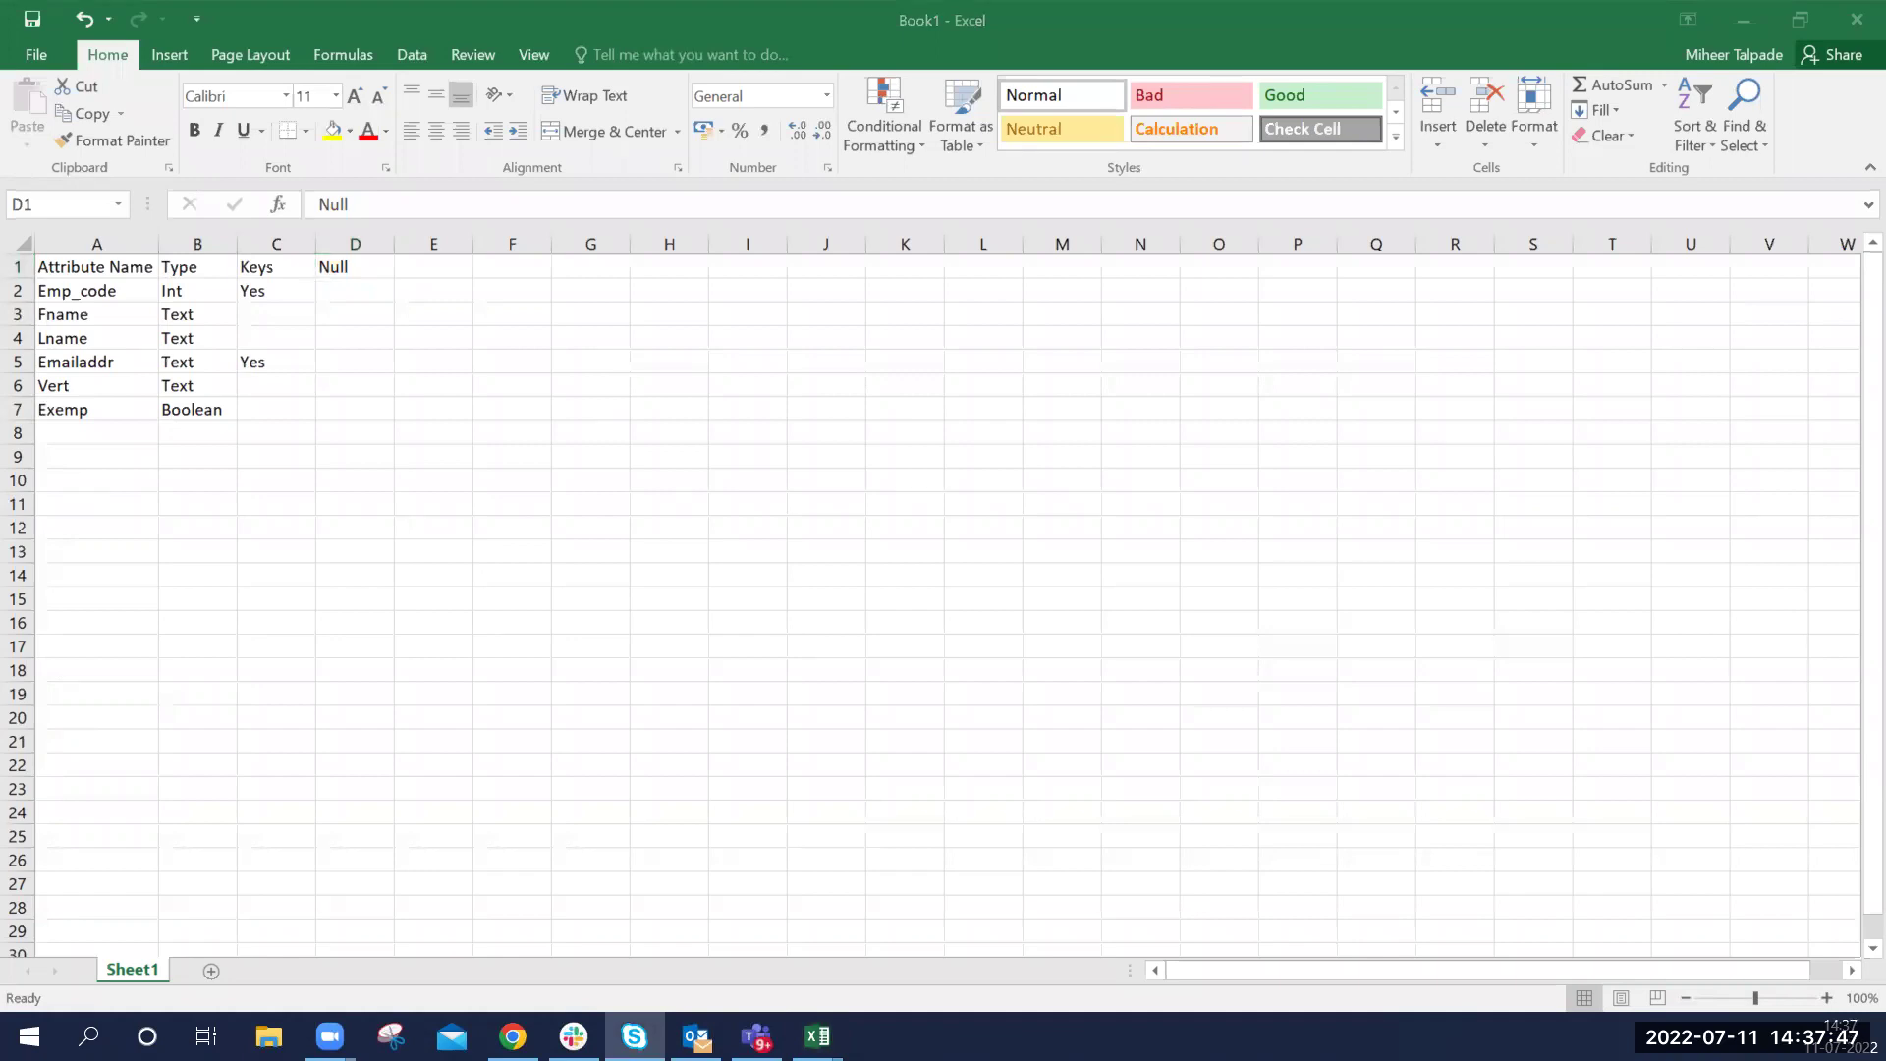
key(alt+Tab)
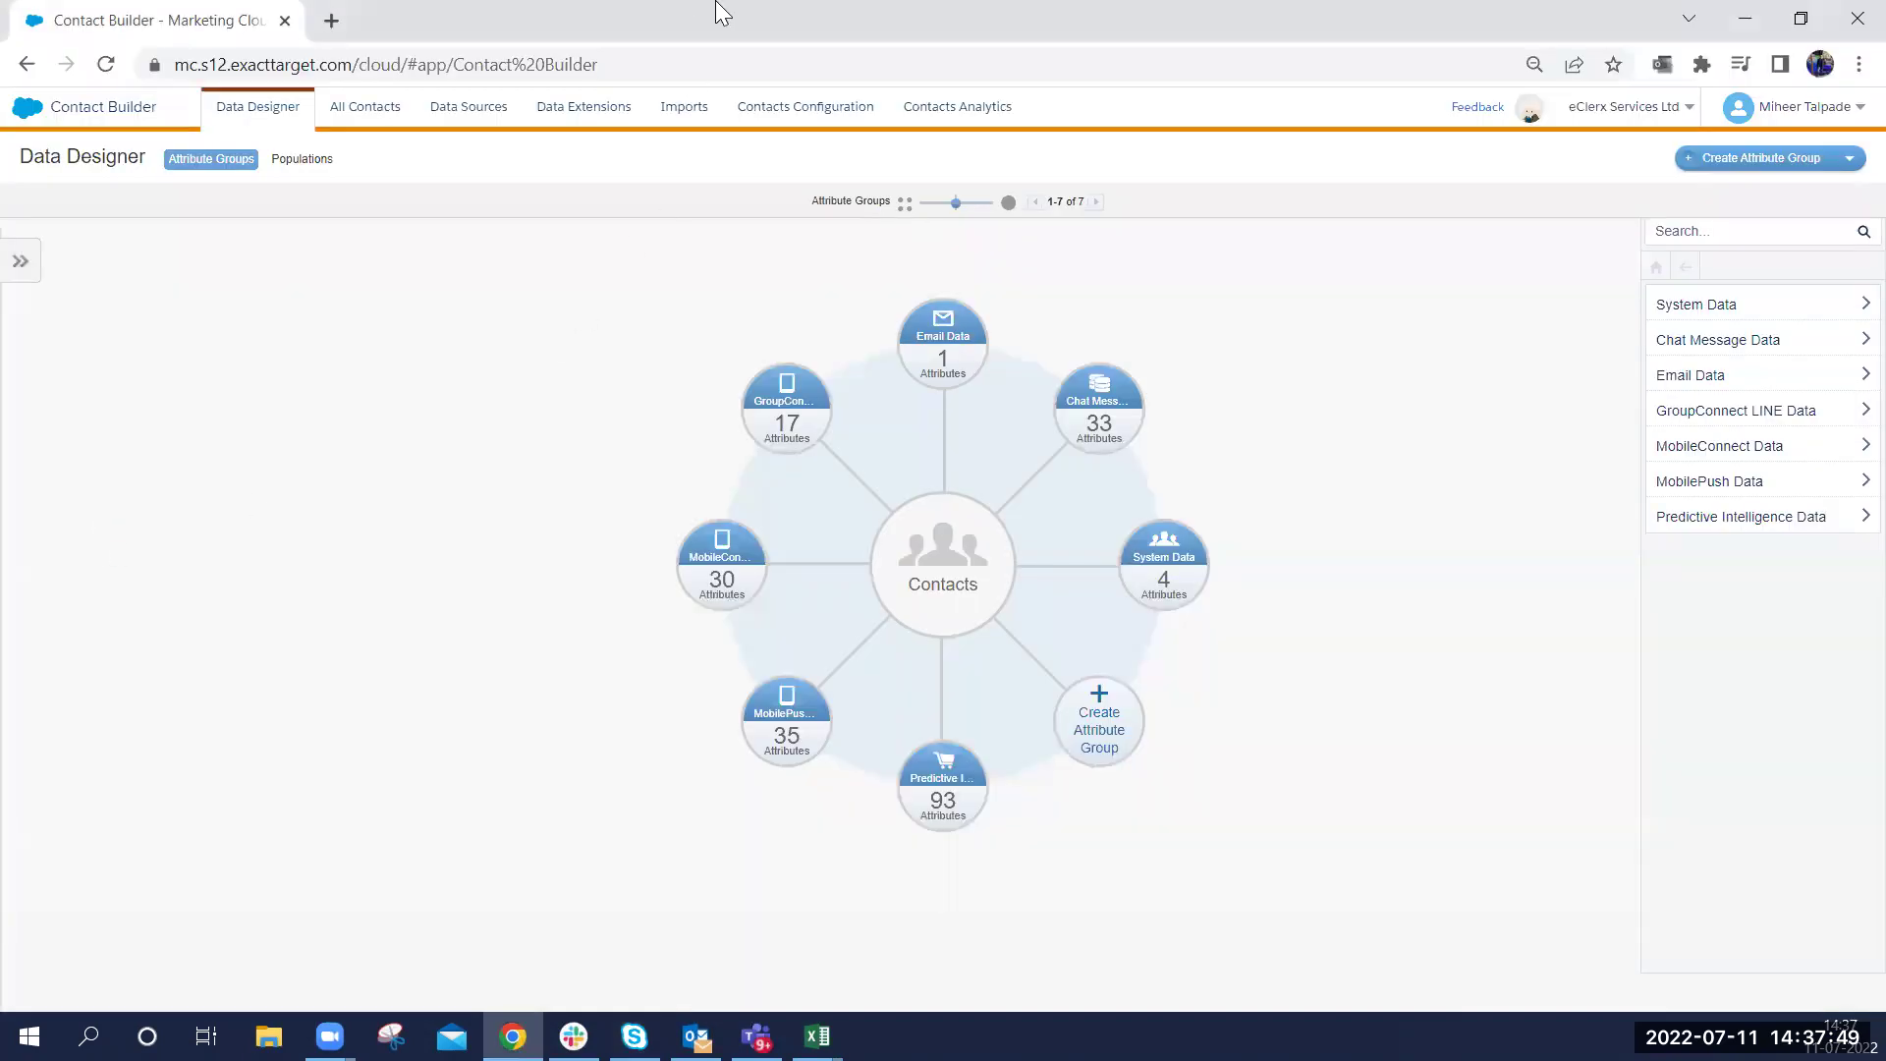
- Switch back to the Book1 workbook and select cell D2
click(817, 1037)
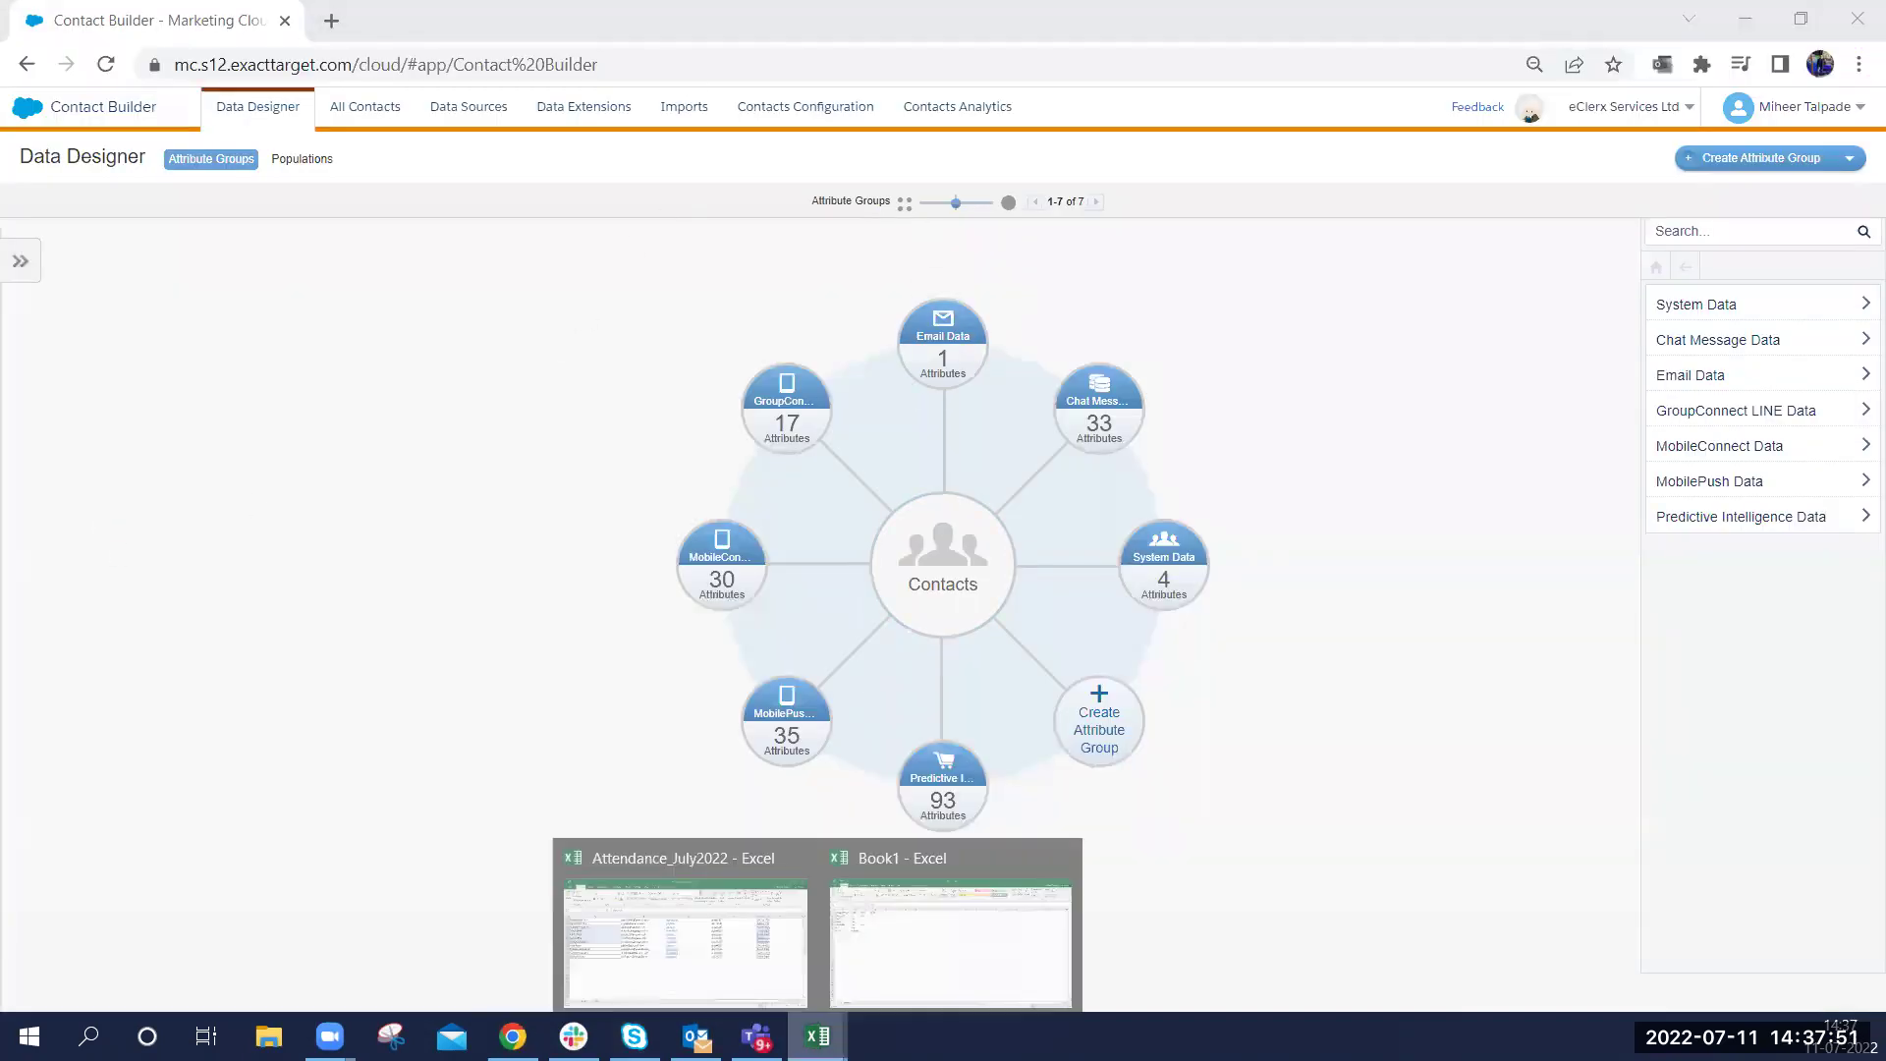
click(899, 951)
click(347, 297)
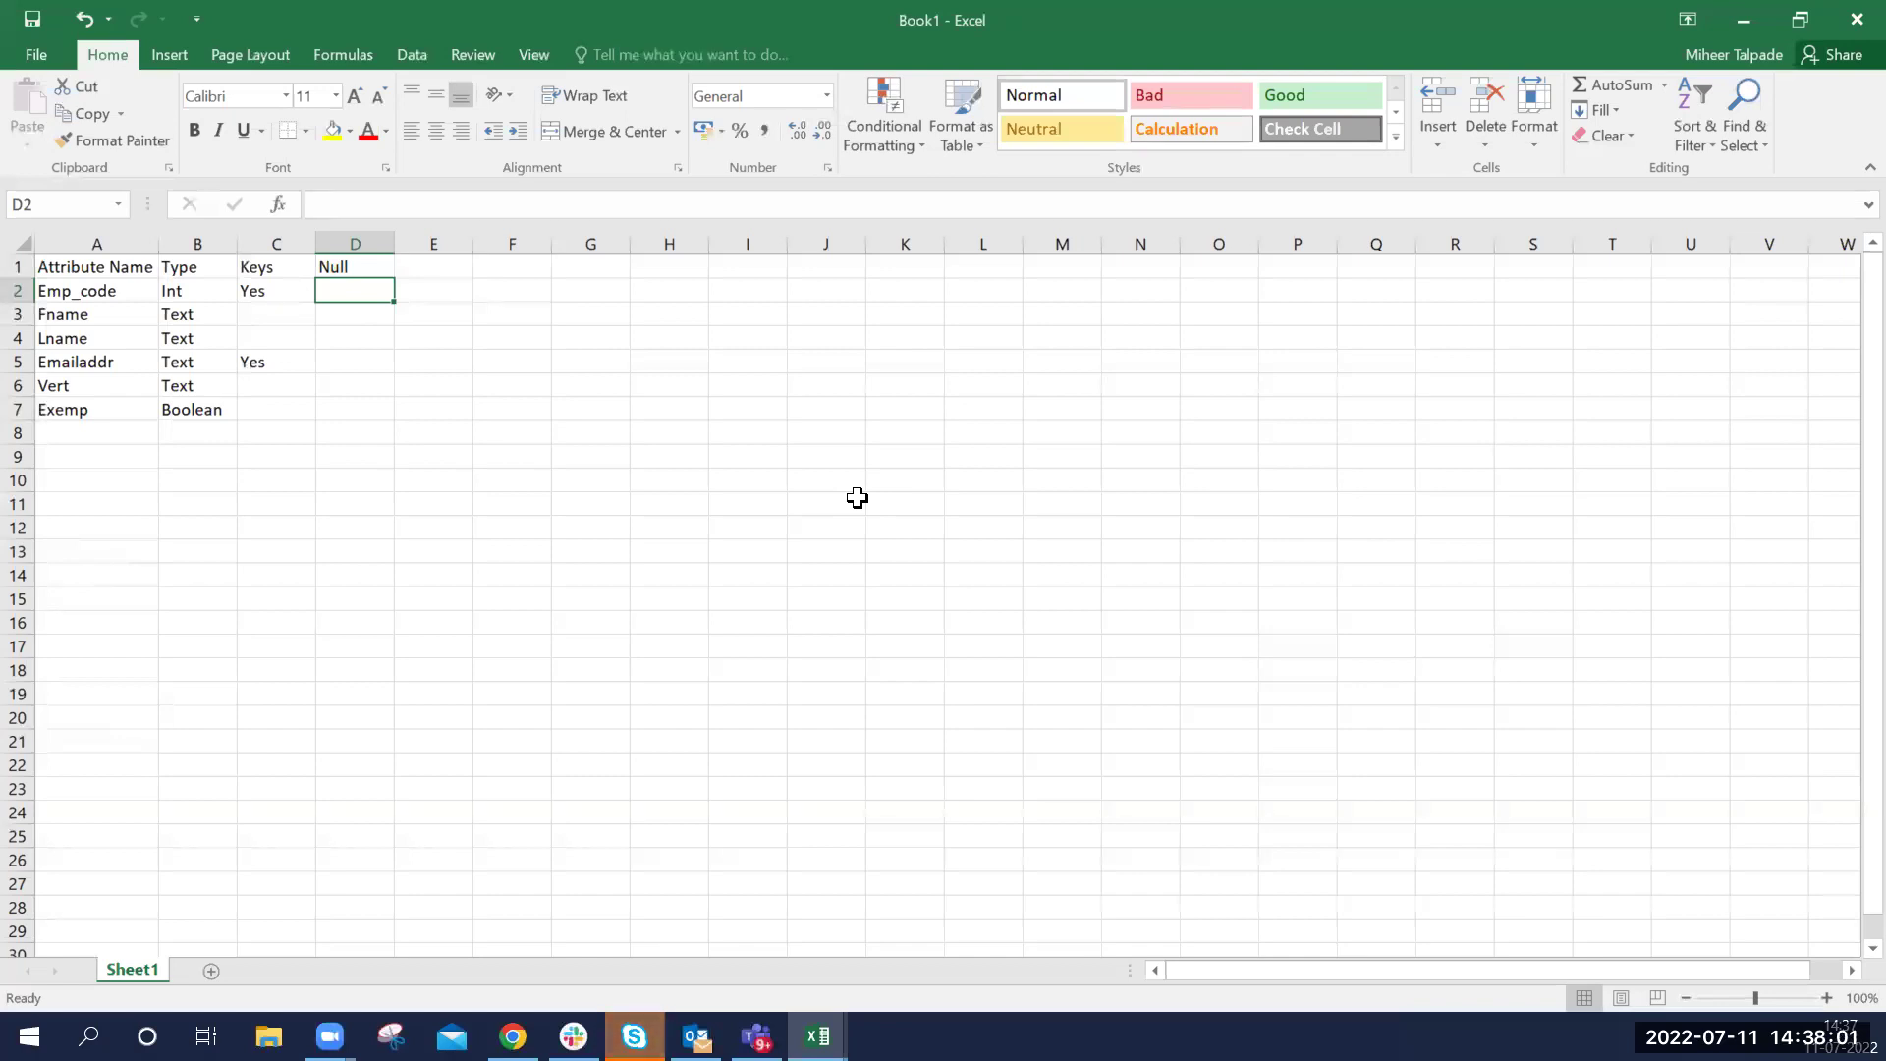
- Enter Not Null in D2 through D5 for Emp_code, Fname, Lname and Emailaddr
text(Not Null)
key(Return)
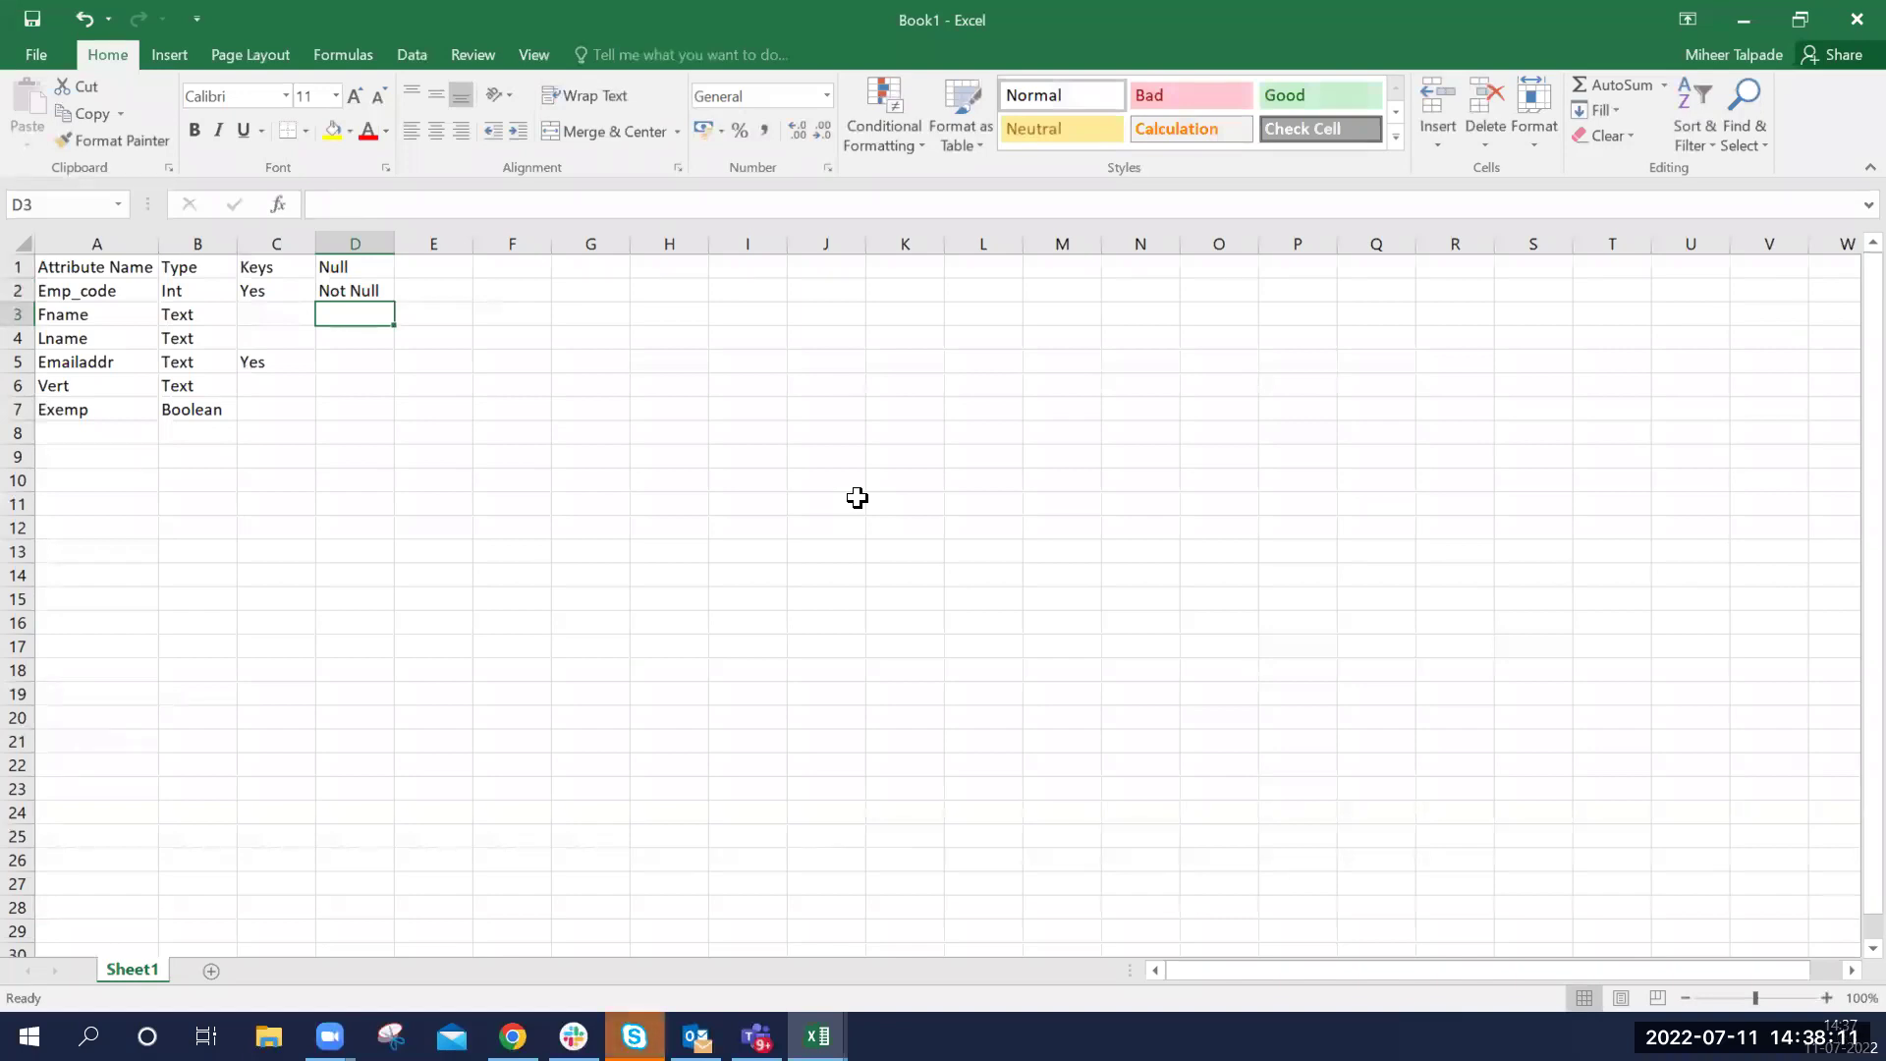
text(Not)
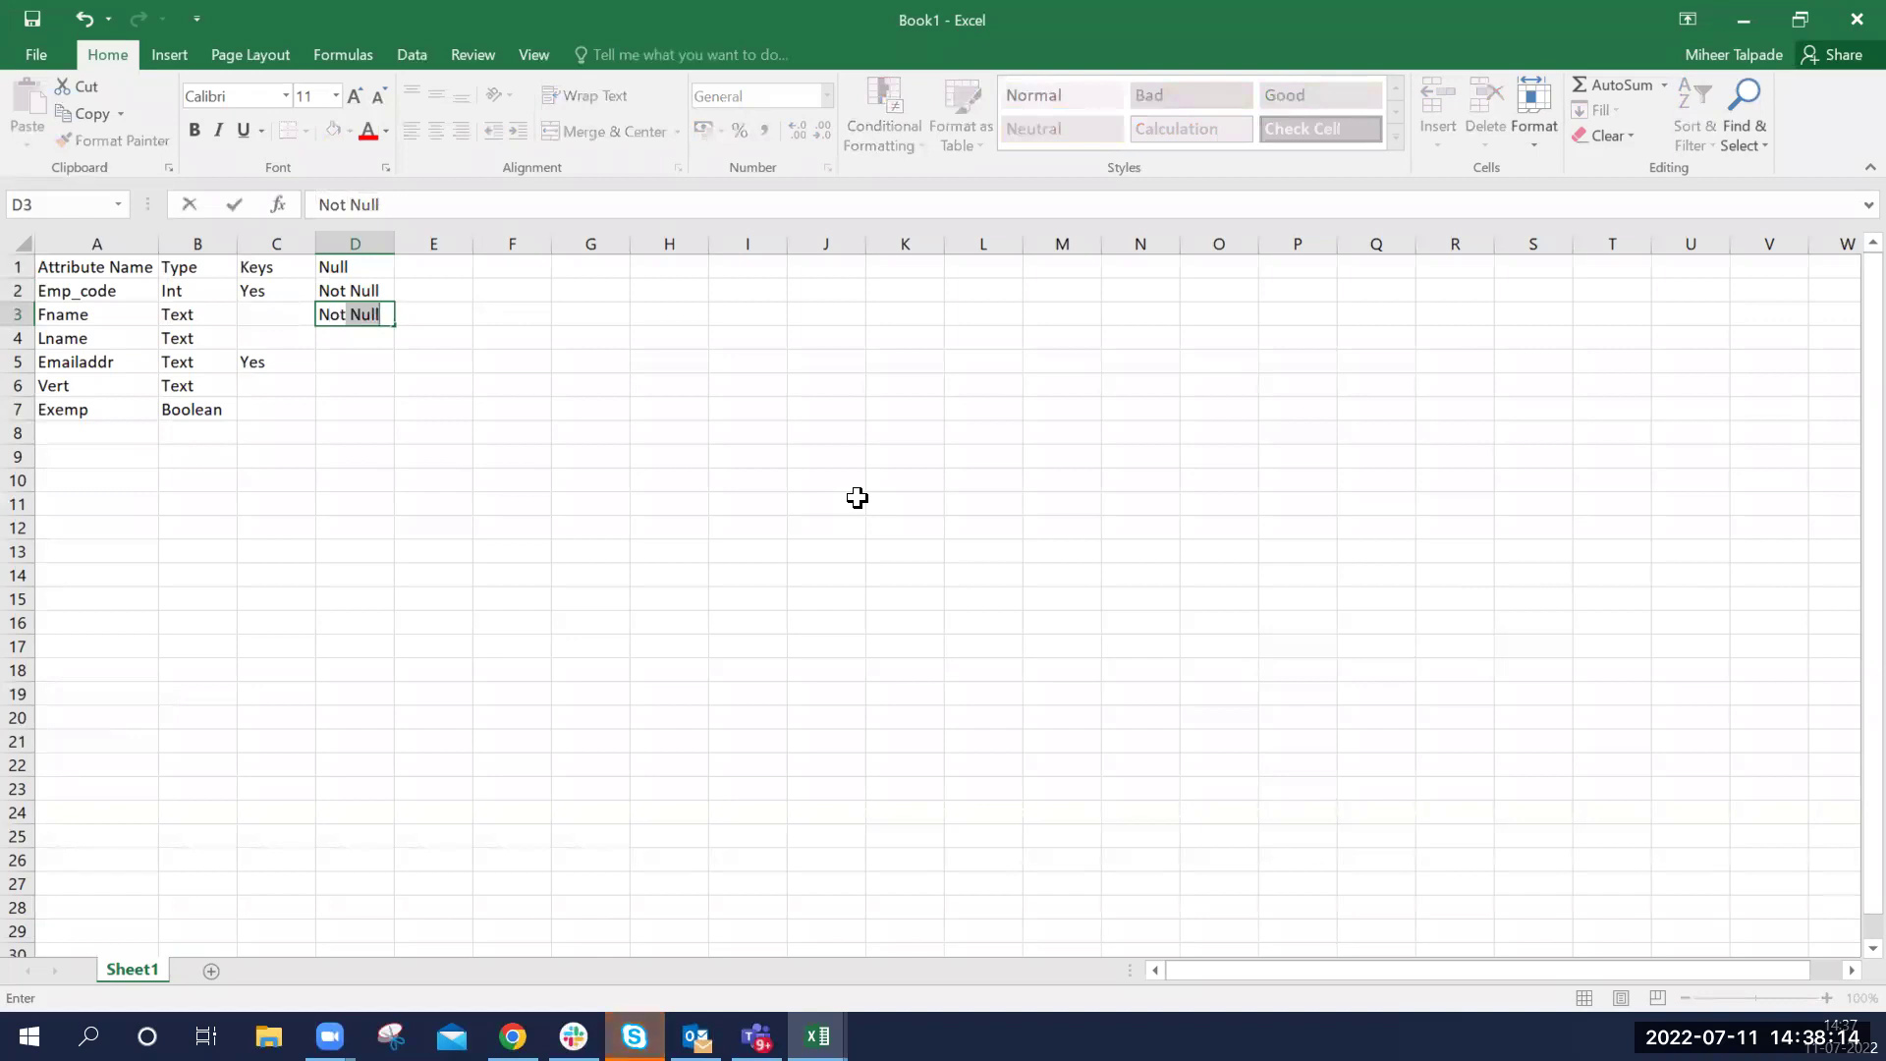
key(Return)
text(Not)
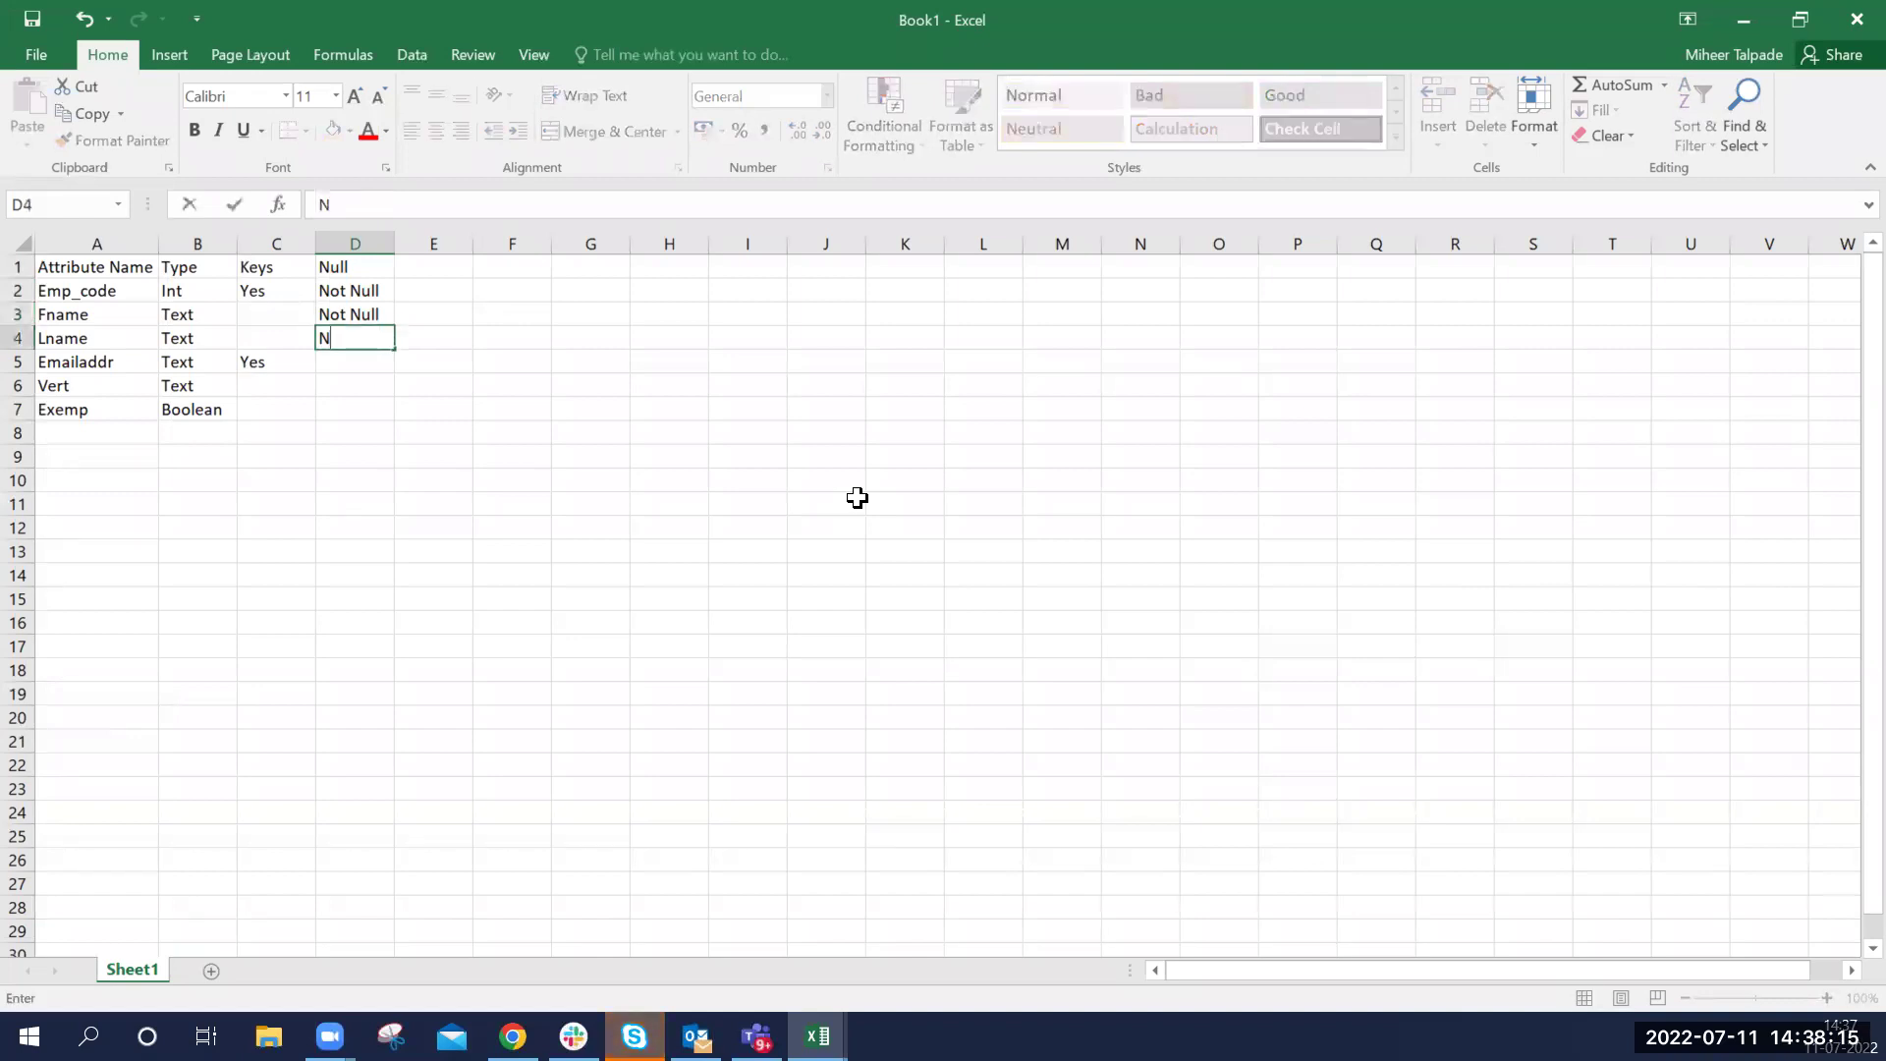
key(Return)
text(Not)
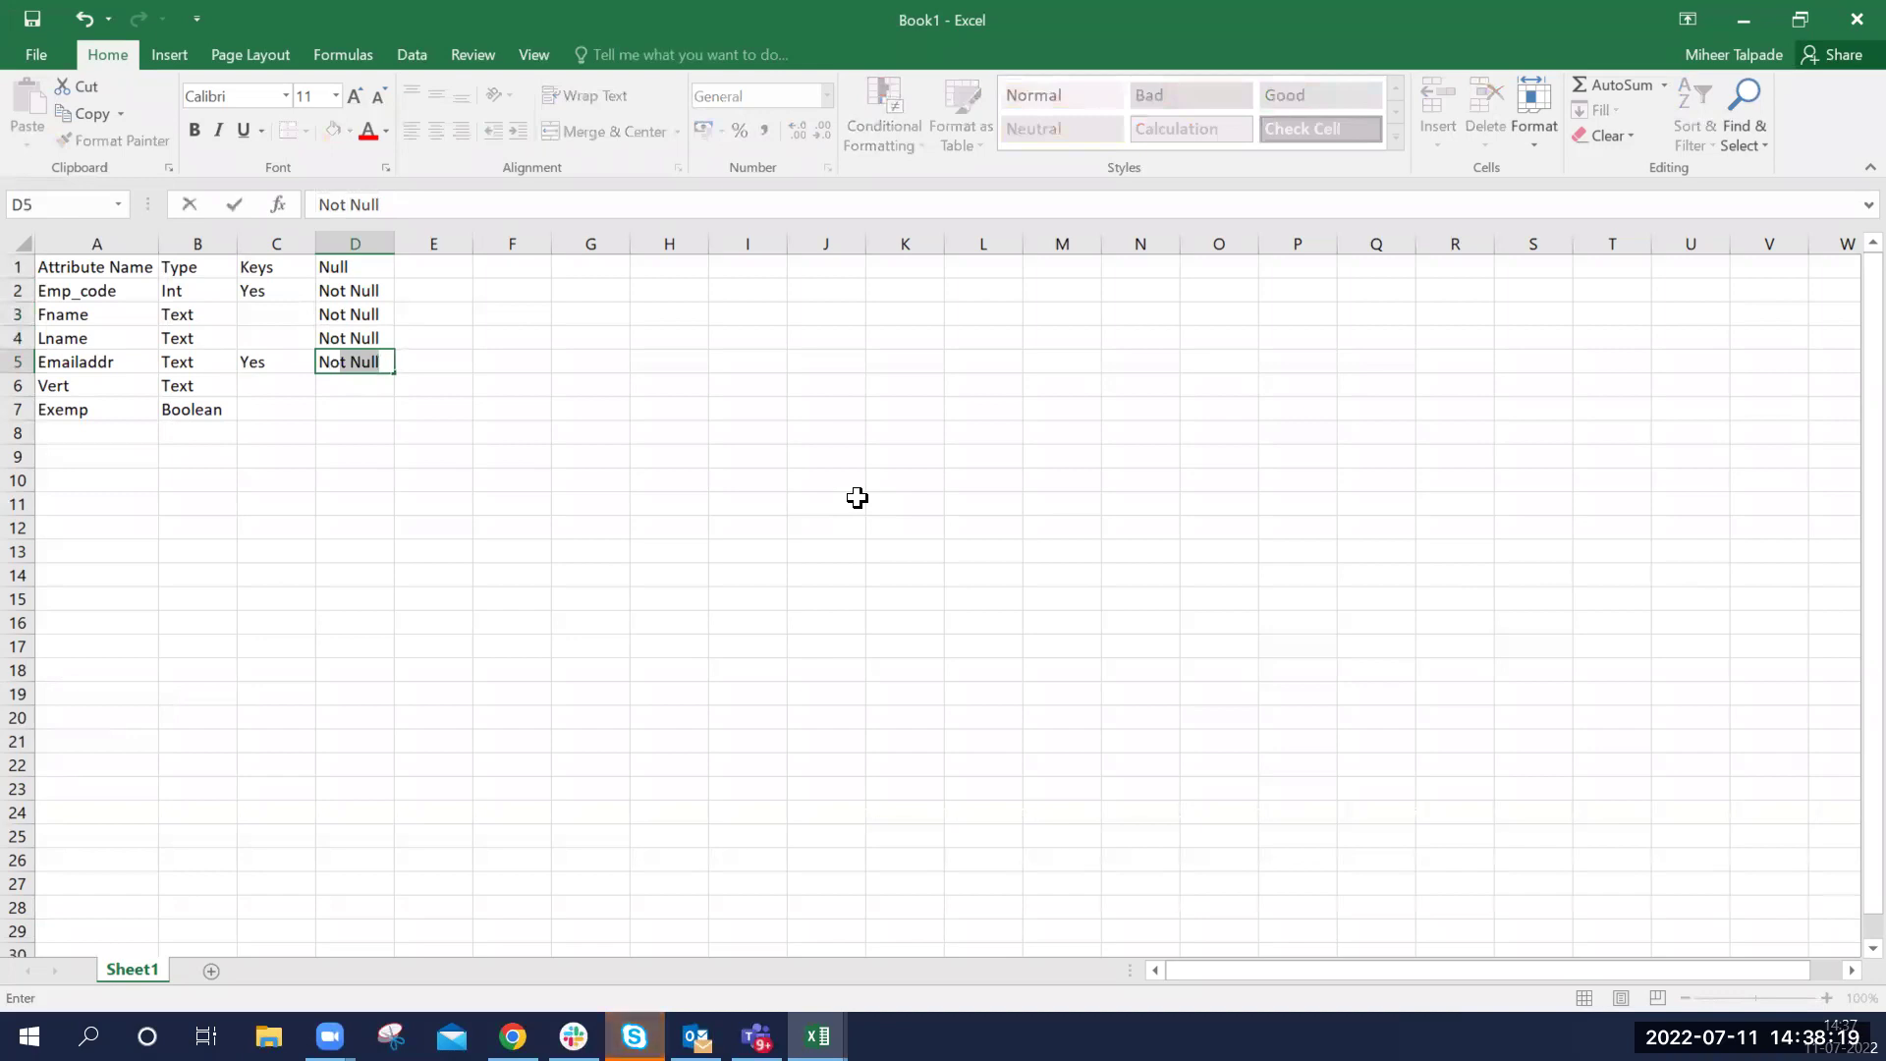
key(Return)
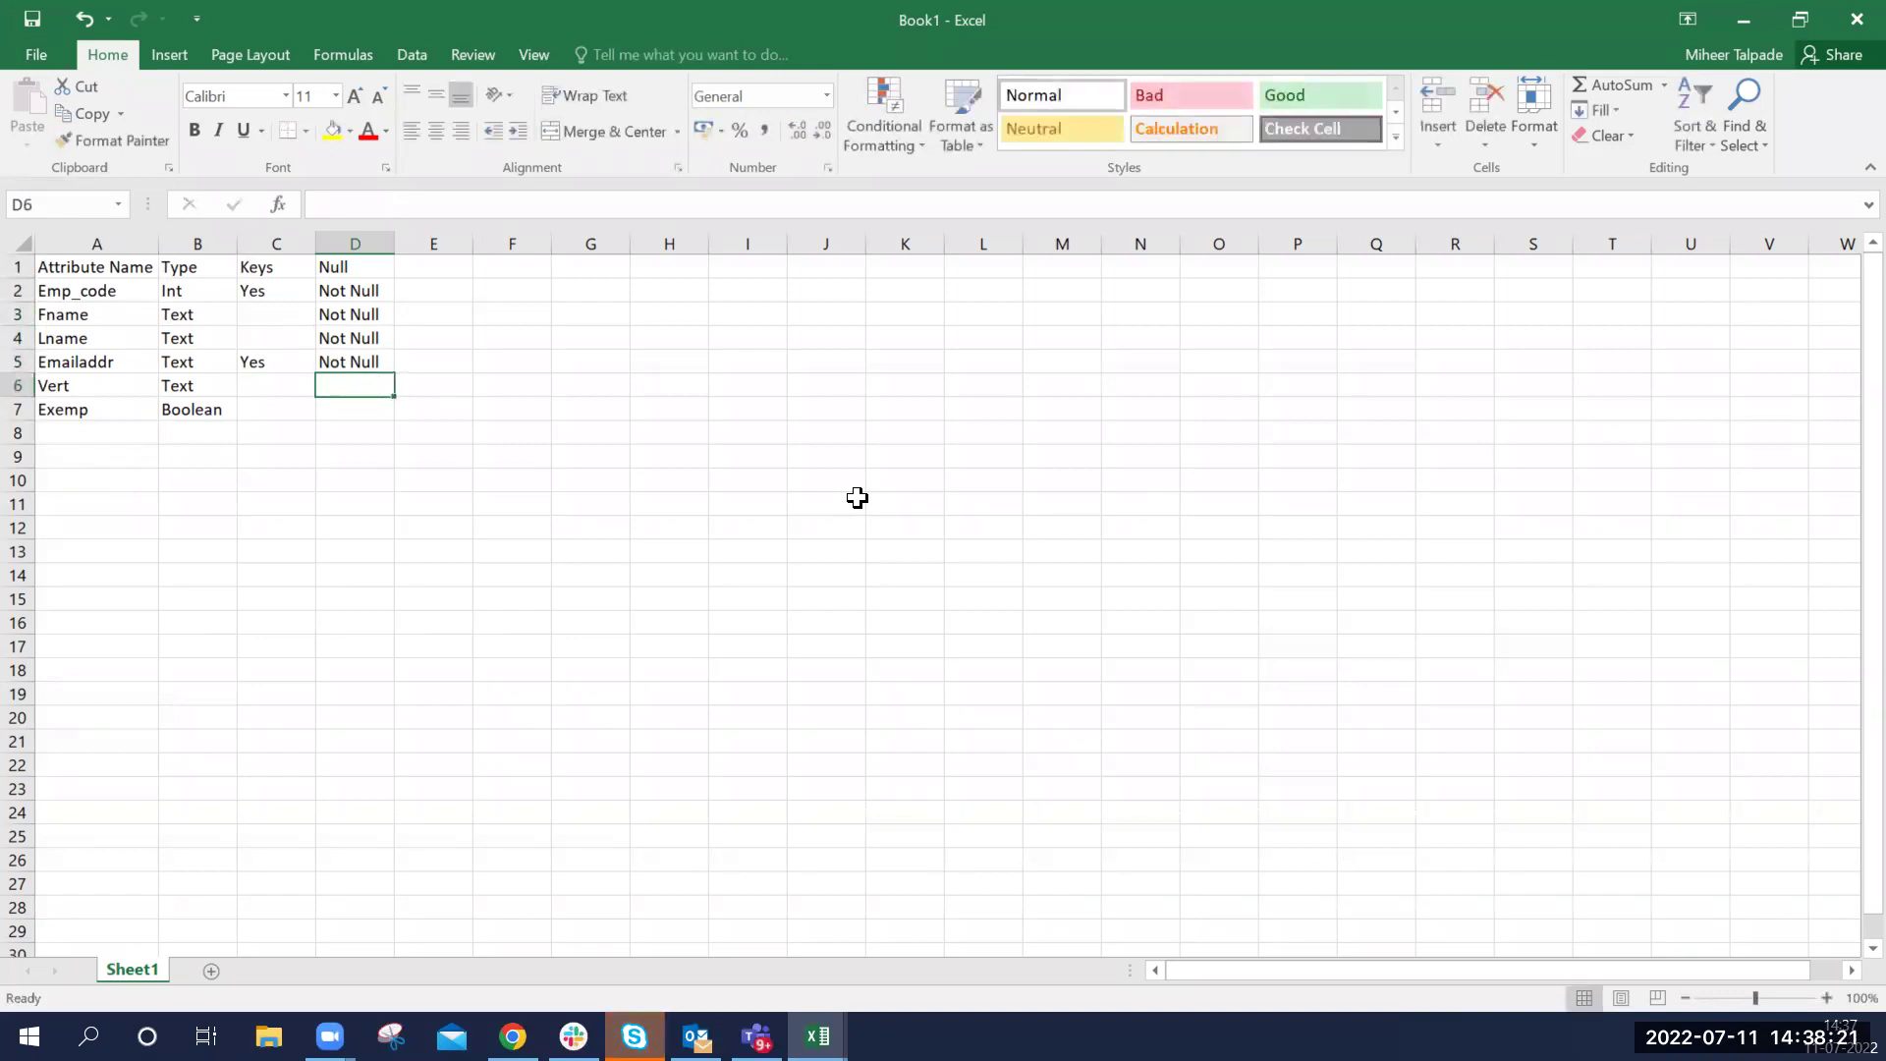
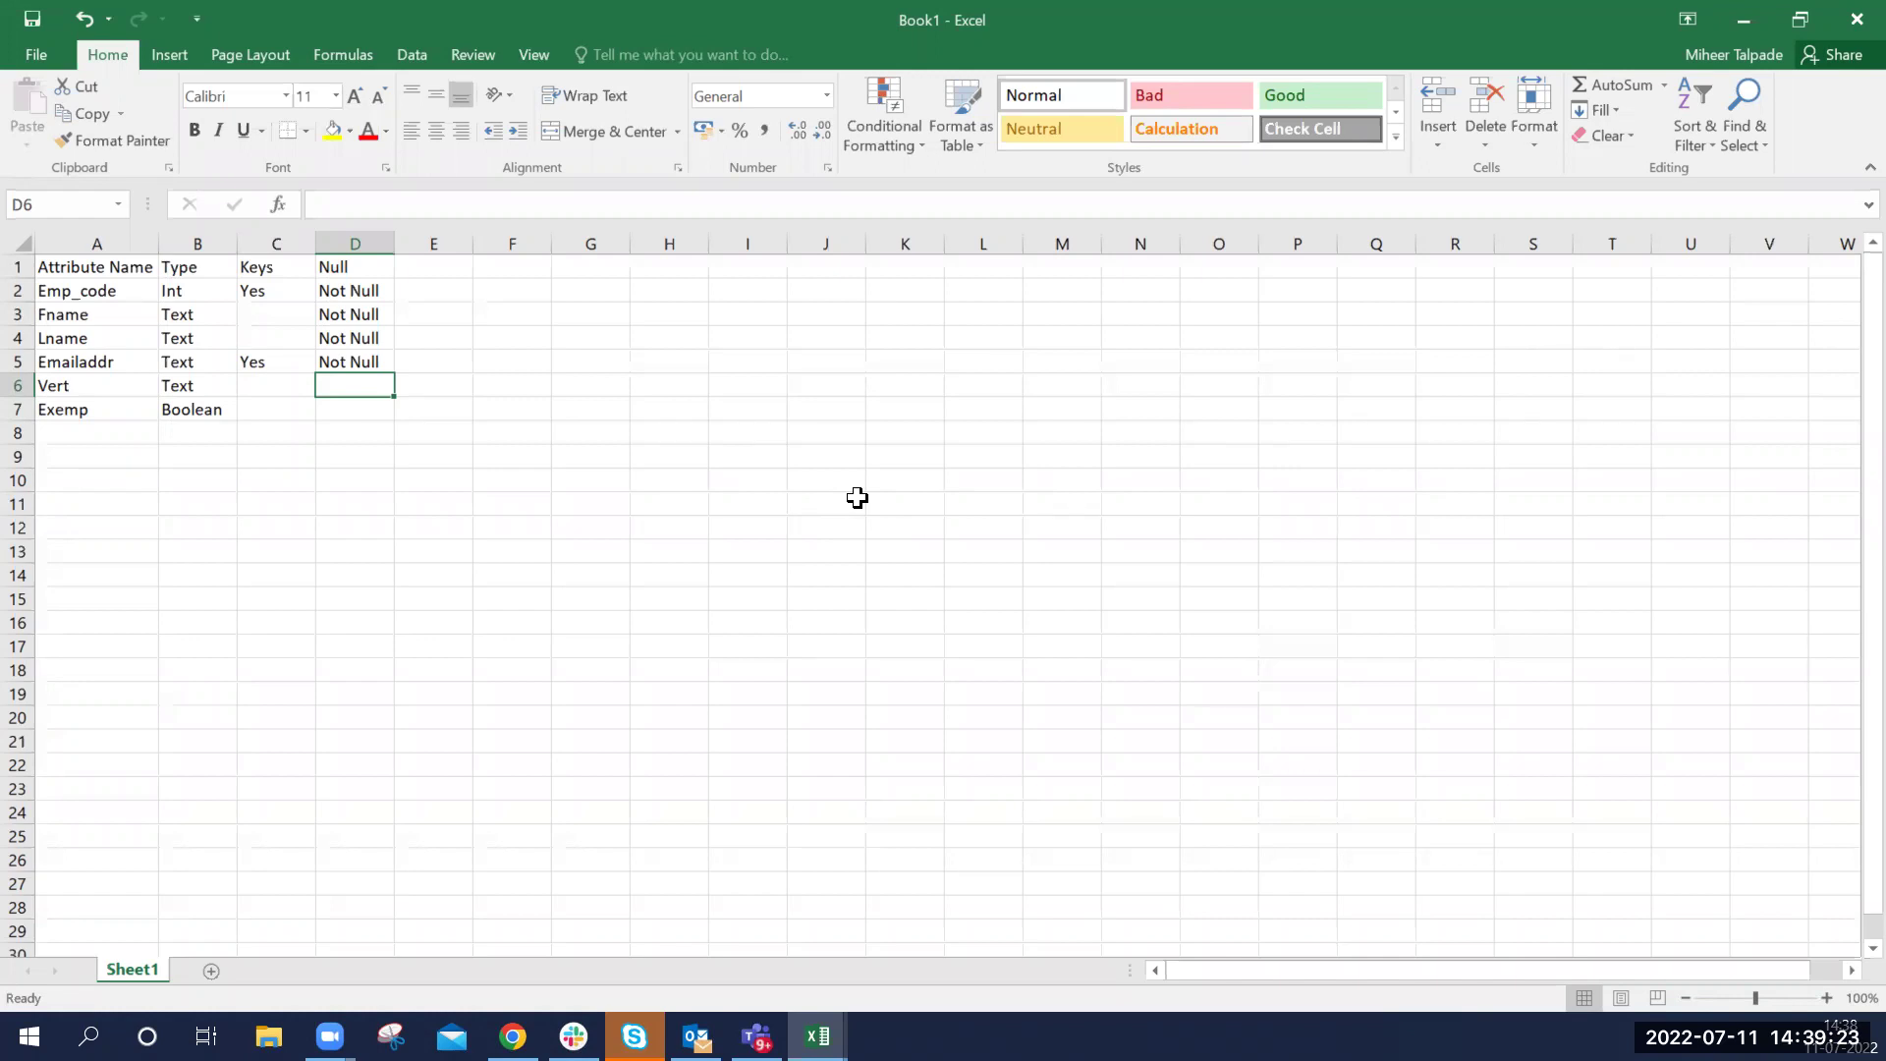
- Enter Null in D6 as Vert's nullability
key(Down)
key(Up)
key(Down)
key(Up)
key(Down)
key(Up)
text(Null)
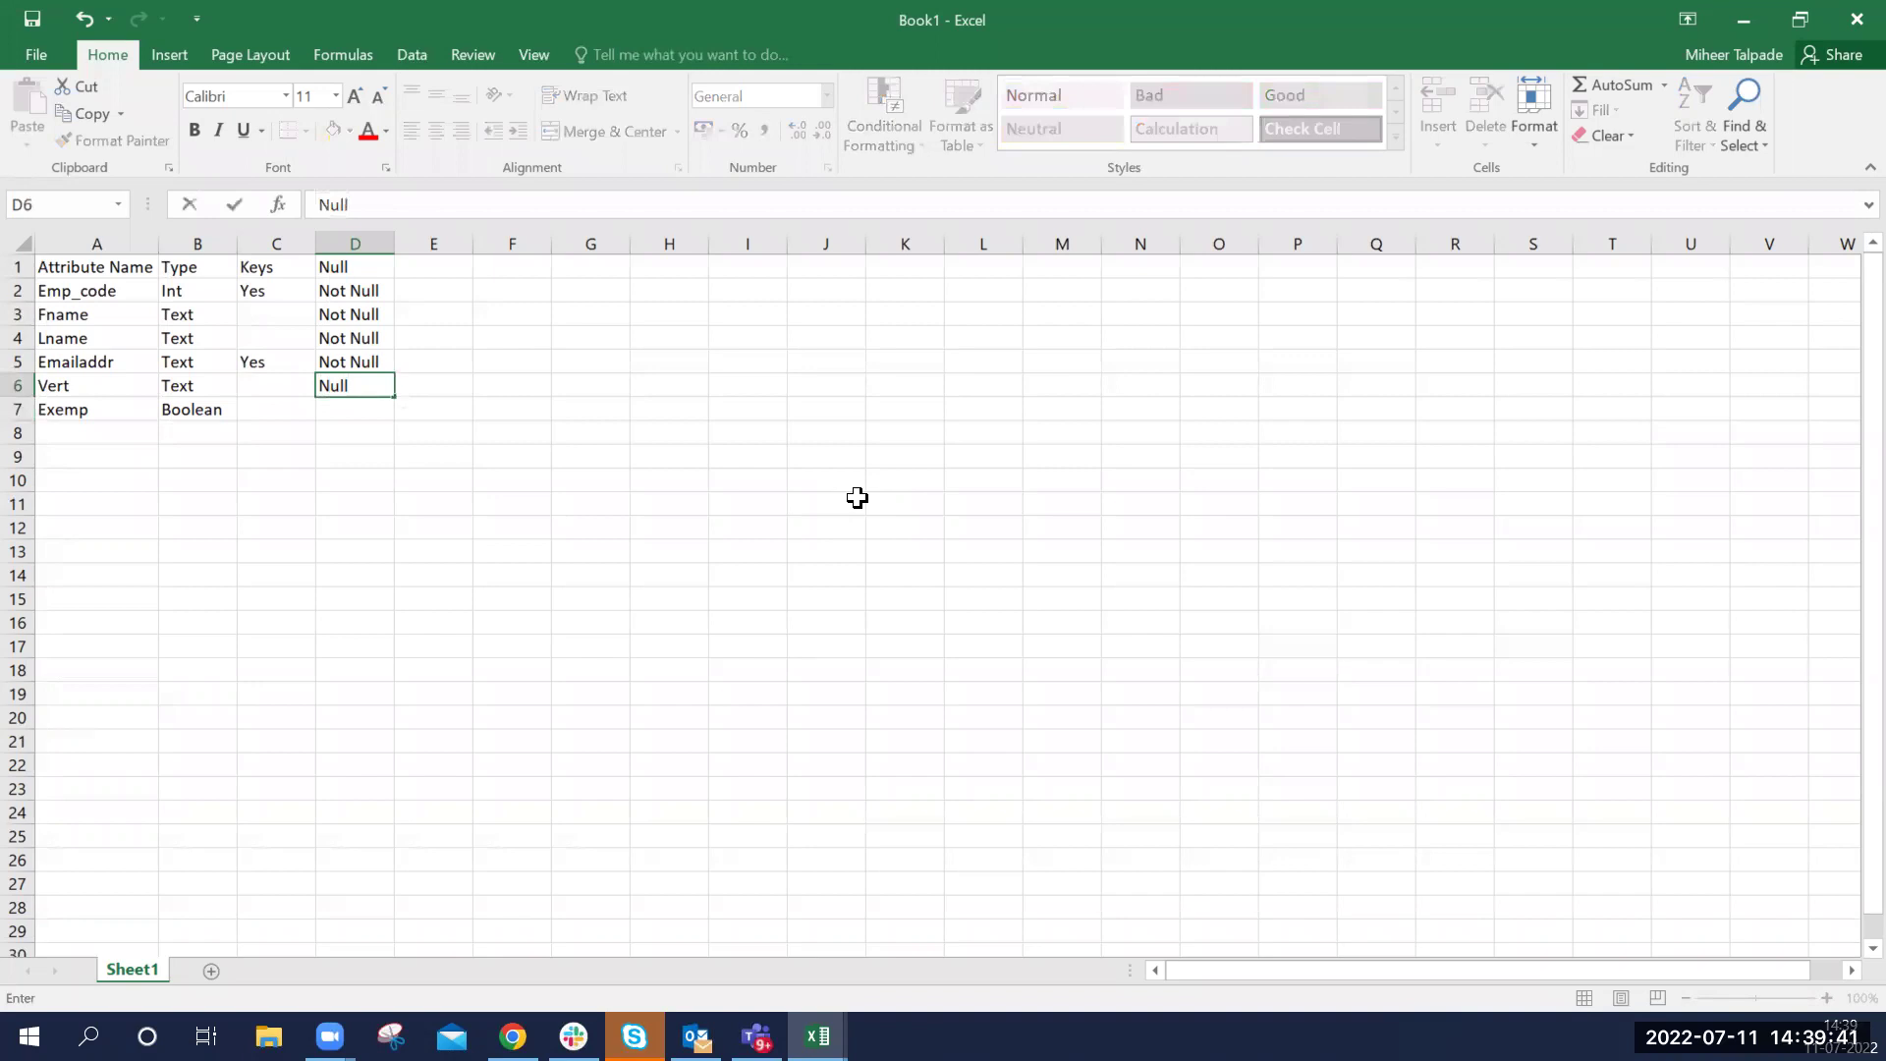
key(Return)
key(Up)
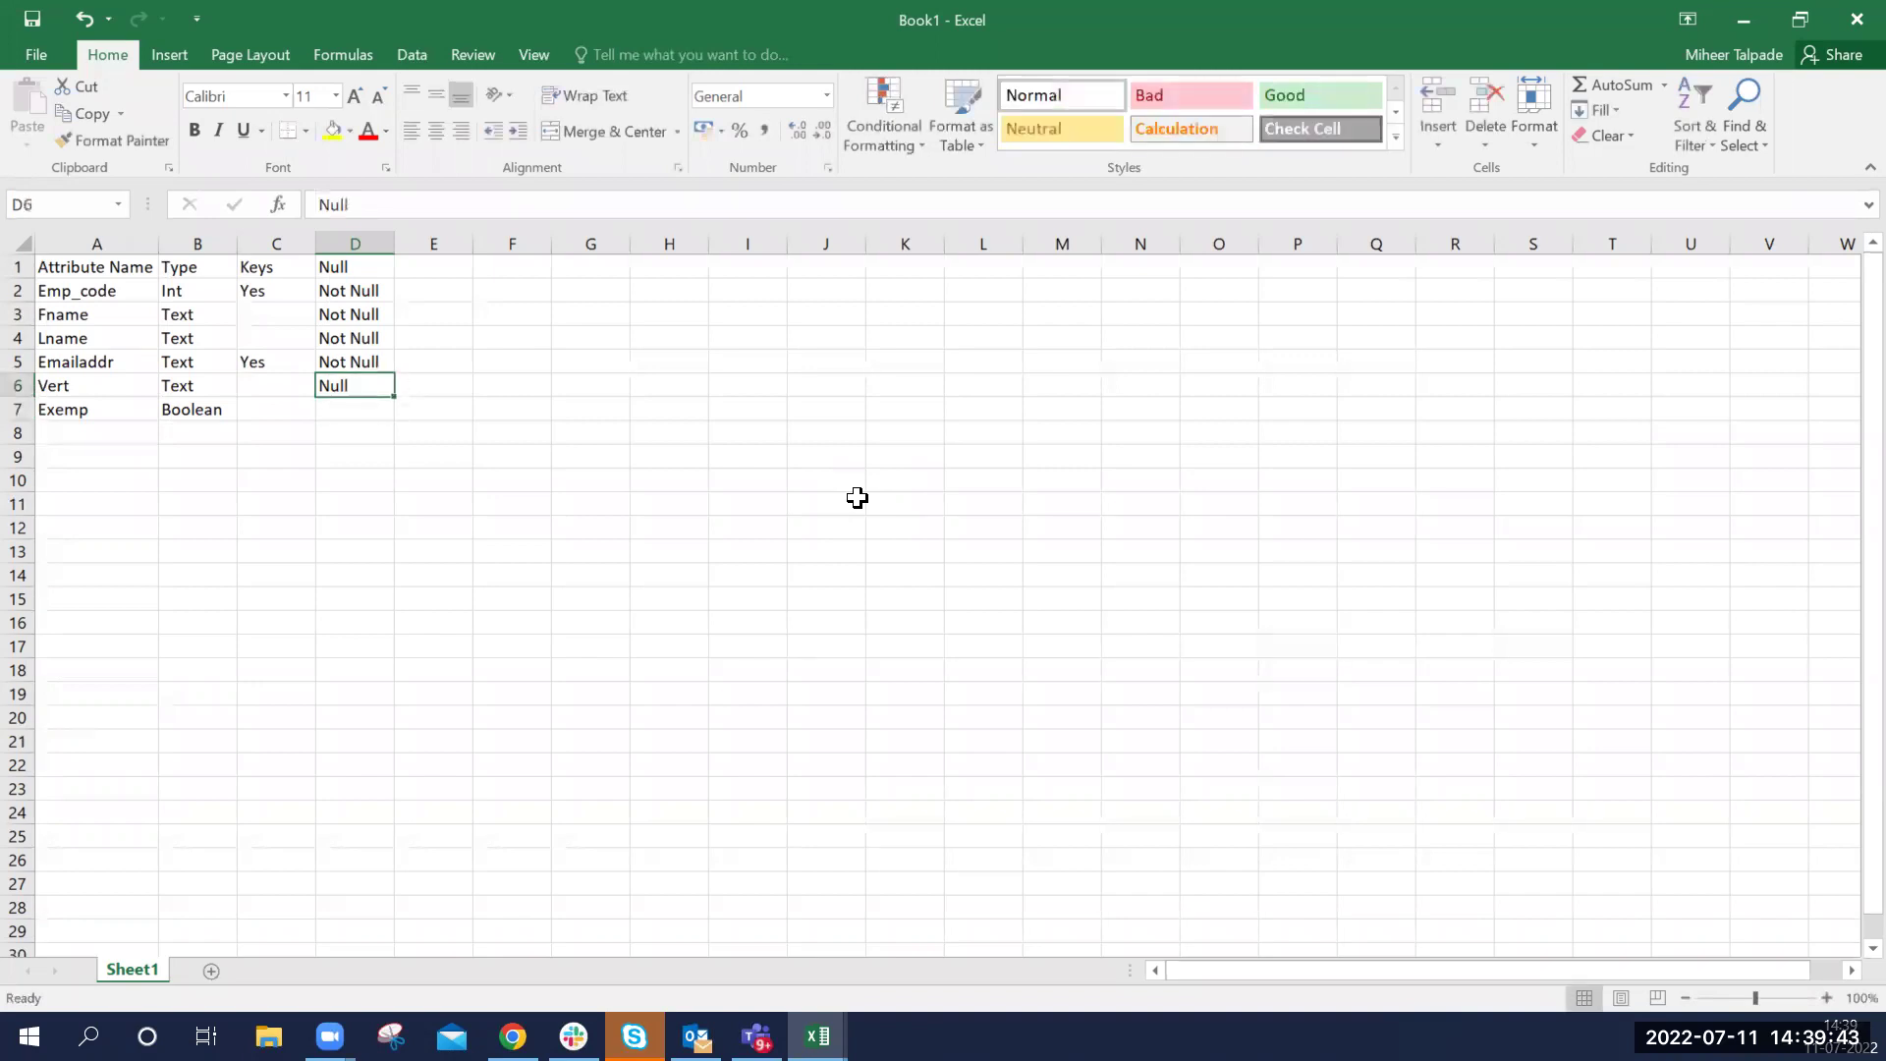
- Enter Not Null in D7 for Exemp and return to the top of the column
key(Down)
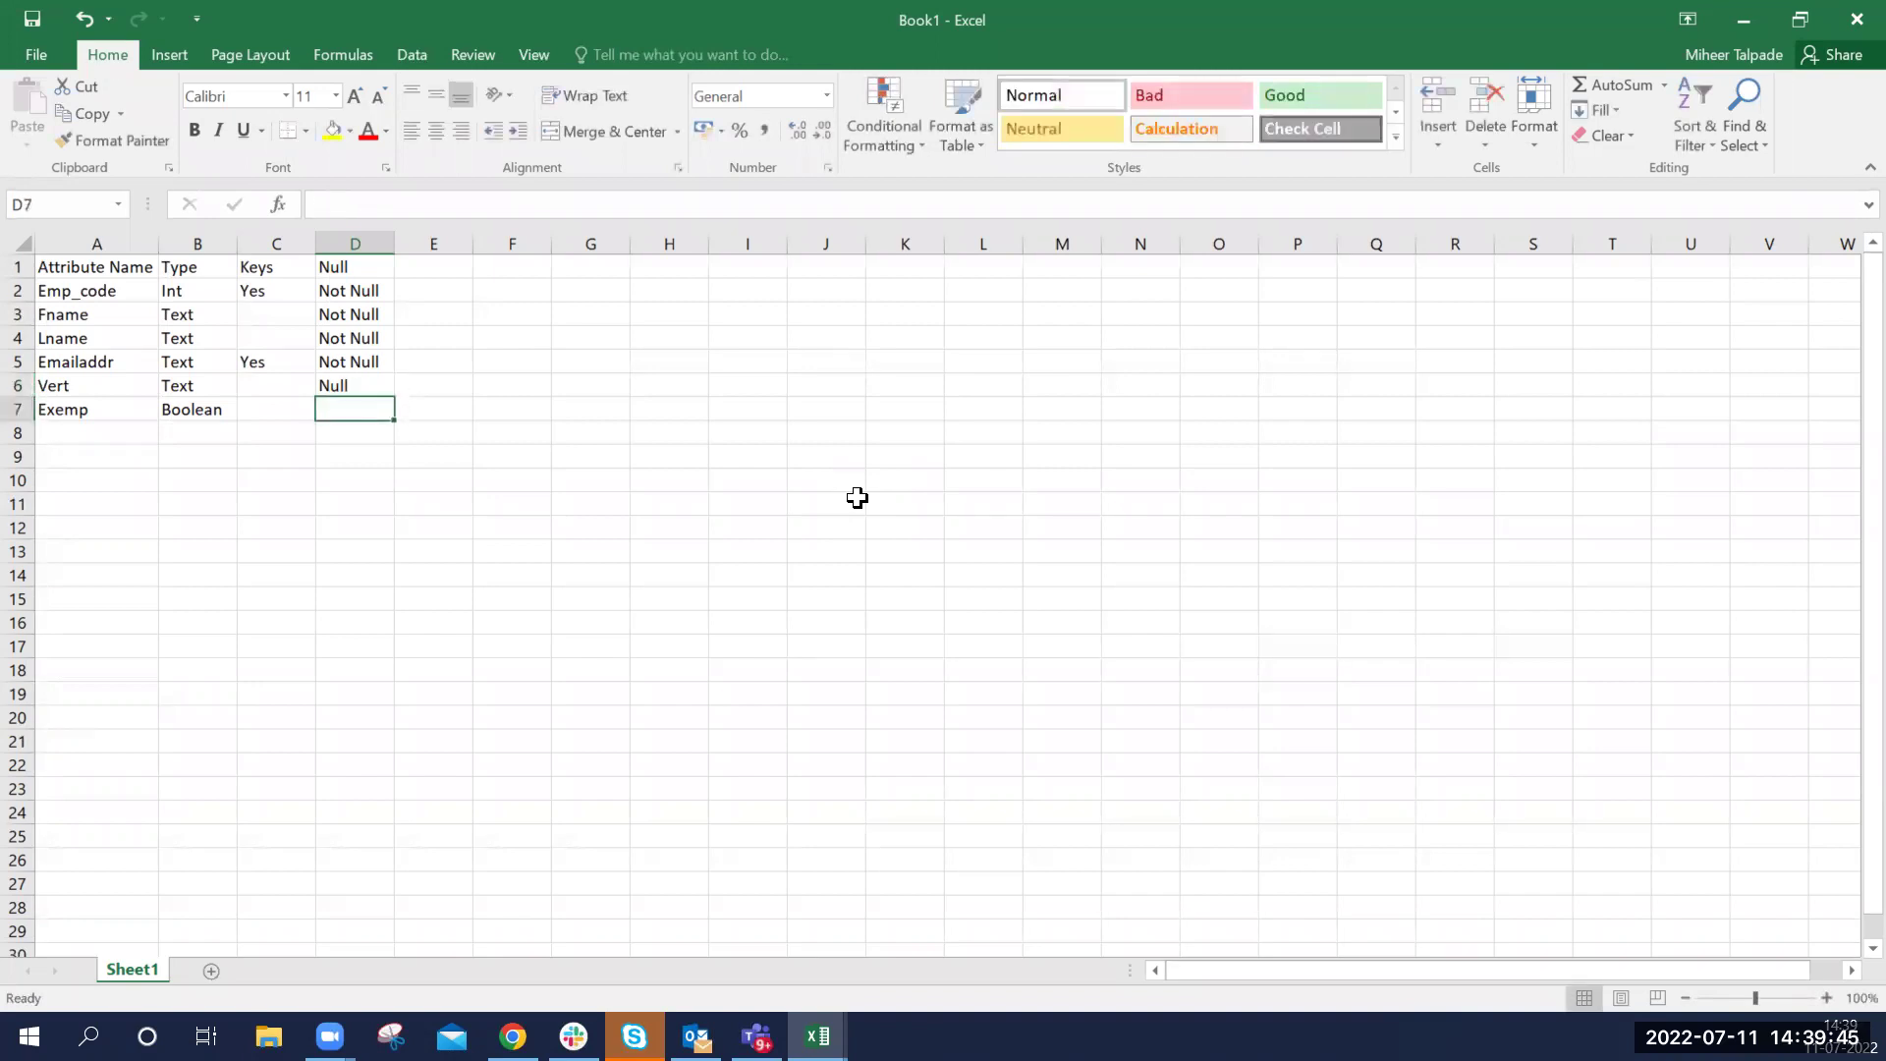
text(No)
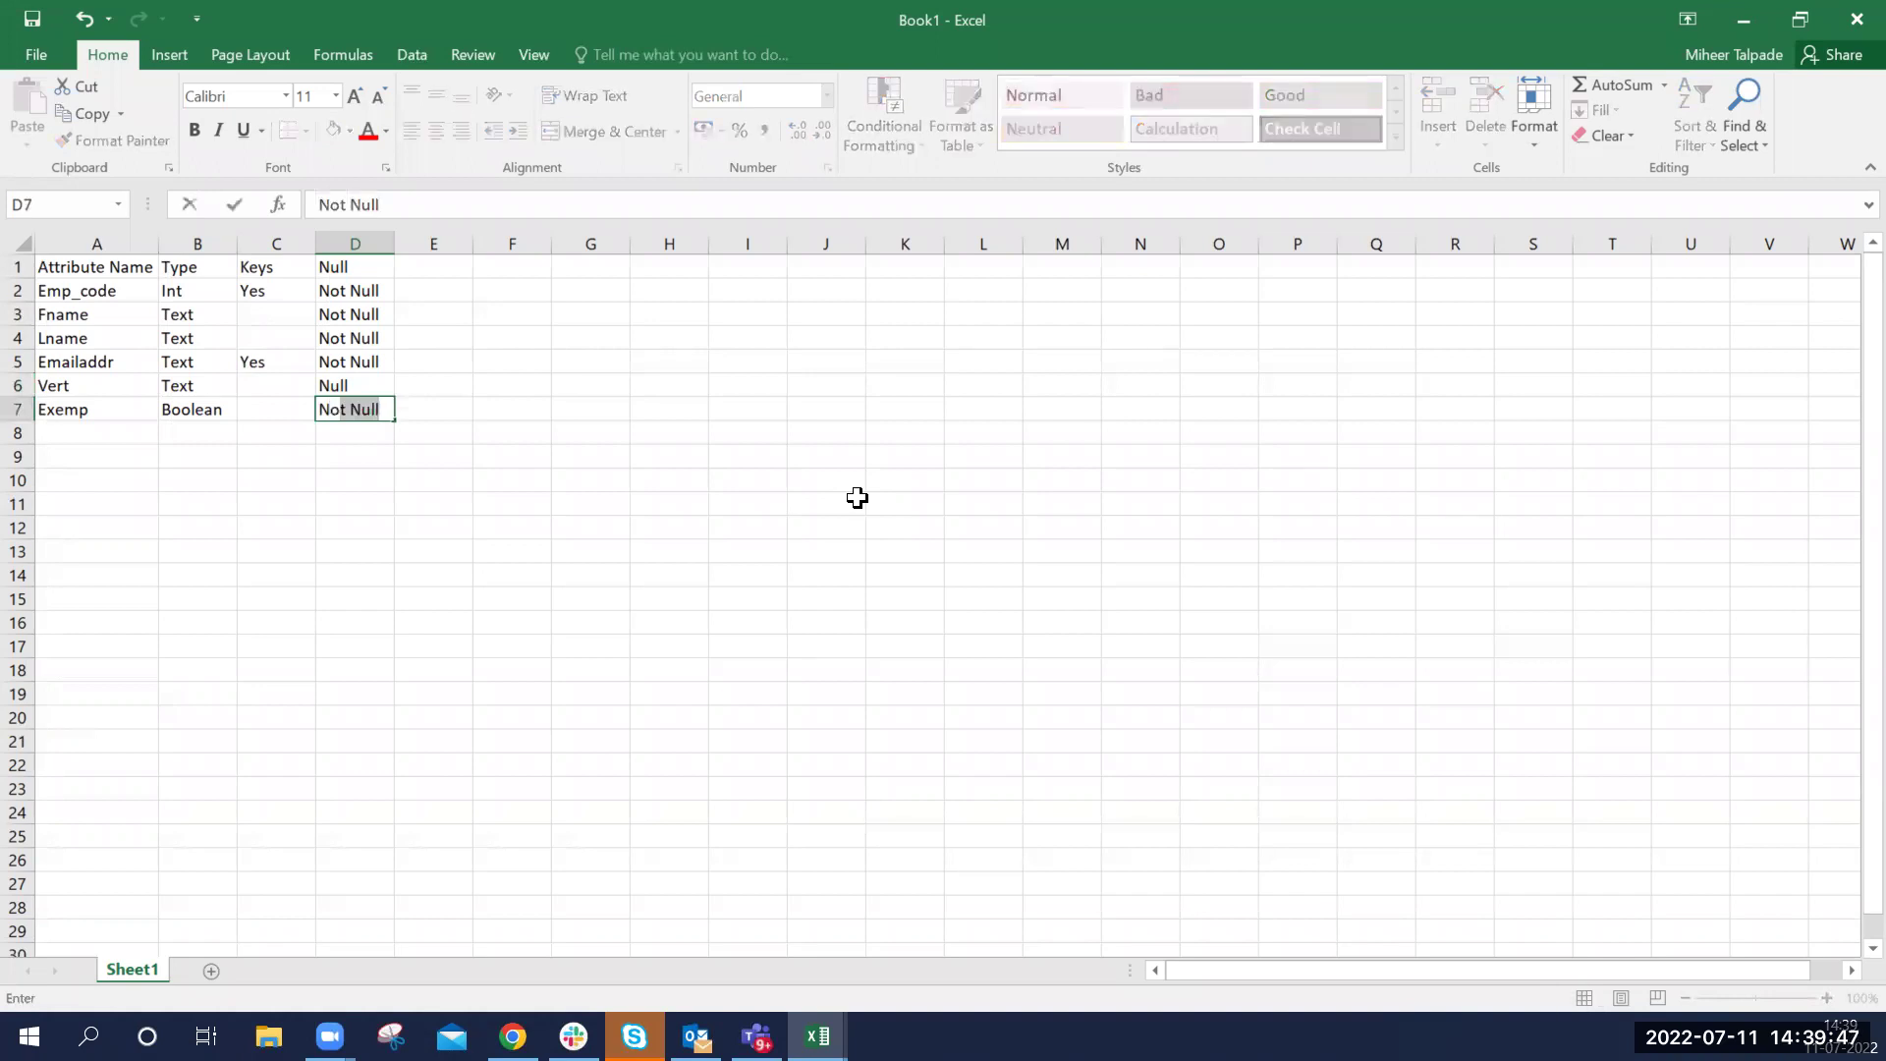
key(Return)
key(Up)
key(Up)
key(Up)
key(Up)
key(Up)
key(Up)
key(Up)
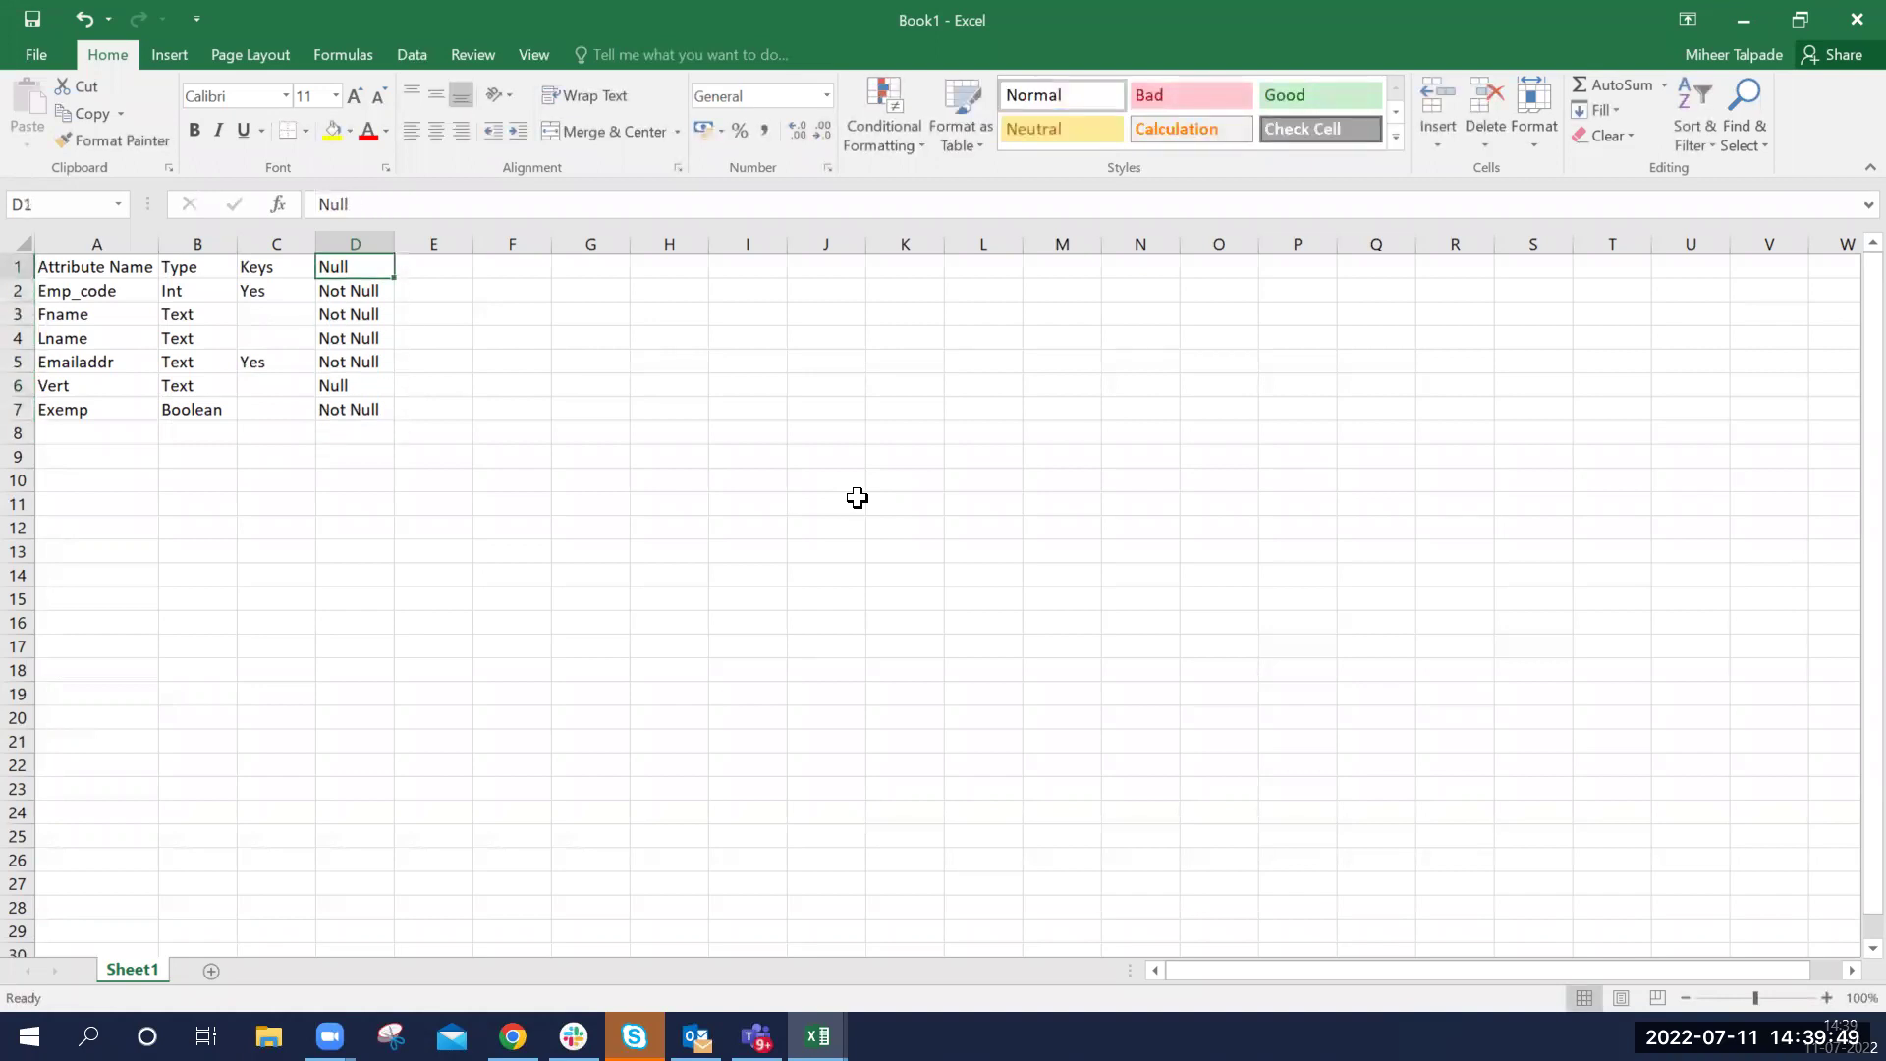
- Change Lname's nullability in D4 from Not Null to Null
key(Down)
key(Left)
key(Left)
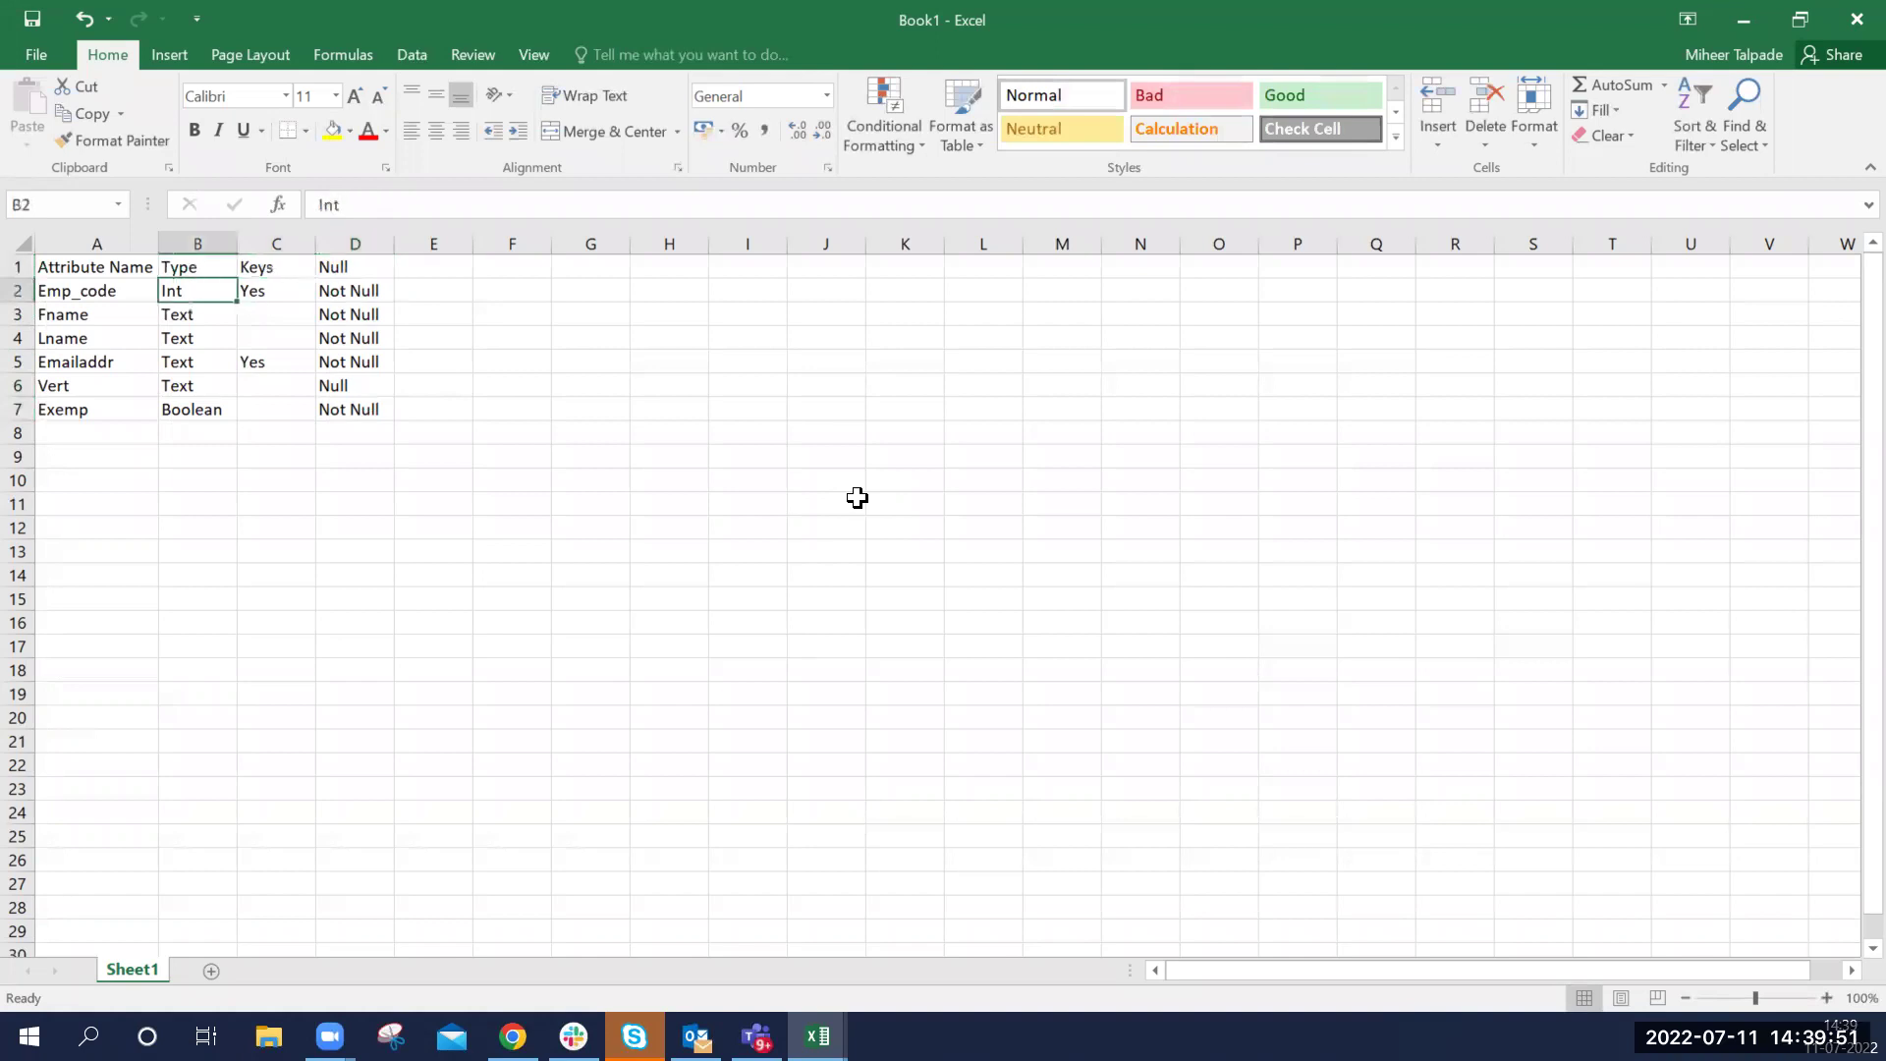
key(Right)
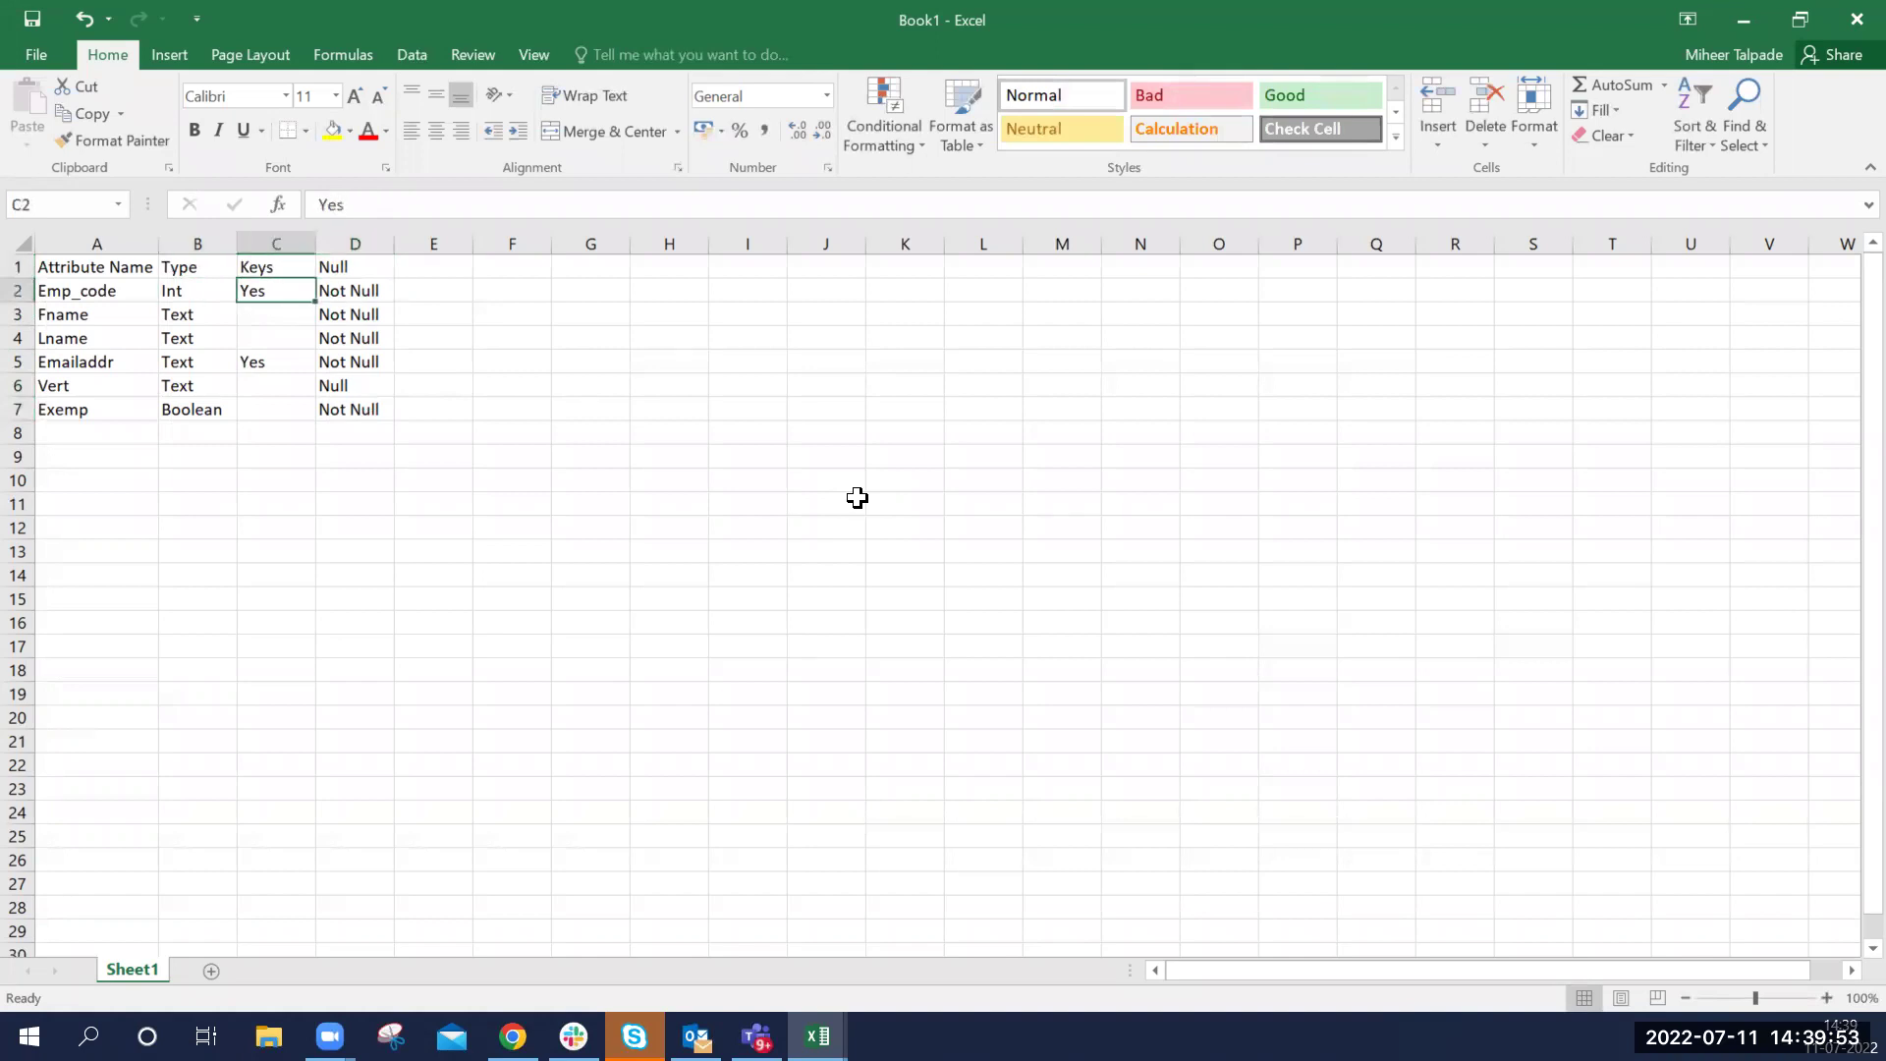
key(Down)
key(Down)
key(Down)
key(Up)
key(Up)
key(Down)
key(Up)
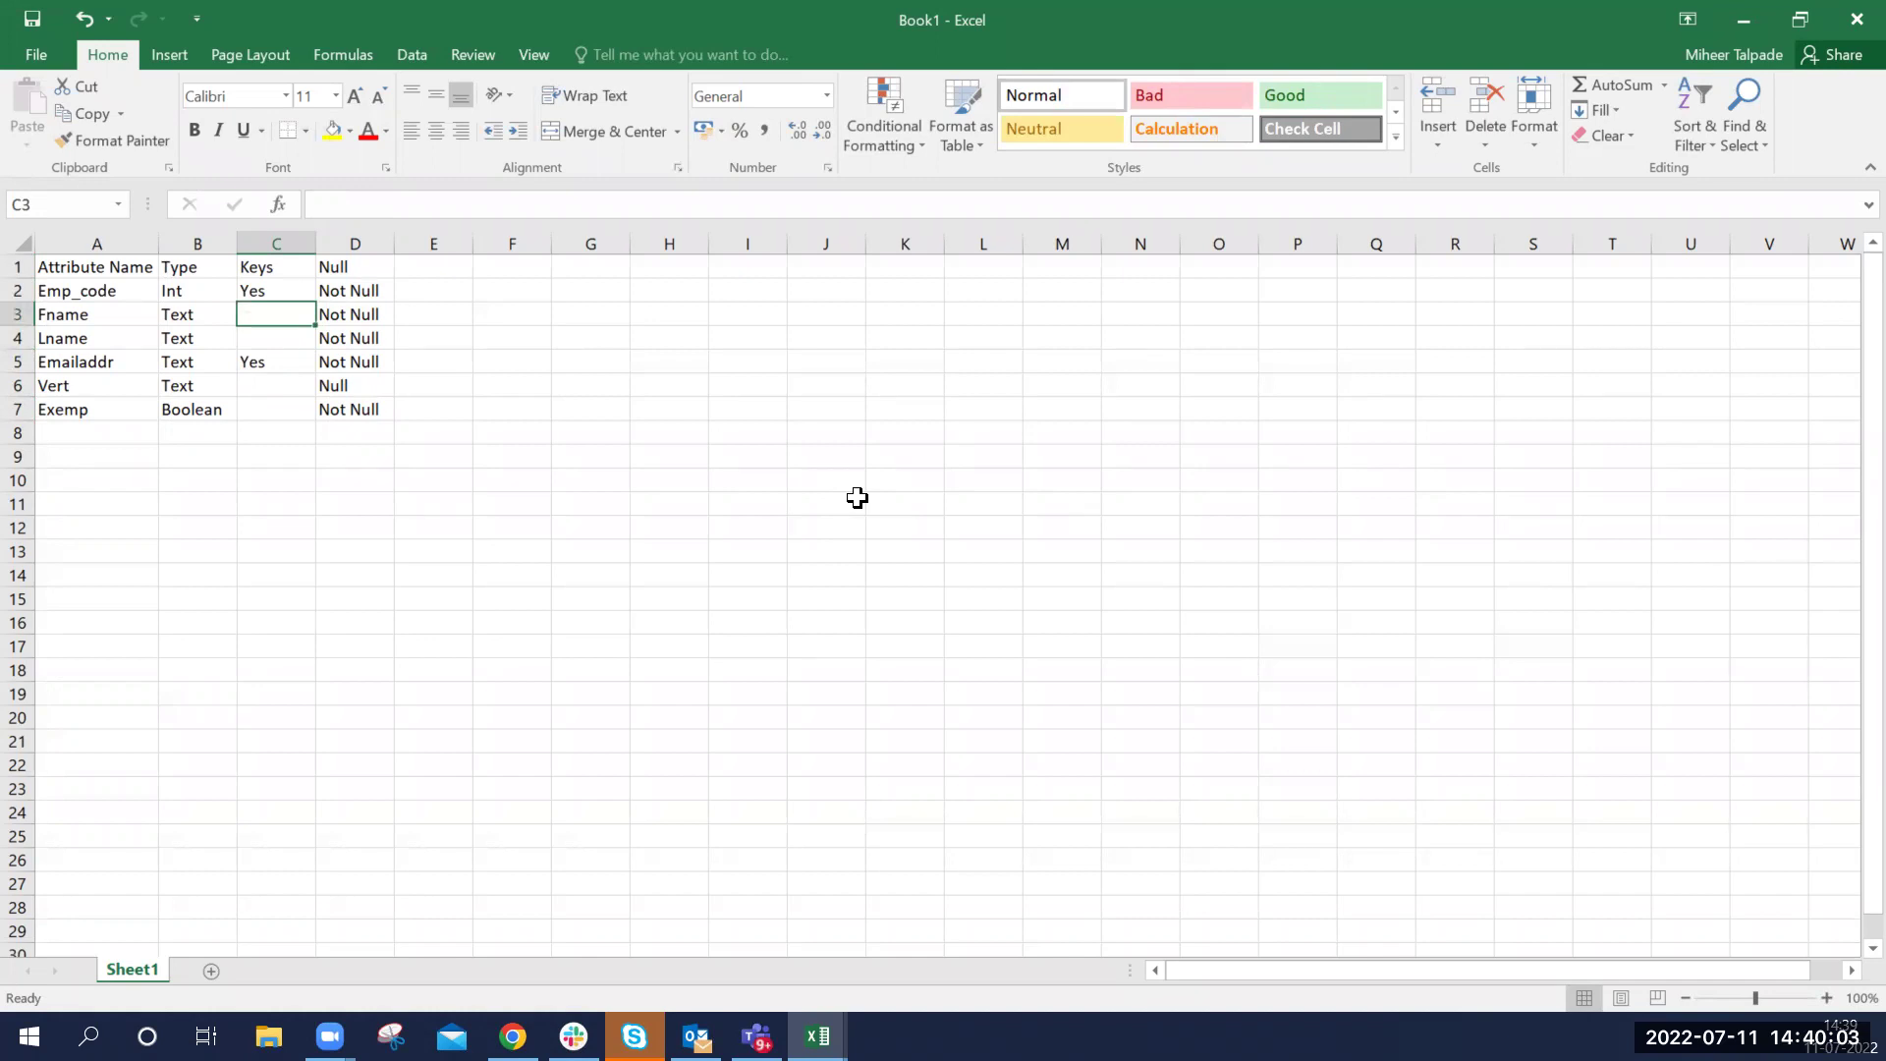
key(Down)
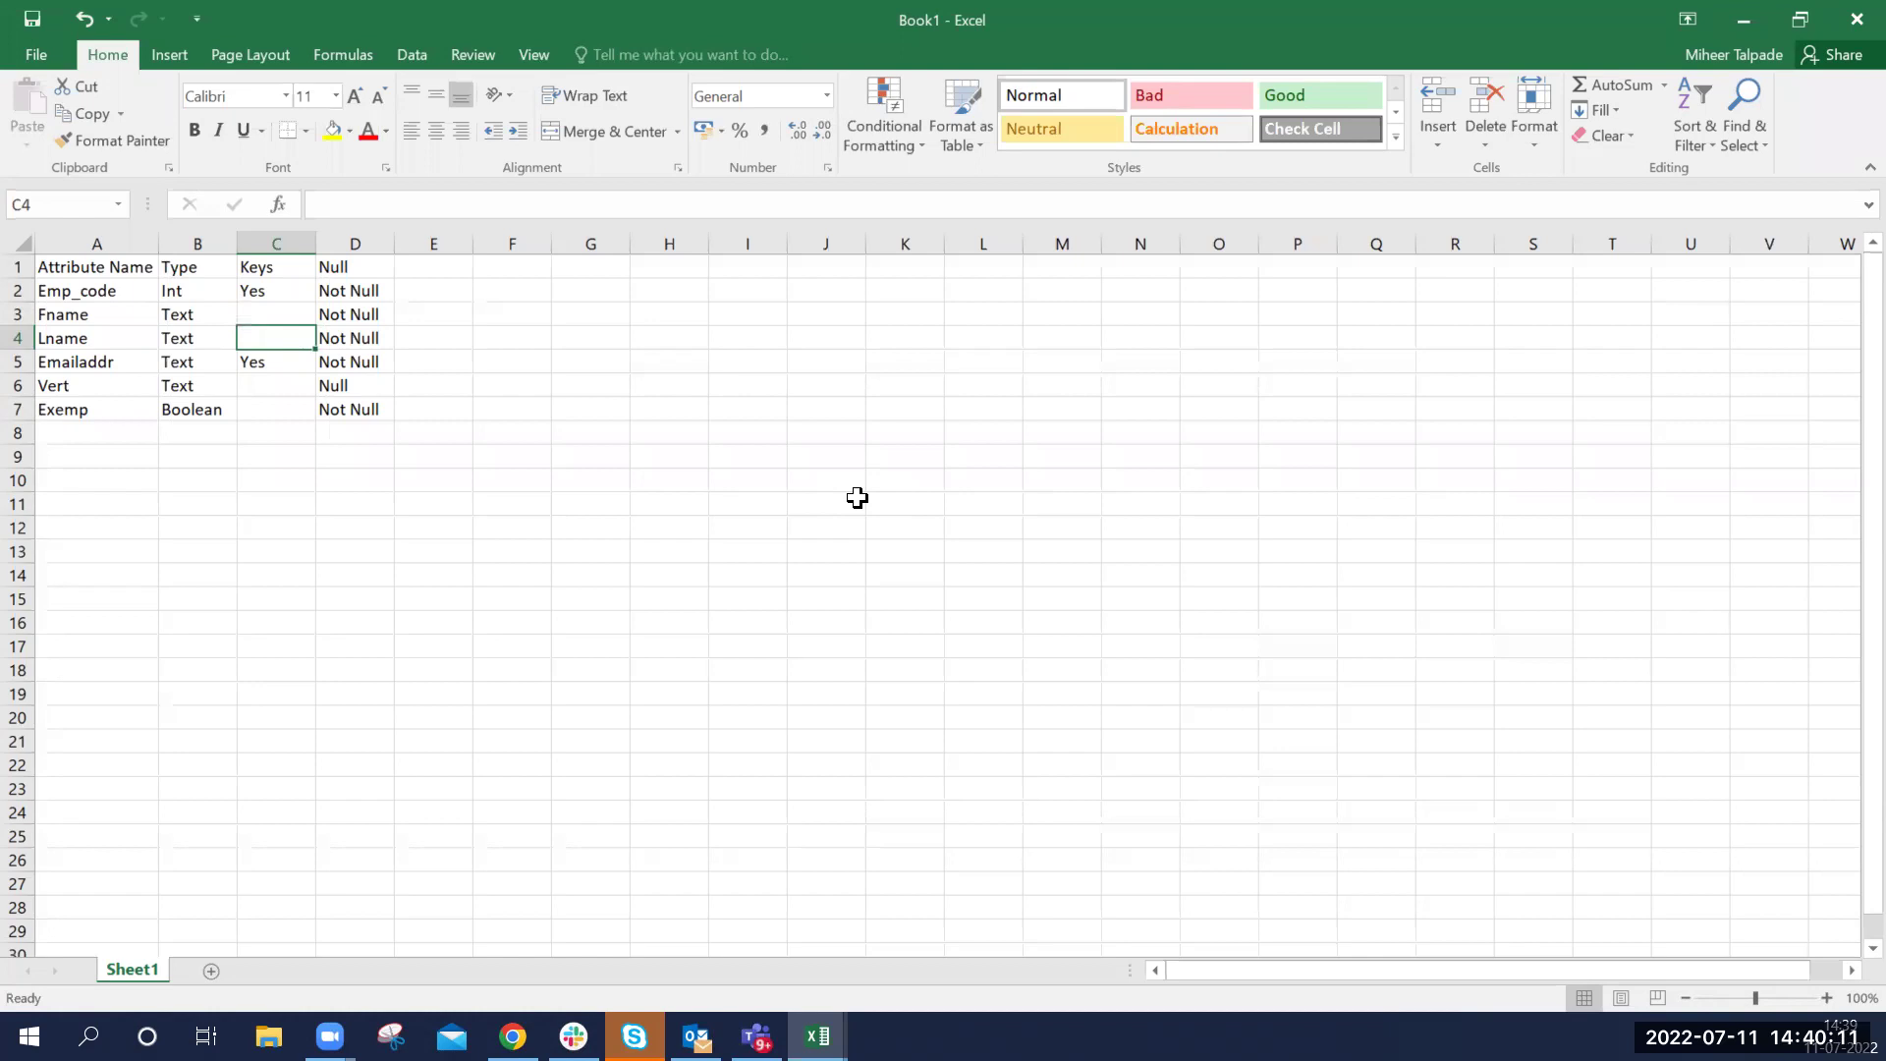
key(Left)
key(Left)
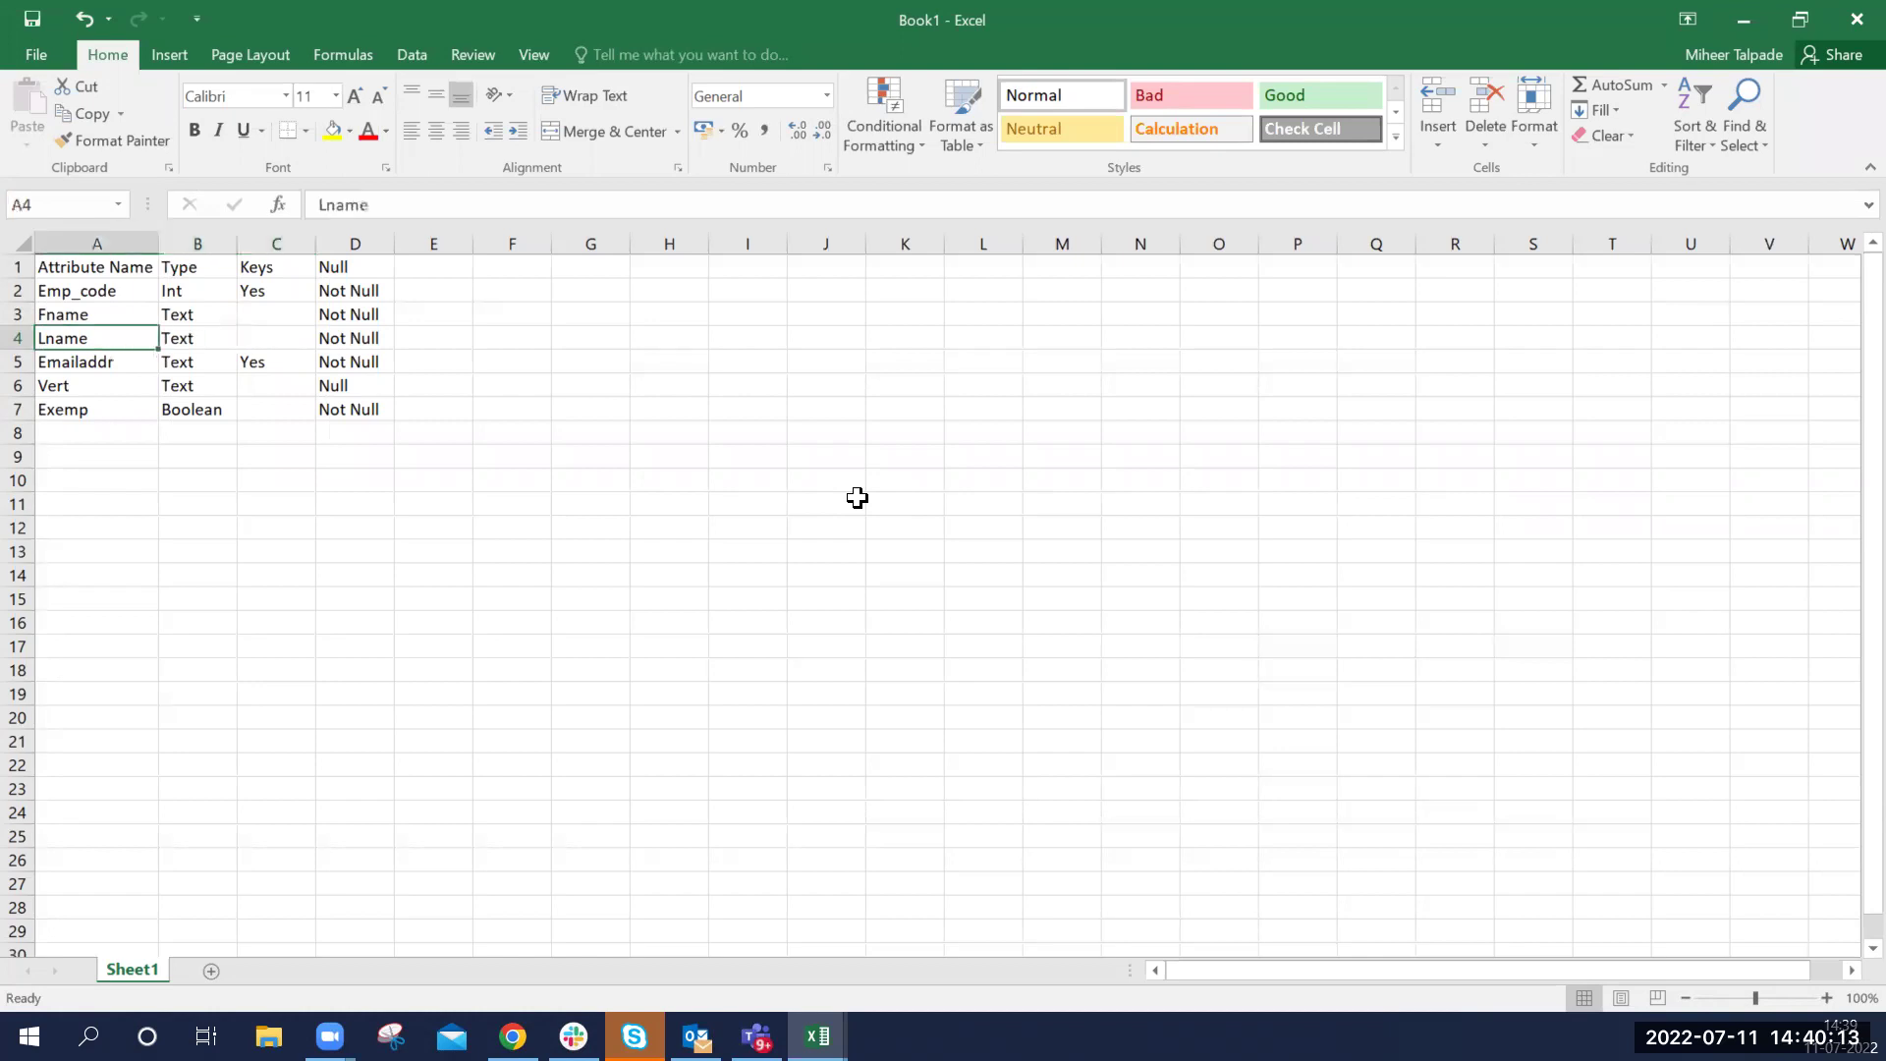
key(Right)
key(Right)
key(Right)
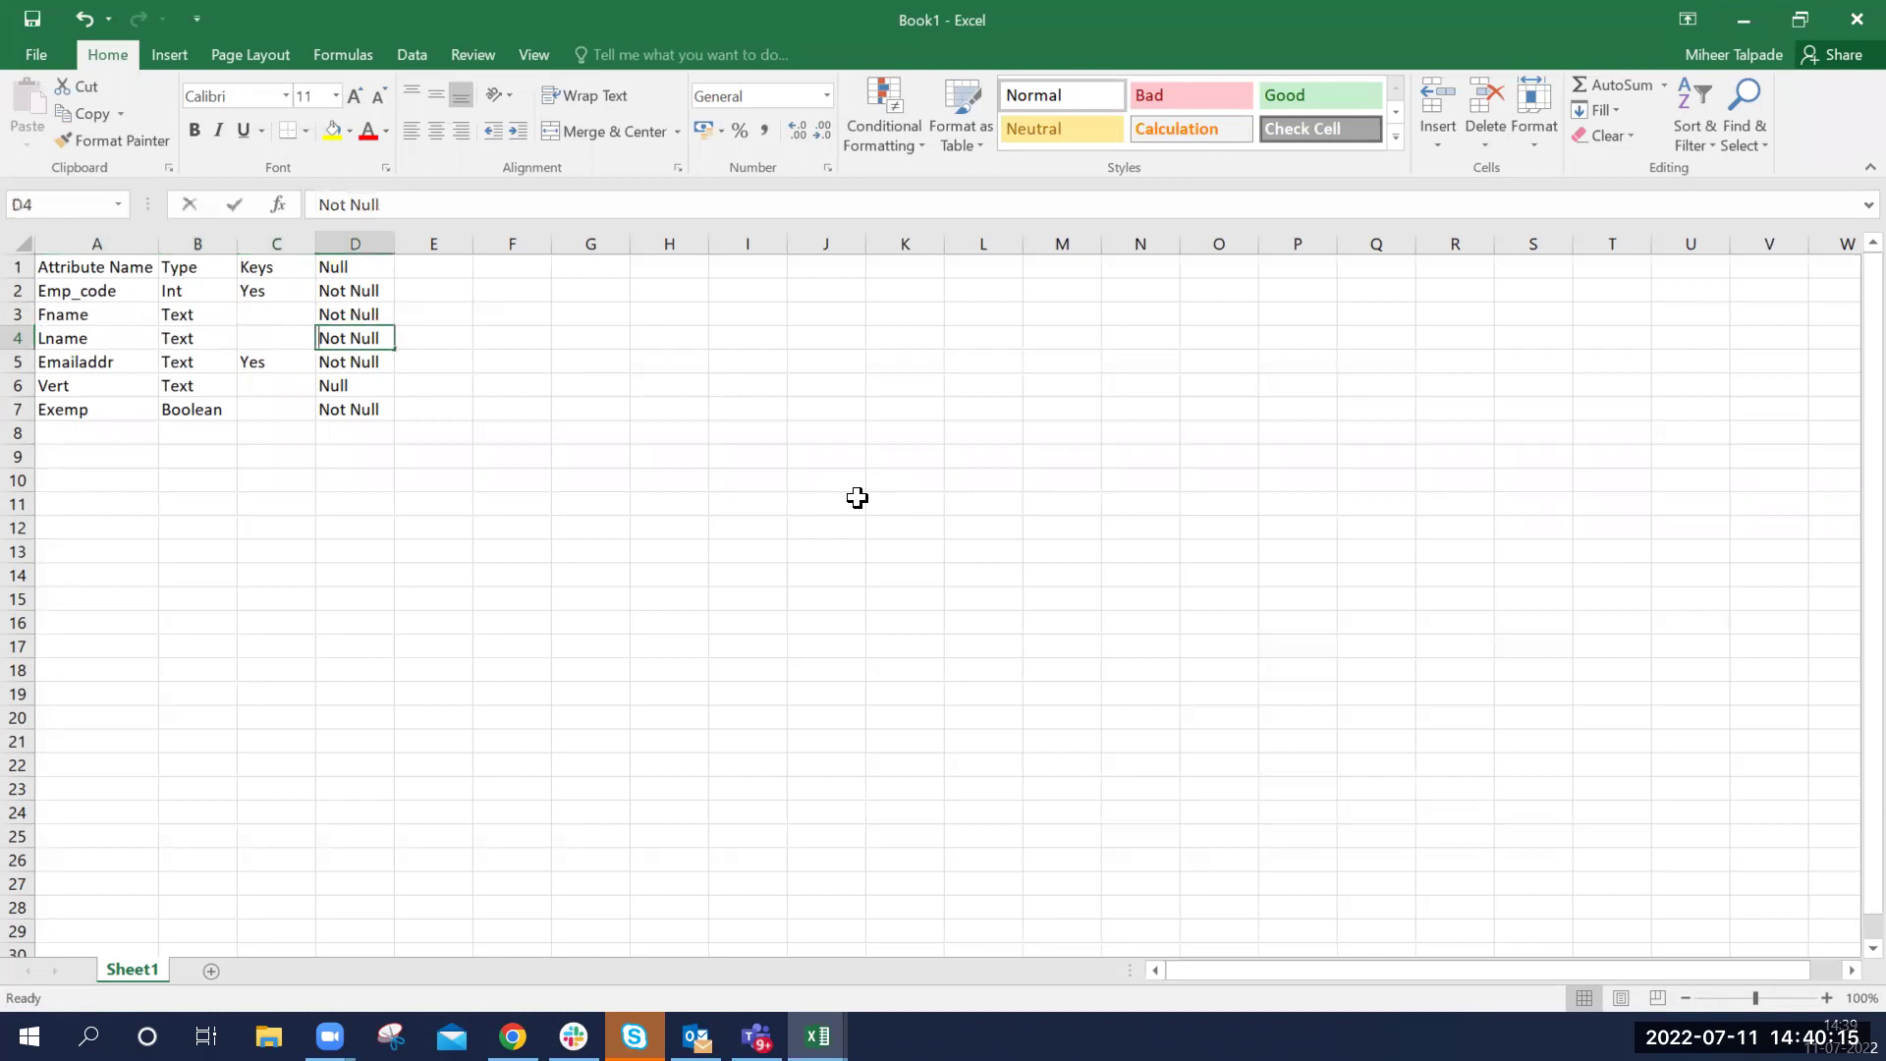
text(Null)
key(Return)
- Return to the header row and select the empty cell E1
key(Up)
key(Left)
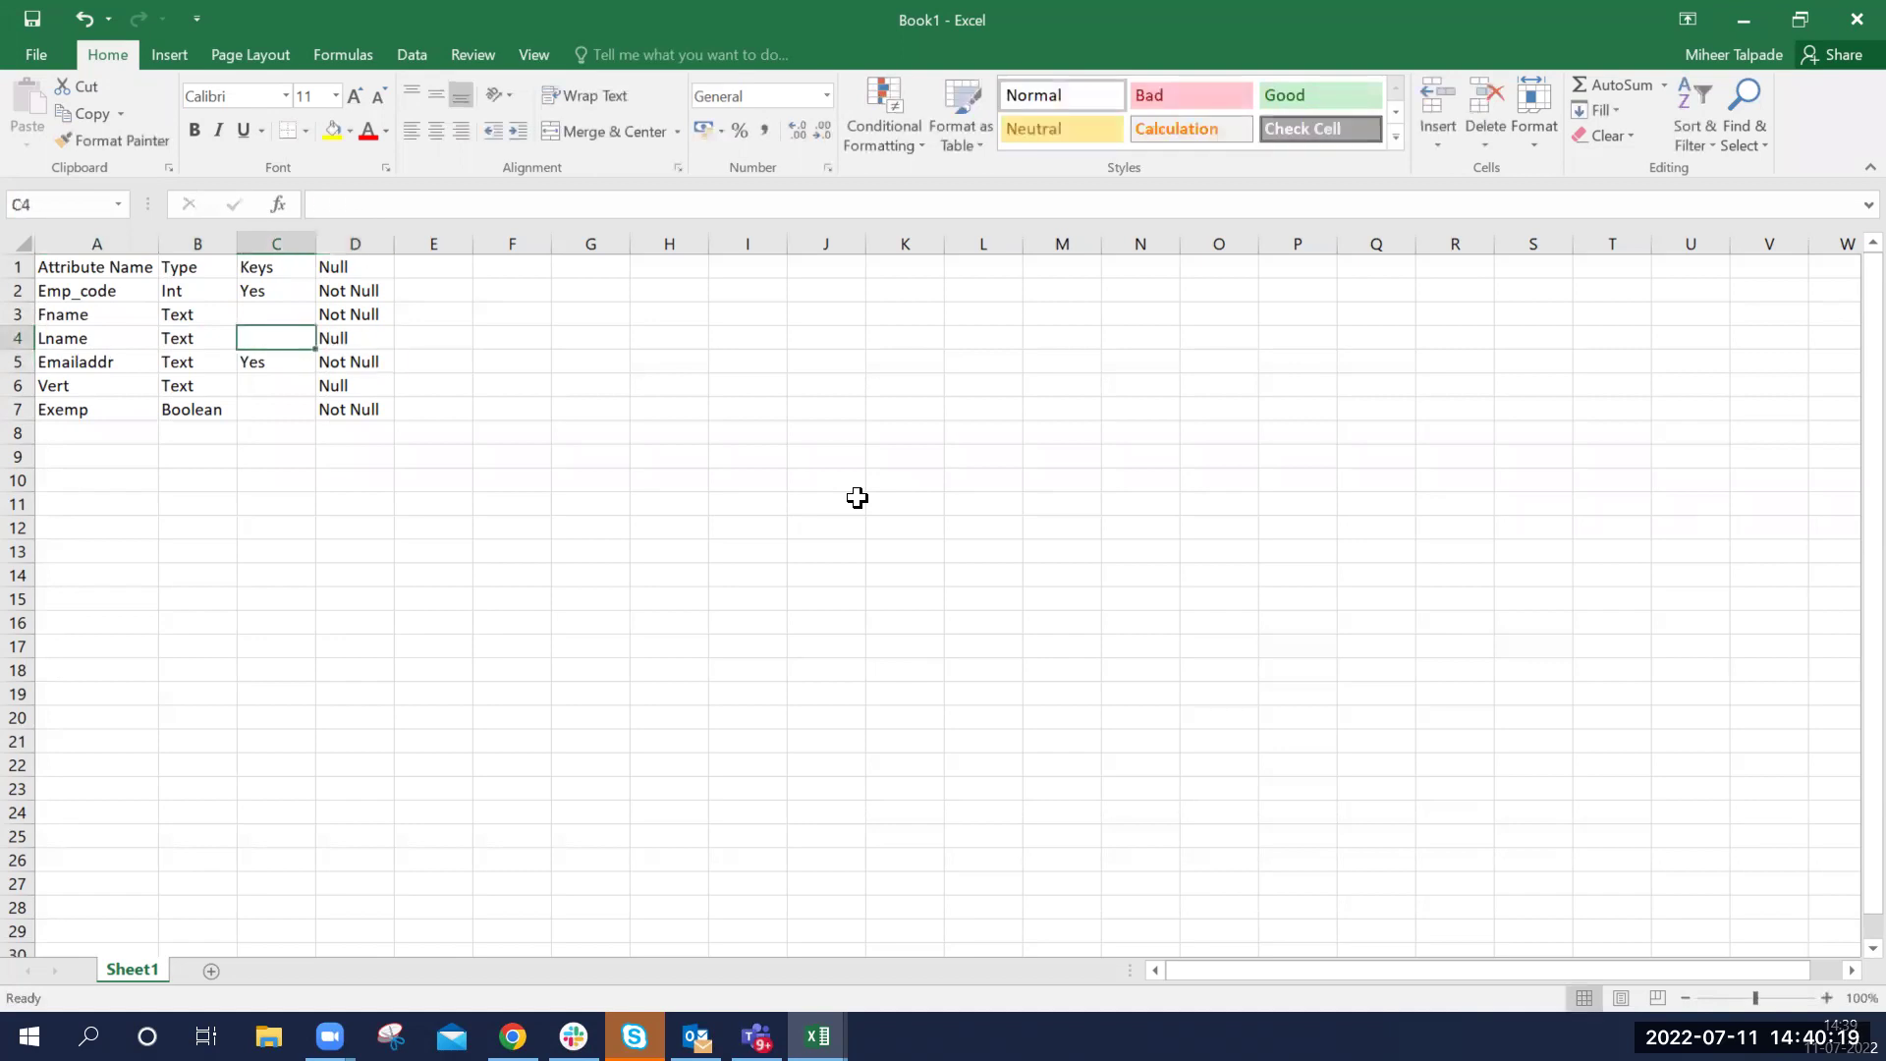
key(Right)
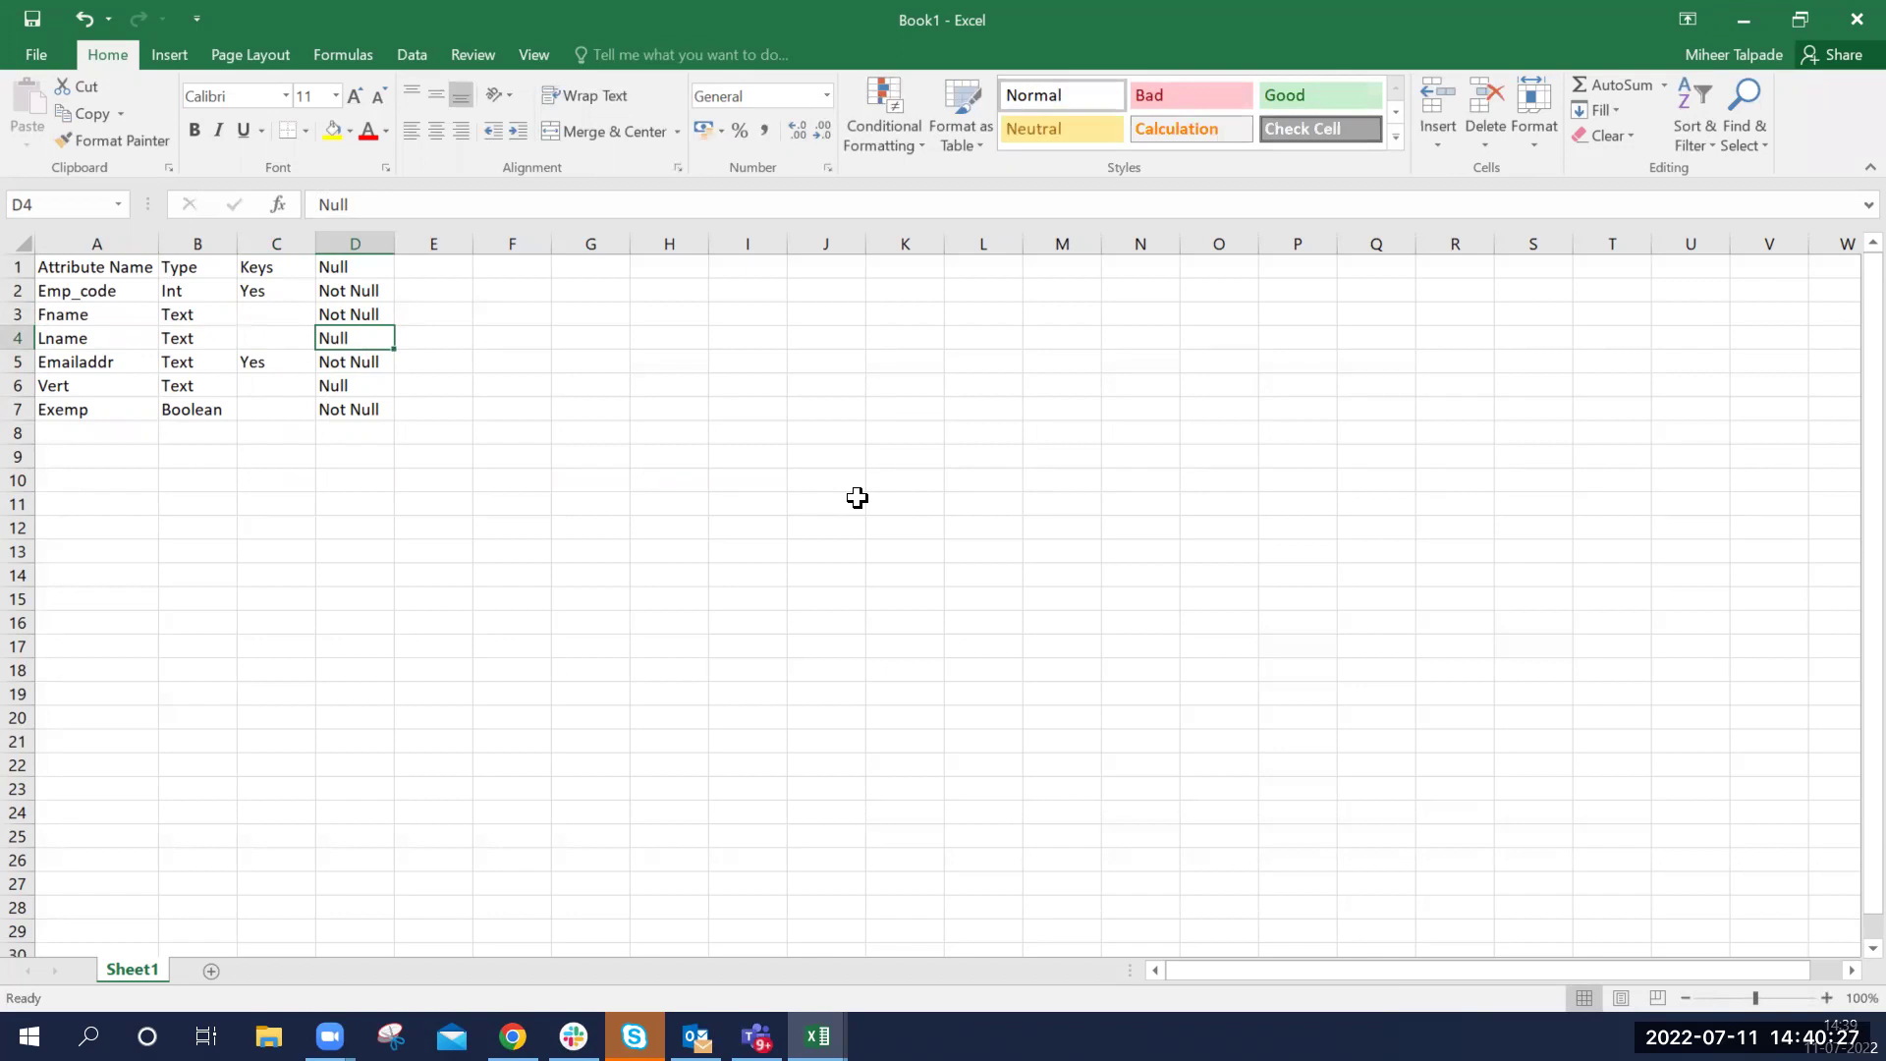
key(Up)
key(Up)
key(Up)
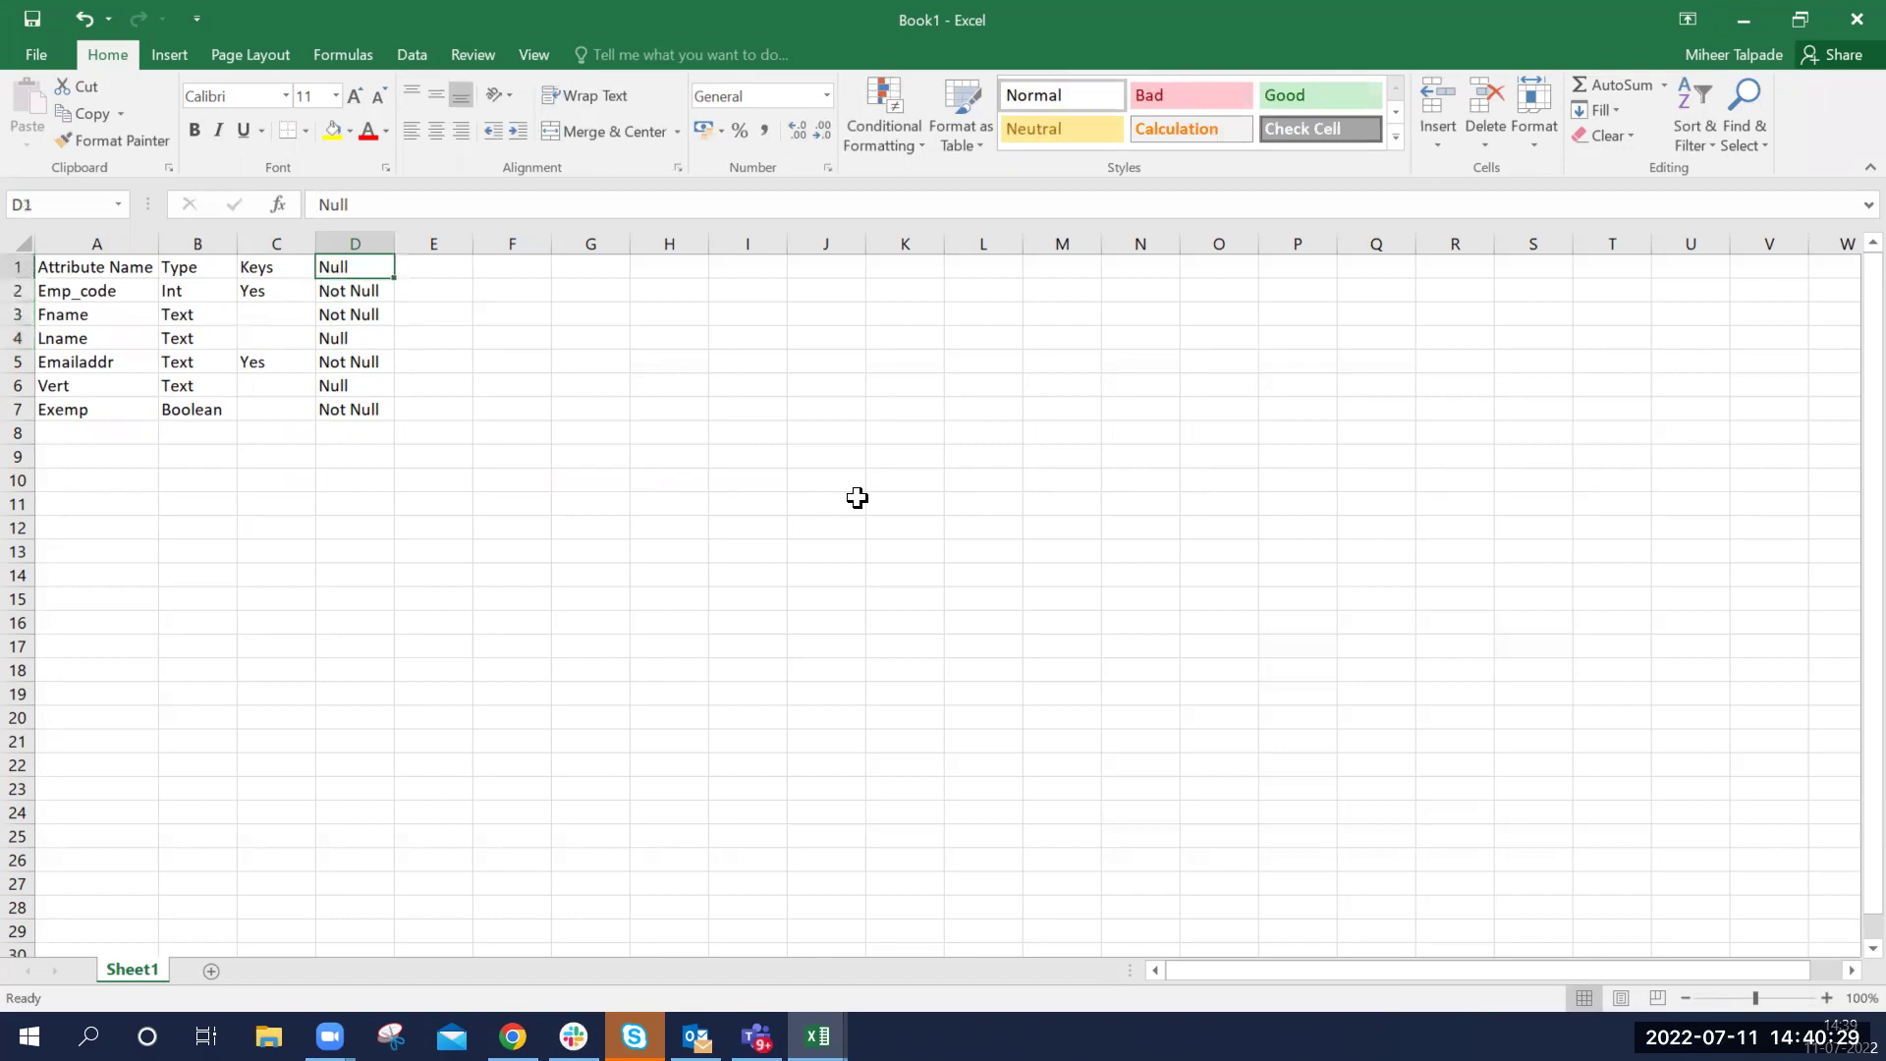
key(Right)
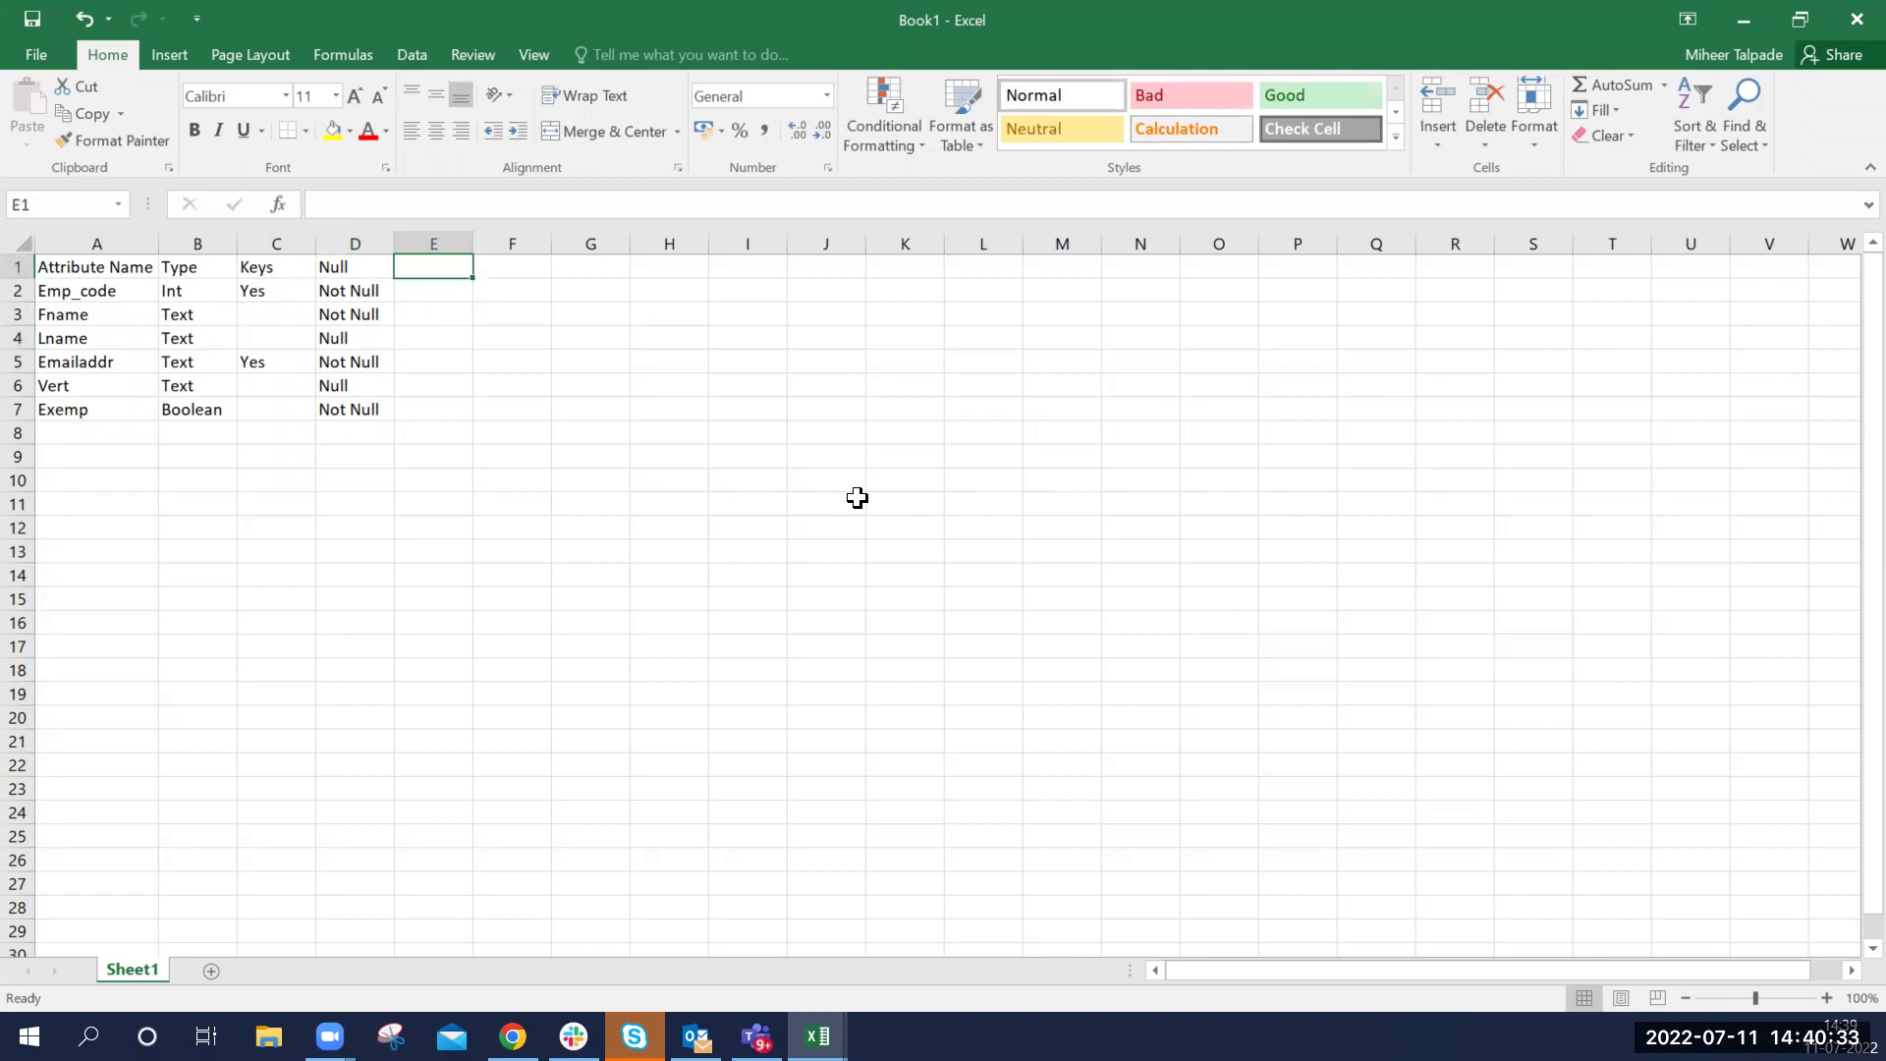
- Add a Default column header in E1, give Lname the default 'Not registered', and widen column E
text(Default)
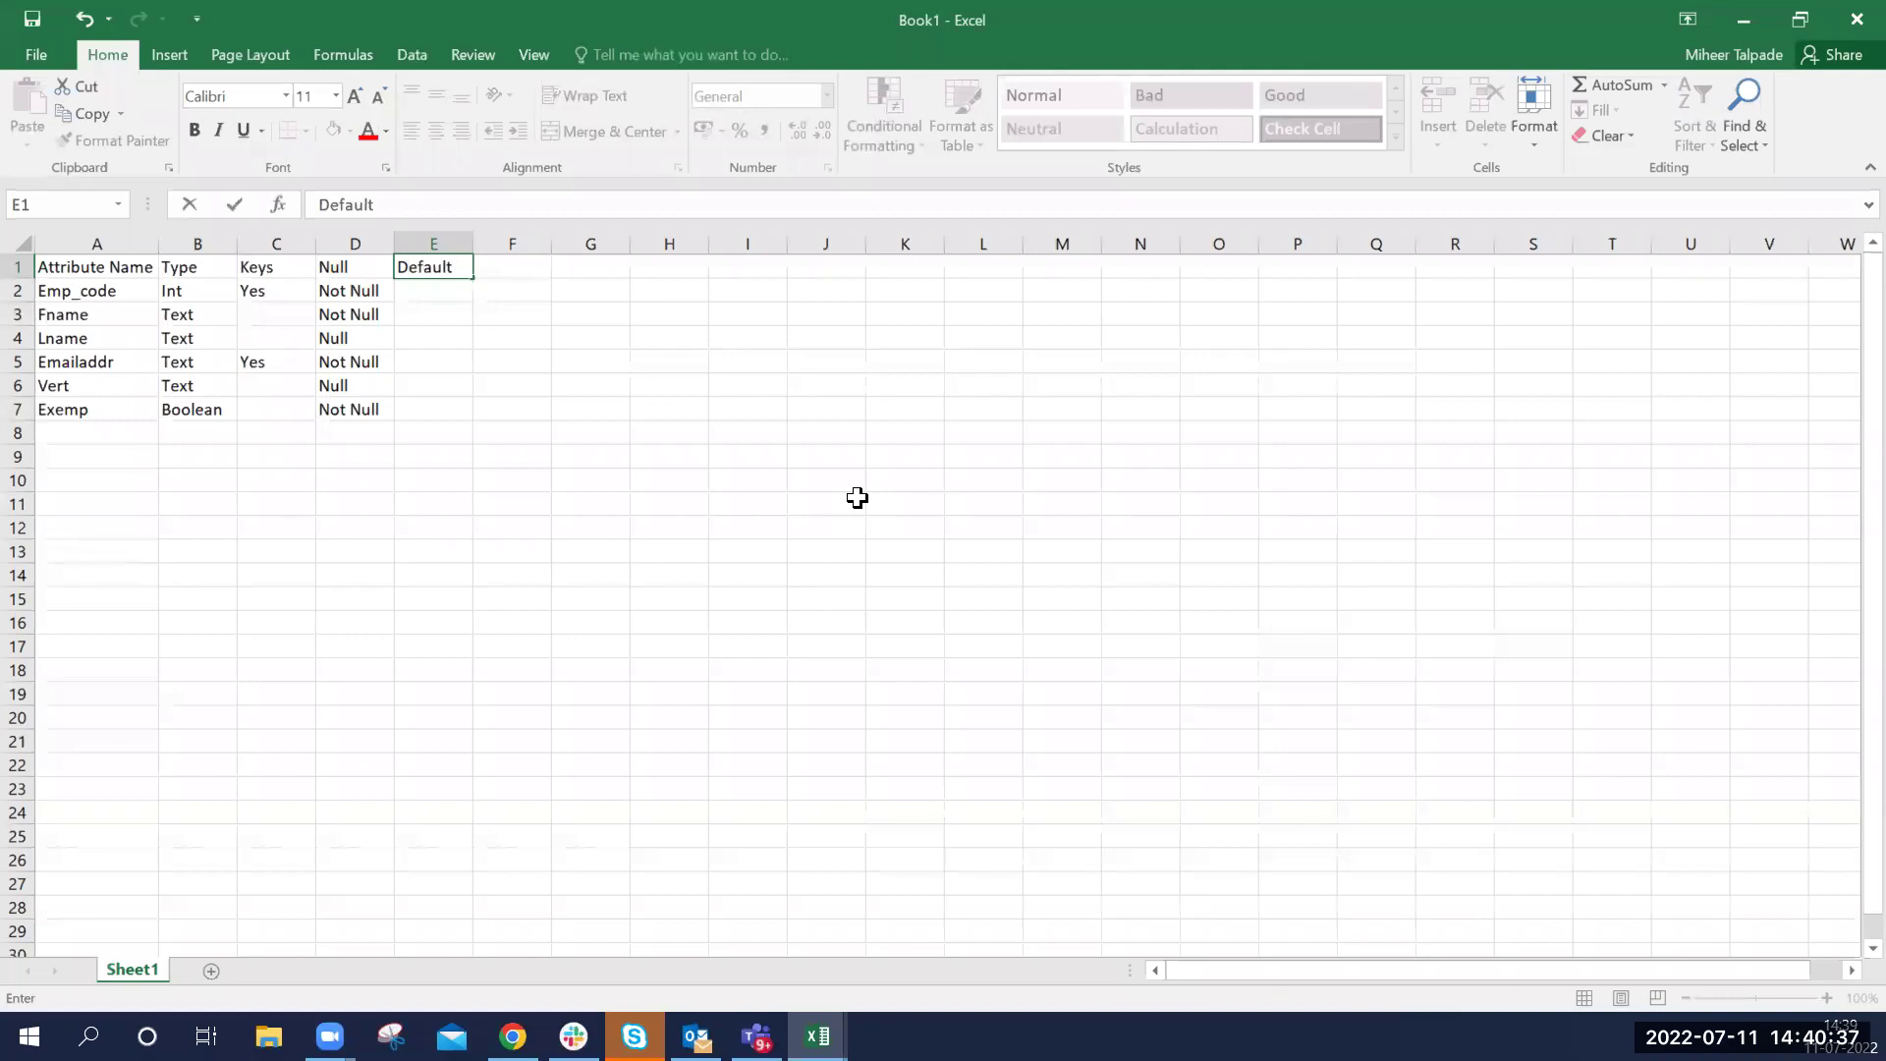
key(Return)
key(Up)
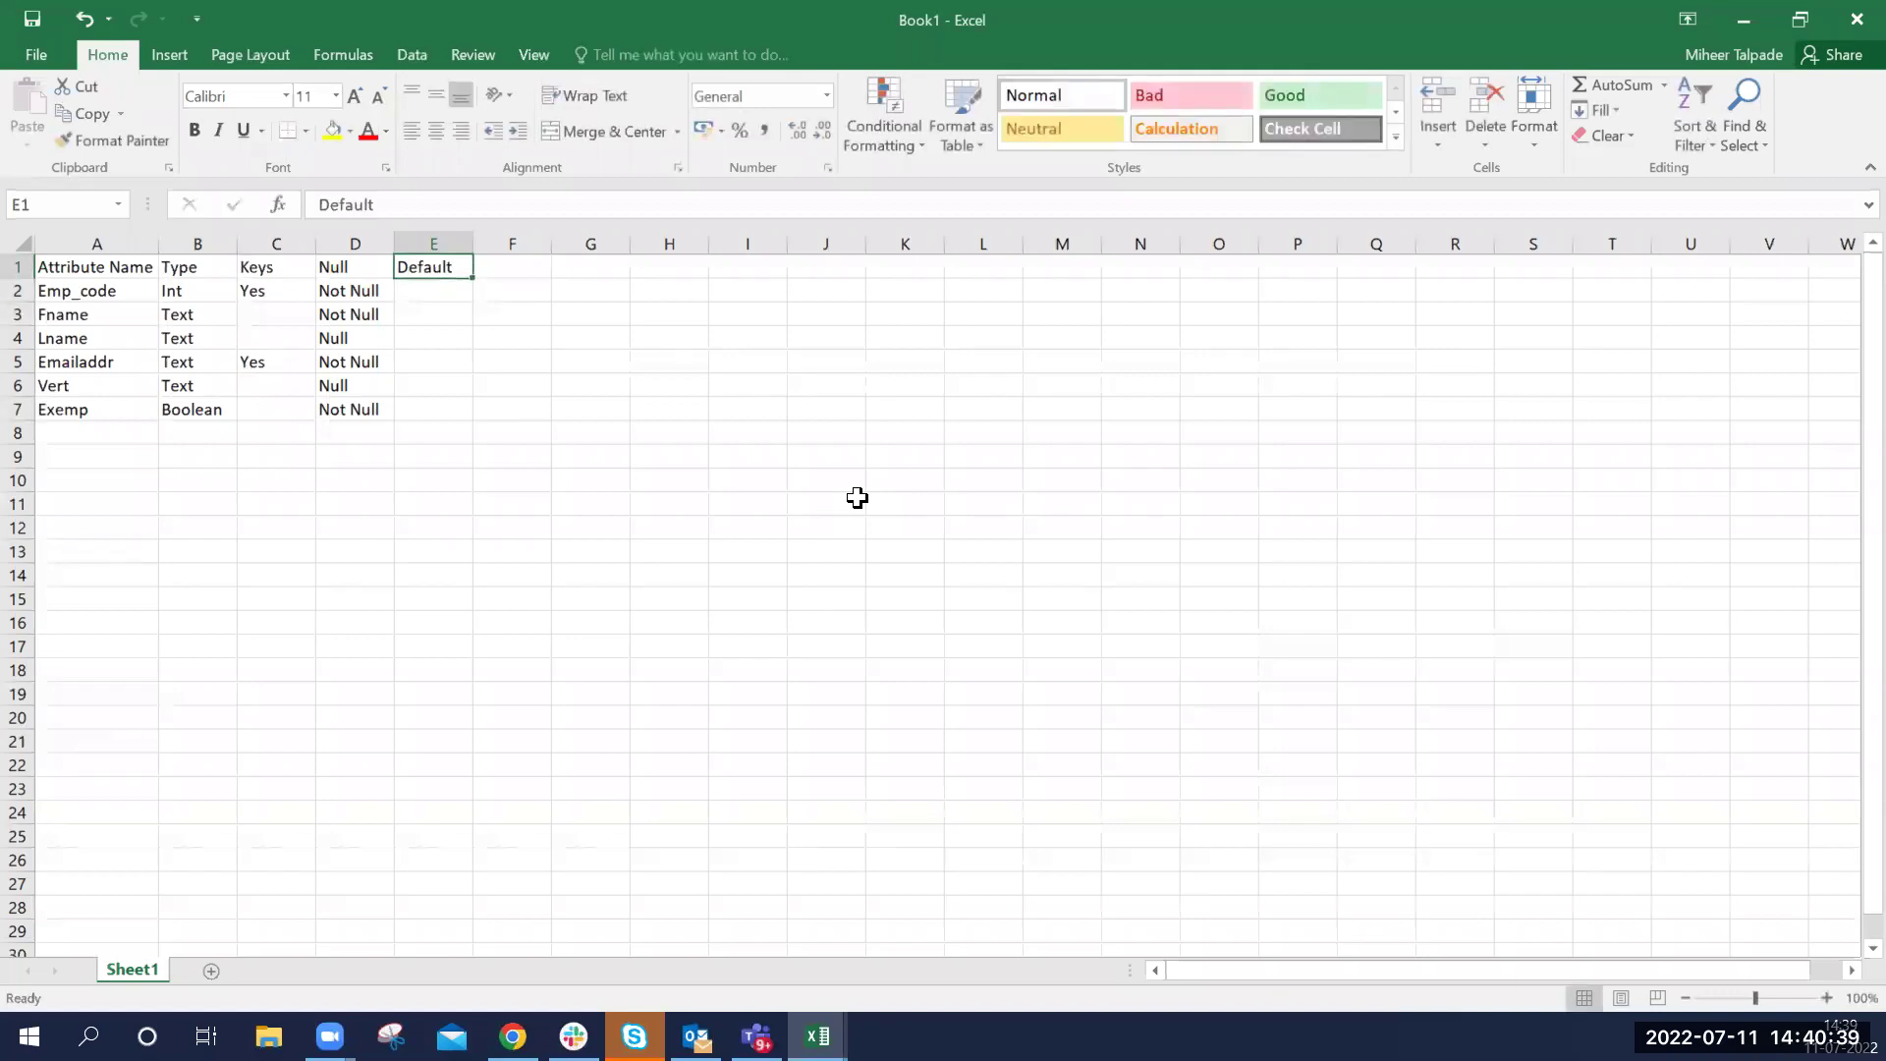
key(Down)
key(Down)
key(Down)
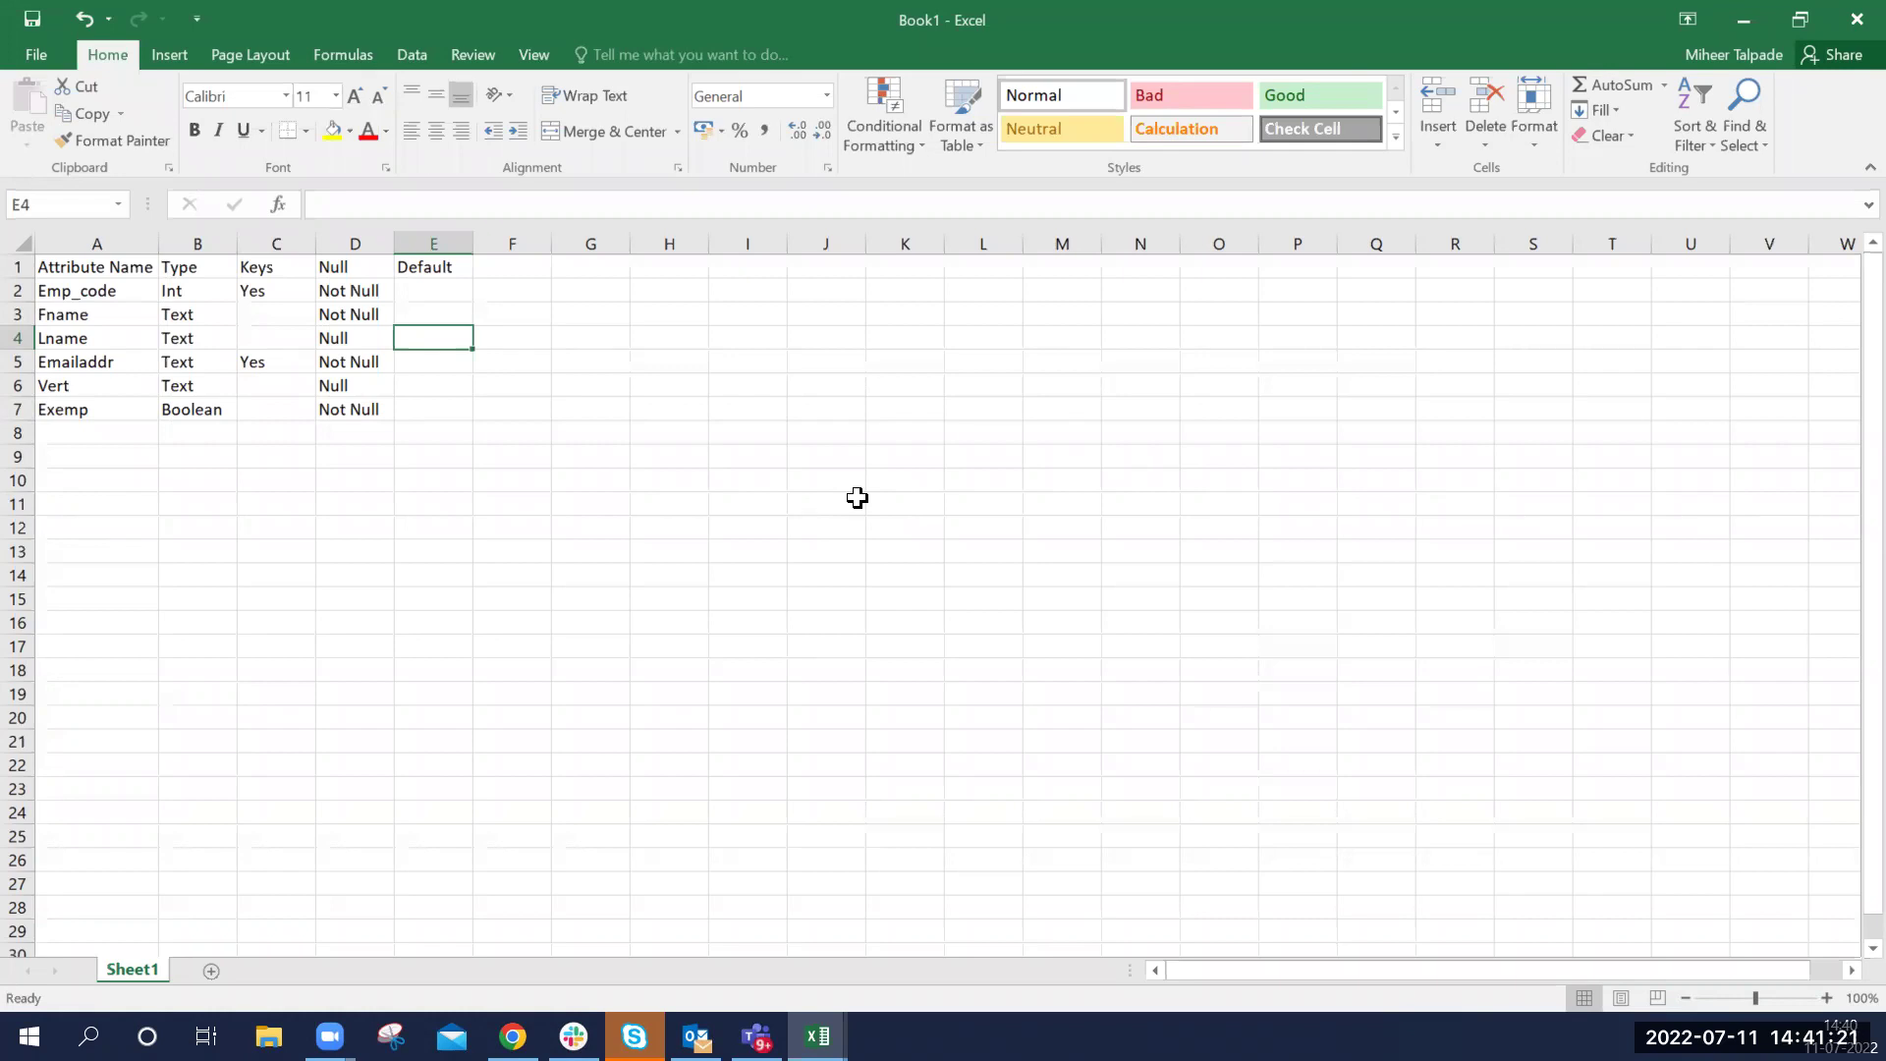
text(Not r)
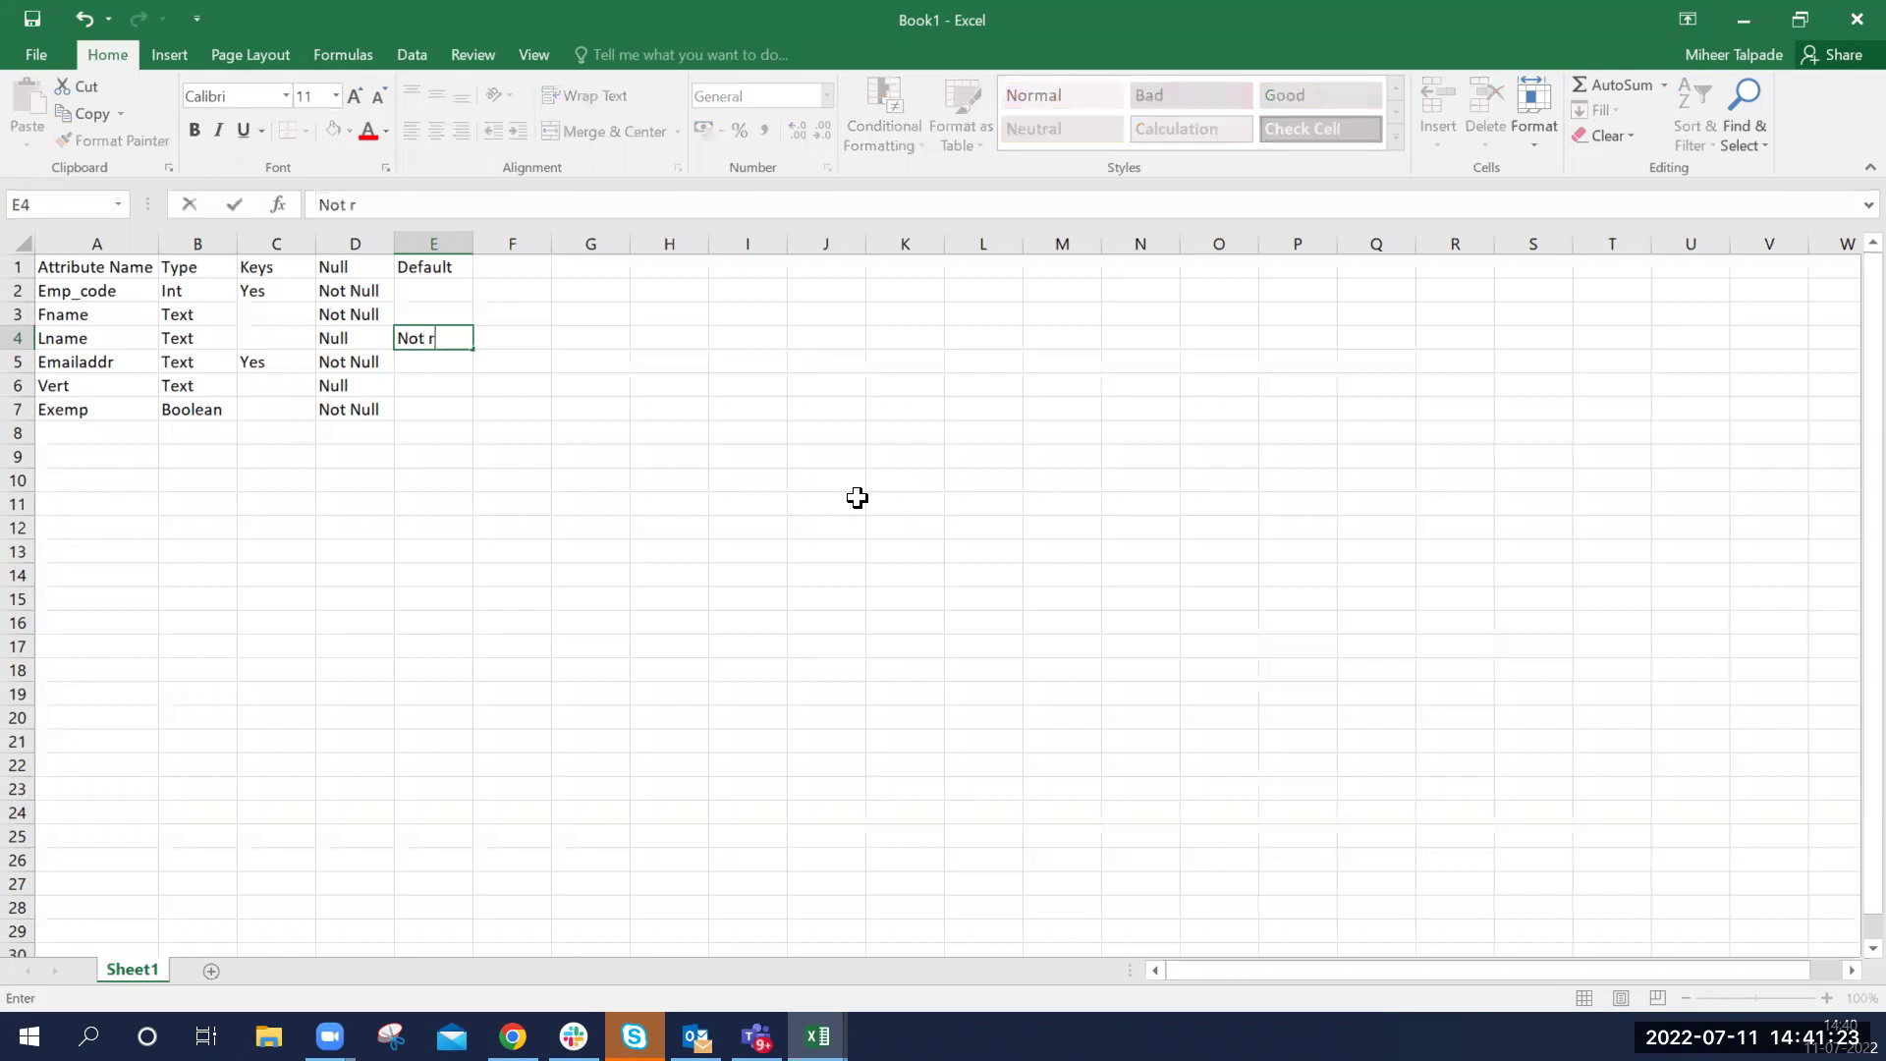
text(egistered)
key(Return)
key(Up)
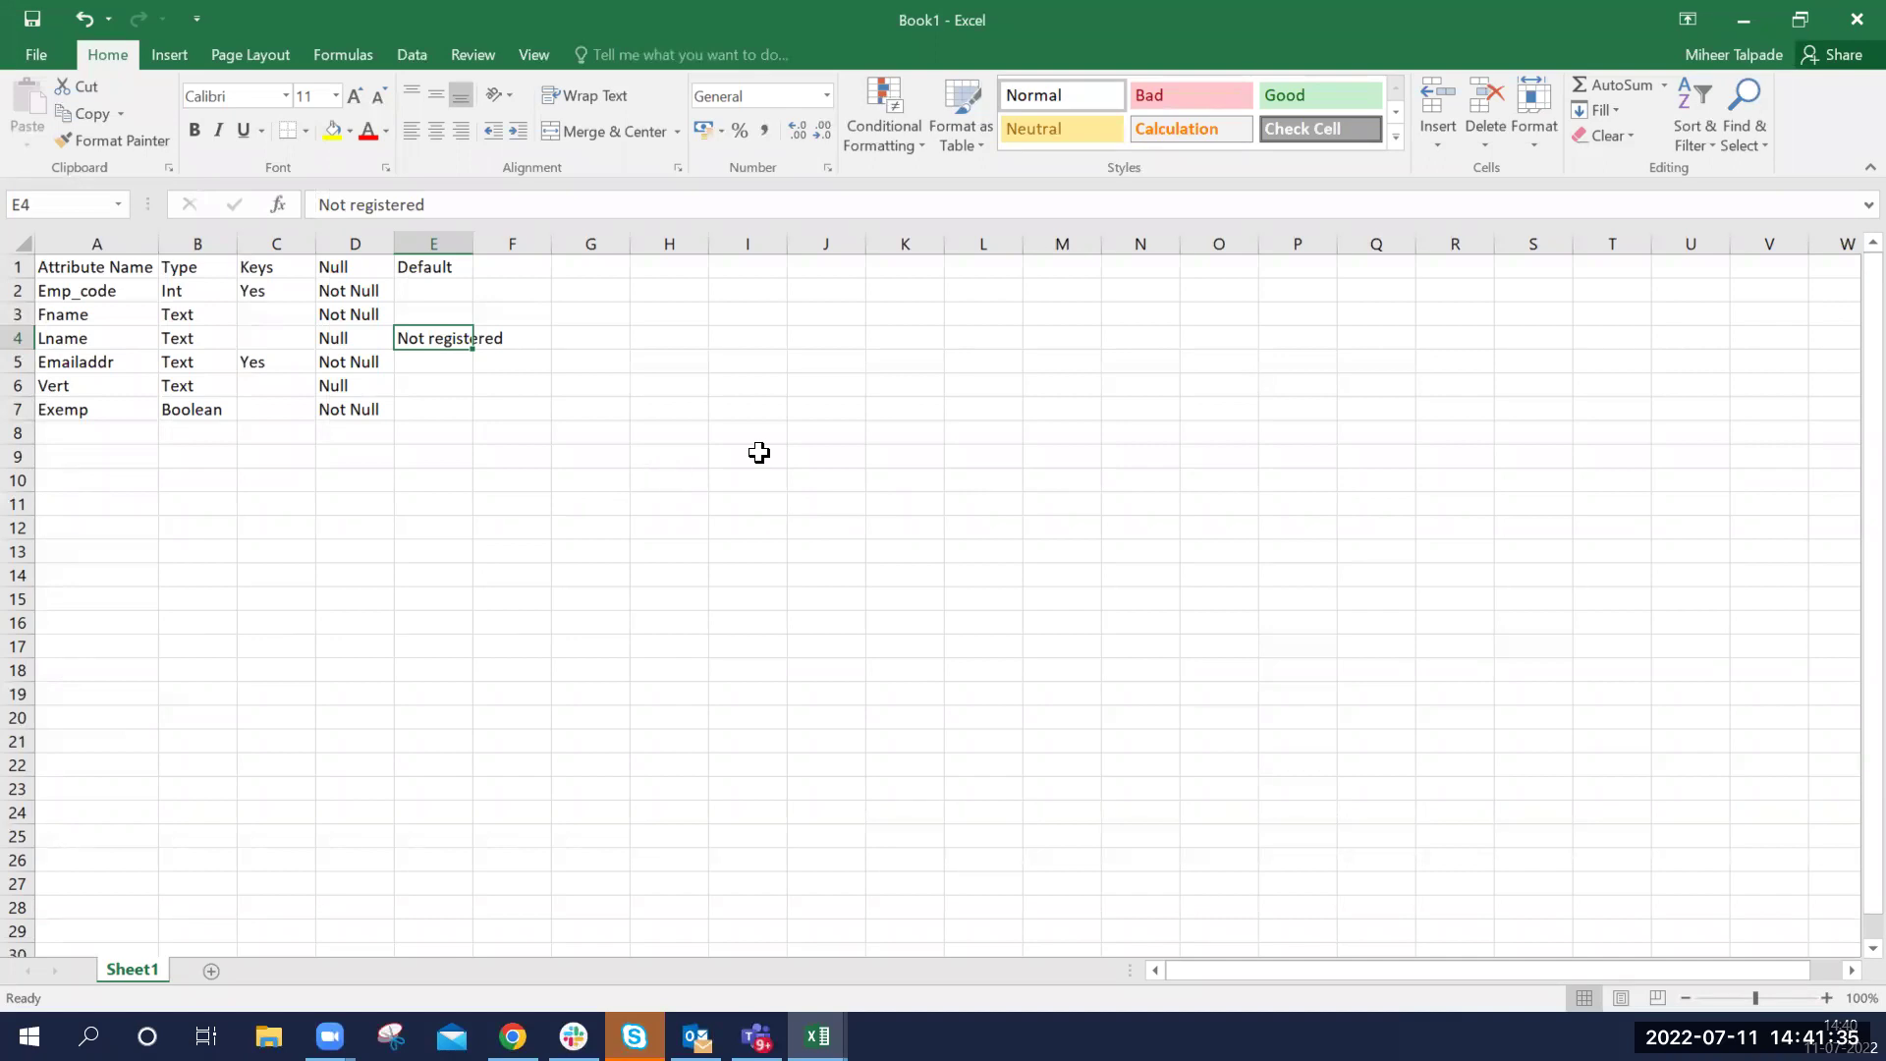
double_click(473, 243)
- Set Vert's default to Intern and return to Contact Builder in Chrome
click(442, 389)
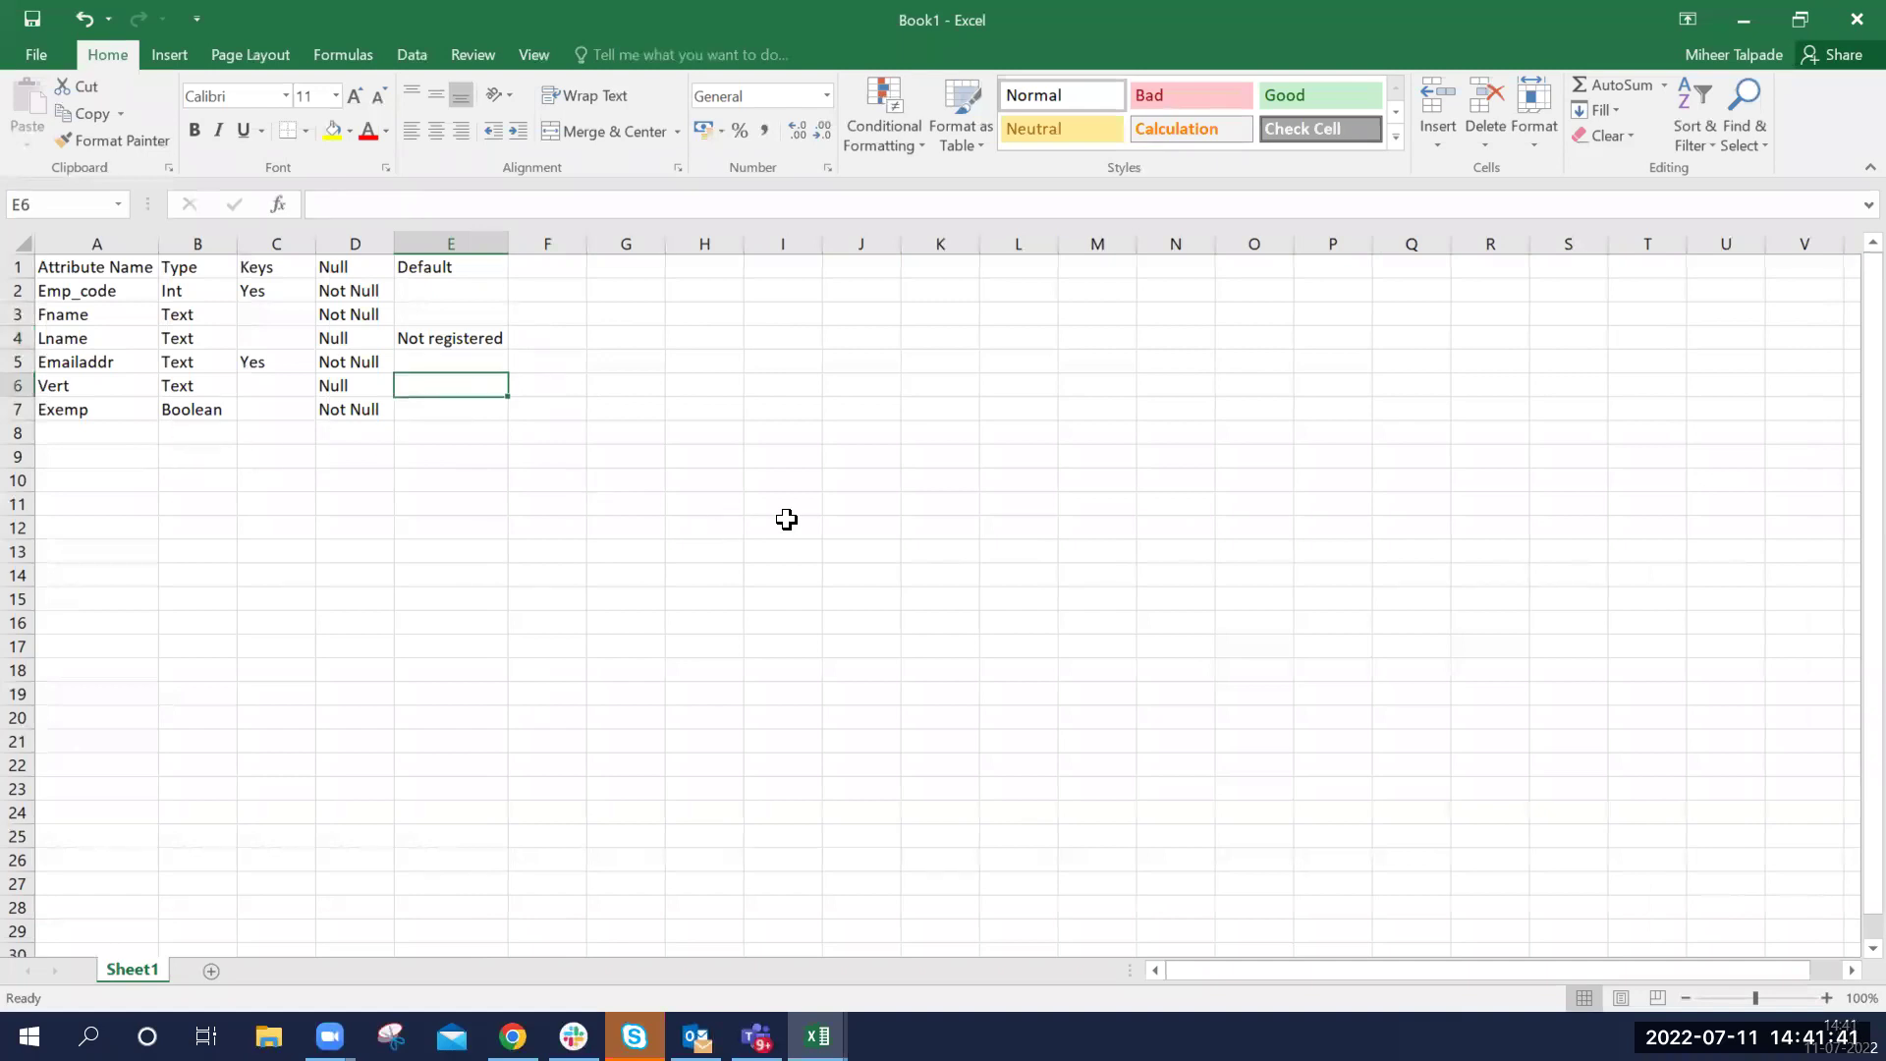
text(Intern)
key(Return)
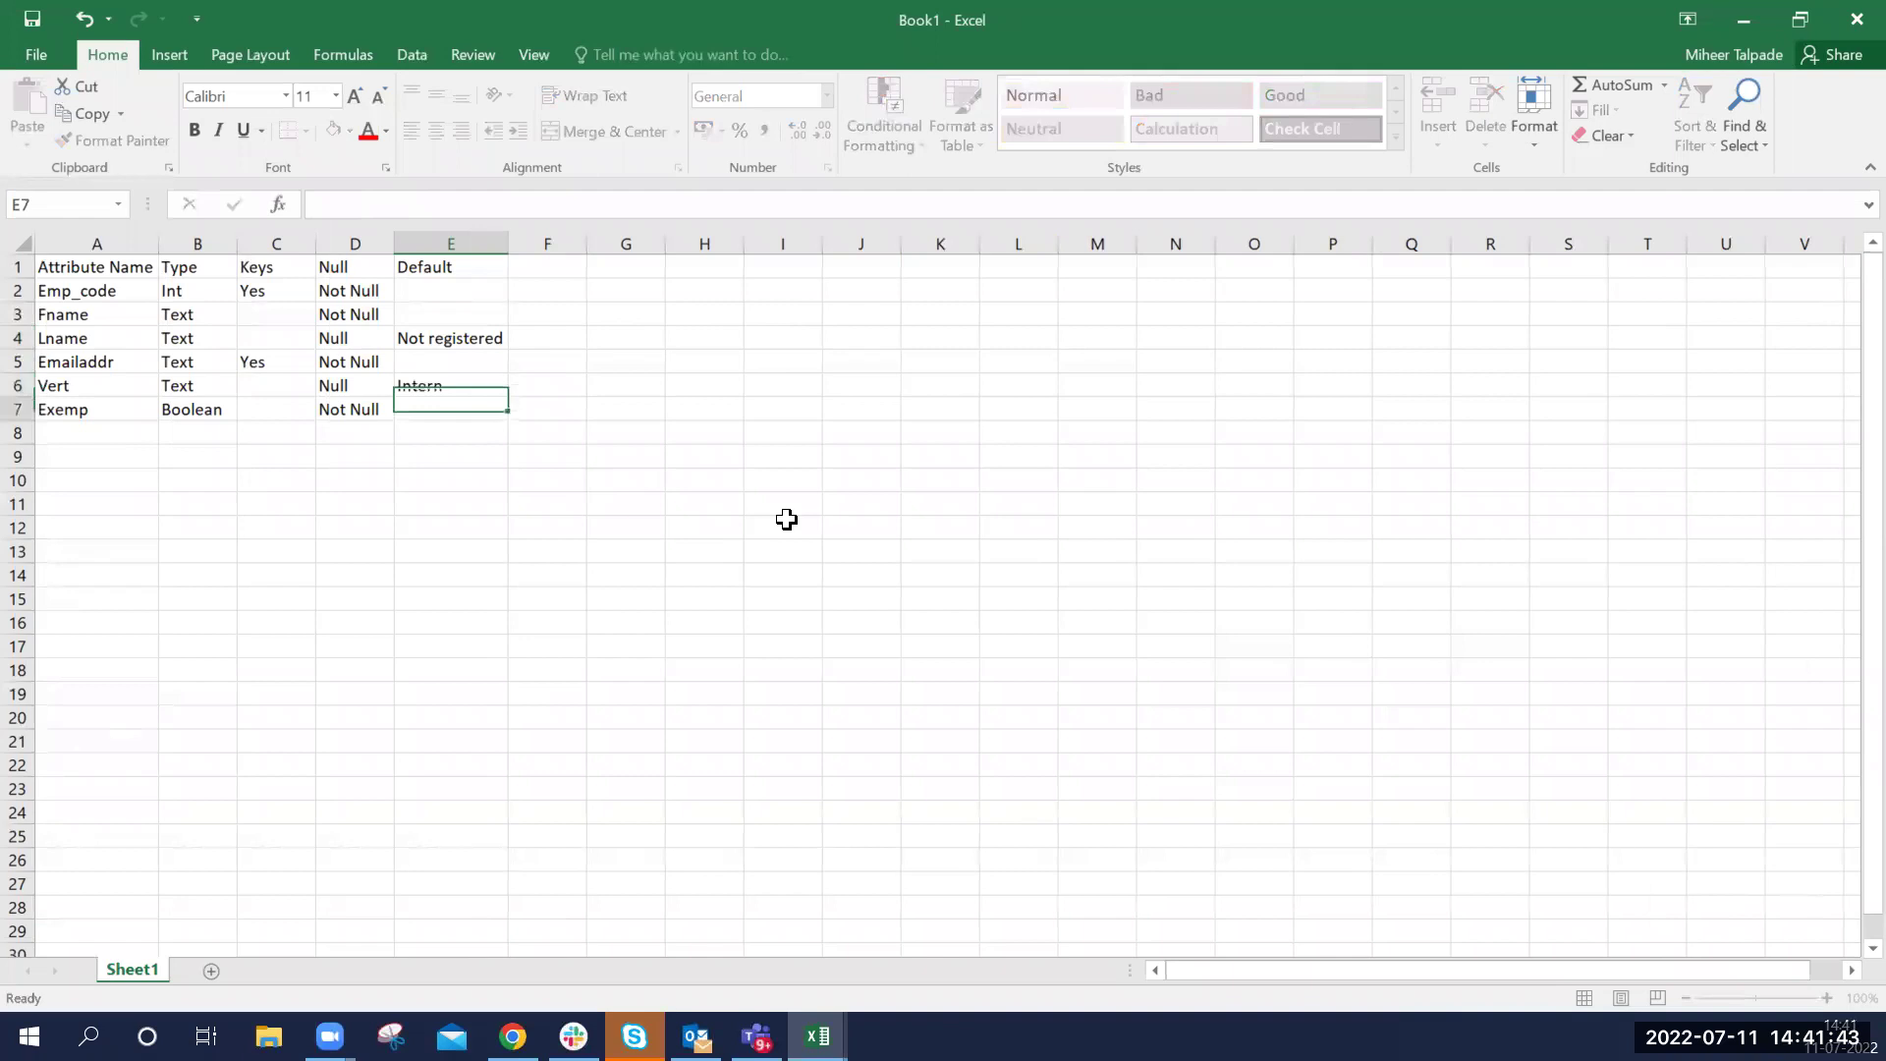
key(Up)
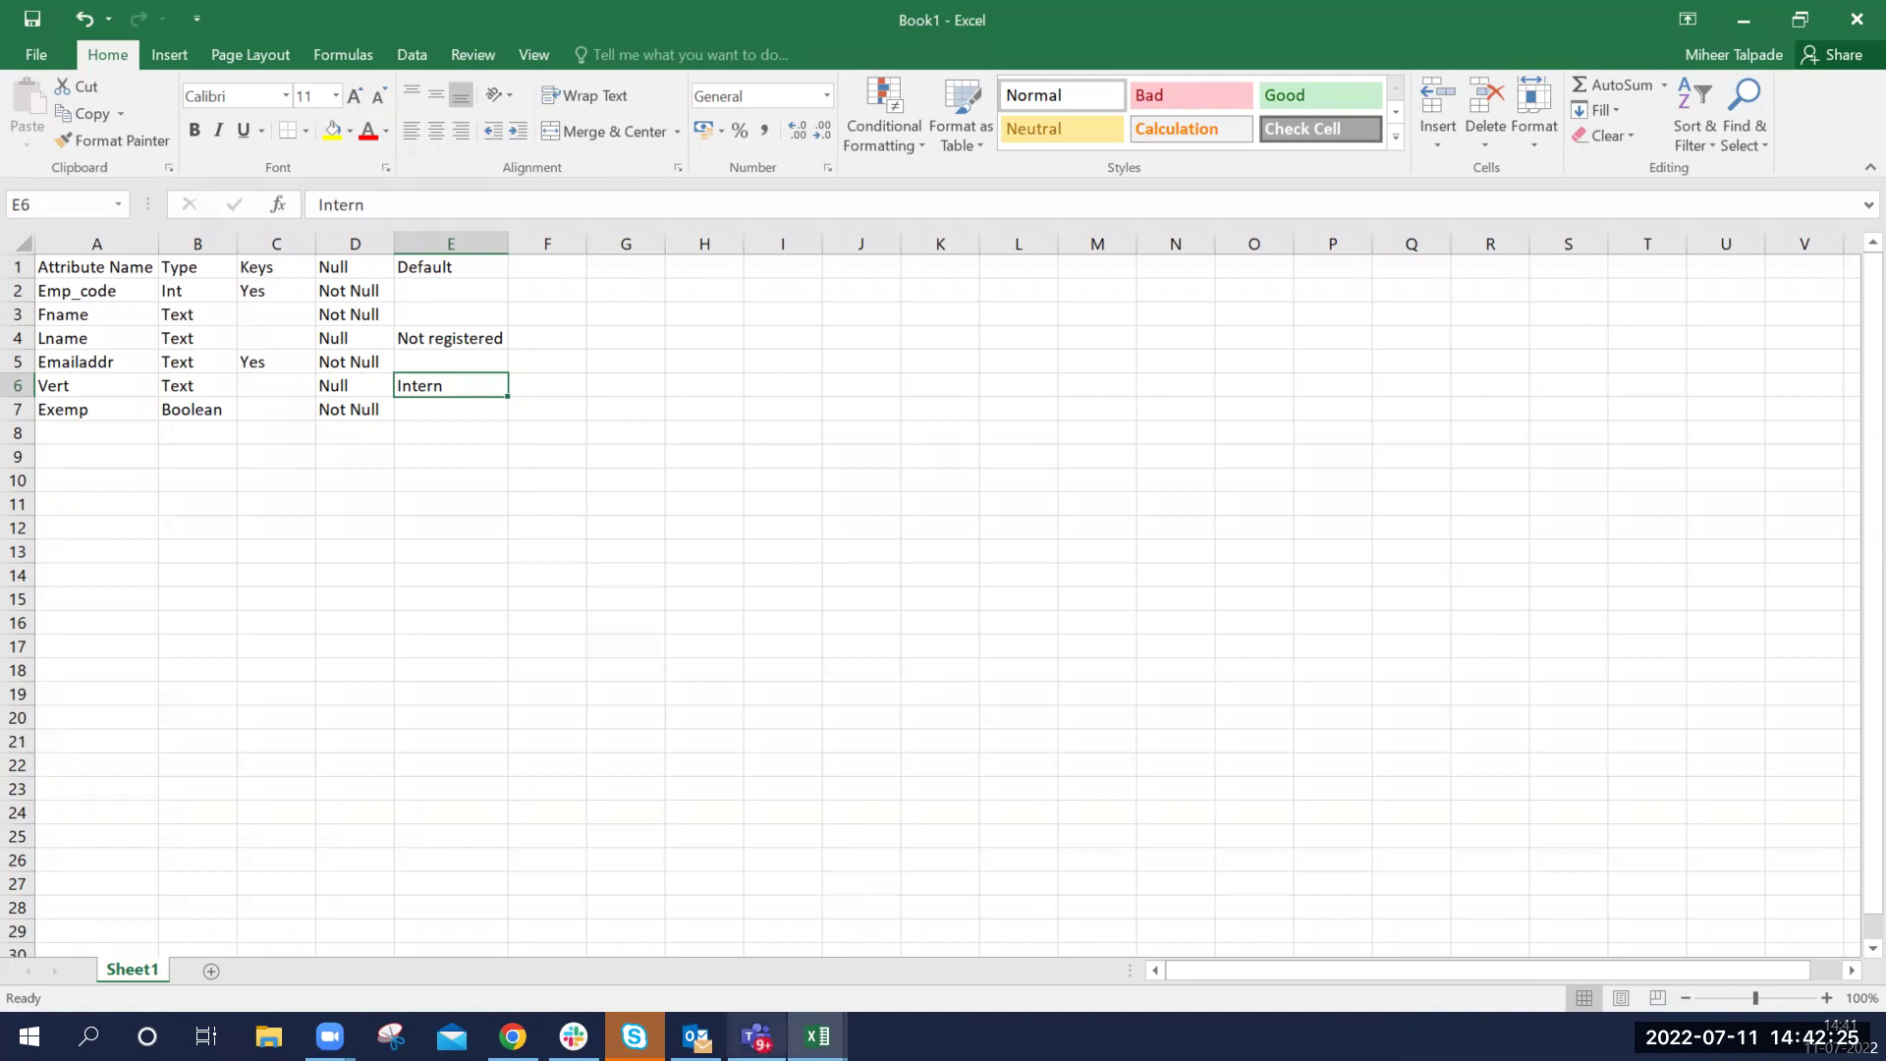
click(512, 1036)
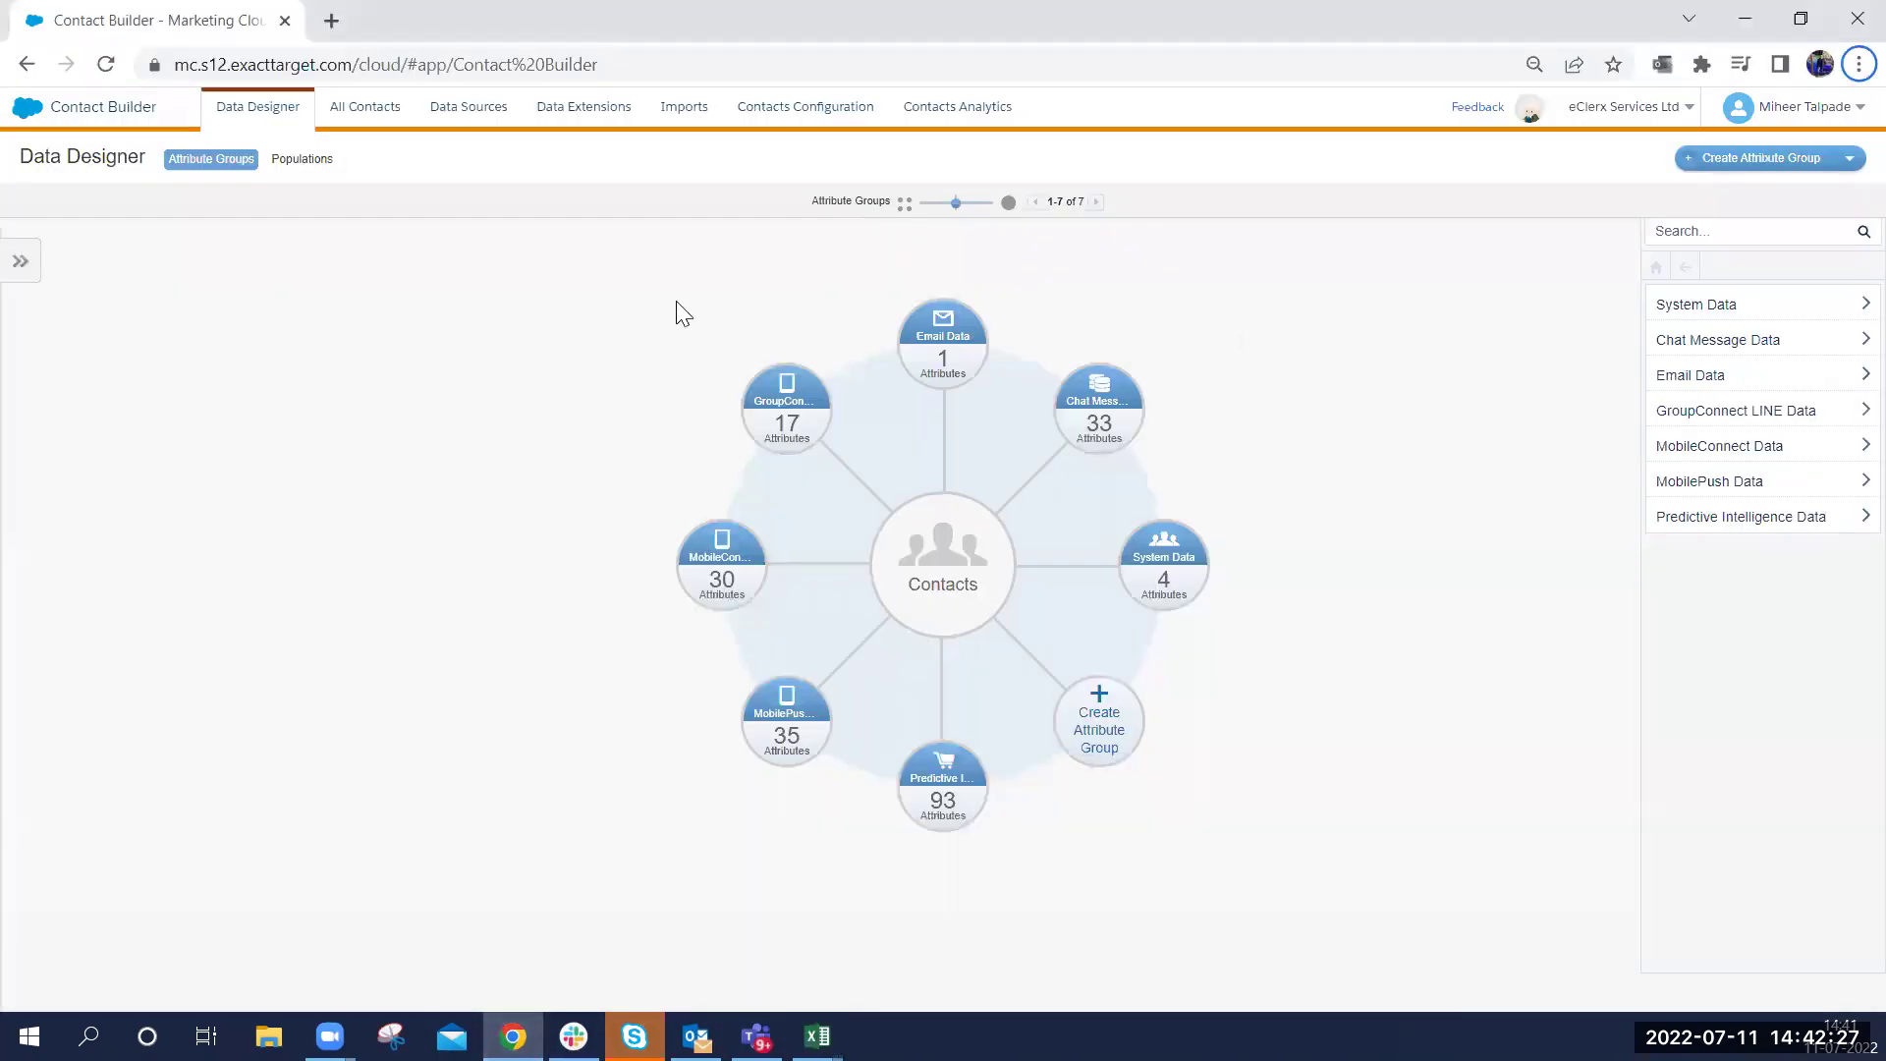
- Show the Data Extensions list and expand its folder to reveal the two subfolders
click(585, 120)
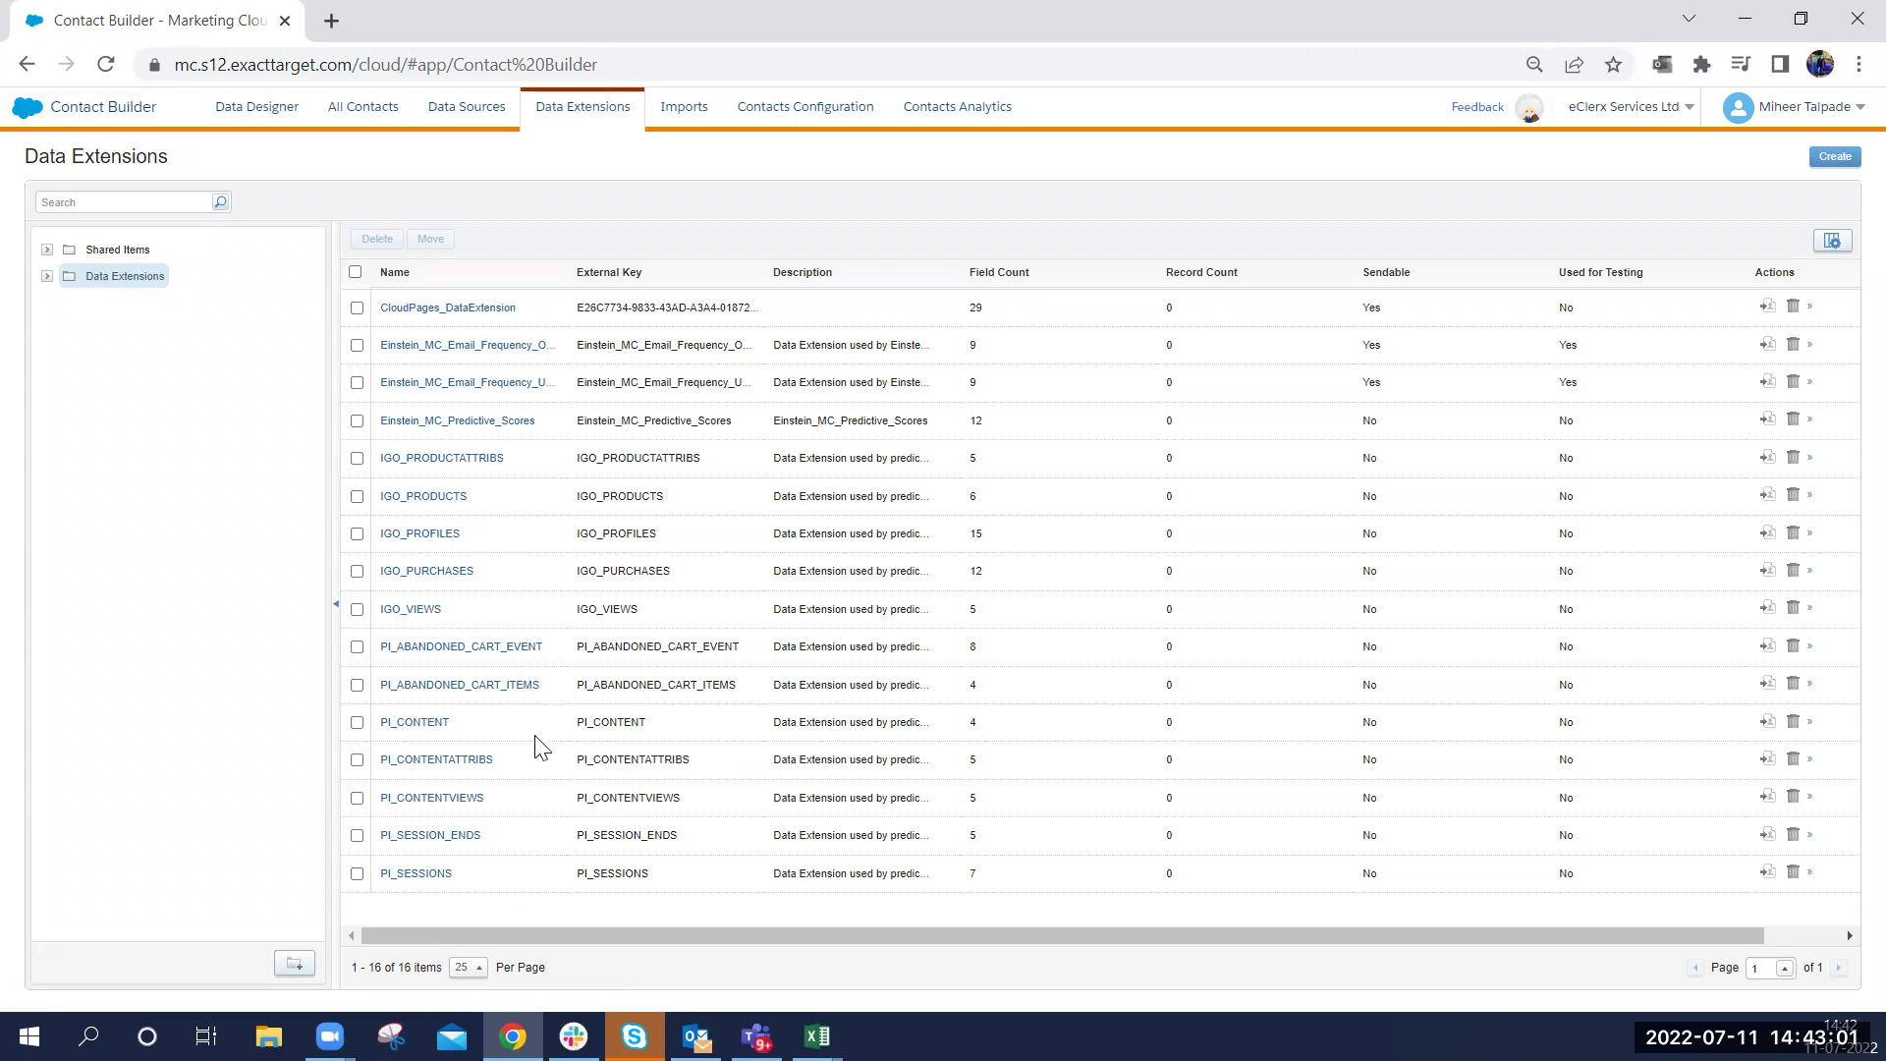
click(46, 277)
- Create a new folder named after a colleague under Data Extensions
click(112, 300)
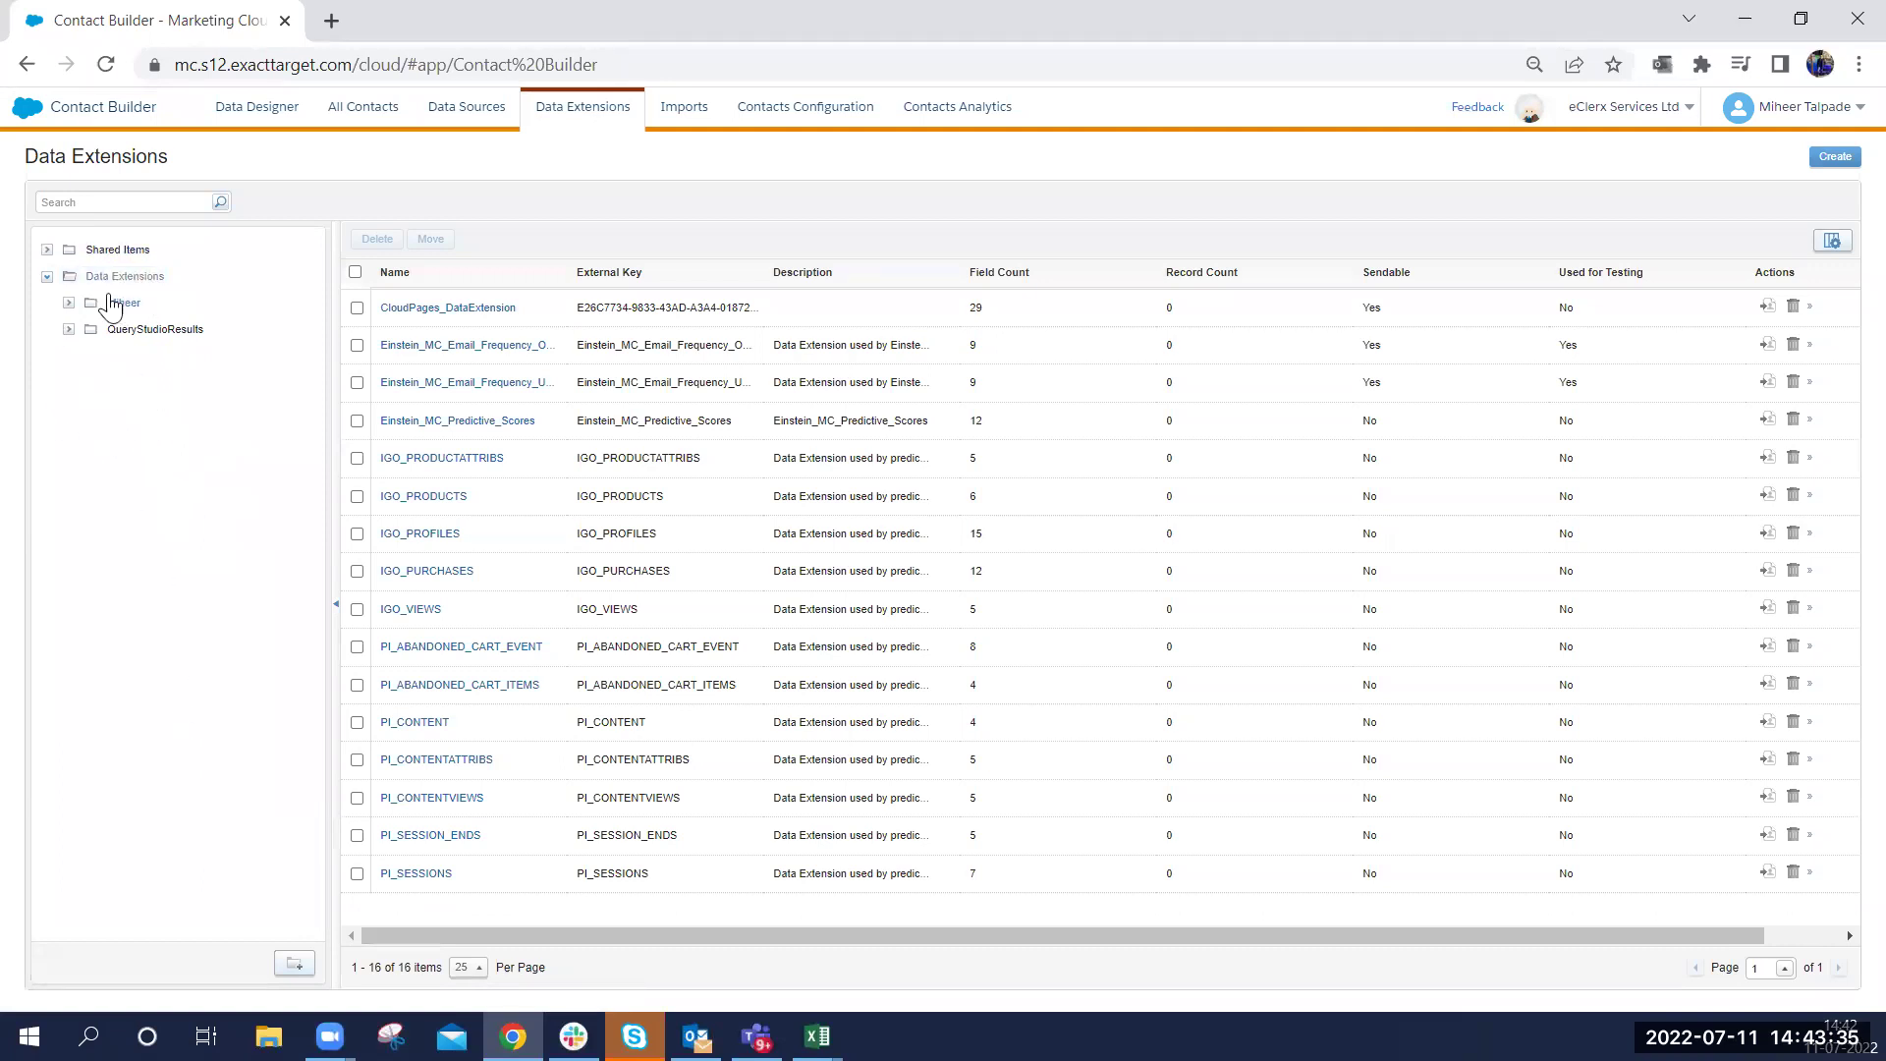
click(294, 963)
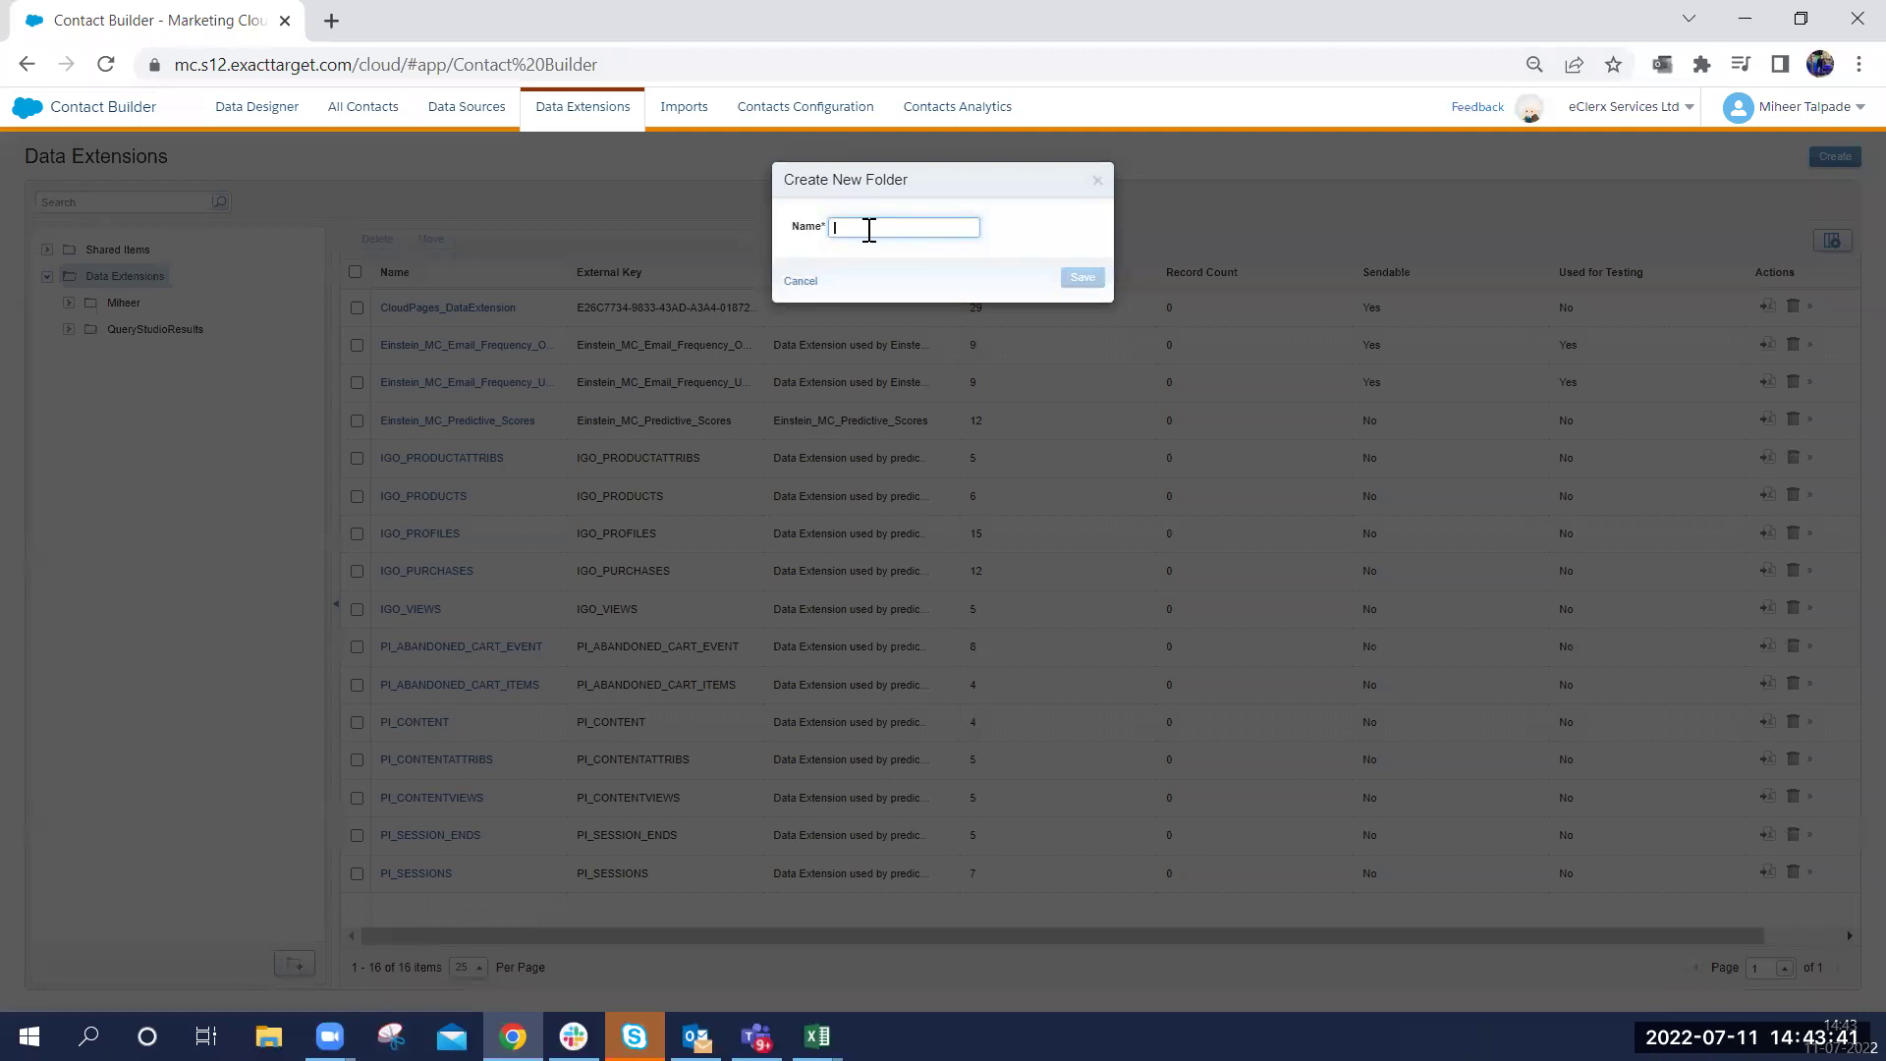
text(Mohi)
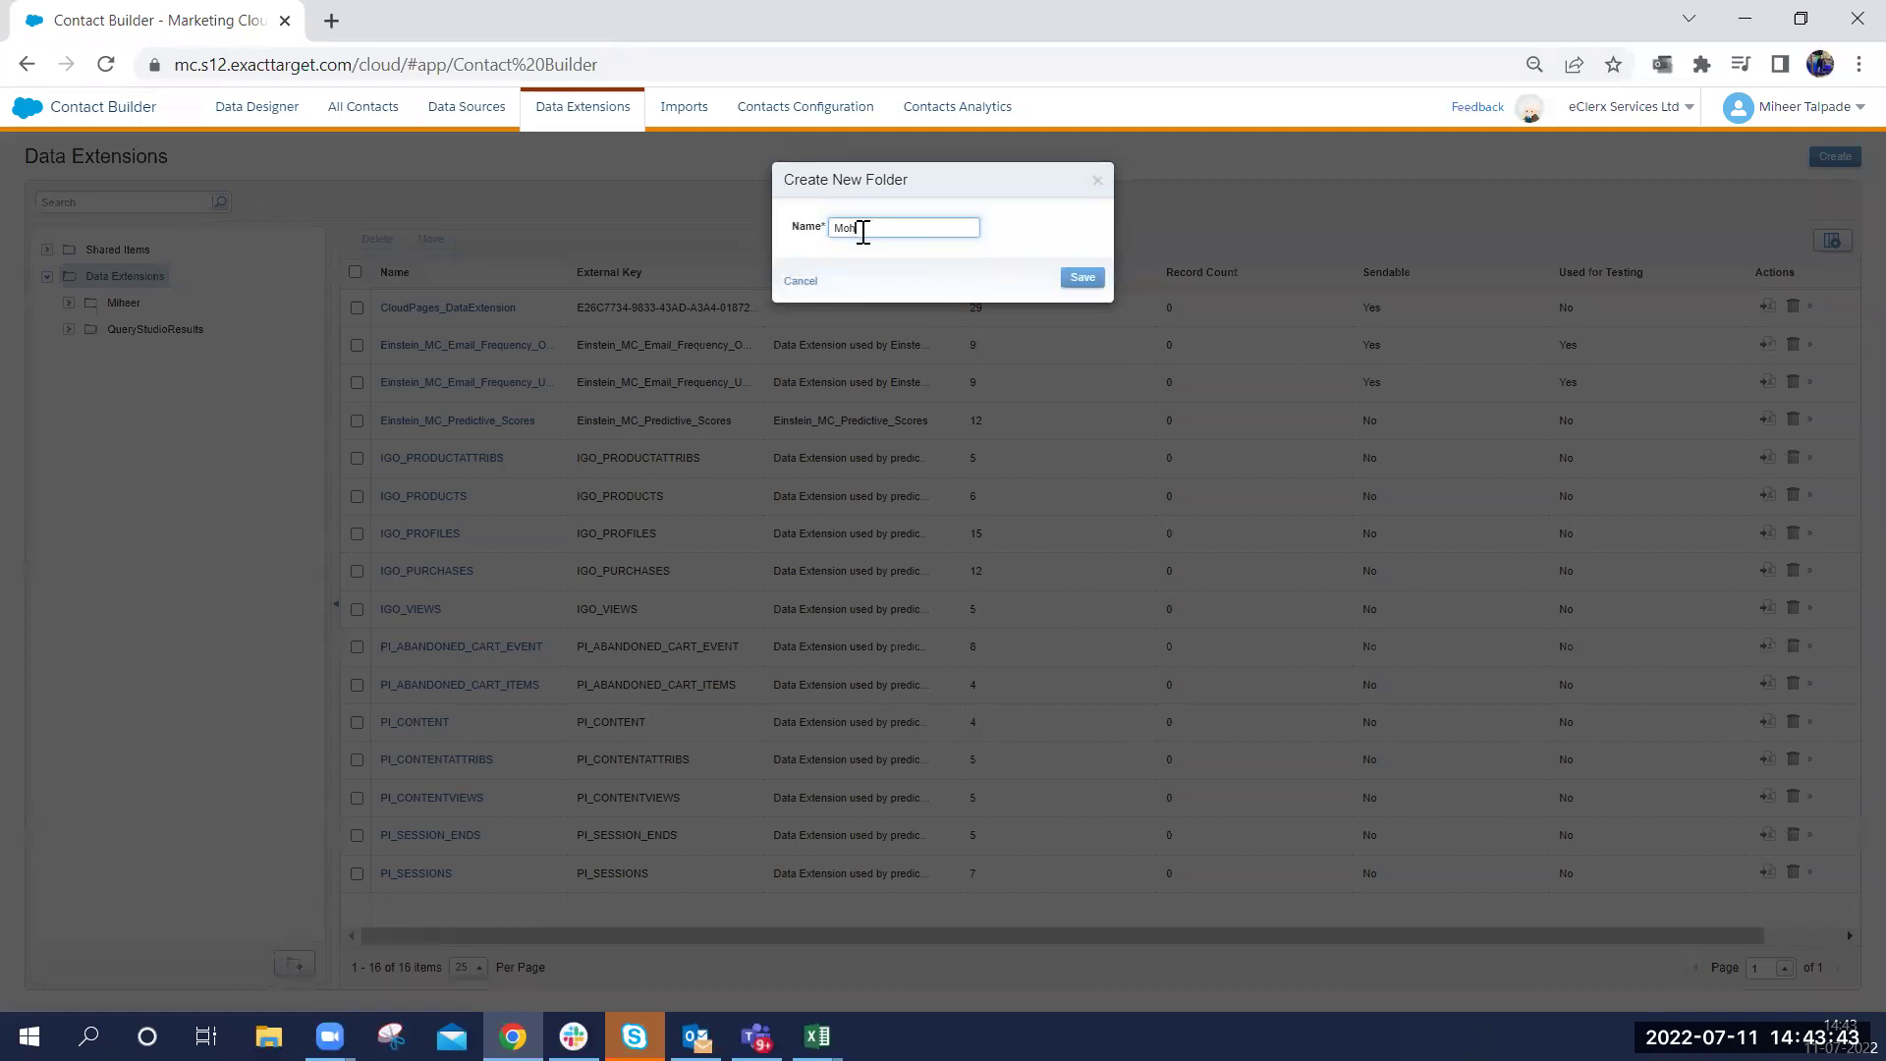
text(t)
click(1081, 281)
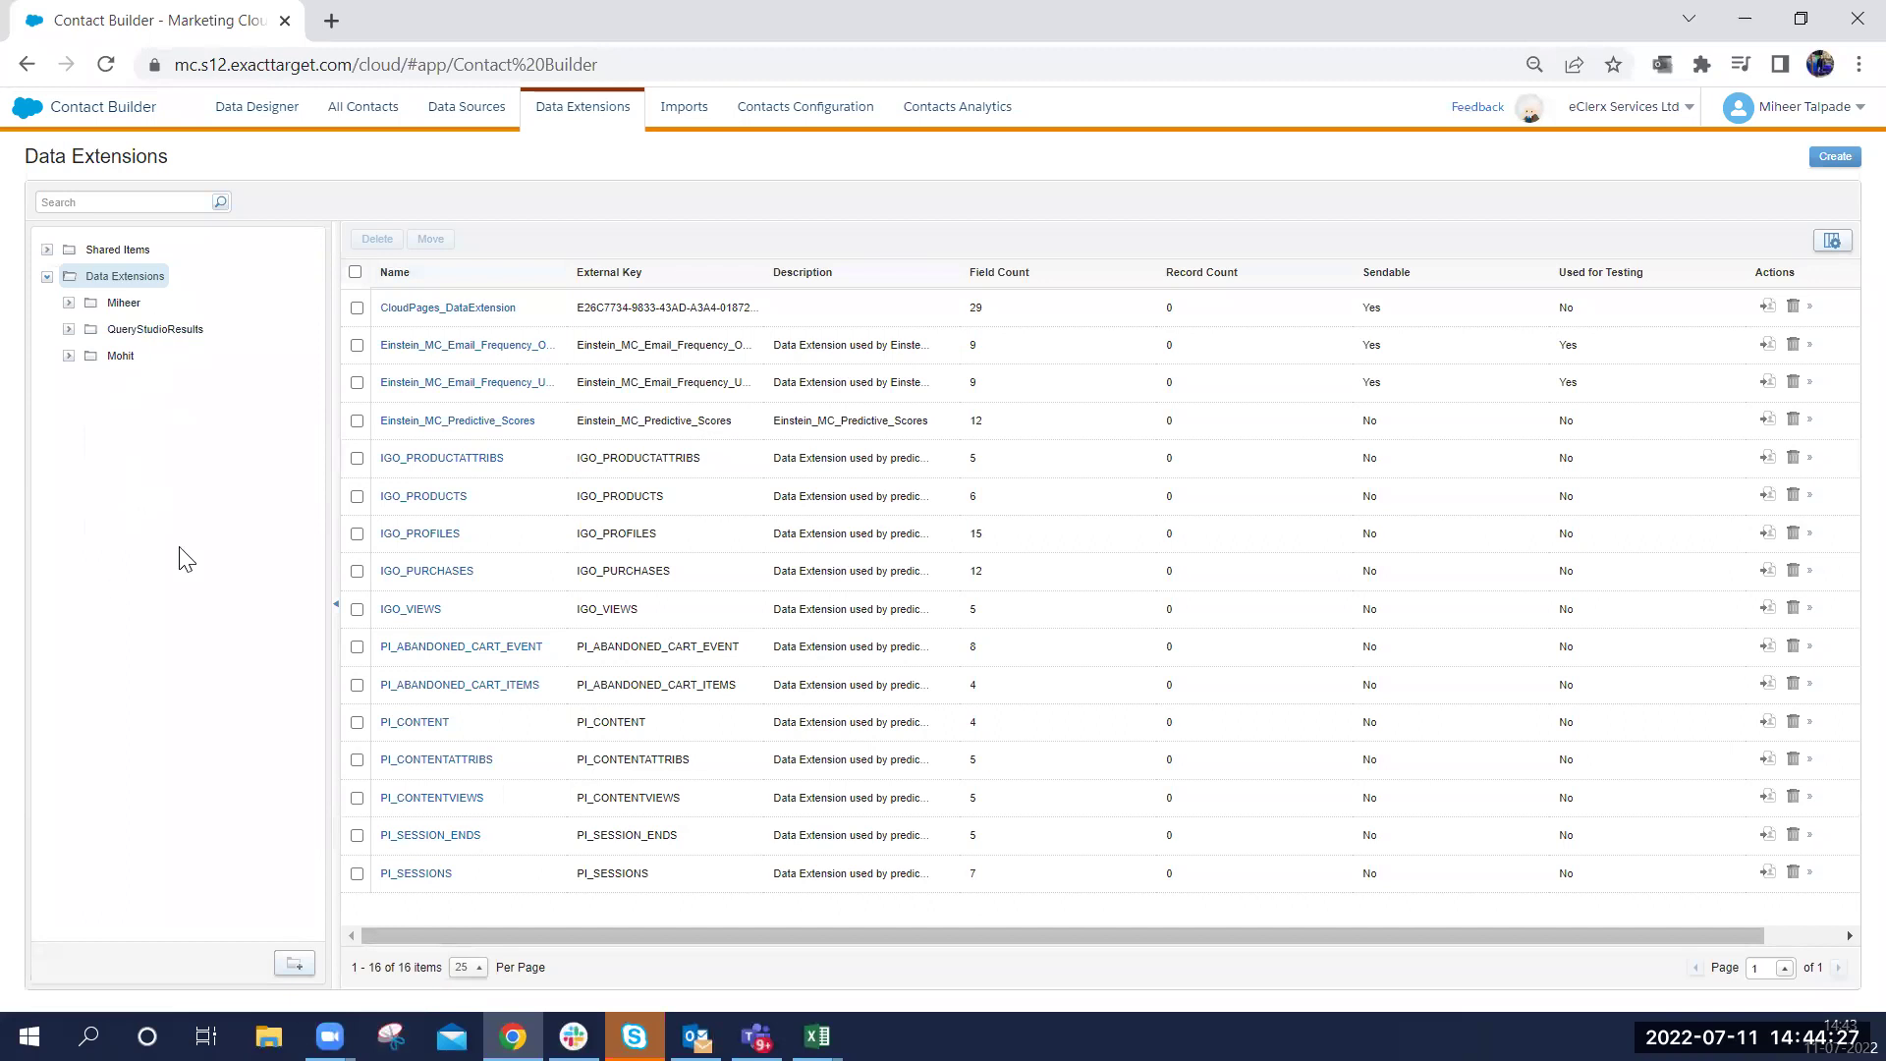
- Create a July Training subfolder inside the personal folder and open it
click(116, 304)
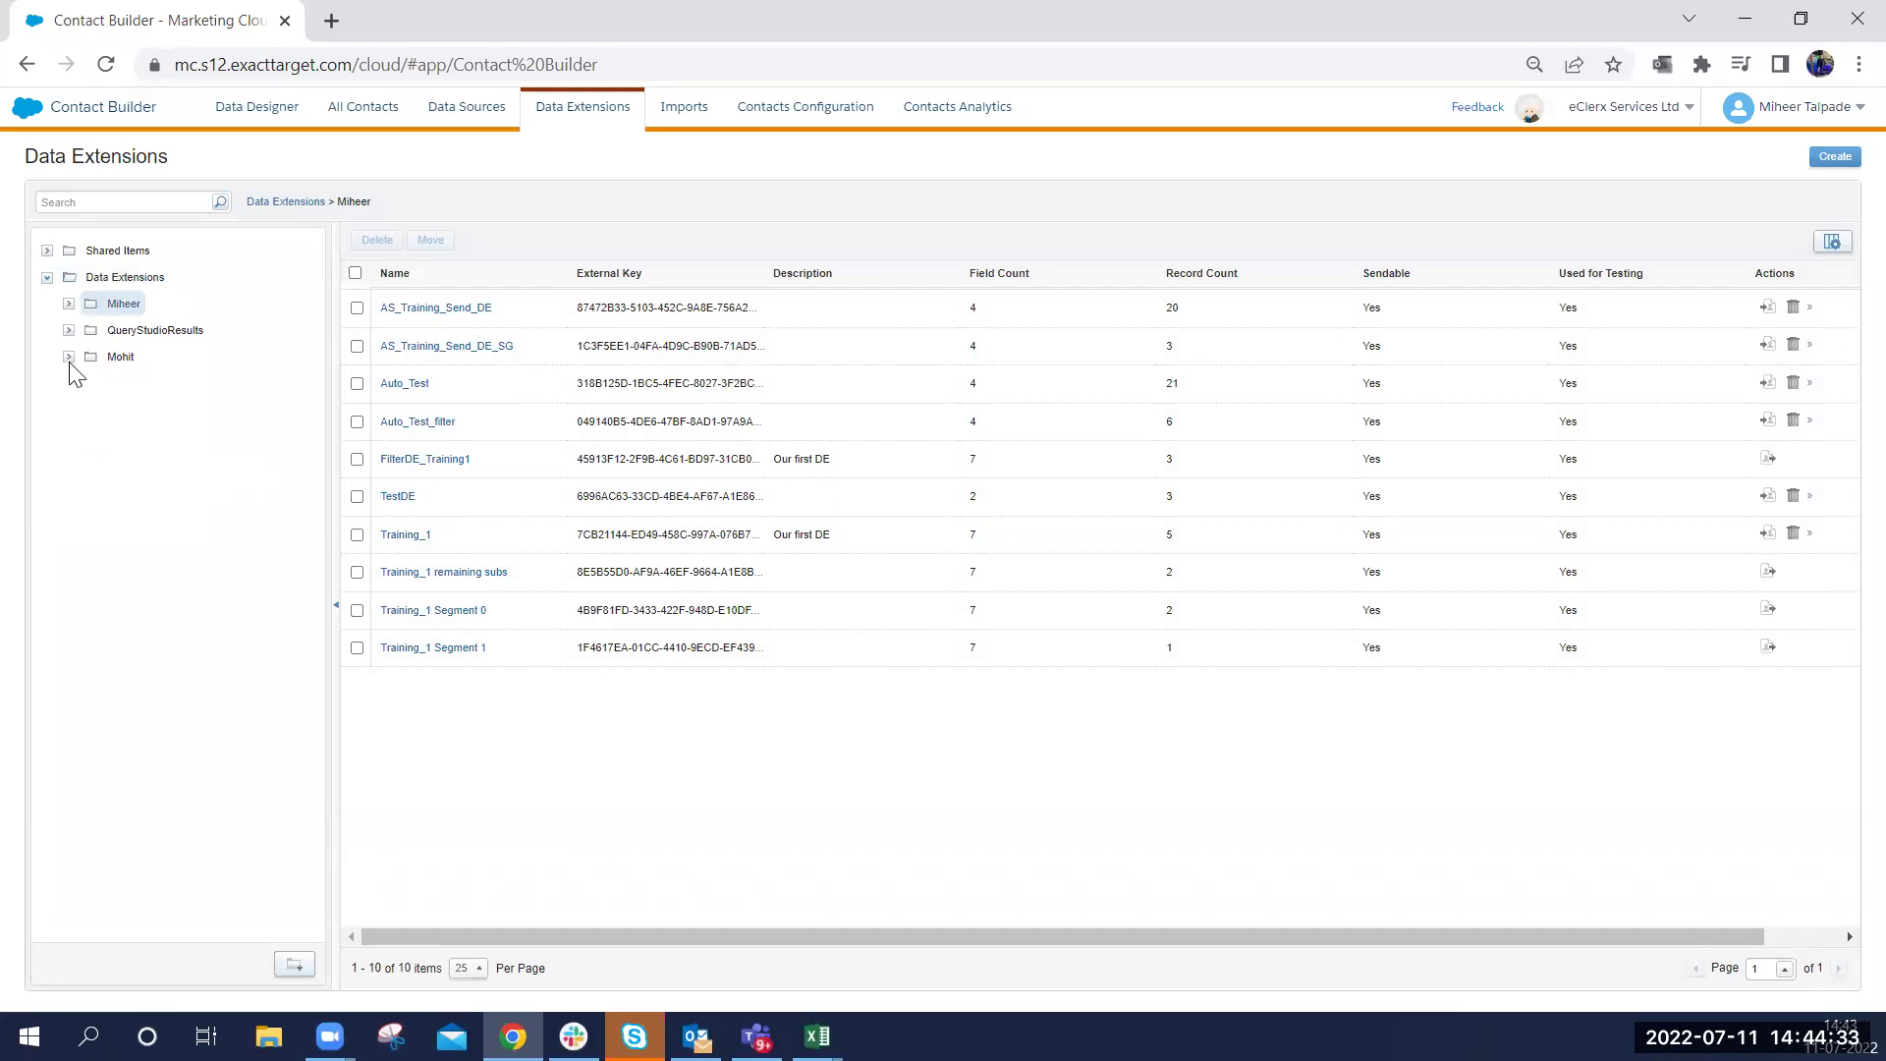
click(69, 305)
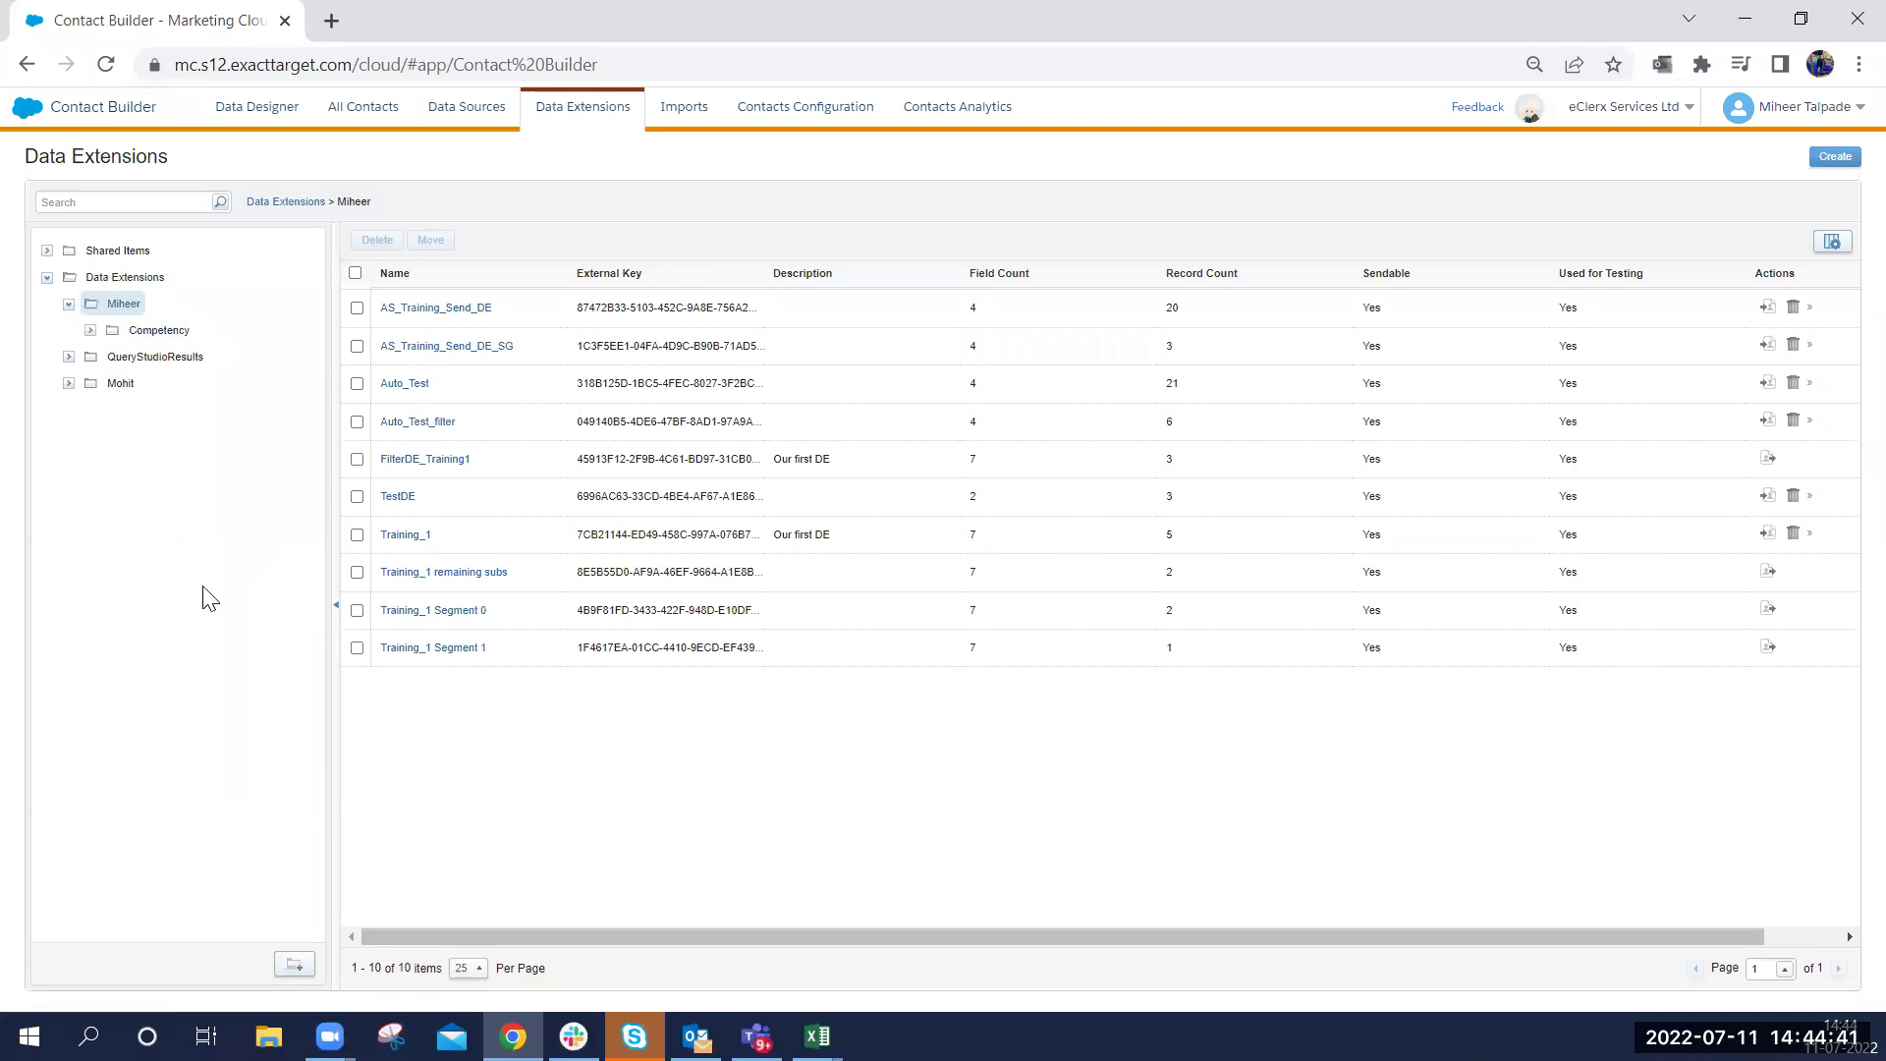
click(293, 965)
text(July)
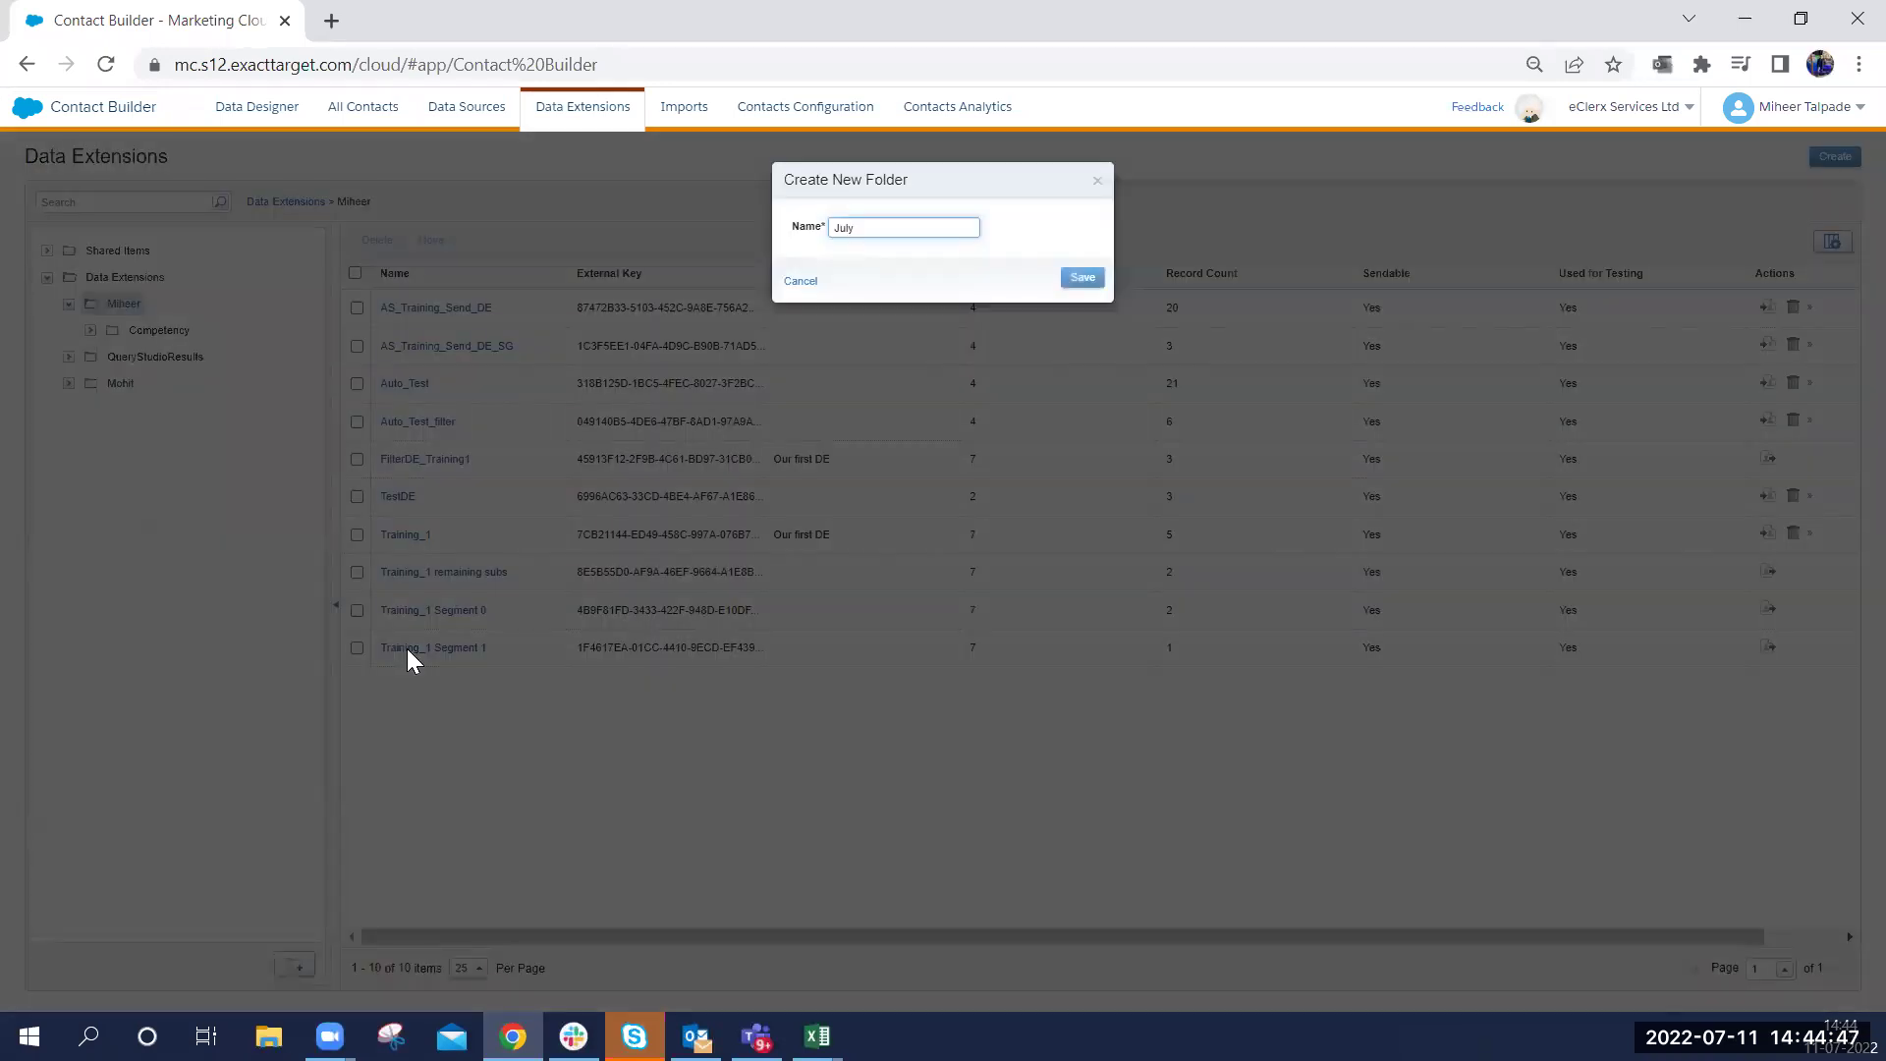
text( Training)
click(1073, 280)
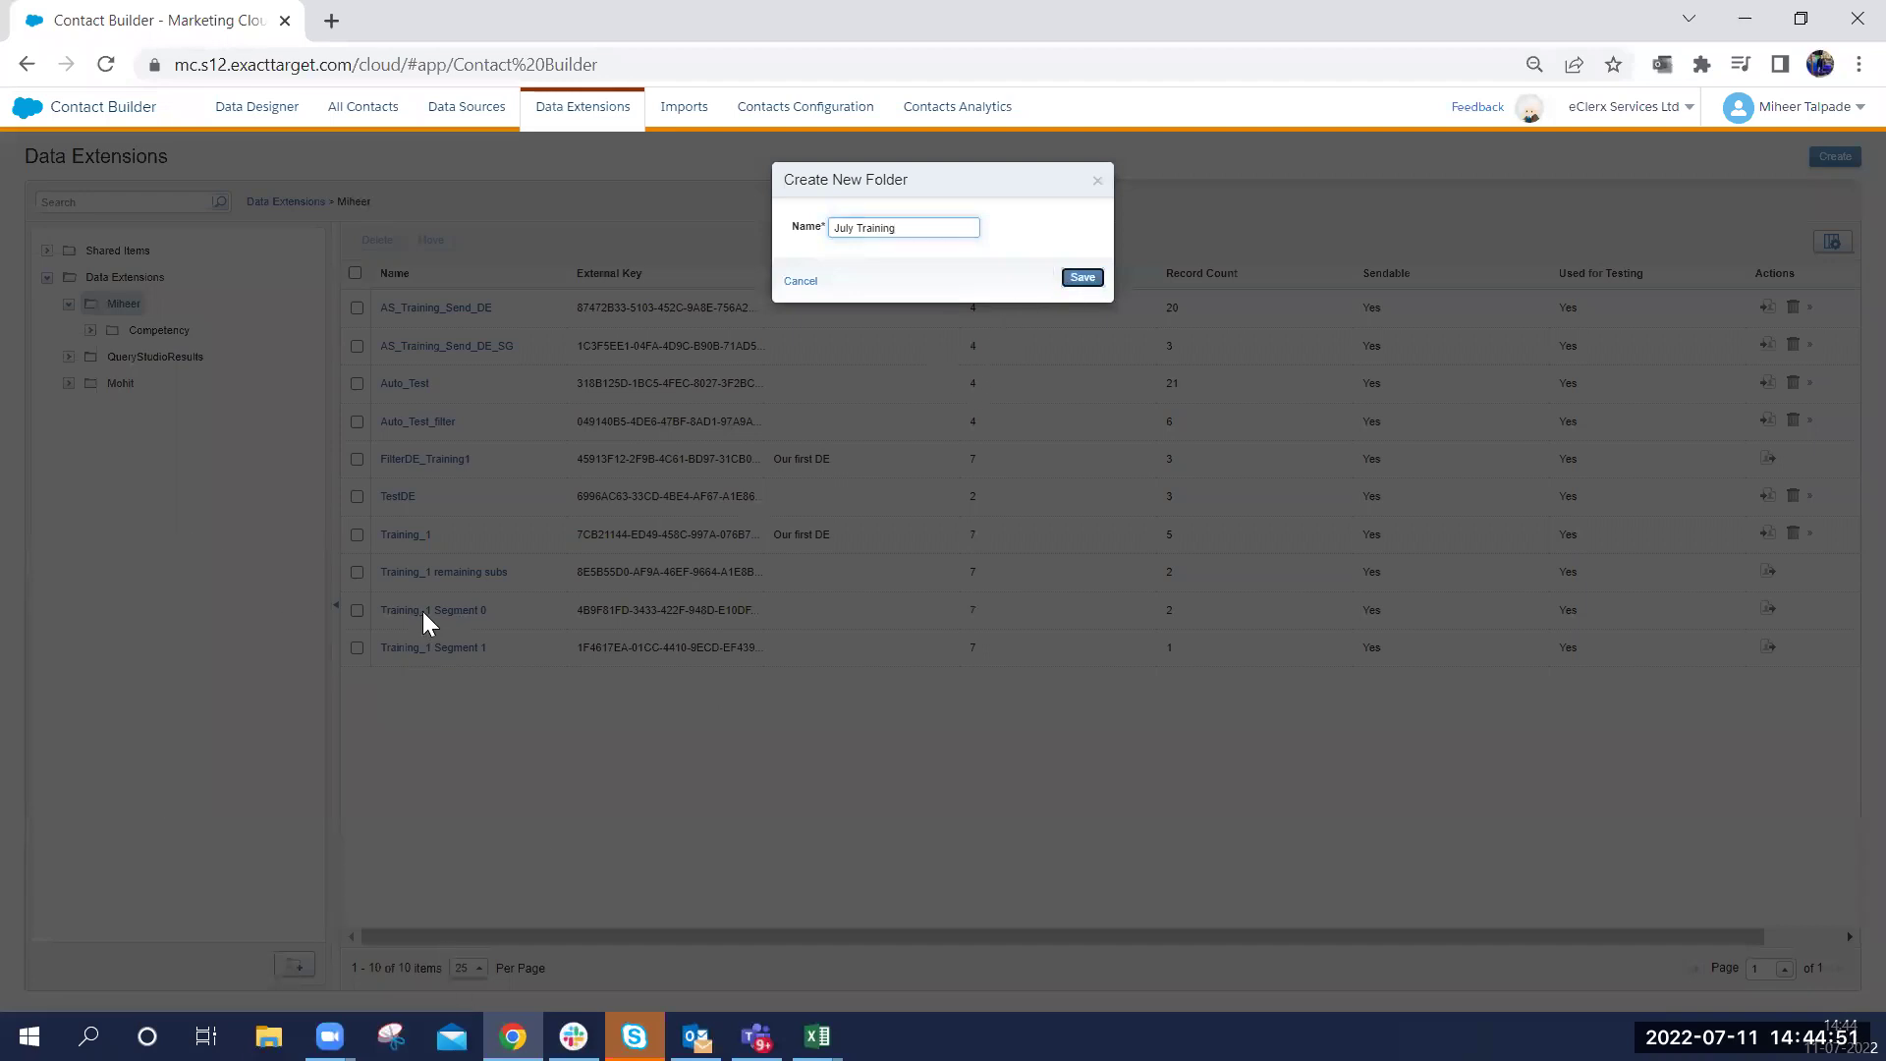
click(68, 302)
click(162, 357)
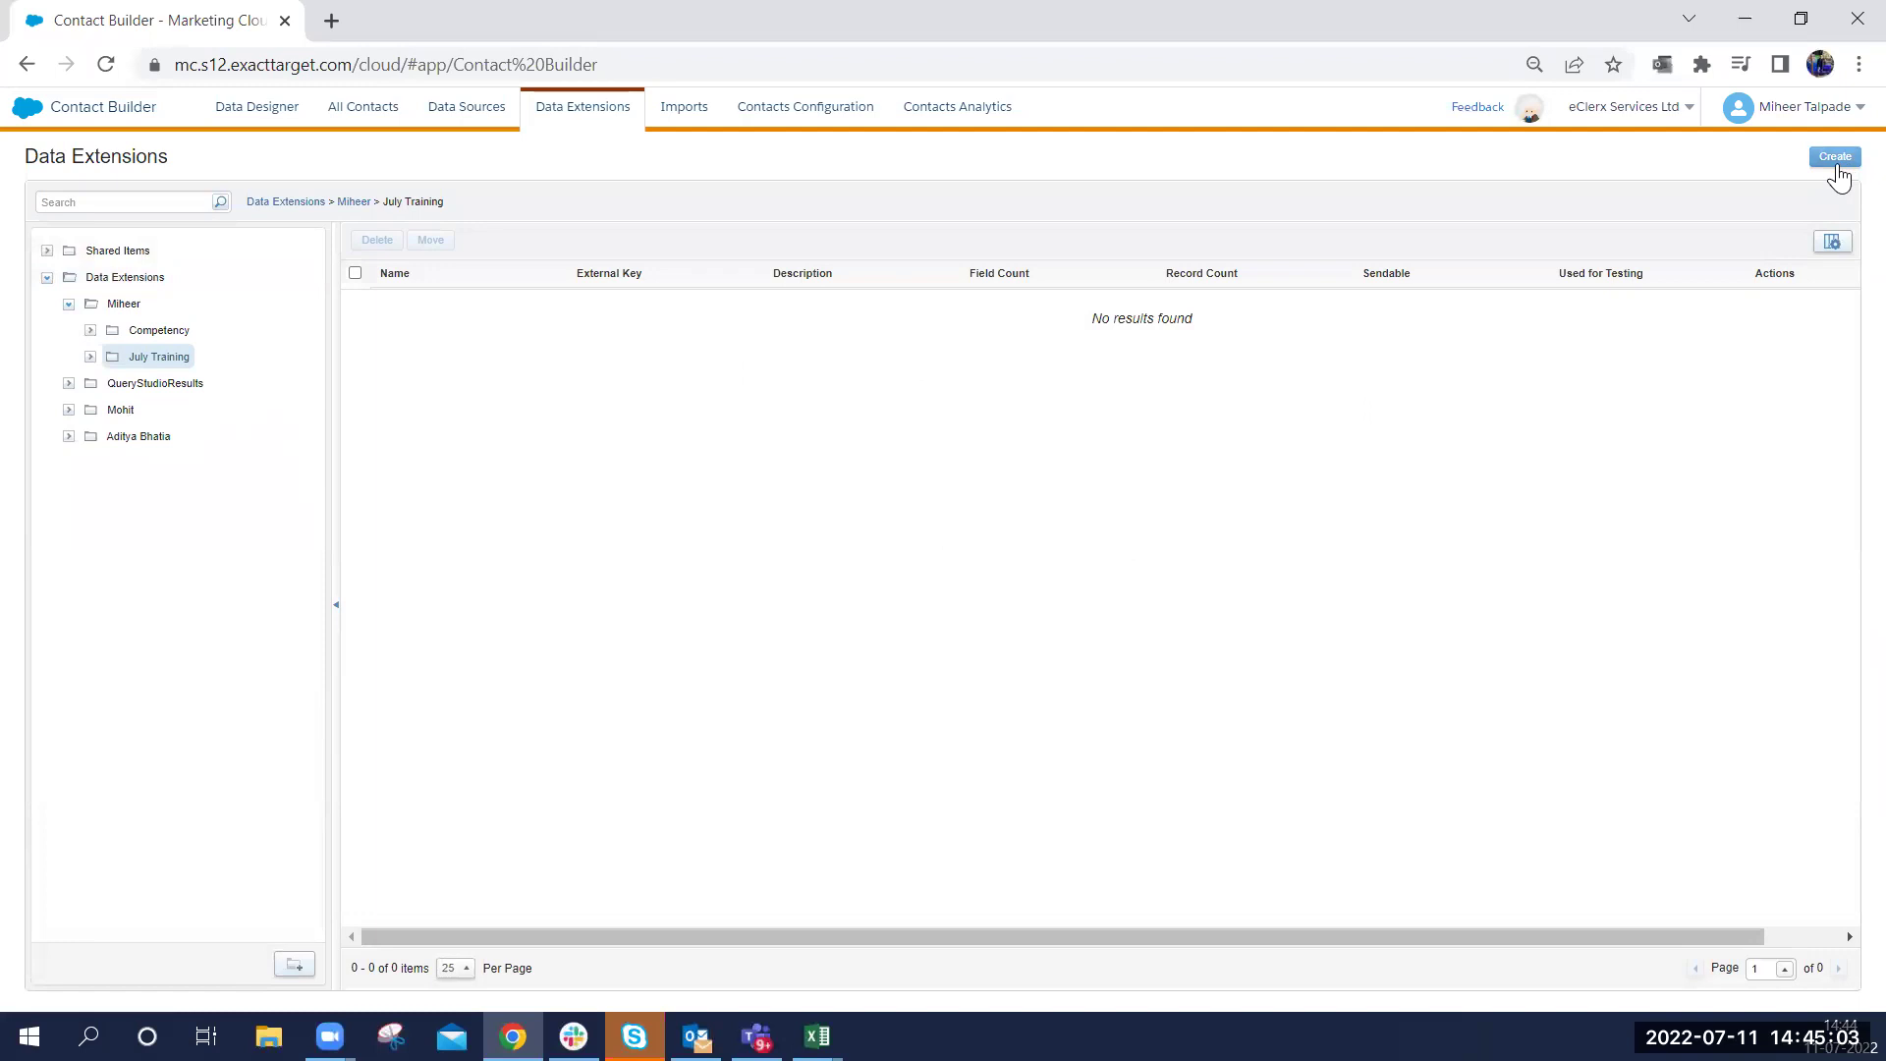
- Start a new Standard data extension located in July Training and open the Creation Method list
click(1836, 162)
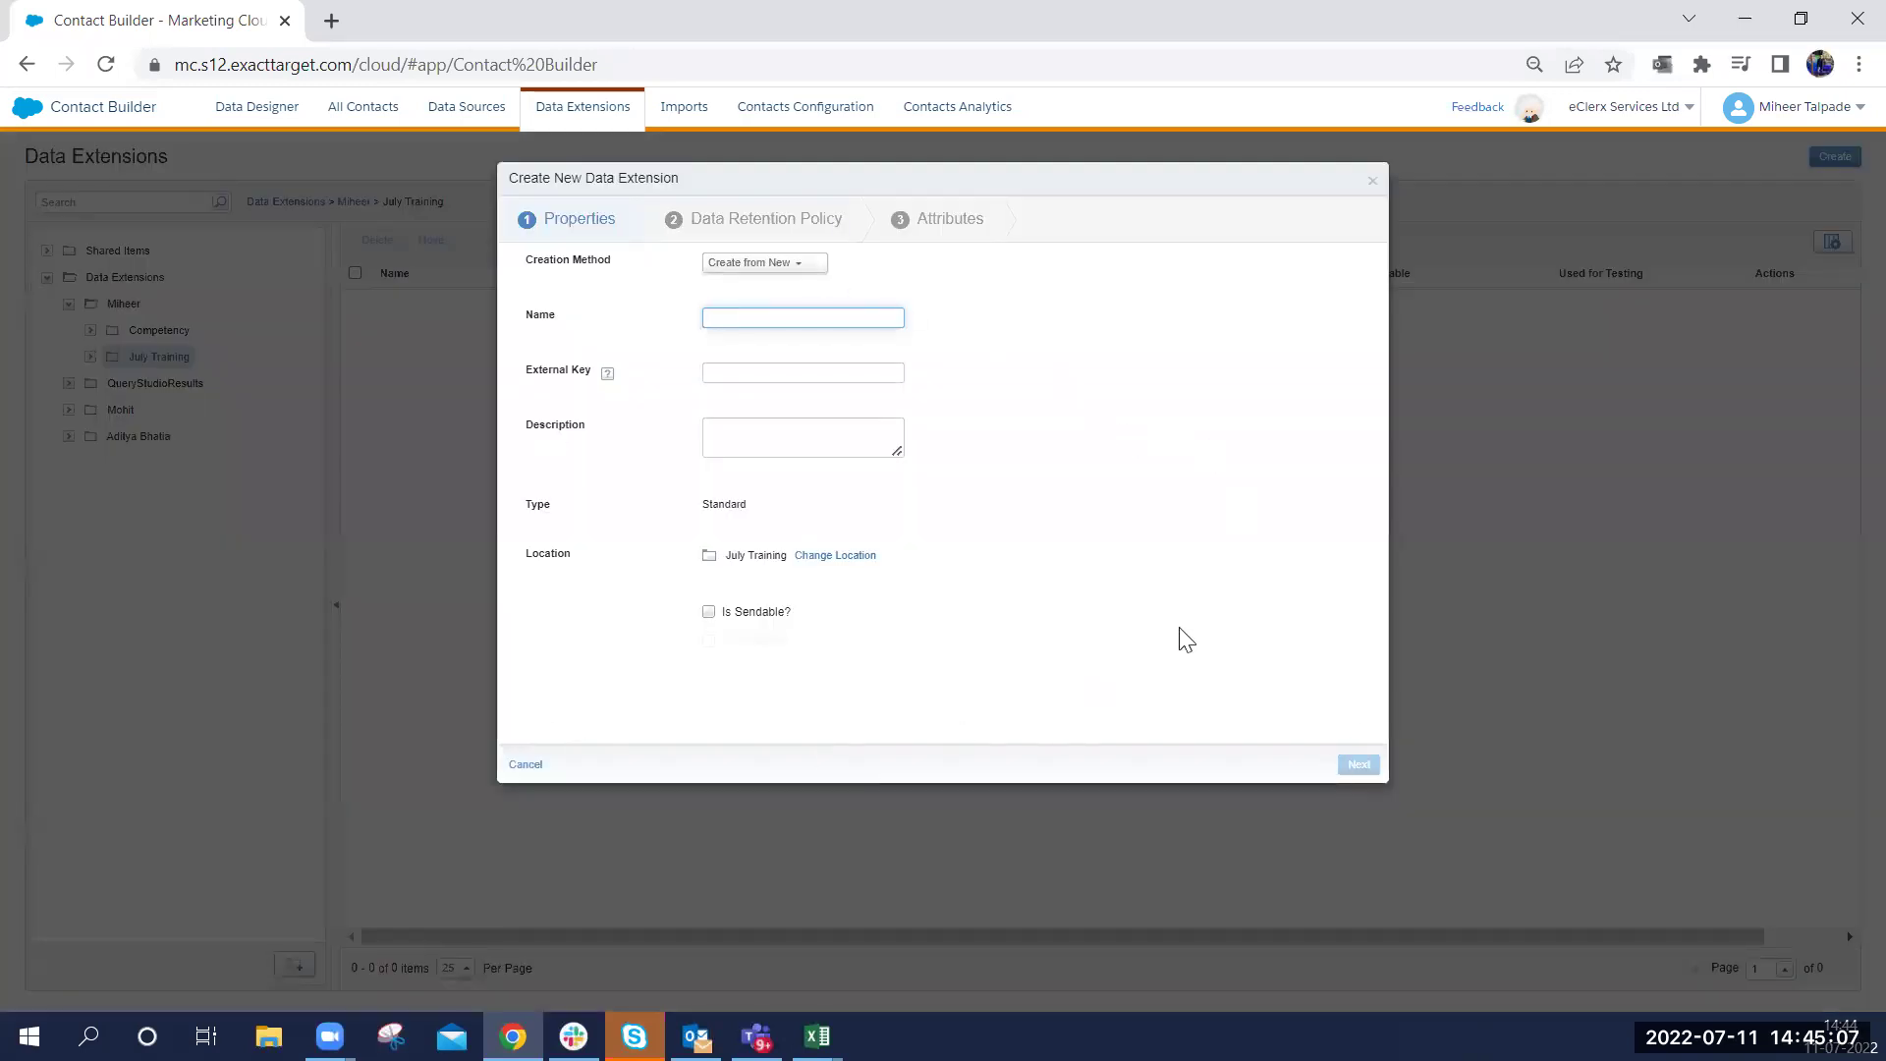
click(828, 275)
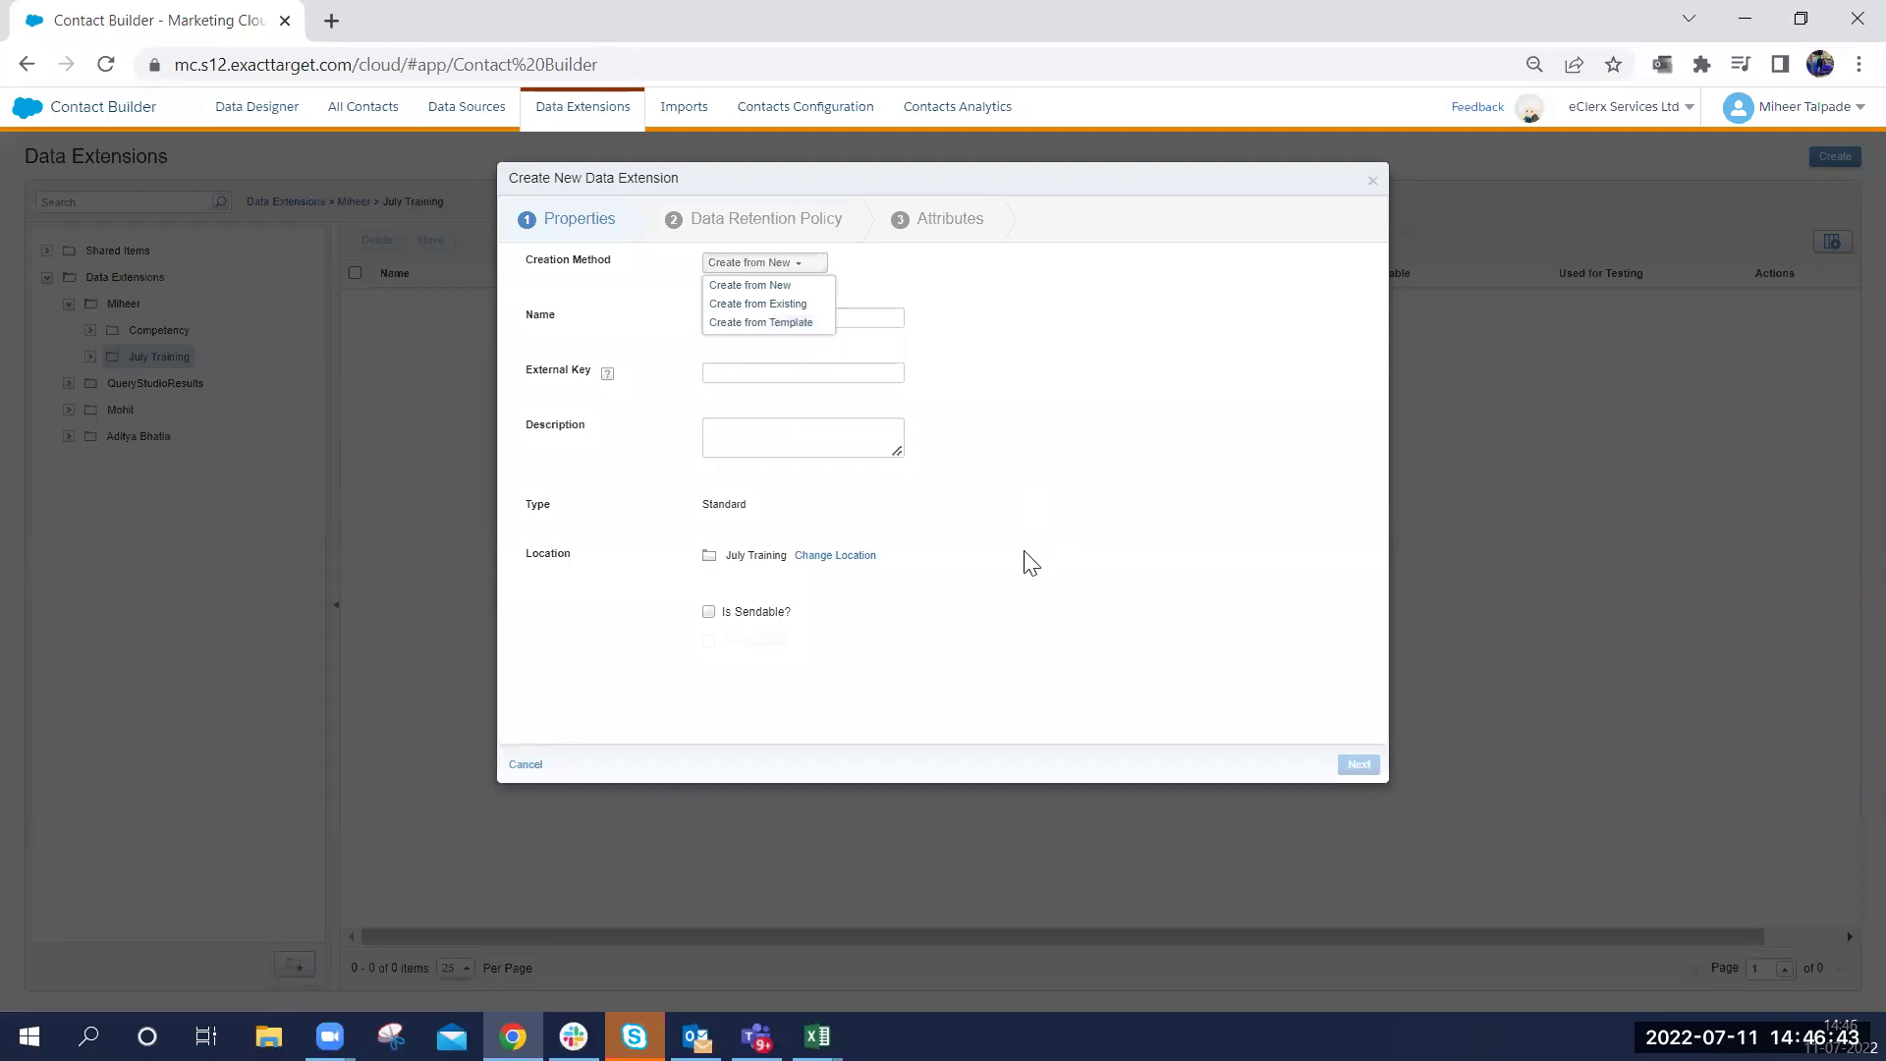
click(1036, 606)
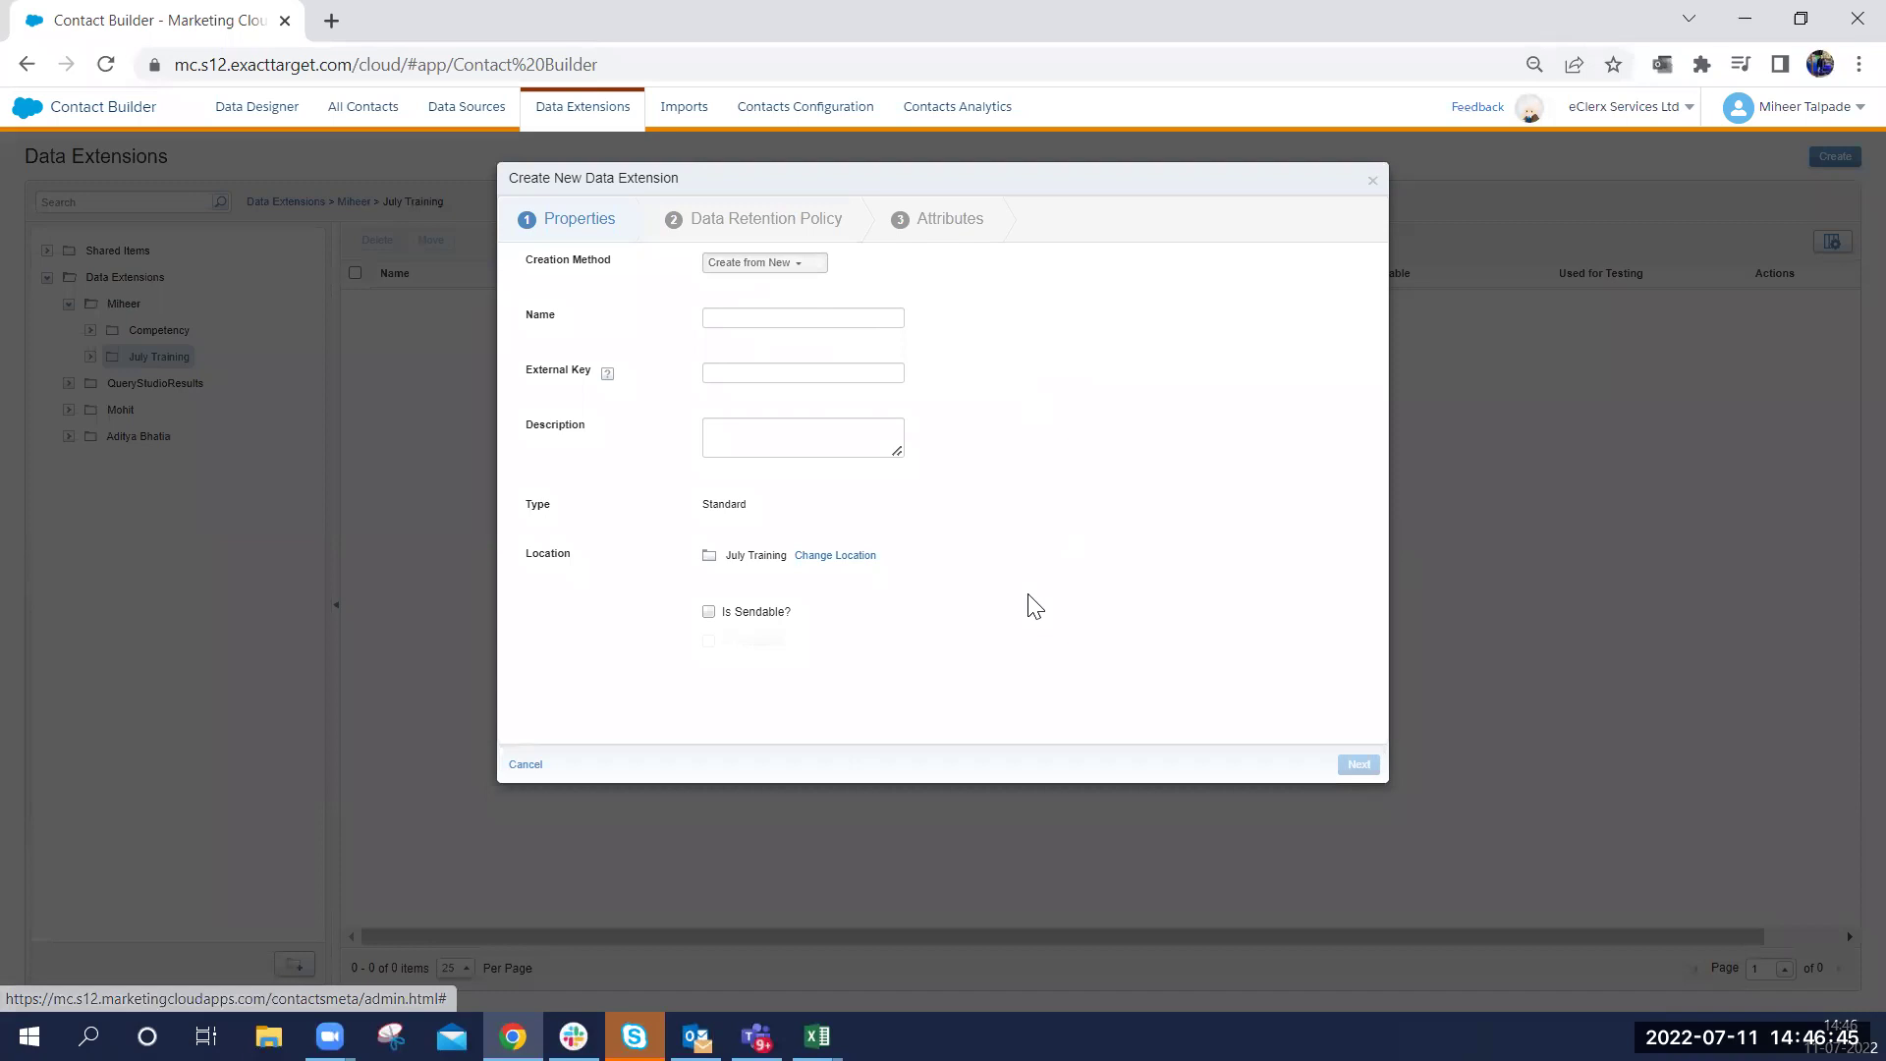
click(780, 319)
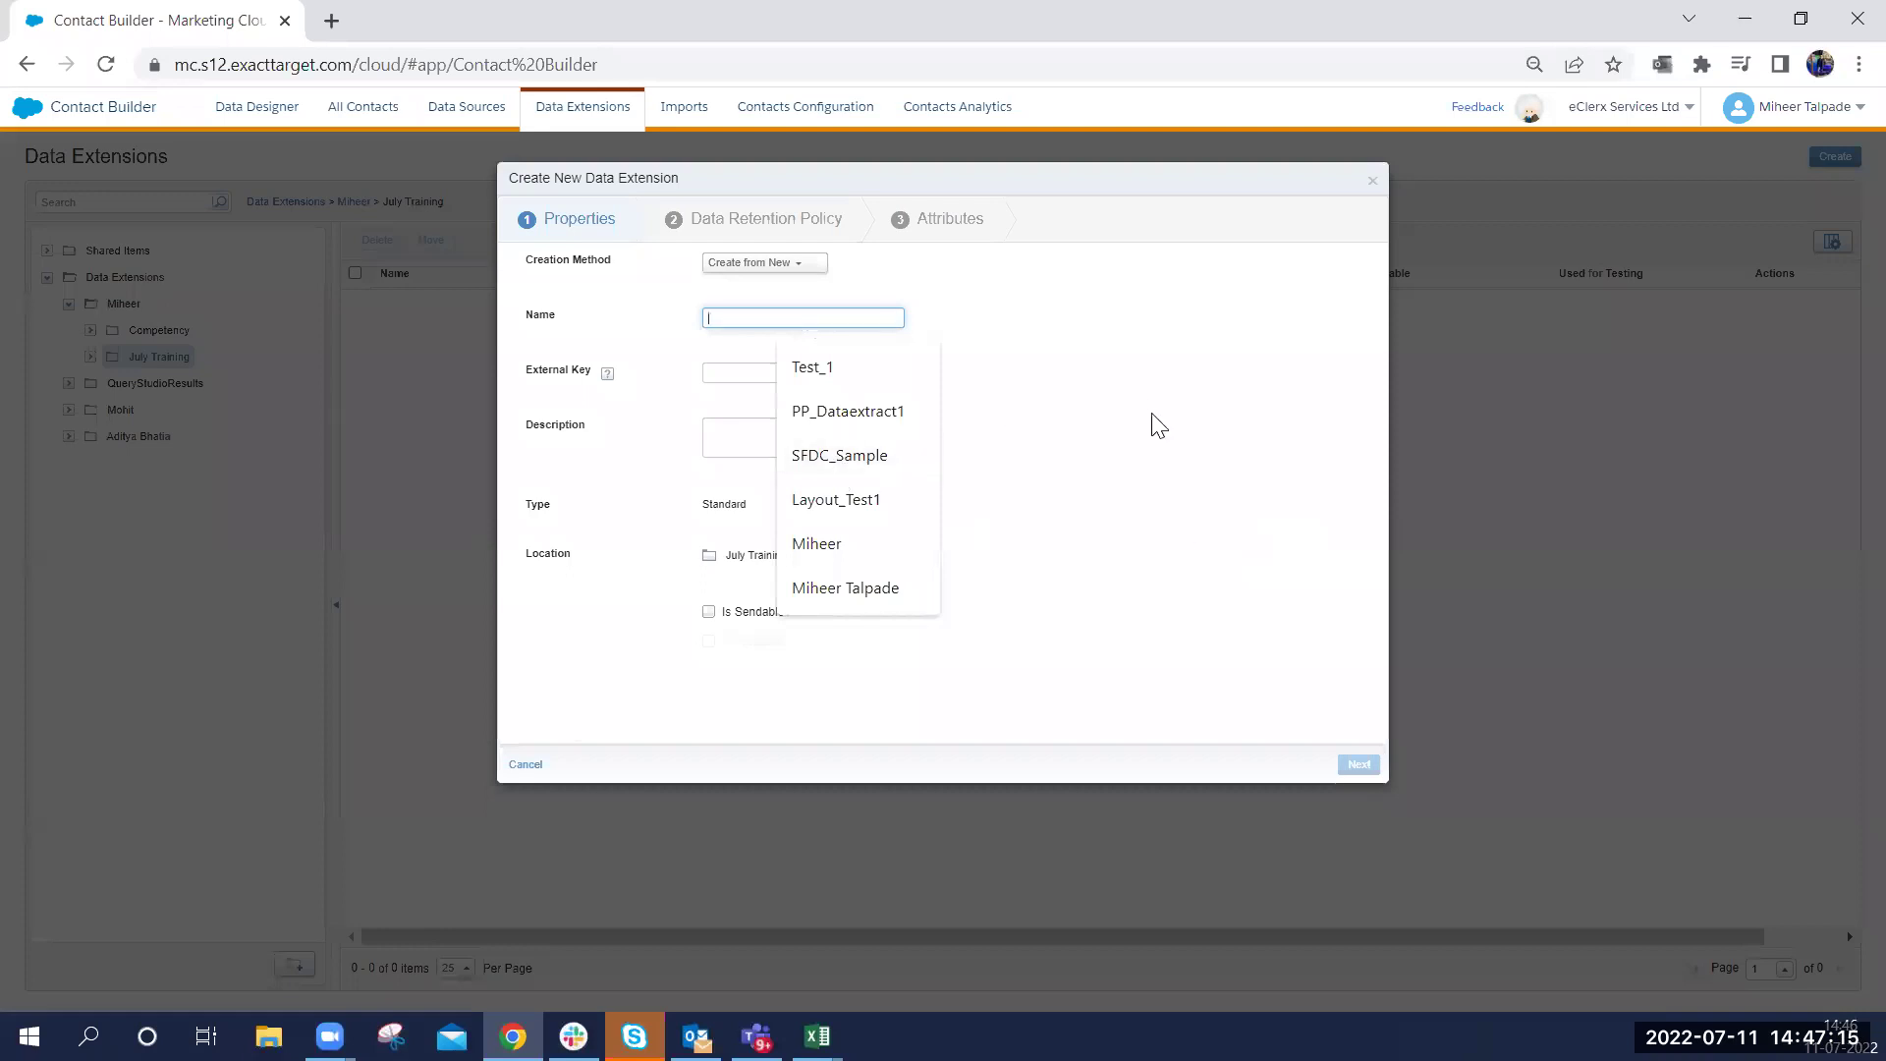
- Begin entering July_DE1 as the new data extension's name
text(Jul)
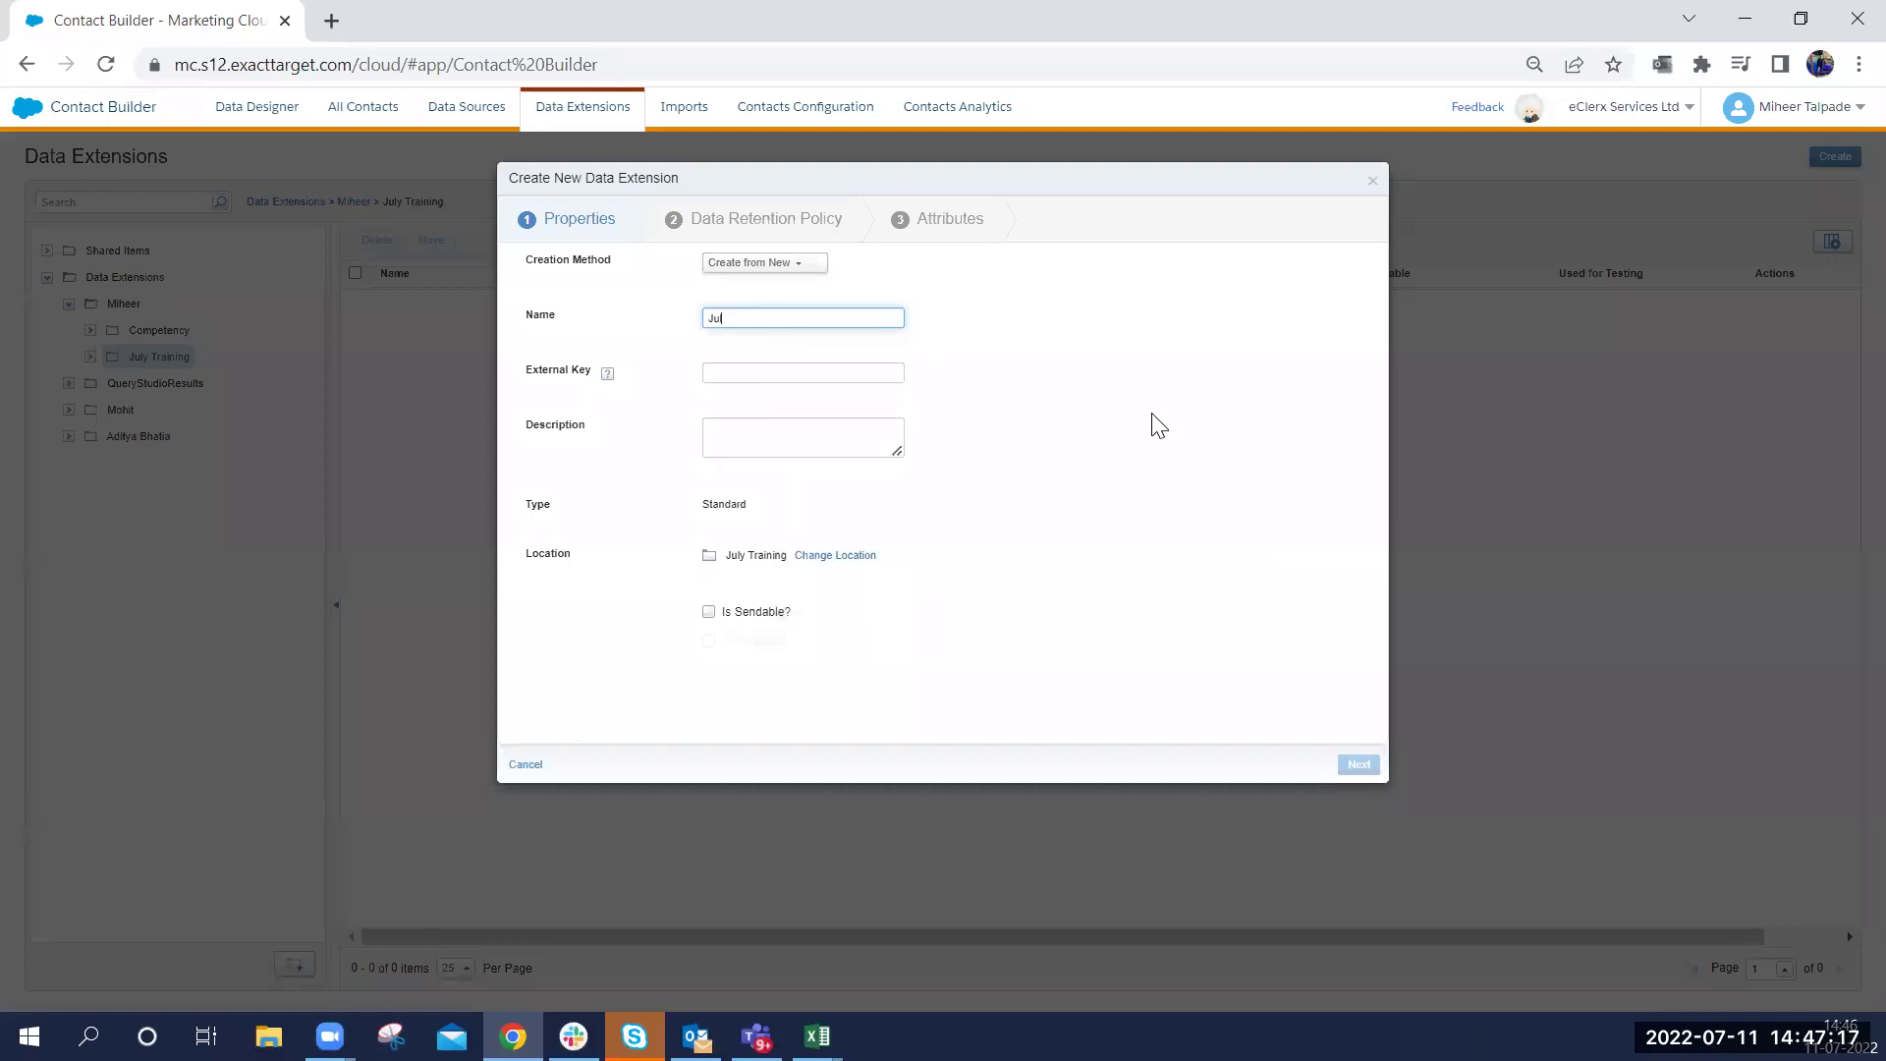
text(y_DE1)
- Tick both Is Sendable and Is Testable for July_DE1
click(708, 612)
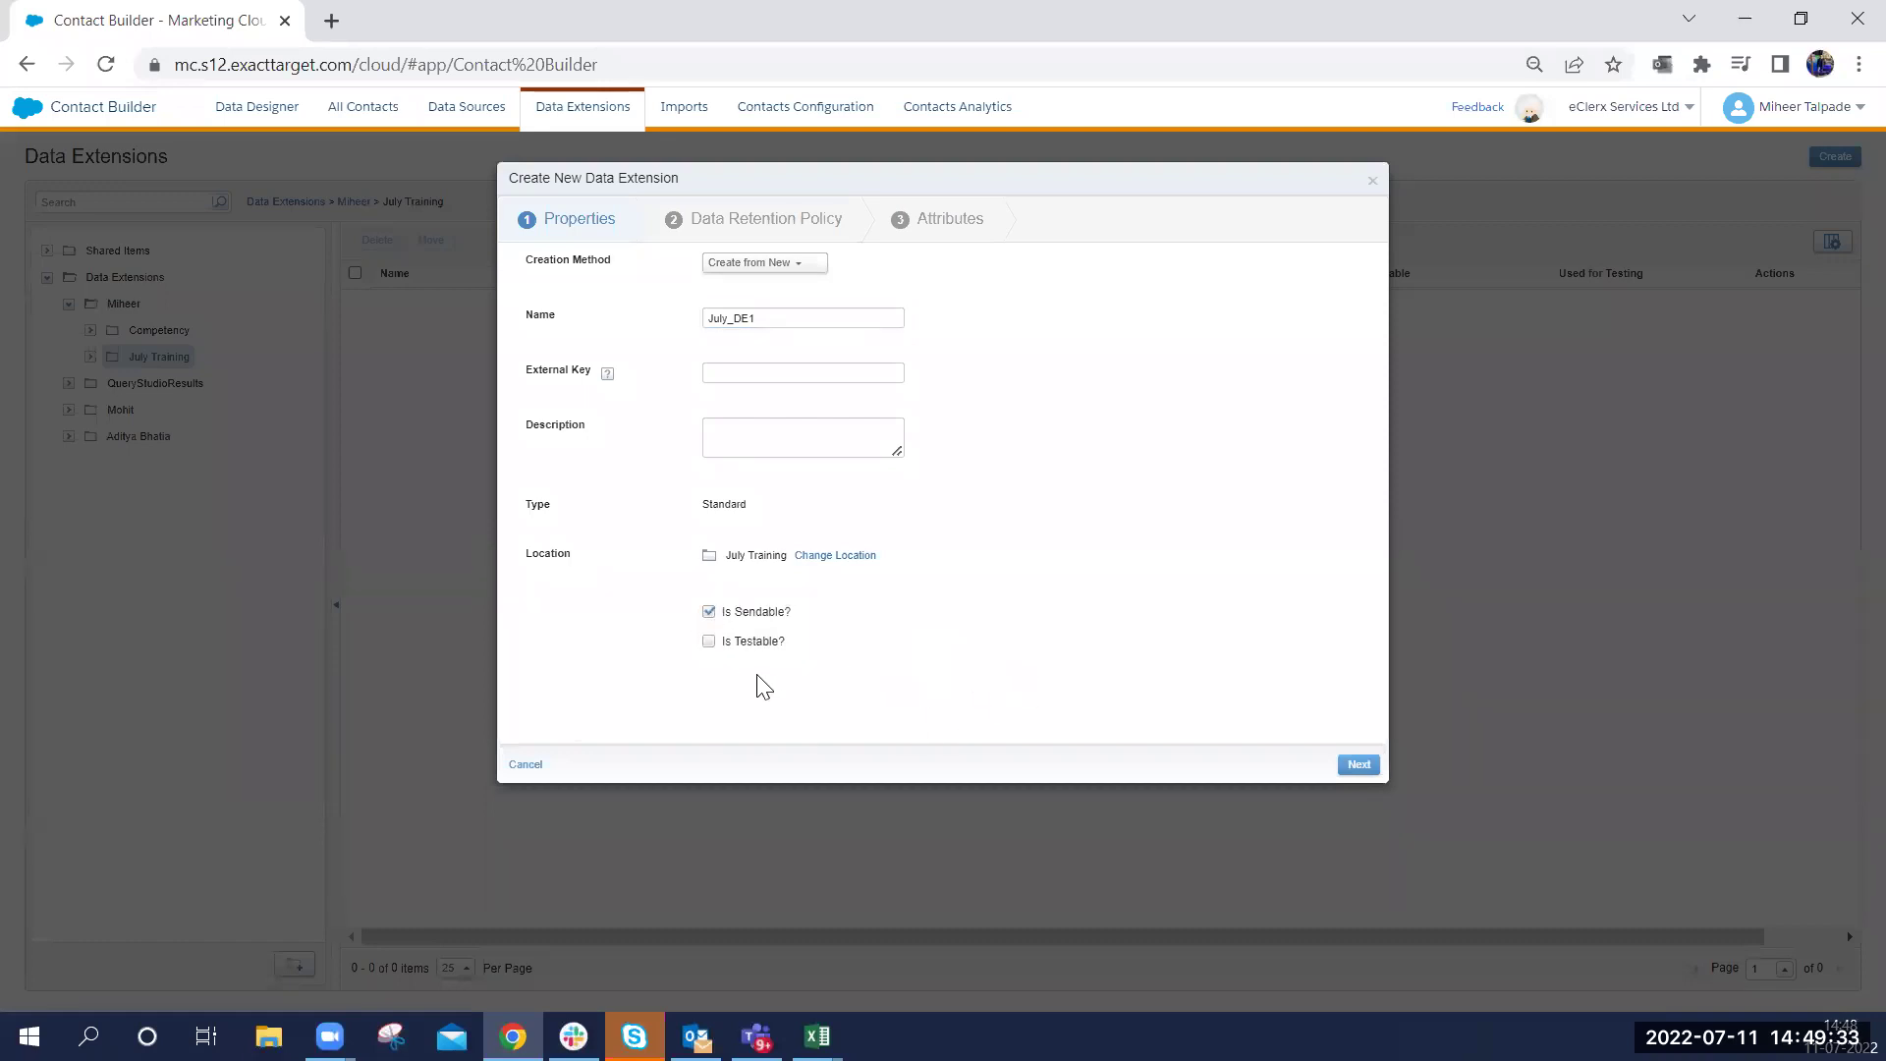
click(708, 642)
- Cycle through open applications with Alt+Tab
key(alt+Tab)
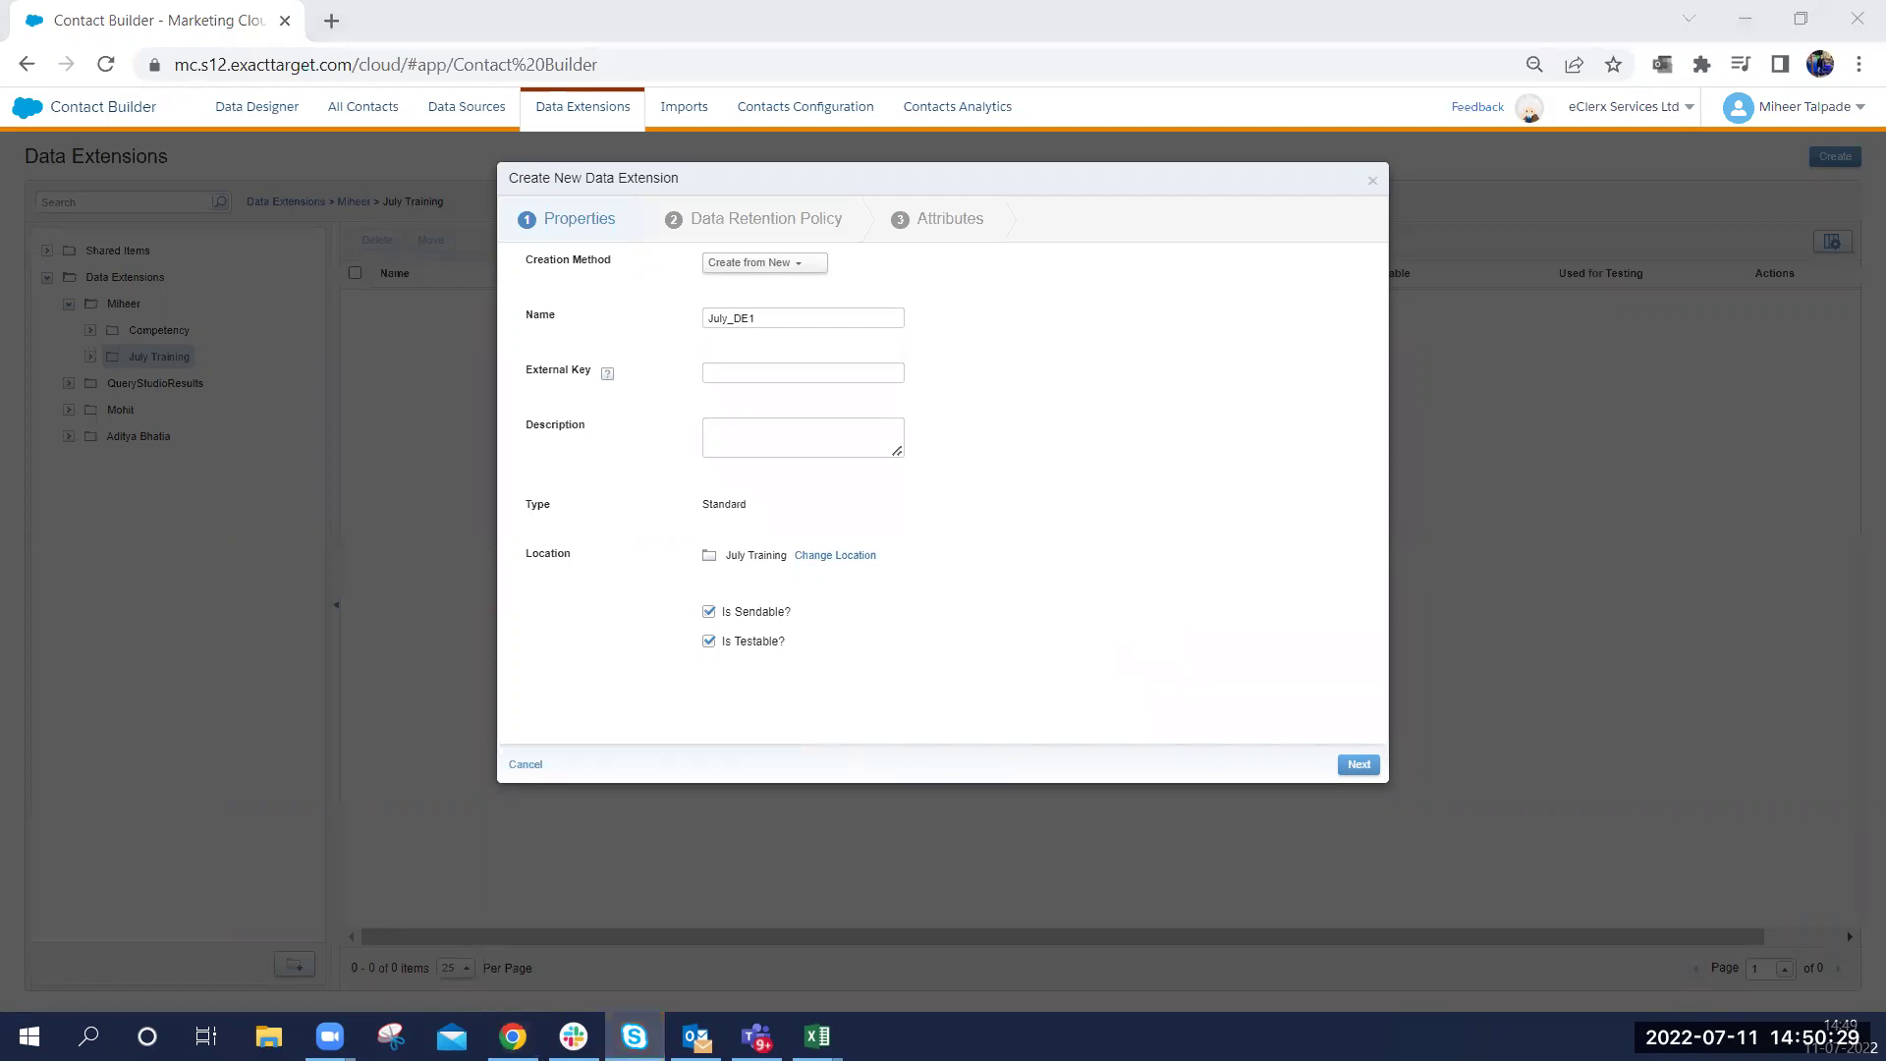
key(alt+Tab)
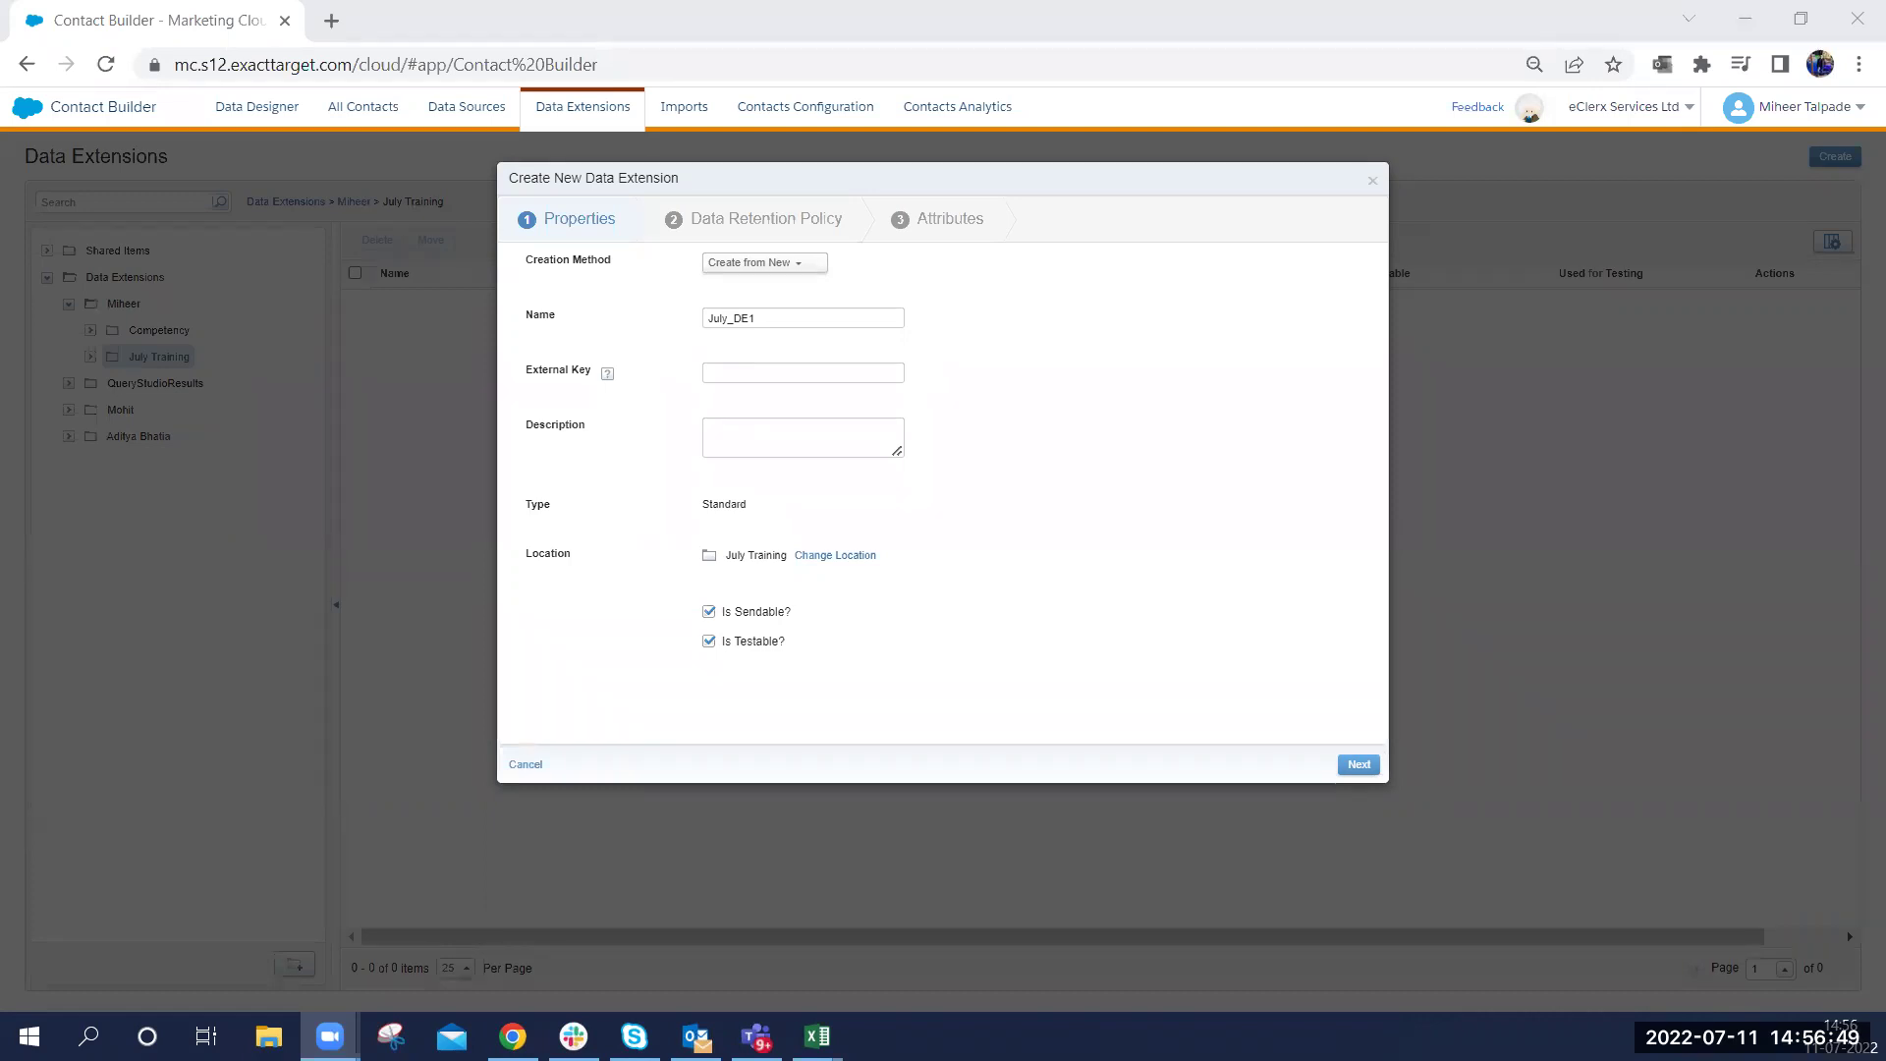
click(709, 642)
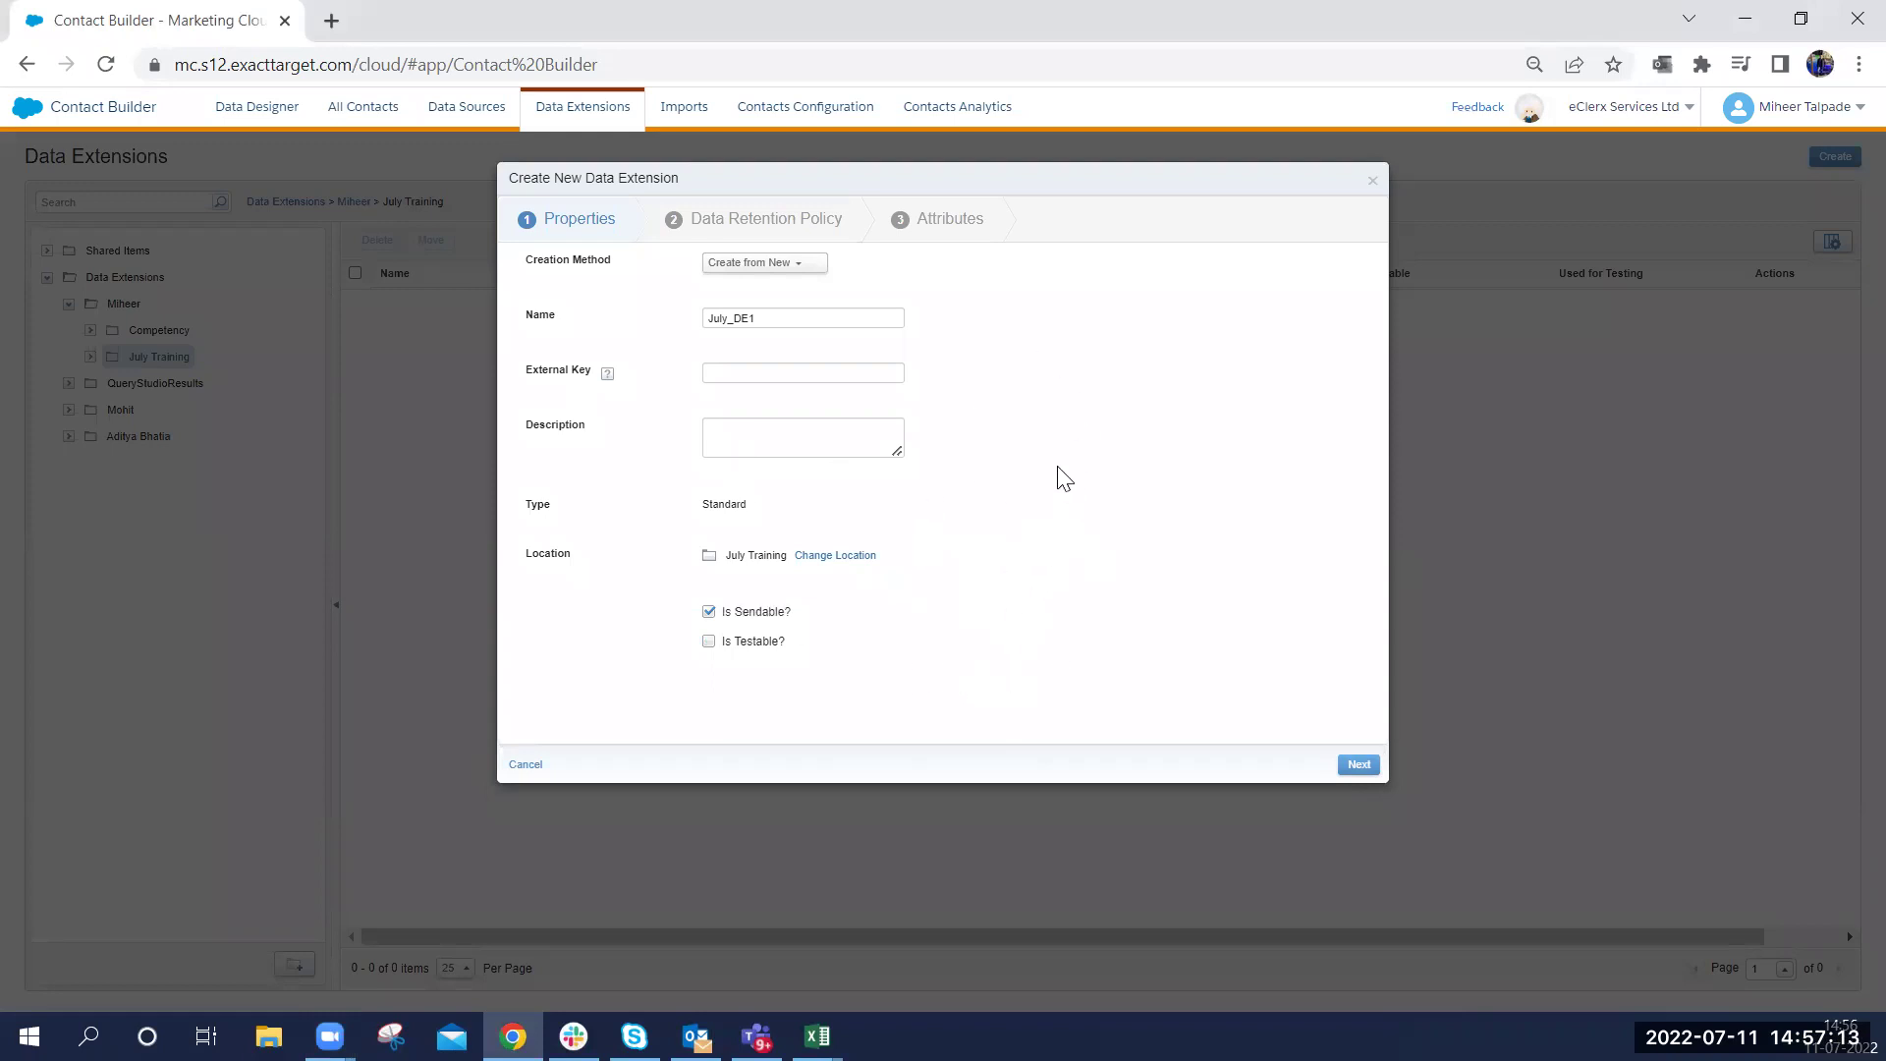
click(706, 645)
click(707, 644)
click(715, 646)
click(707, 645)
click(711, 651)
- Leave July_DE1 without a data retention policy, with Retention Setting back Off, and advance to Attributes
click(1359, 765)
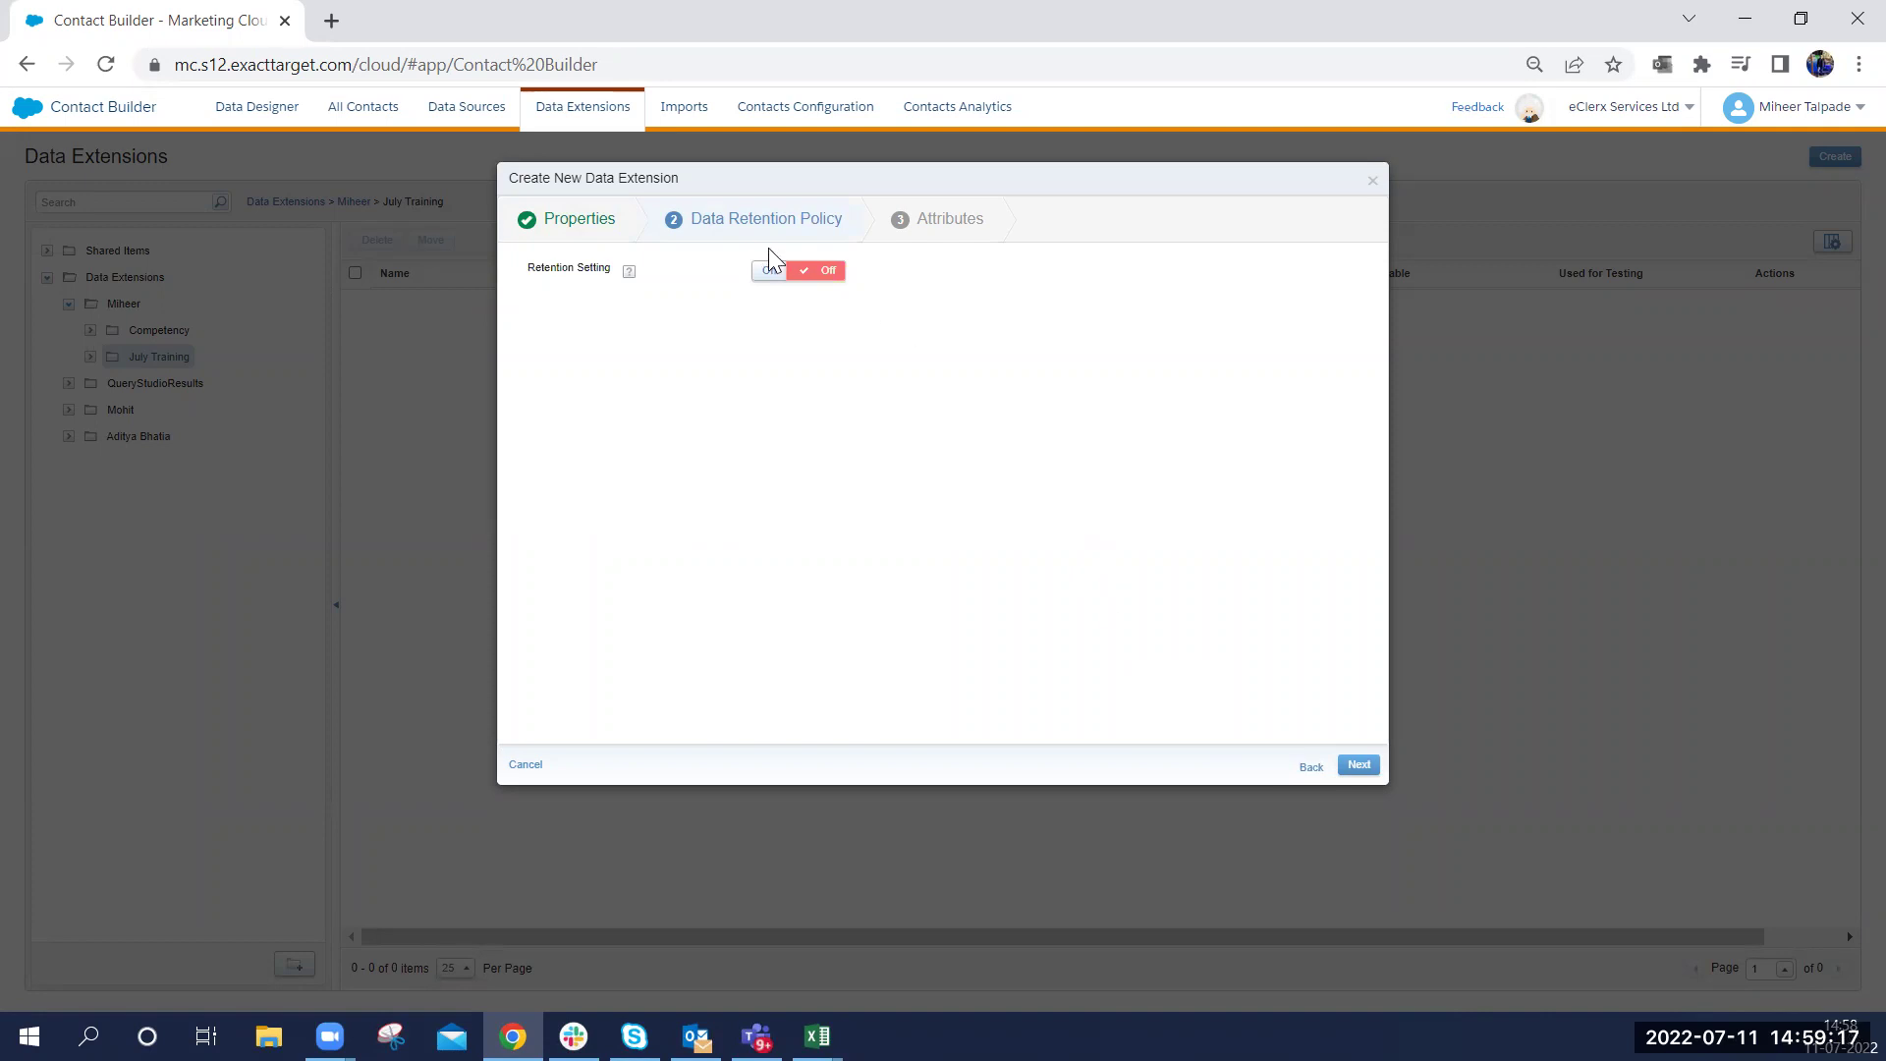
click(769, 272)
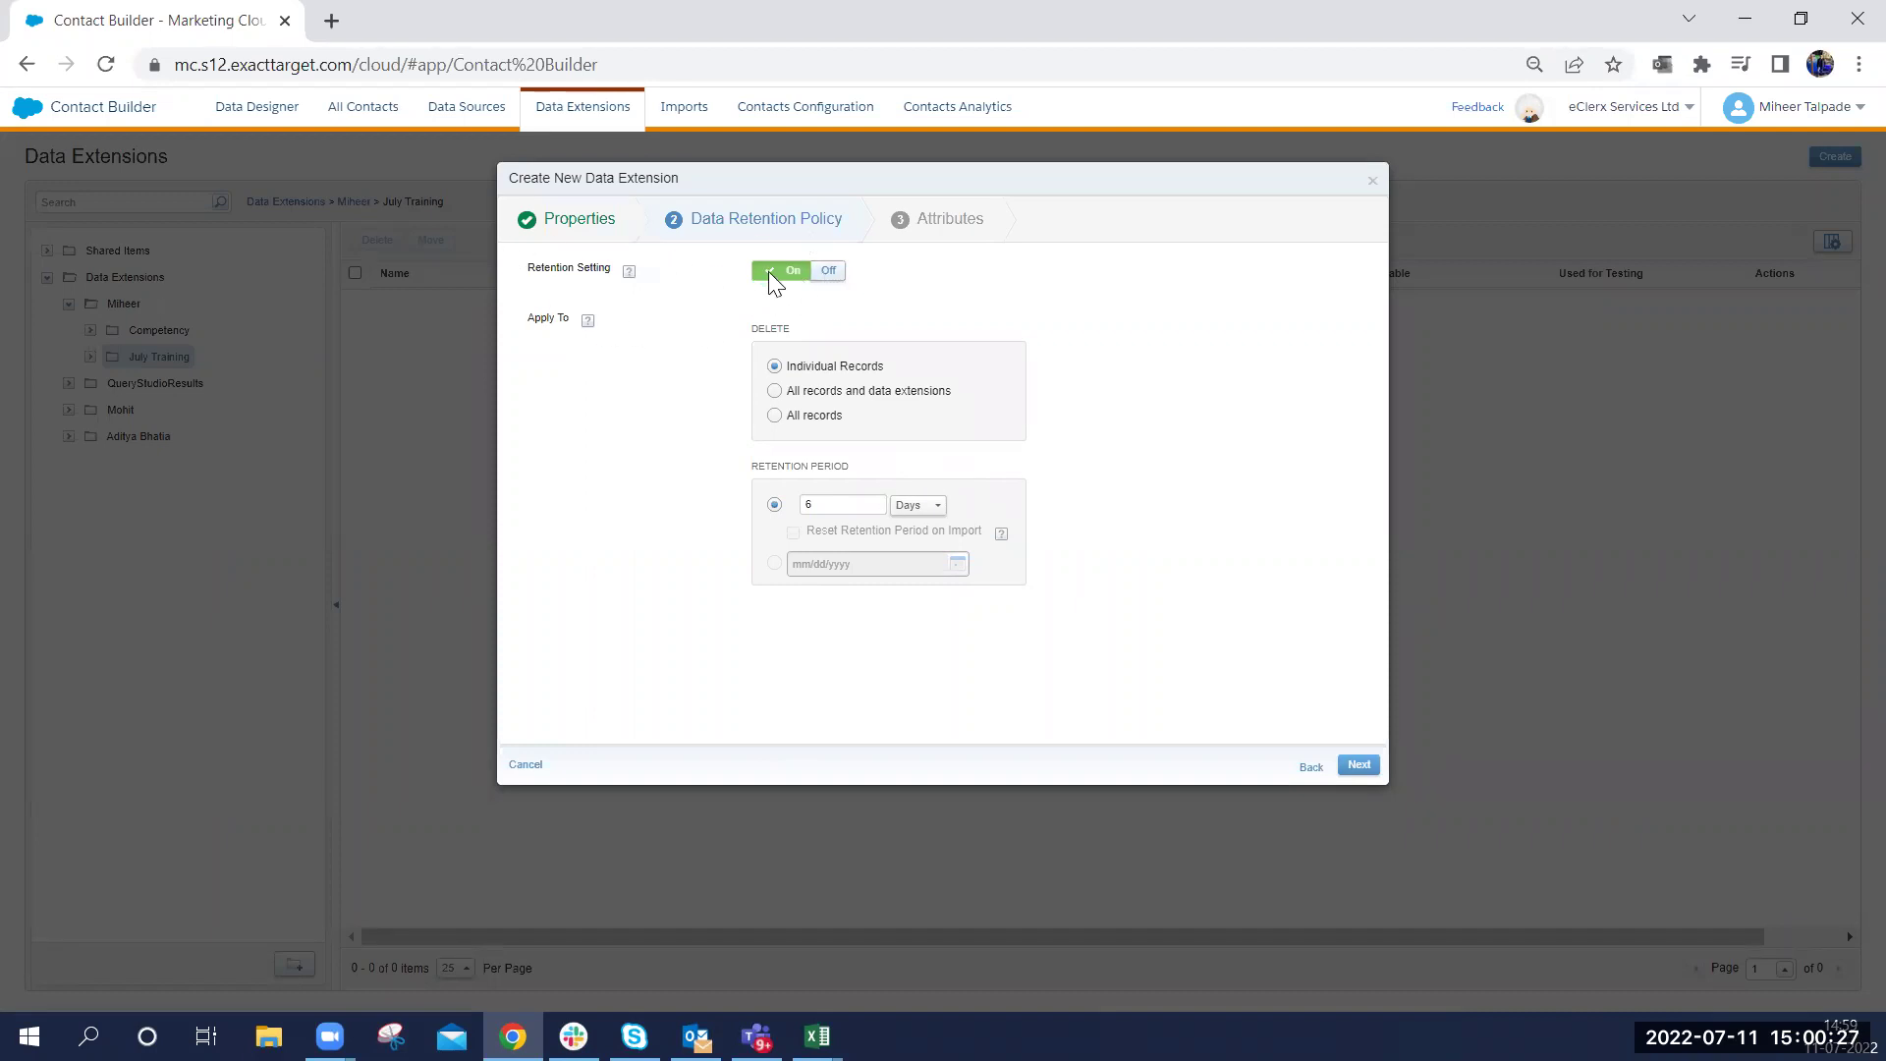
click(828, 270)
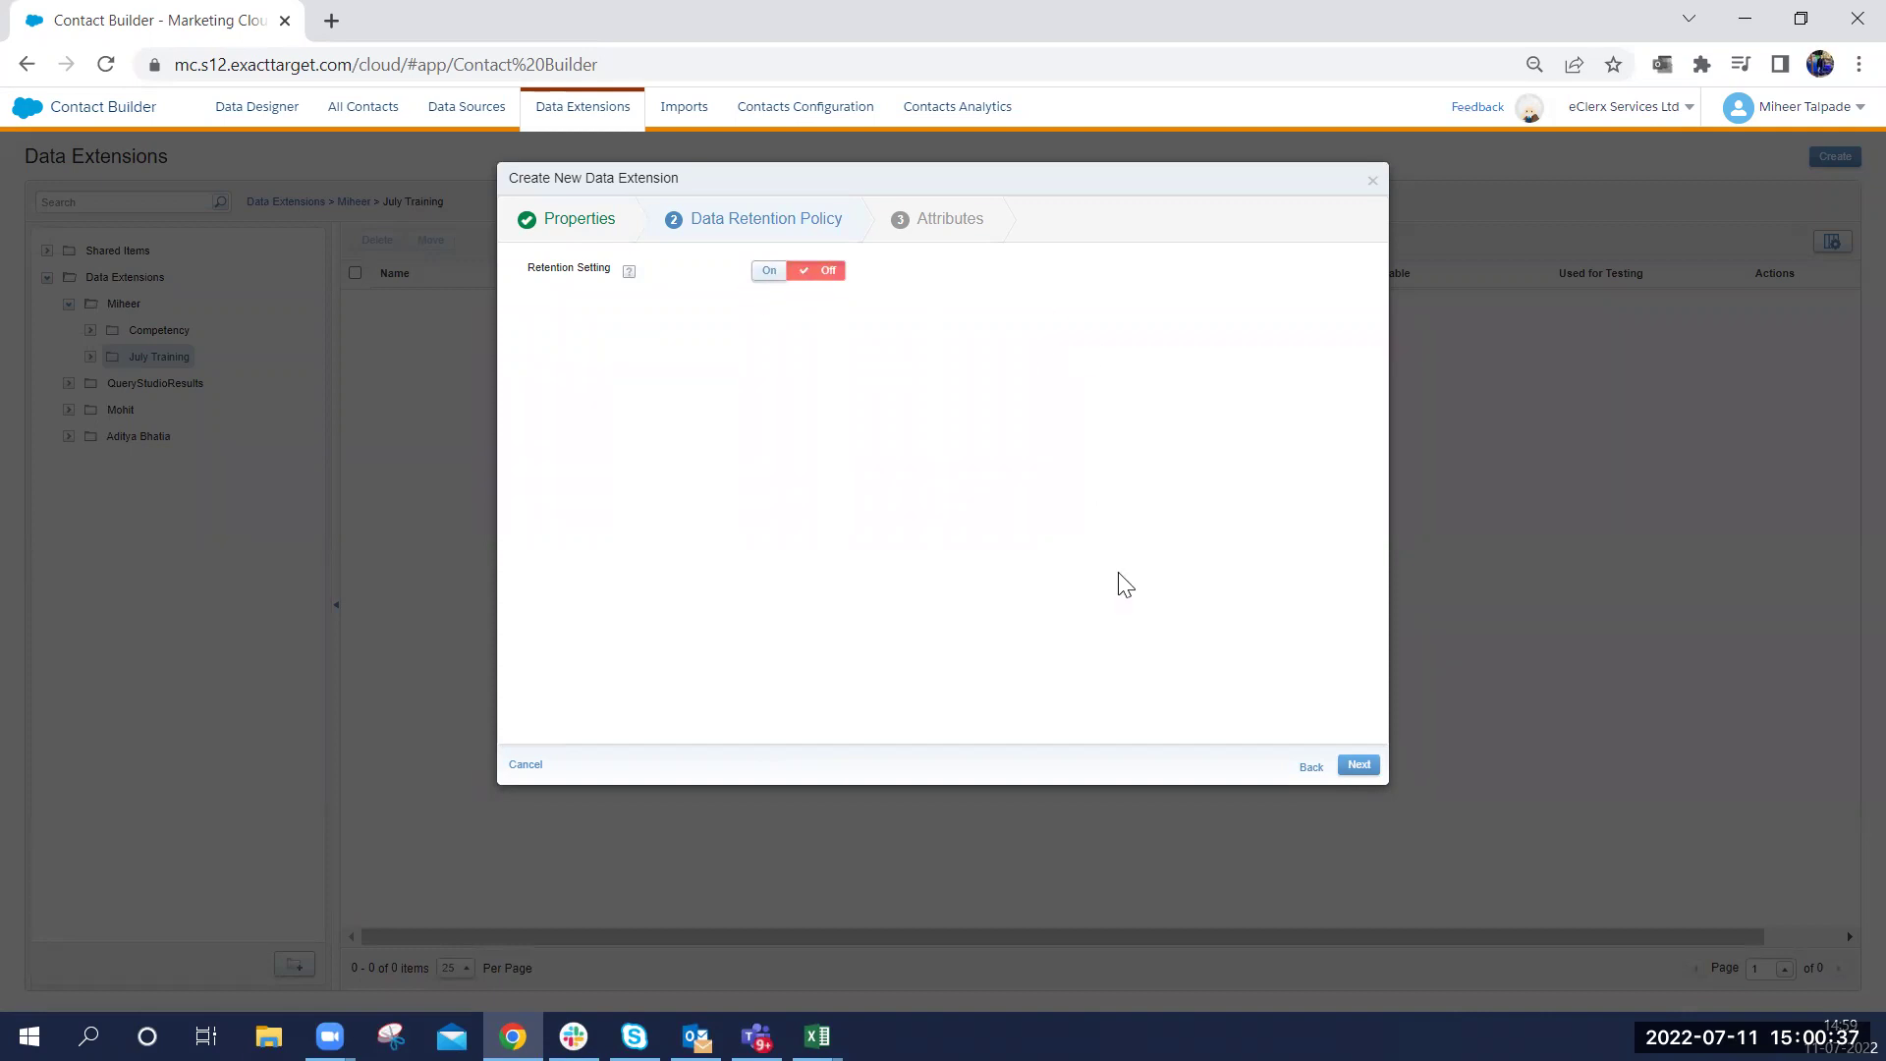
click(1360, 765)
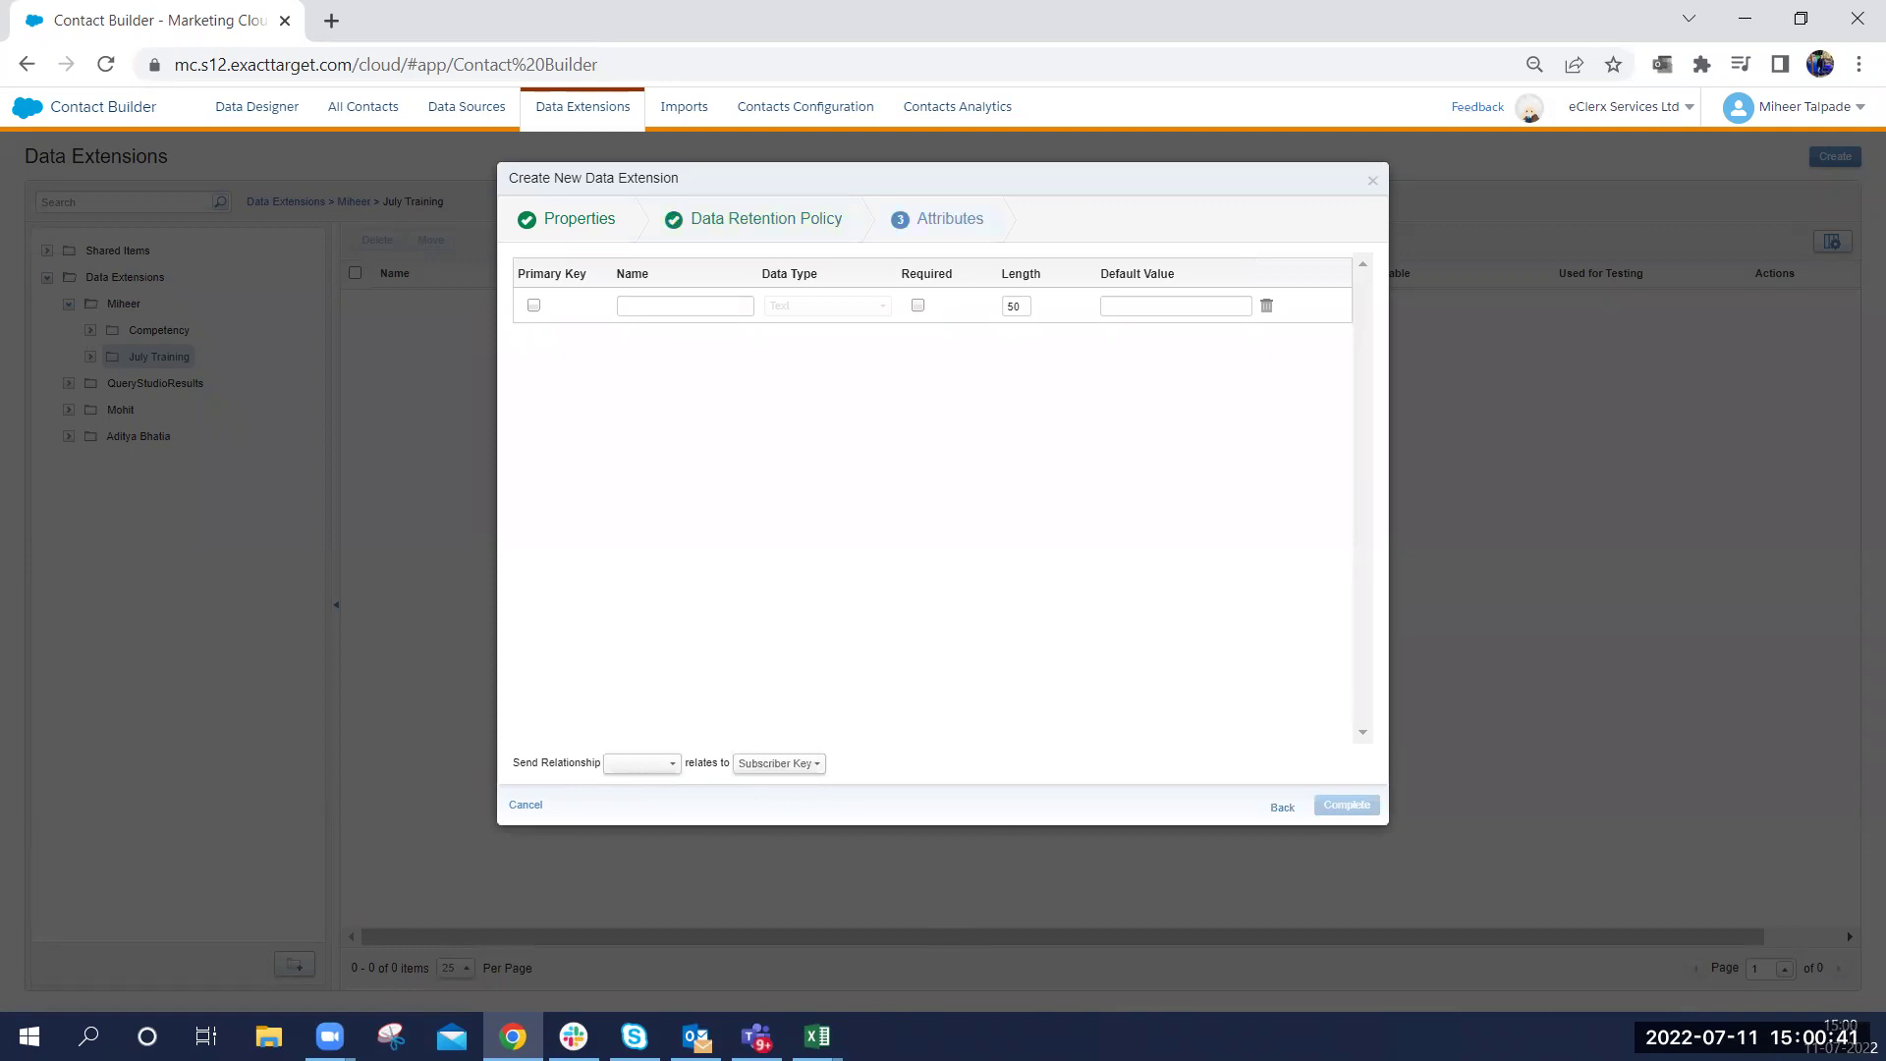
- Check the attribute list in the Excel workbook
click(818, 1036)
click(983, 889)
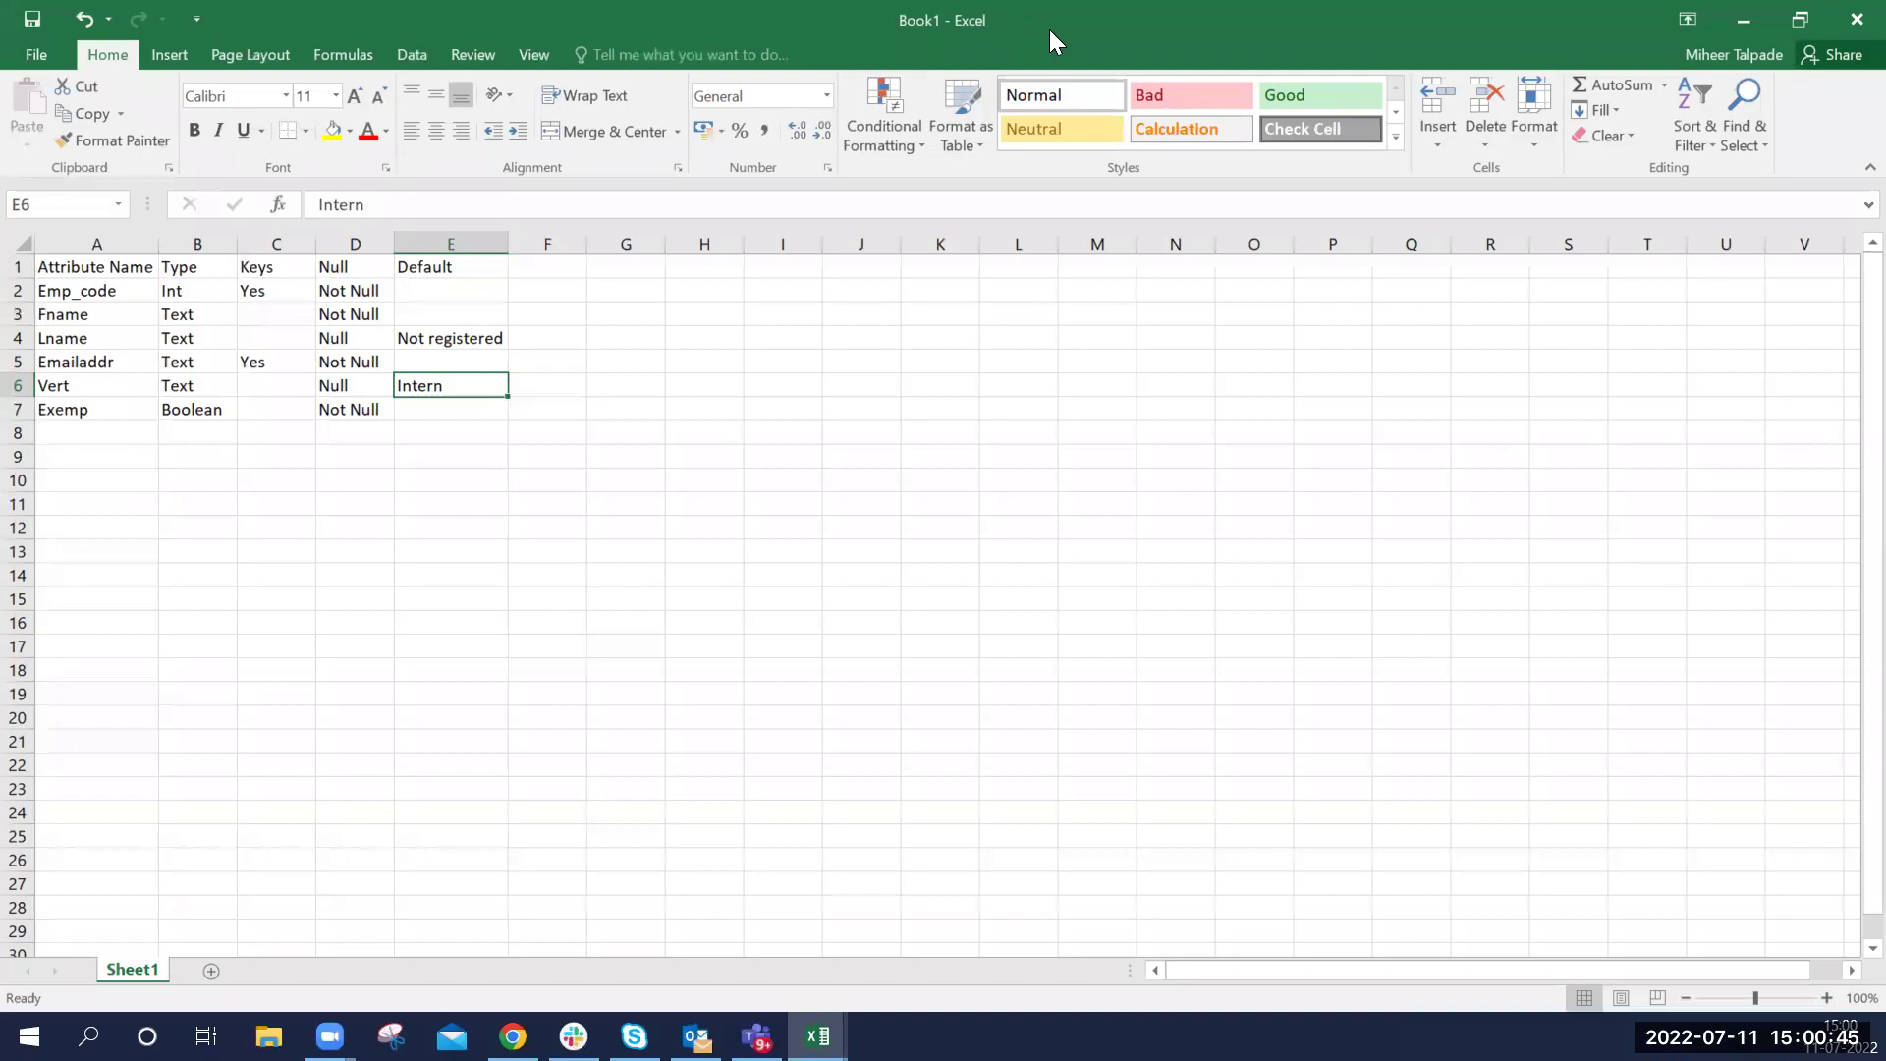
key(alt+Tab)
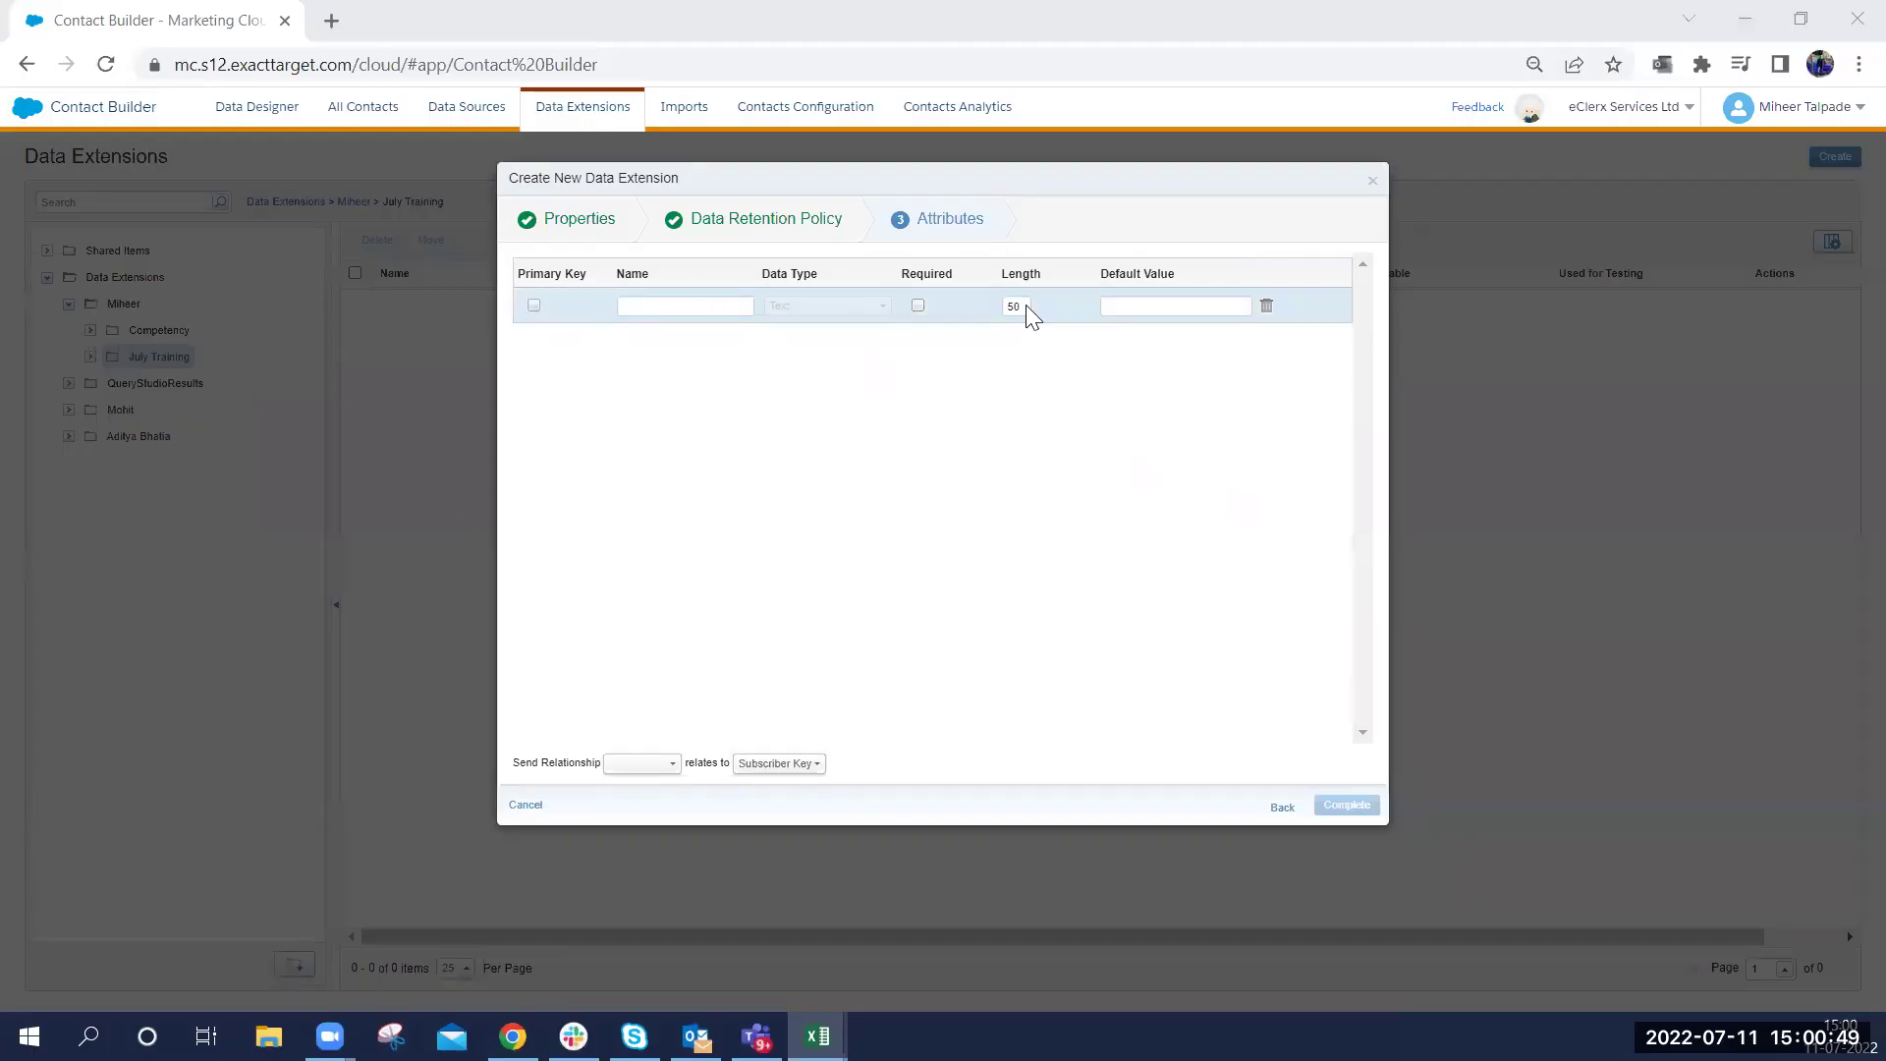
- Add Emp_Code as a Number attribute set as the primary key
click(640, 307)
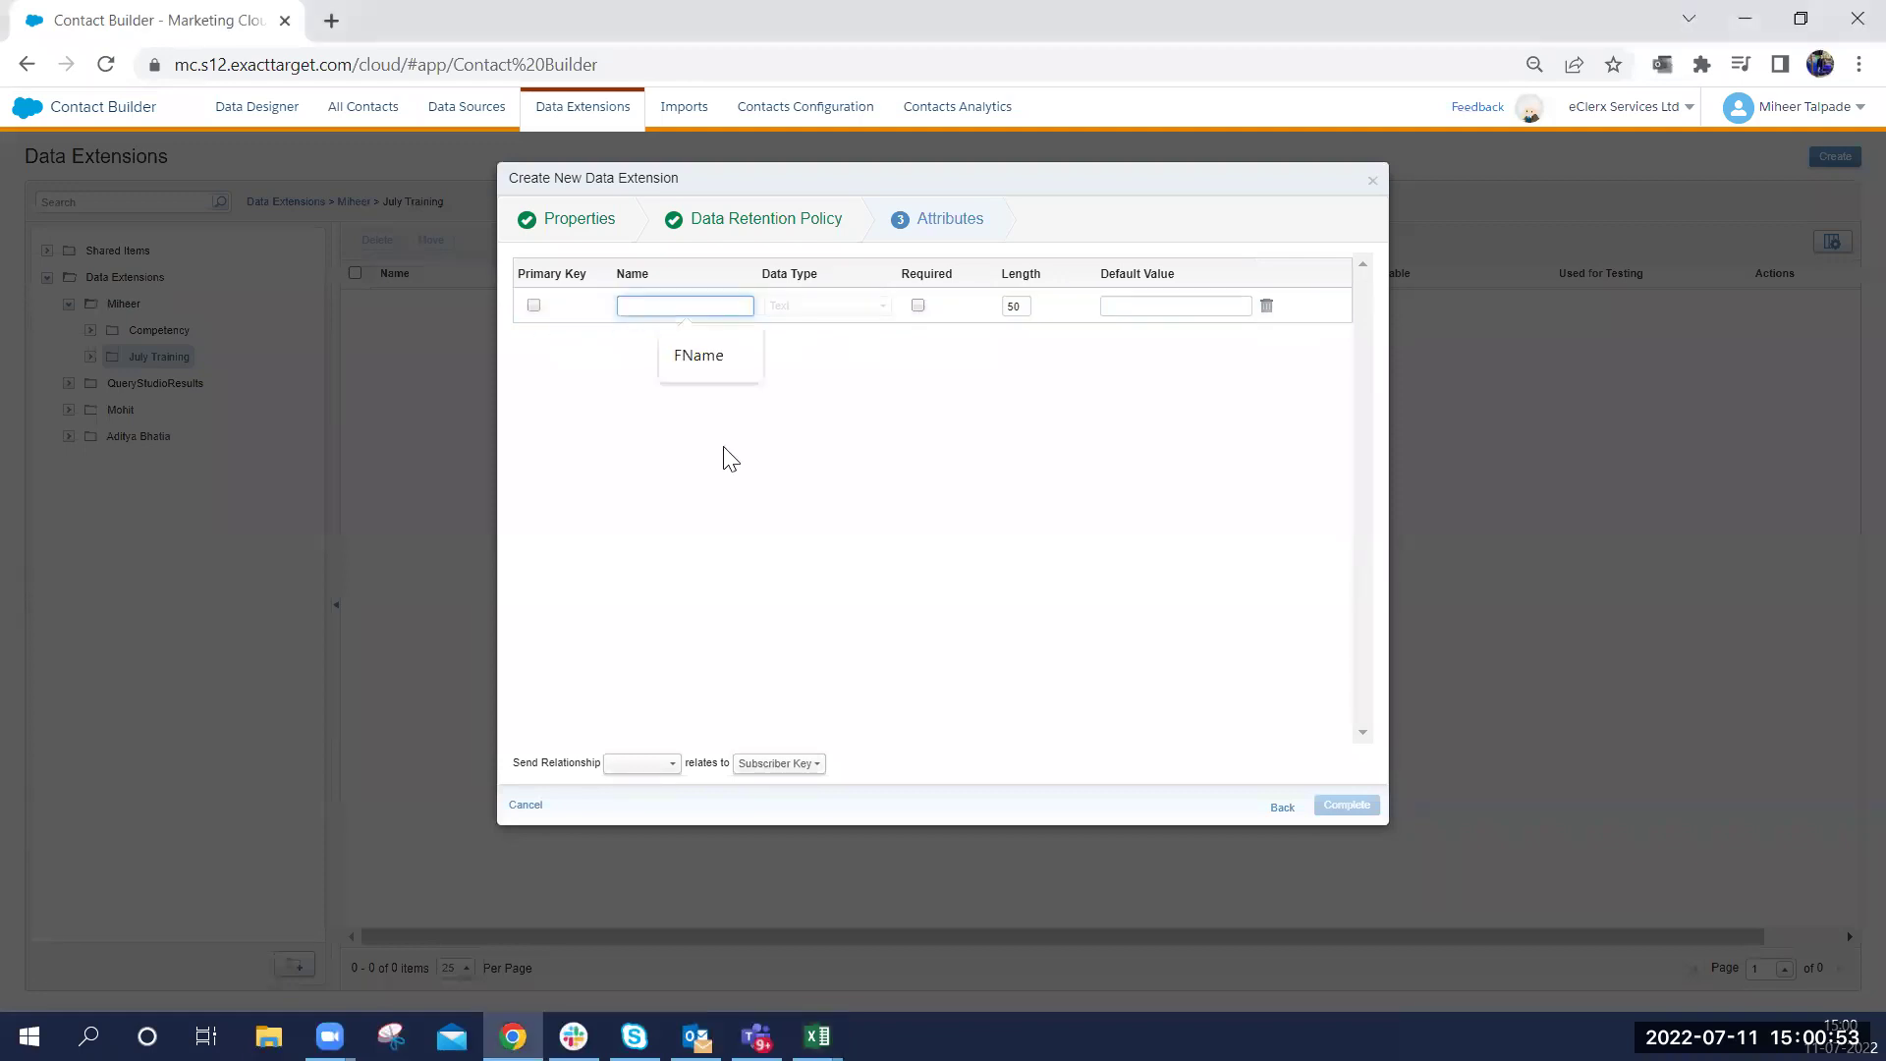
text(Emp_Code)
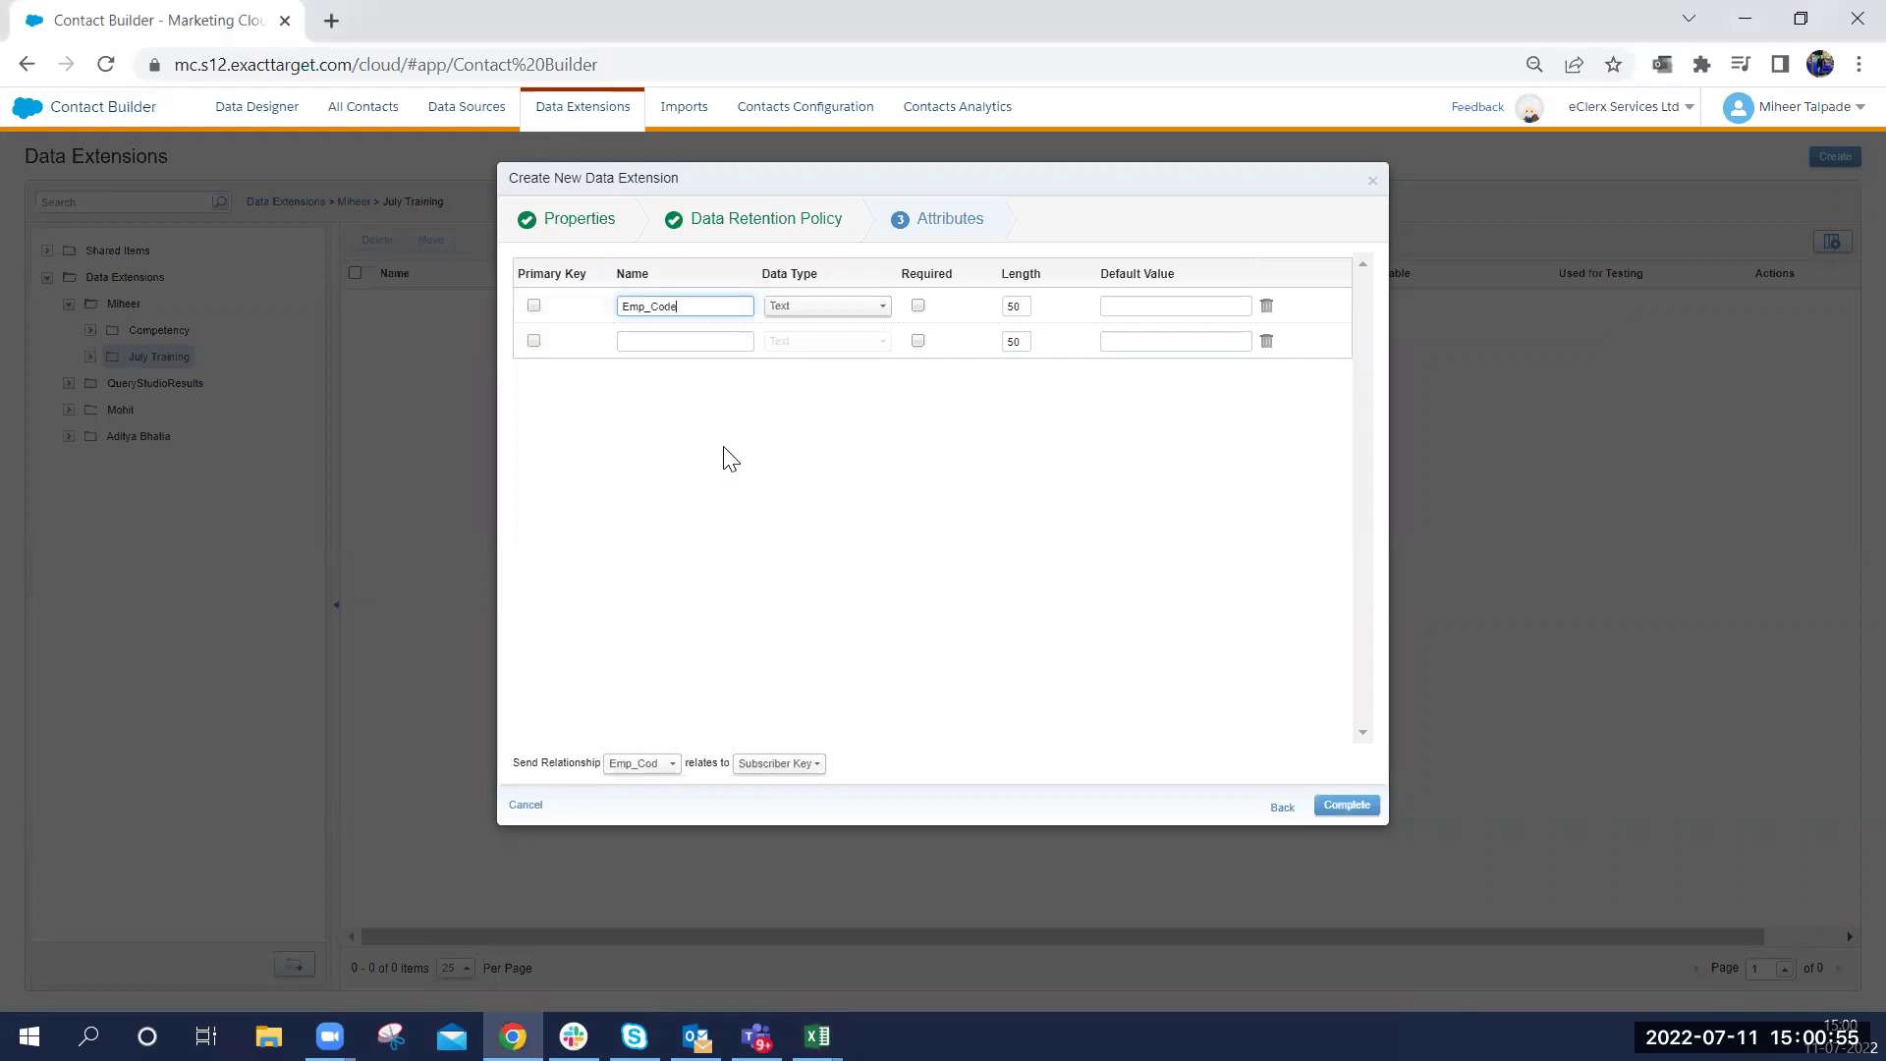
click(534, 305)
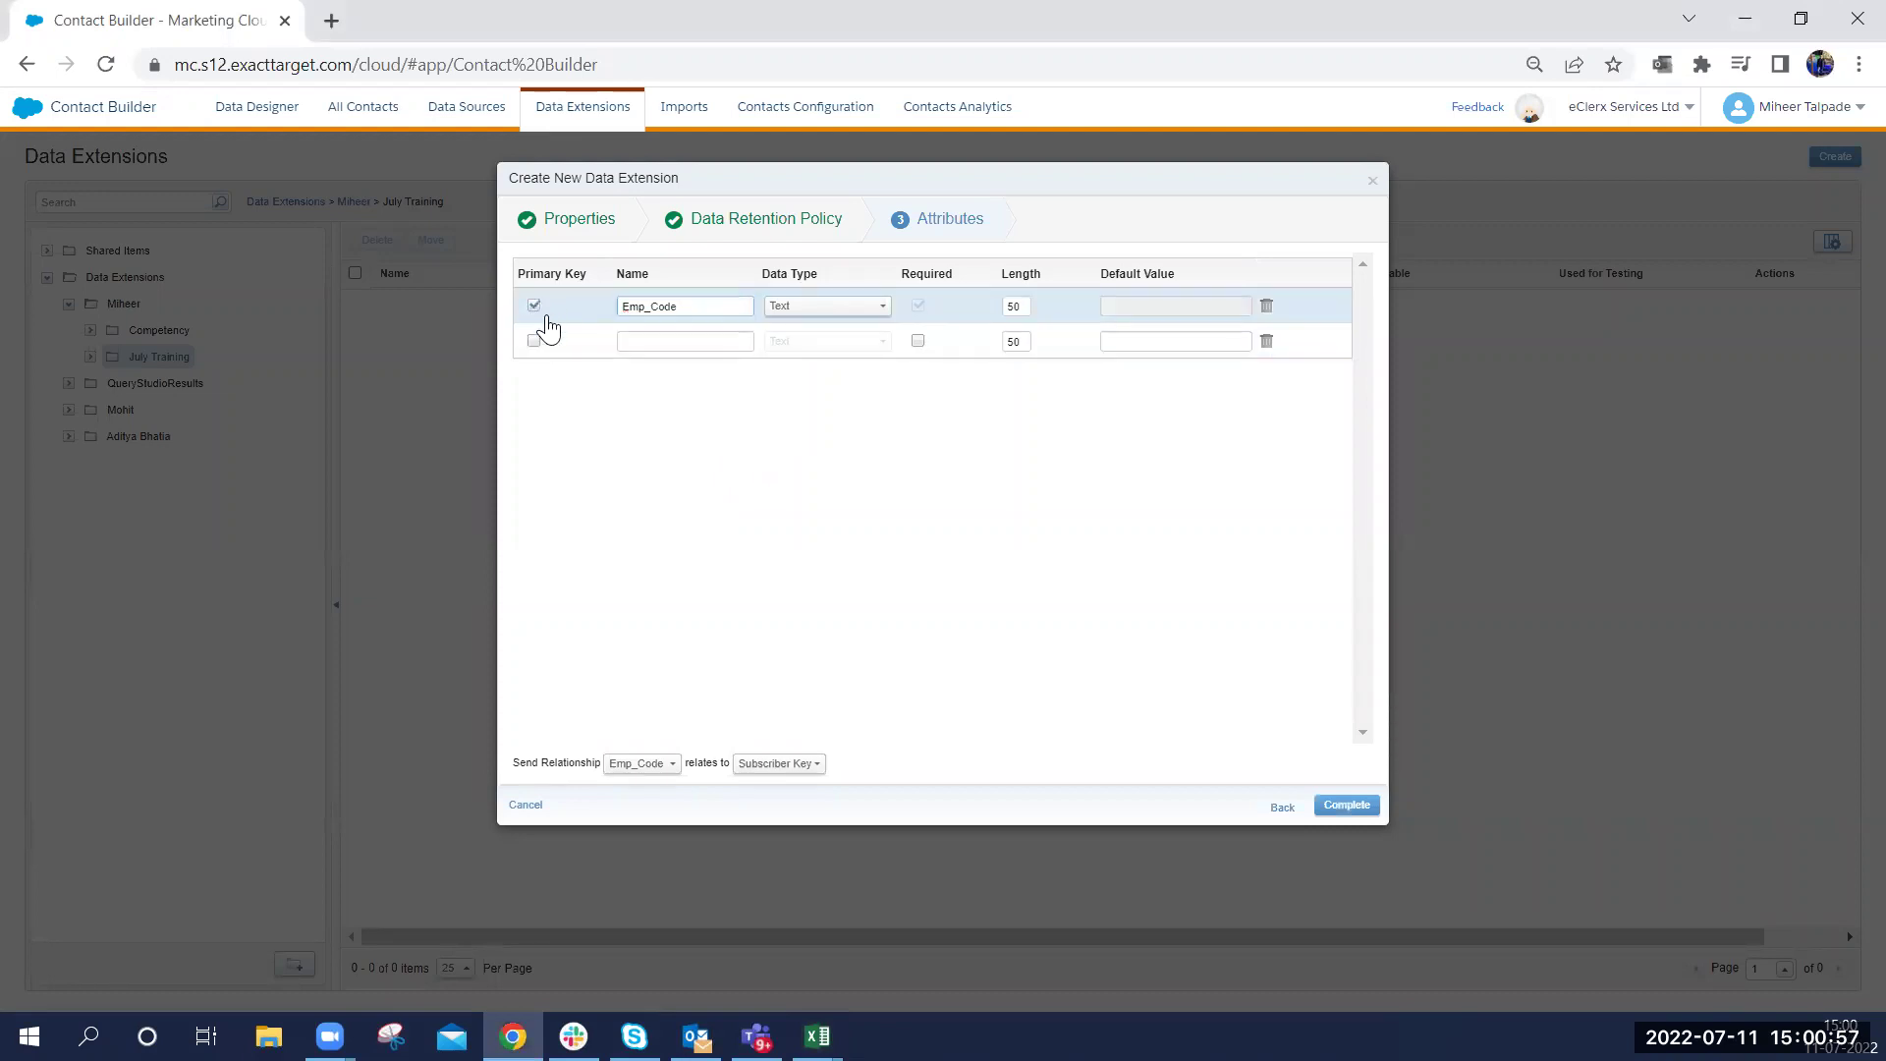
click(823, 309)
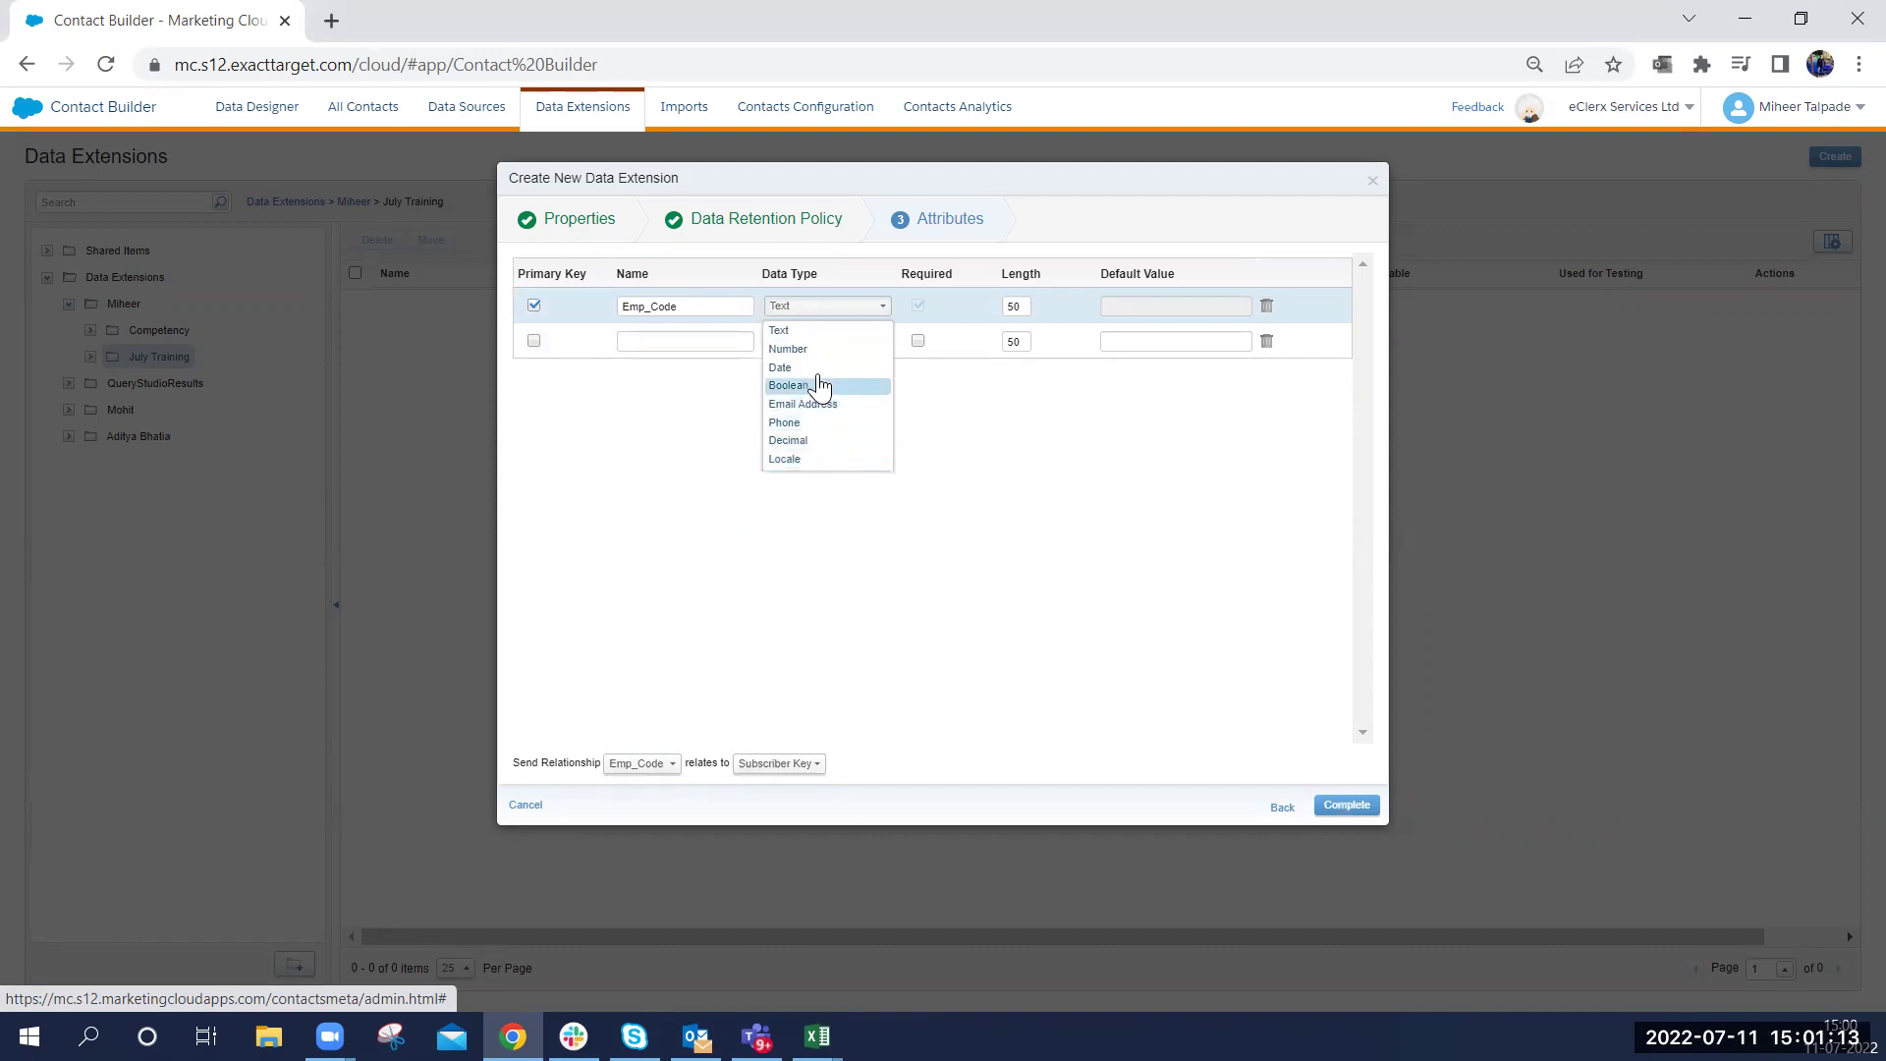
click(797, 349)
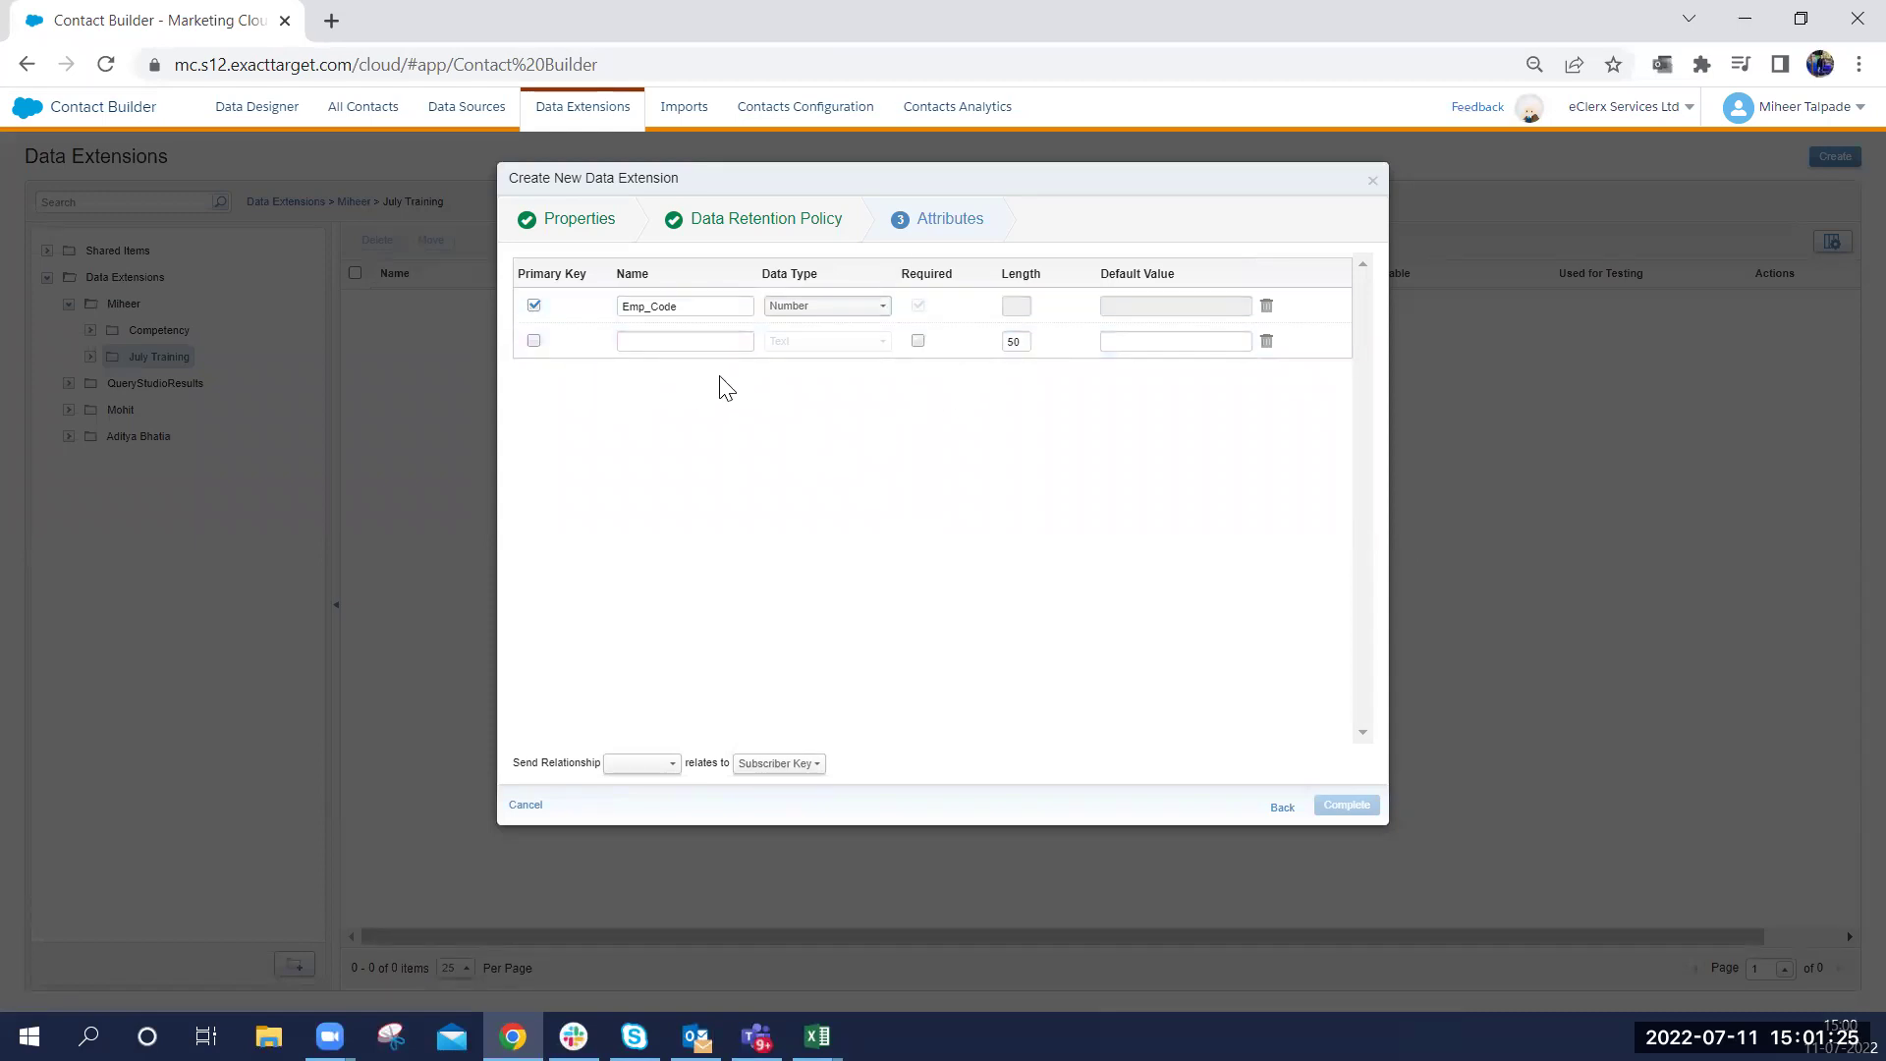
click(722, 341)
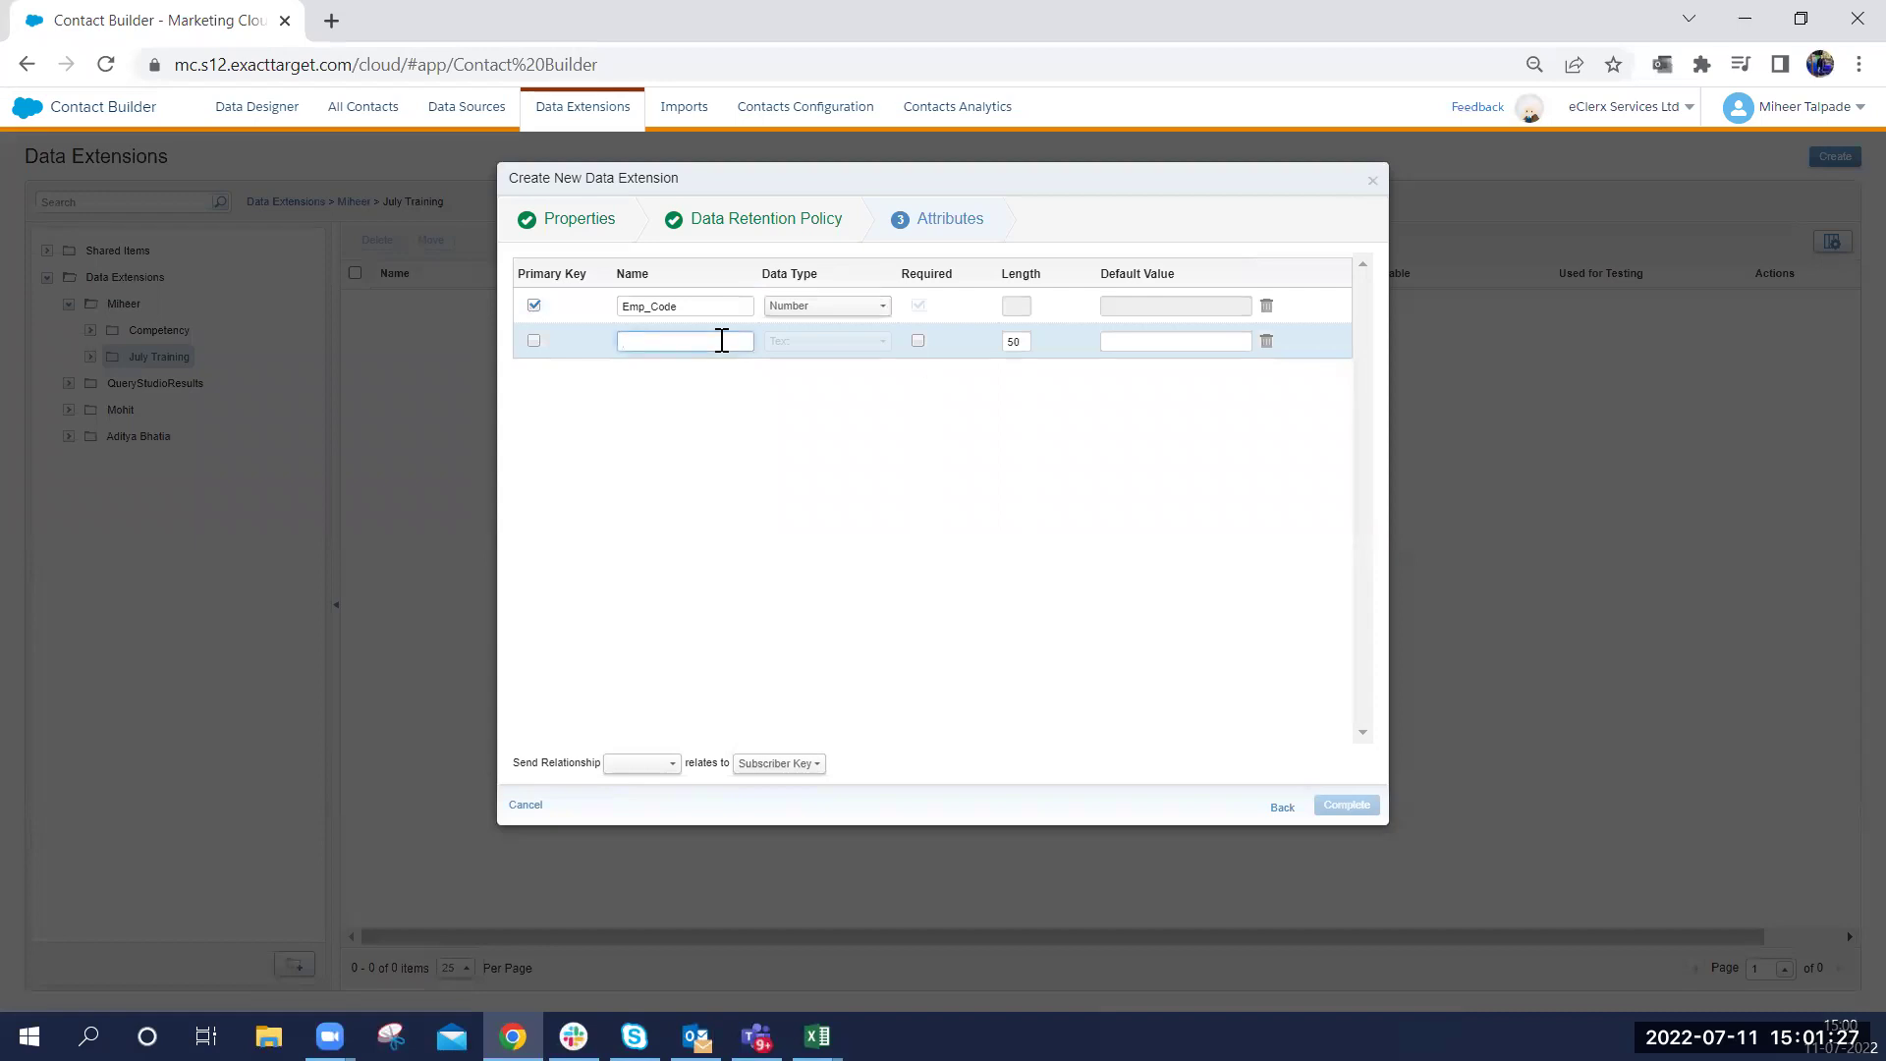
- Add a required FName attribute and LName with default value 'Not Registered'
text(FName)
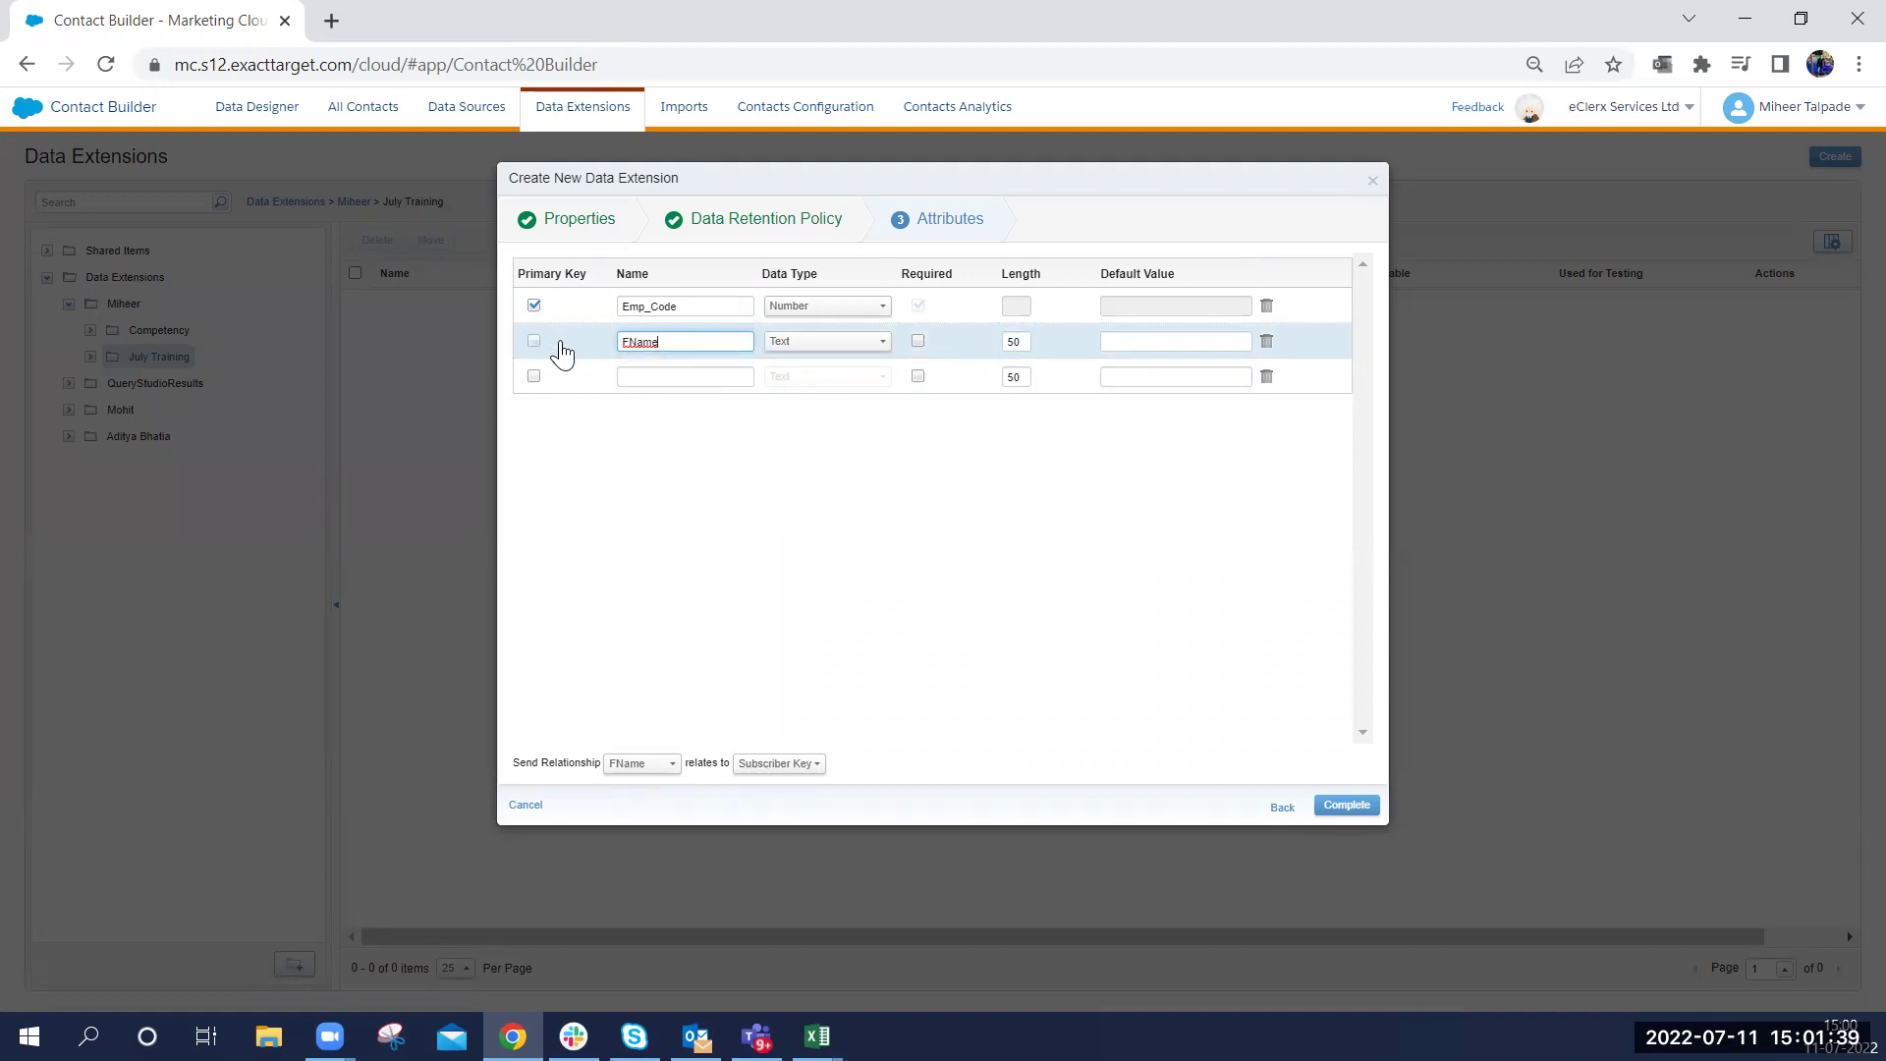
click(917, 341)
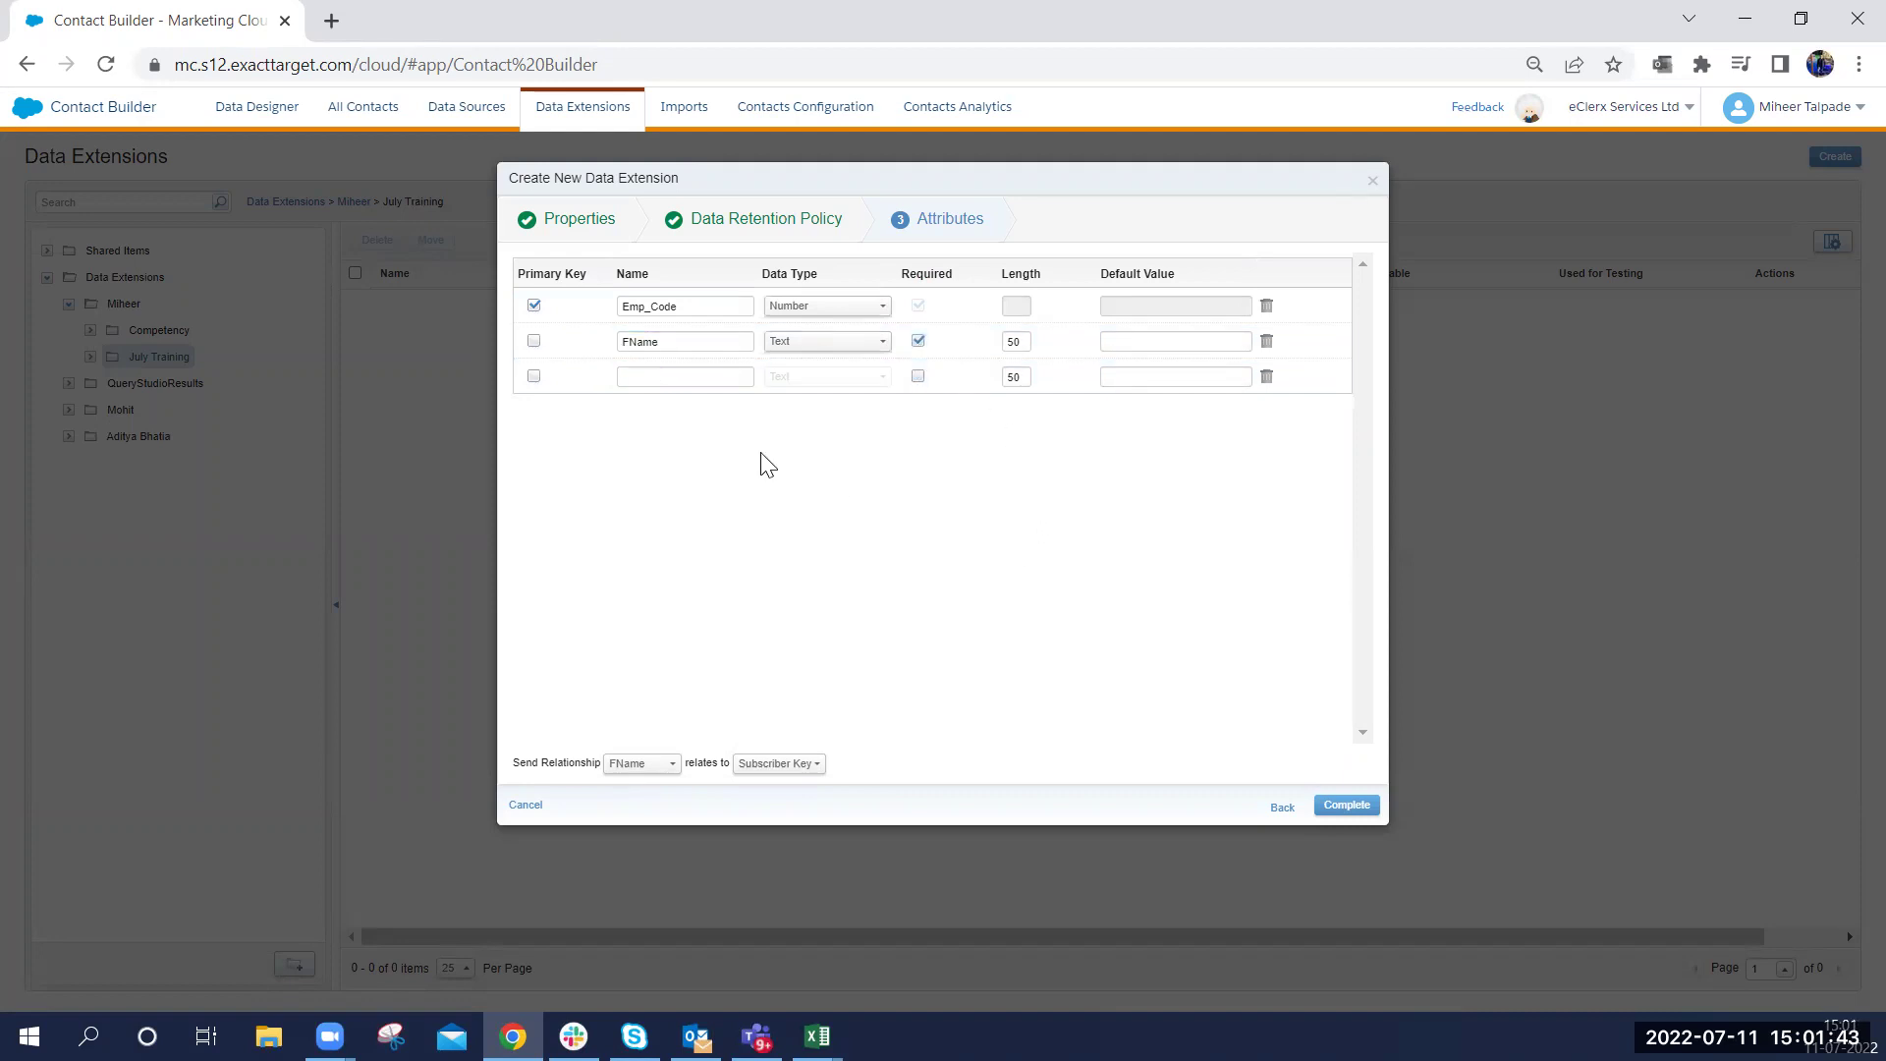
click(678, 379)
text(LName)
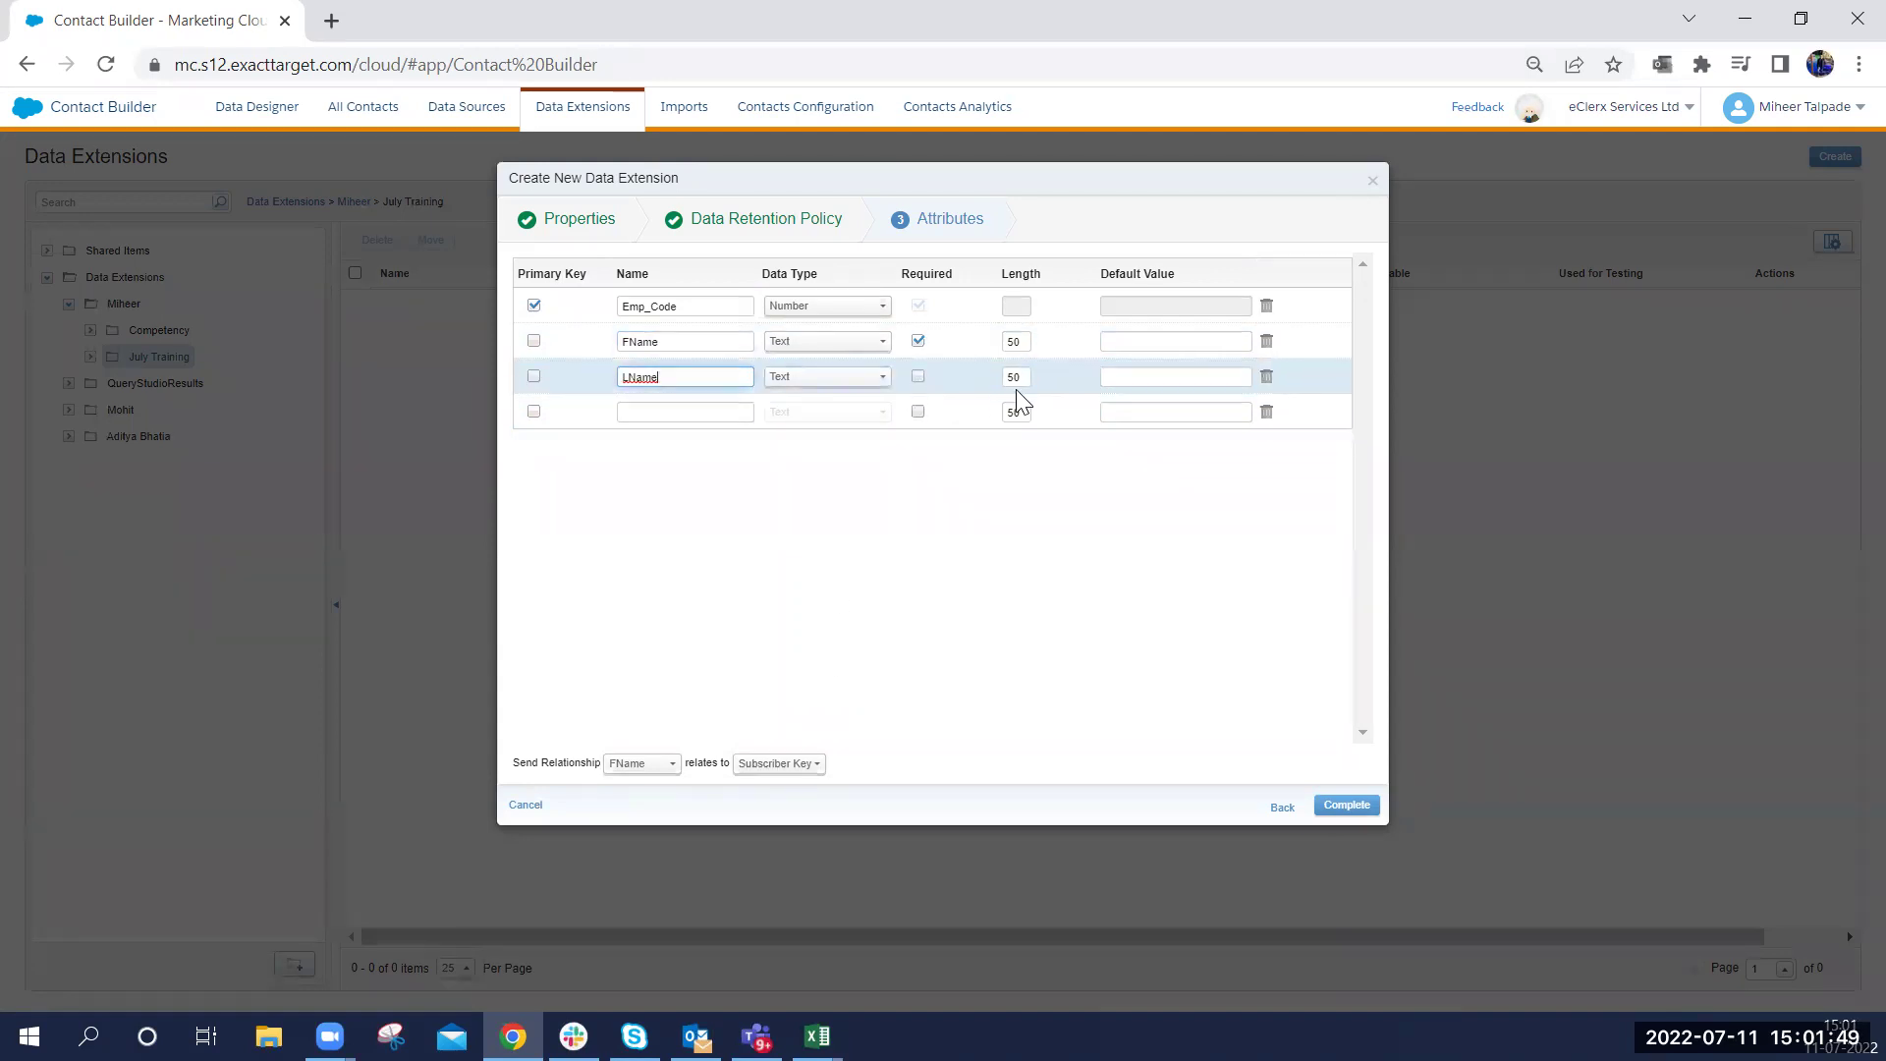
click(1150, 372)
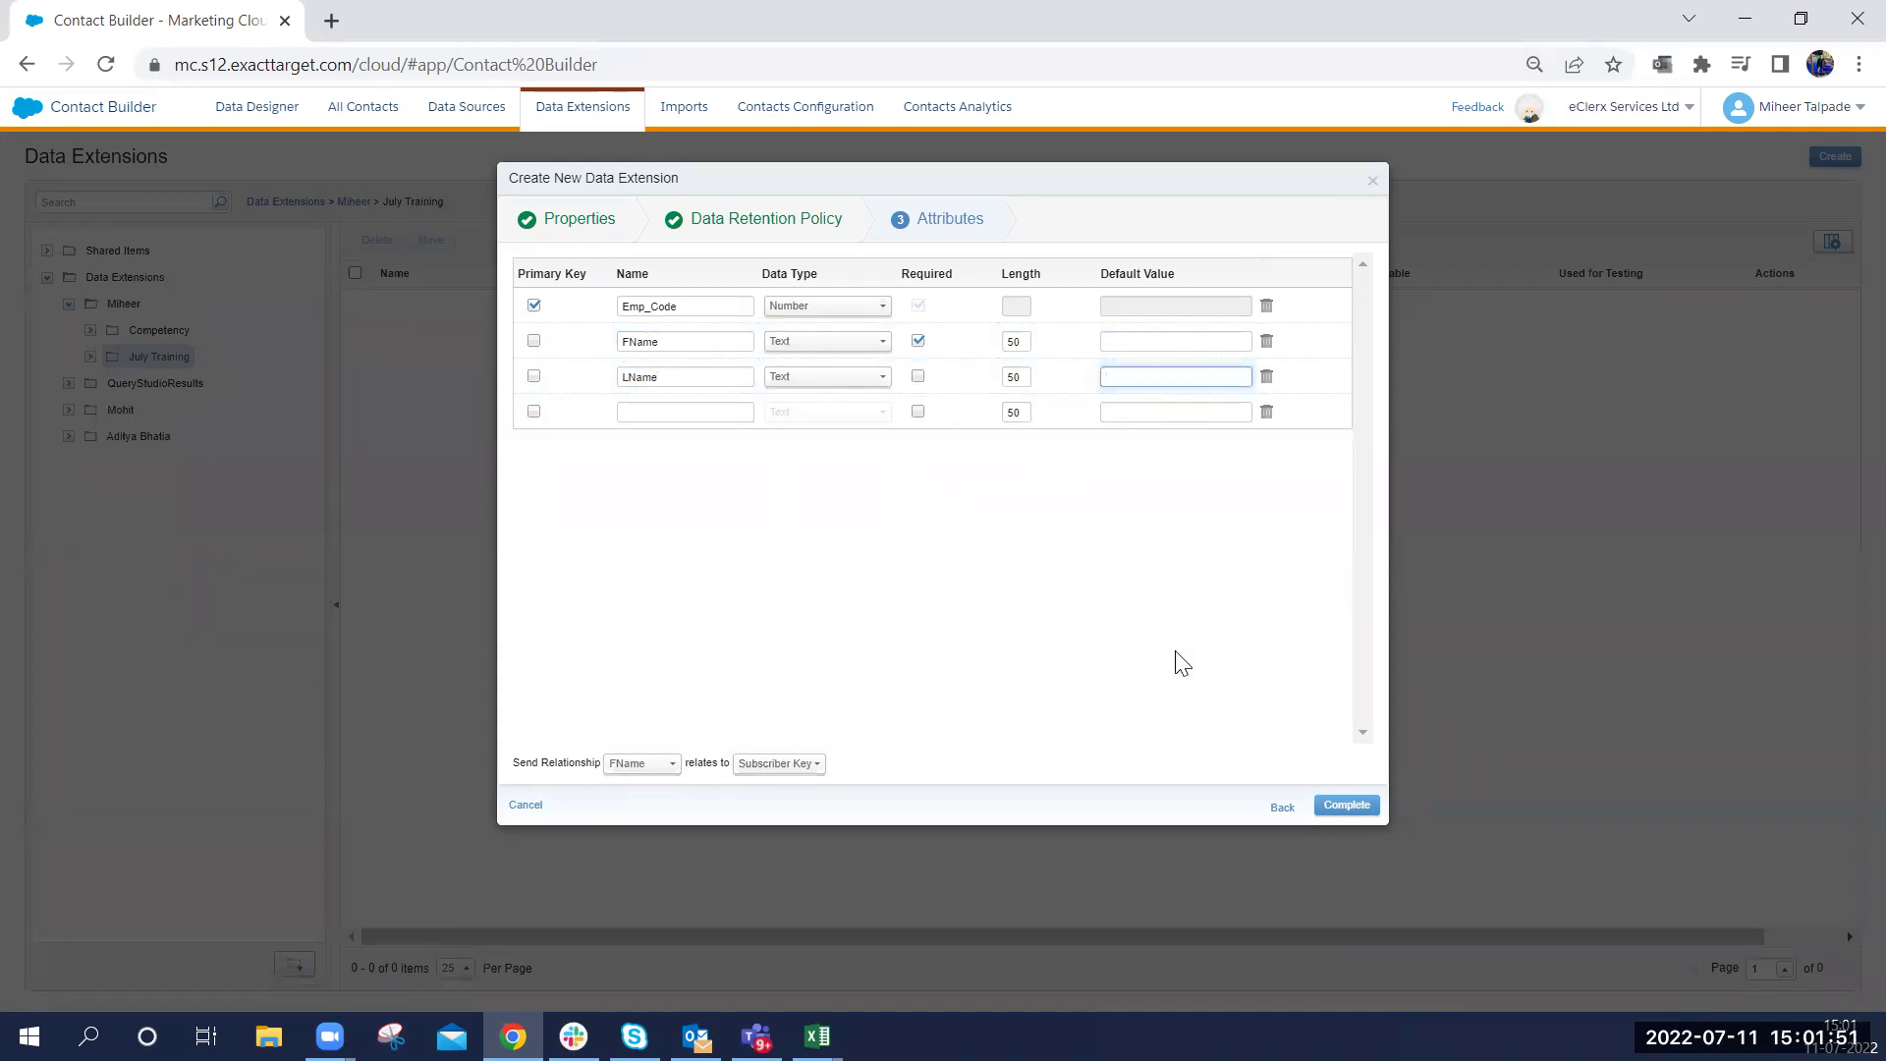
text(ot Registered)
- Add Emailaddr as an Email Address attribute
click(674, 411)
text(Emailaddr)
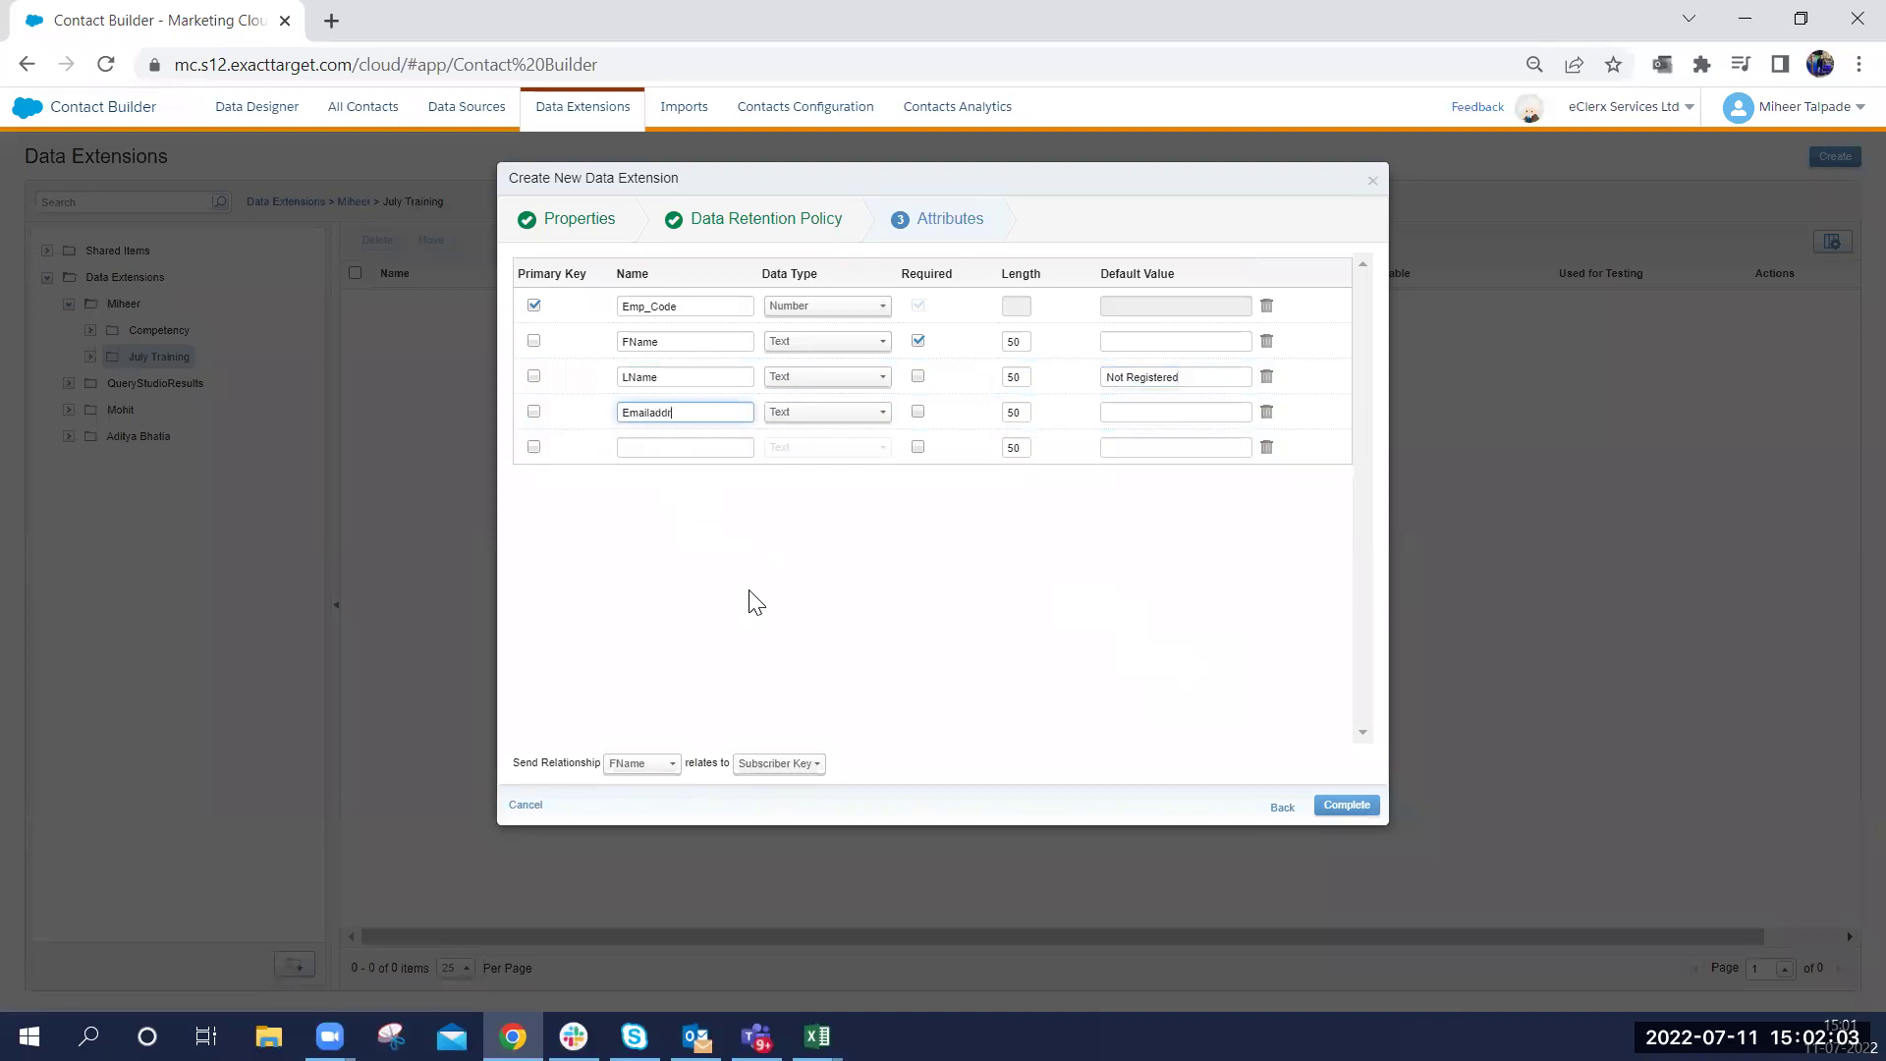
click(869, 418)
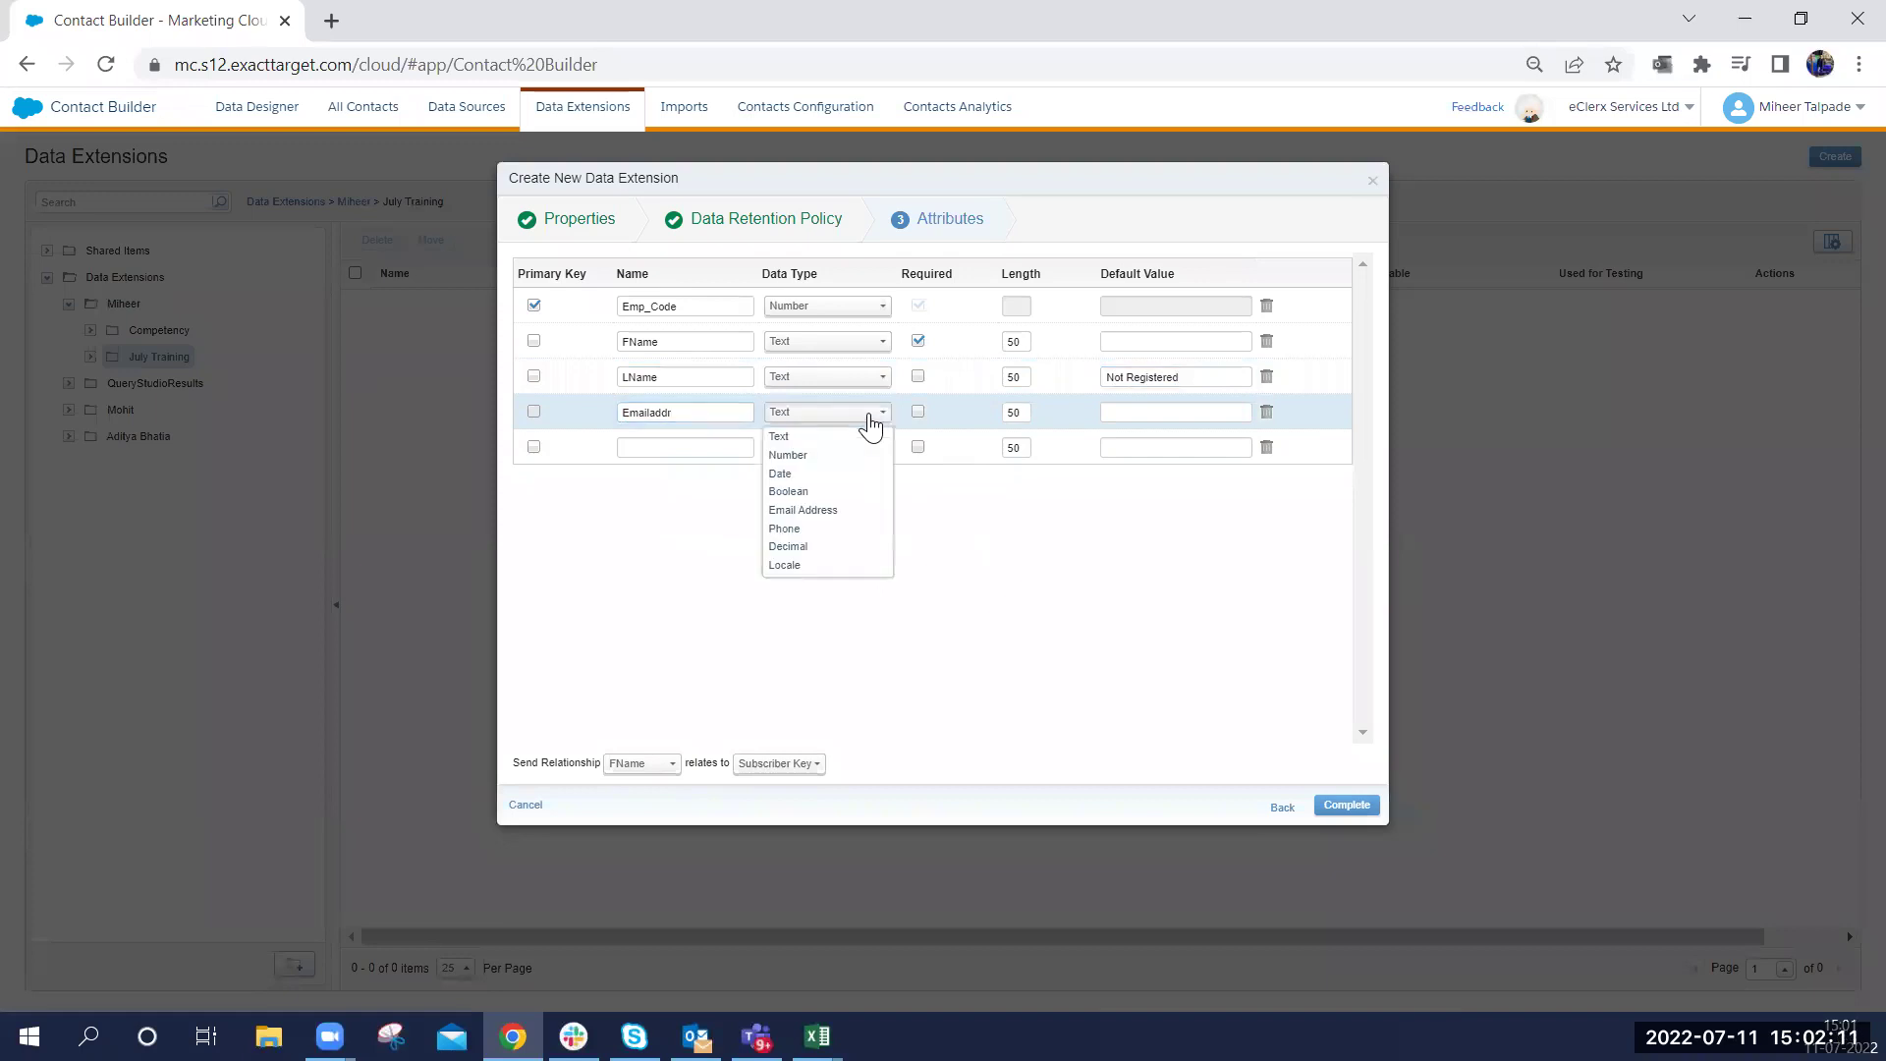
click(835, 525)
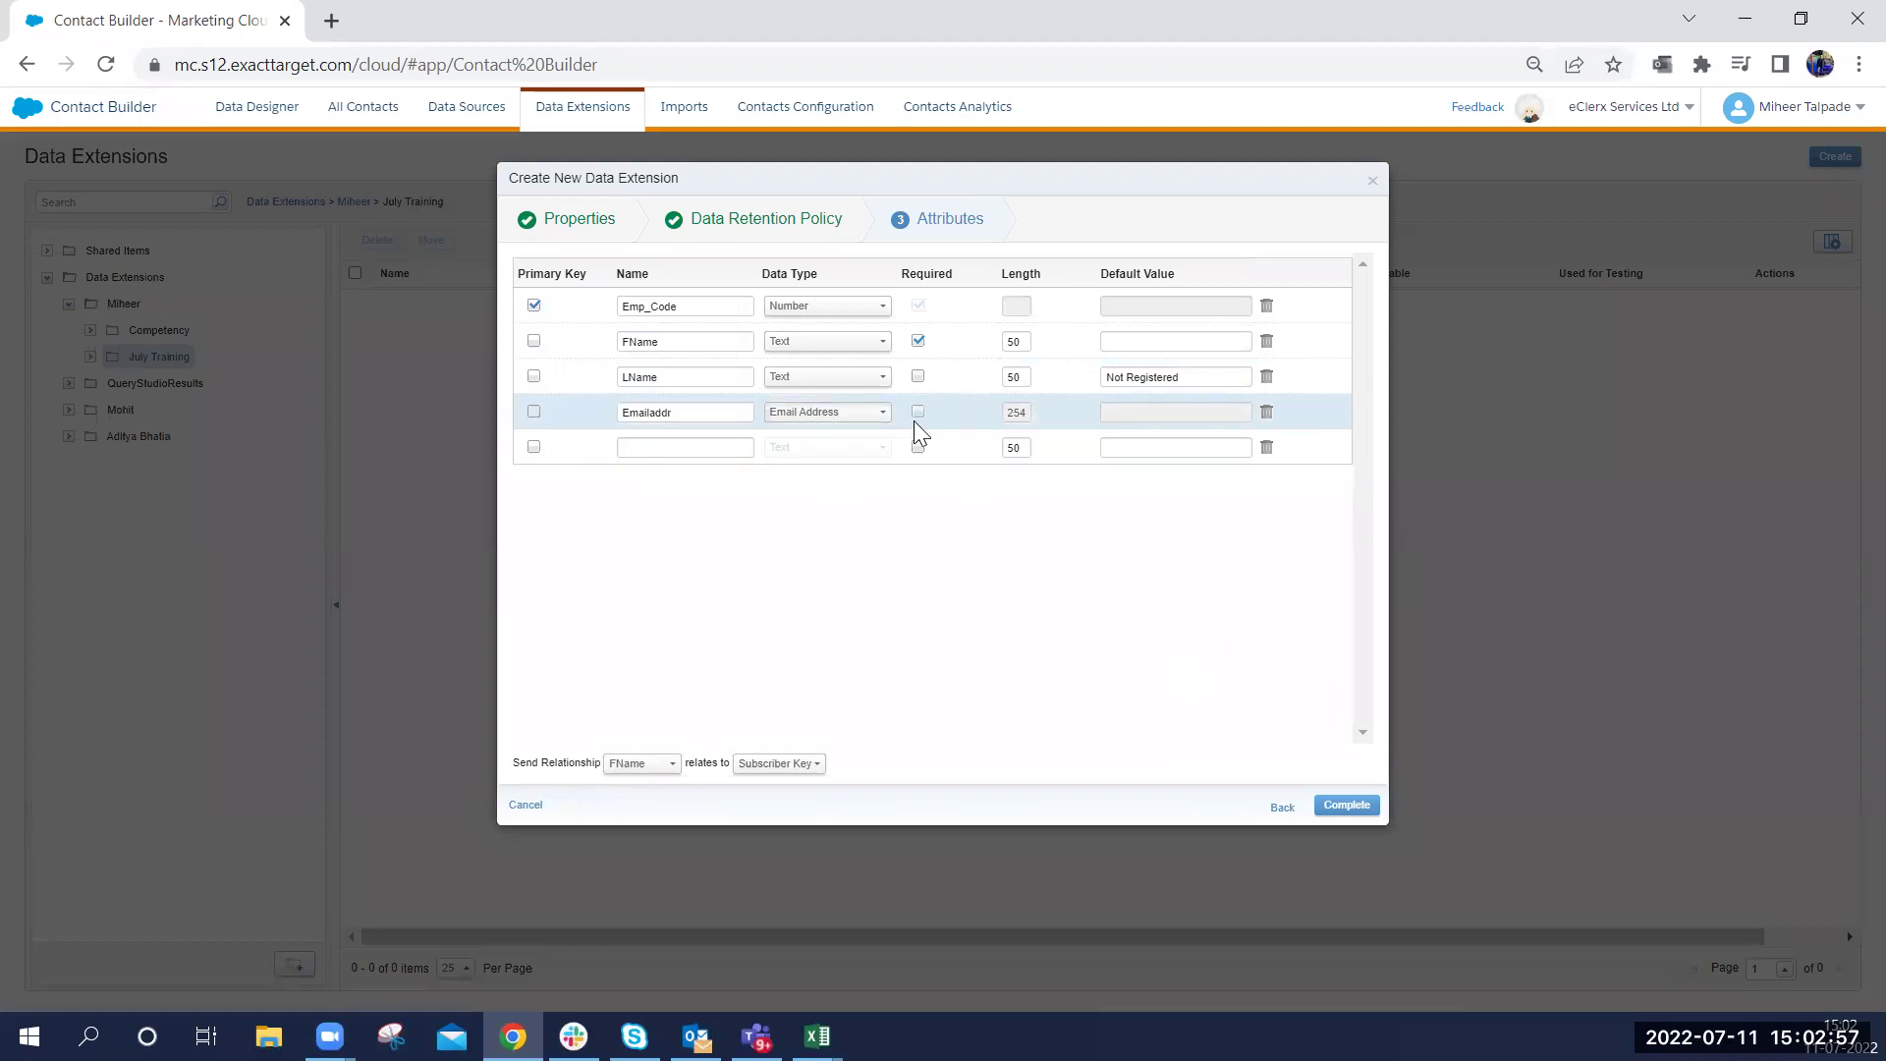
- Mark Emailaddr as a primary key and add Vert with default value Intern
click(534, 412)
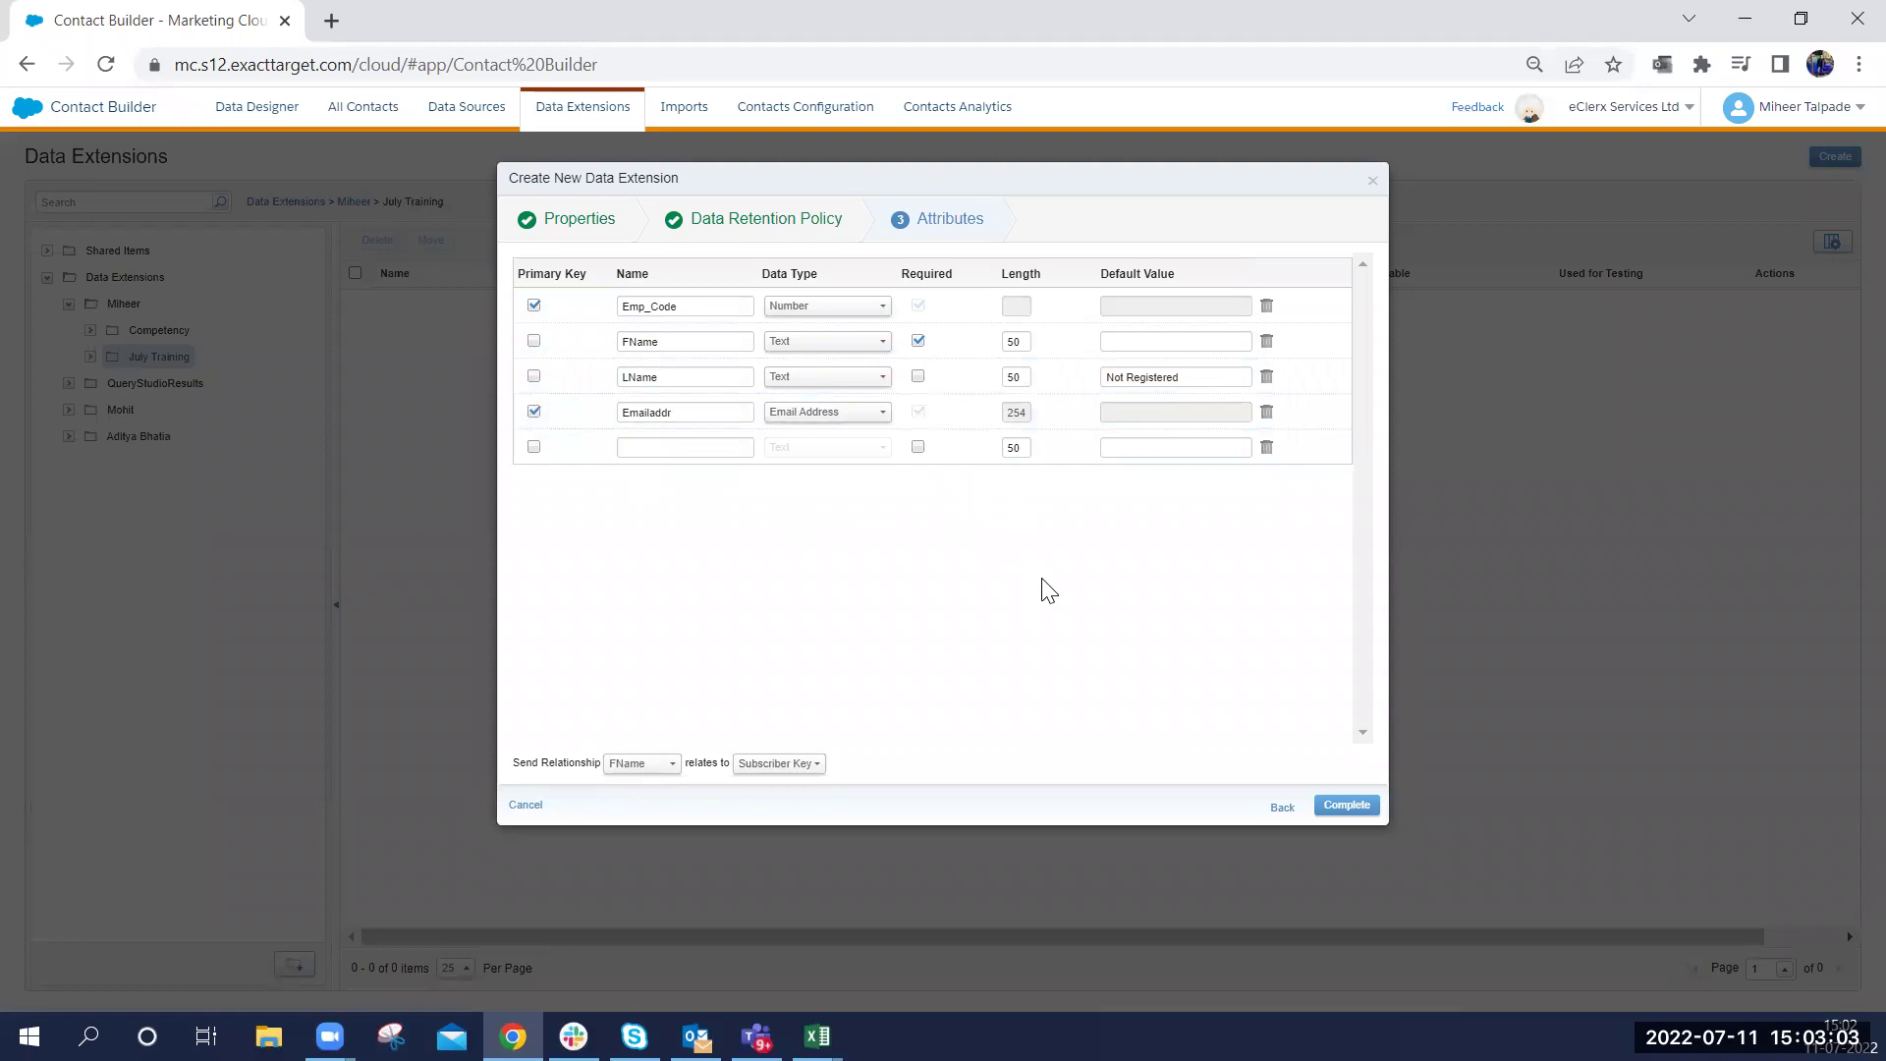
click(678, 448)
text(Vert)
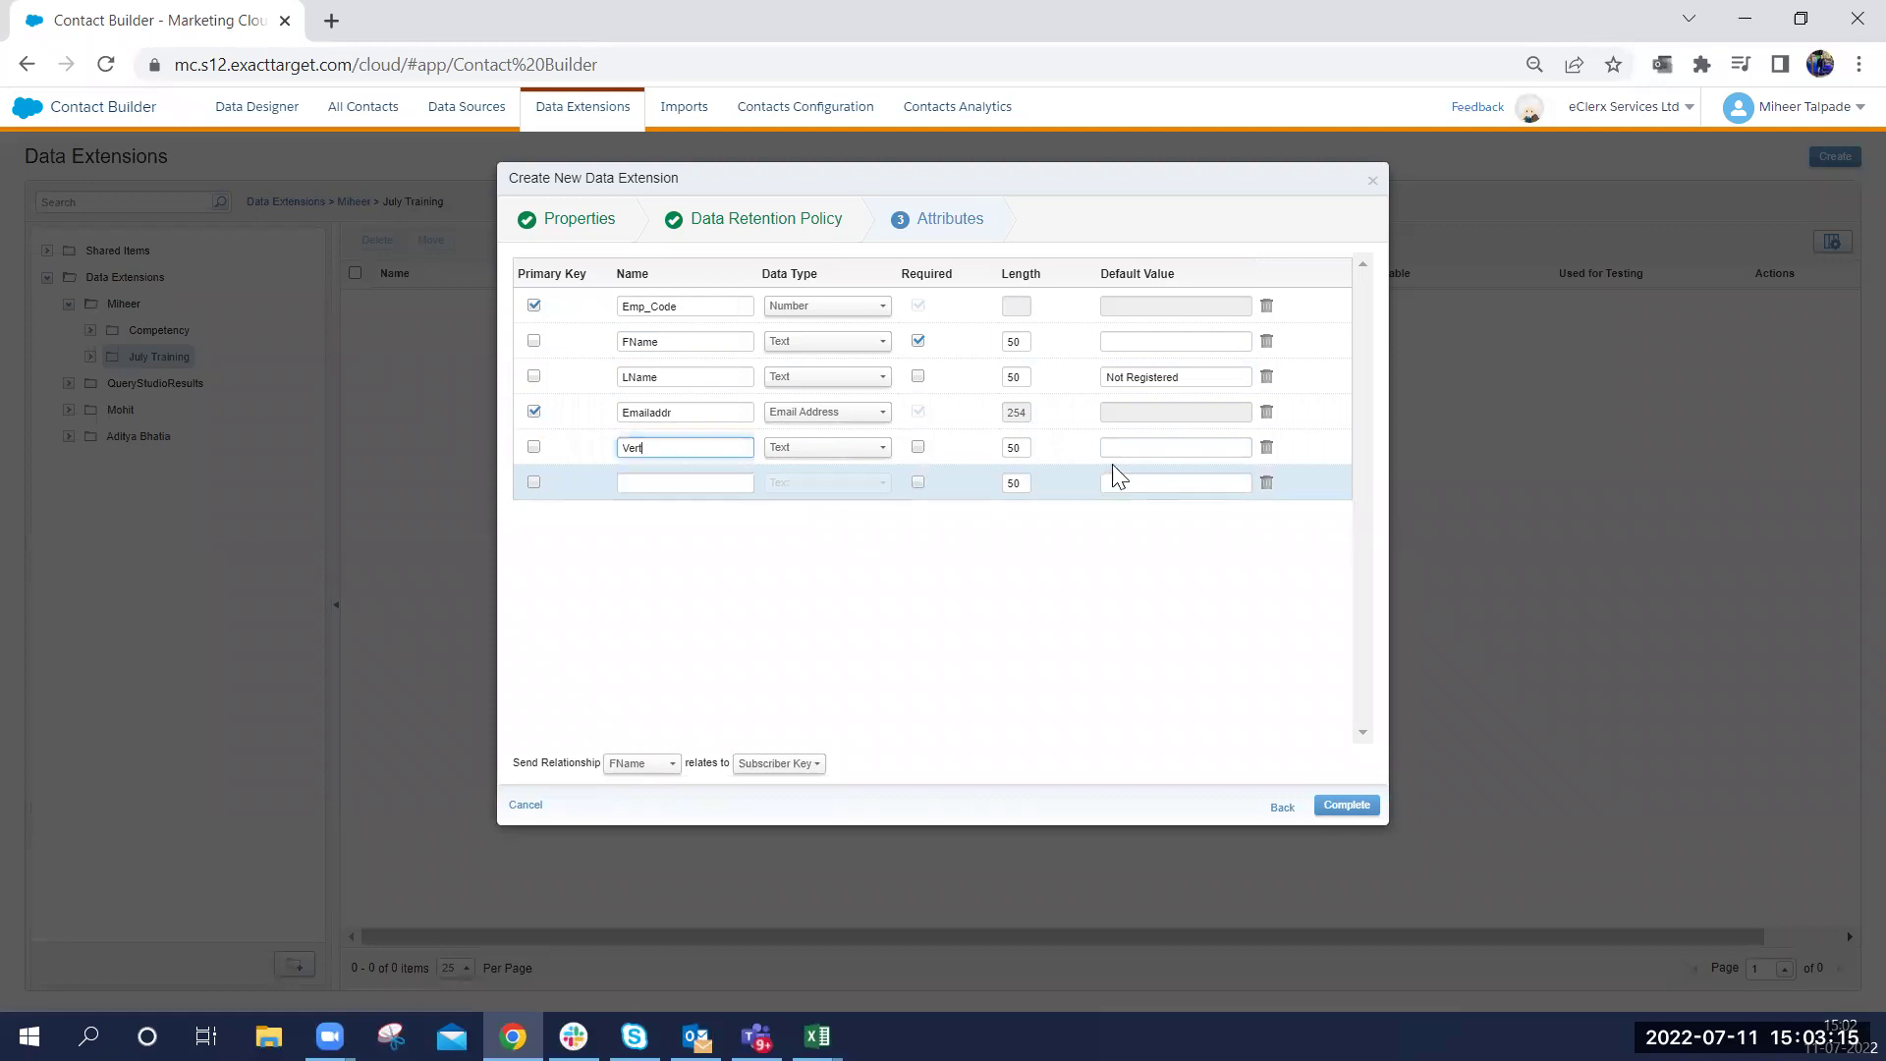
click(1136, 447)
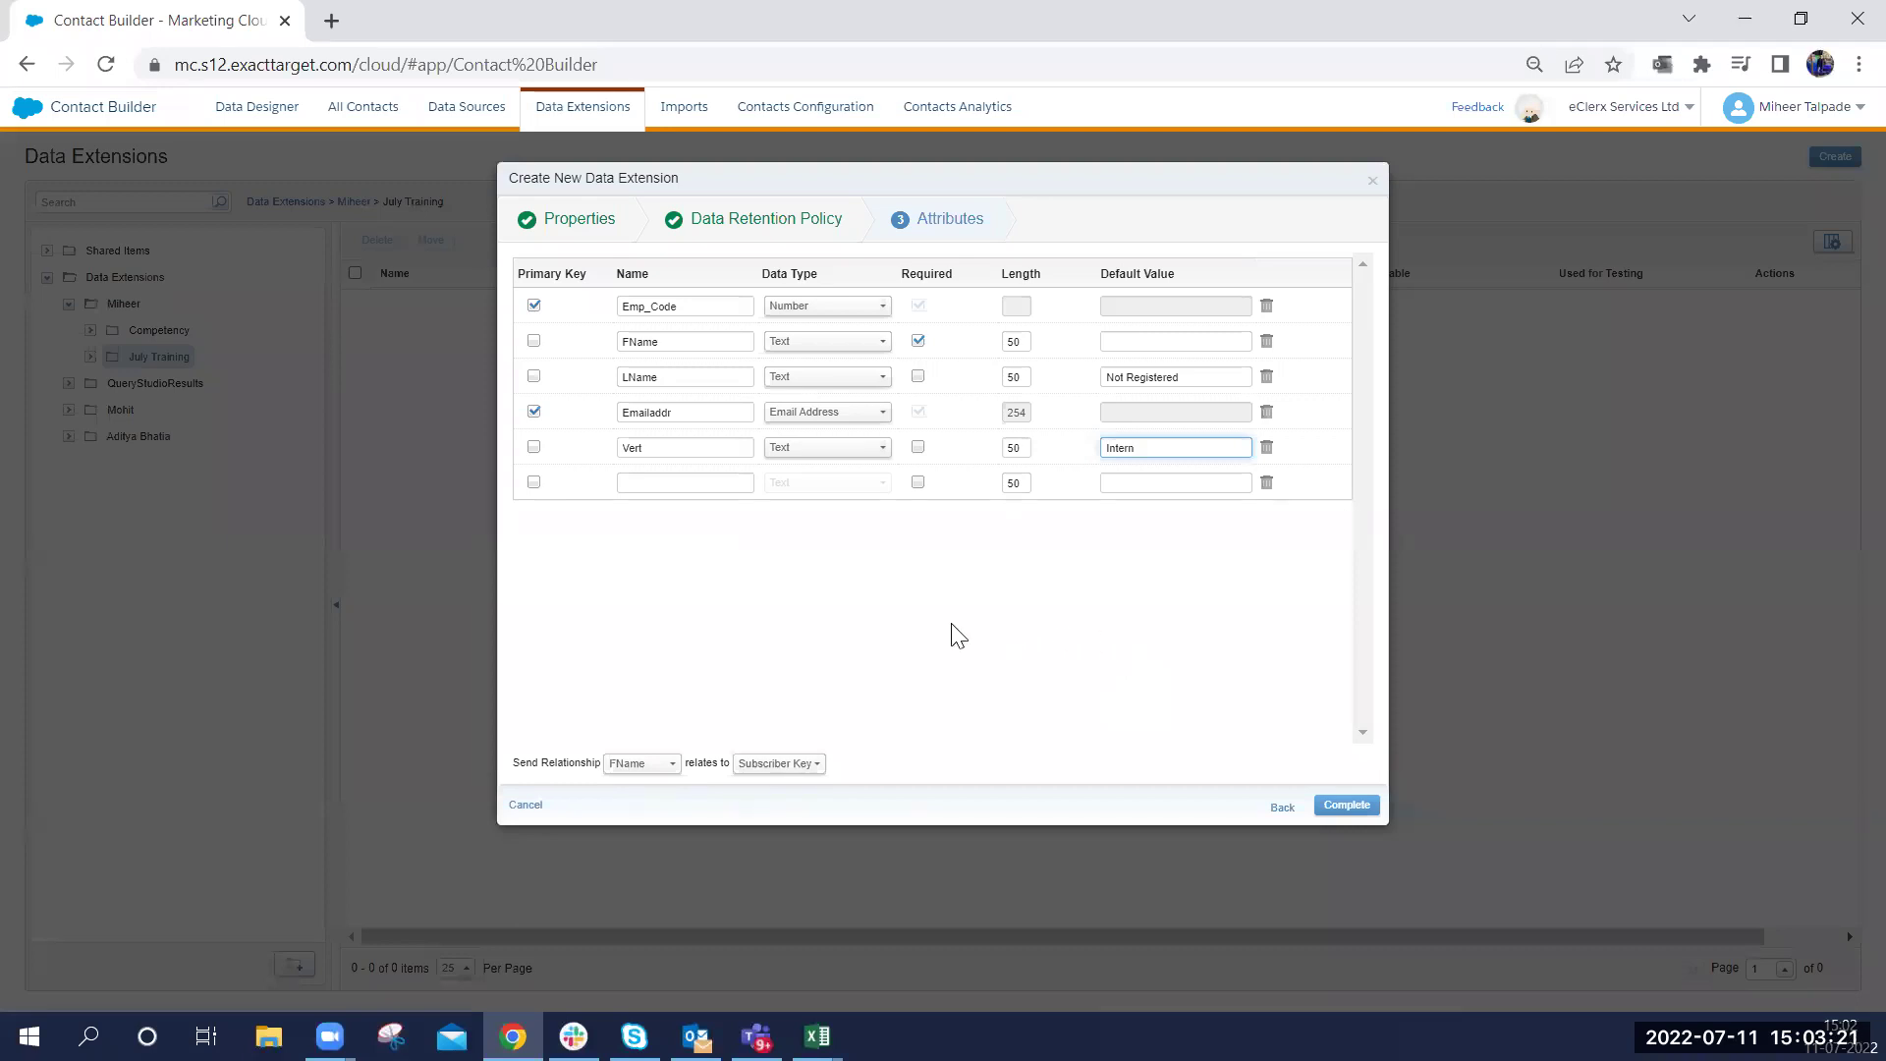
- Add Exemp as a Boolean attribute
click(675, 479)
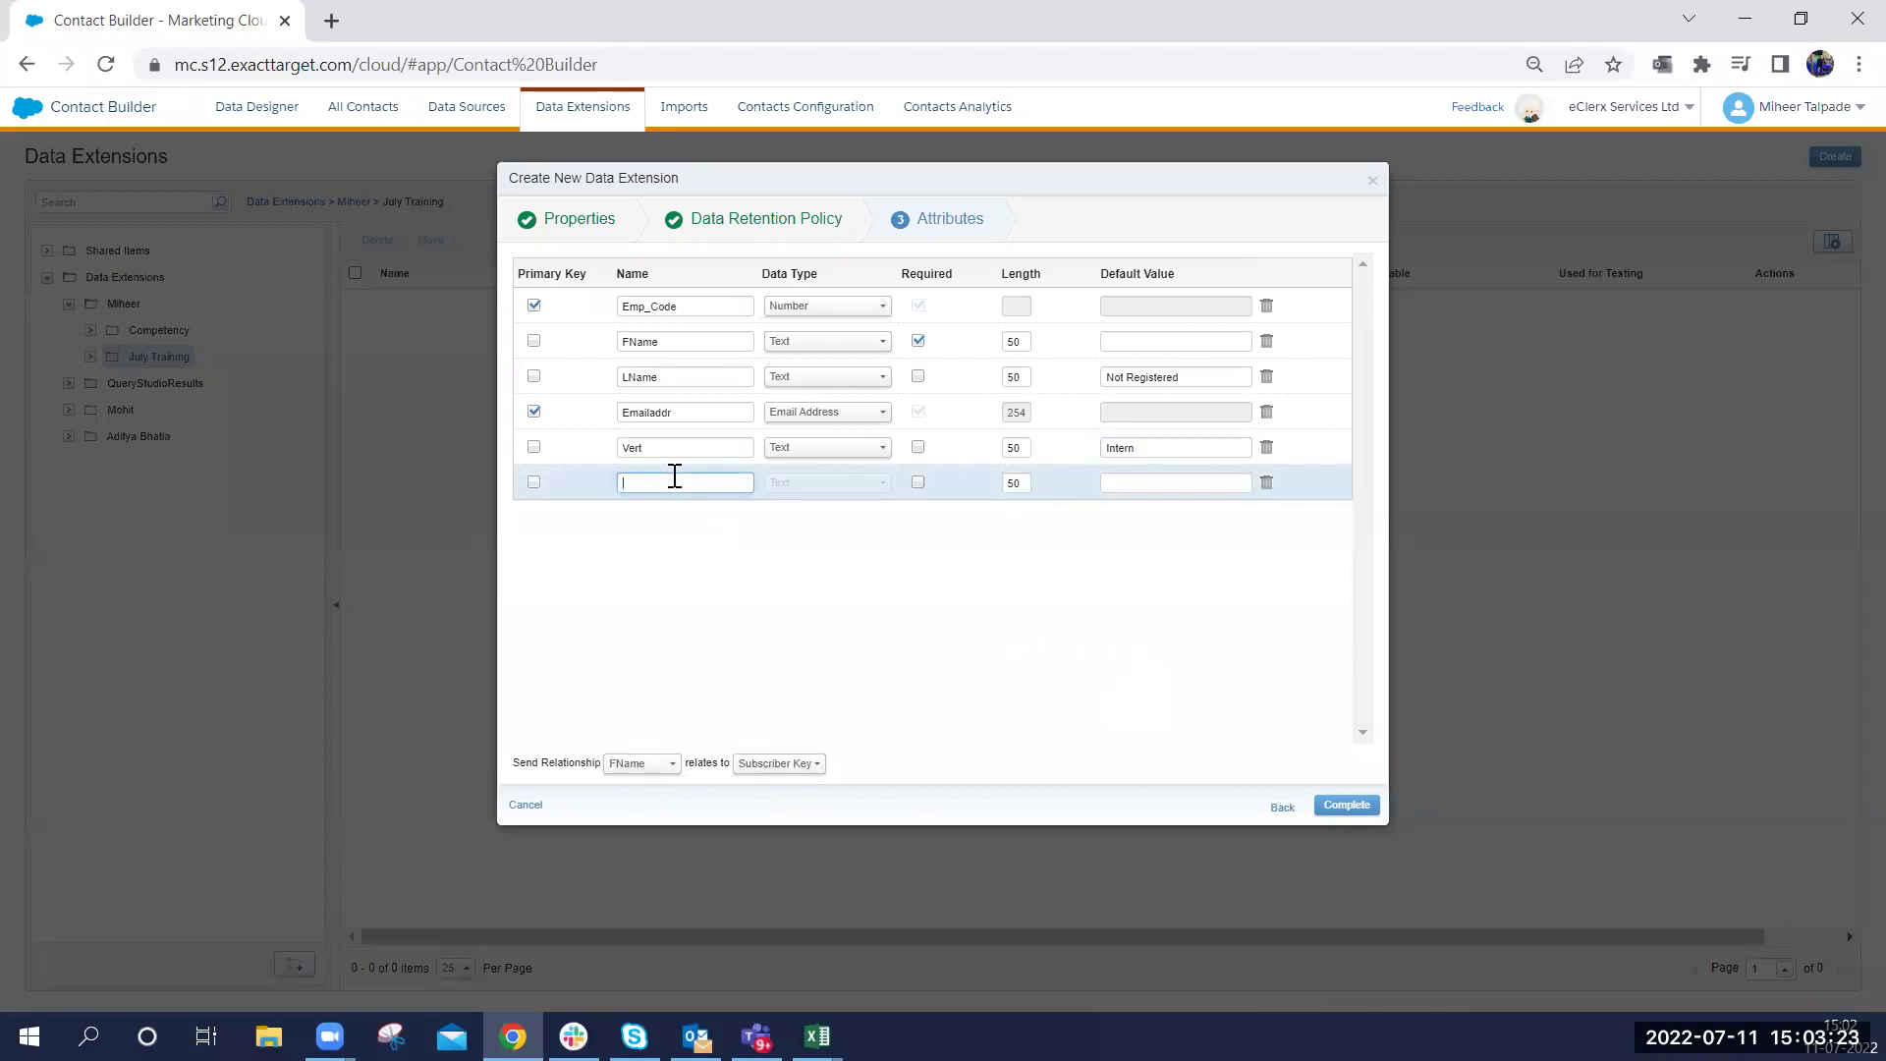
text(Exemp)
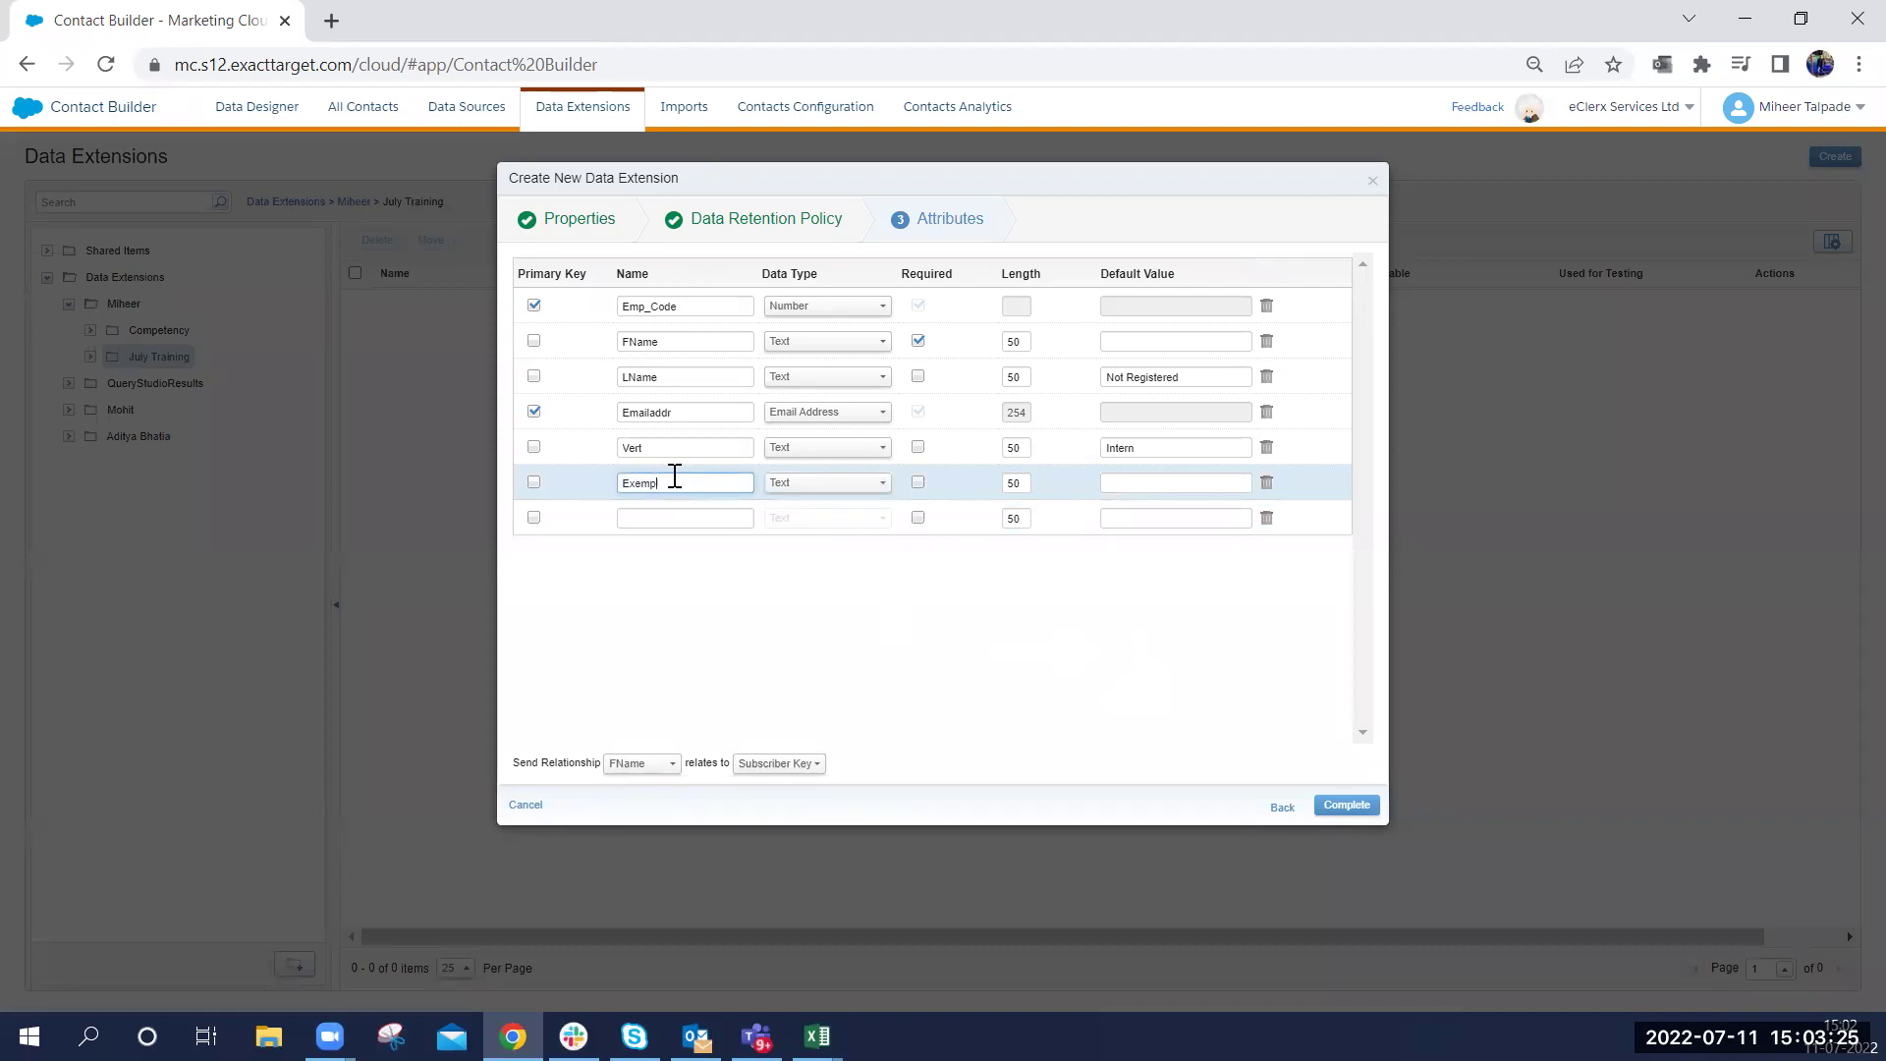
click(823, 487)
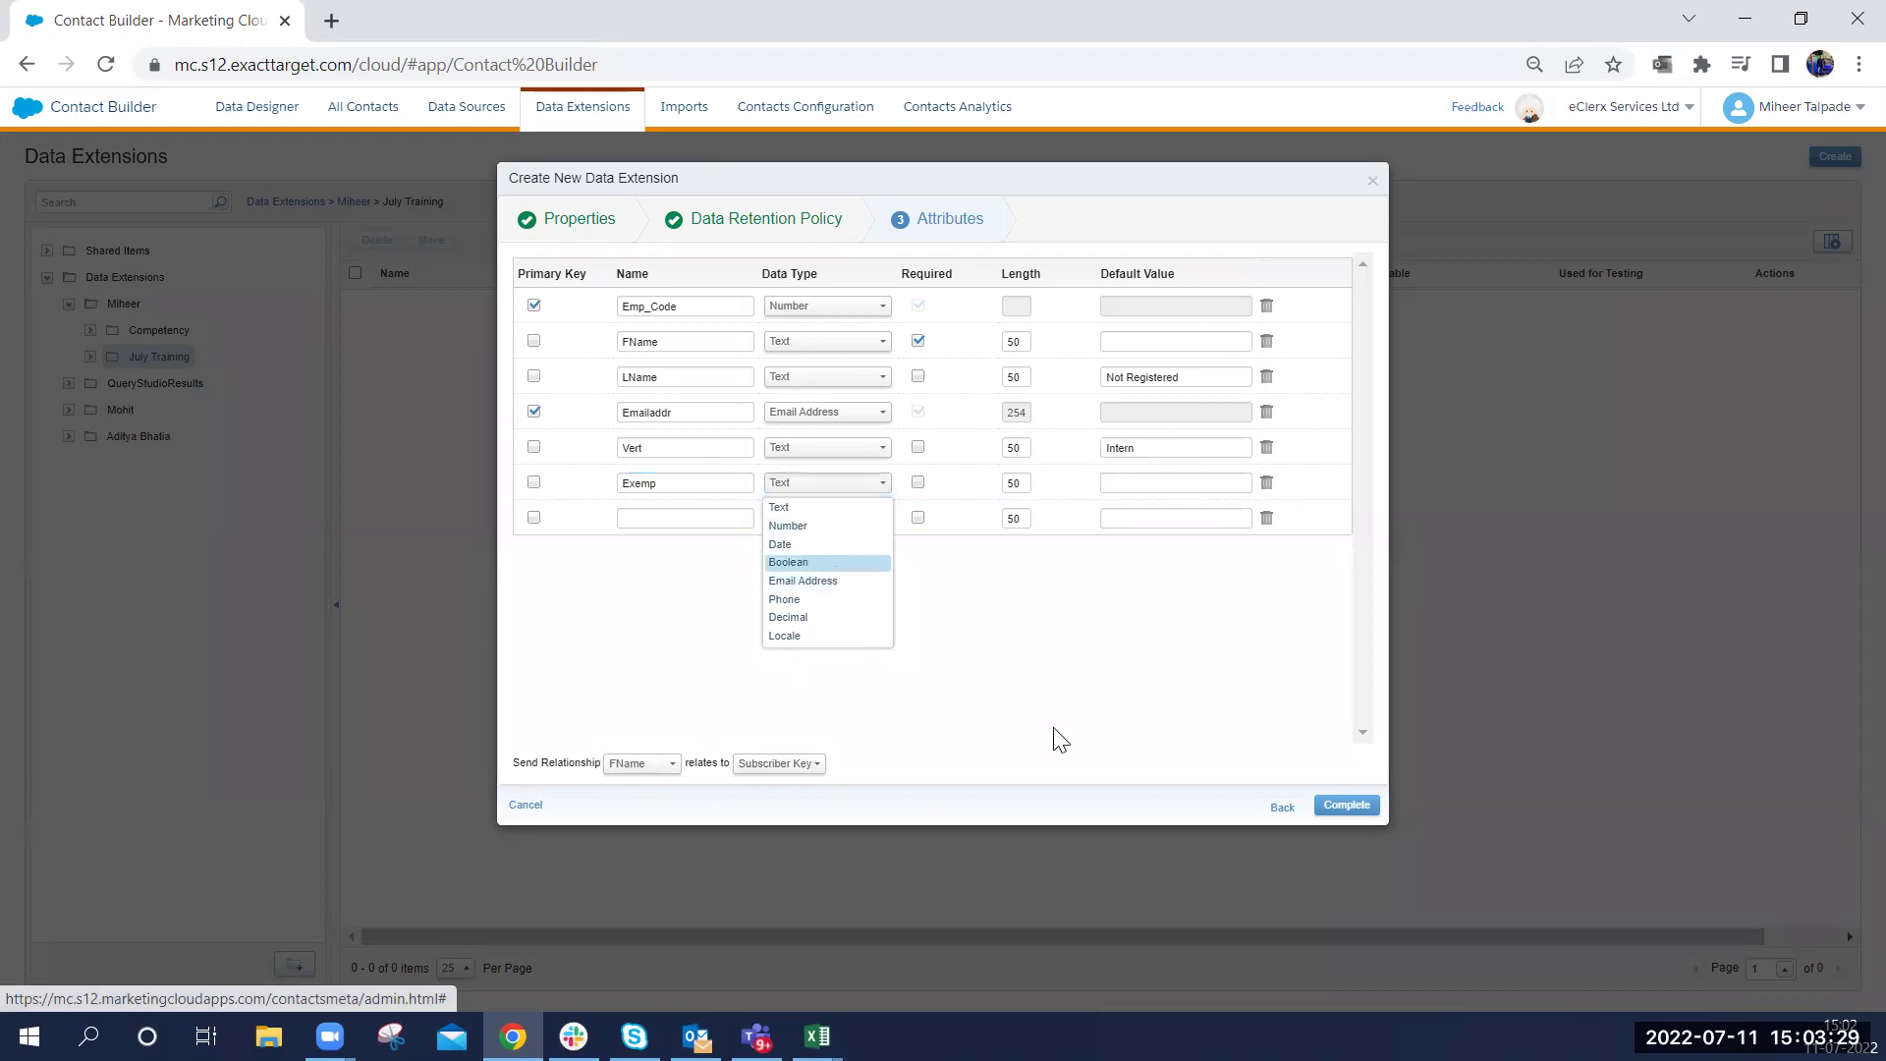
click(823, 563)
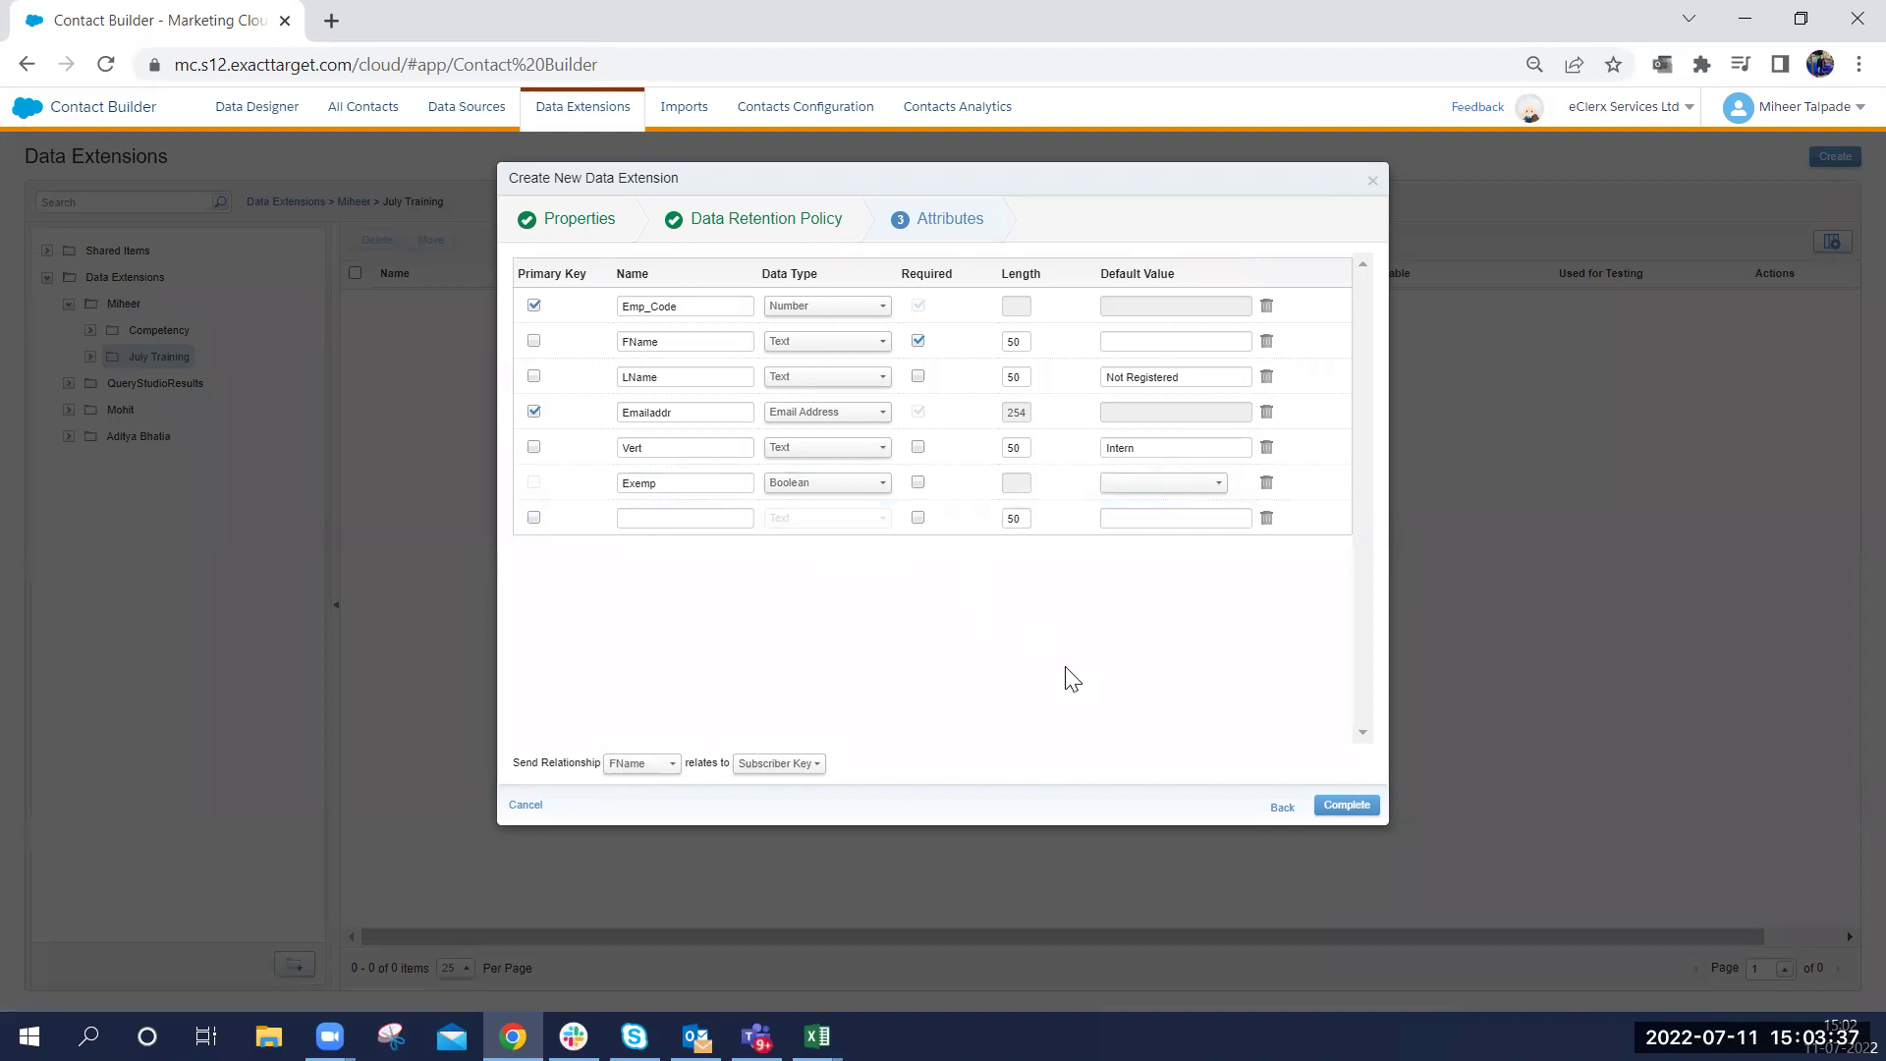
- Make Exemp required and map Emailaddr to Subscriber Key in the send relationship
click(917, 482)
click(662, 771)
click(635, 823)
click(655, 412)
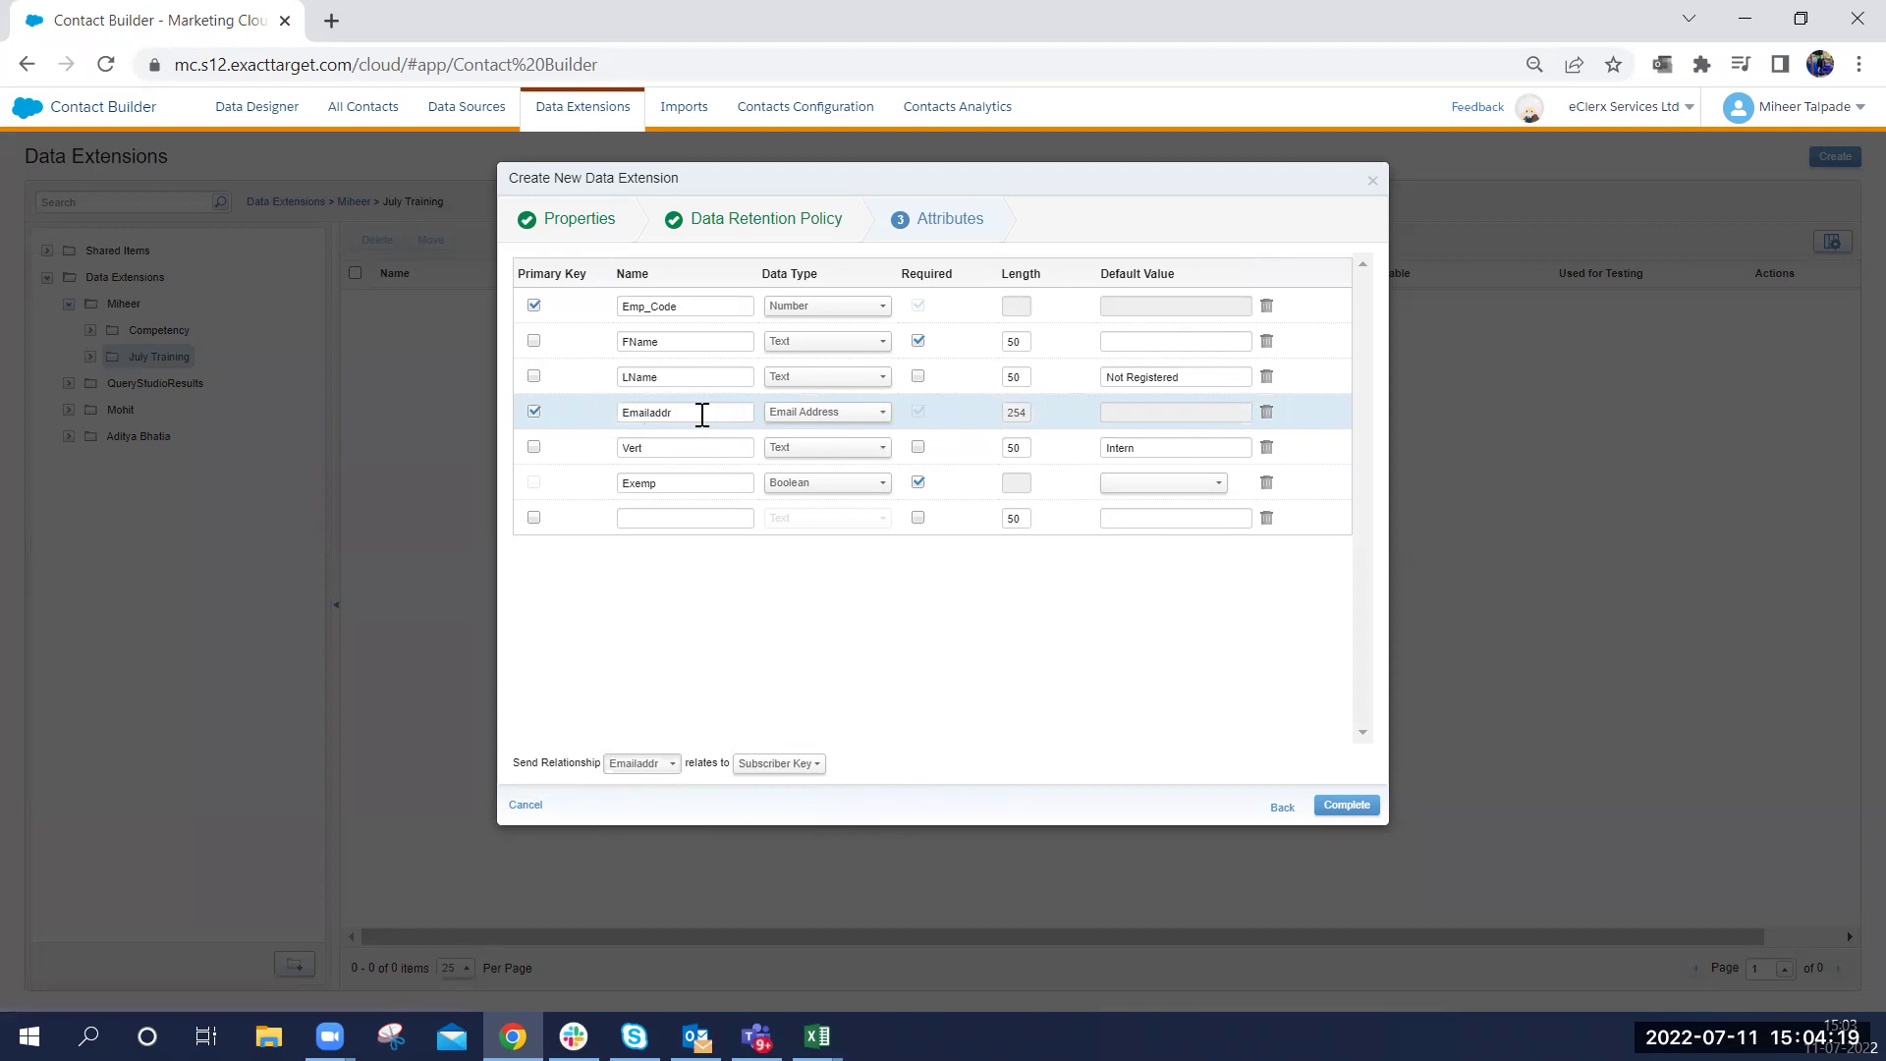
click(671, 765)
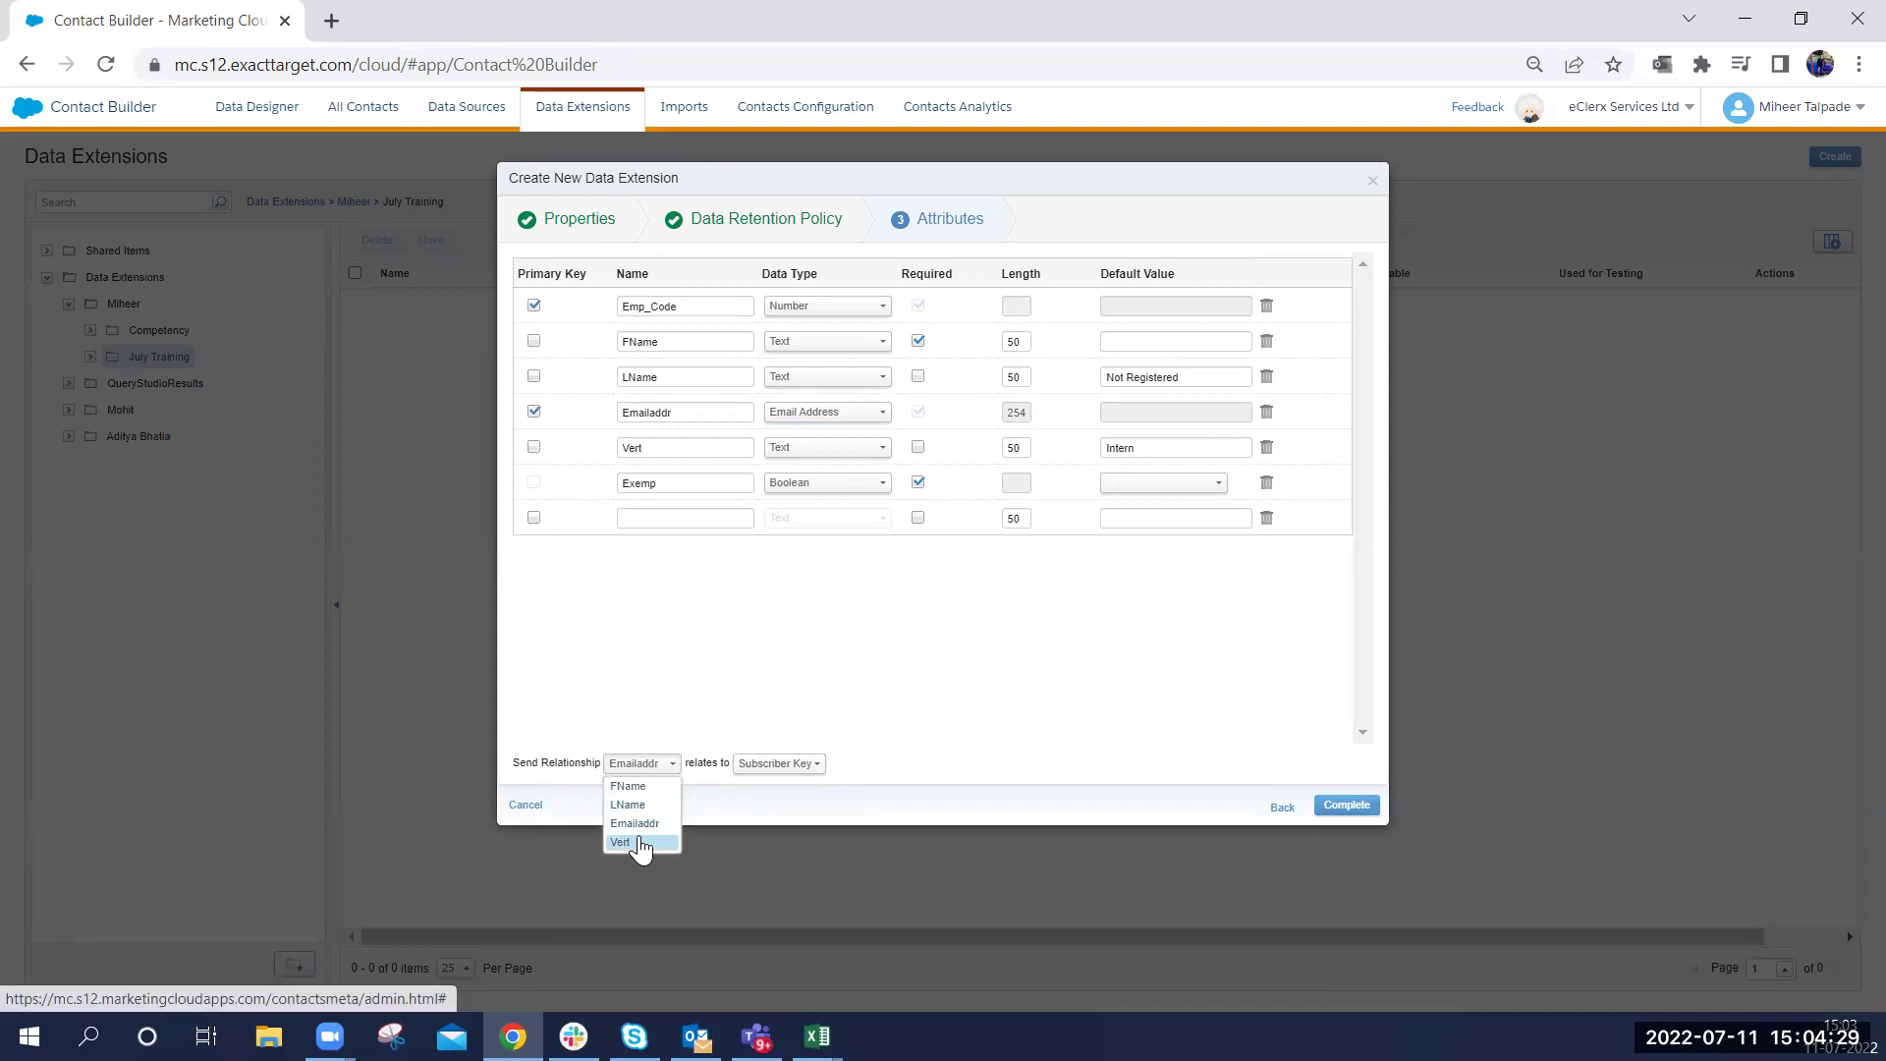
click(709, 678)
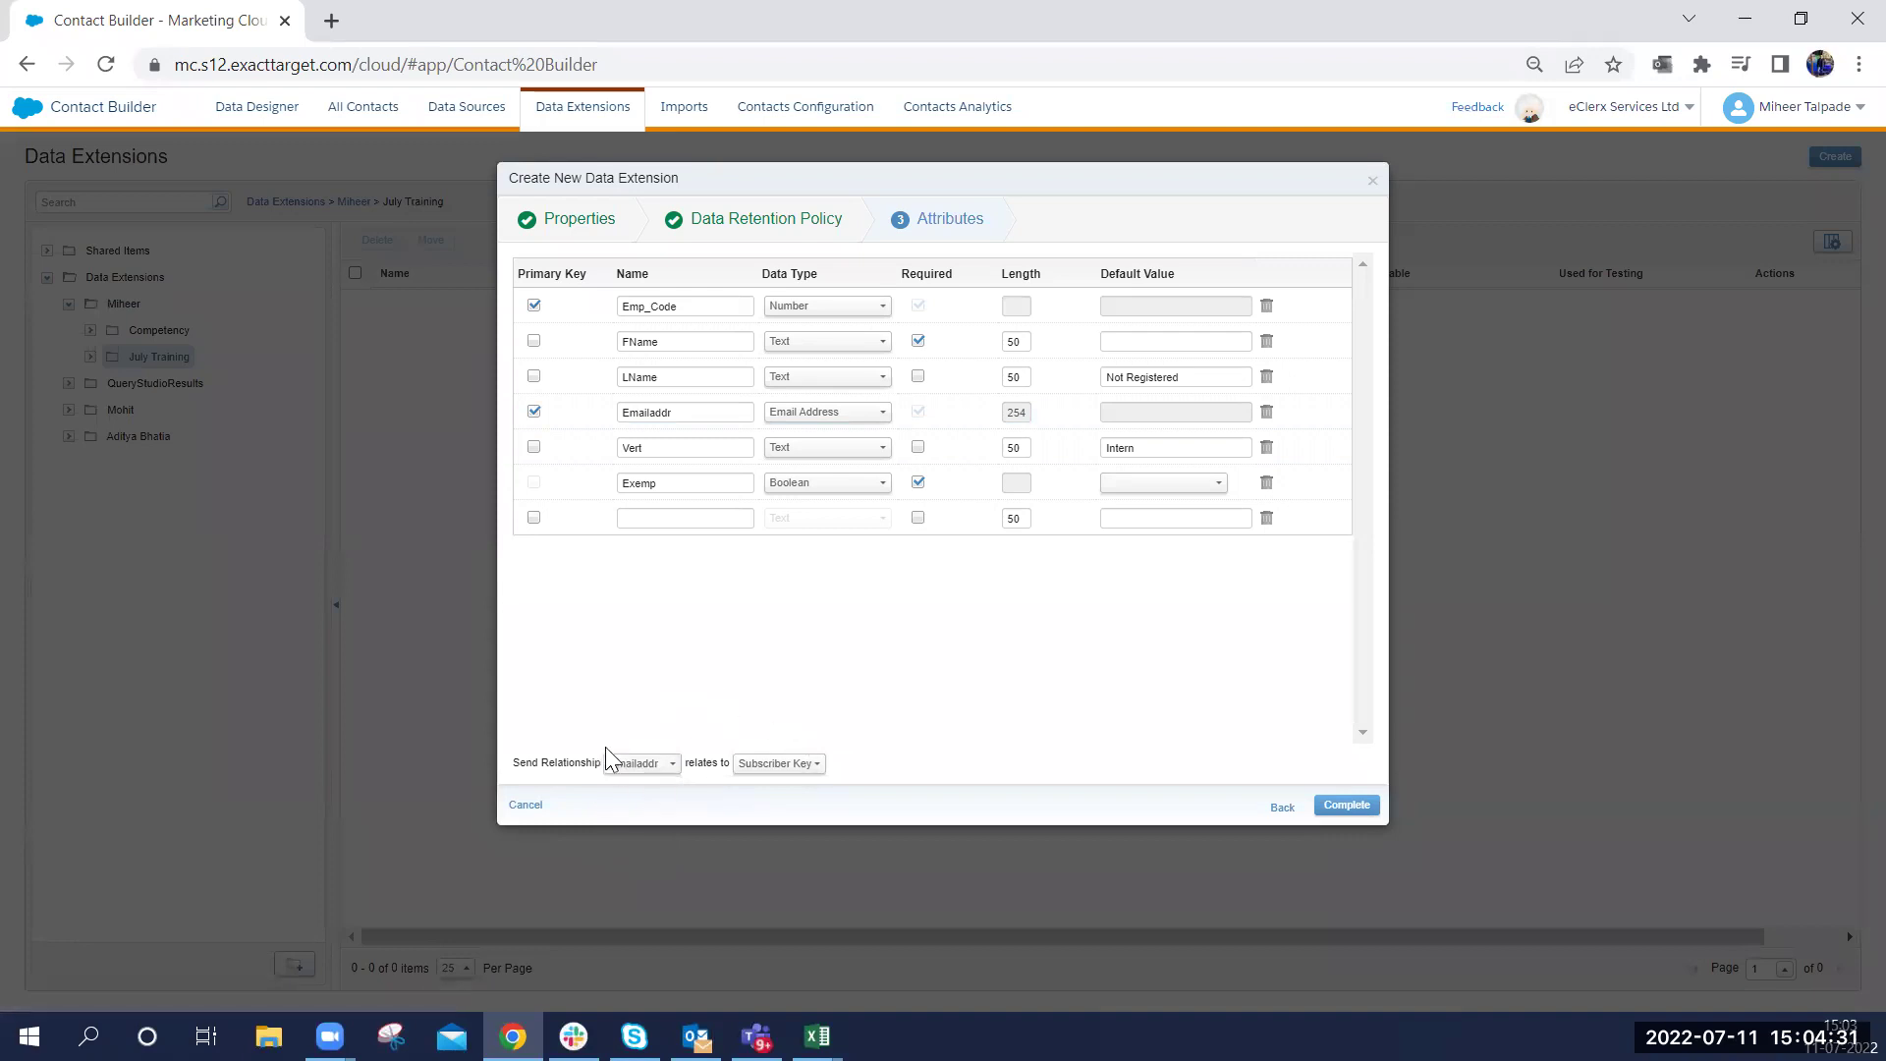
click(649, 769)
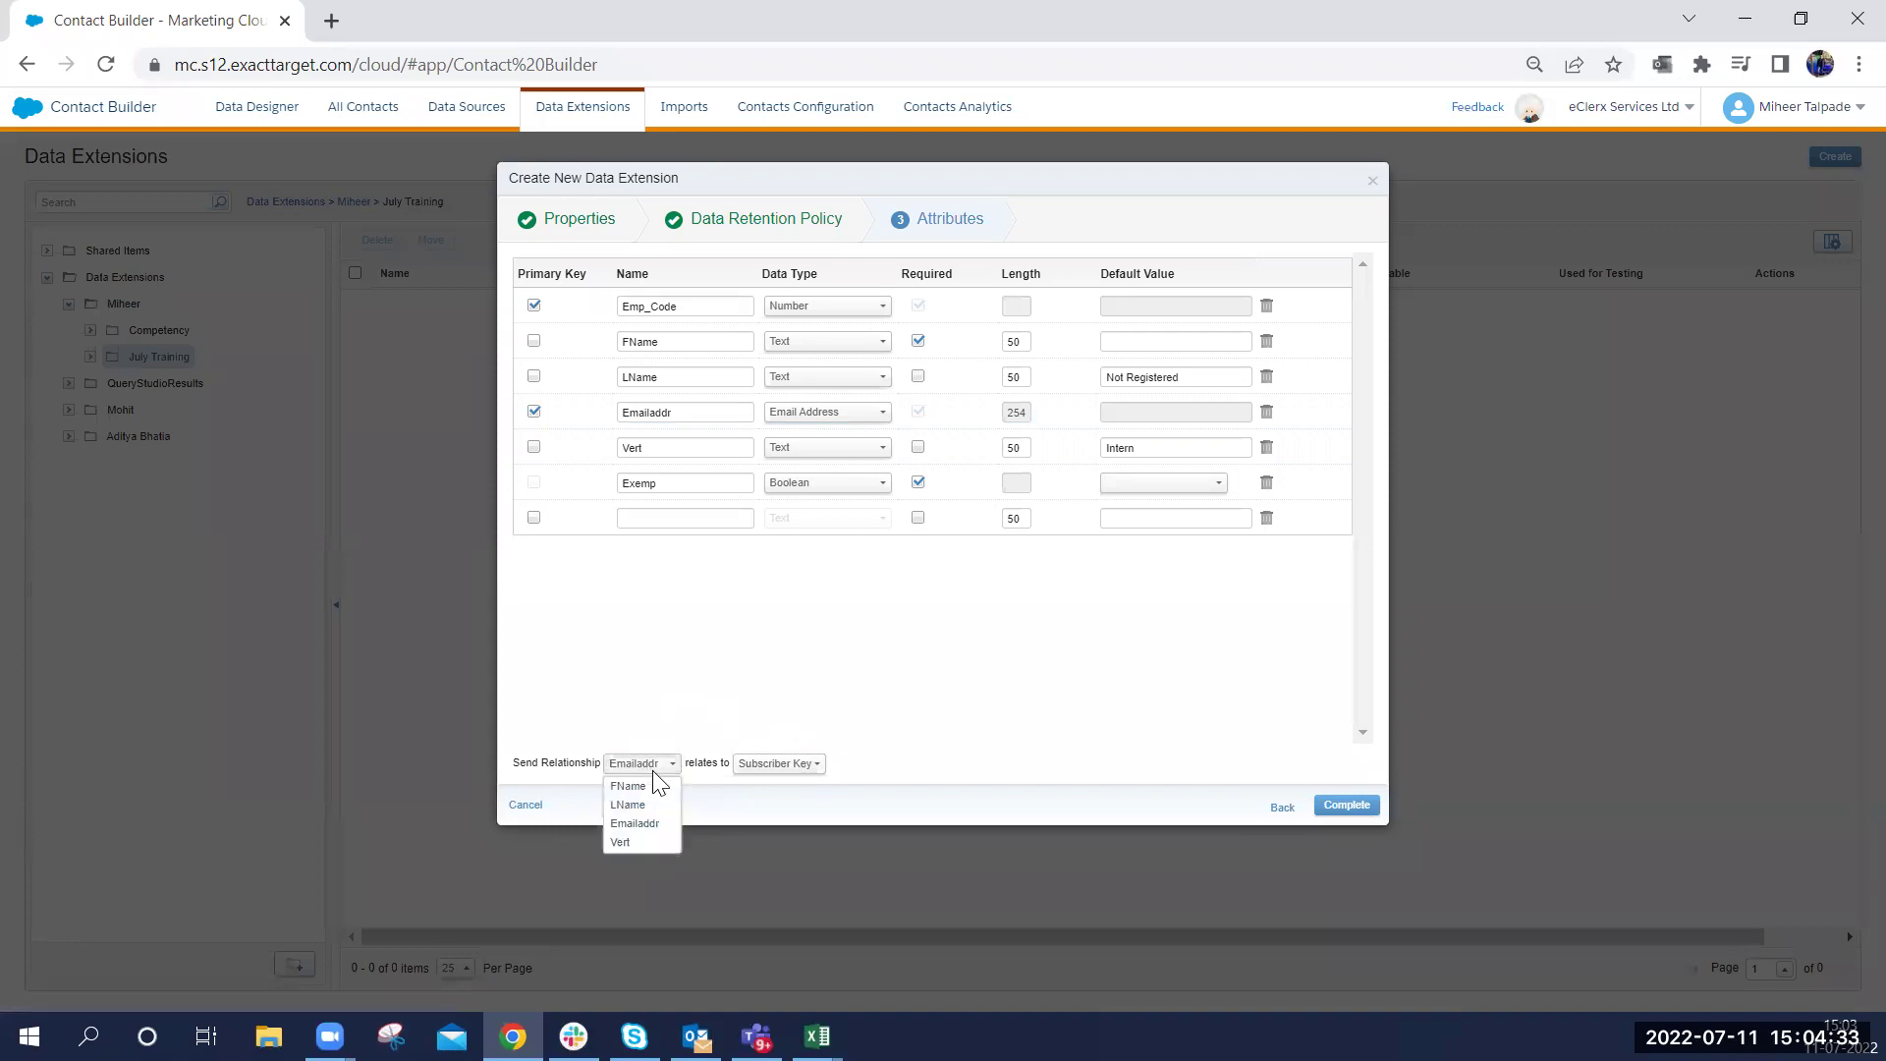
click(685, 707)
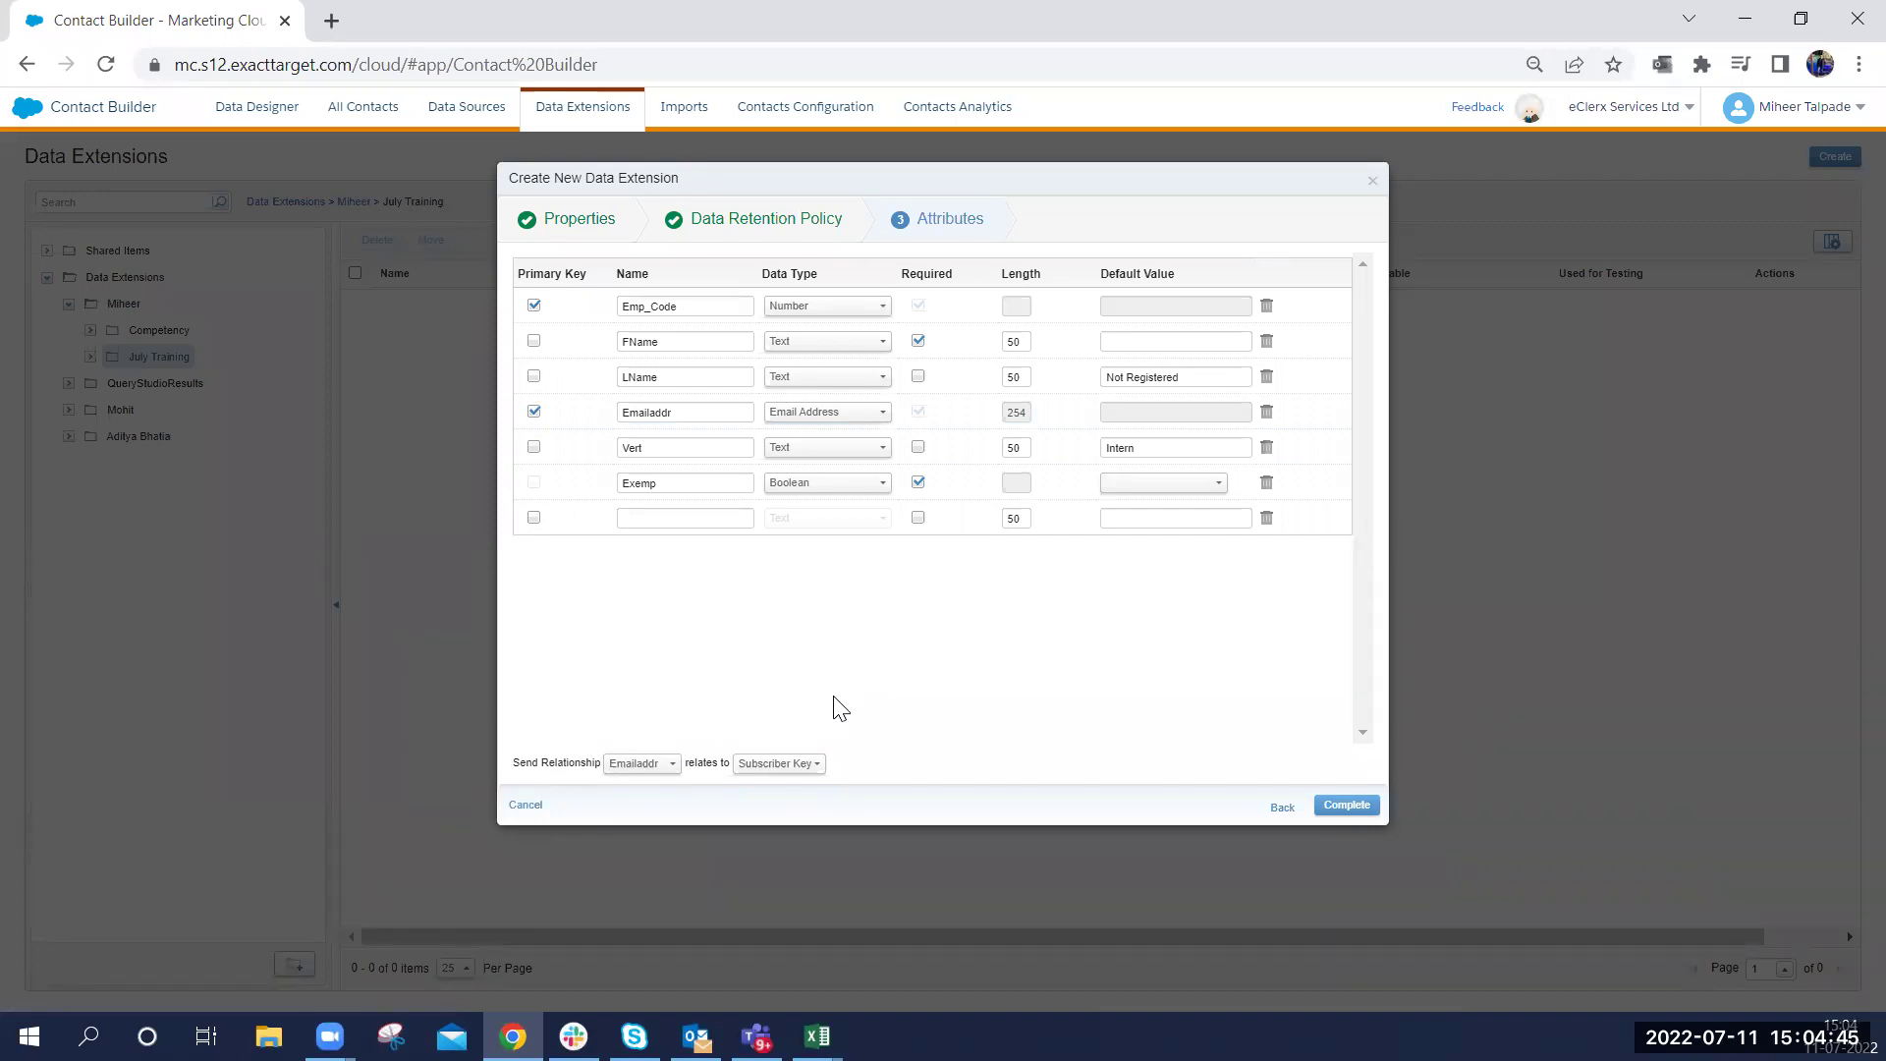
click(790, 766)
click(802, 784)
click(641, 775)
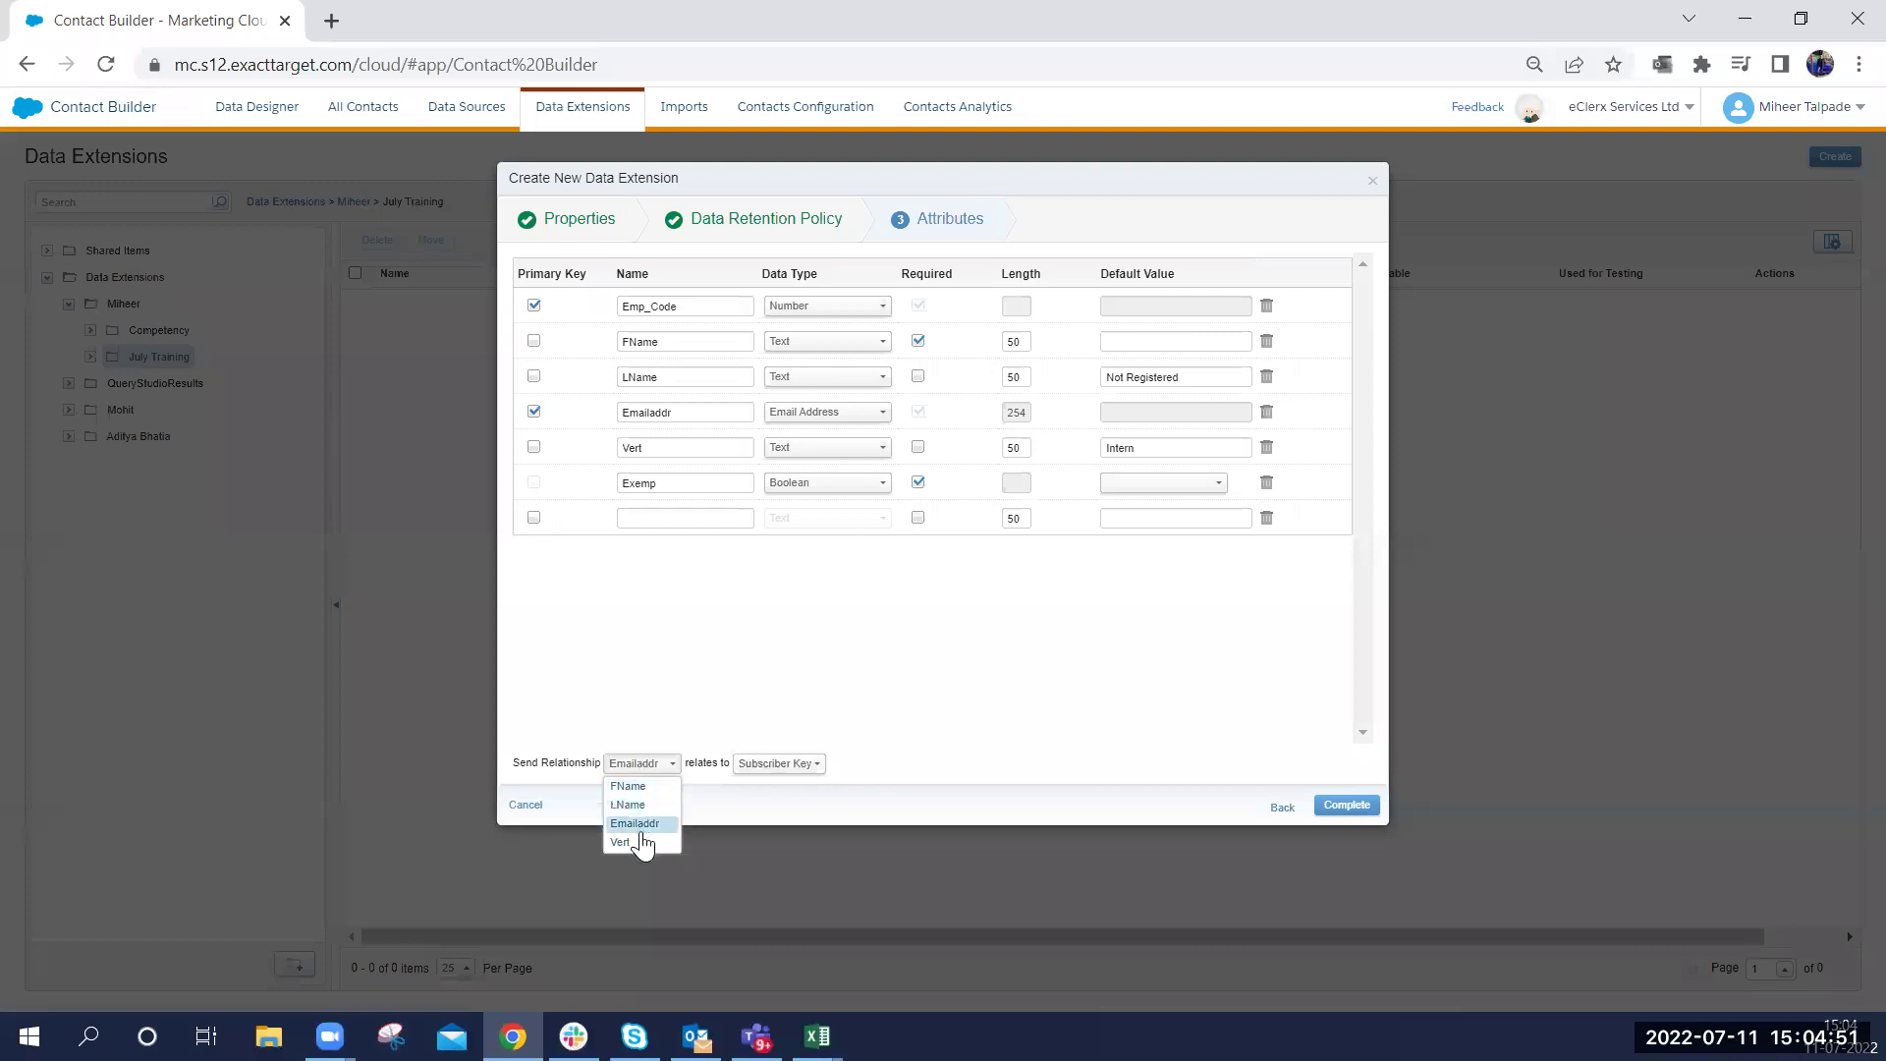
click(722, 688)
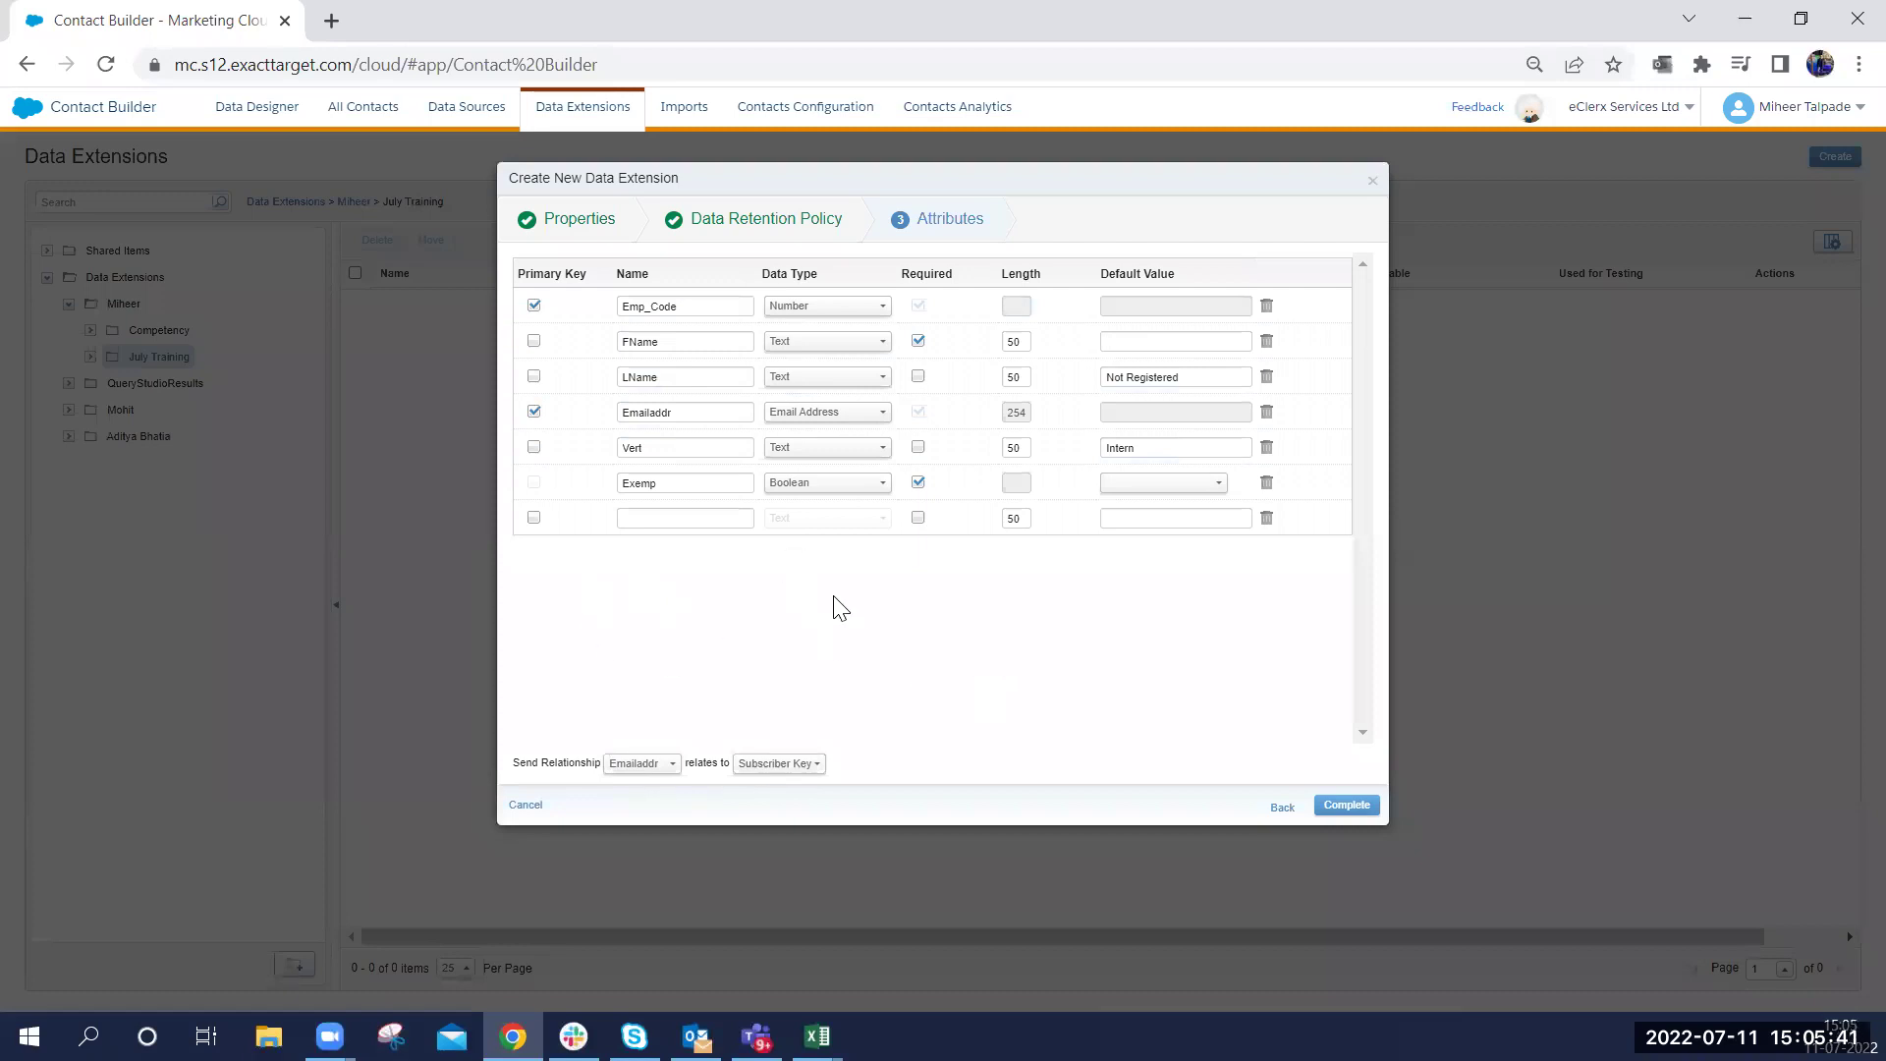
double_click(1024, 520)
key(BackSpace)
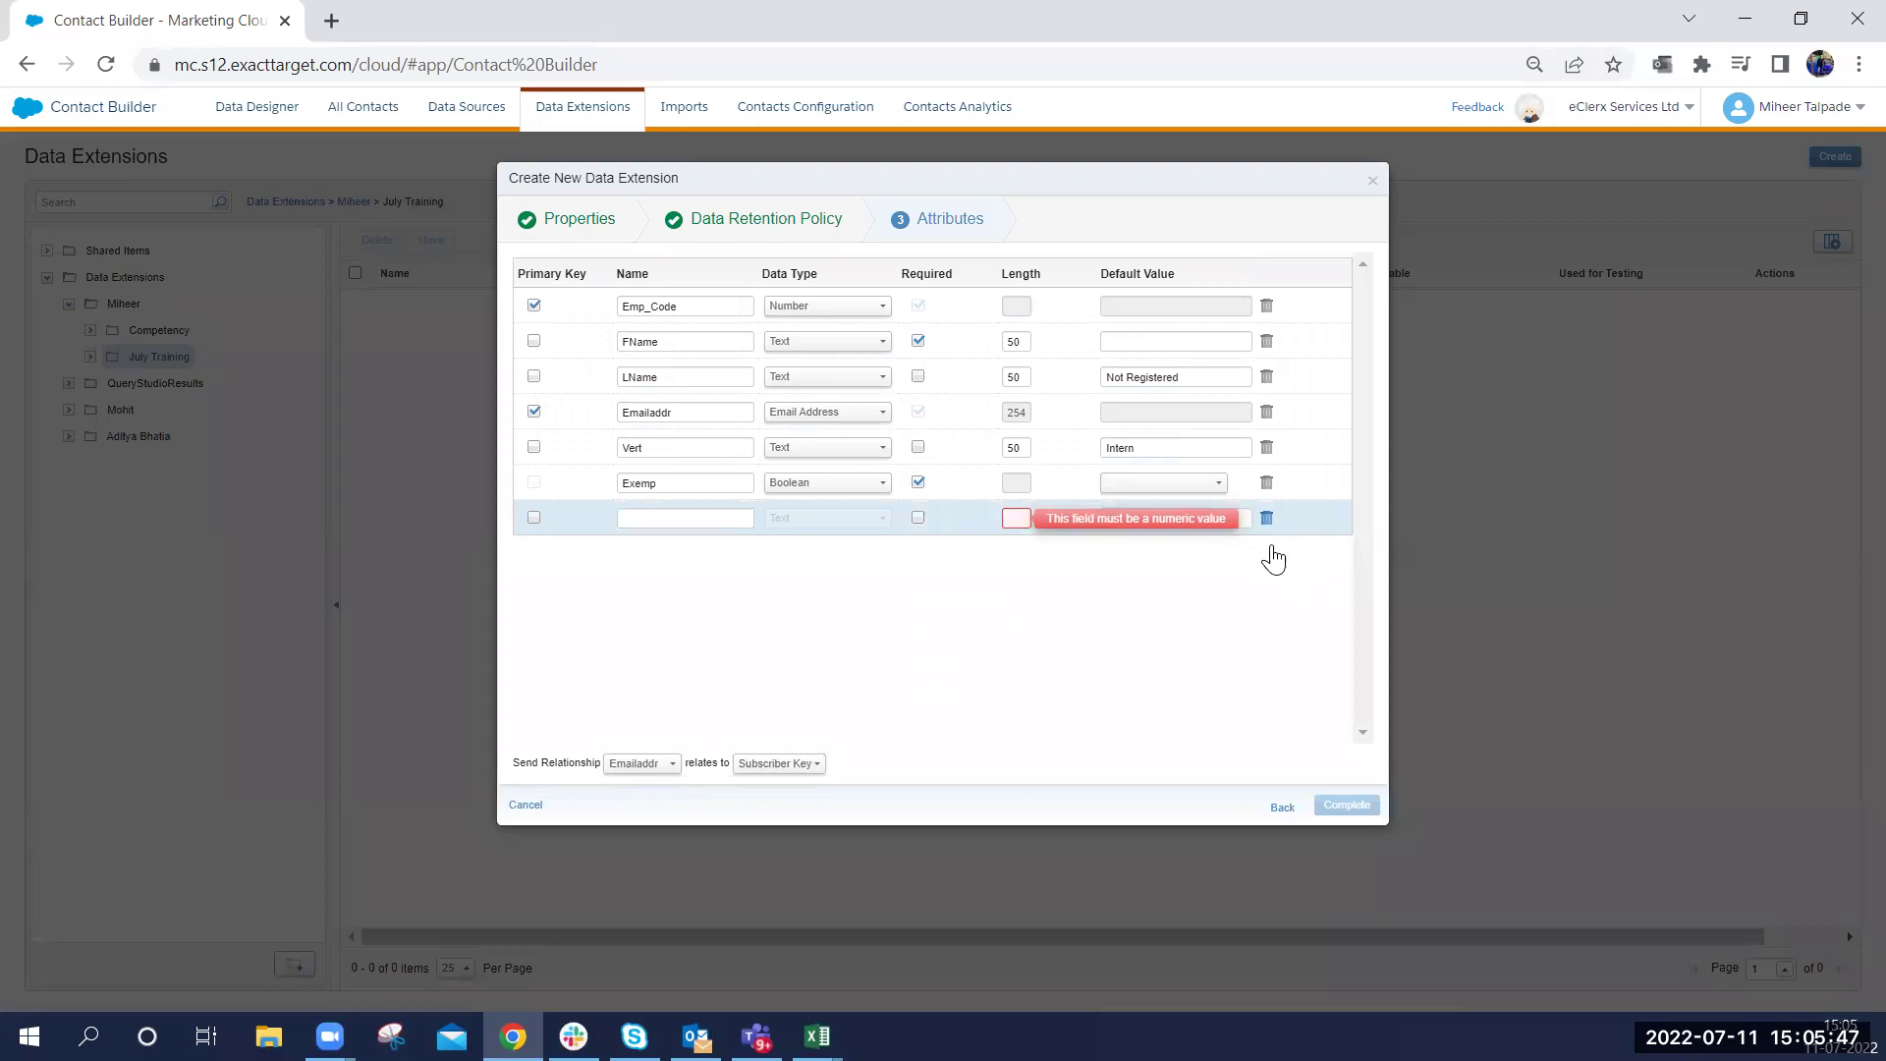
click(1246, 523)
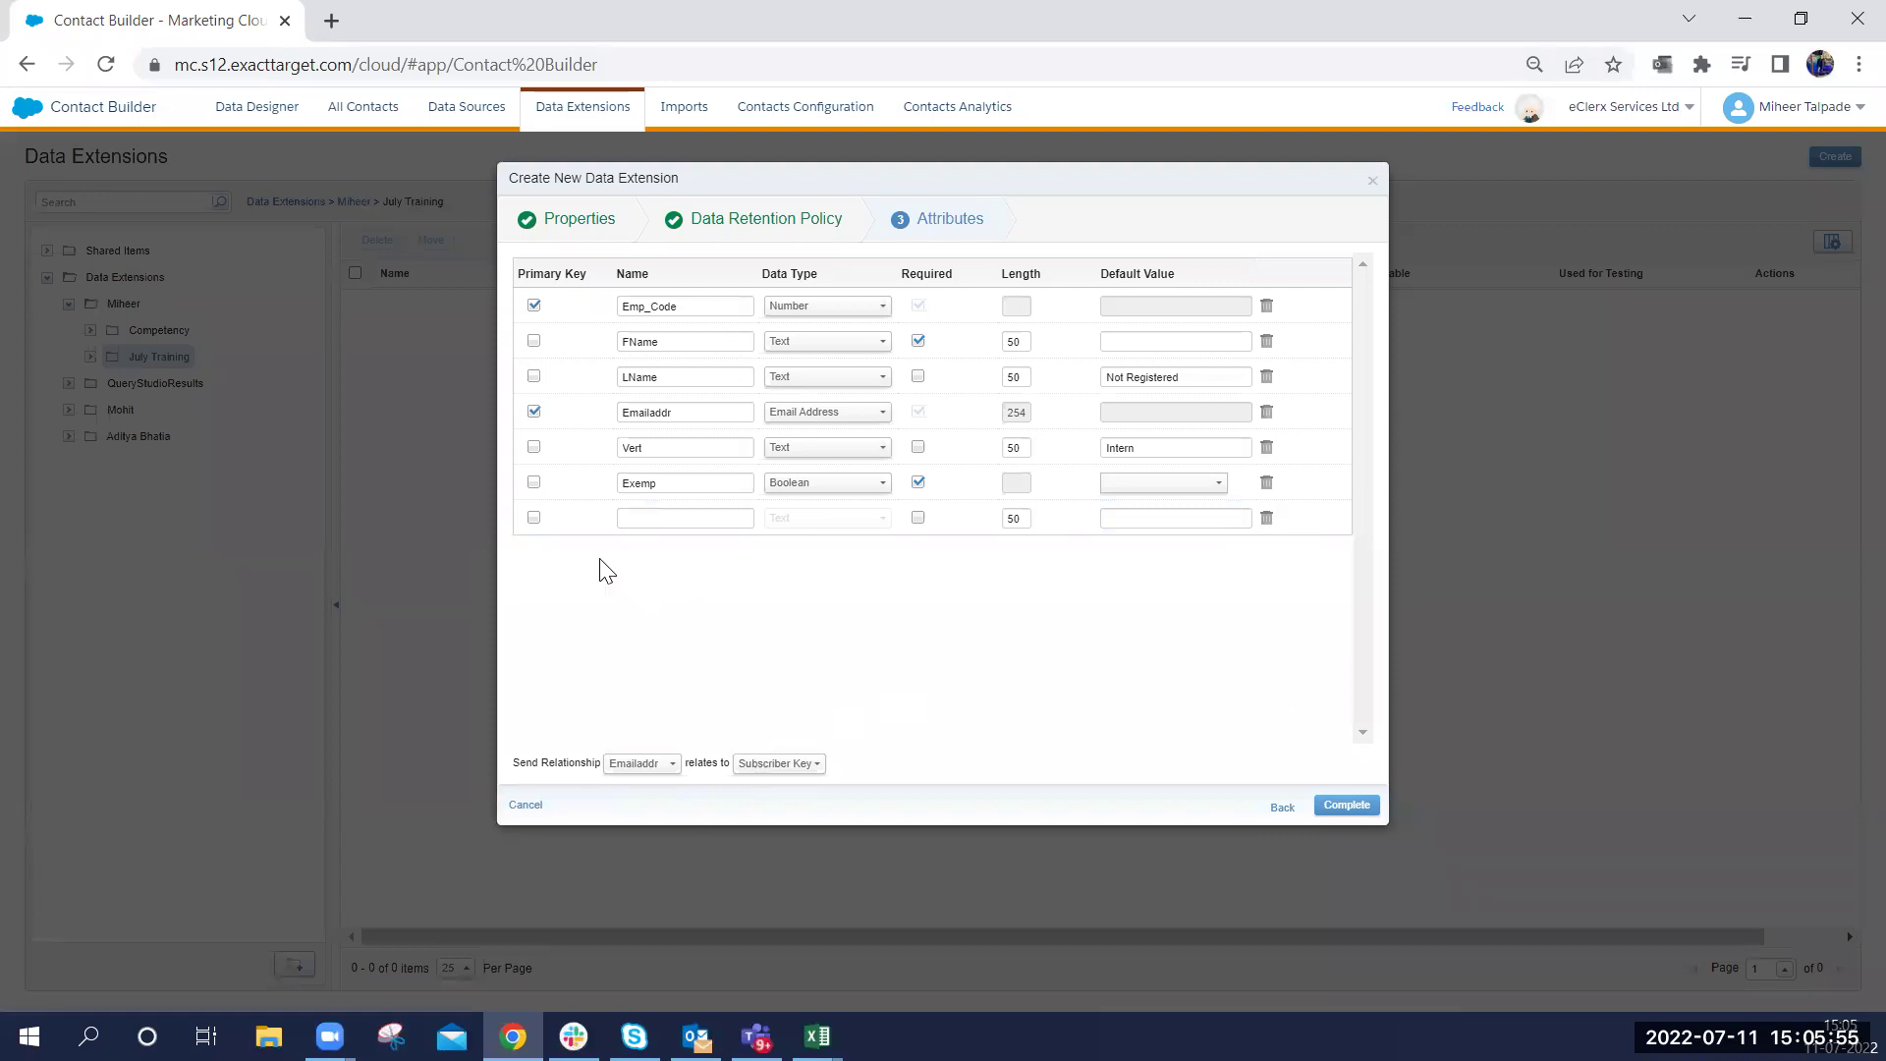
click(1340, 807)
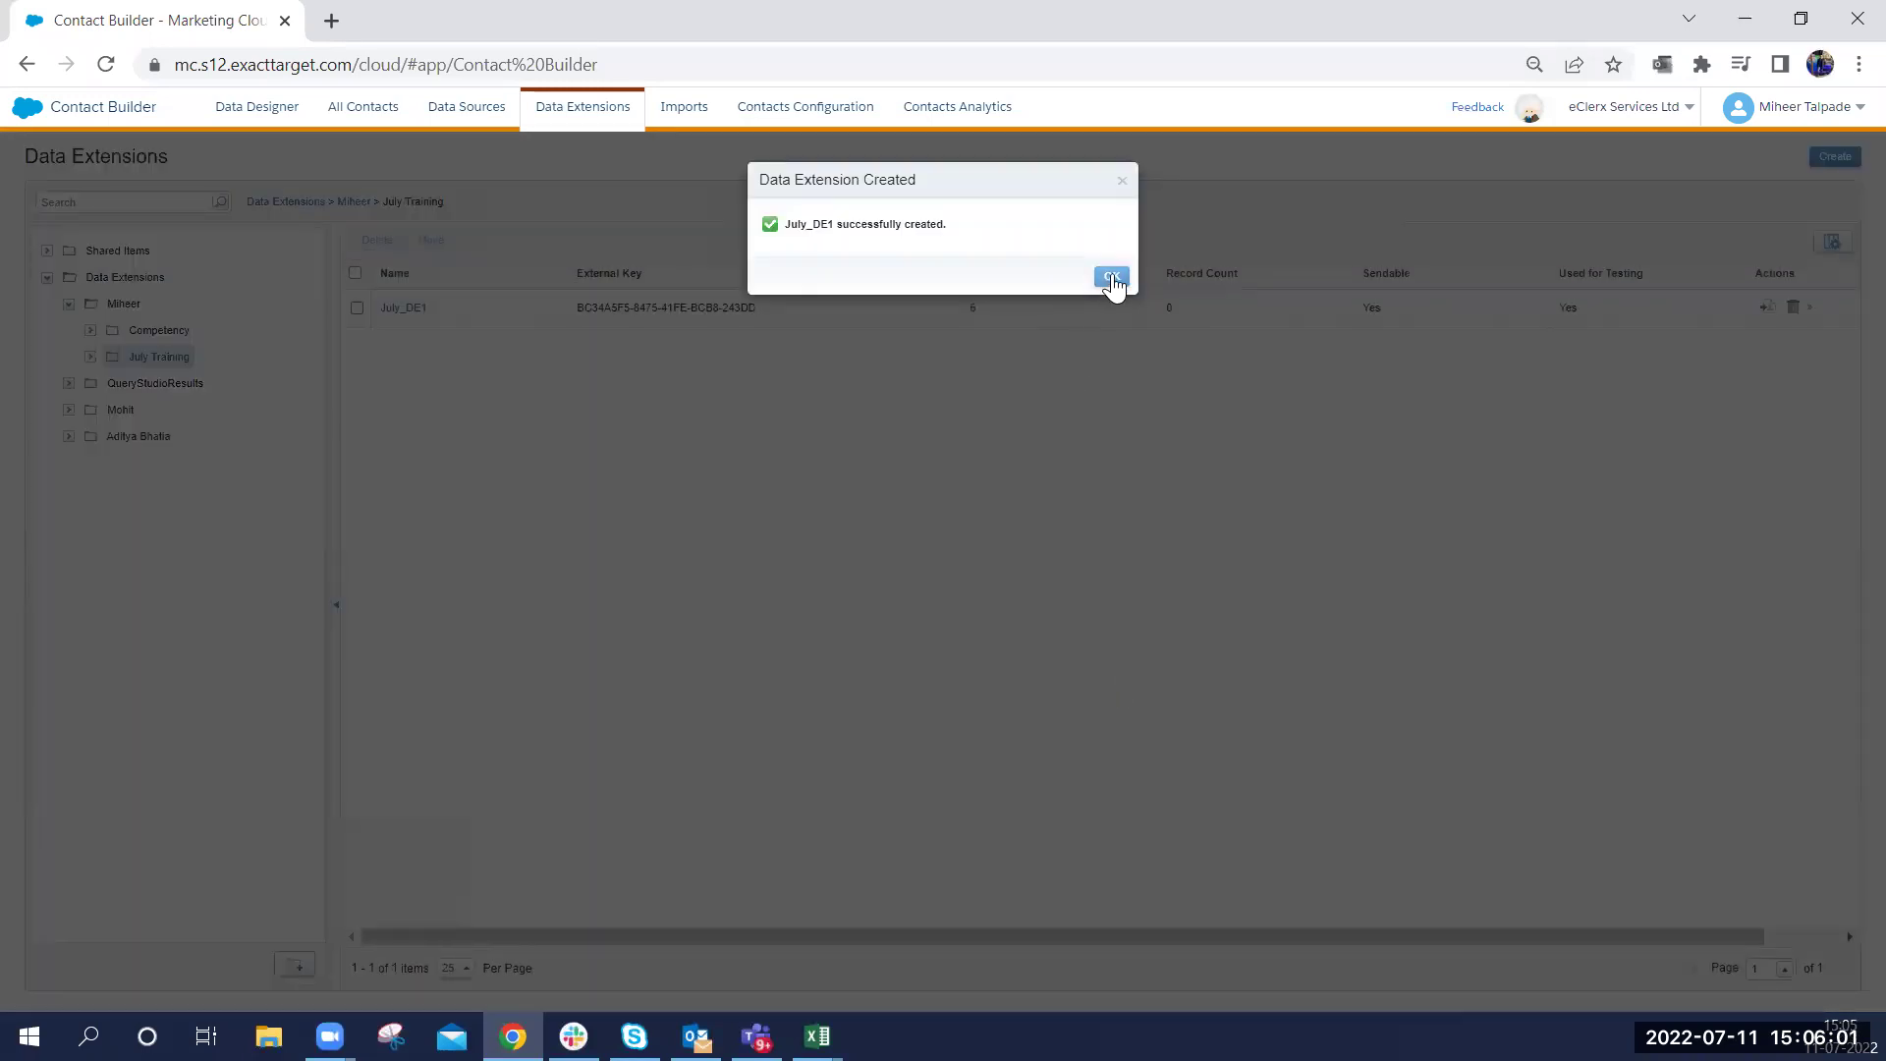
- Dismiss the Data Extension Created confirmation and open July_DE1's details
click(1111, 278)
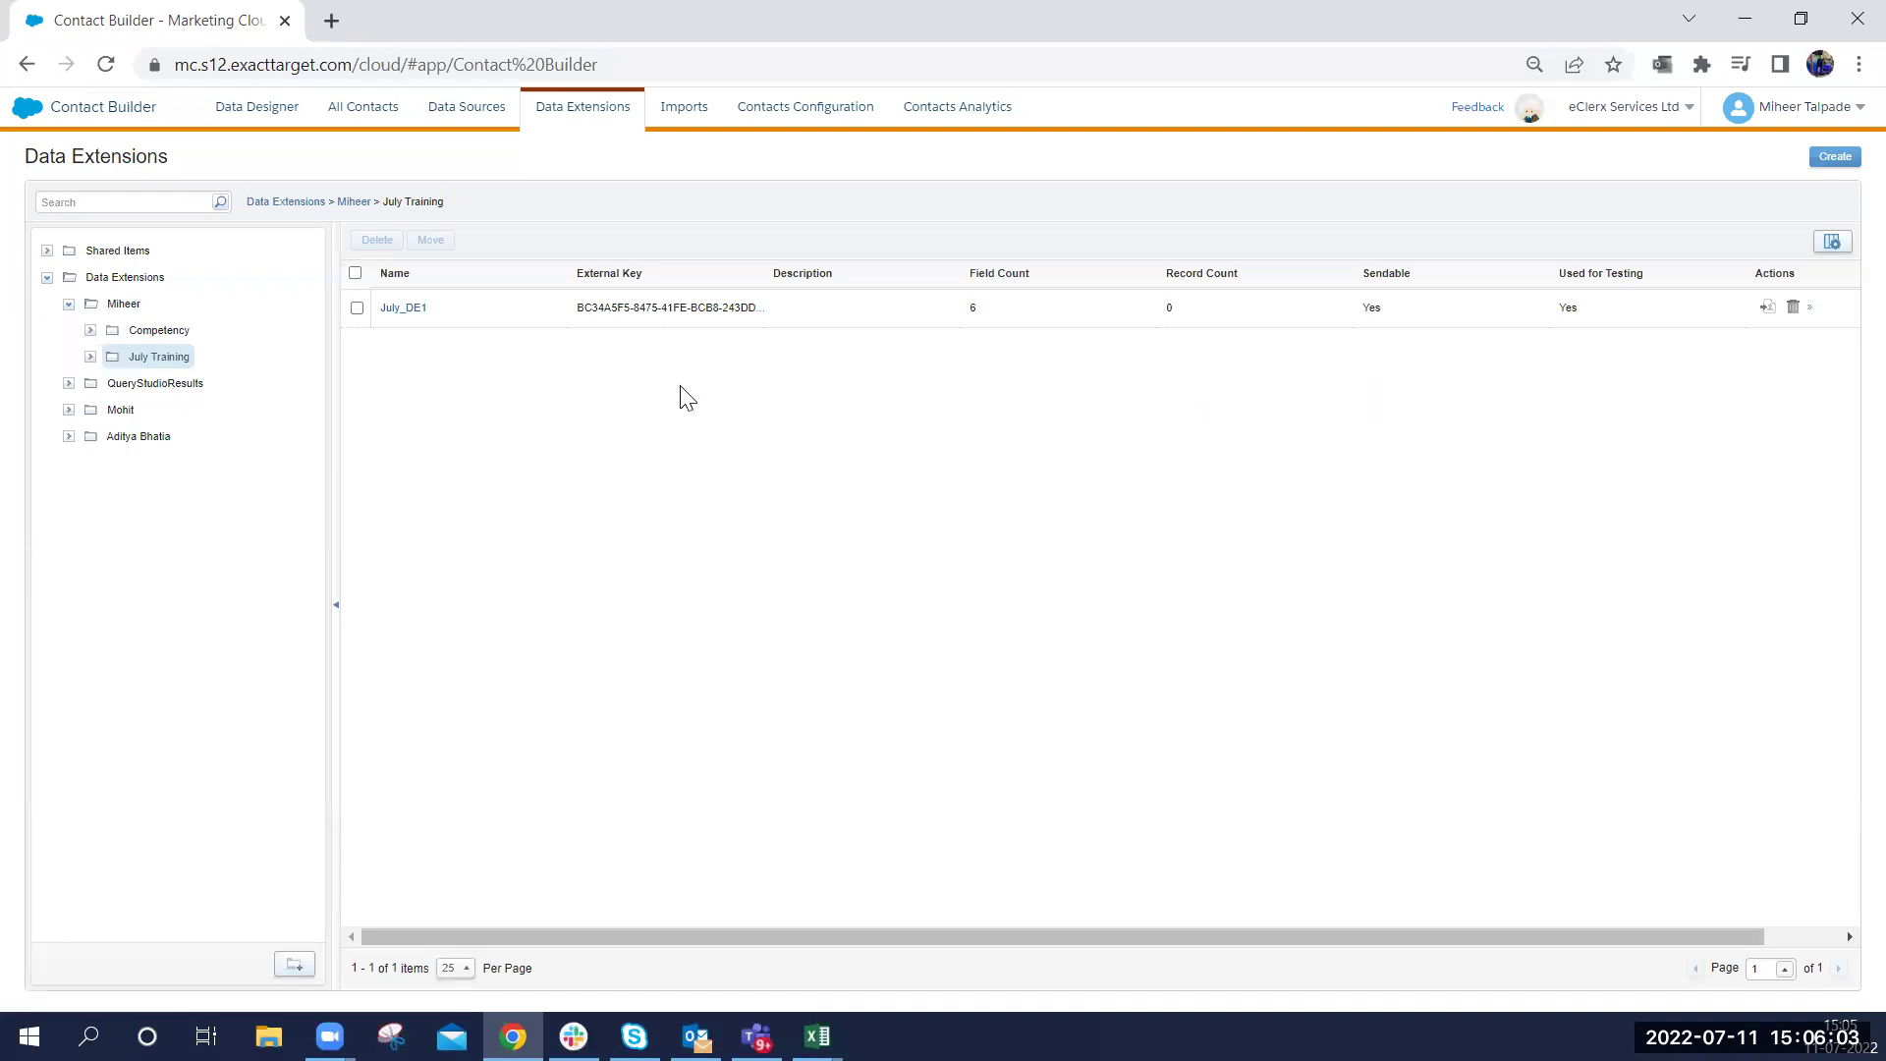
click(404, 308)
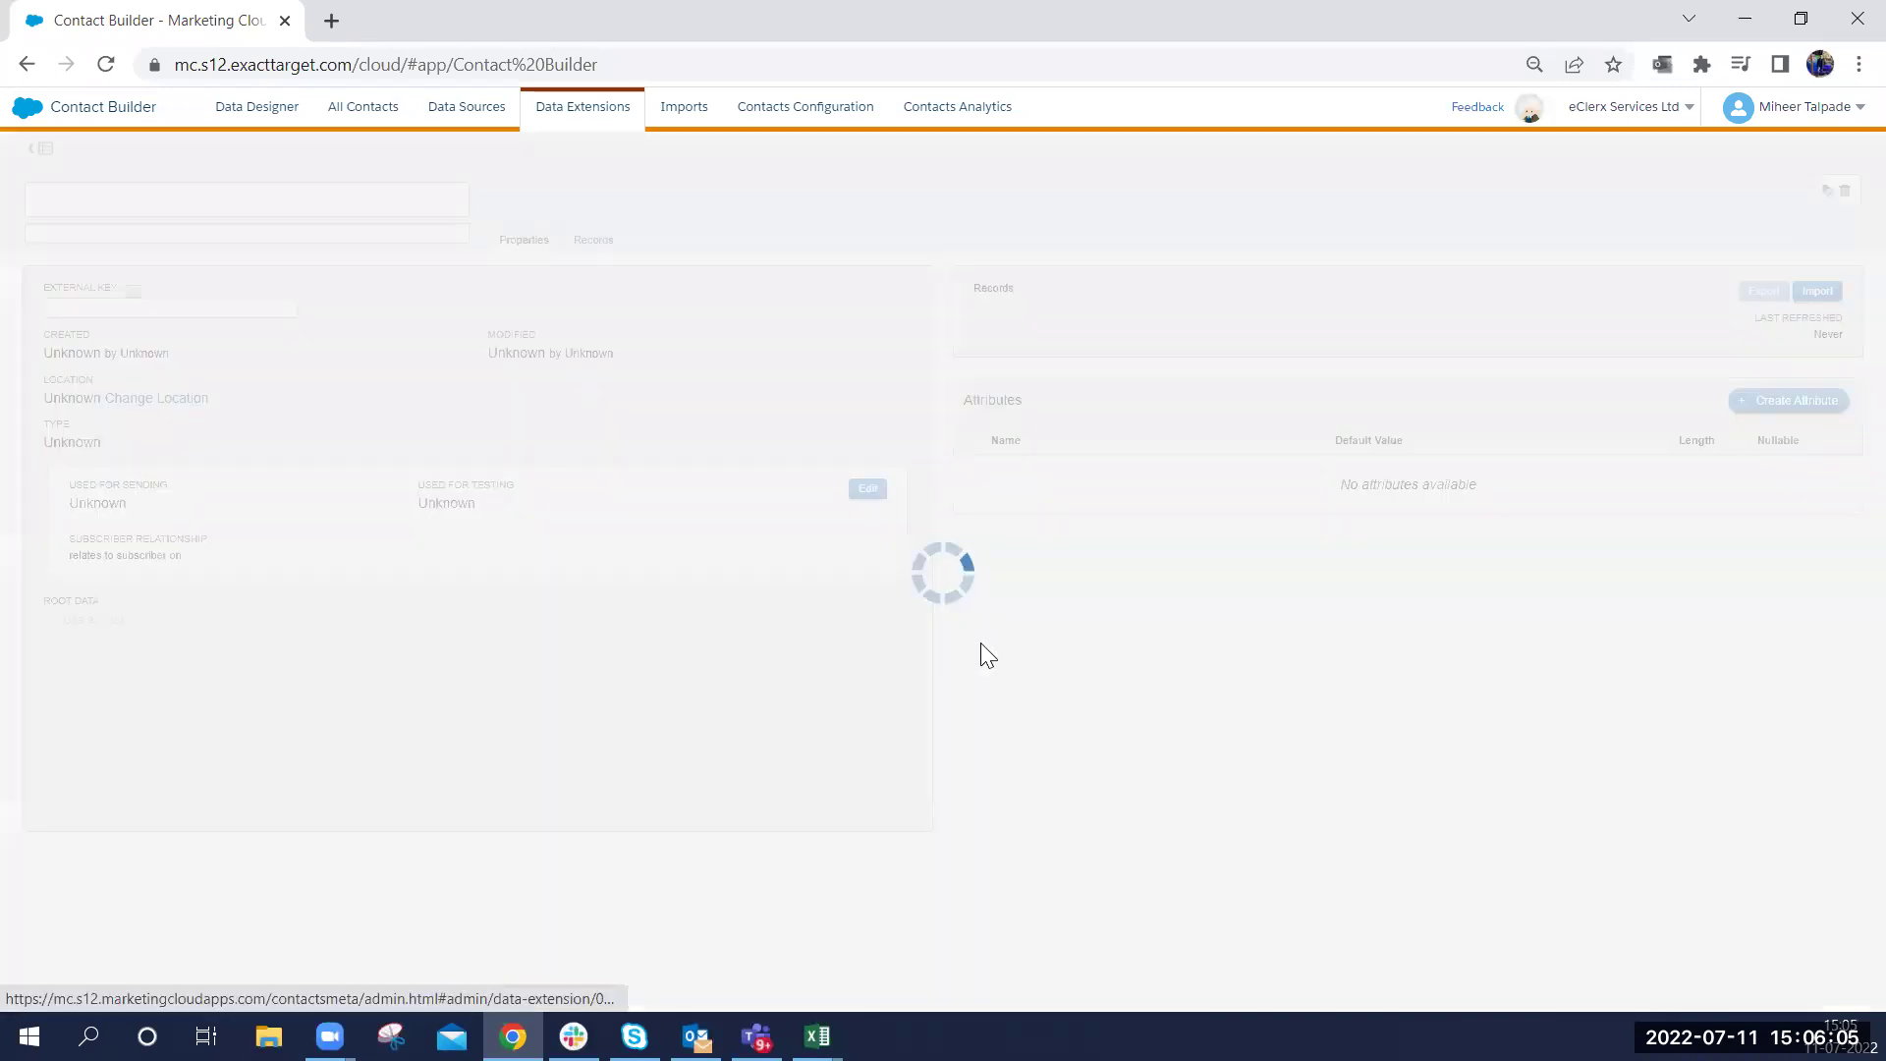
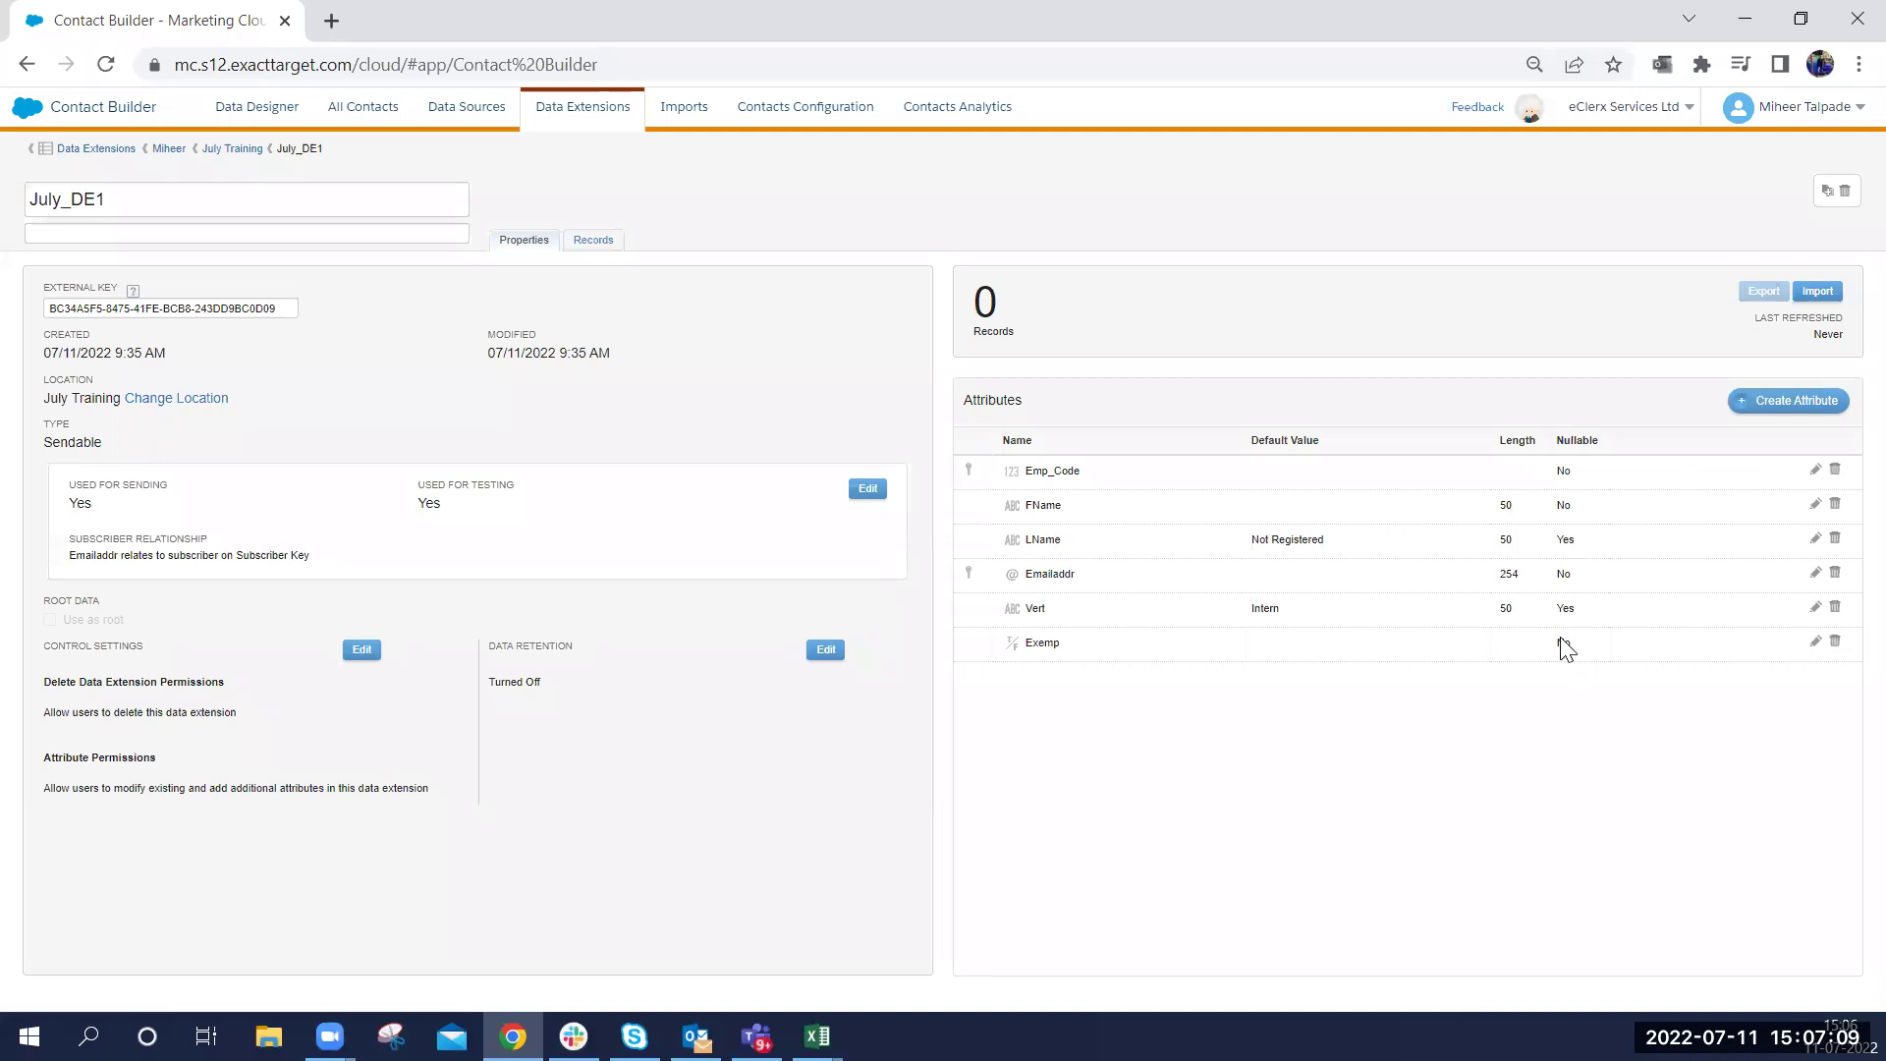
- Open July_DE1's Records tab, showing its attribute columns and 0 items
click(600, 253)
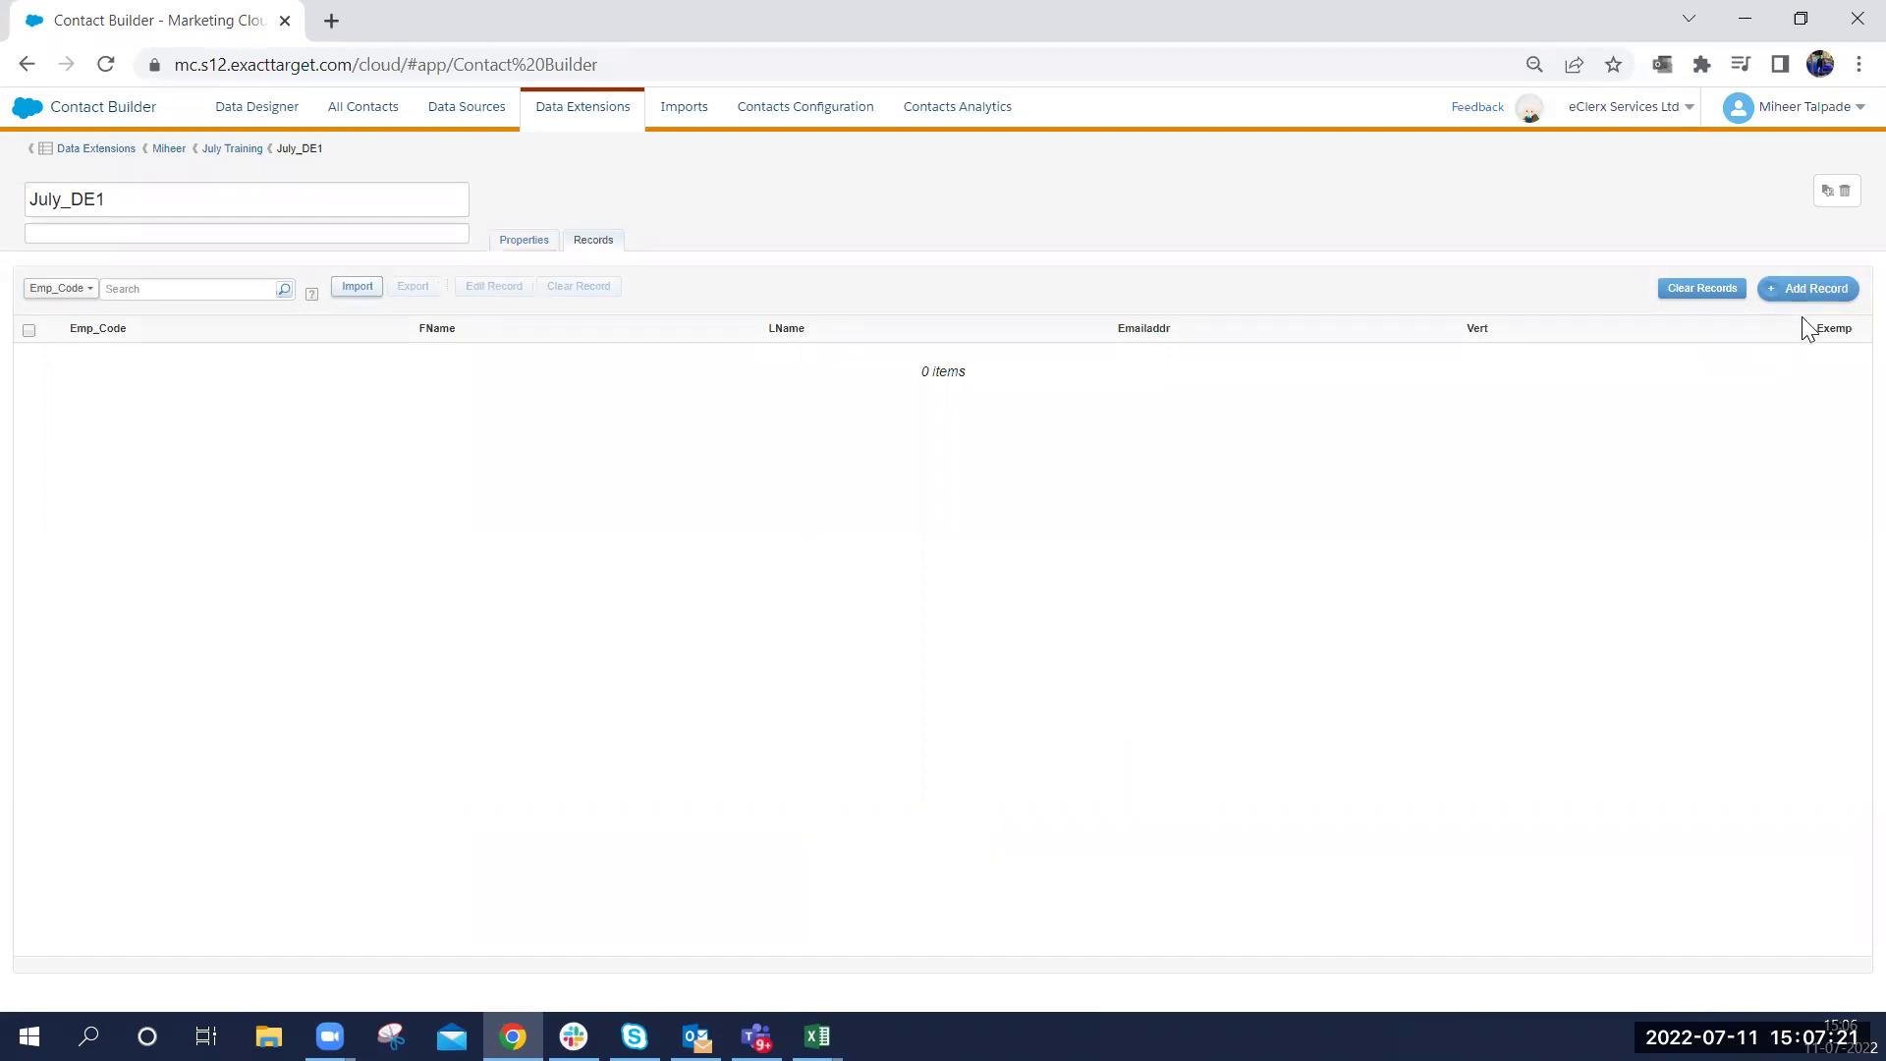
- Add a new record with Emp_Code 1, the employee's first name and e-mail address
click(1803, 288)
click(225, 355)
text(1)
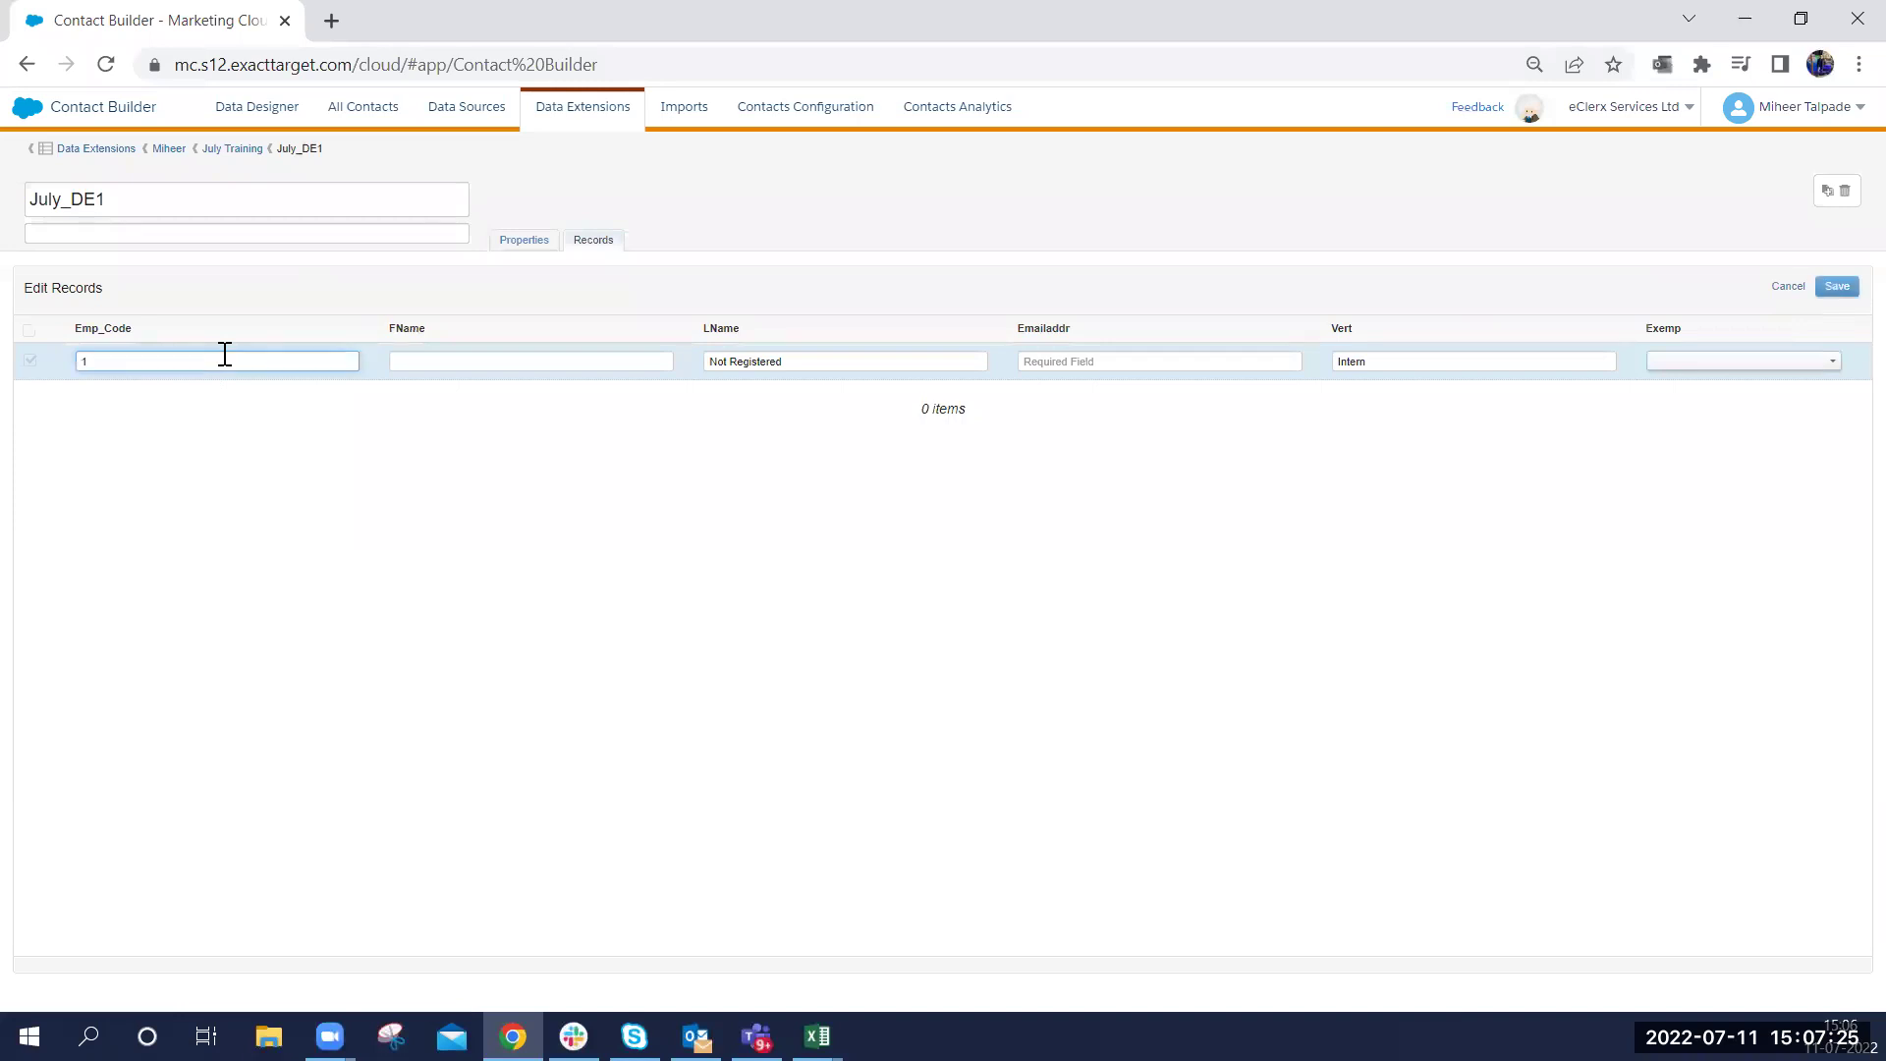
key(Tab)
text(Miheer)
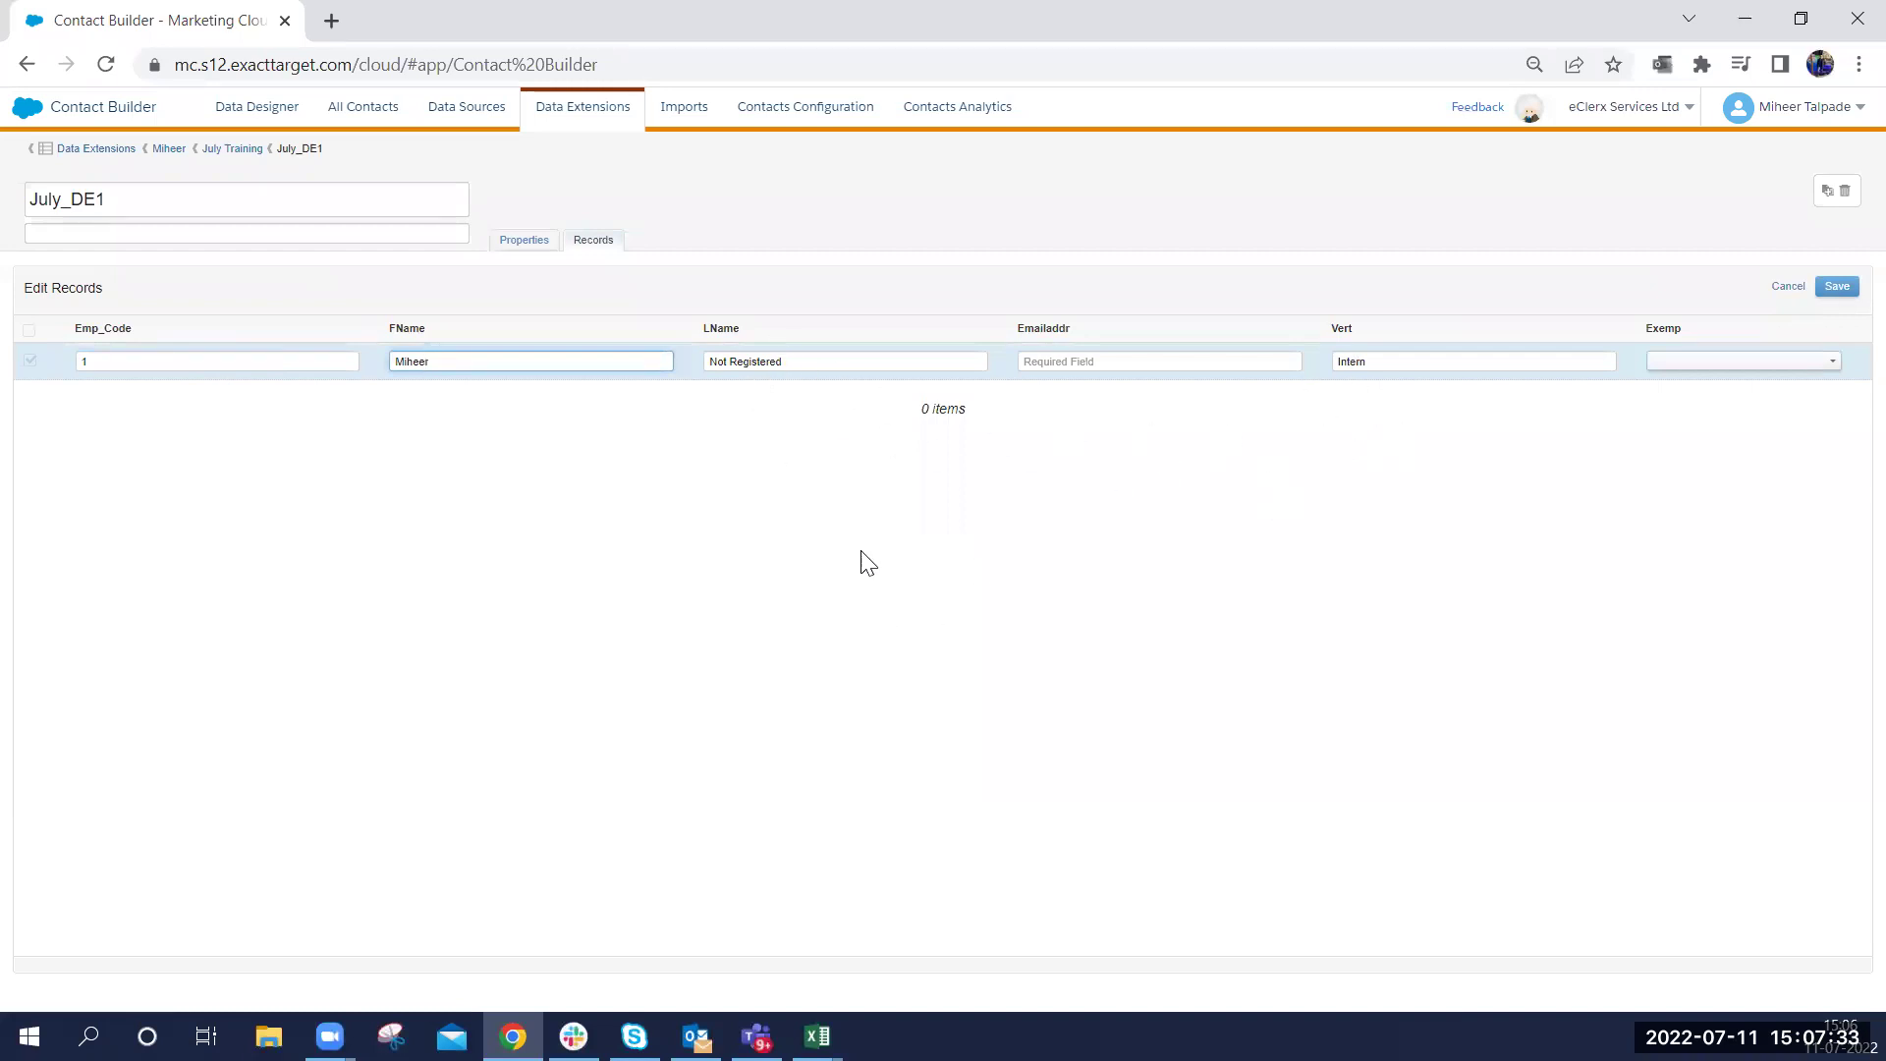
click(1100, 359)
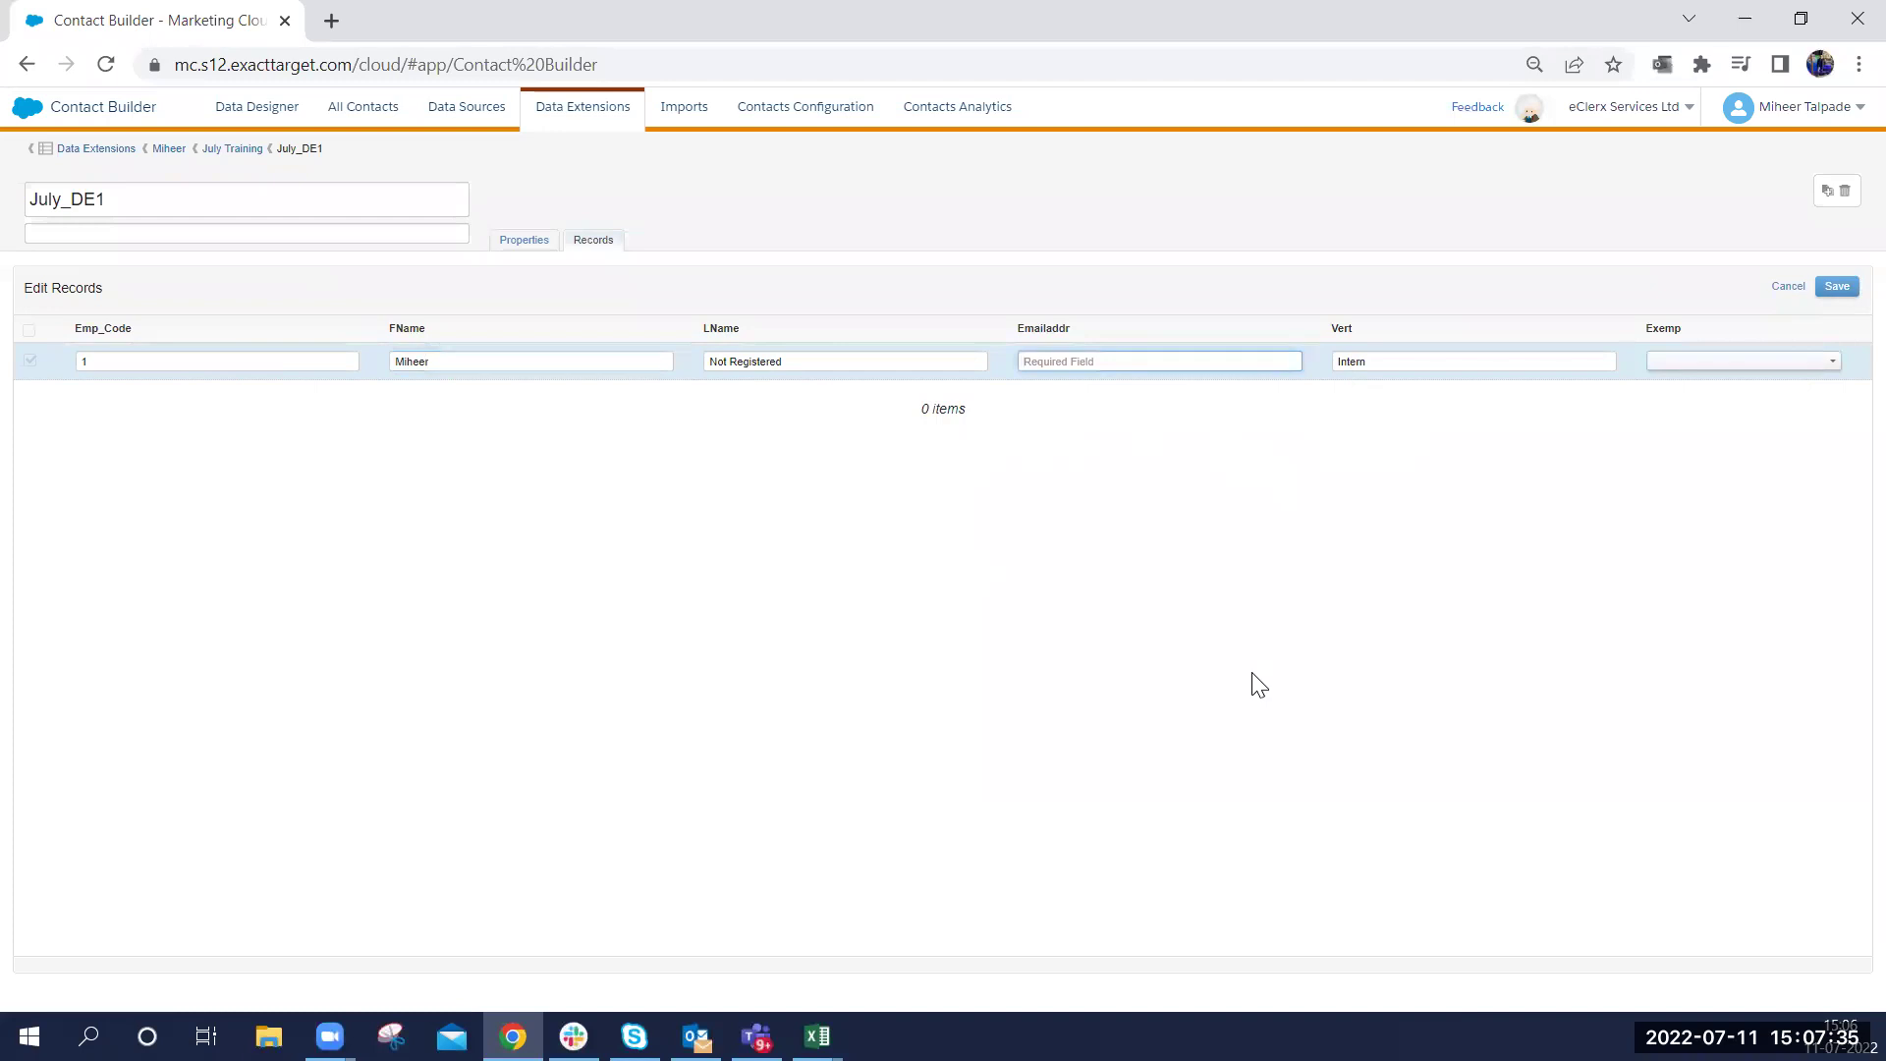
text(m@m.com)
- Set Exemp to True, save the record, and bring up the Excel workbook
click(1674, 368)
click(1680, 405)
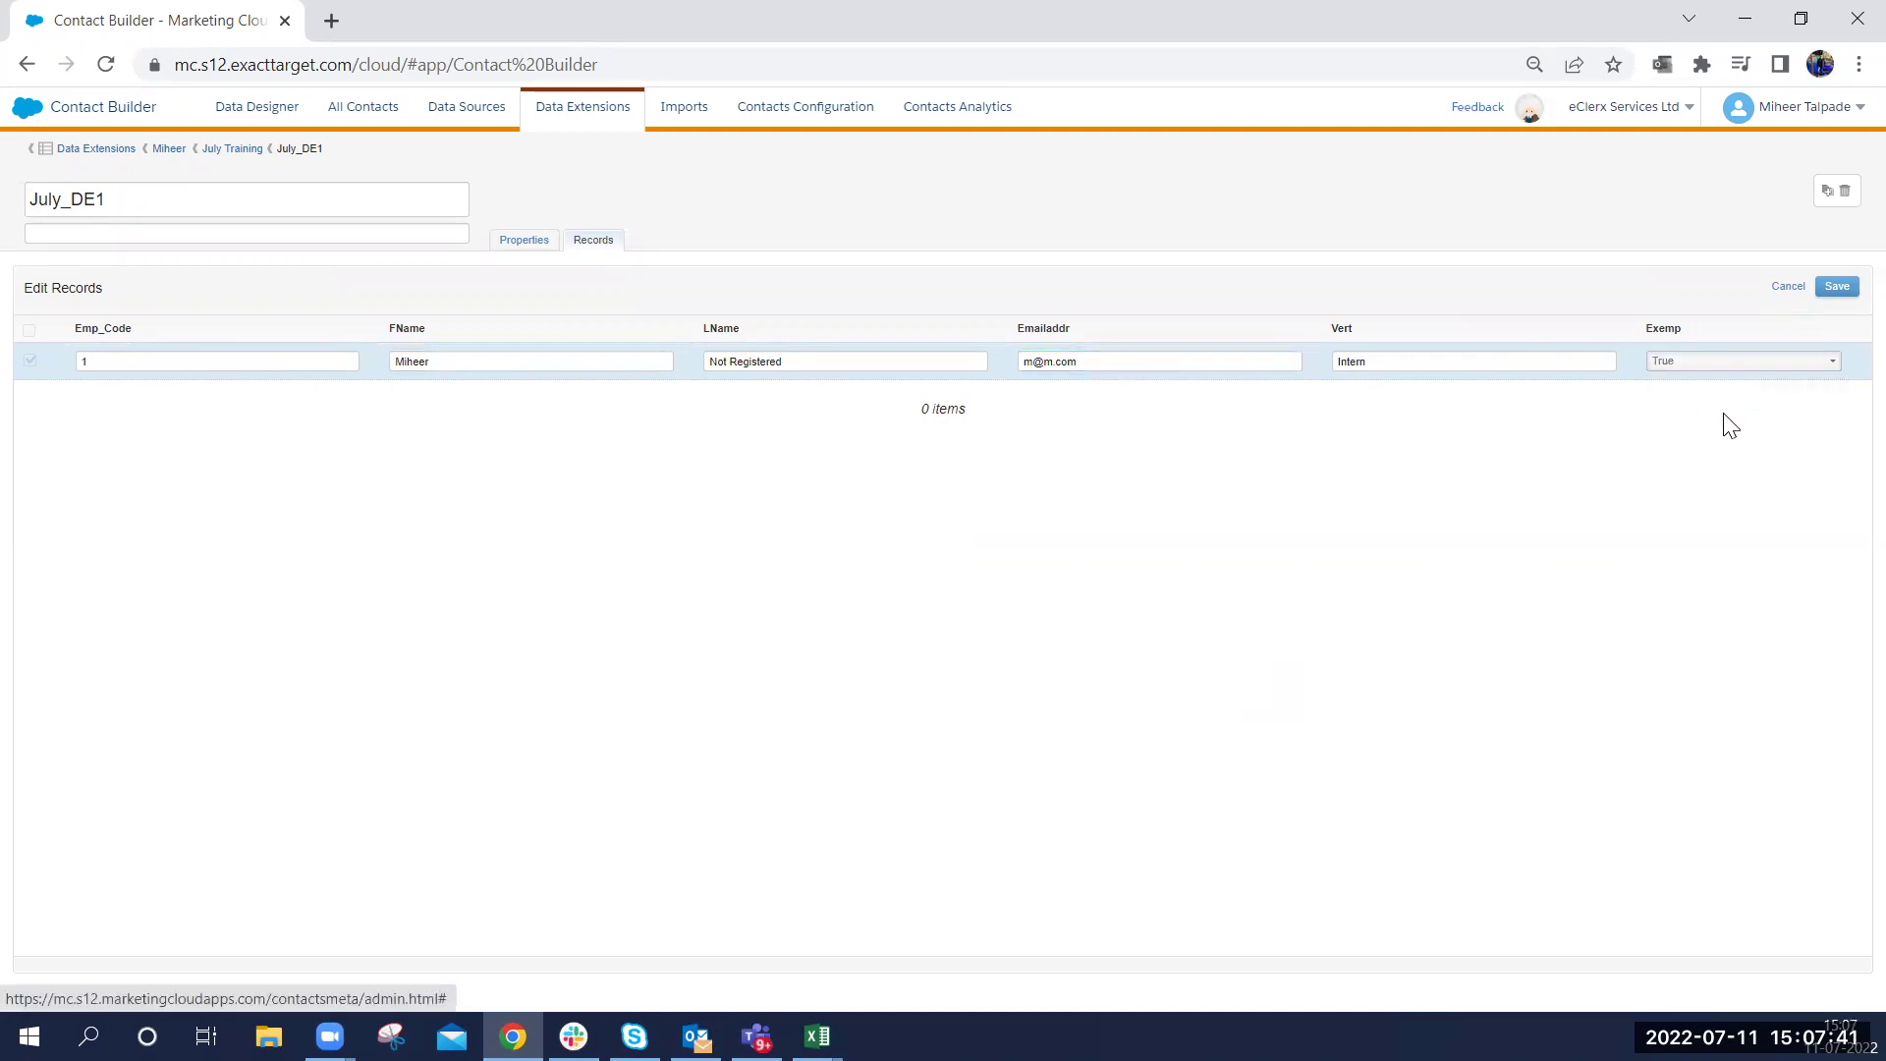
click(1836, 288)
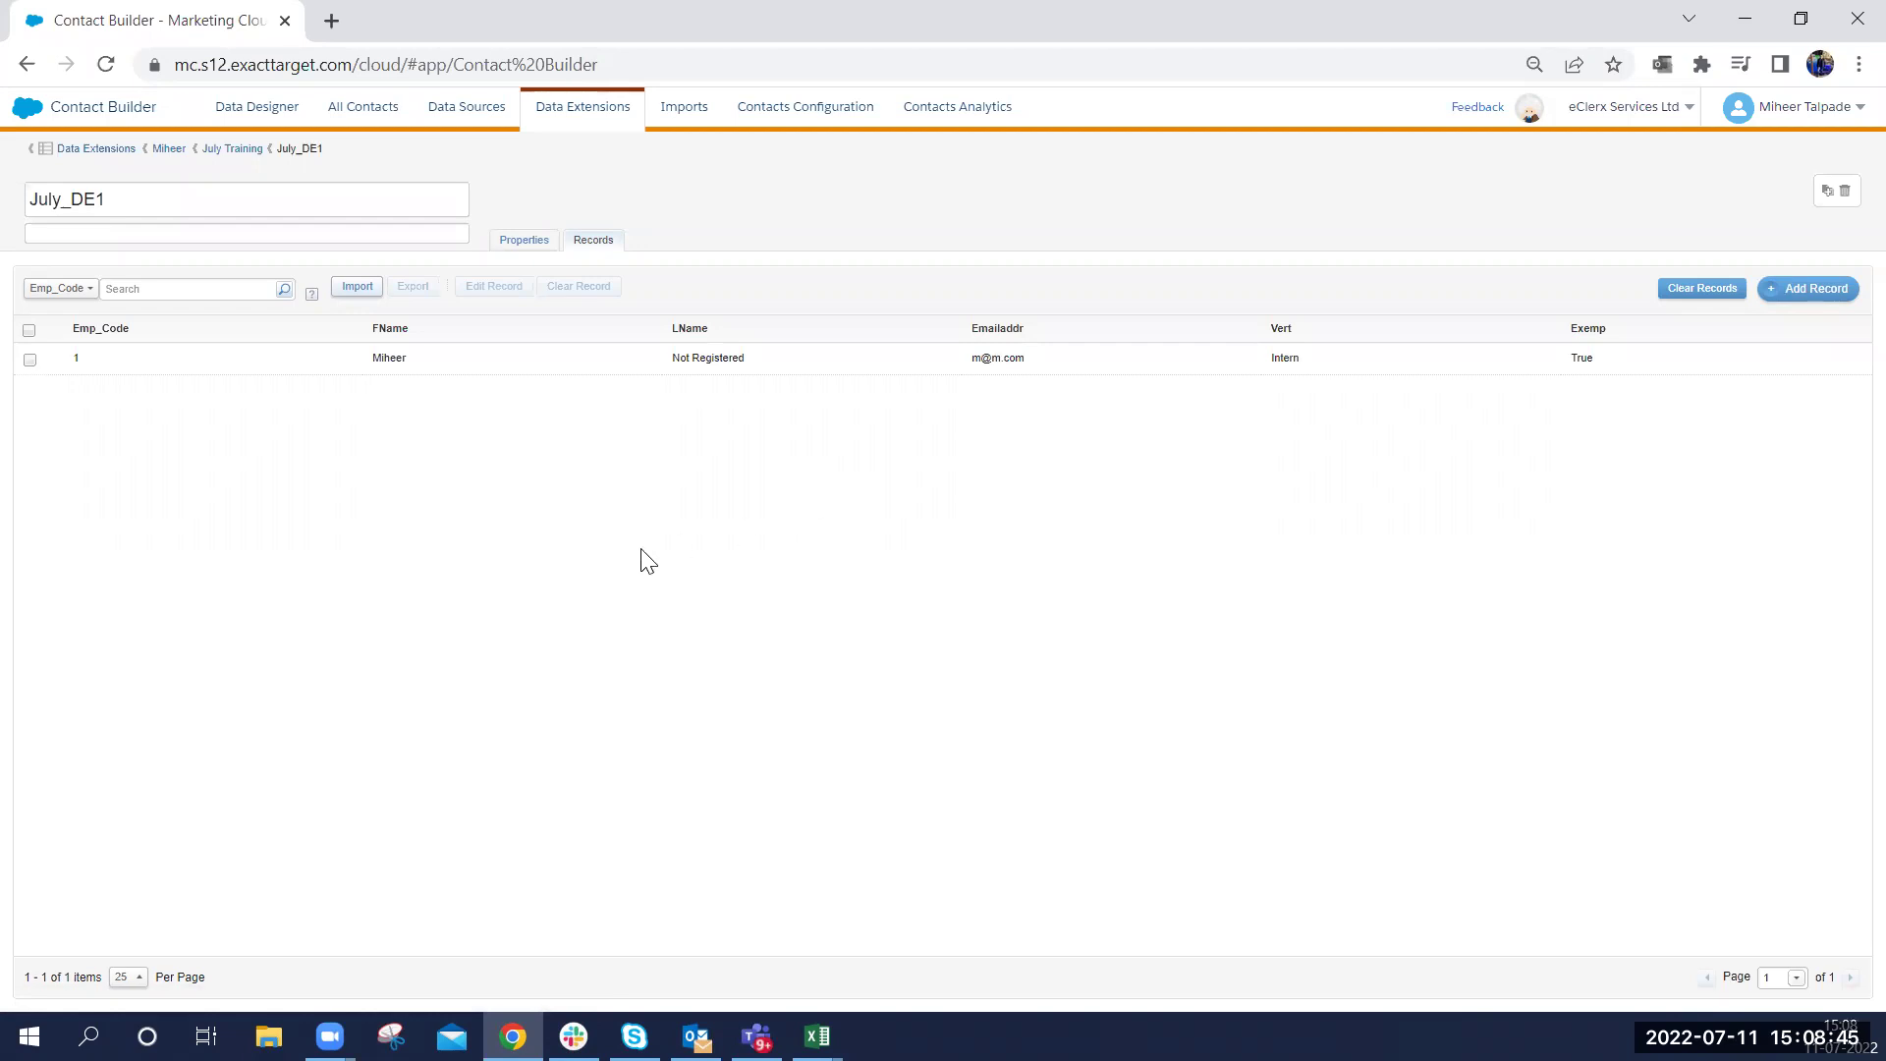
click(816, 1036)
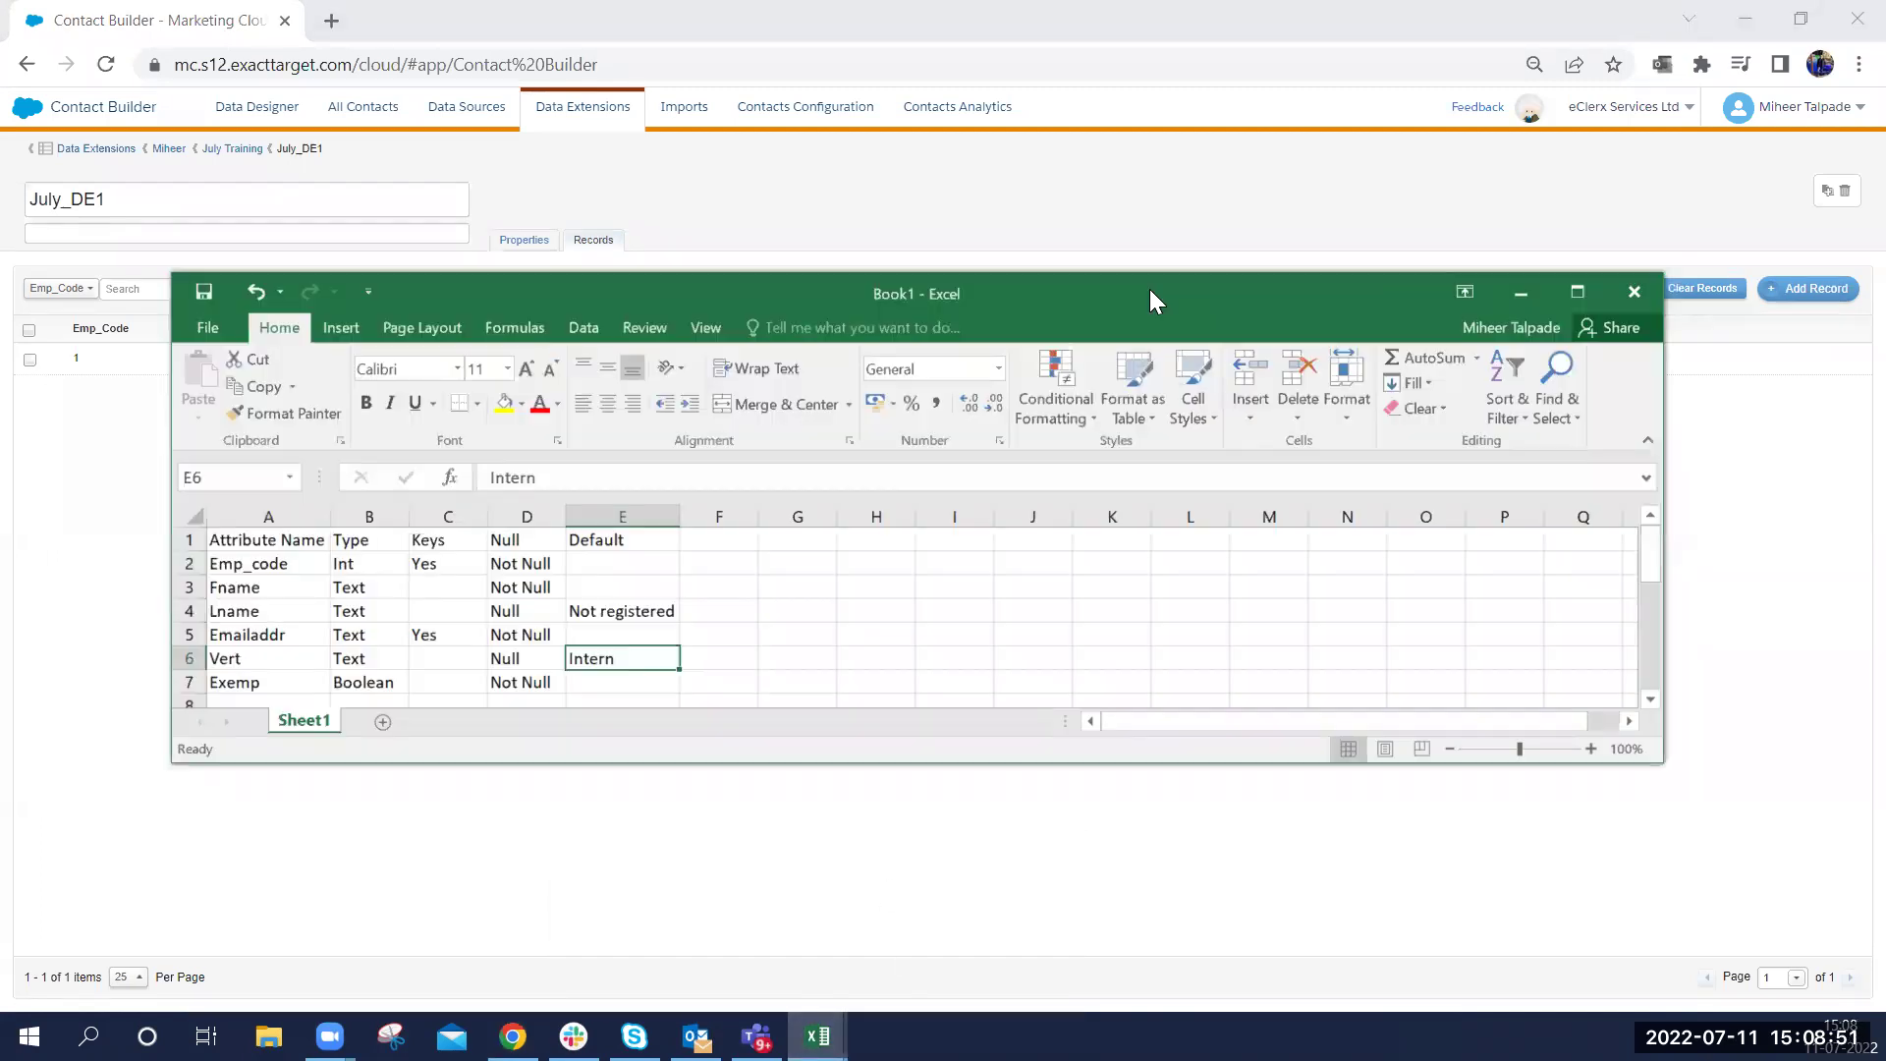
- Maximize the Excel window and delete columns B through E
double_click(1150, 289)
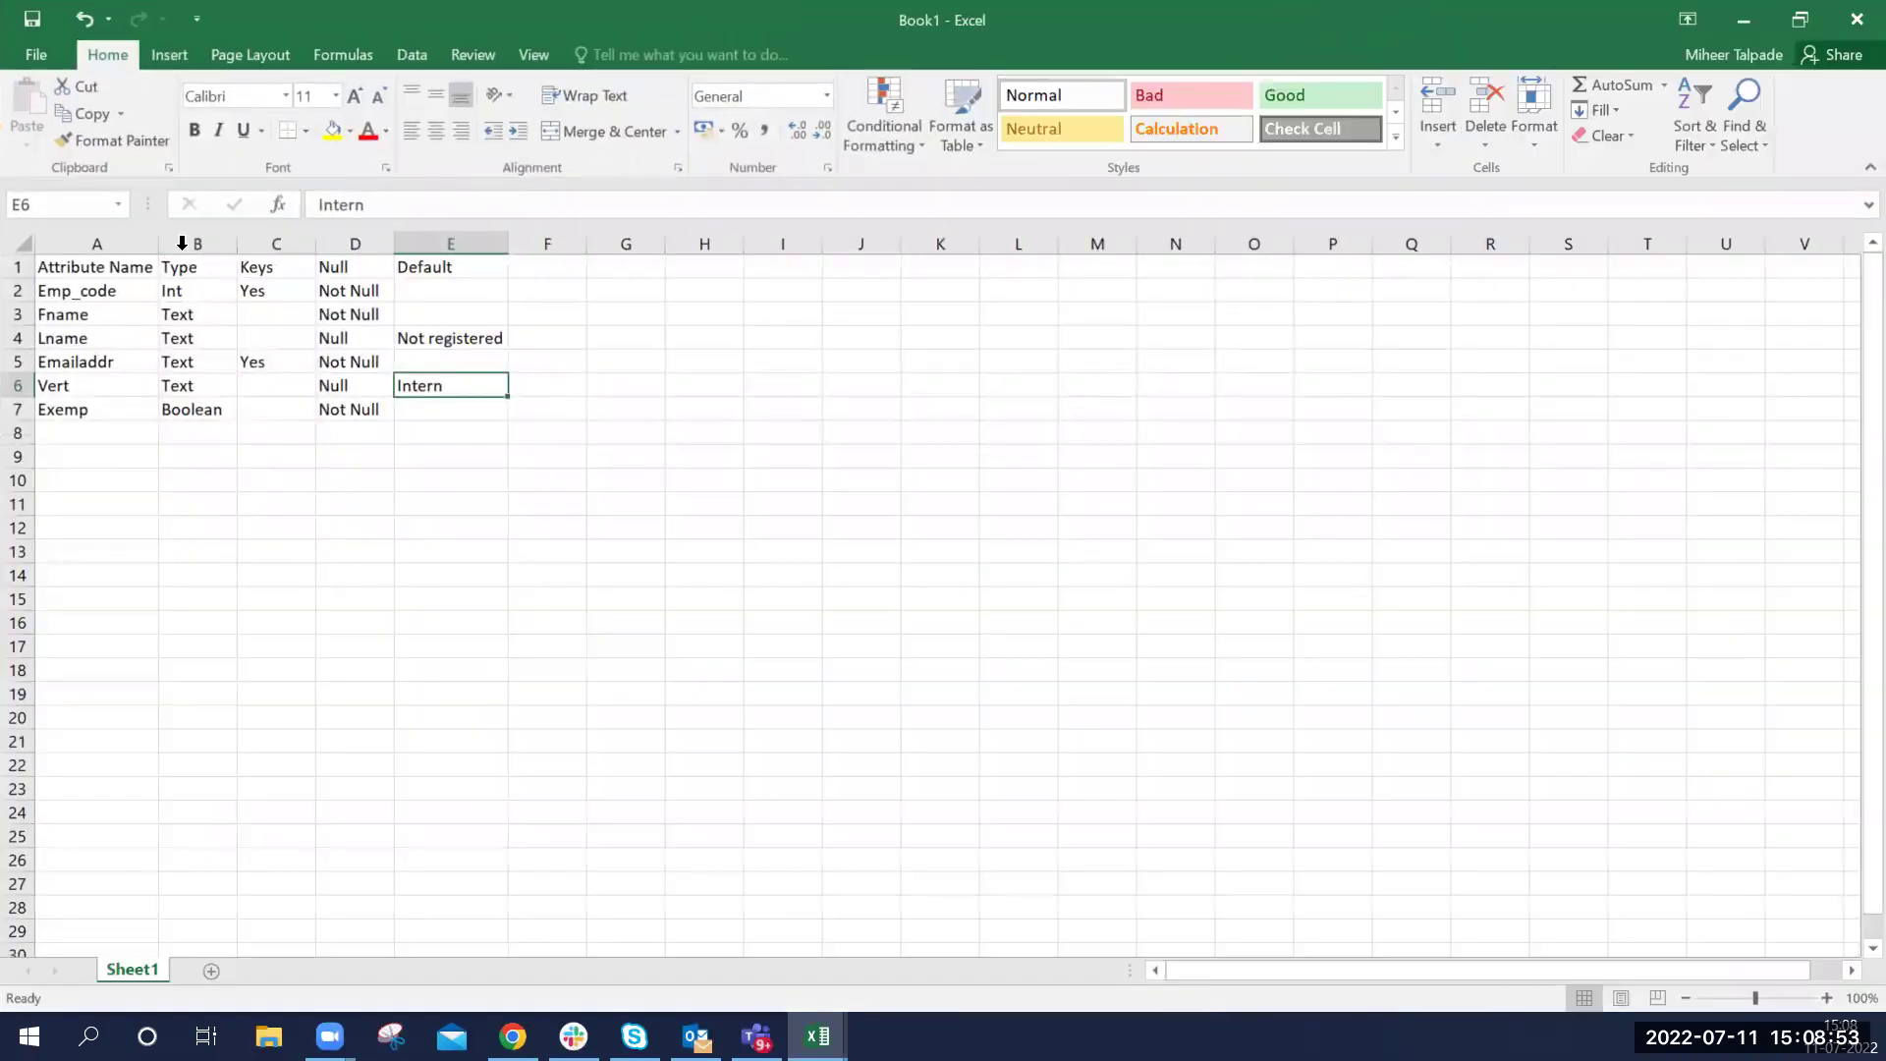
drag(187, 243, 492, 243)
right_click(362, 510)
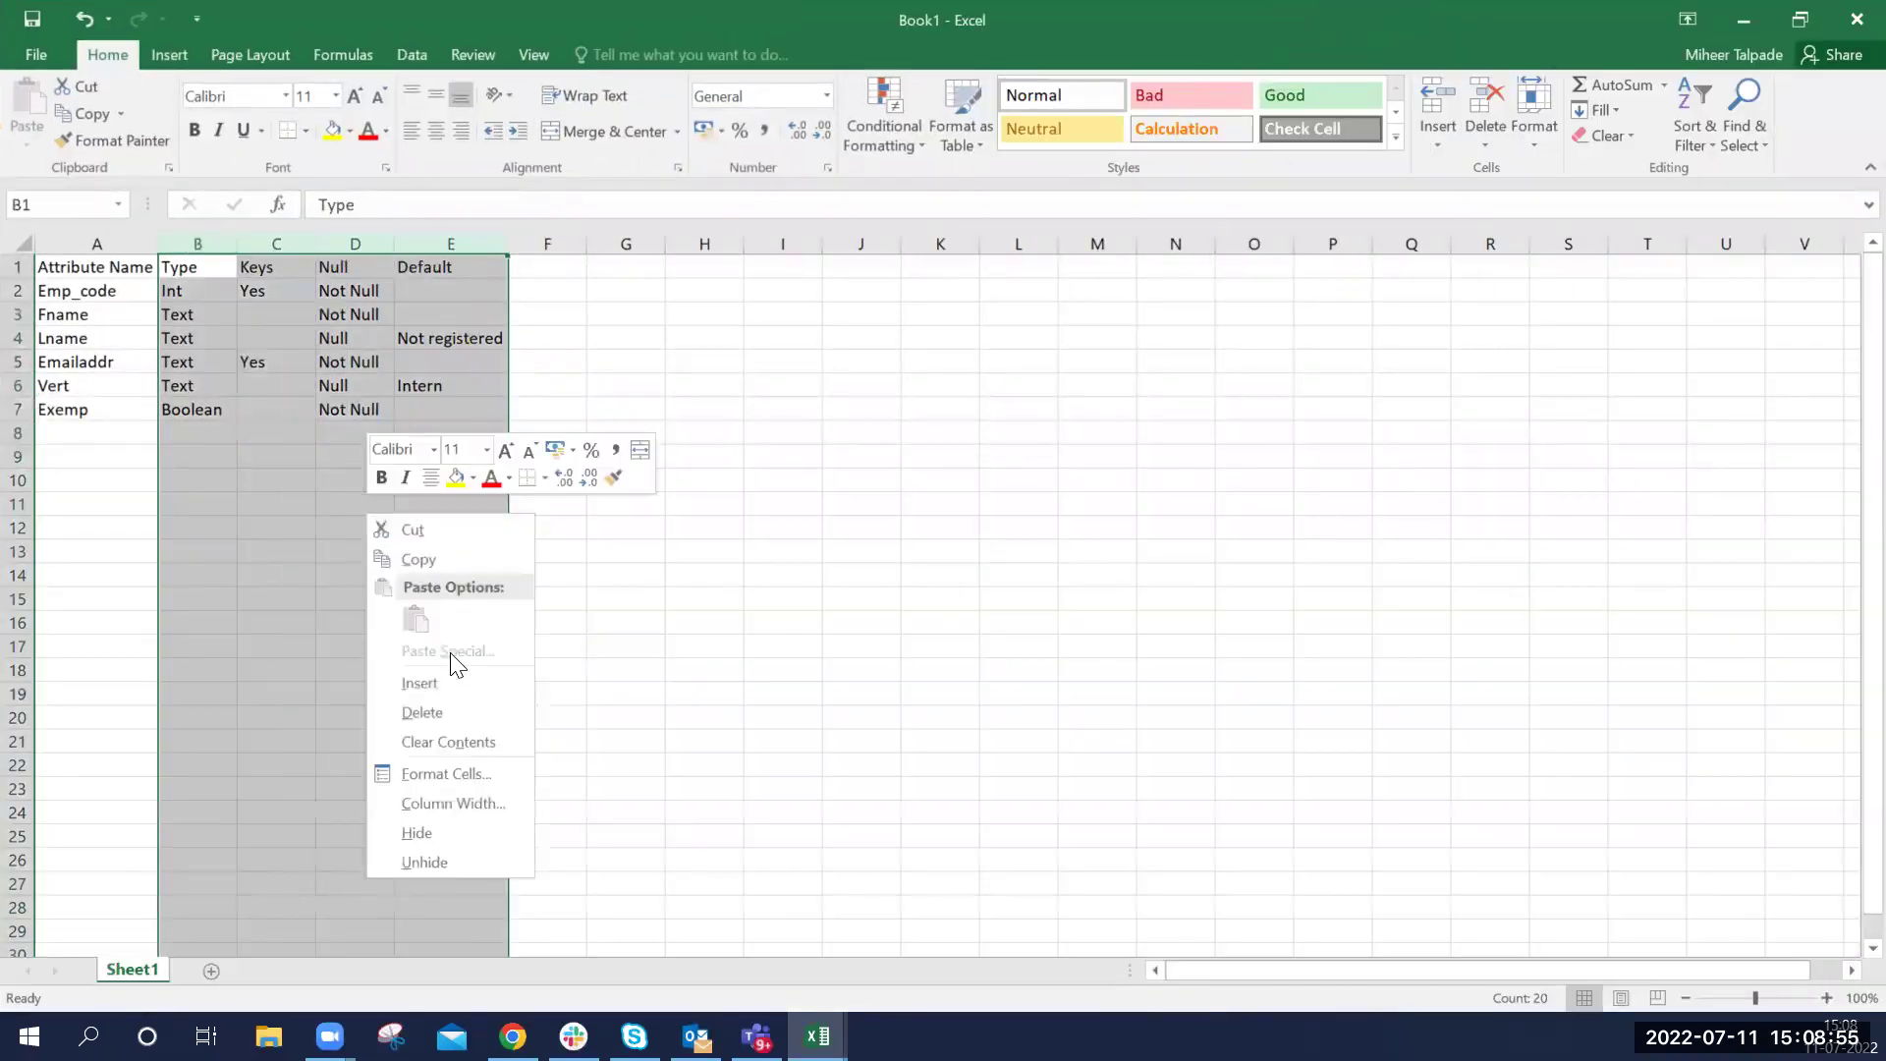
click(452, 713)
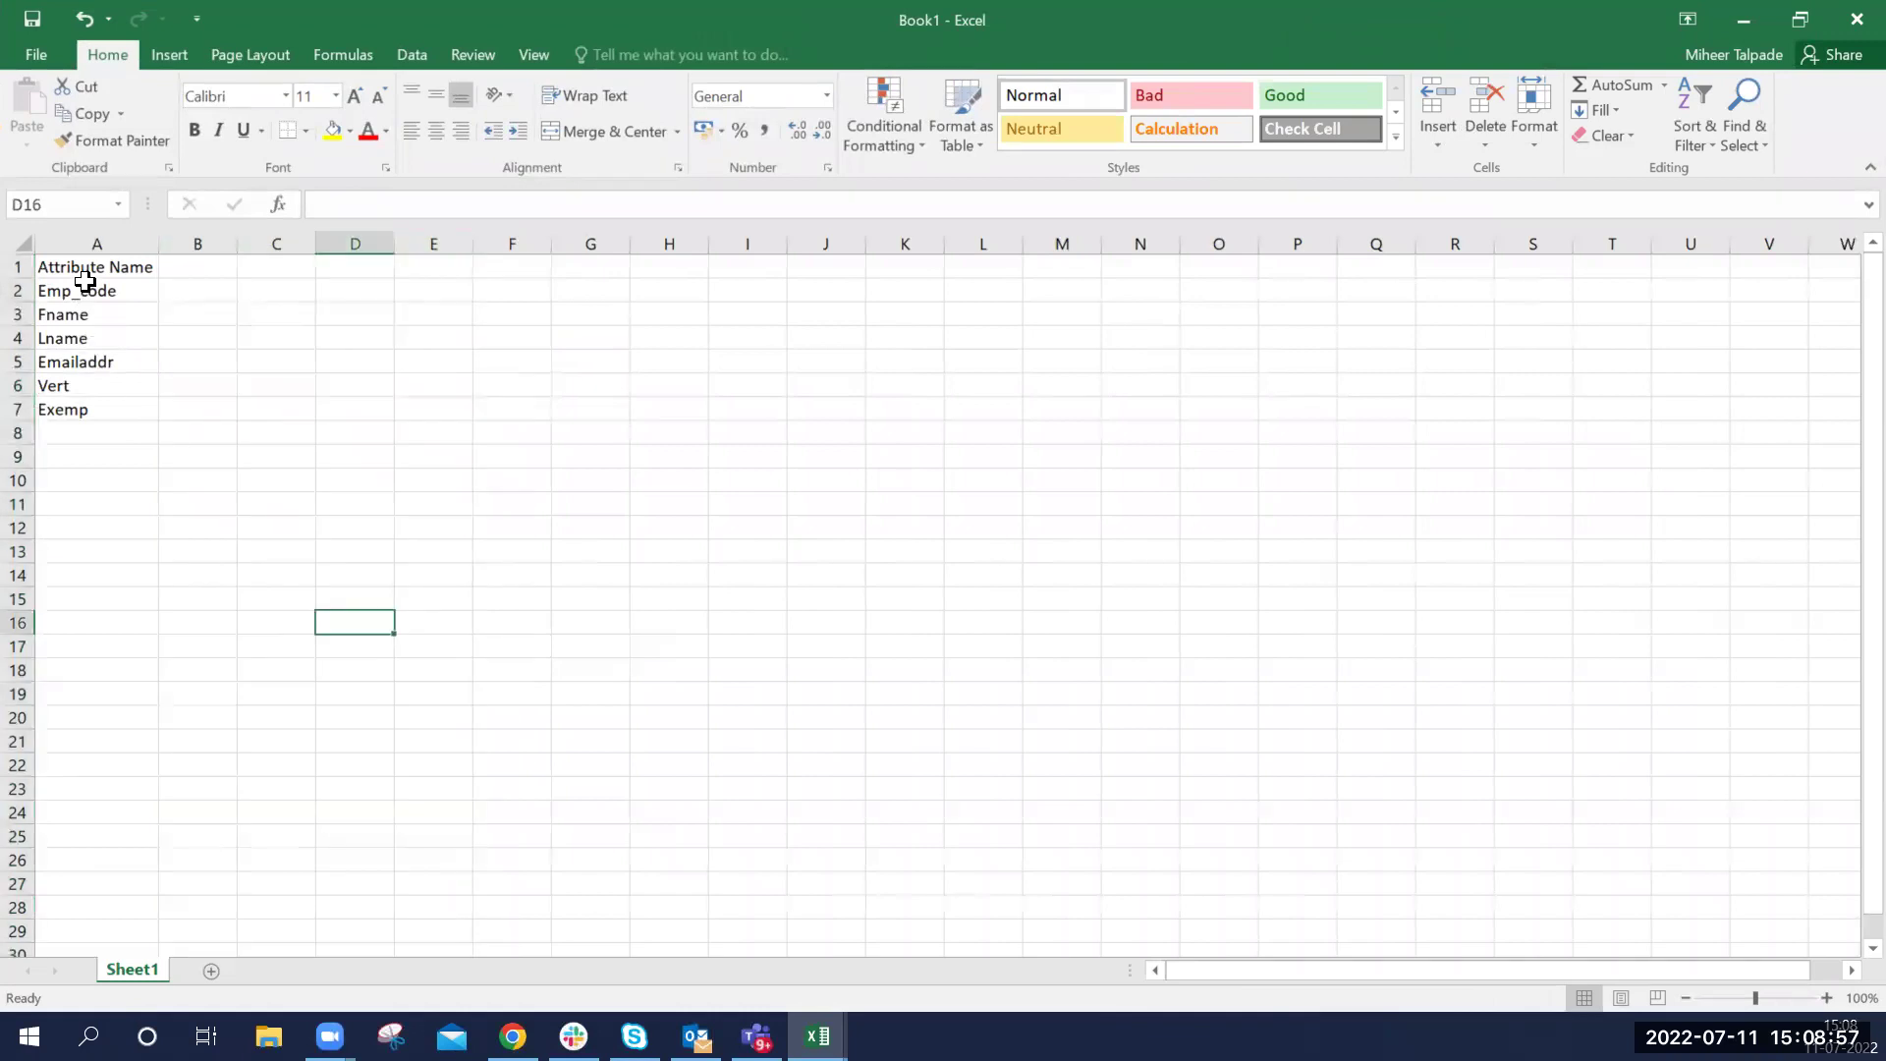
- Copy the attribute names in A1:A7 and paste them transposed across row 9 from A9
drag(75, 285, 86, 408)
click(245, 476)
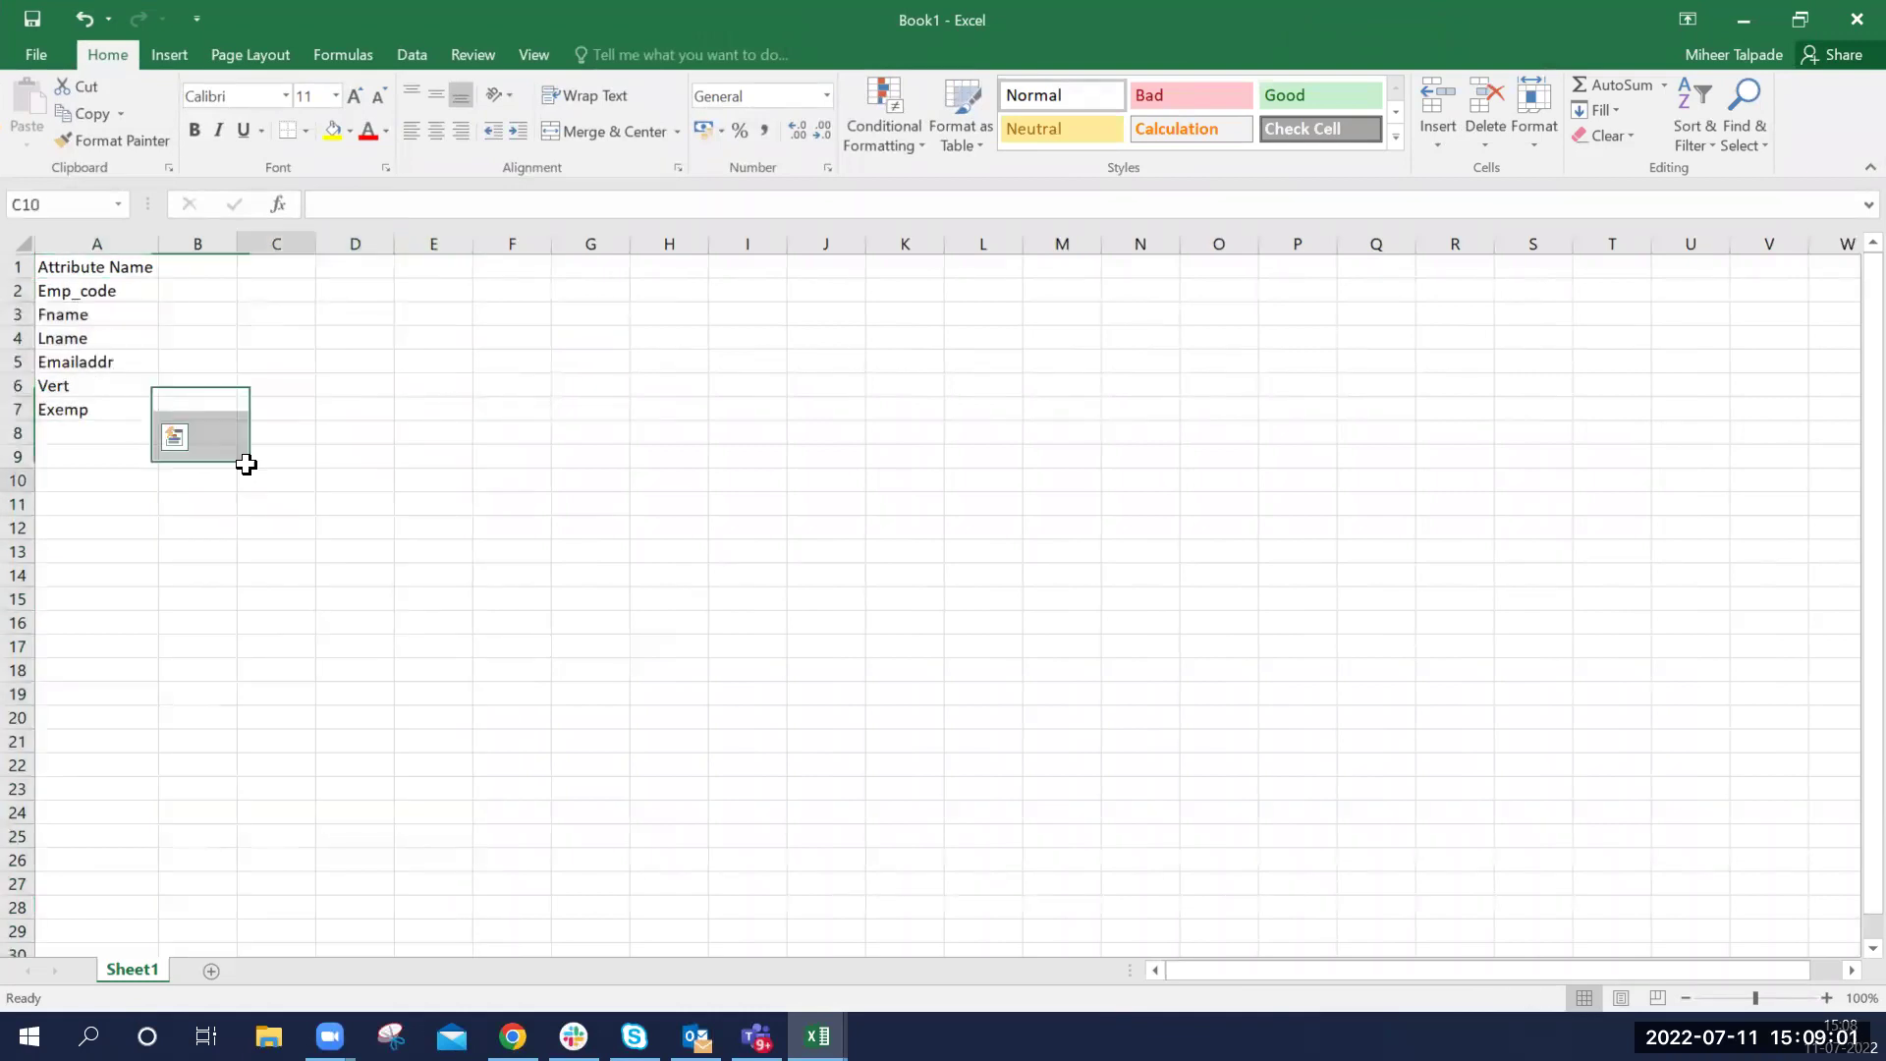
drag(126, 262, 114, 413)
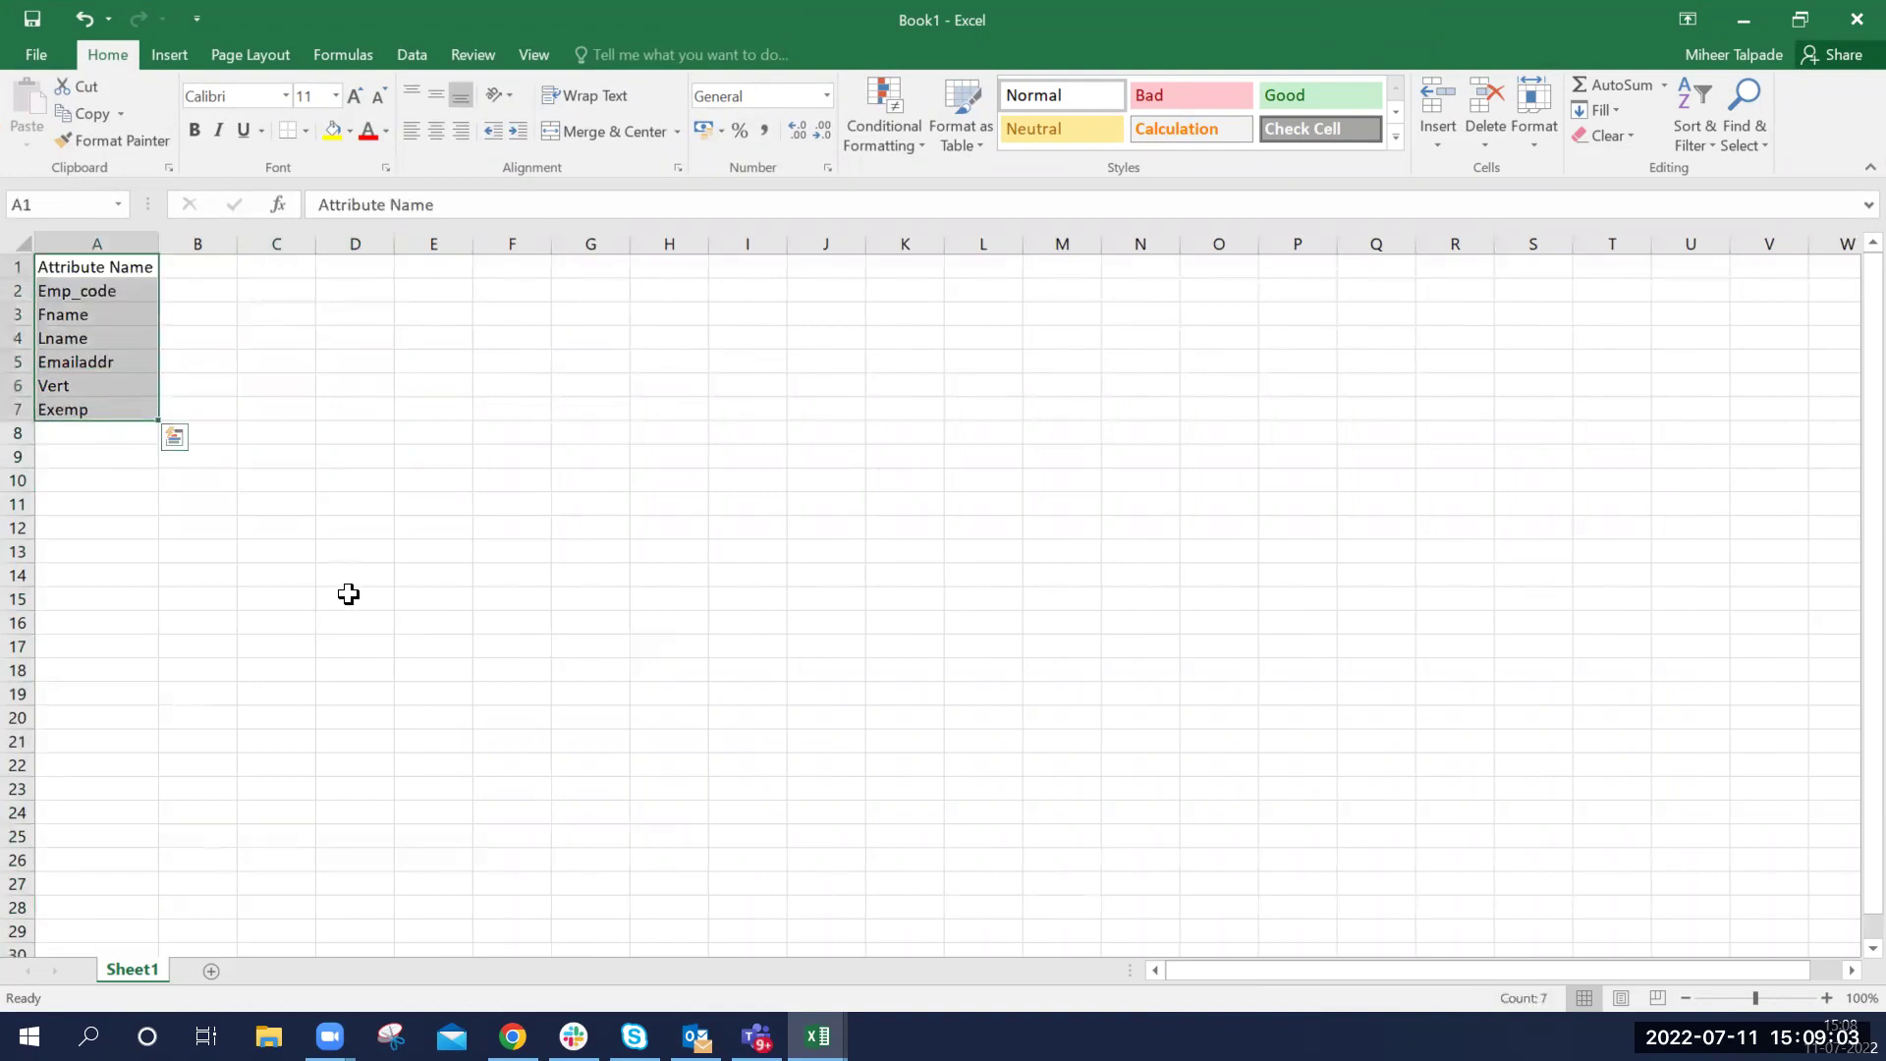
key(ctrl+c)
click(28, 145)
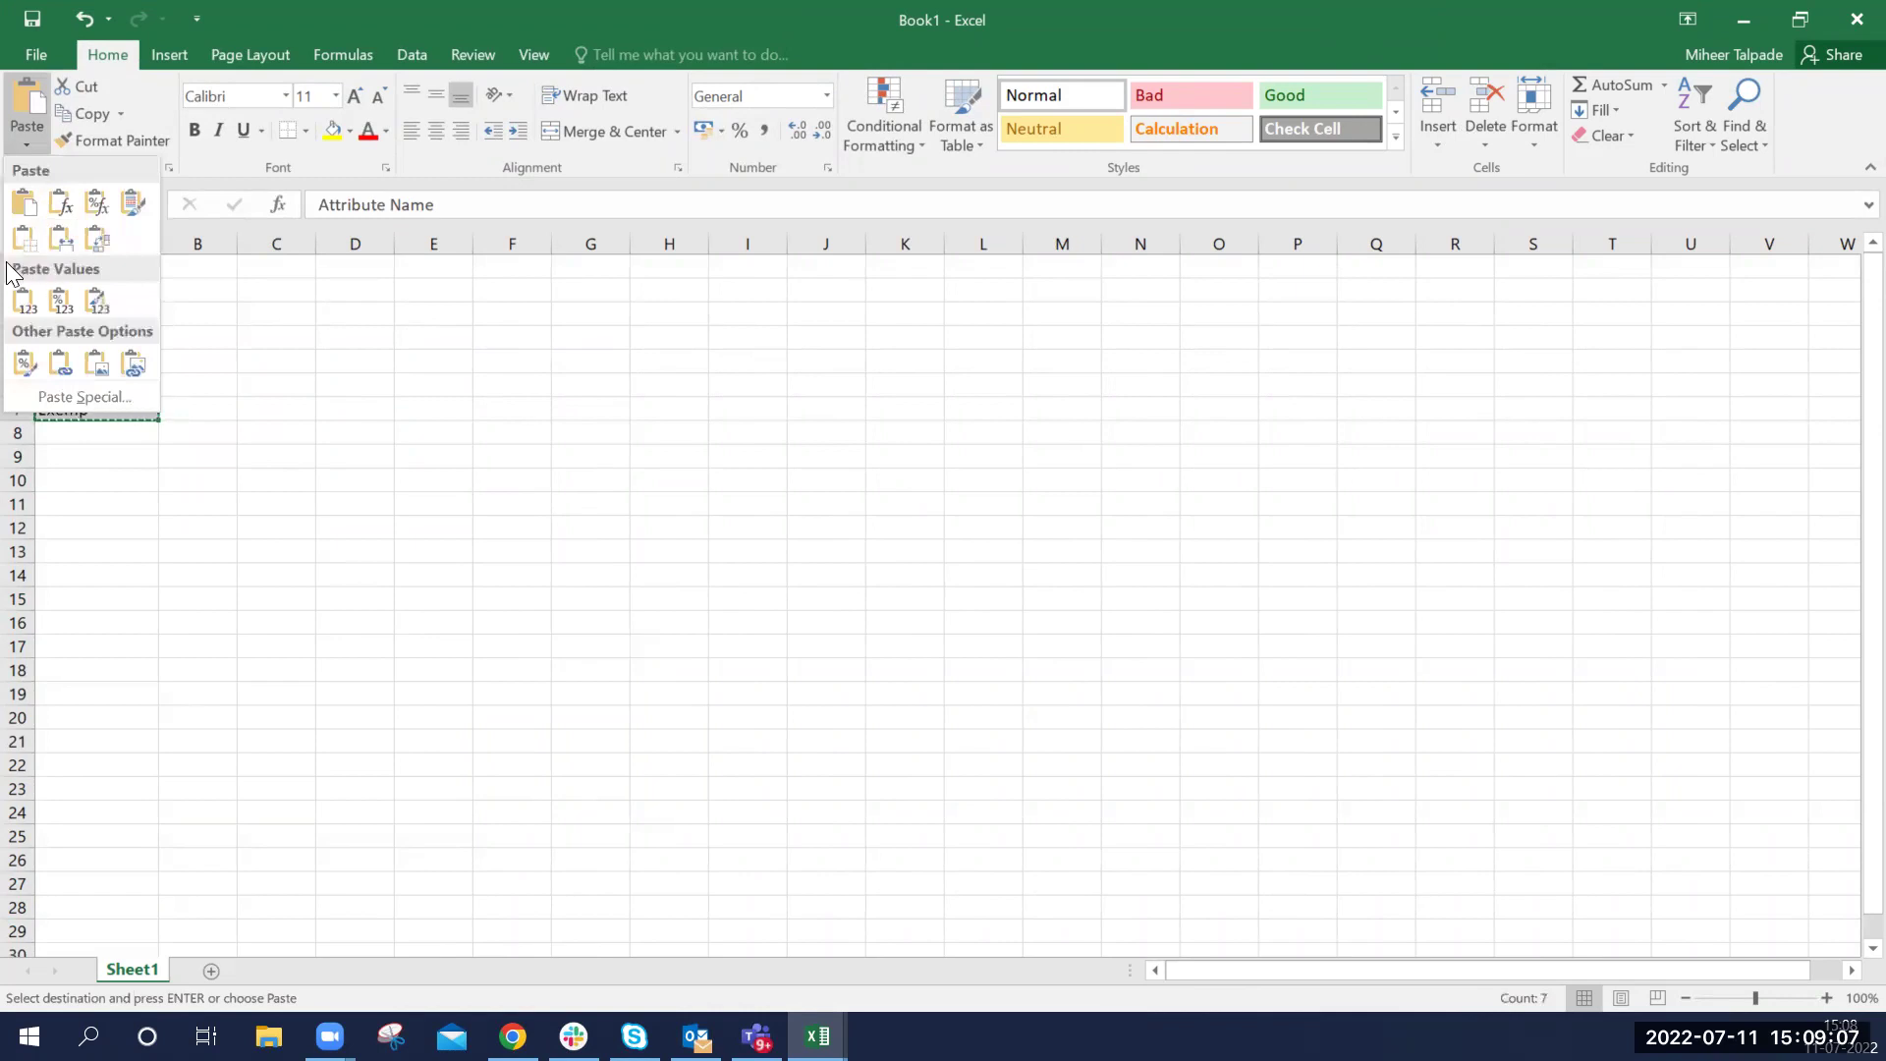
click(97, 237)
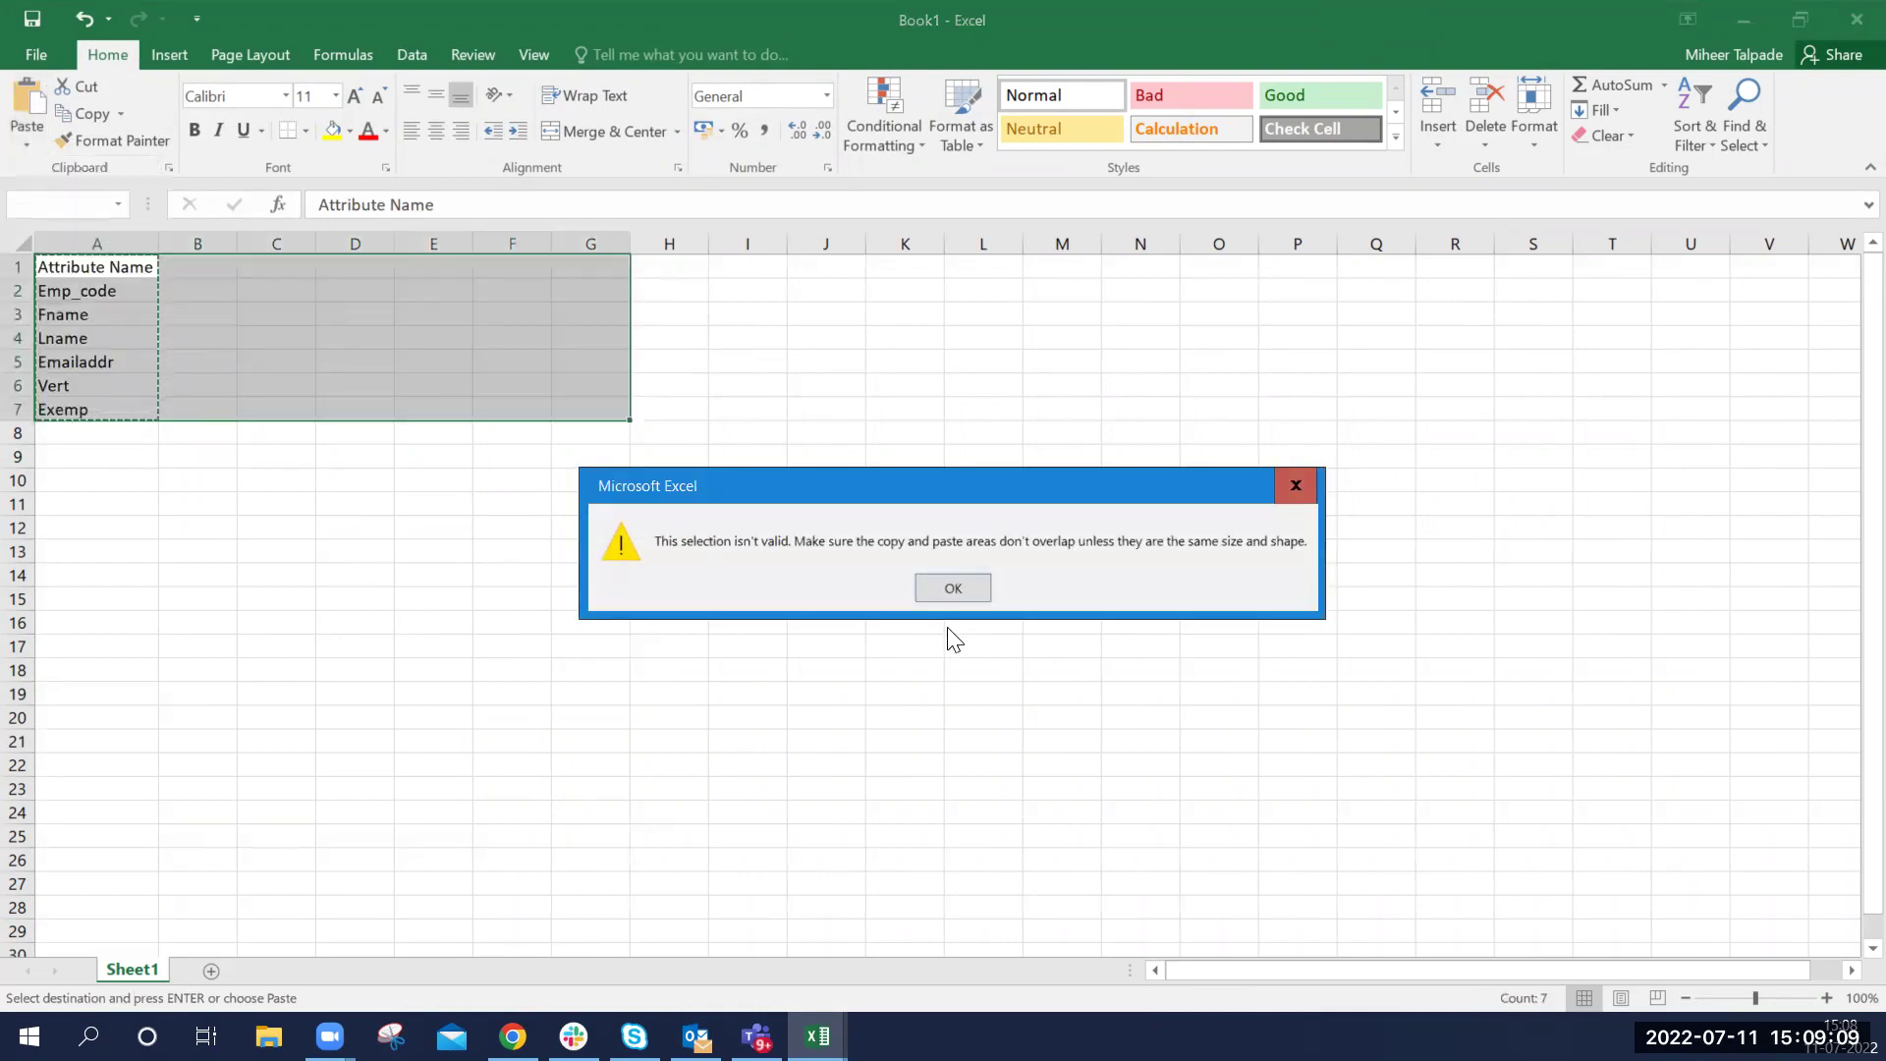
click(944, 589)
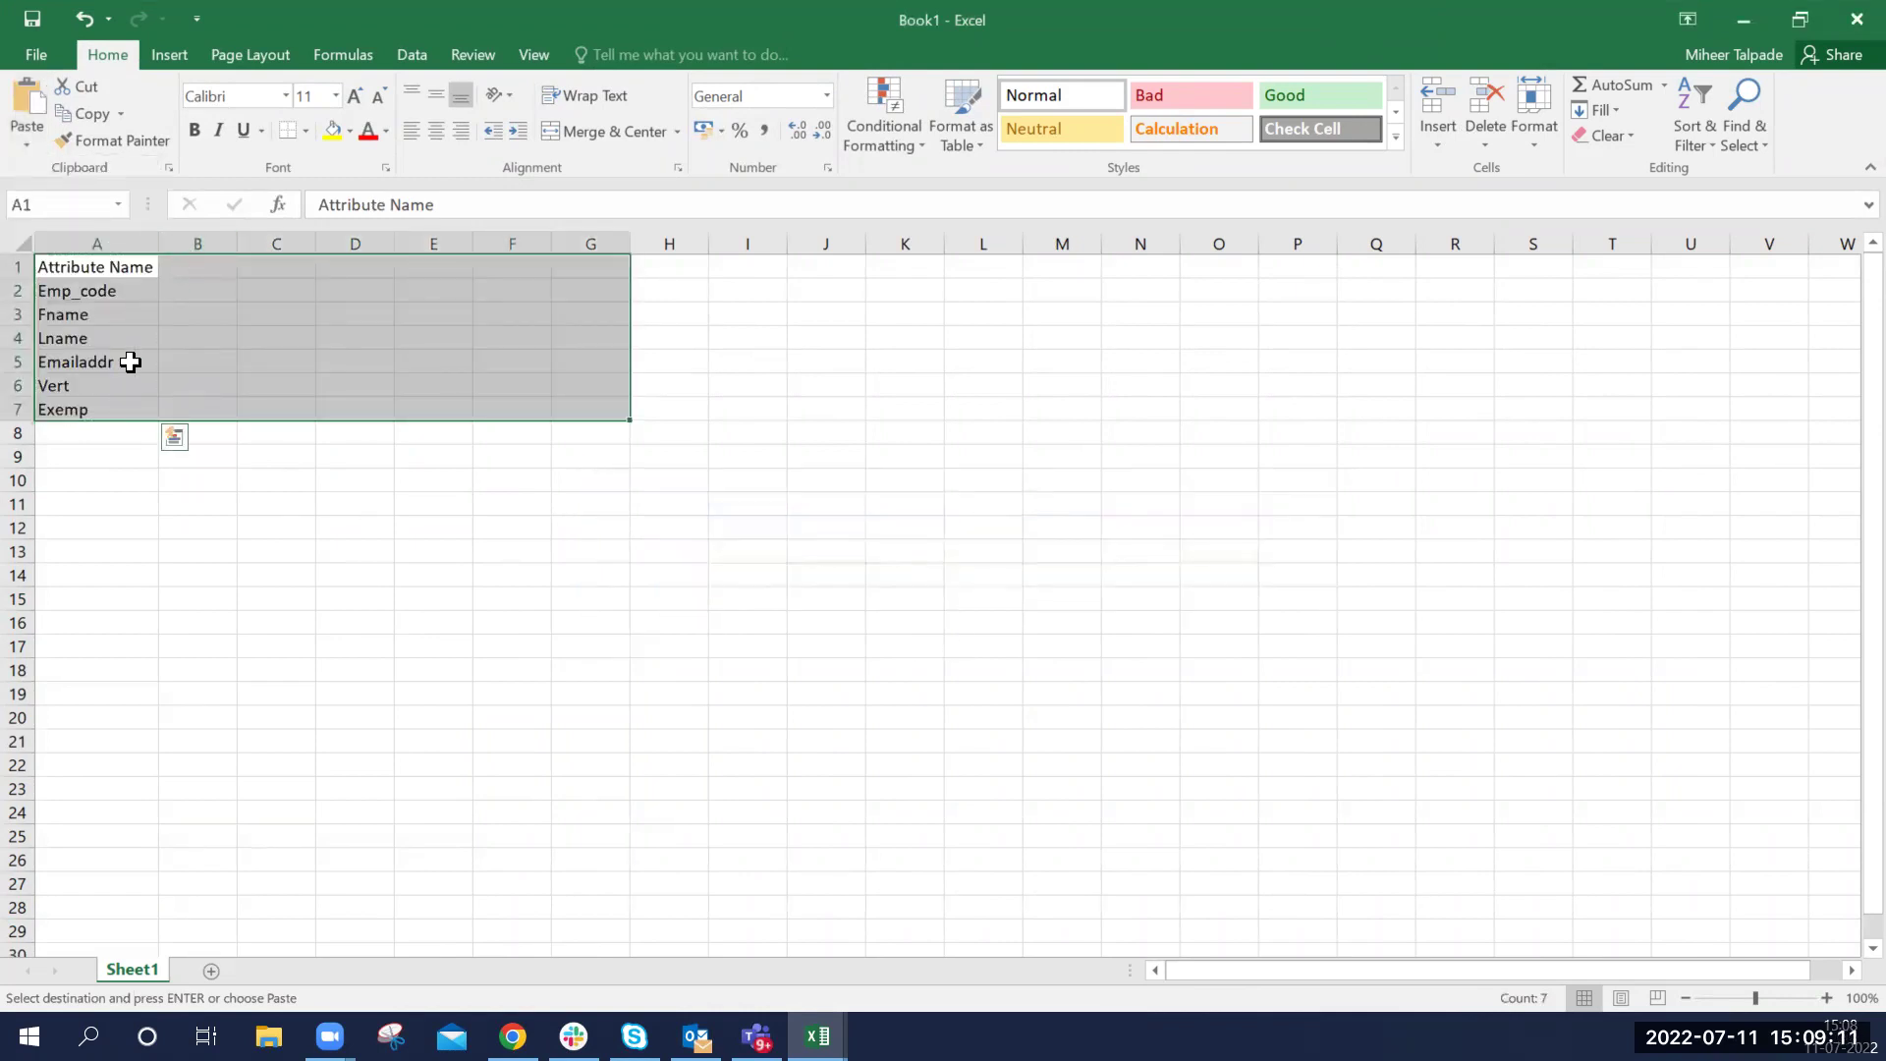
click(95, 458)
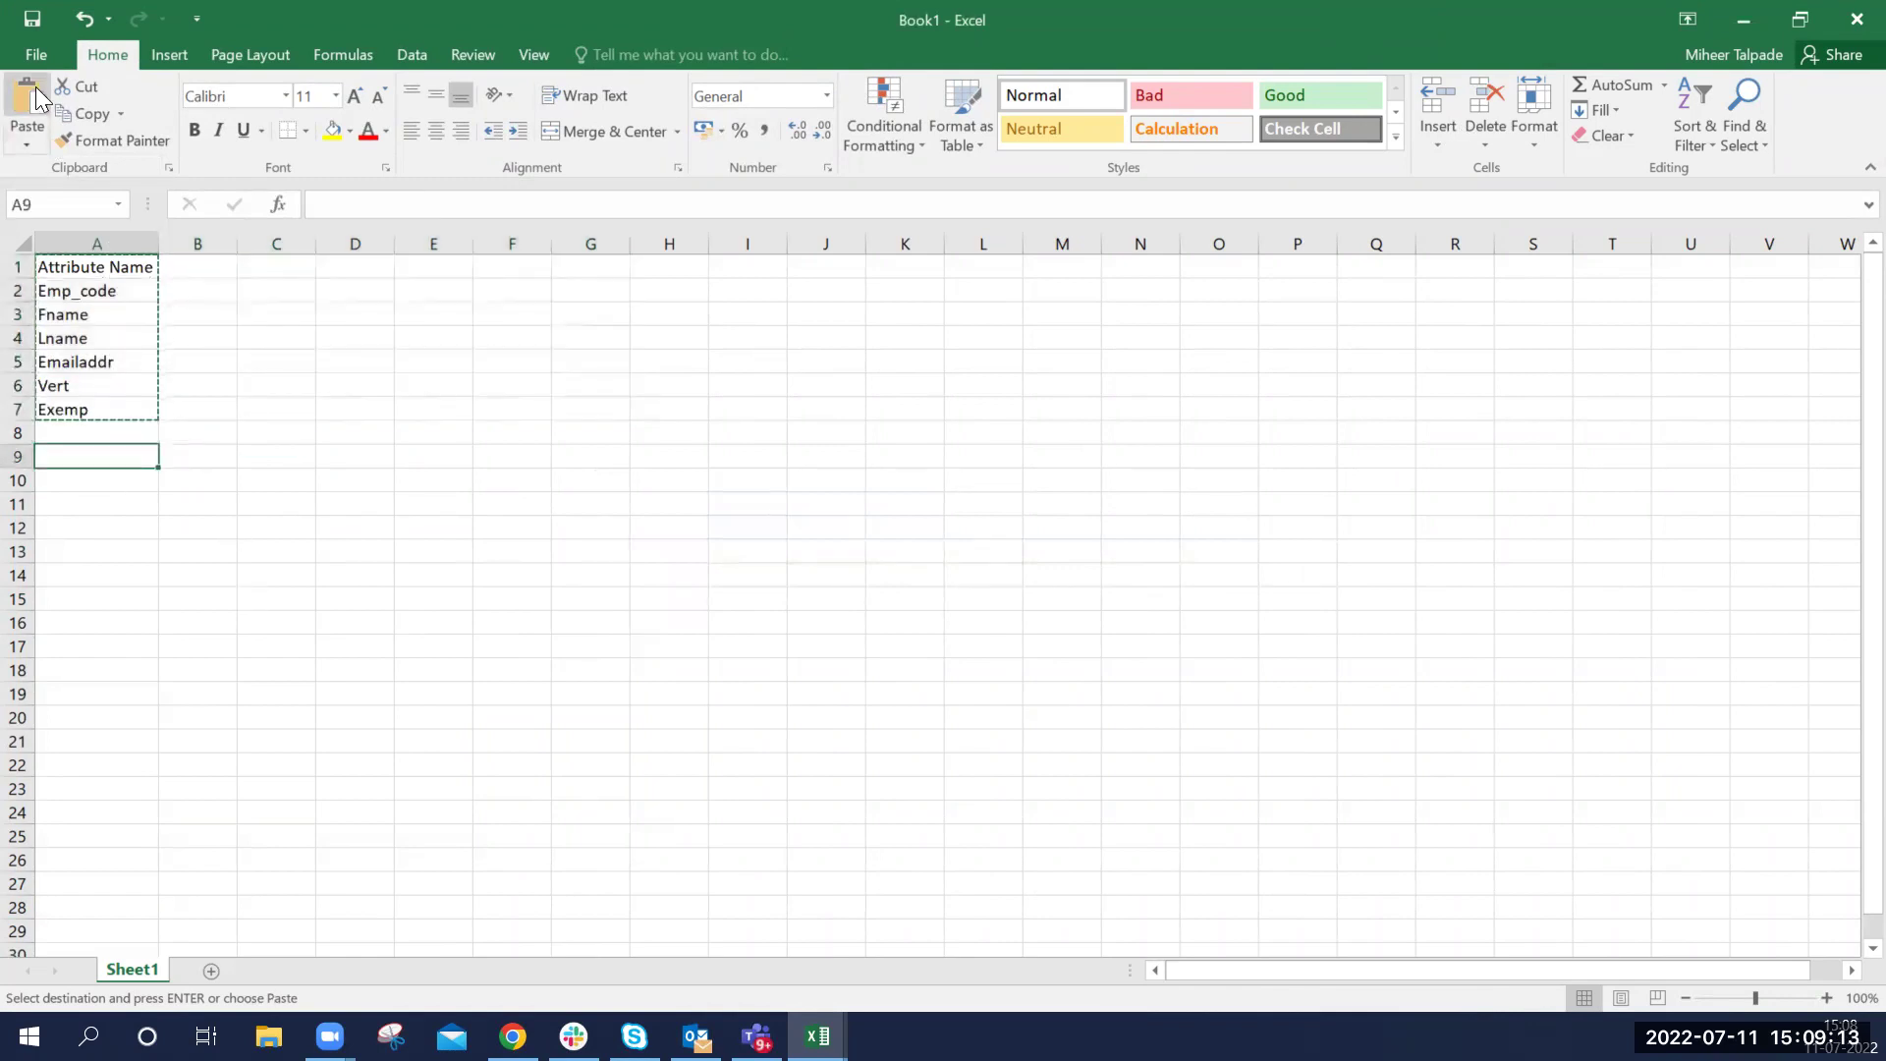
click(27, 144)
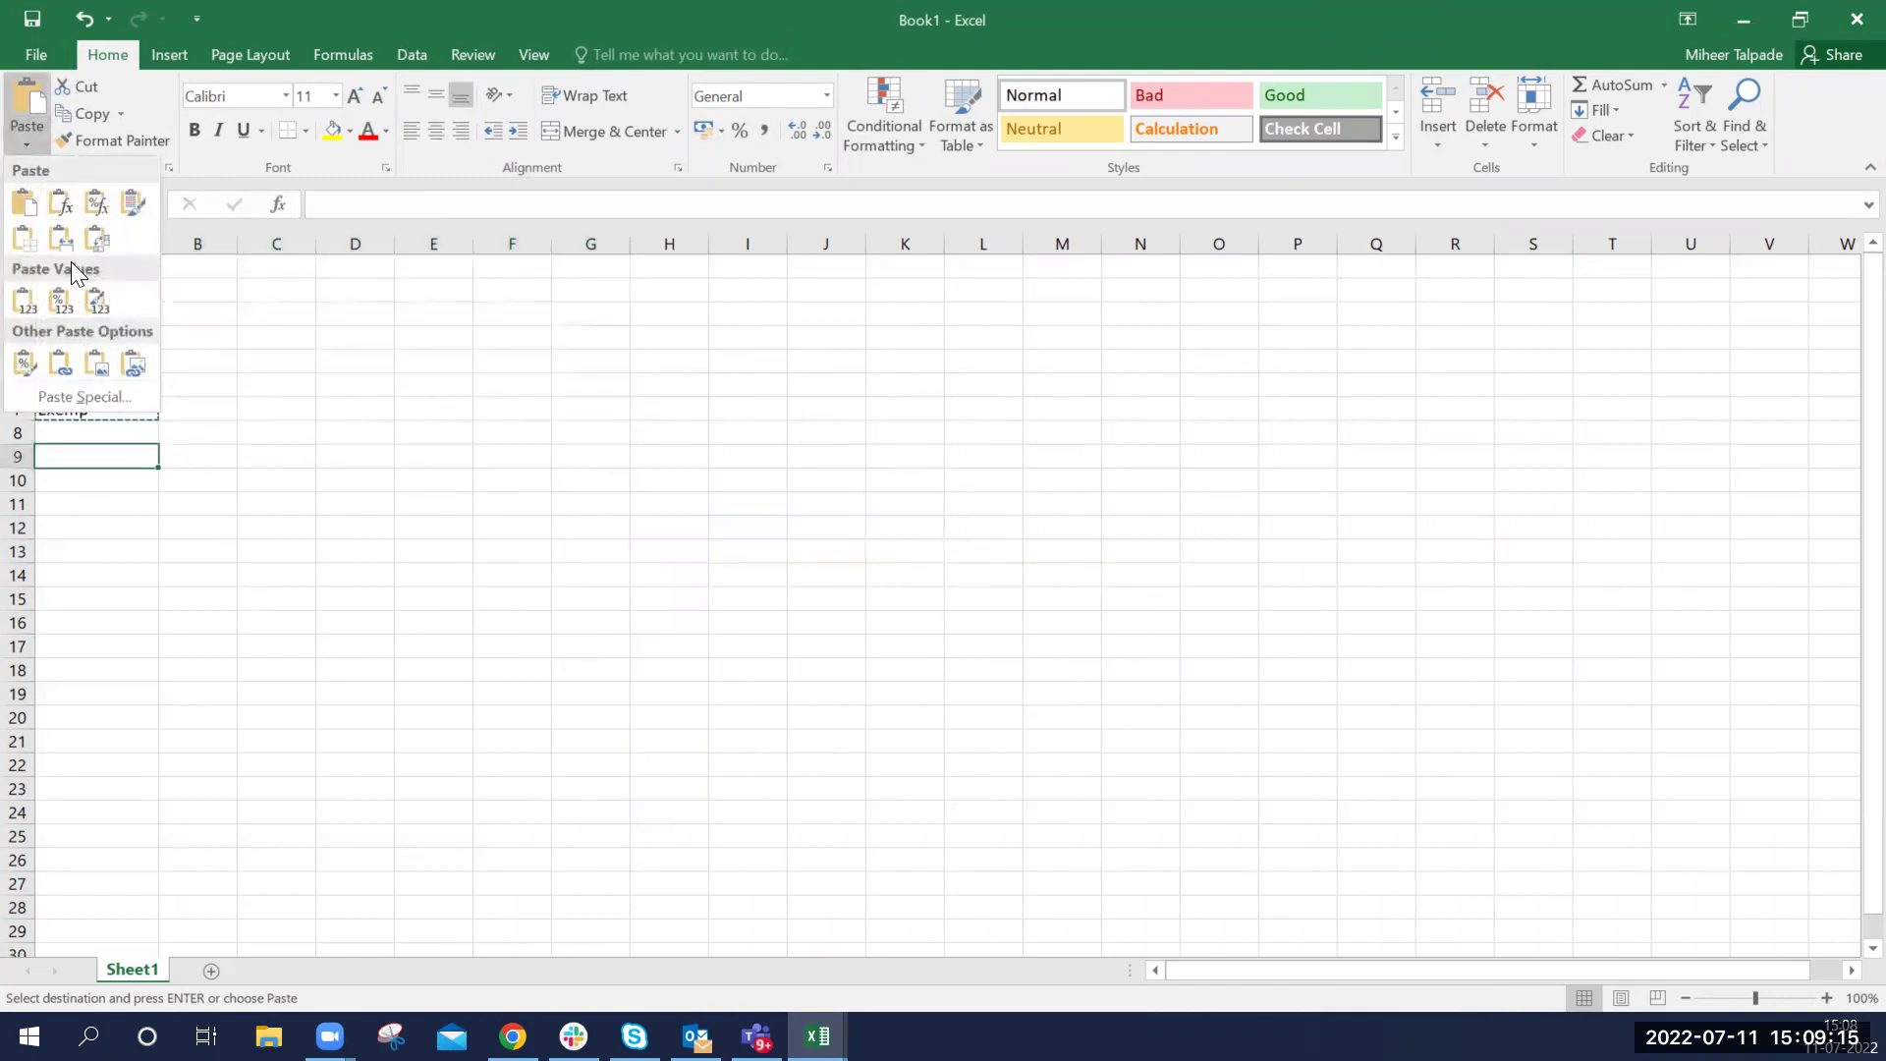
click(96, 239)
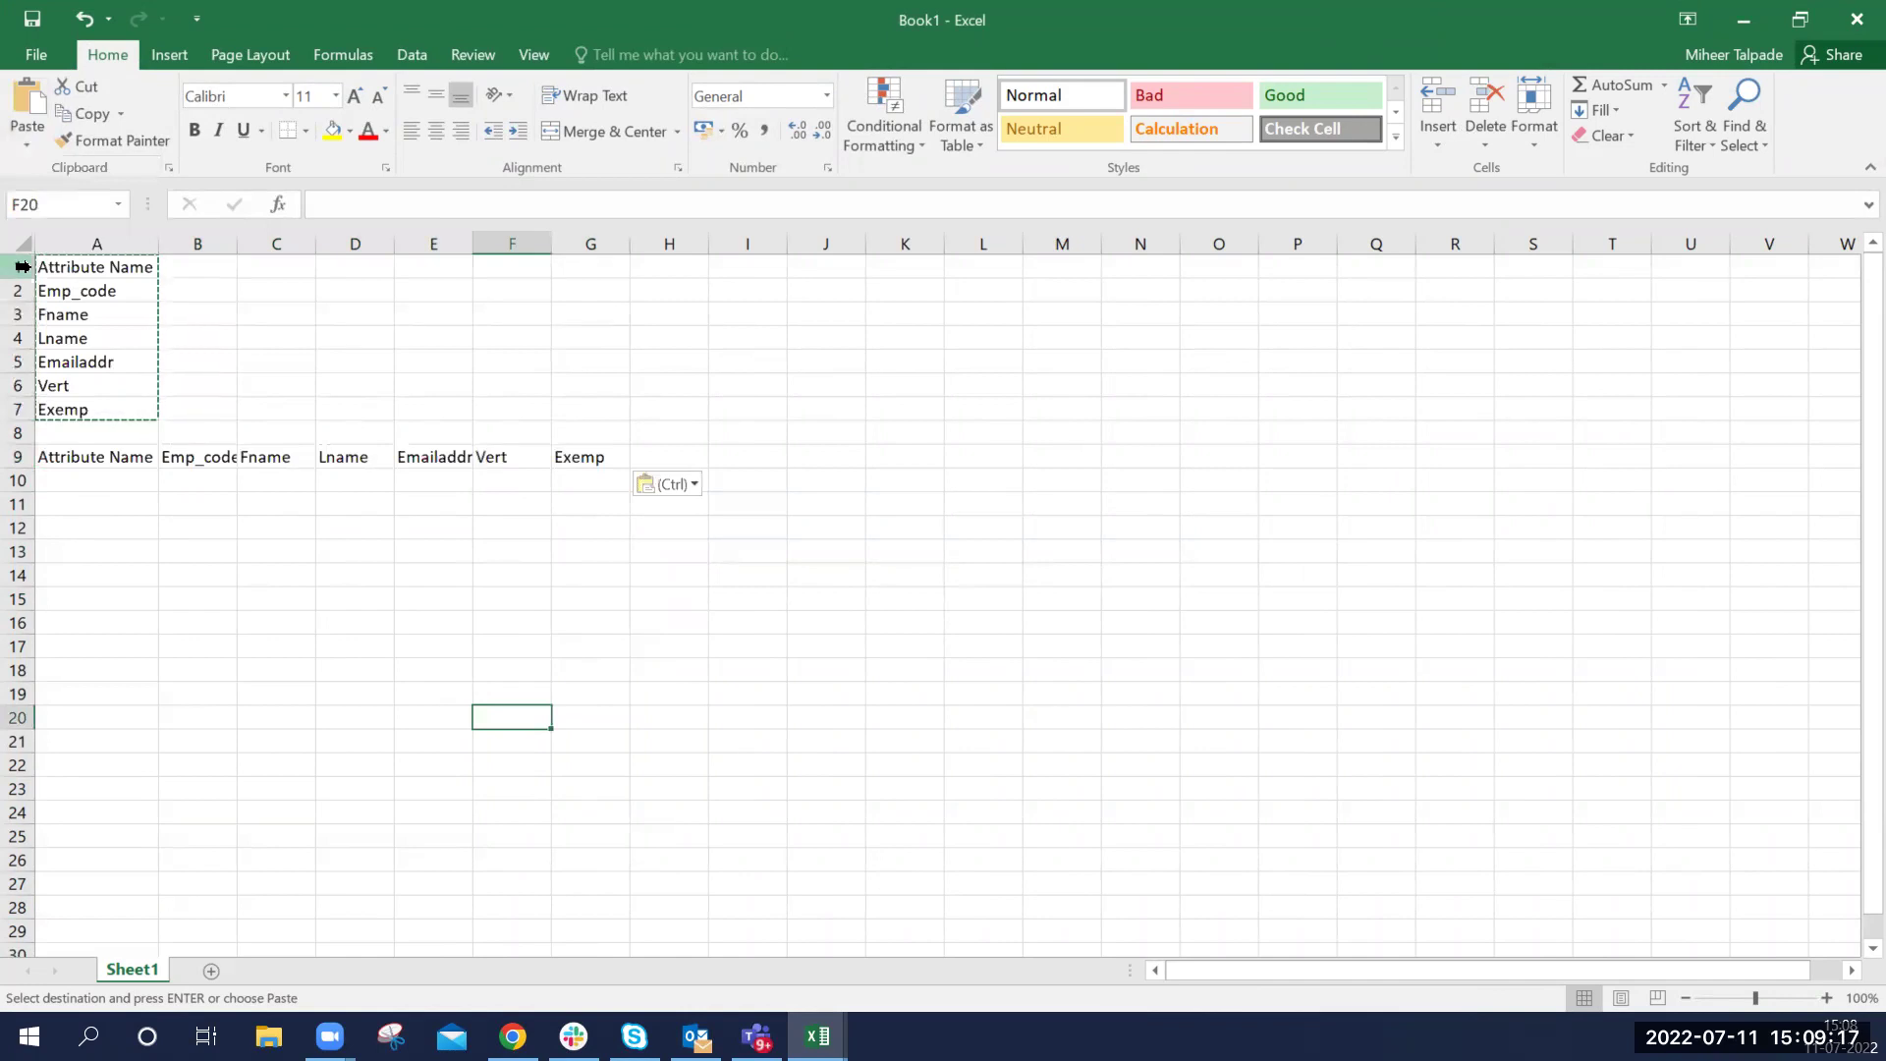
- Delete rows 1–8 and the Attribute Name column A, leaving the headers in row 1
drag(18, 266, 20, 433)
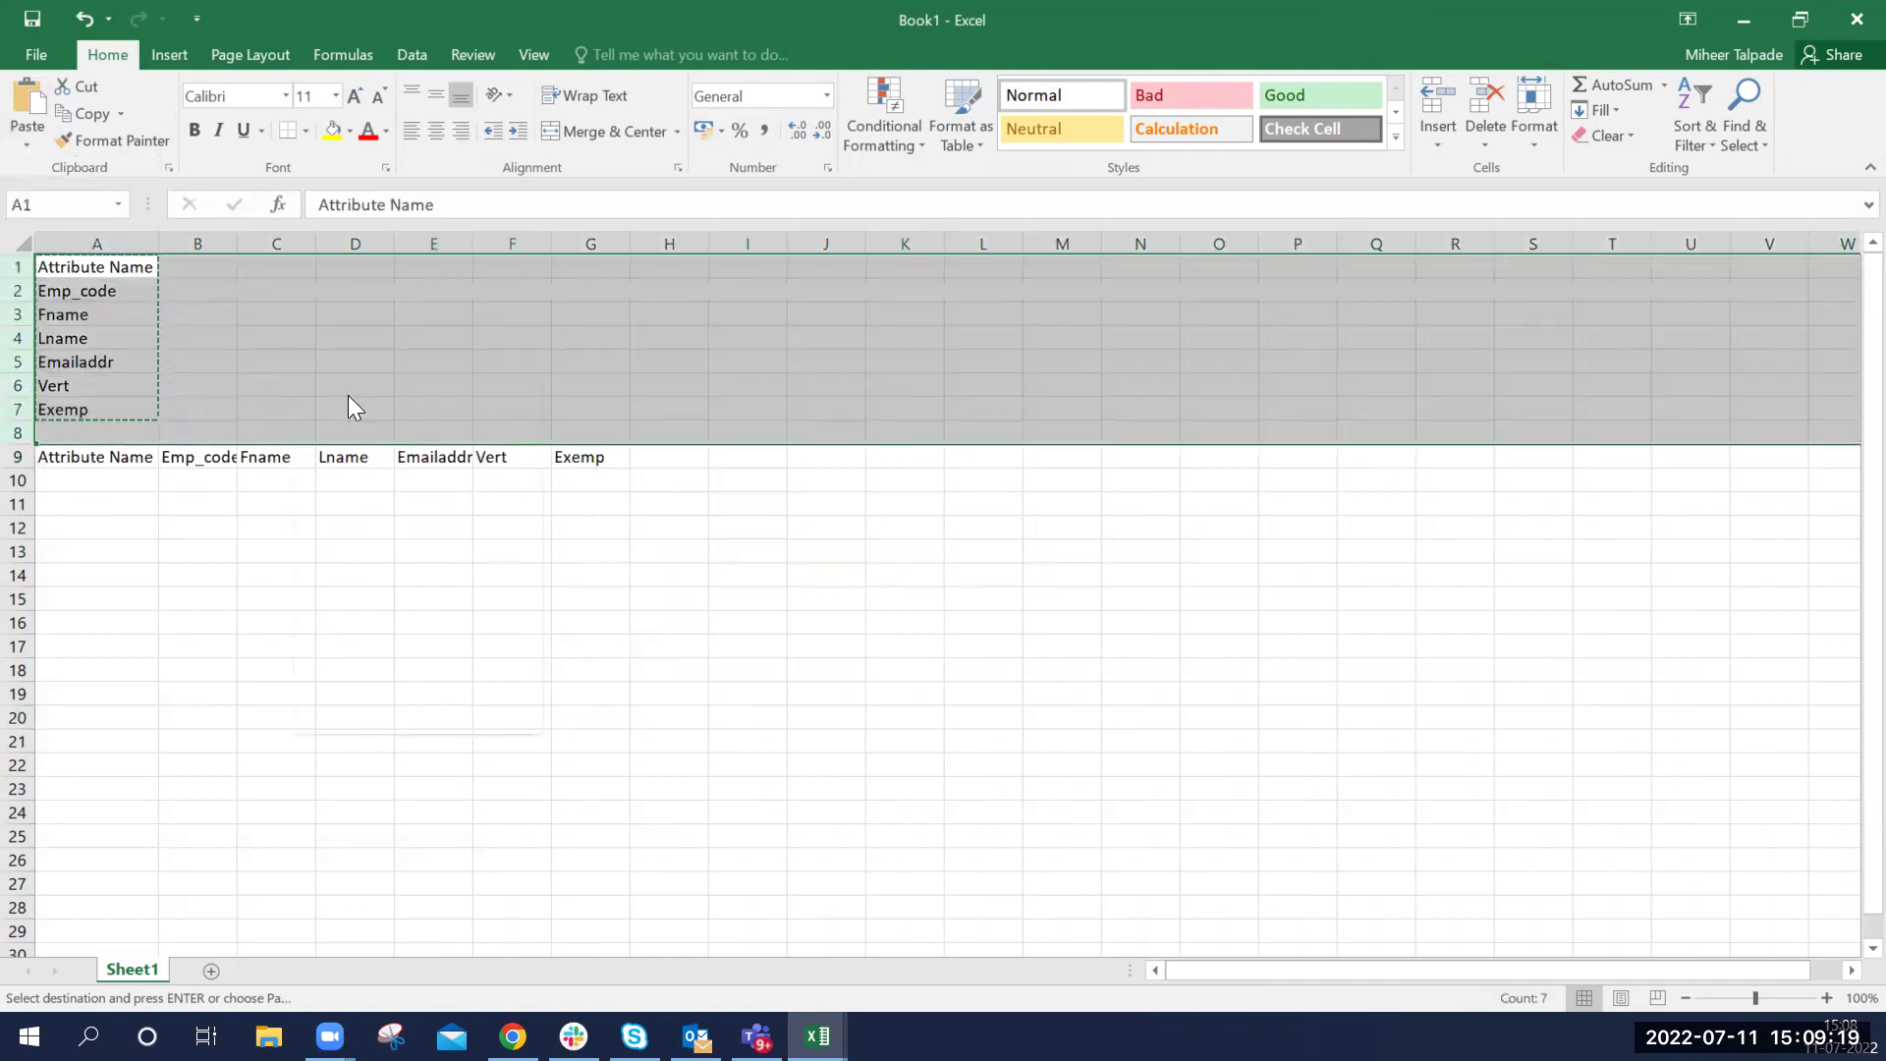
right_click(297, 372)
click(515, 621)
click(515, 621)
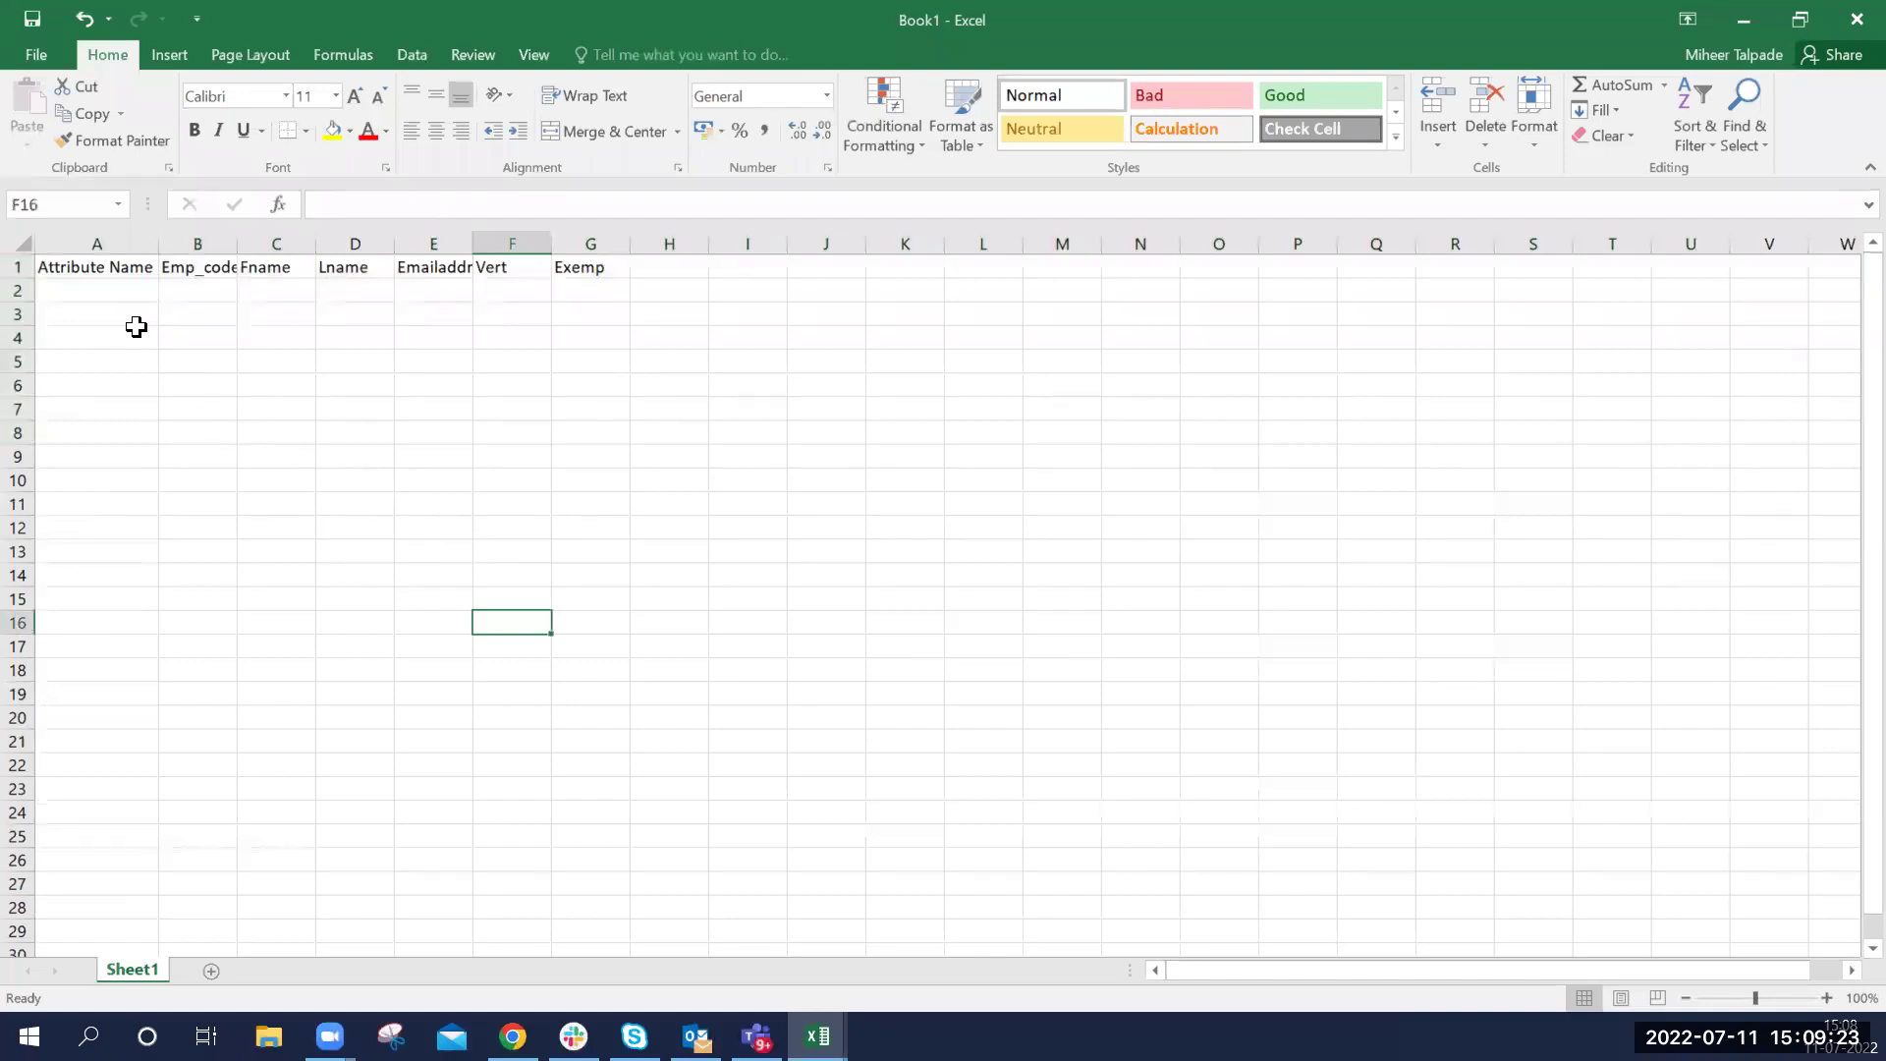
click(111, 242)
right_click(106, 407)
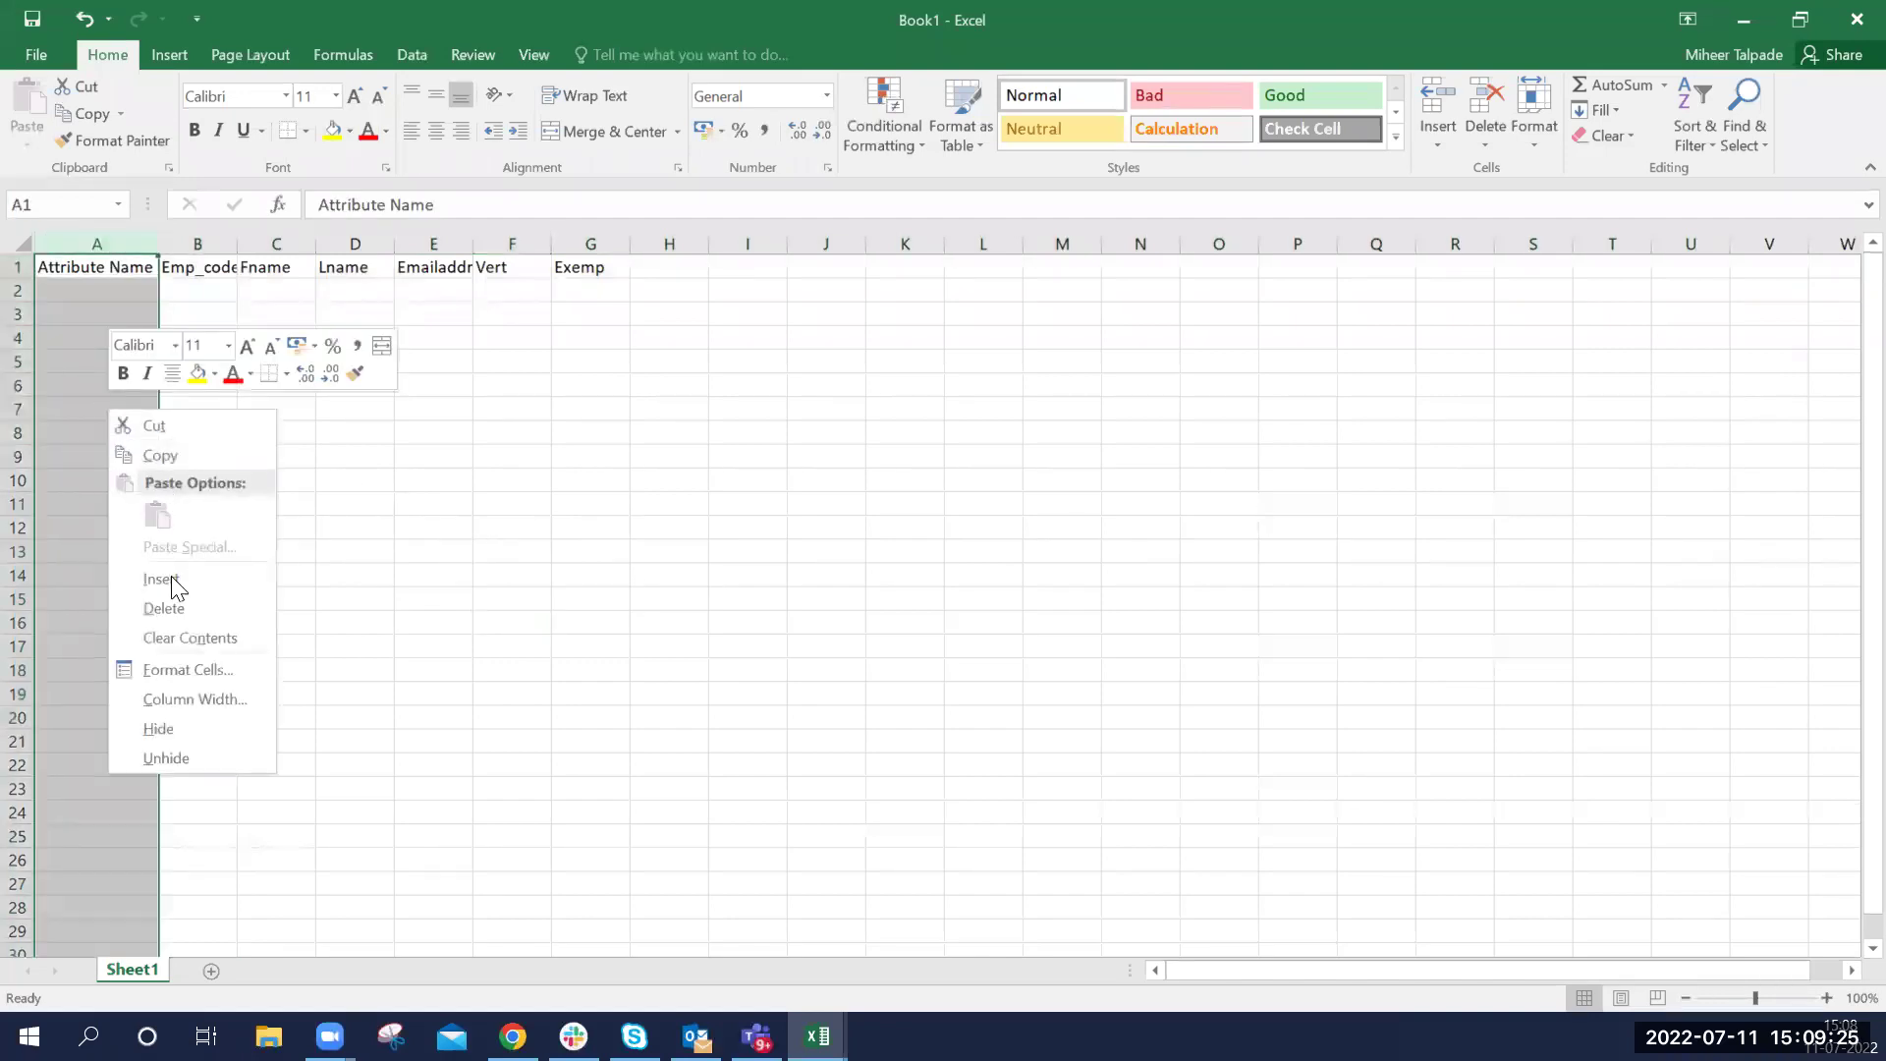
click(175, 609)
click(312, 551)
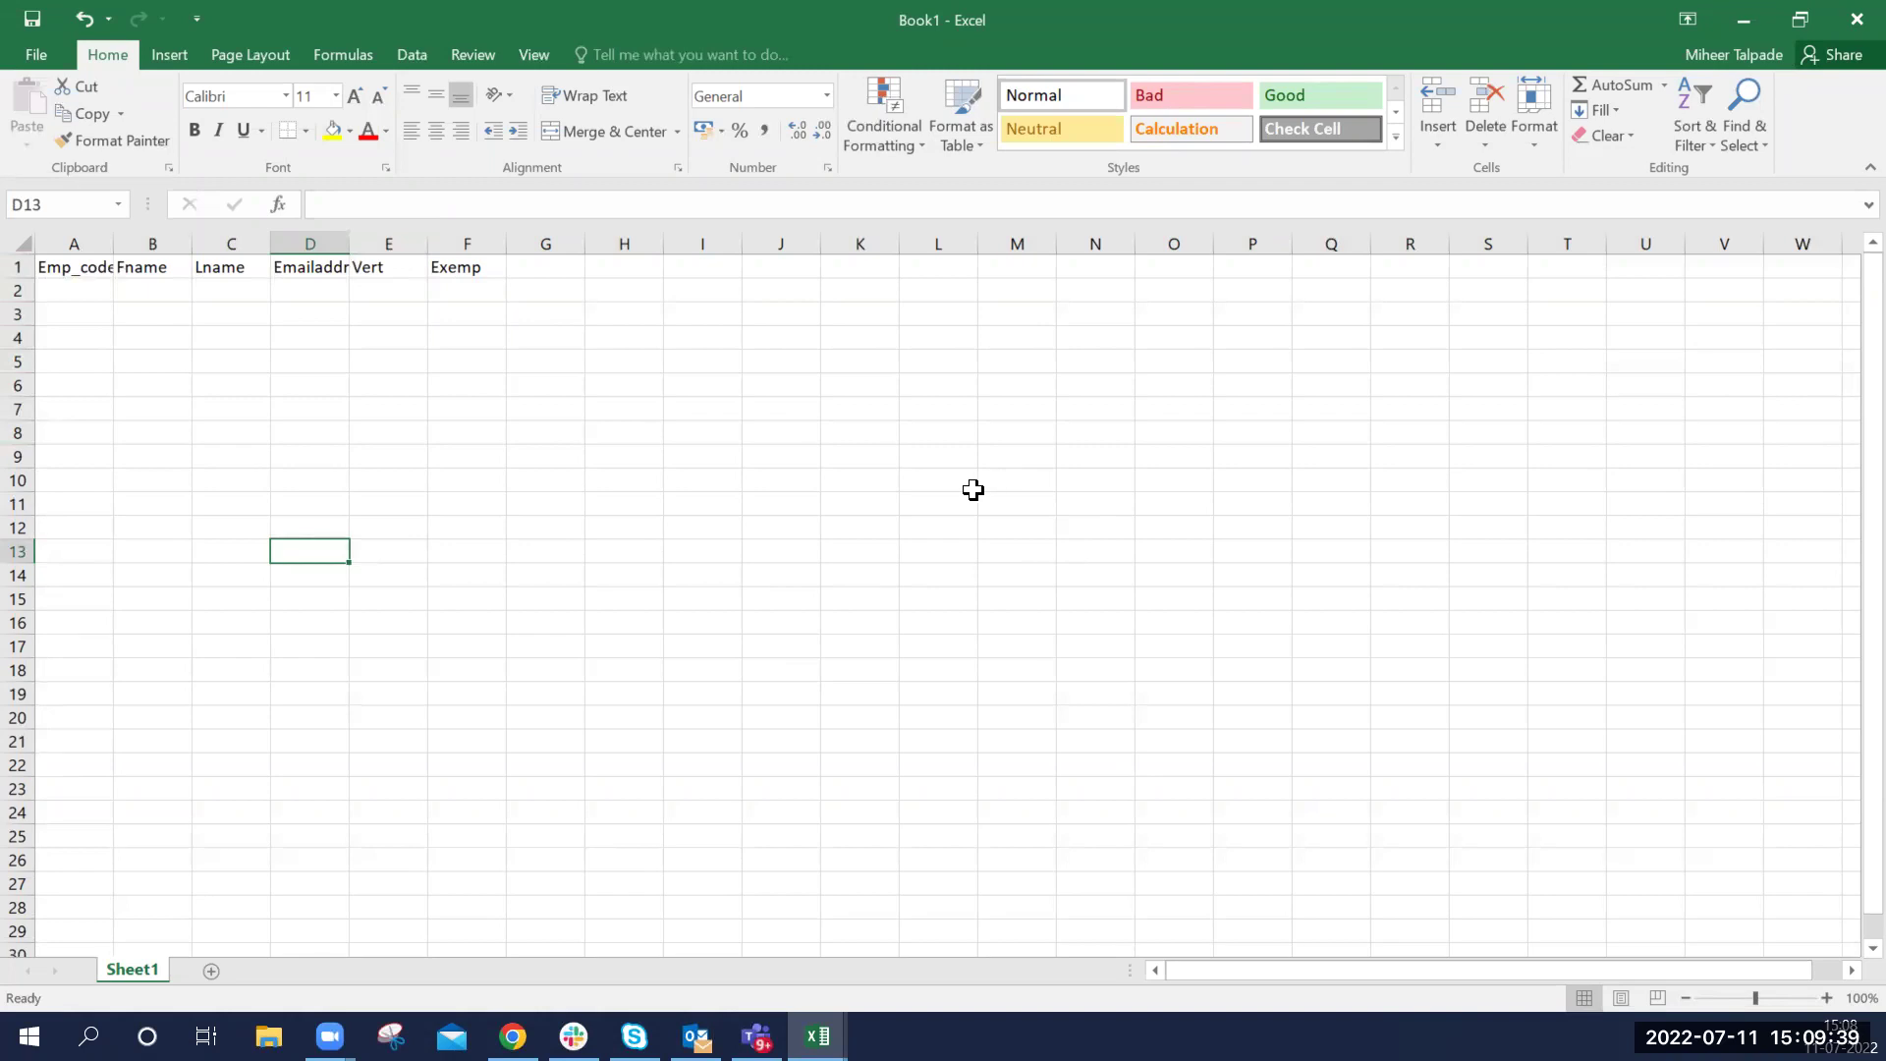
- Switch between the July_DE1 records page and Excel with Alt+Tab, ending on Book1
key(alt+Tab)
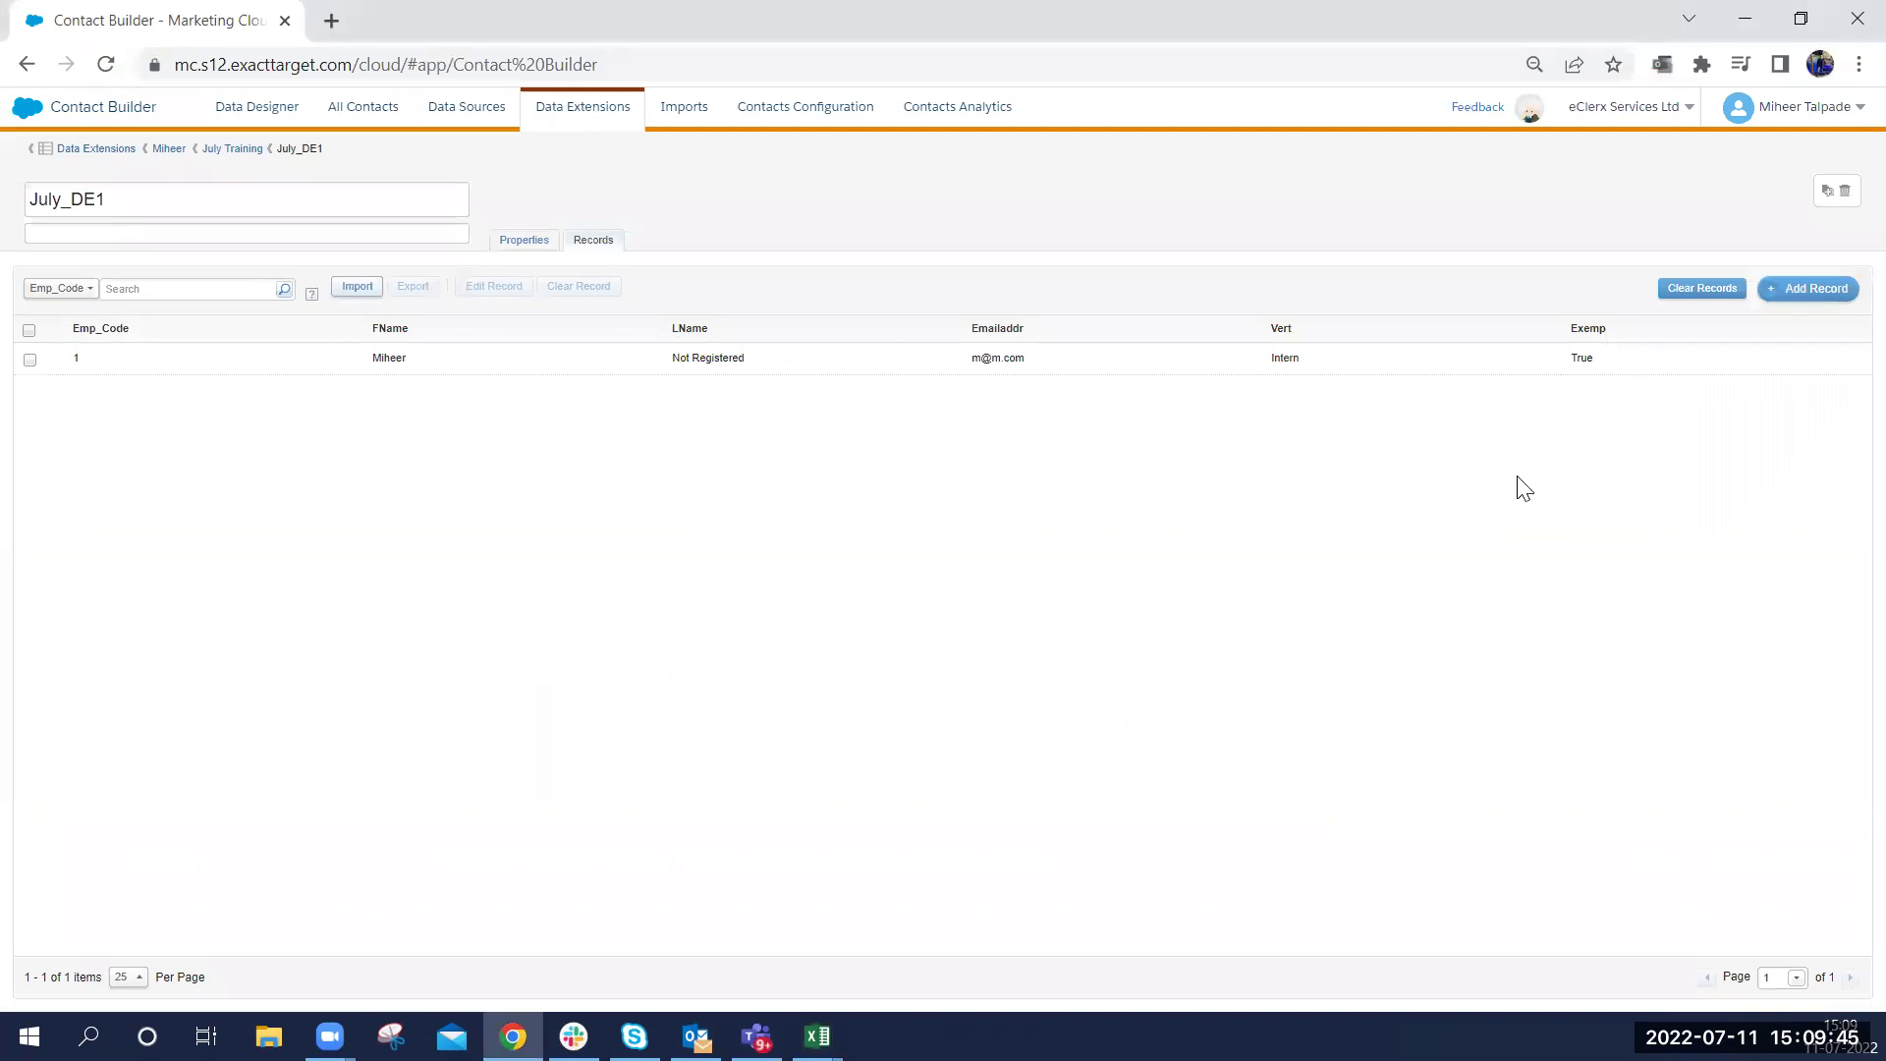
key(alt+Tab)
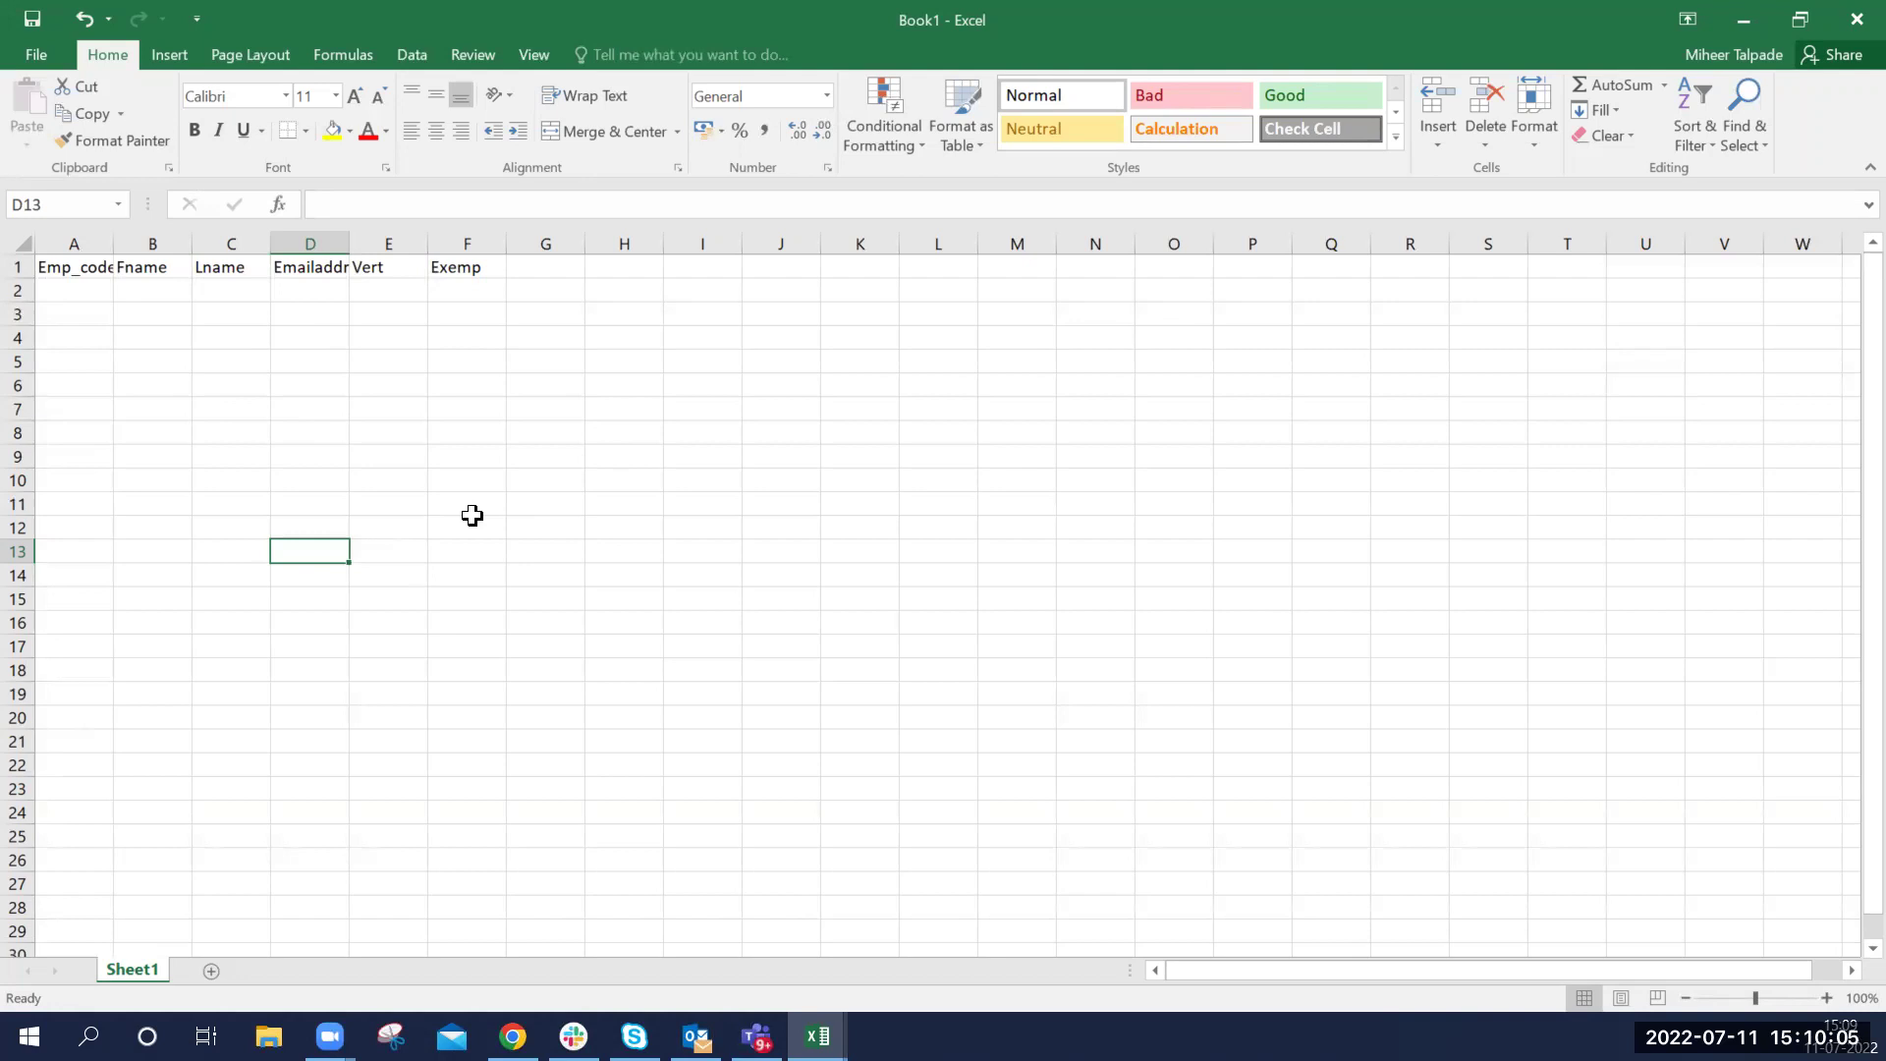
key(alt+Tab)
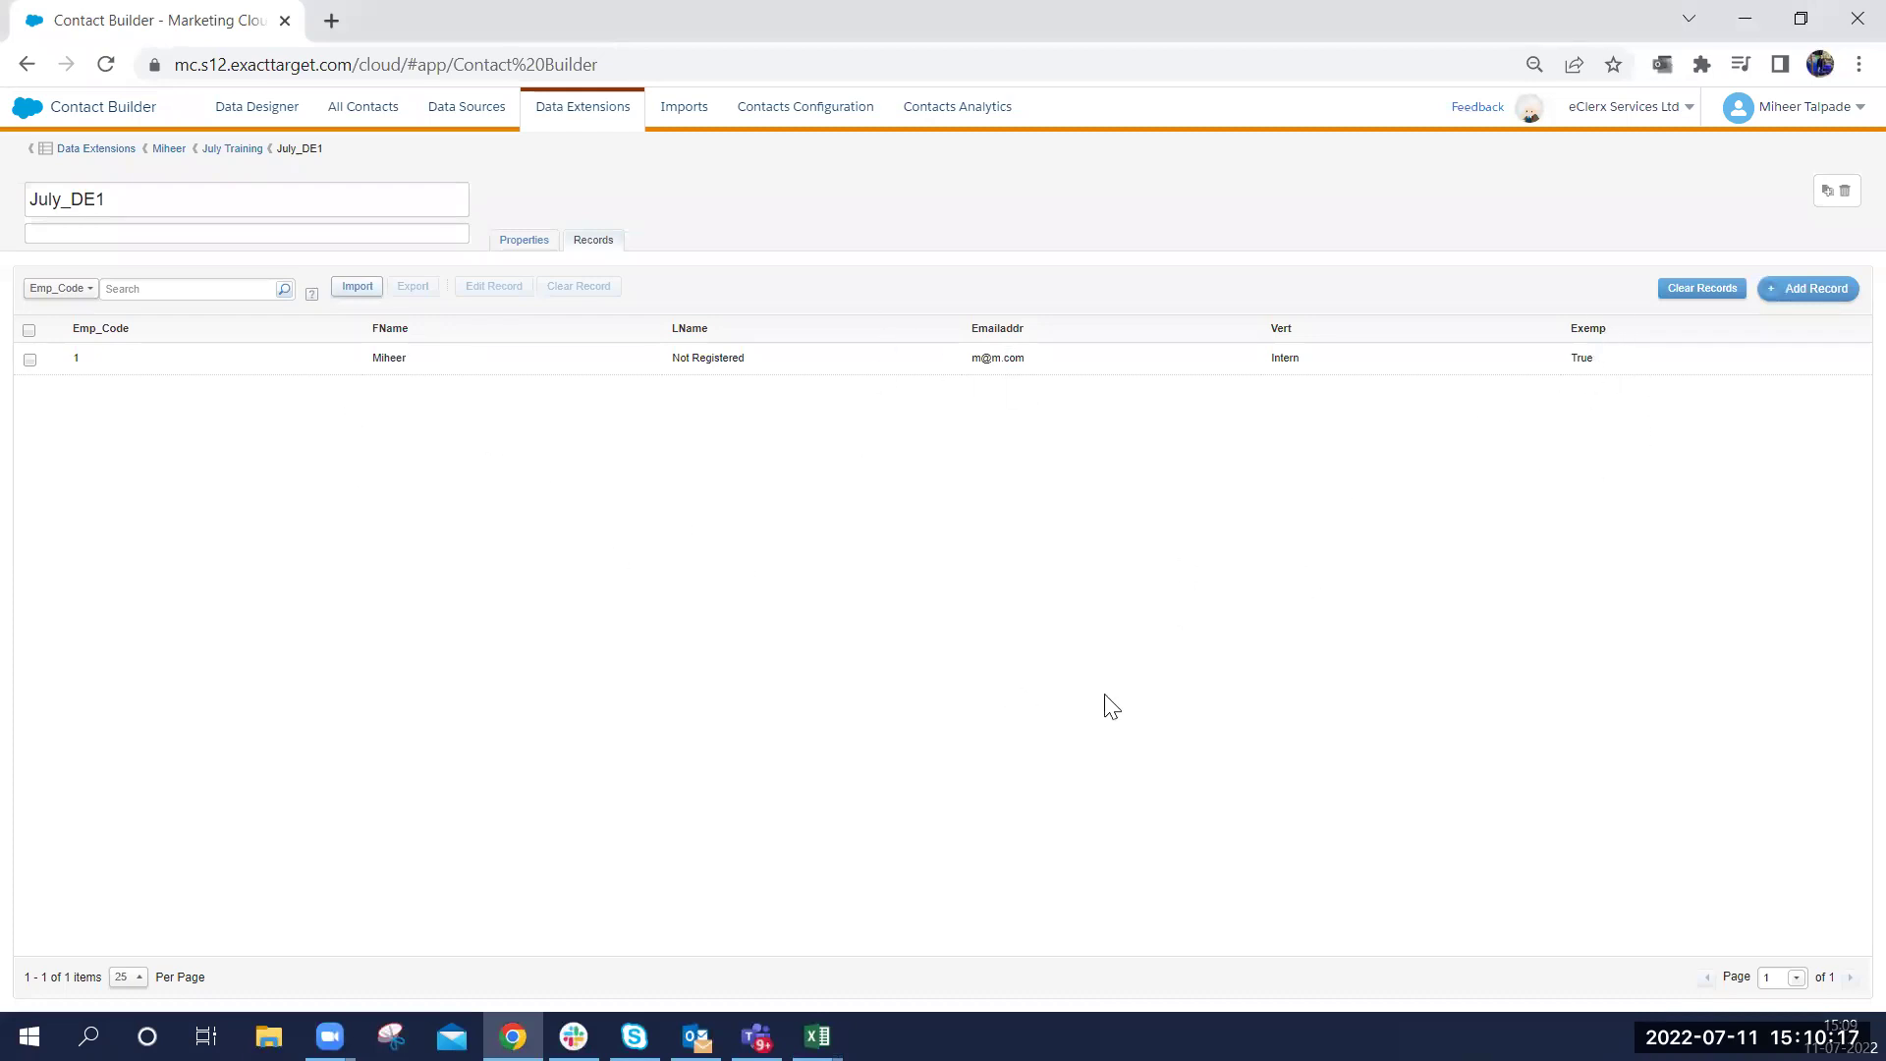
key(alt+Tab)
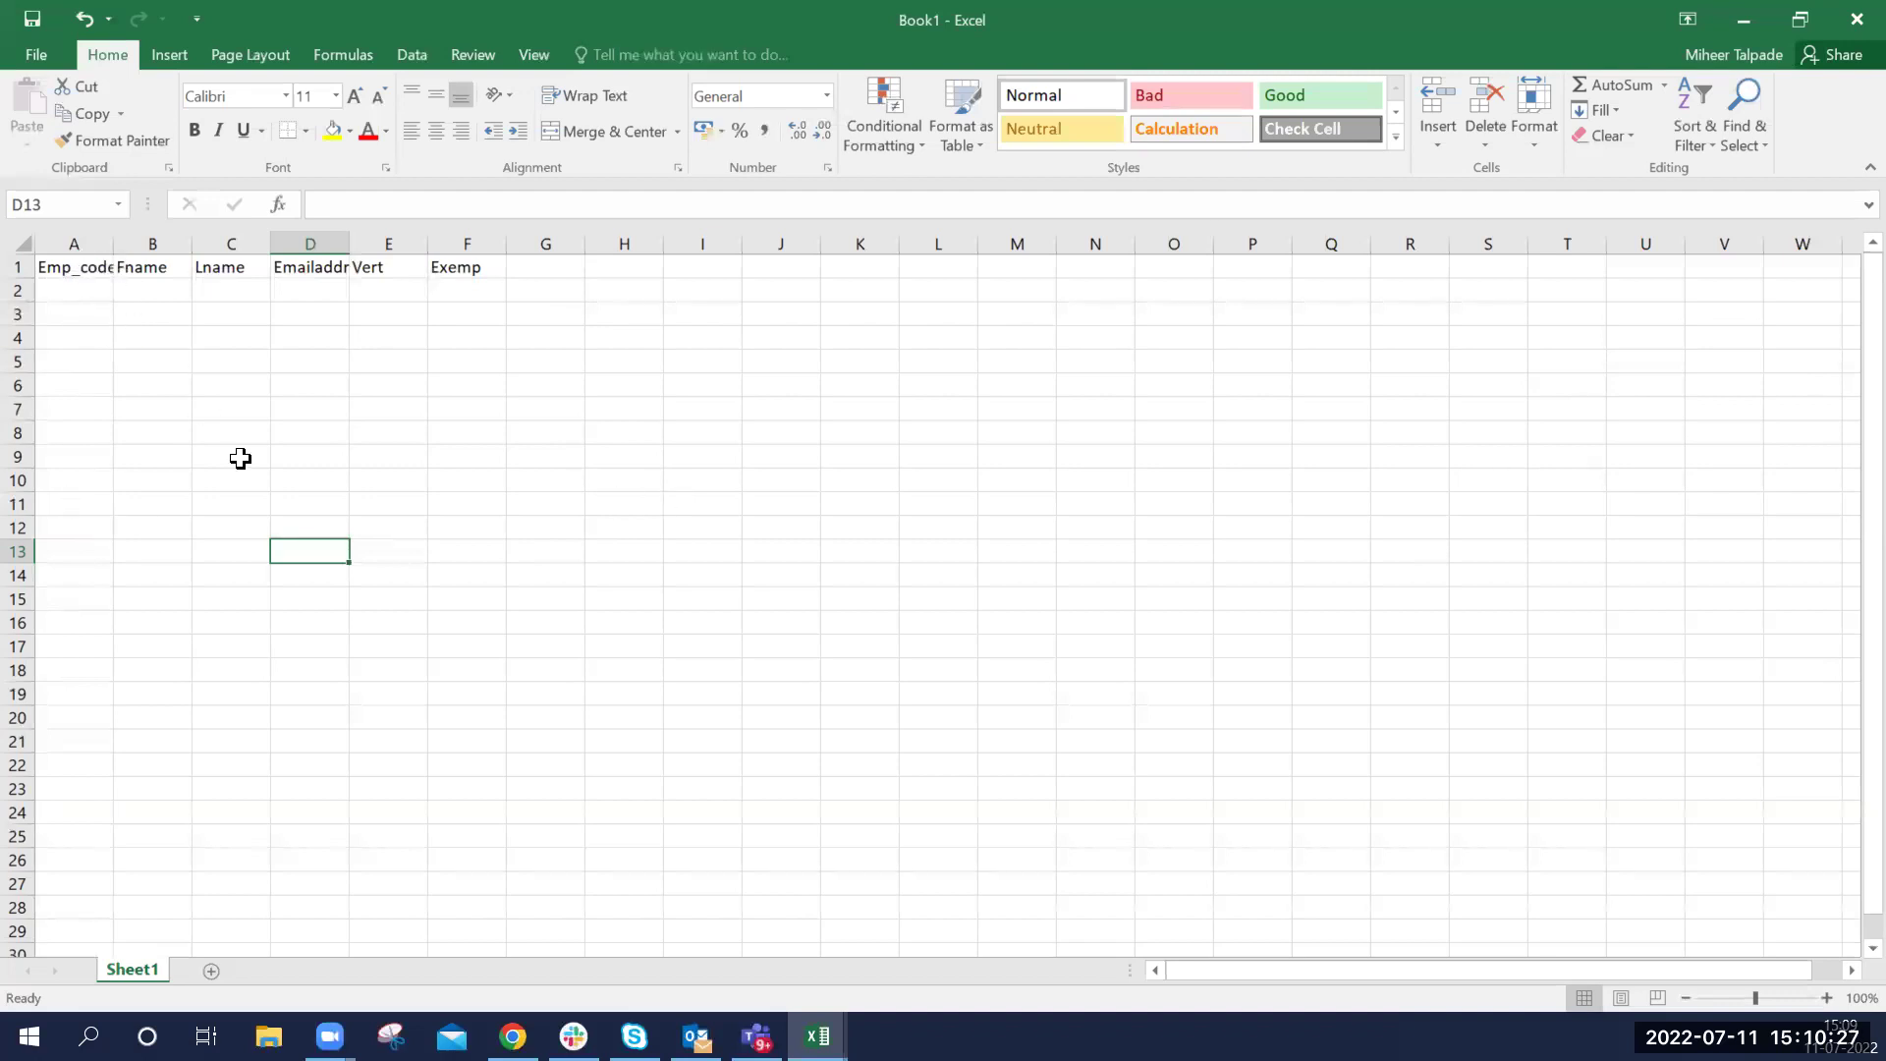
key(alt+Tab)
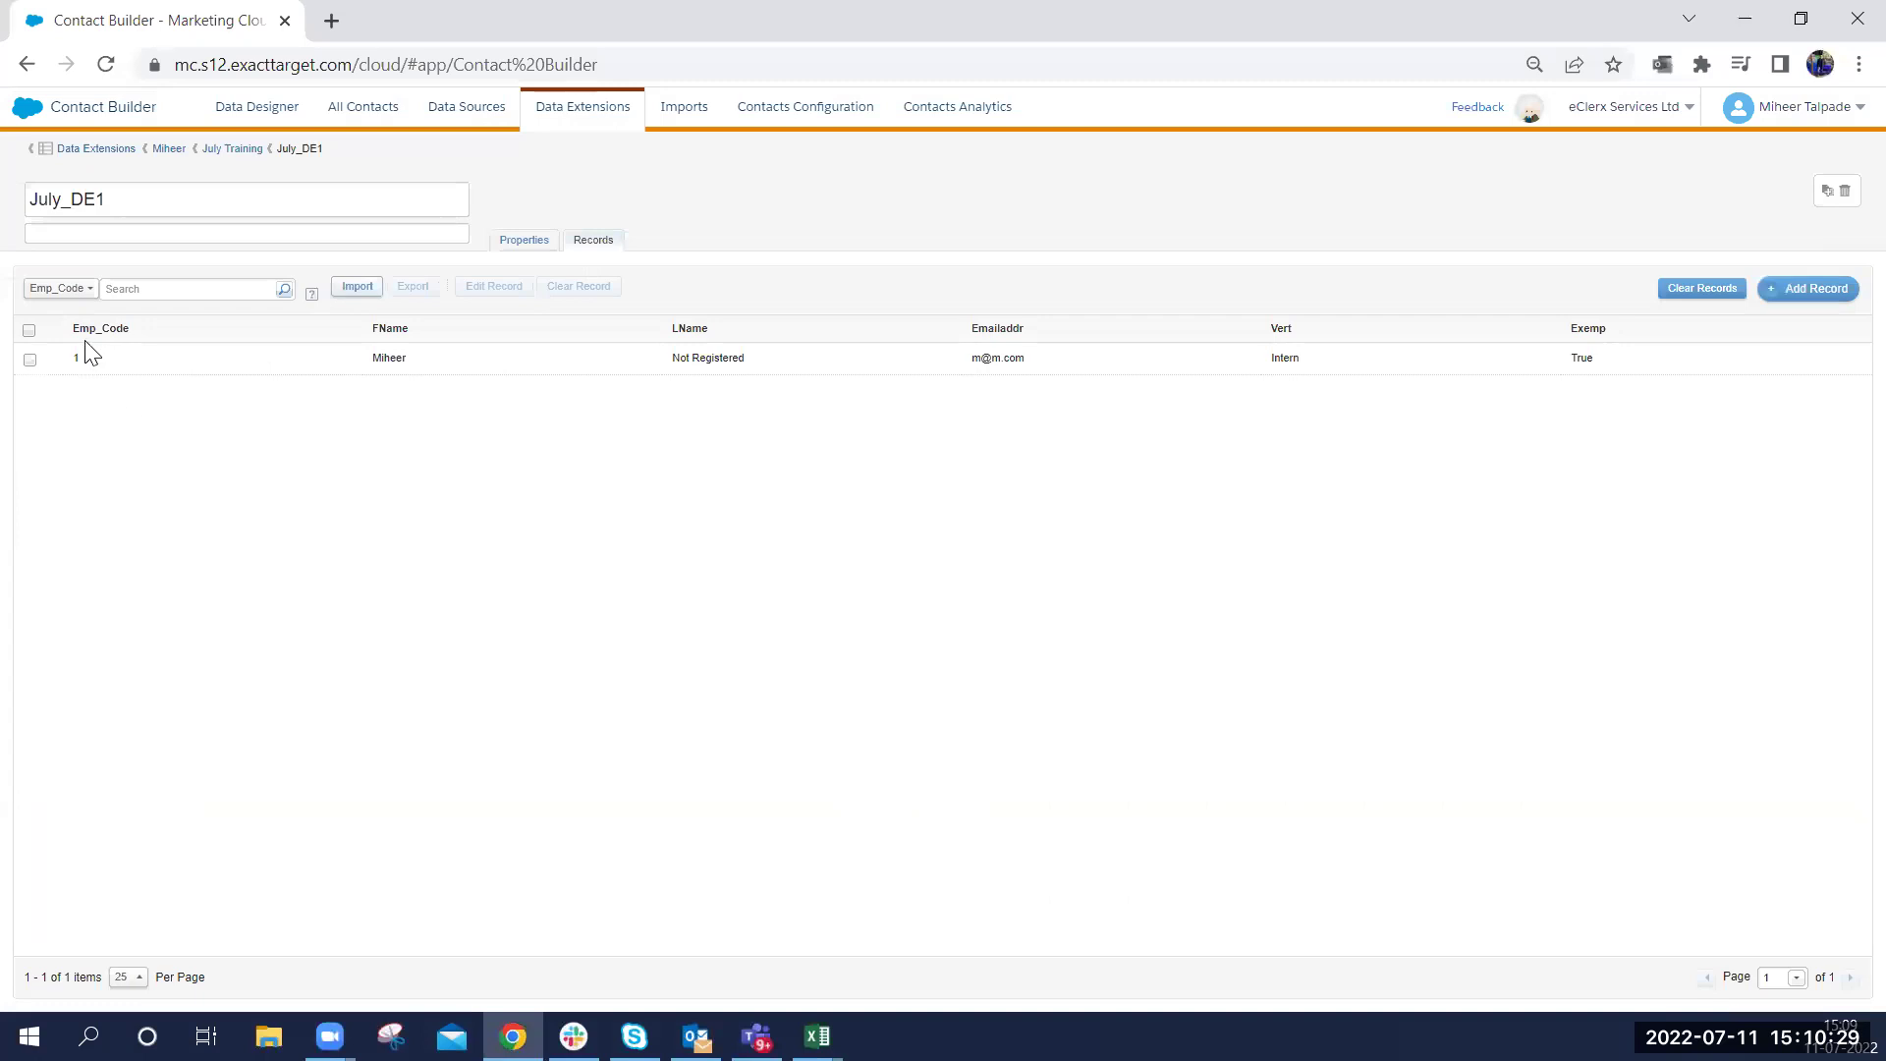
key(alt+Tab)
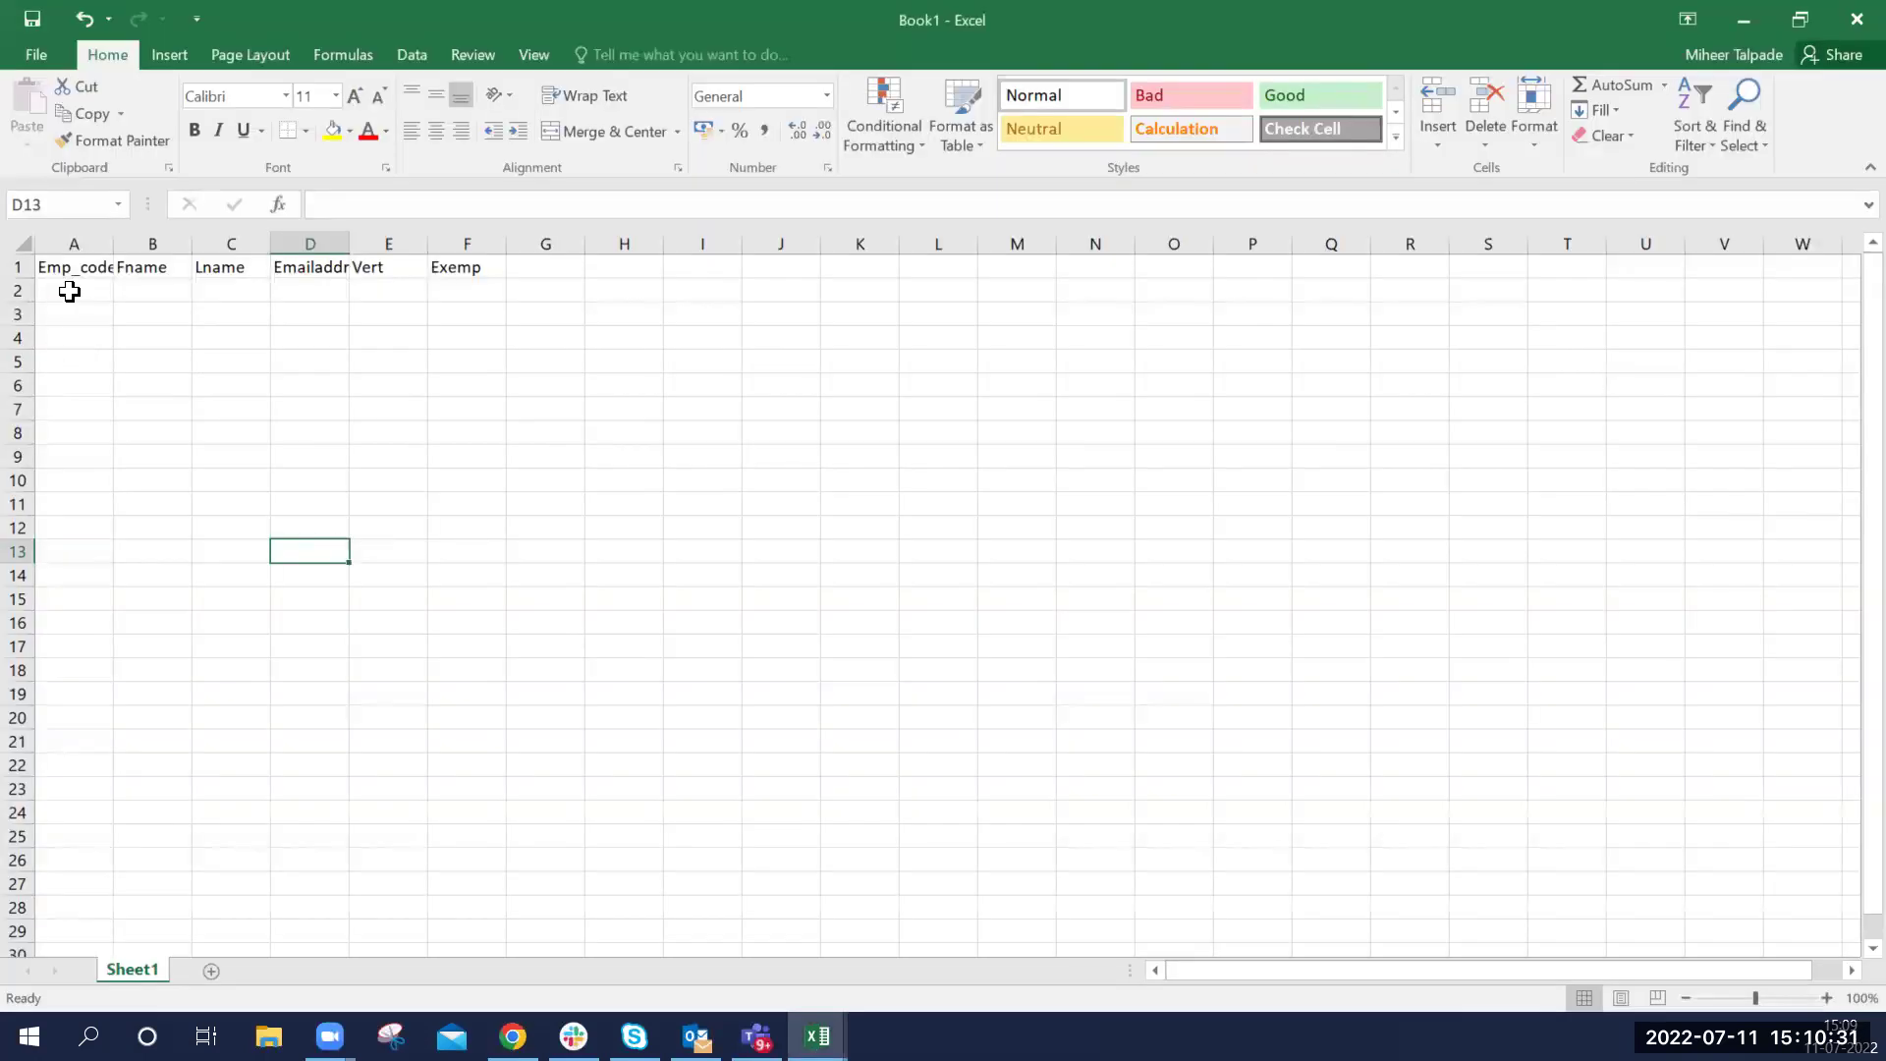
- Rename the A1 header from Emp_code to Code, then briefly check July_DE1 in Chrome
click(72, 263)
text(Code)
key(Return)
key(Up)
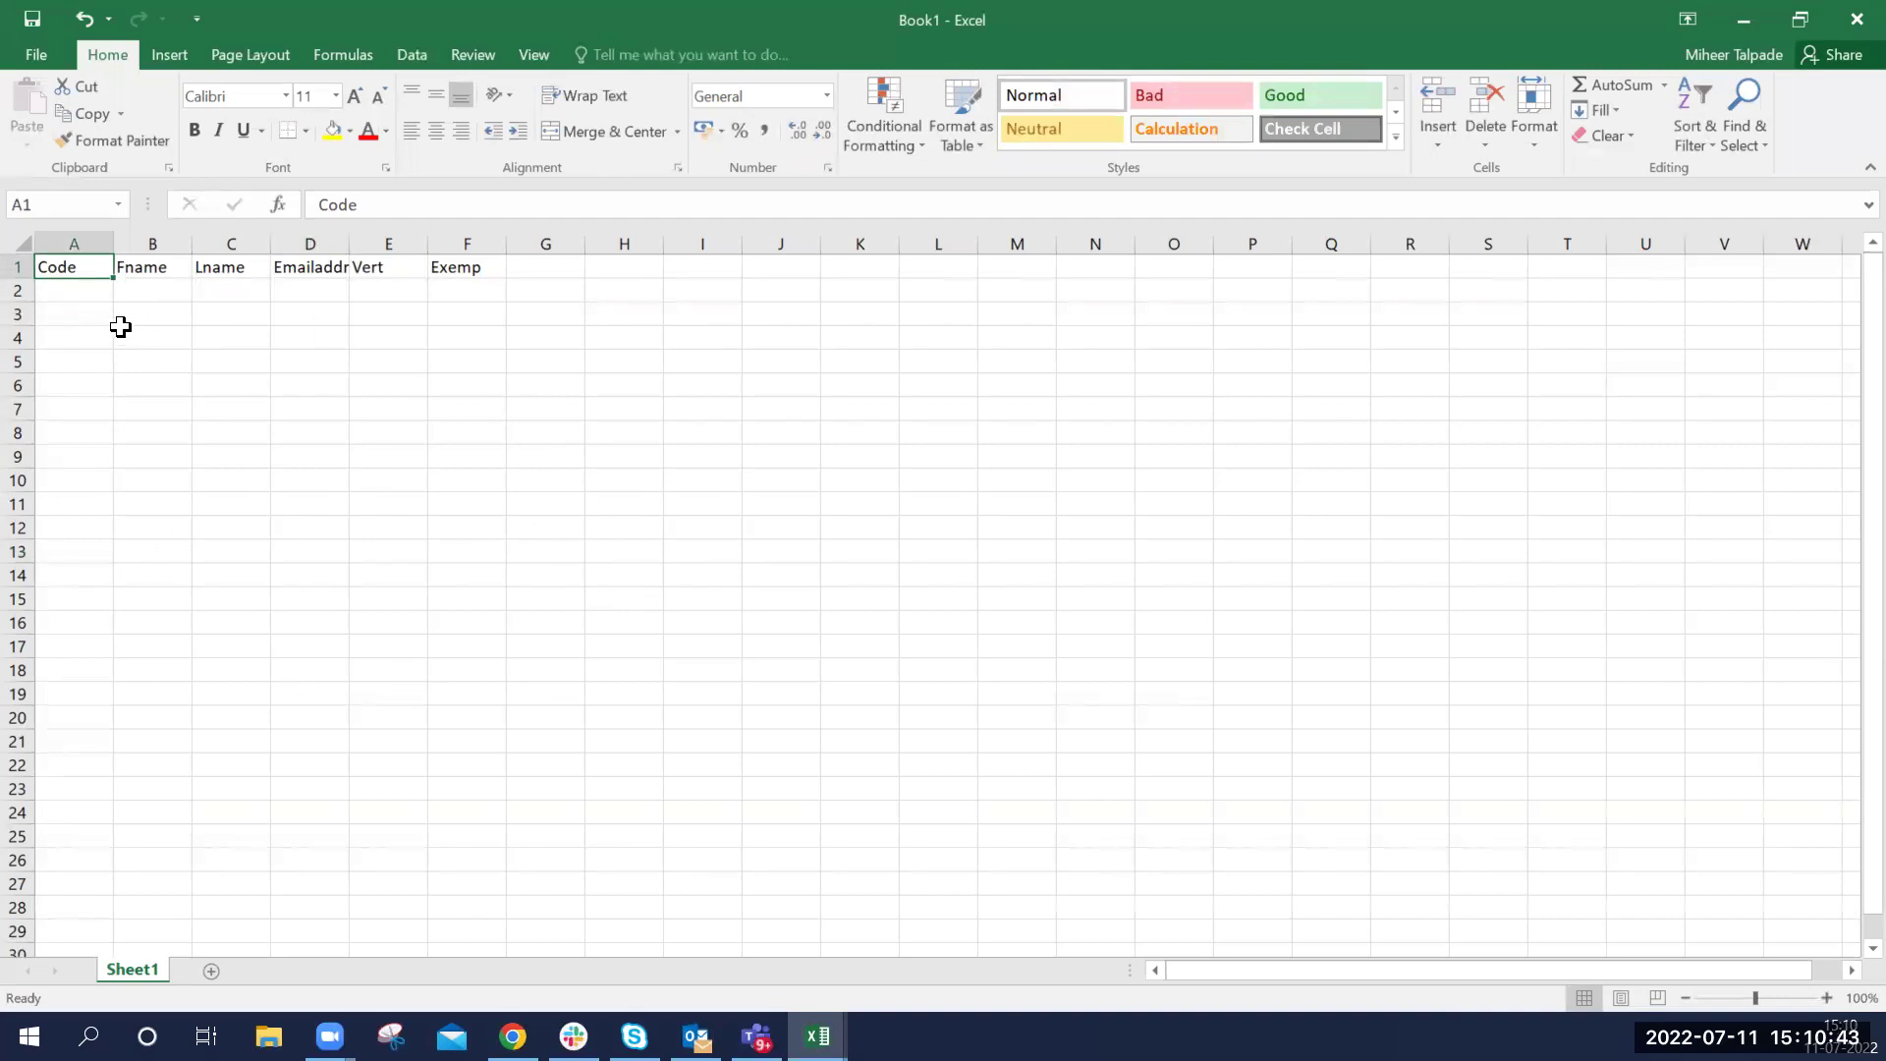
click(81, 290)
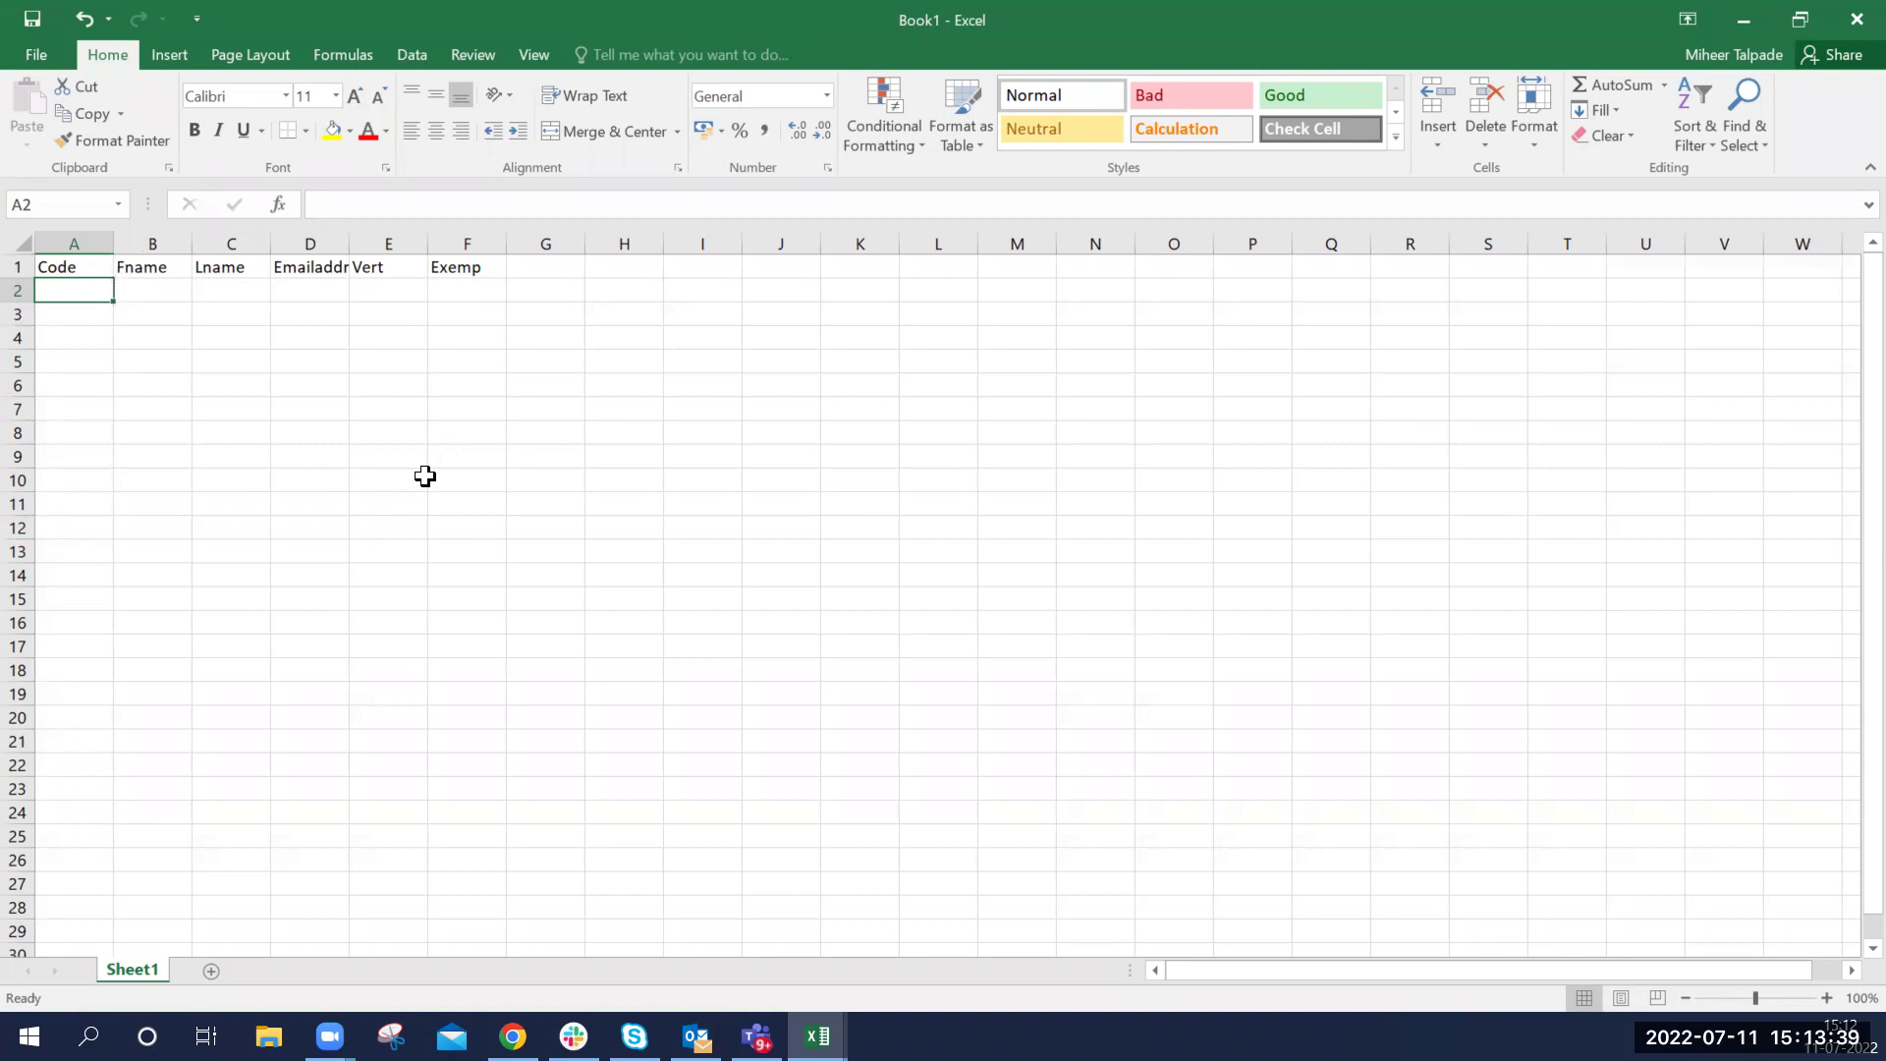
key(alt+Tab)
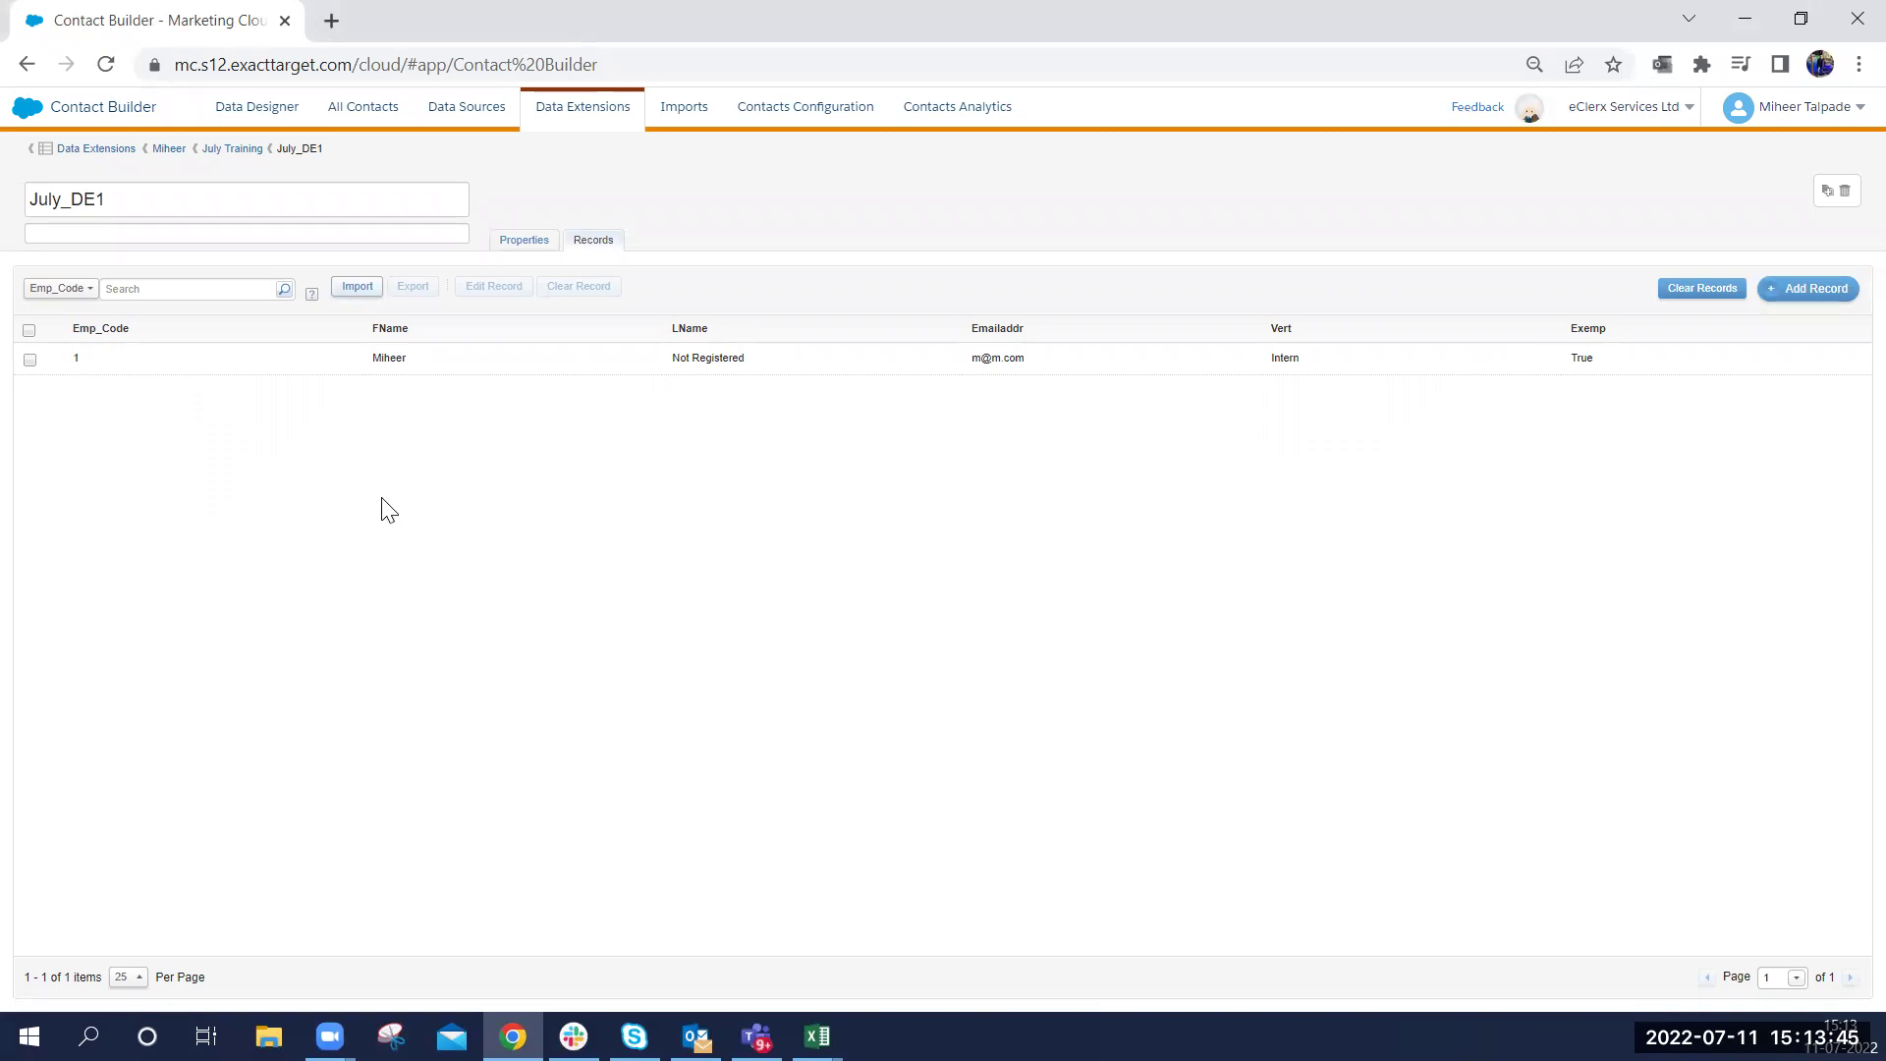
key(alt+Tab)
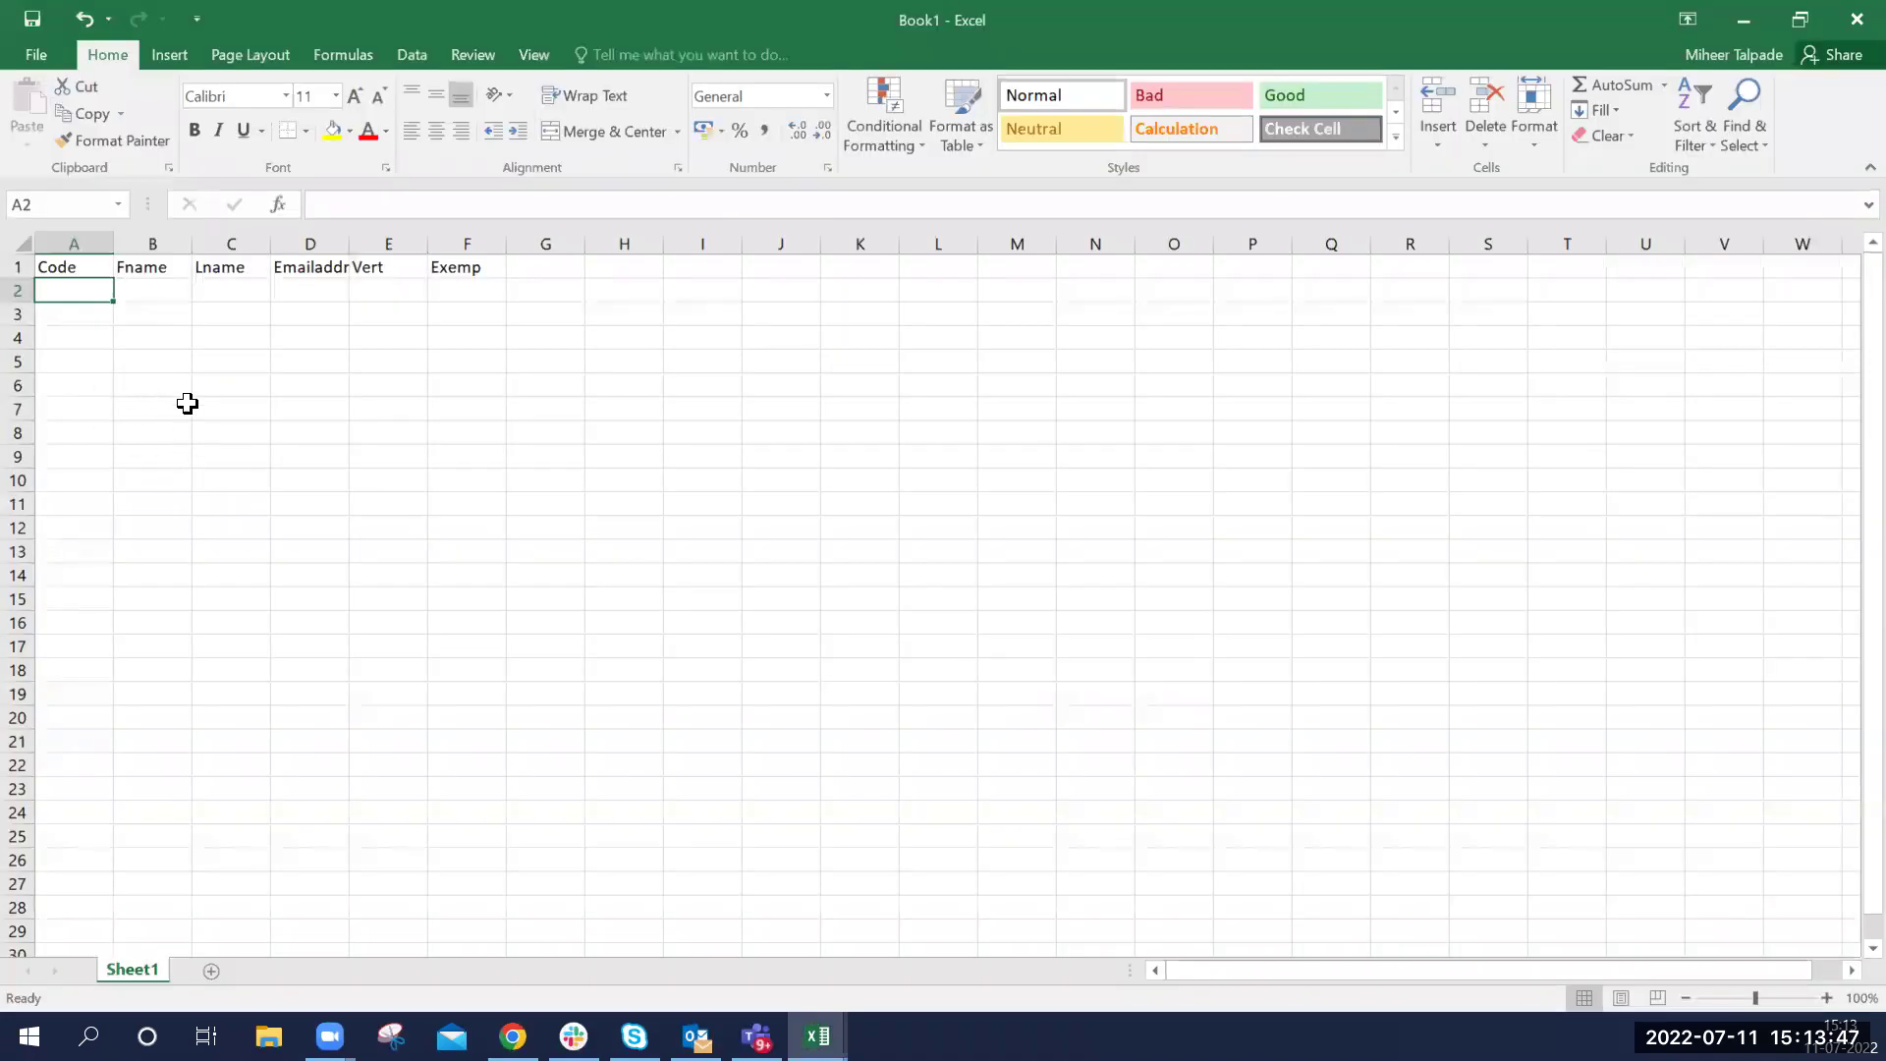
click(66, 273)
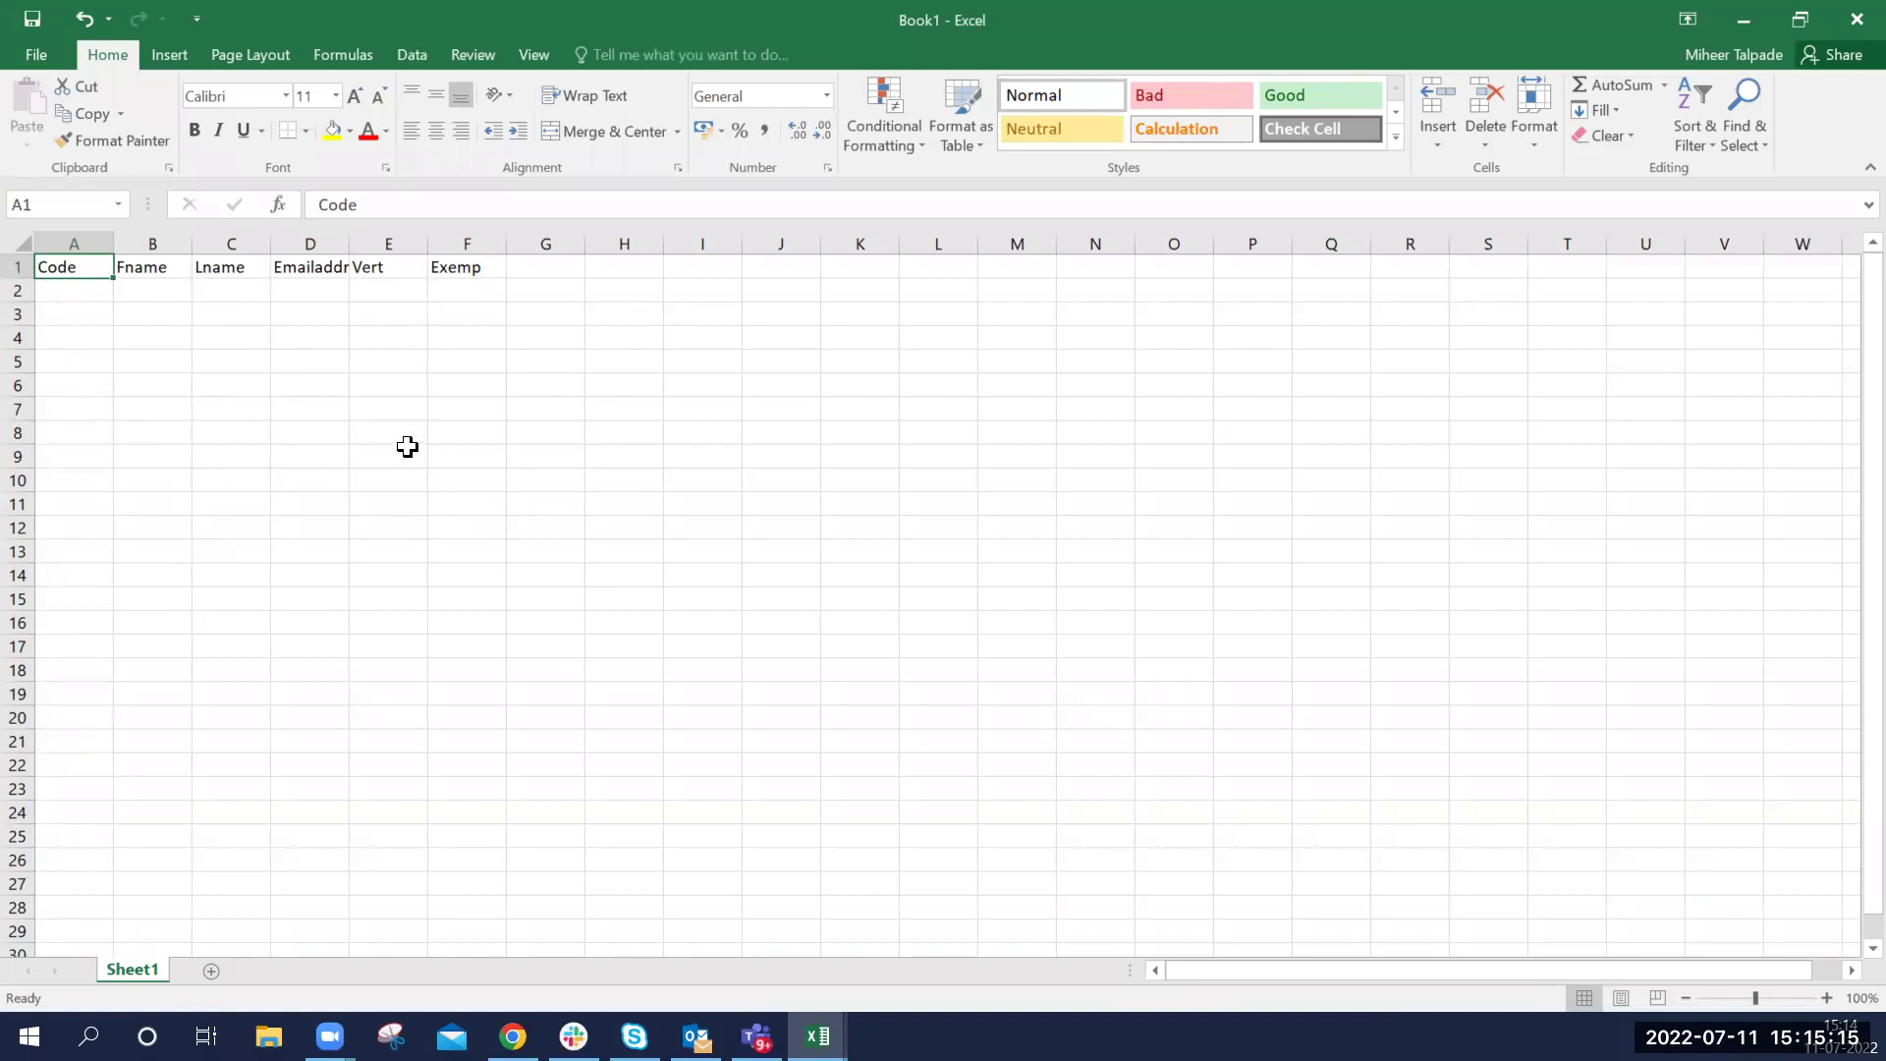
- Fill row 2 with code 2, an e-mail address, Vert Digital and Exemp Yes
click(68, 293)
text(2)
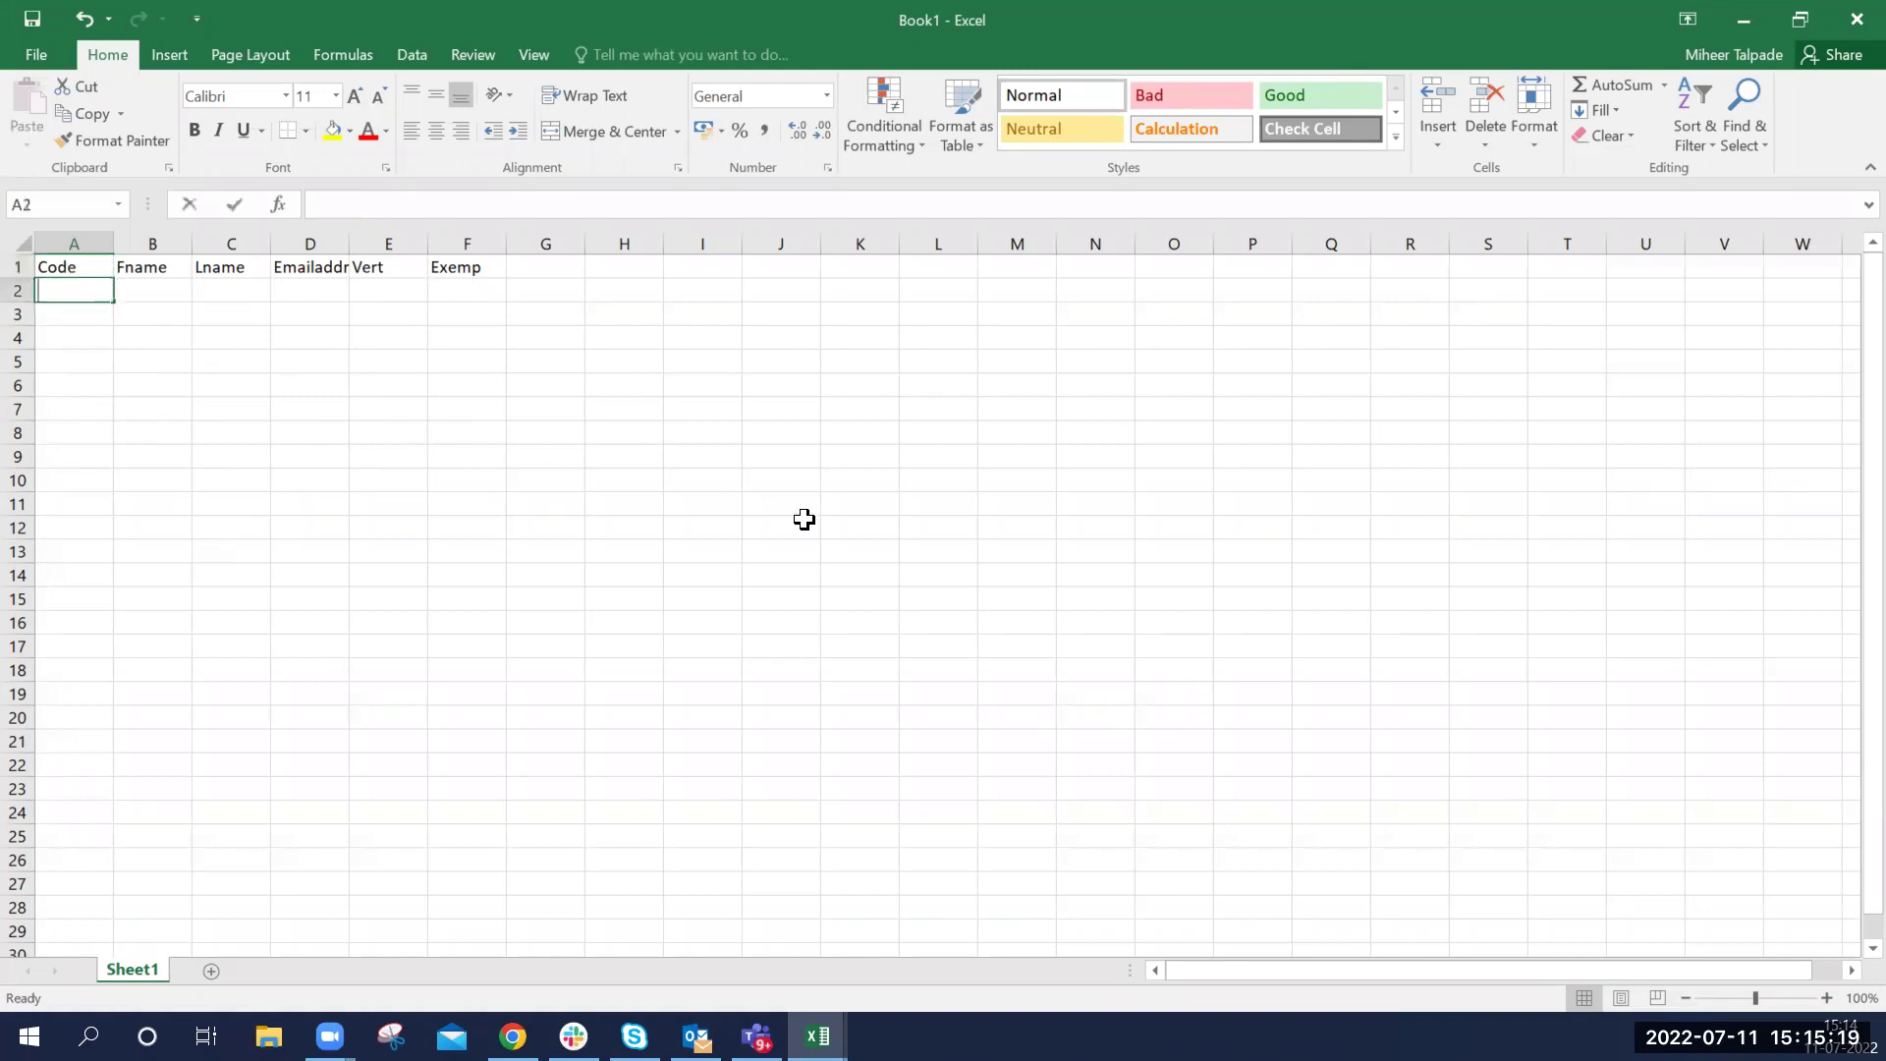
key(Tab)
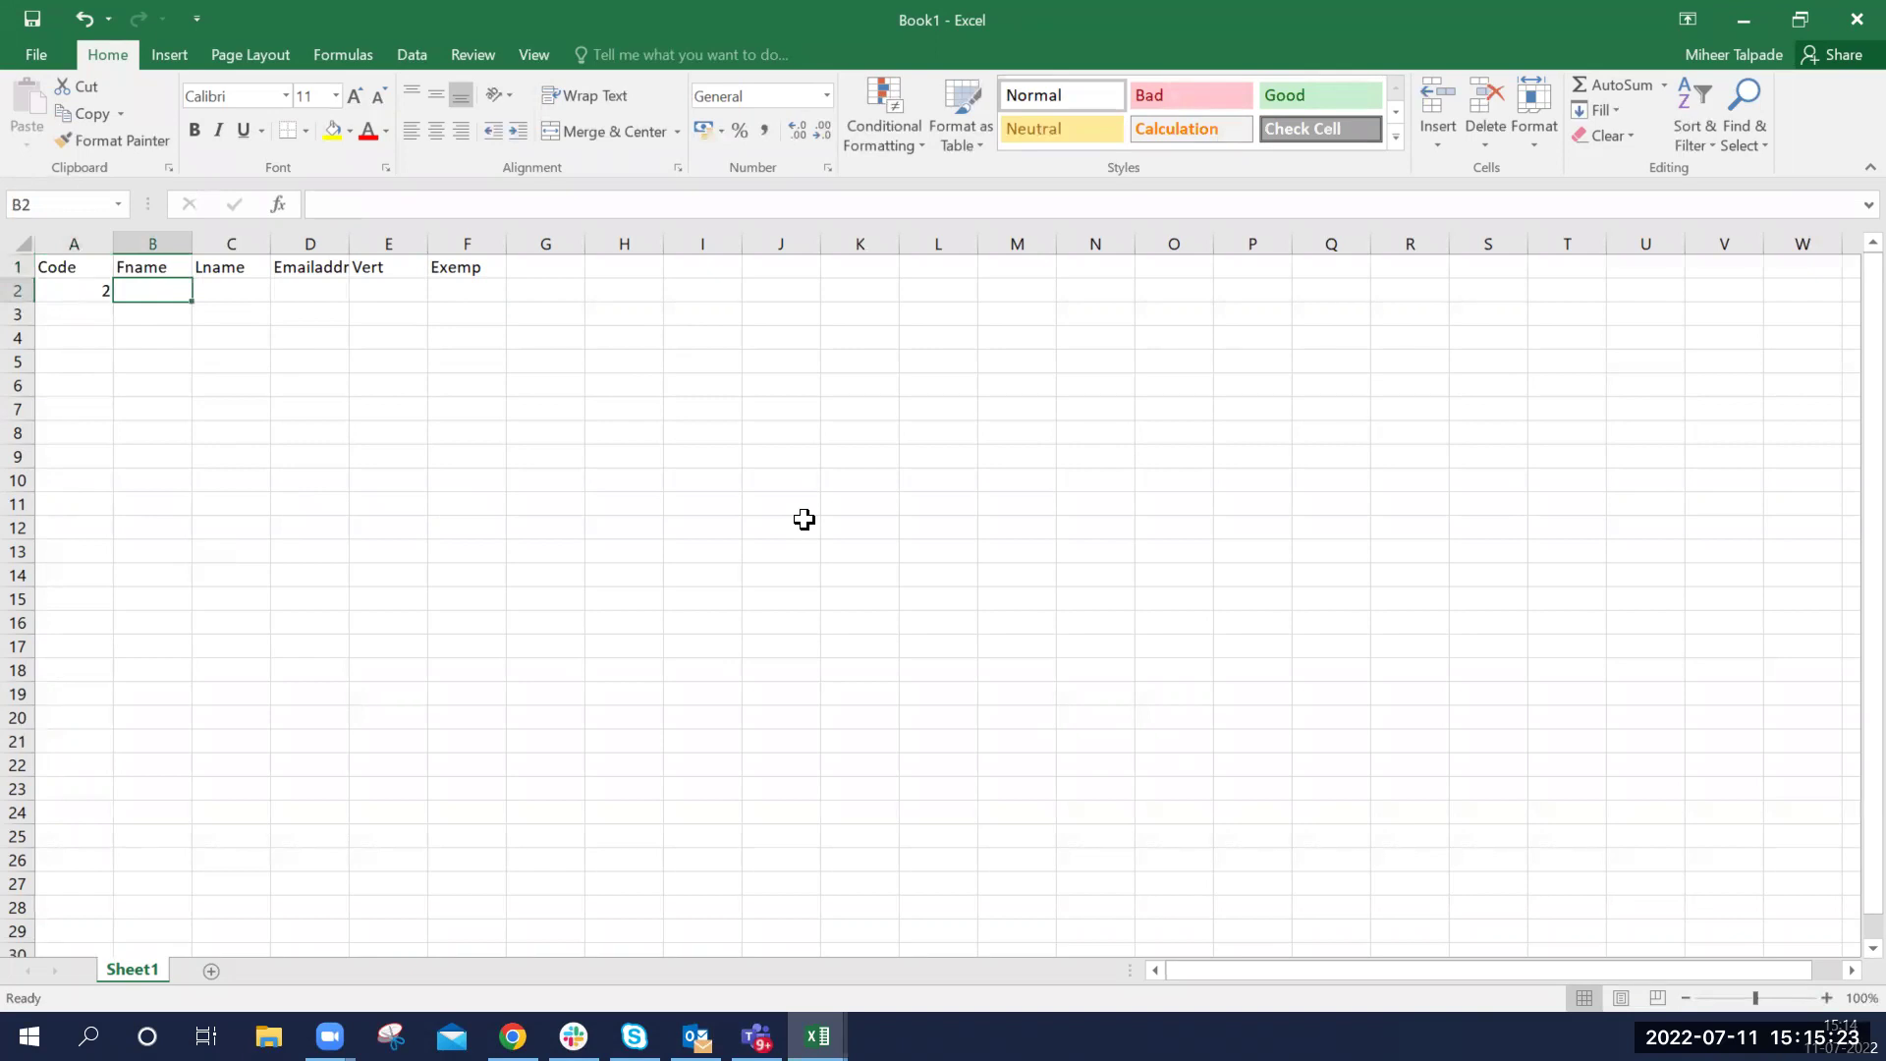
key(Tab)
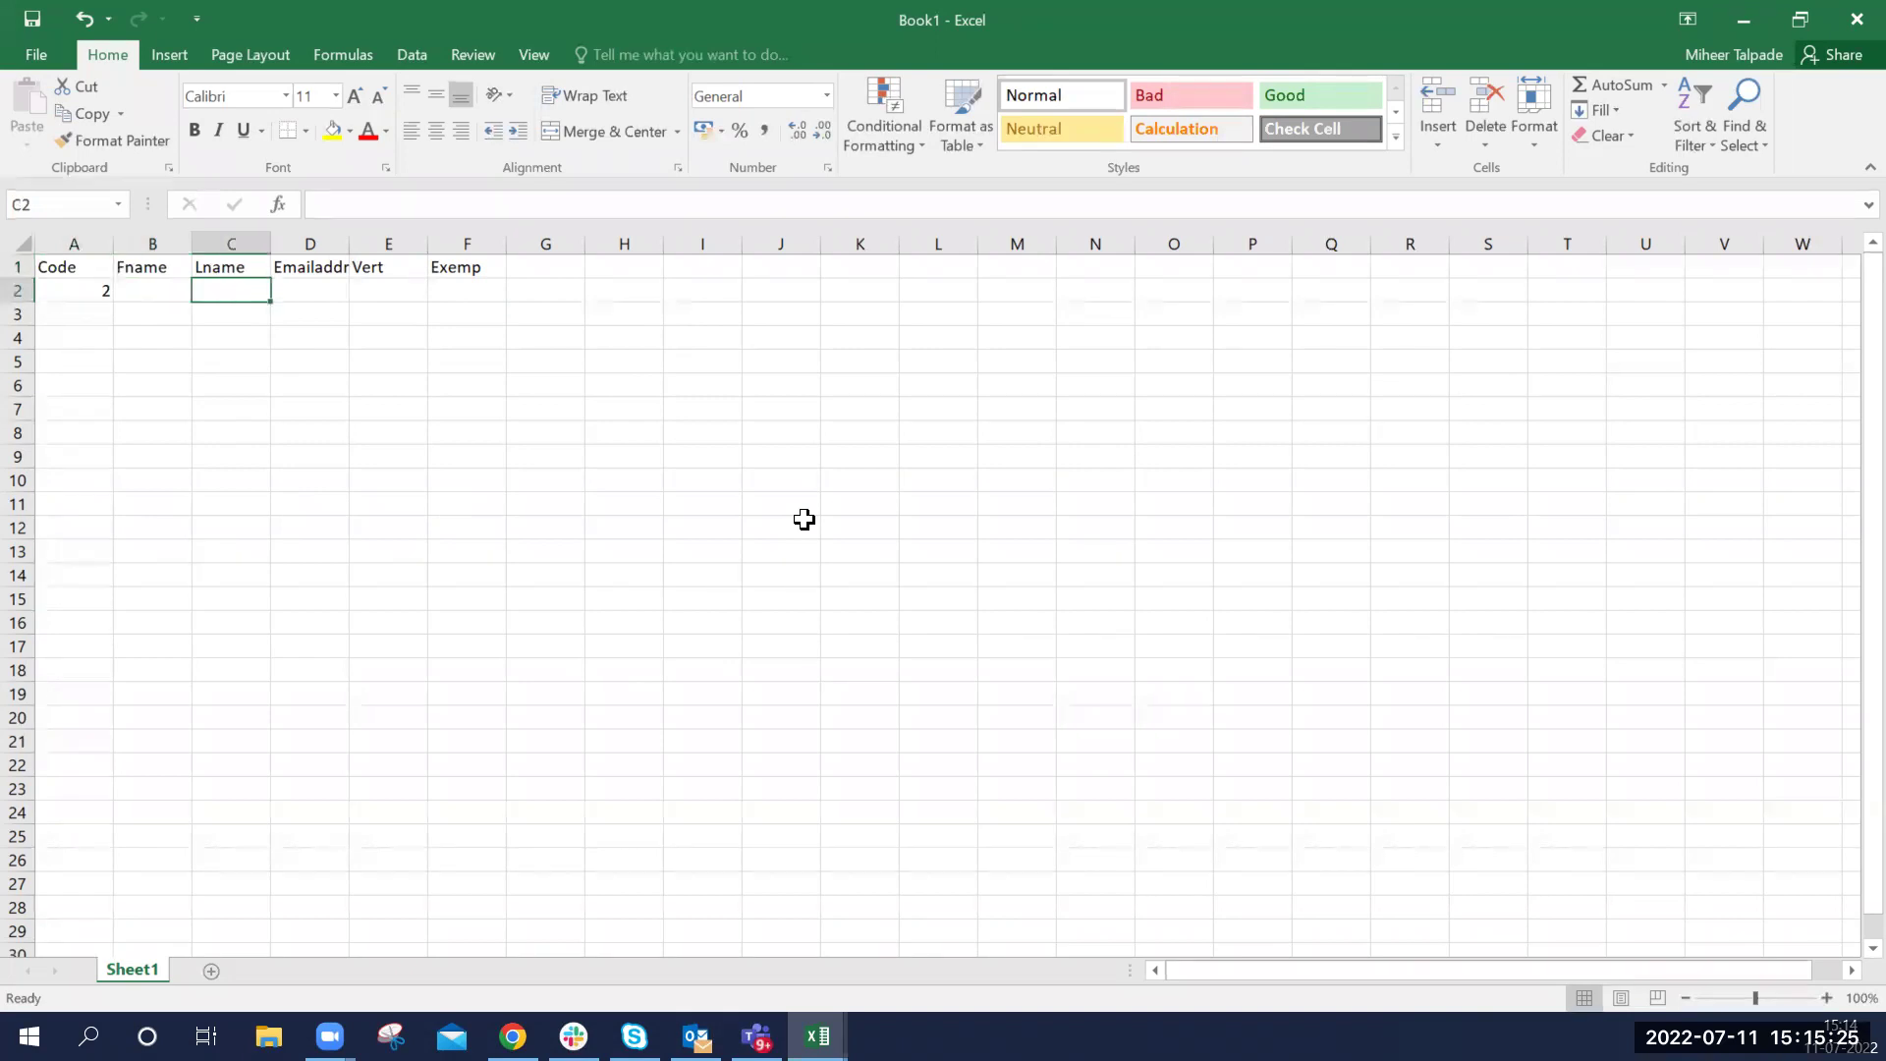
key(Tab)
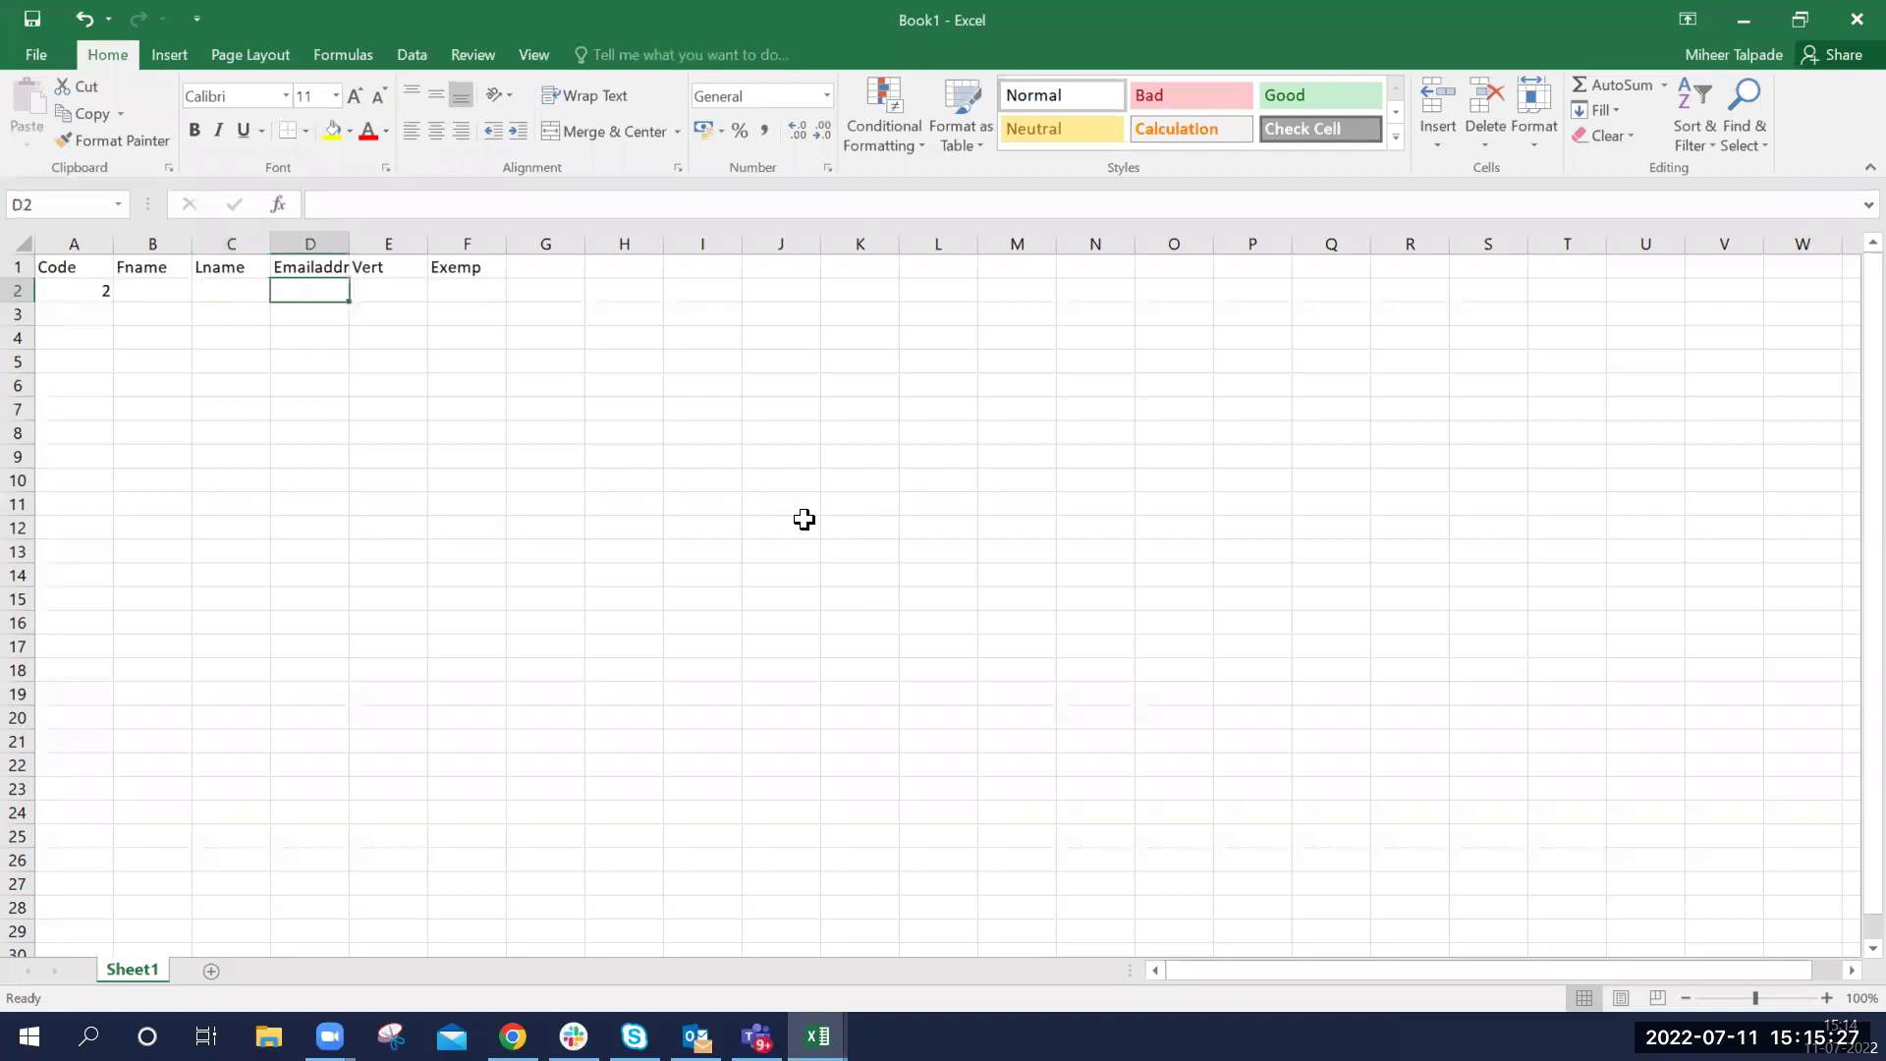
text(m2@)
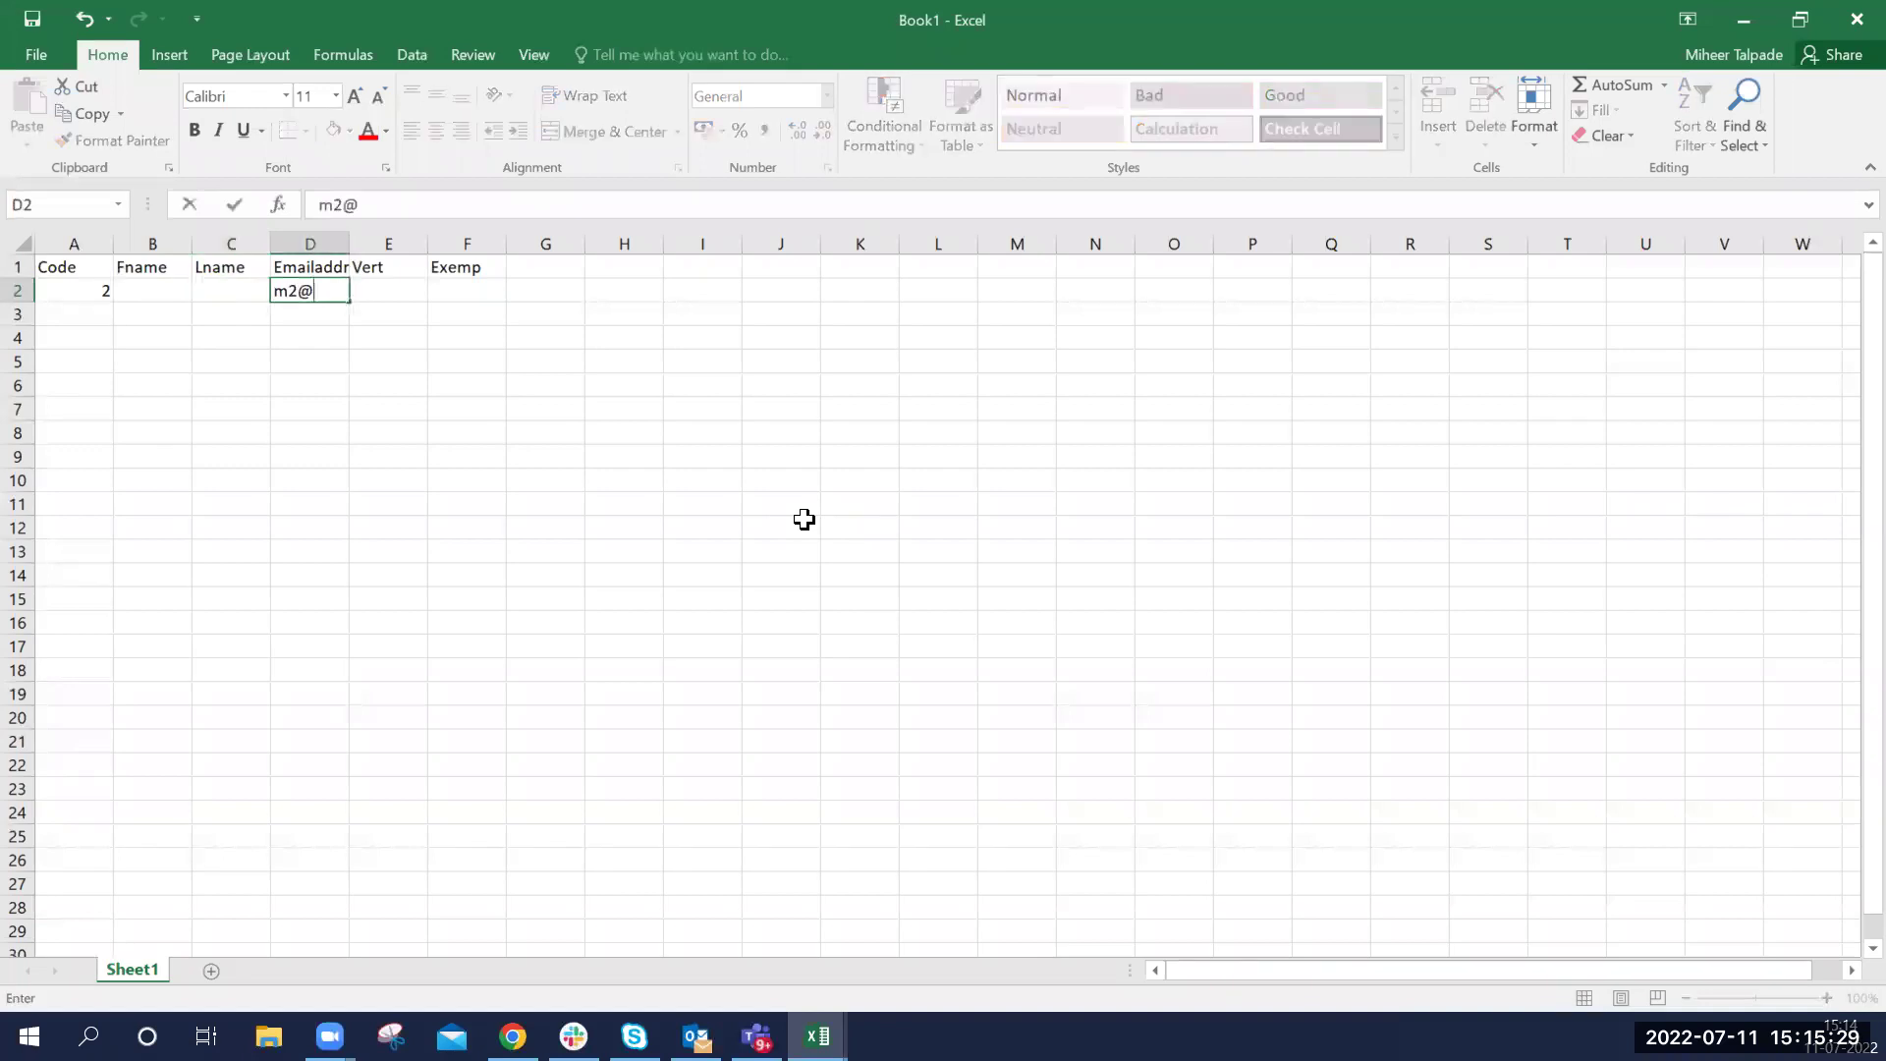
text(m2.com)
key(Tab)
text(Digital)
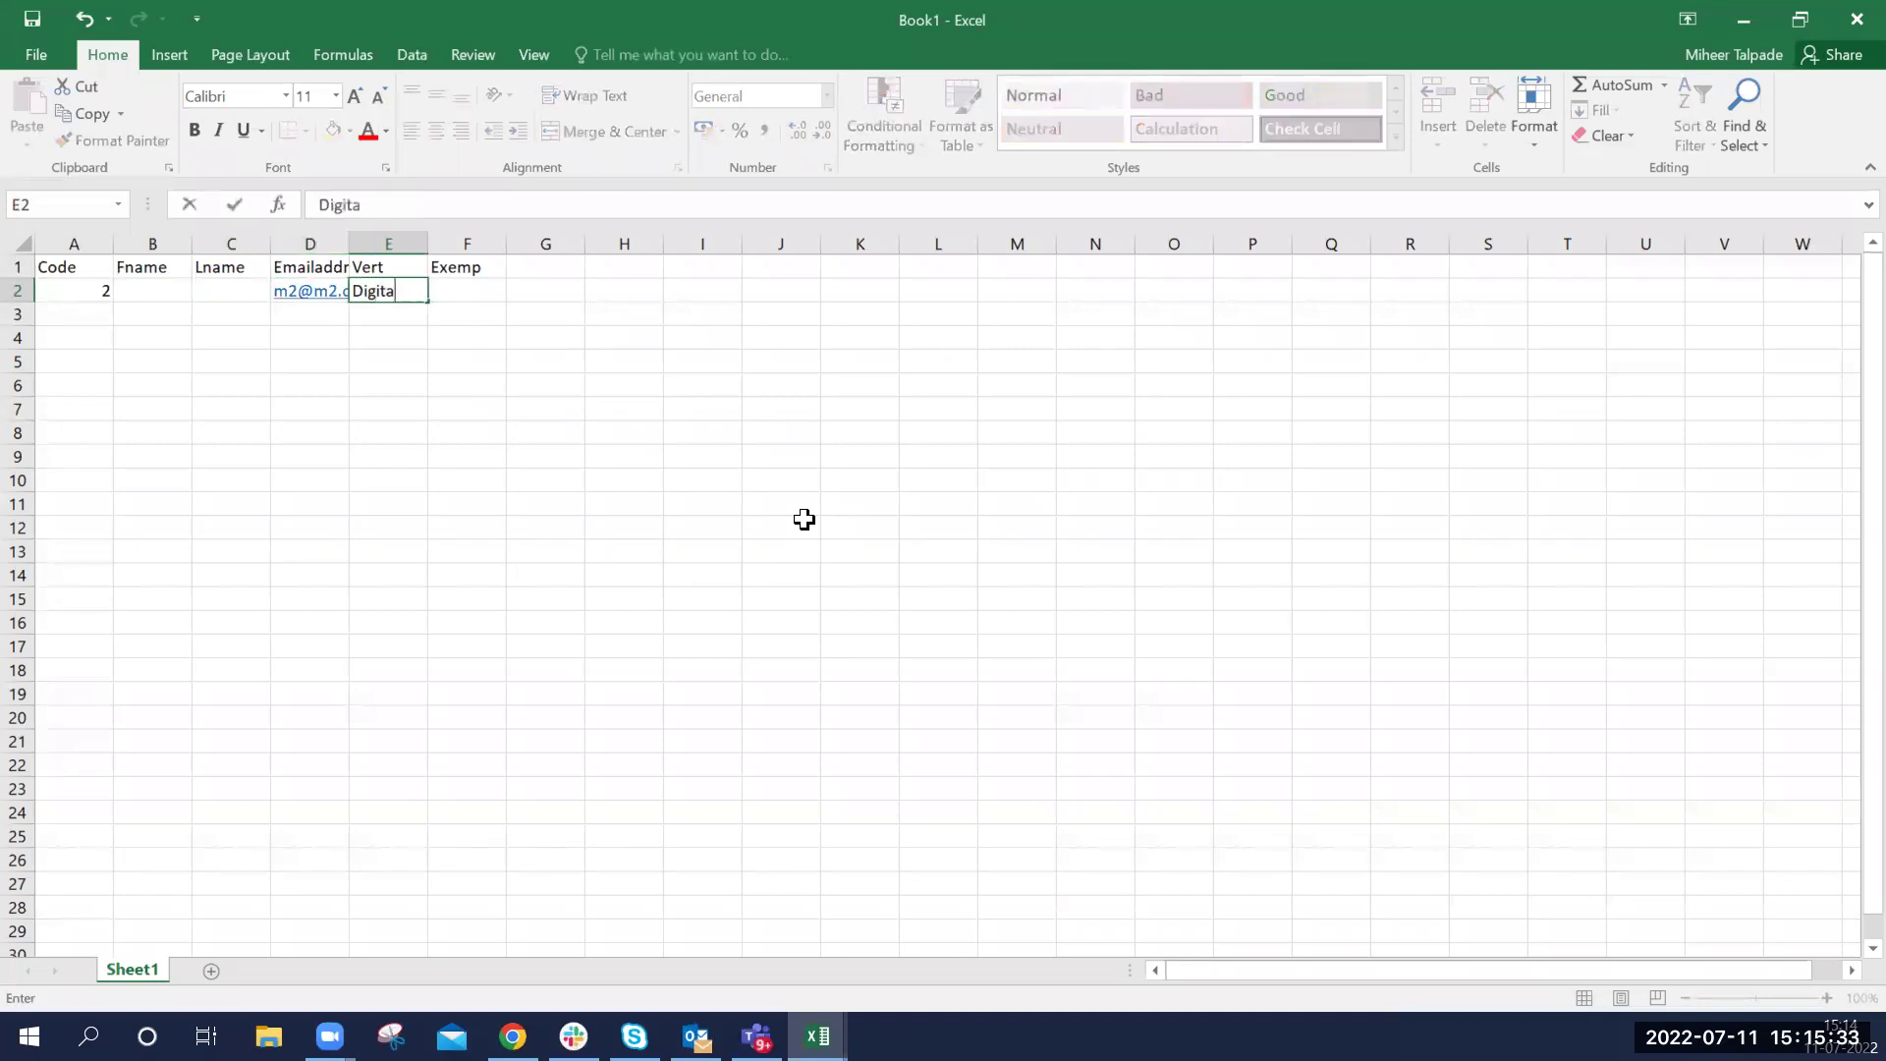
key(Tab)
text(Yes)
key(Return)
- Fill row 3 with code 3, the contact's first and last name, e-mail, Digital and No
key(Left)
key(Left)
key(Left)
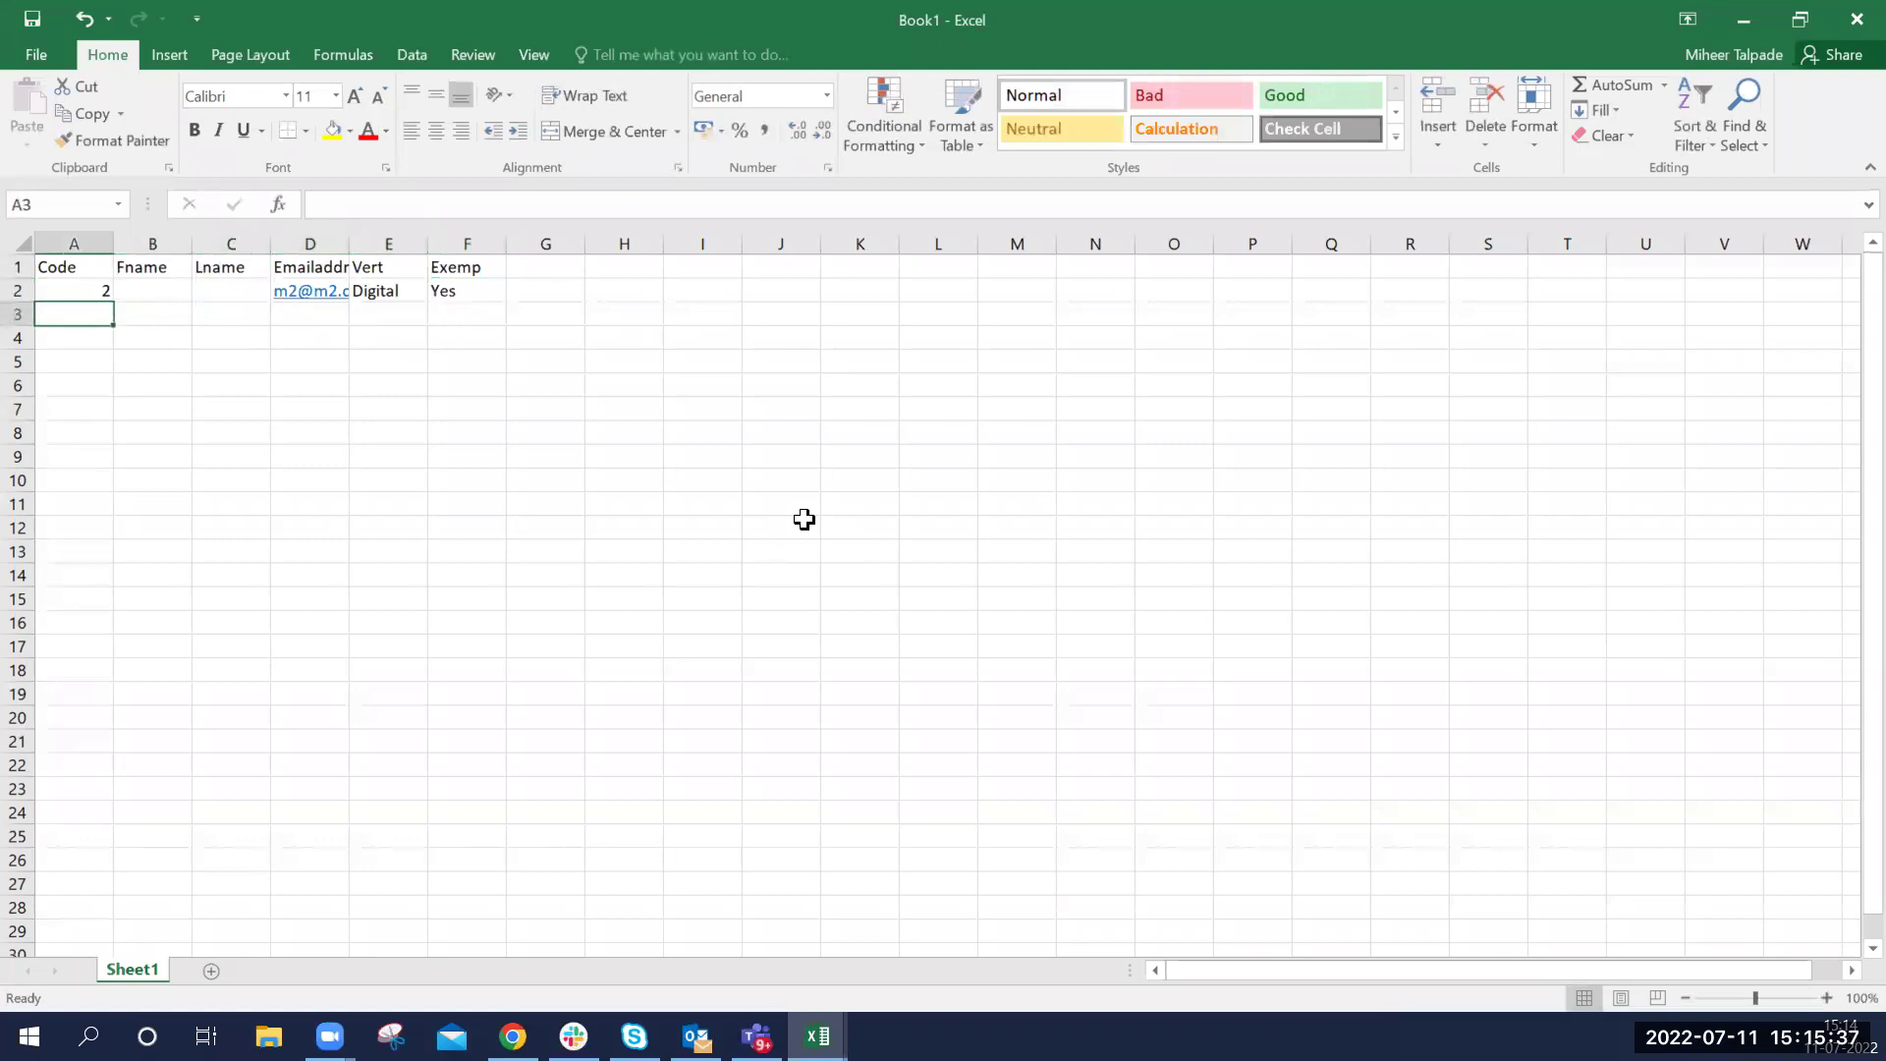
text(3)
key(Tab)
text(Kavita)
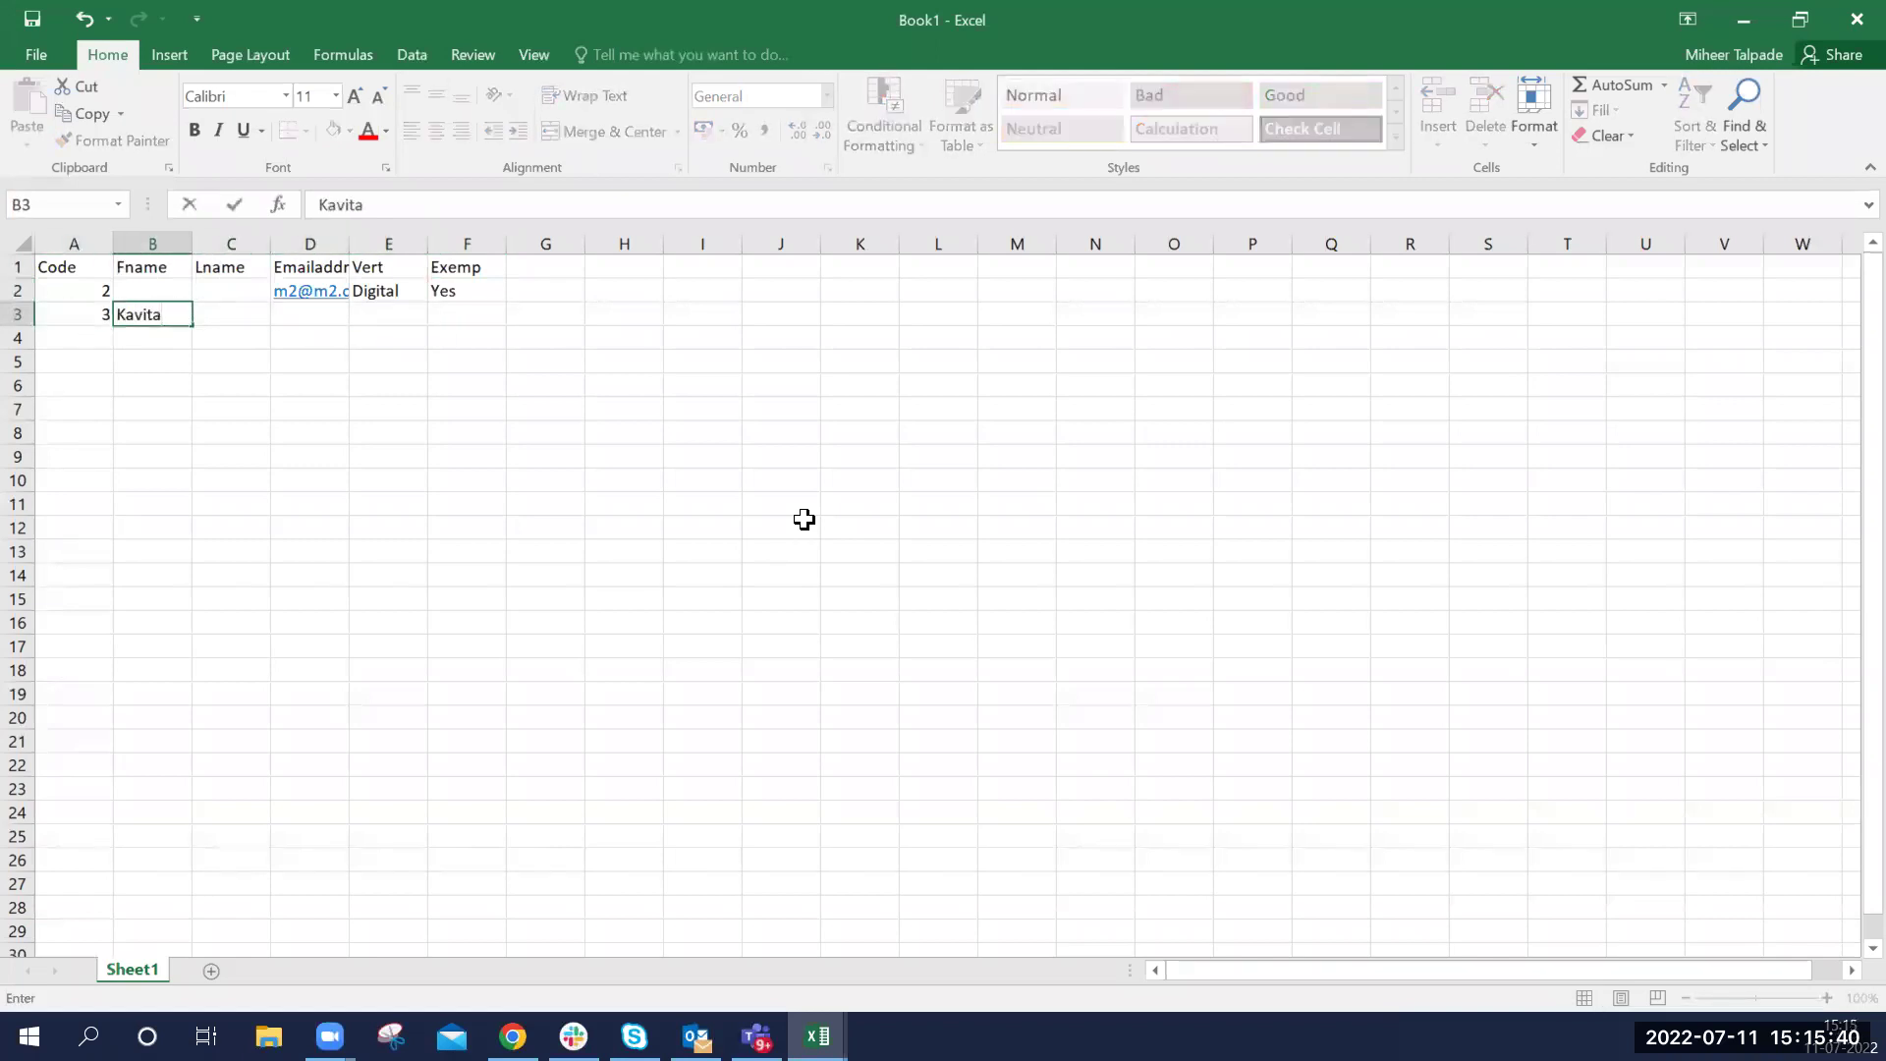
key(Tab)
text(S)
key(Tab)
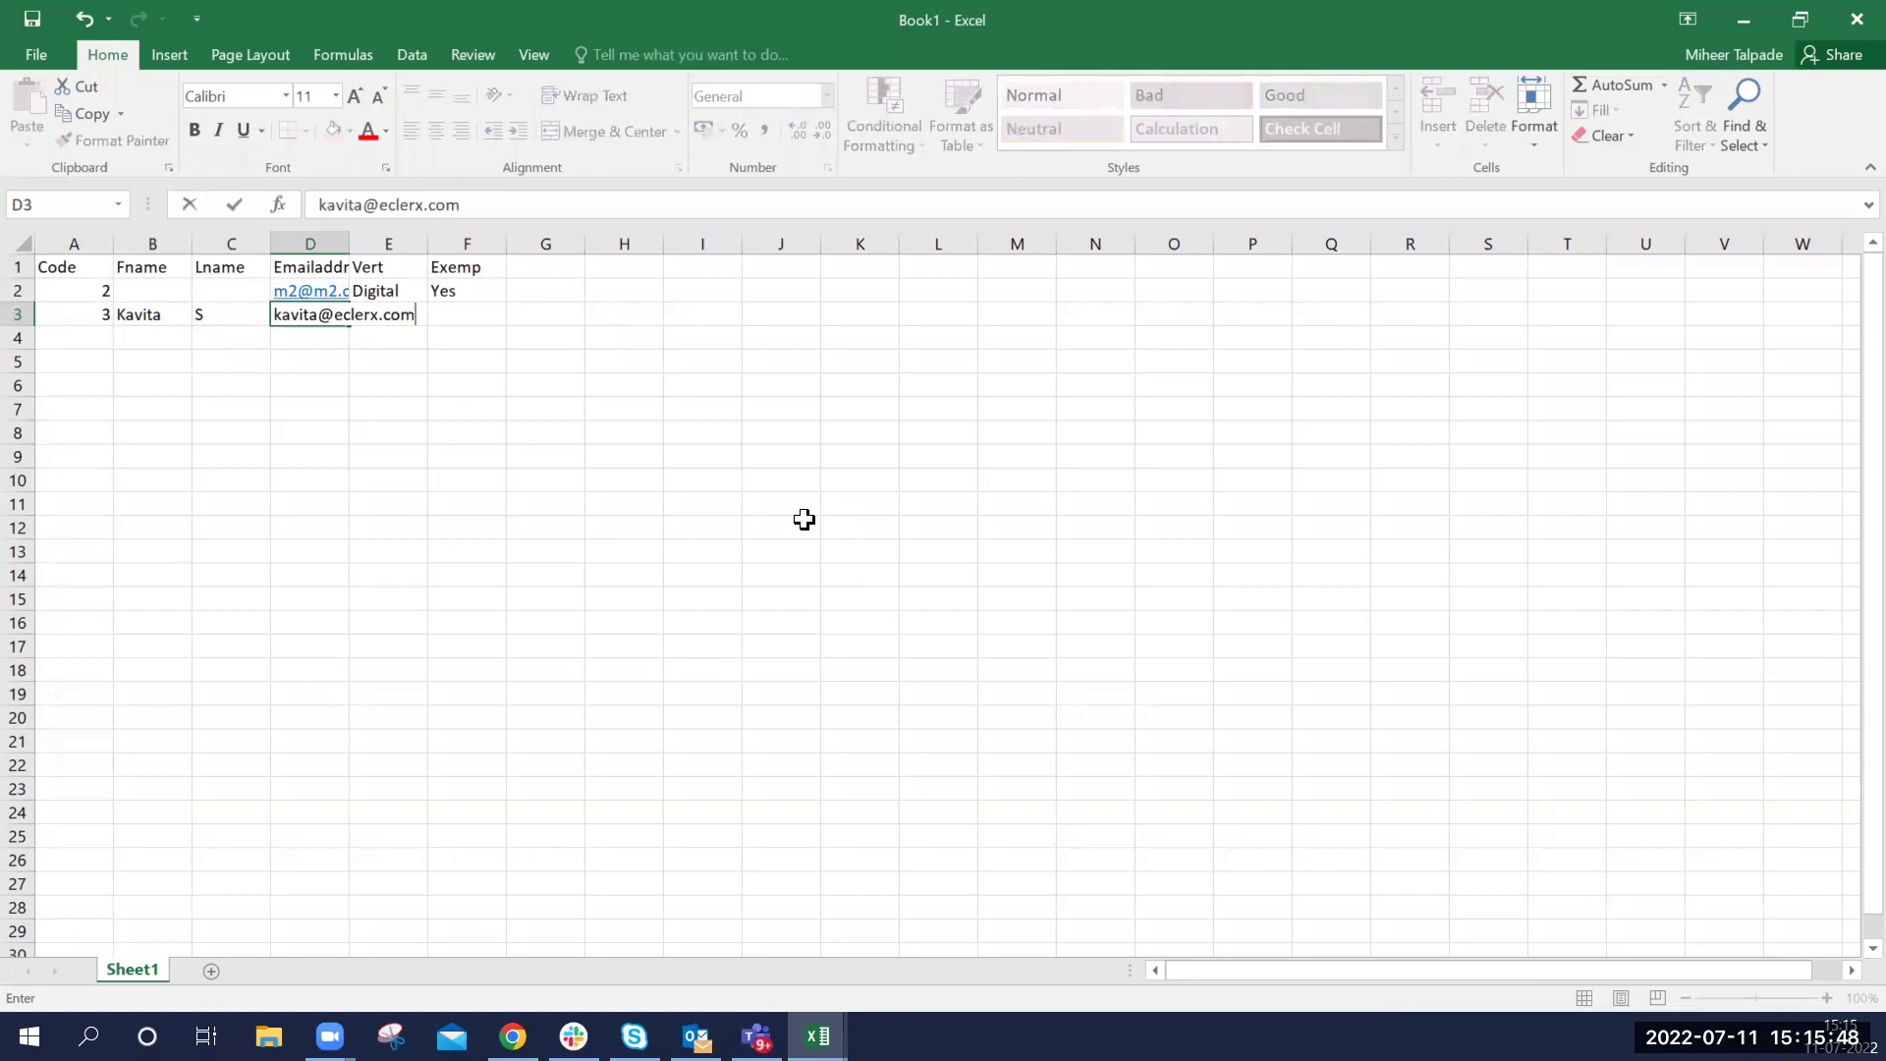
key(Tab)
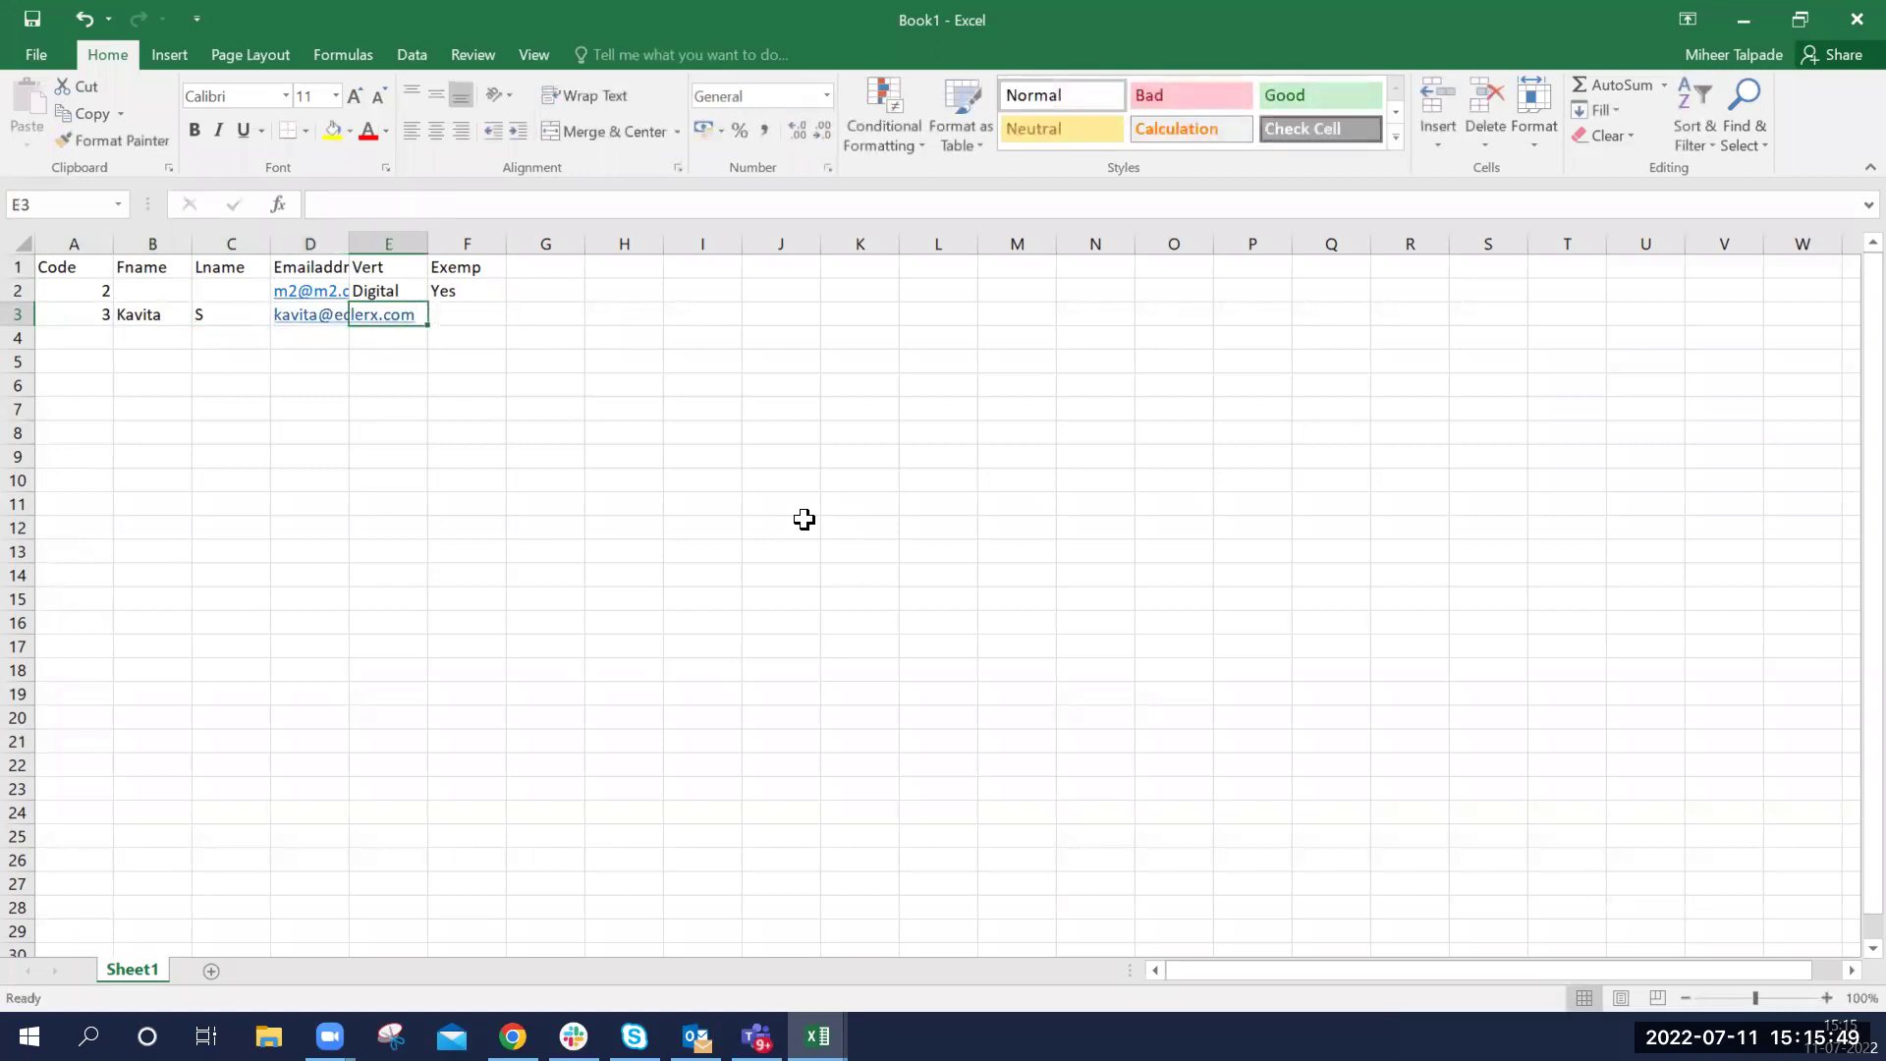
text(Digital)
key(Tab)
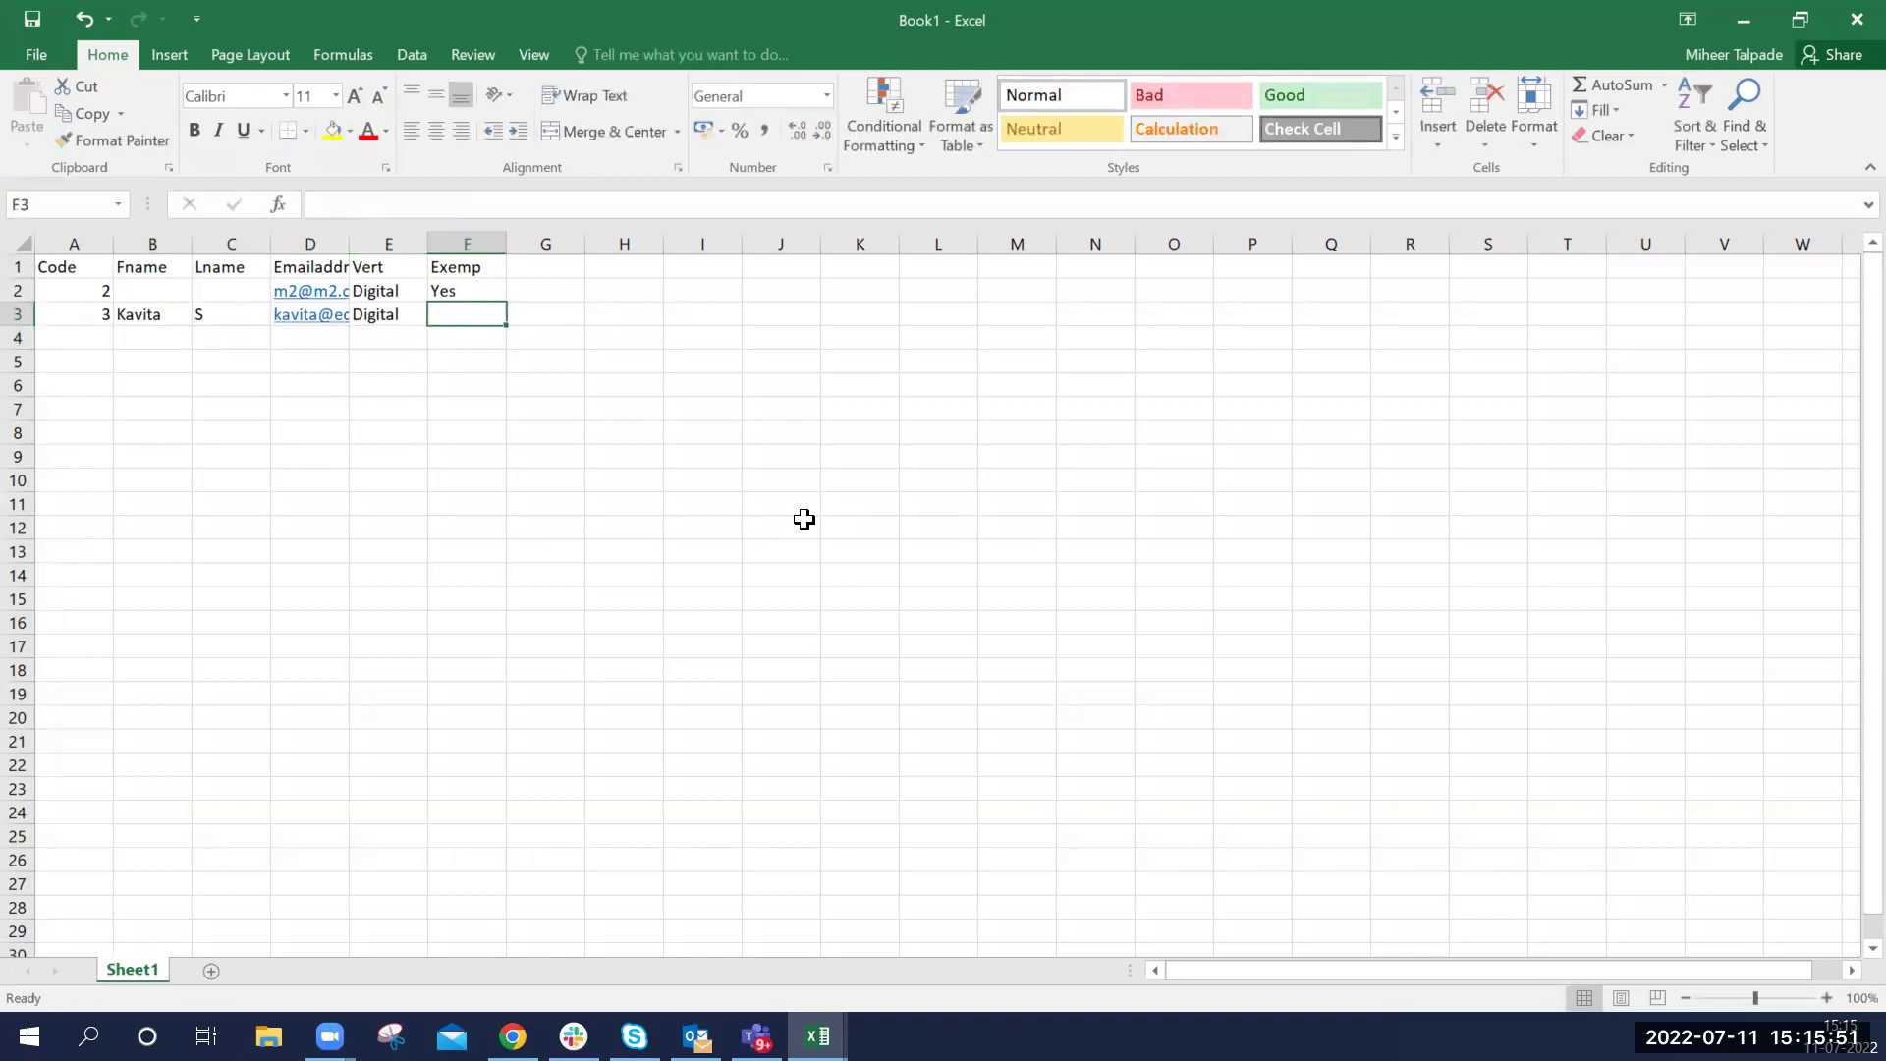
text(No)
key(Return)
- Enter code 4 in cell A4
key(Left)
key(Left)
key(Left)
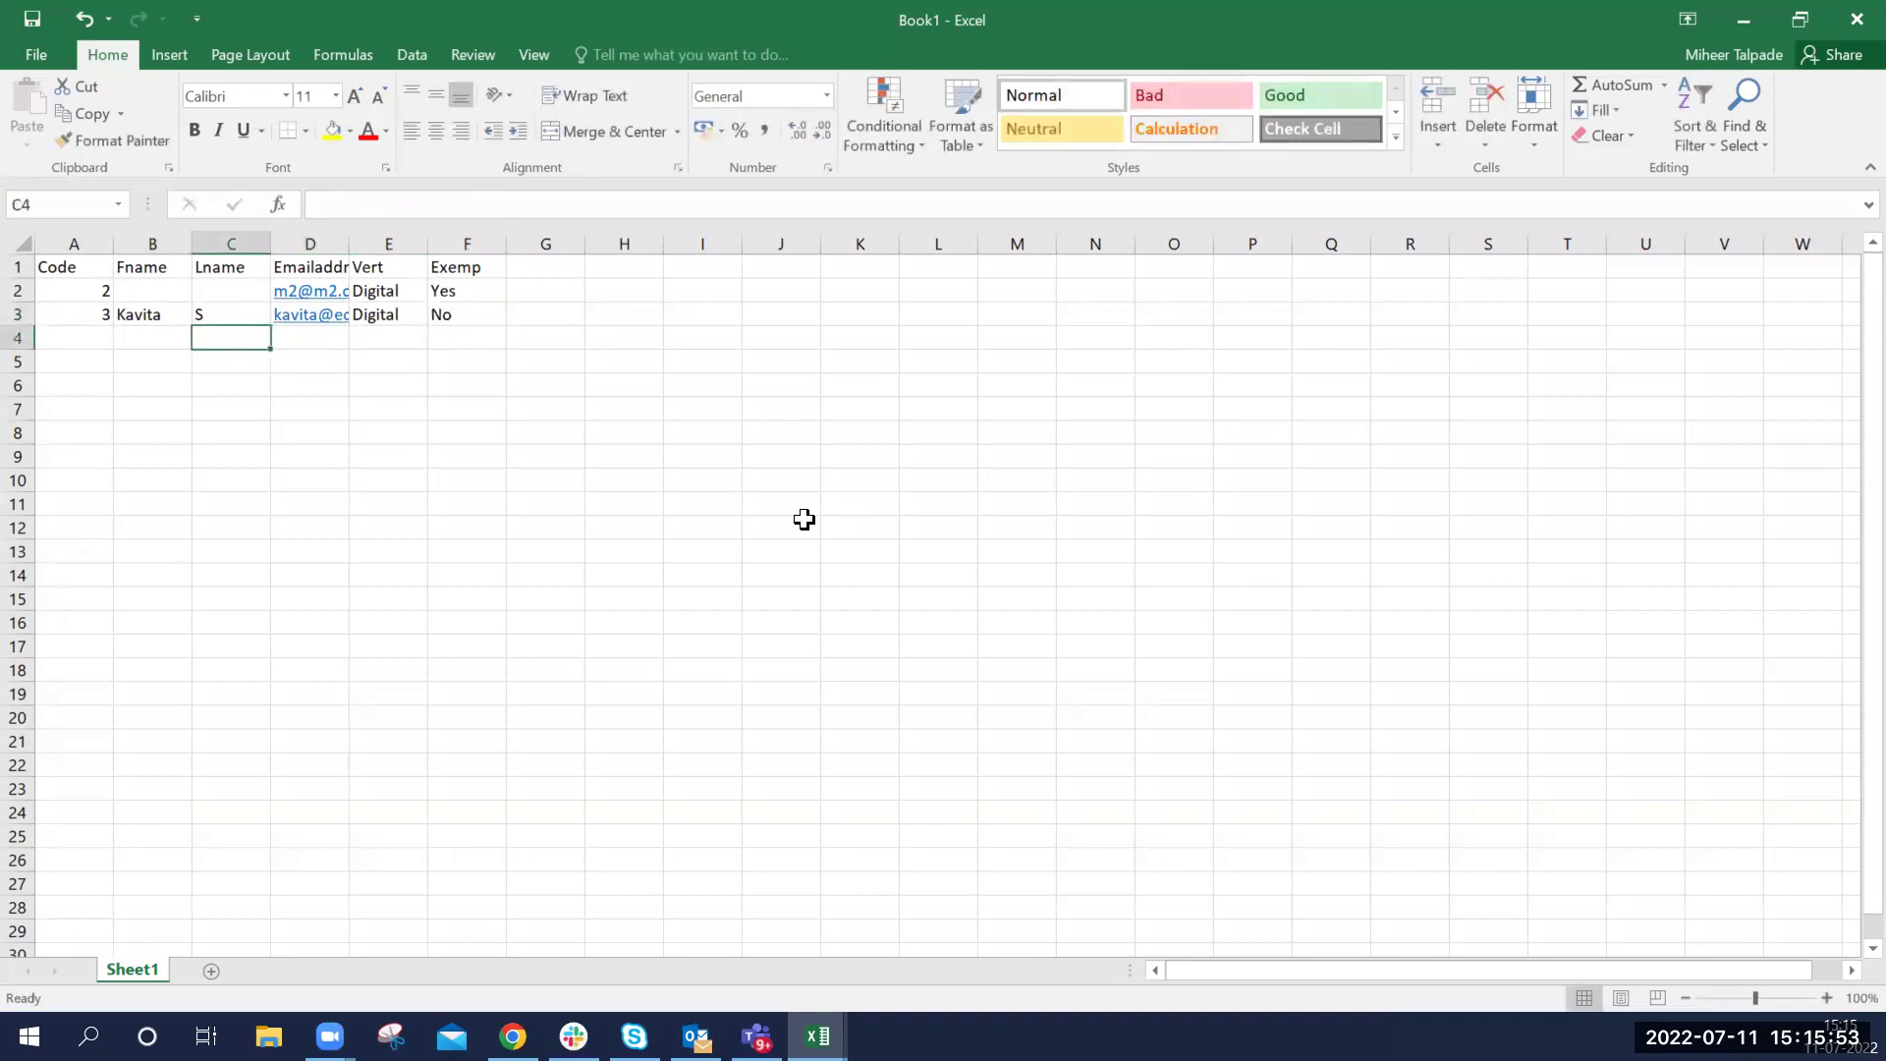
key(Left)
key(Left)
text(4)
key(Tab)
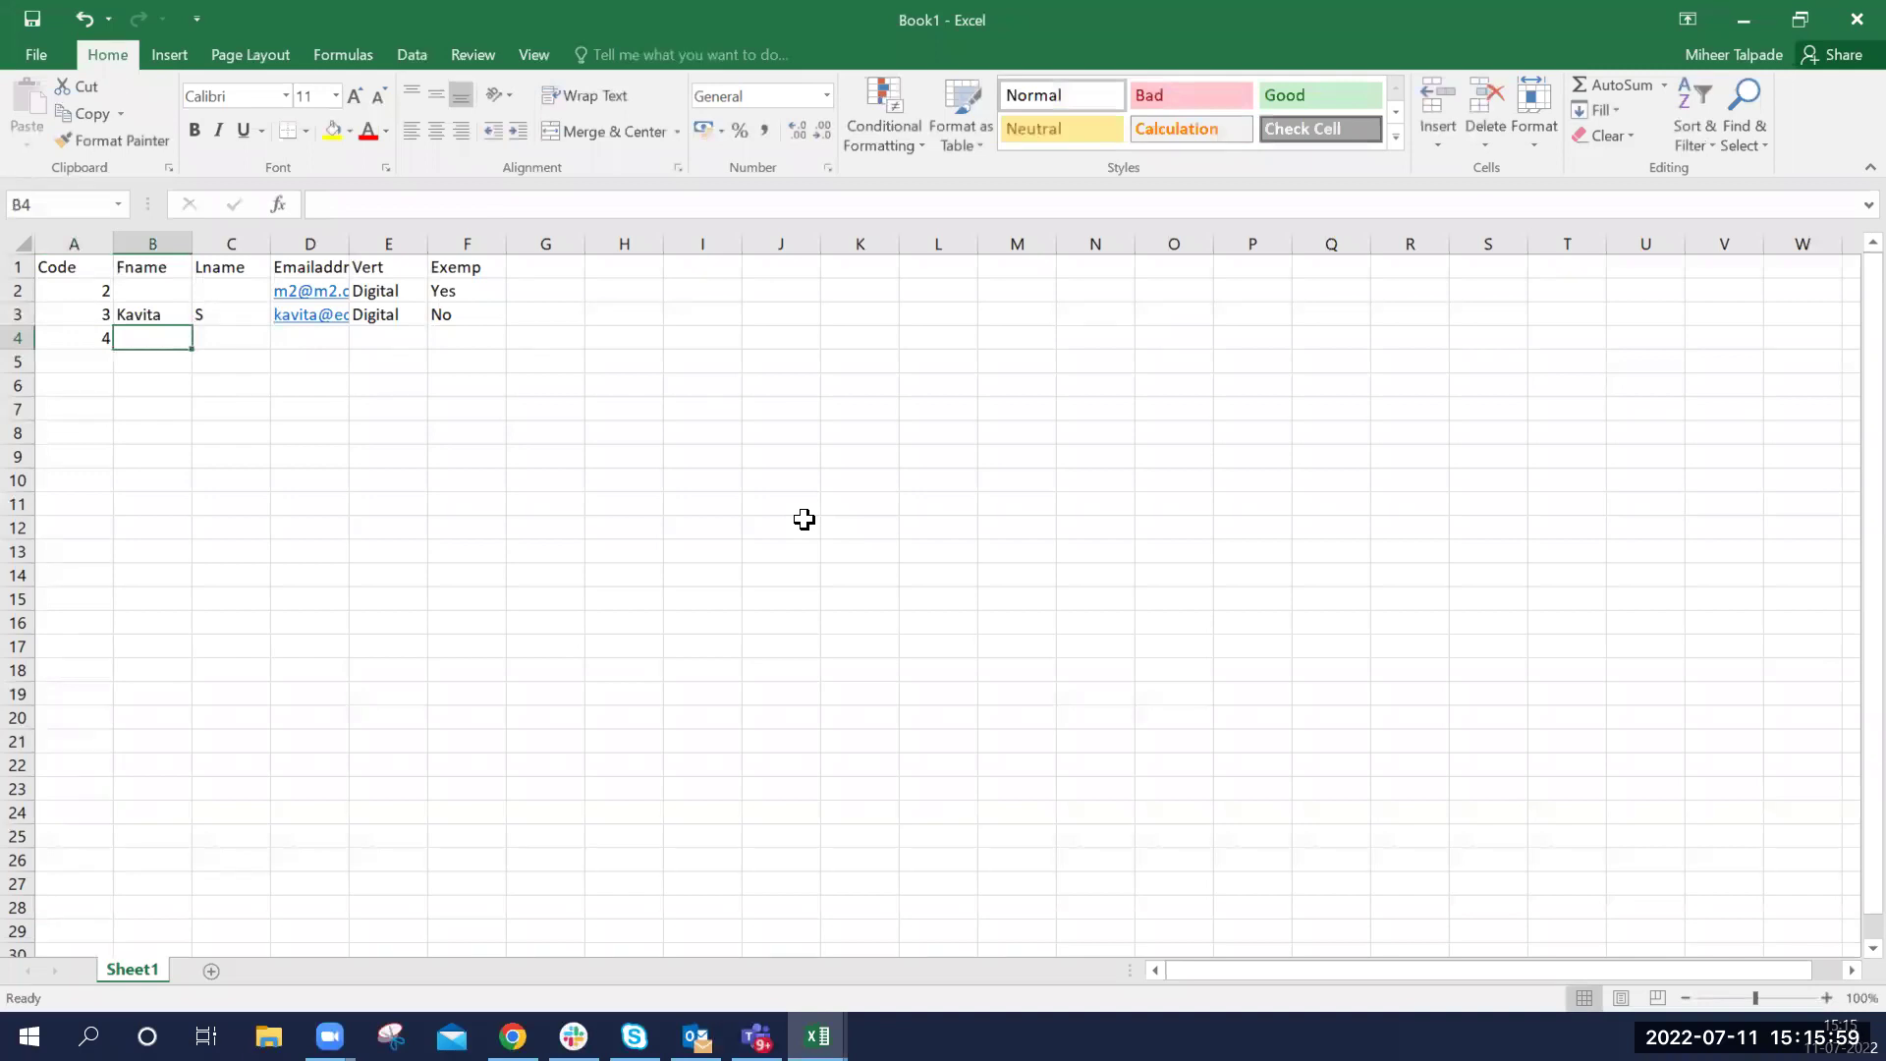
- Review the row 3 and row 4 entries cell by cell, ending in row 4
key(Up)
key(Down)
key(Up)
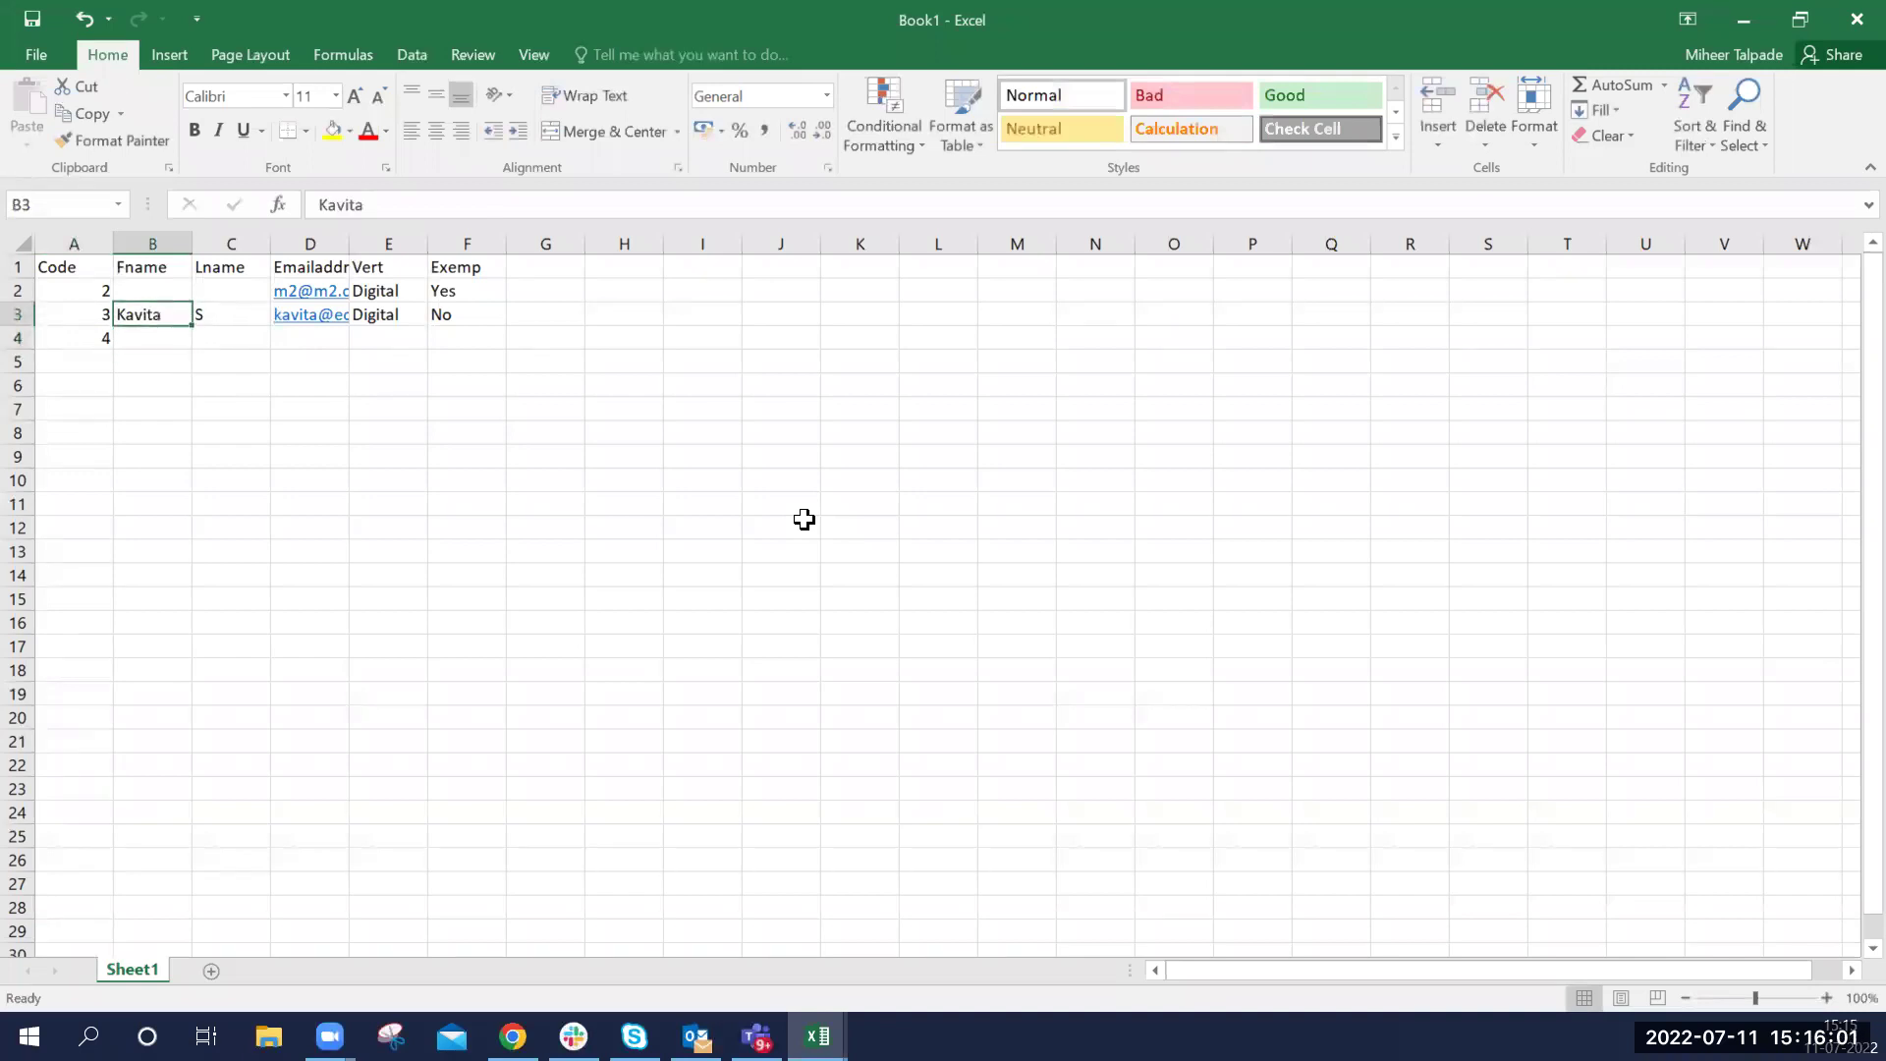
key(Left)
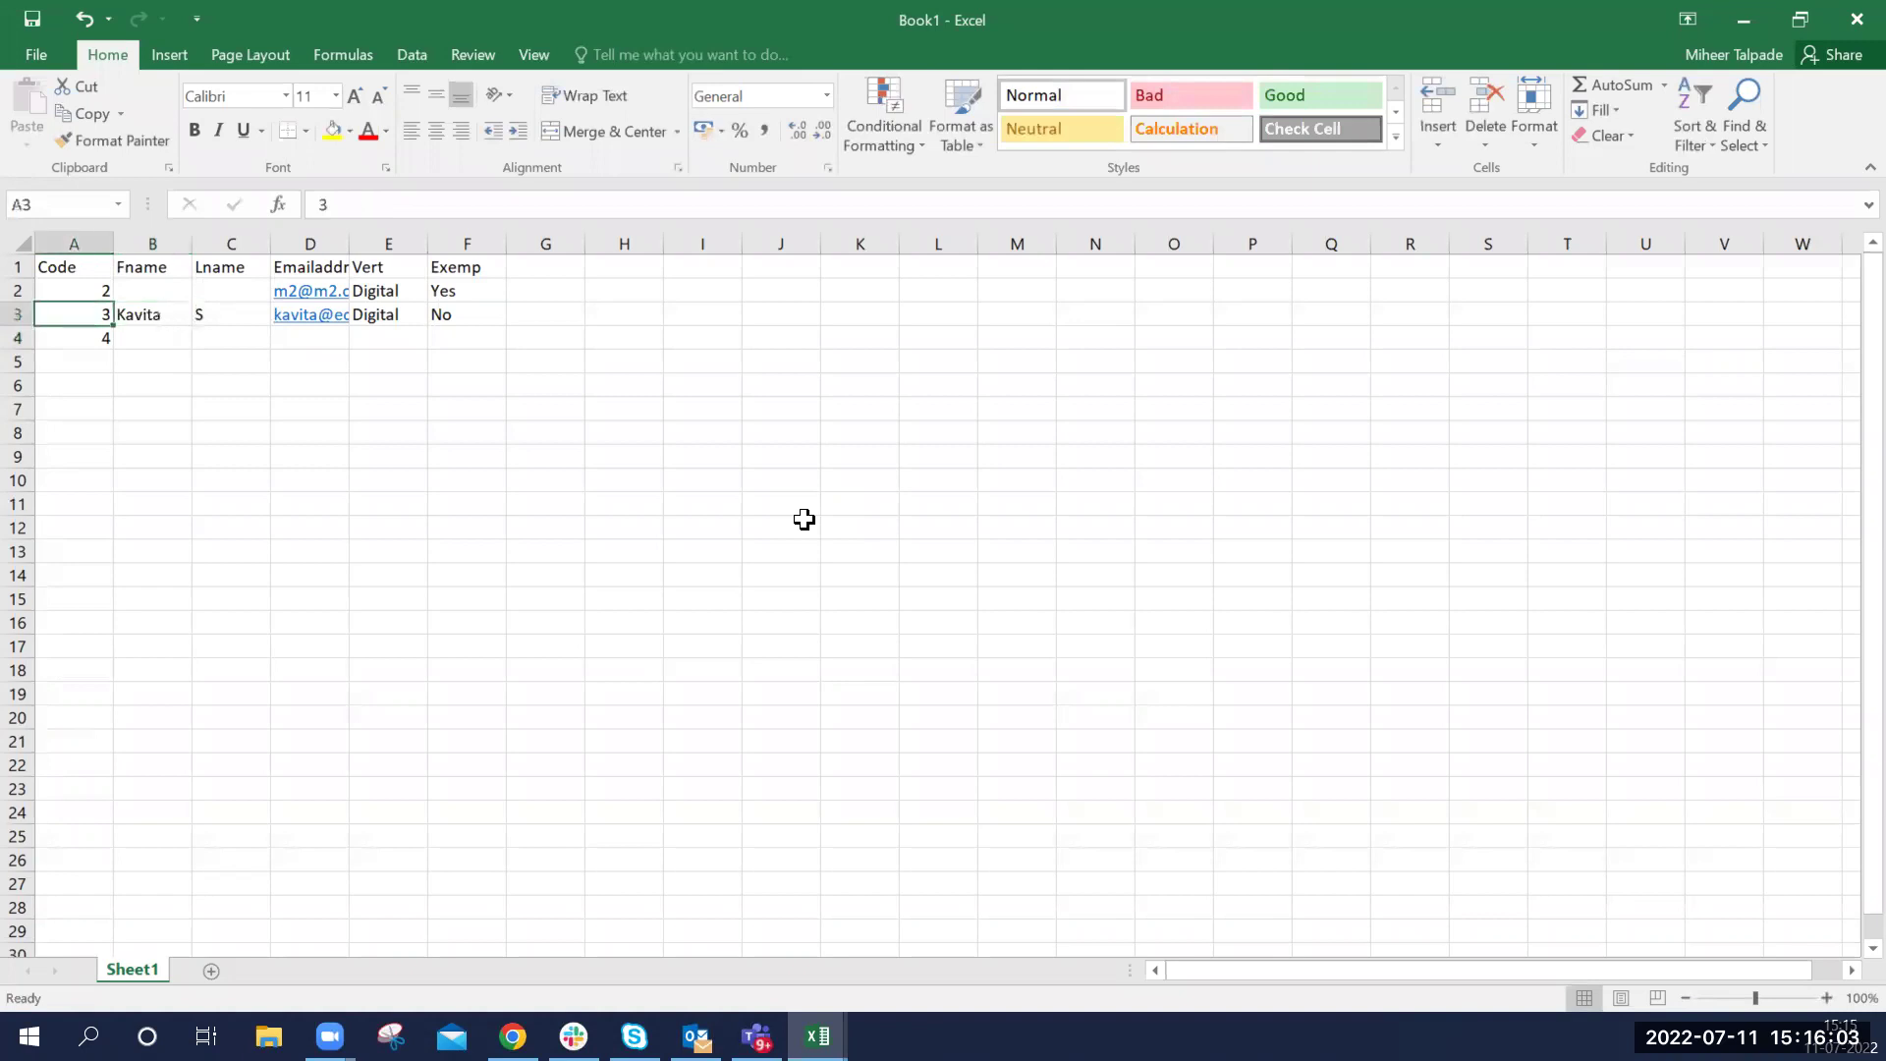
key(Right)
key(Right)
key(Left)
key(Down)
key(Up)
key(Left)
key(Right)
key(Right)
key(Right)
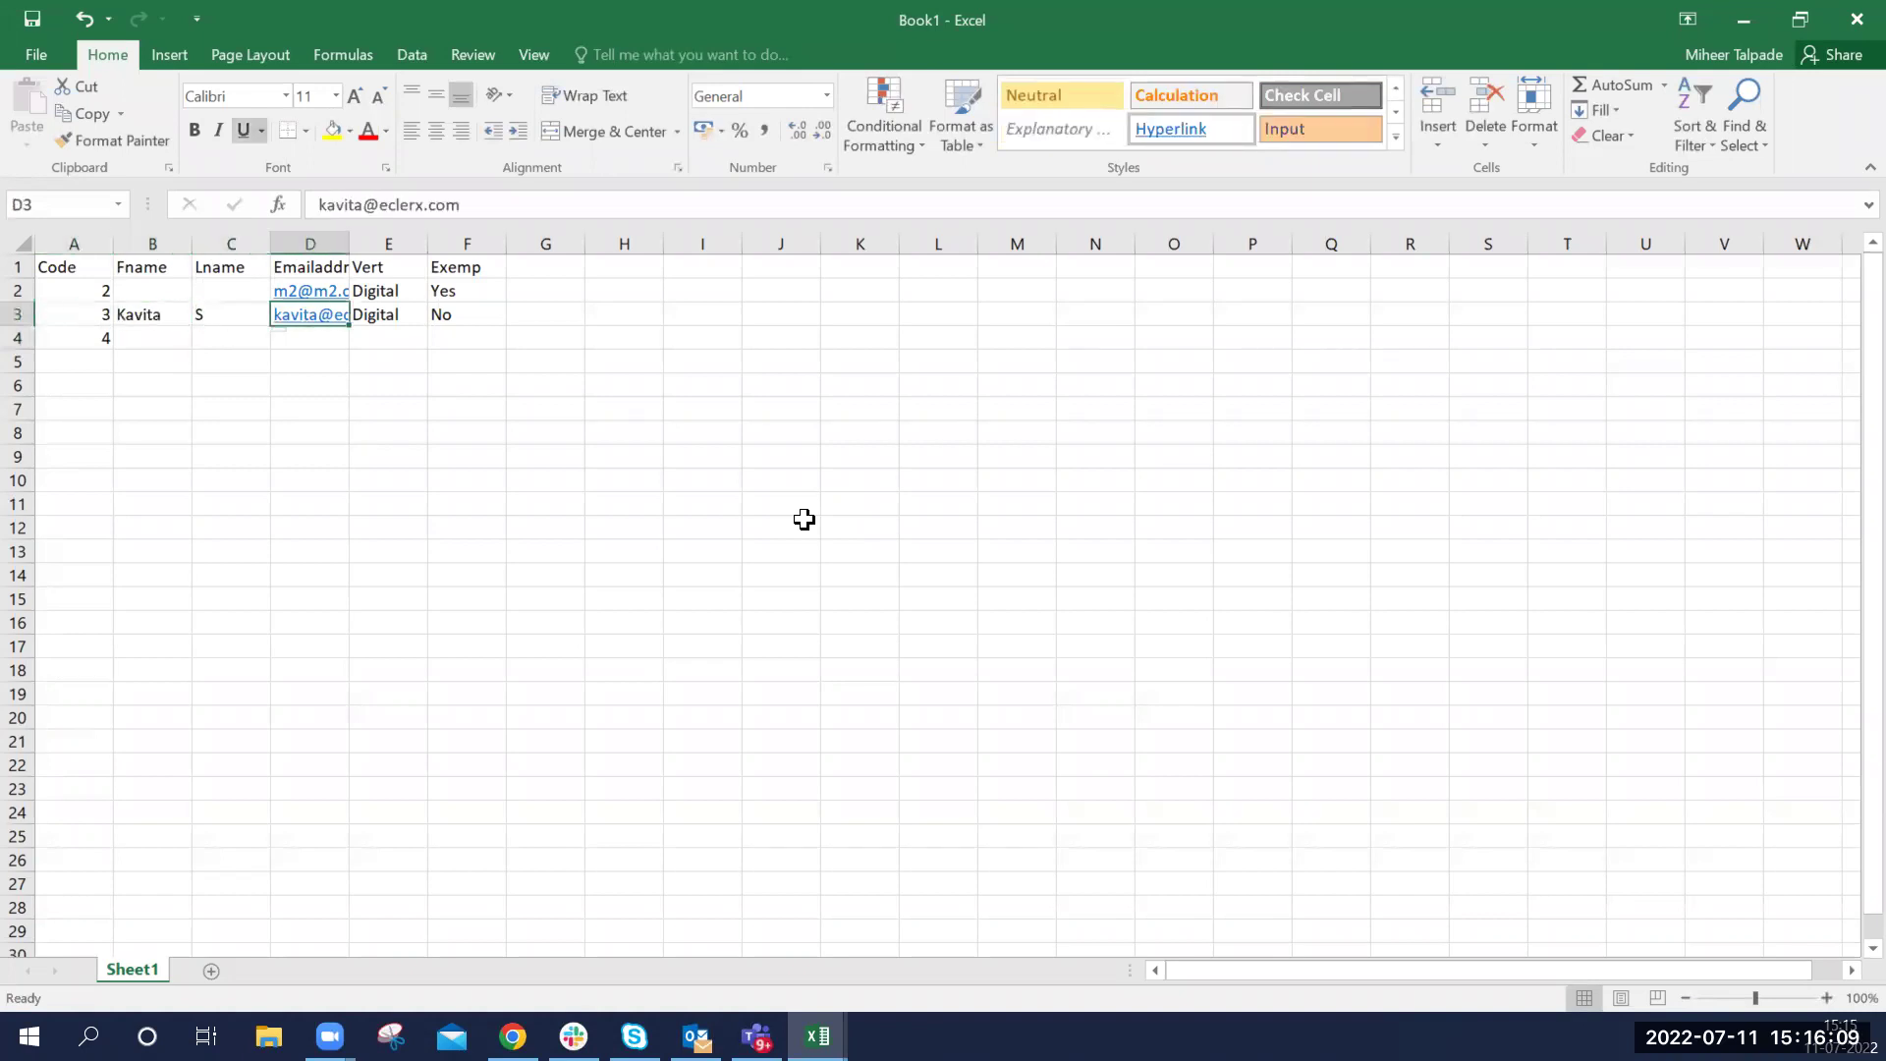
key(Left)
key(Left)
key(Left)
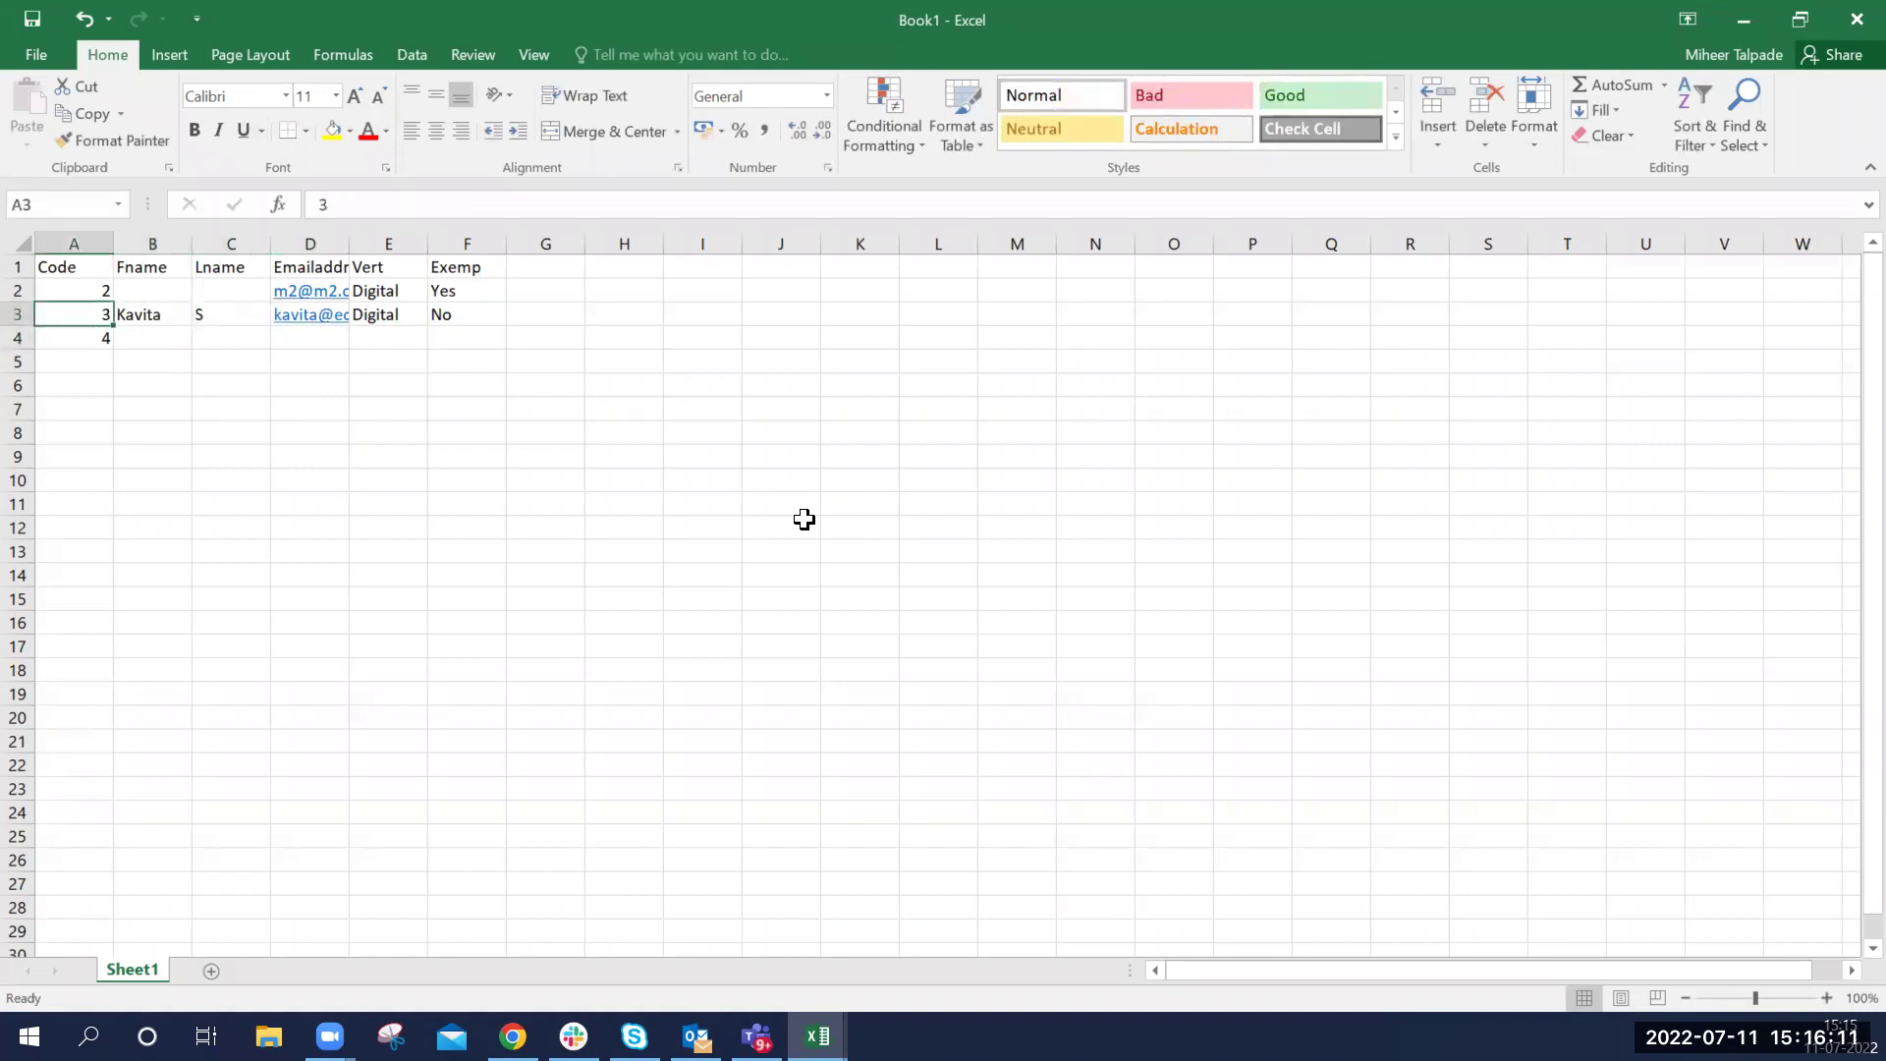
key(Down)
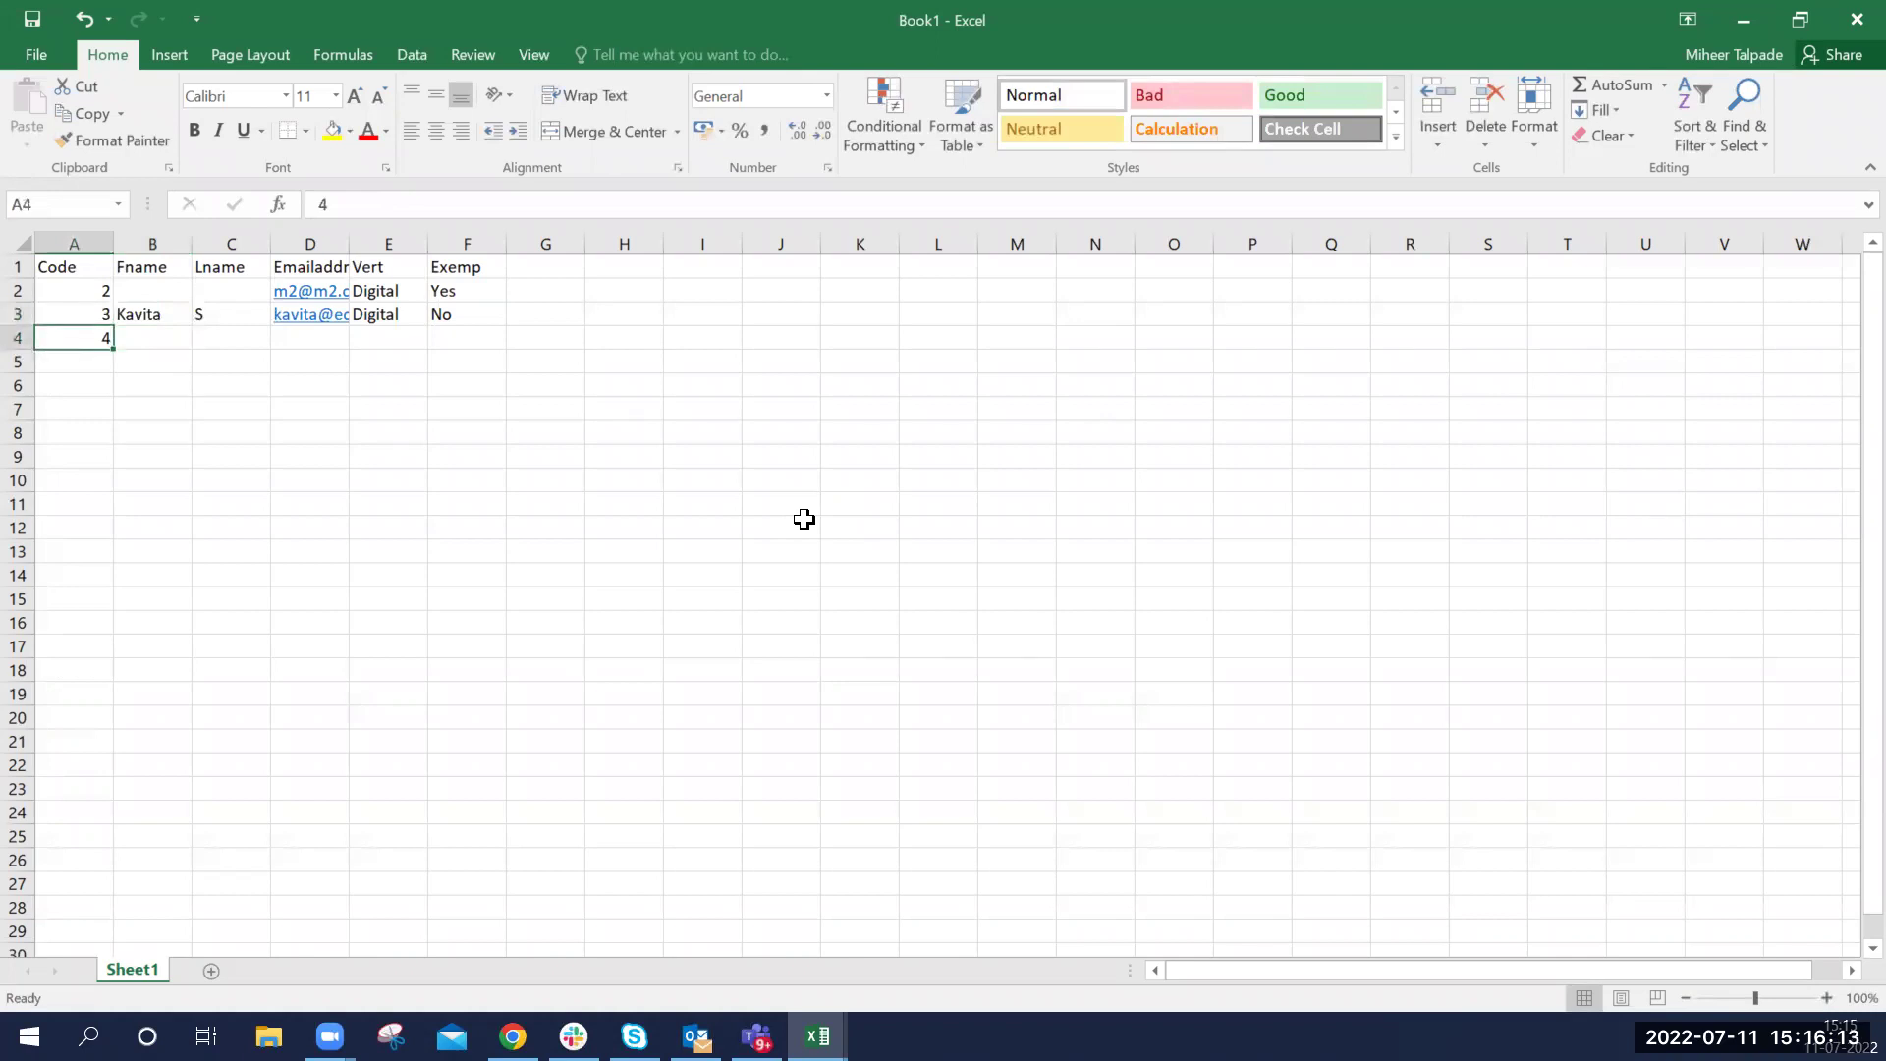
key(Right)
key(Left)
key(Up)
key(Right)
key(Left)
key(Down)
key(Up)
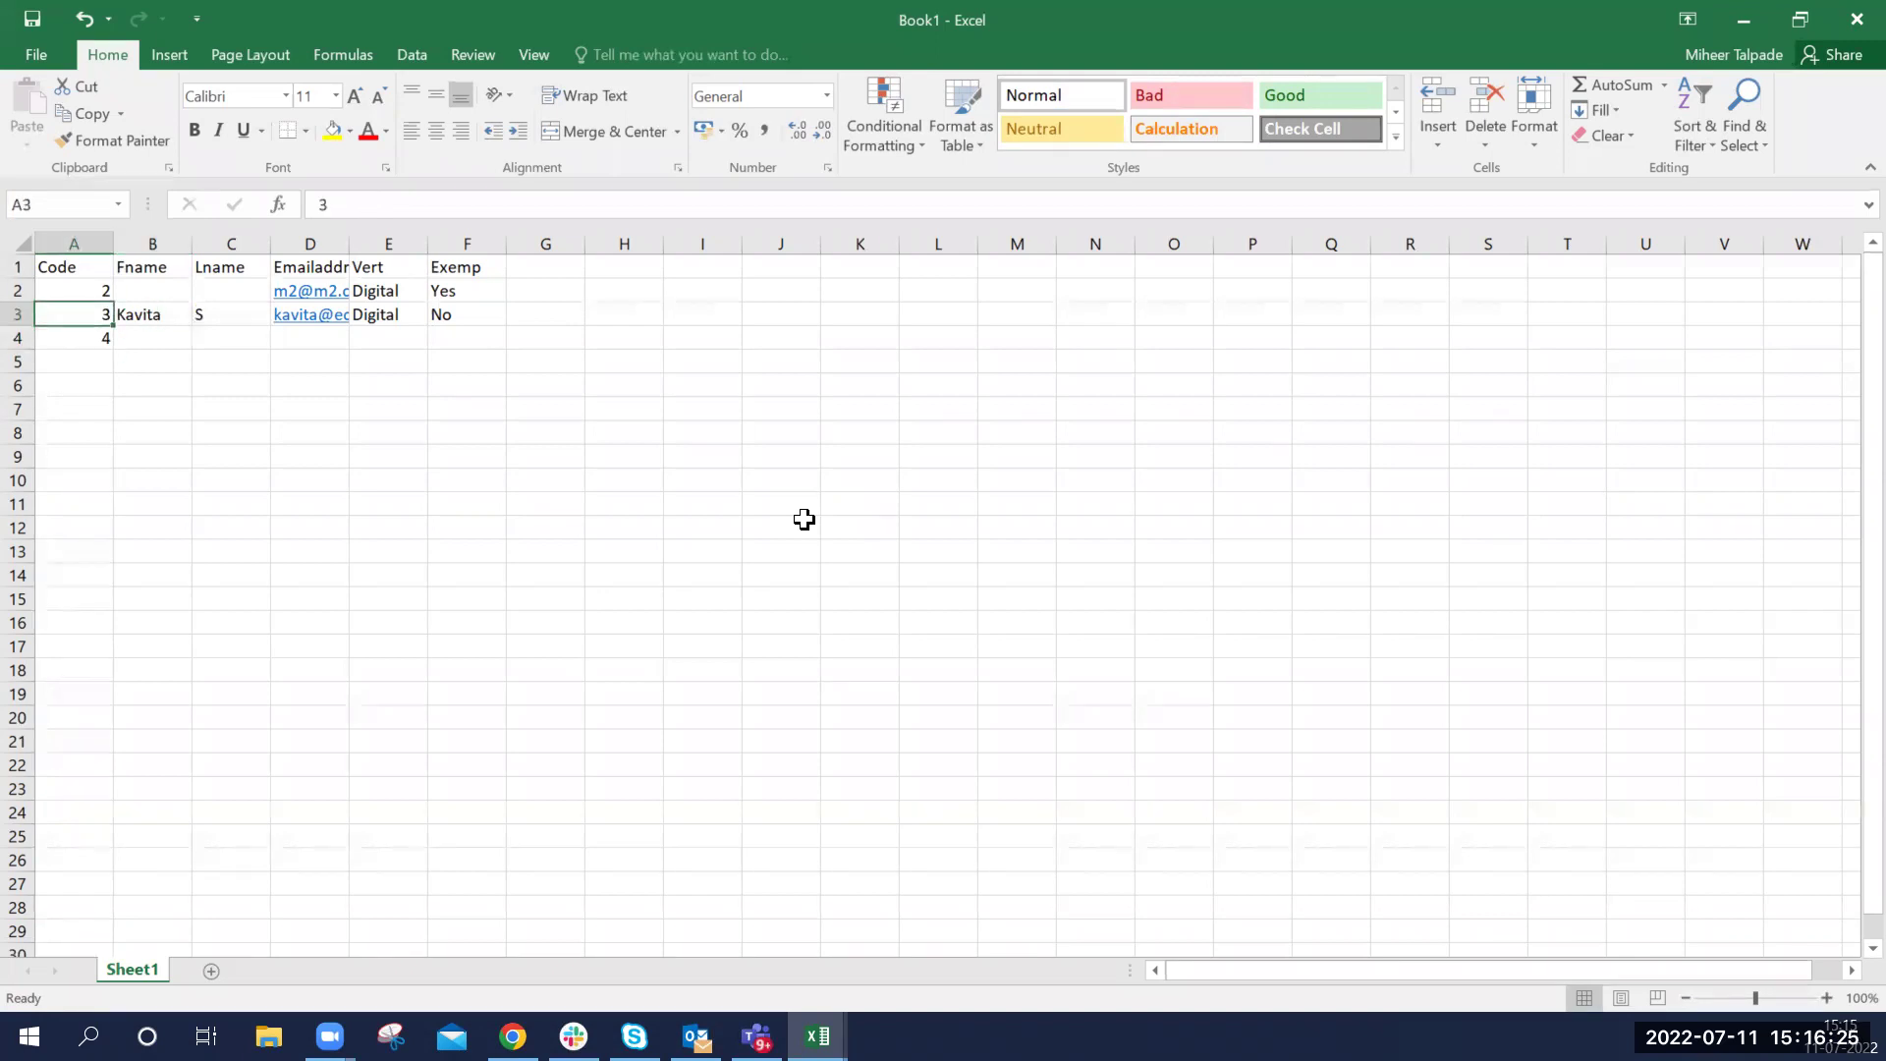
key(Right)
key(Right)
key(Right)
key(Left)
key(Left)
key(Left)
key(Right)
key(Right)
key(Right)
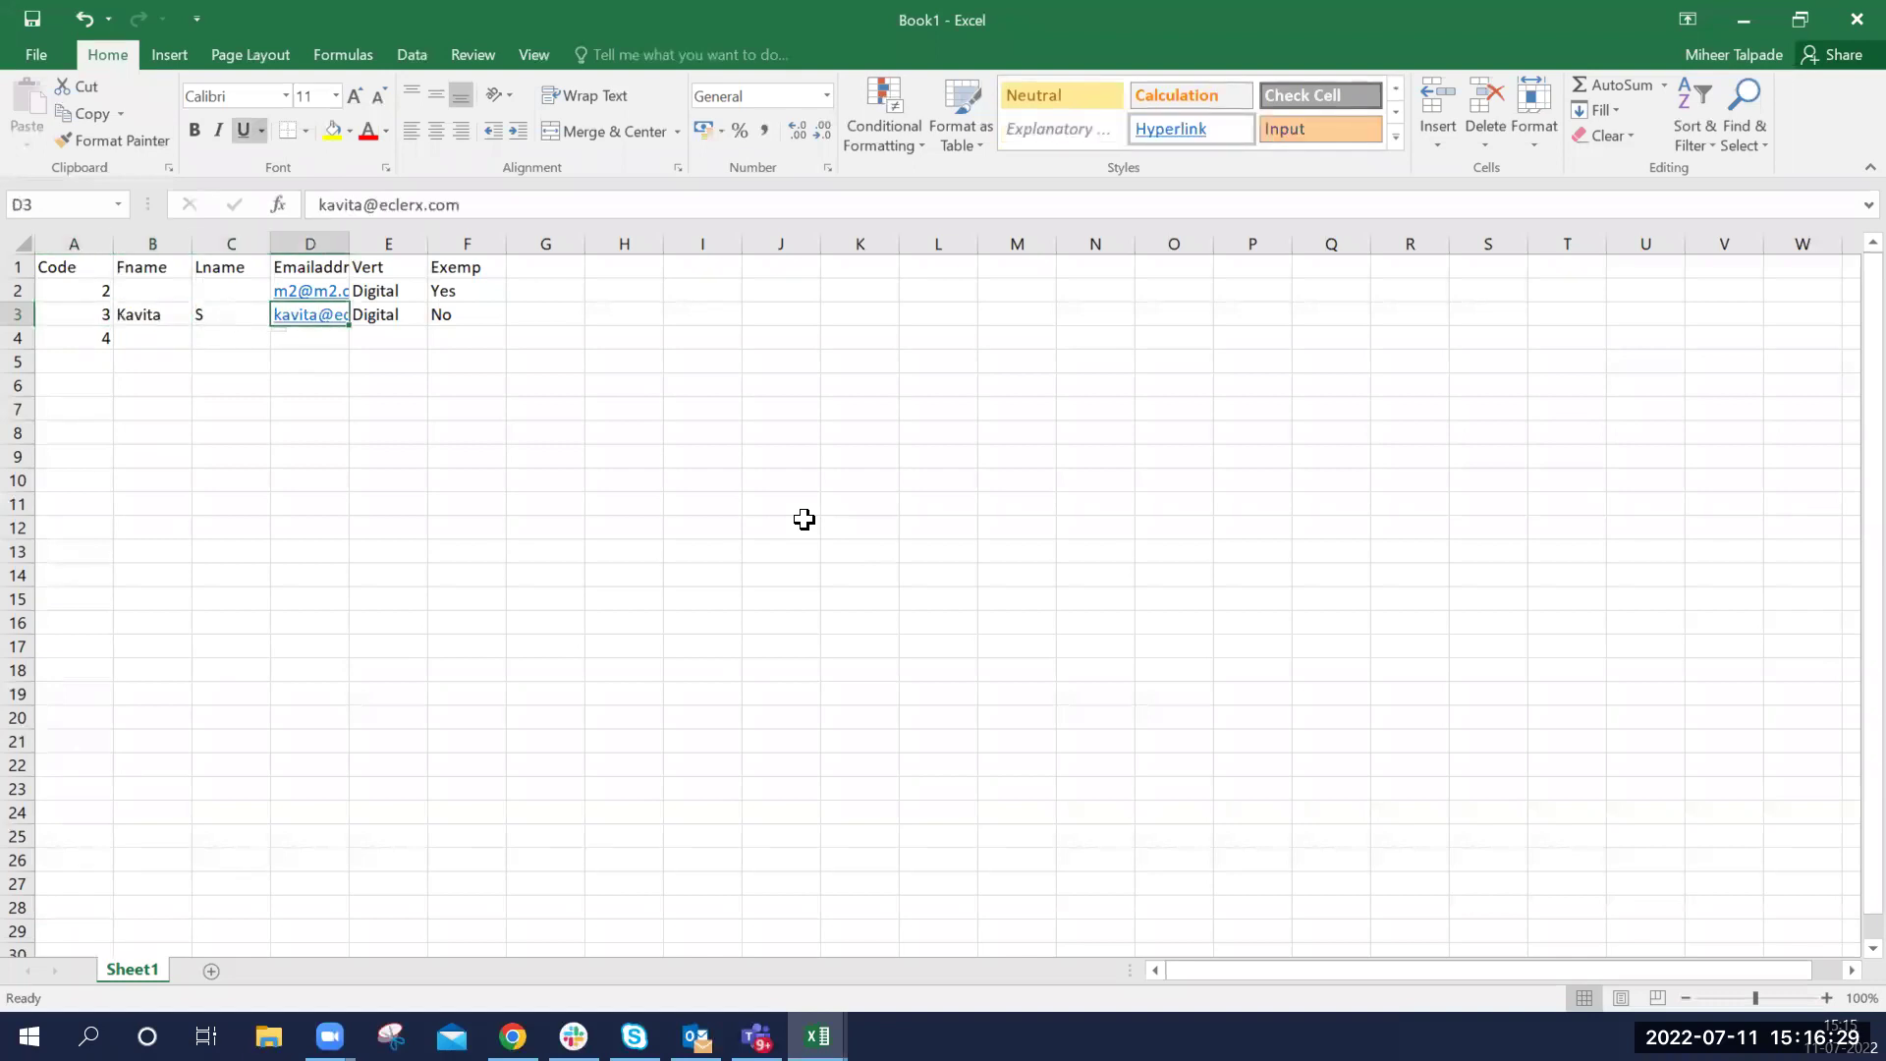
key(Down)
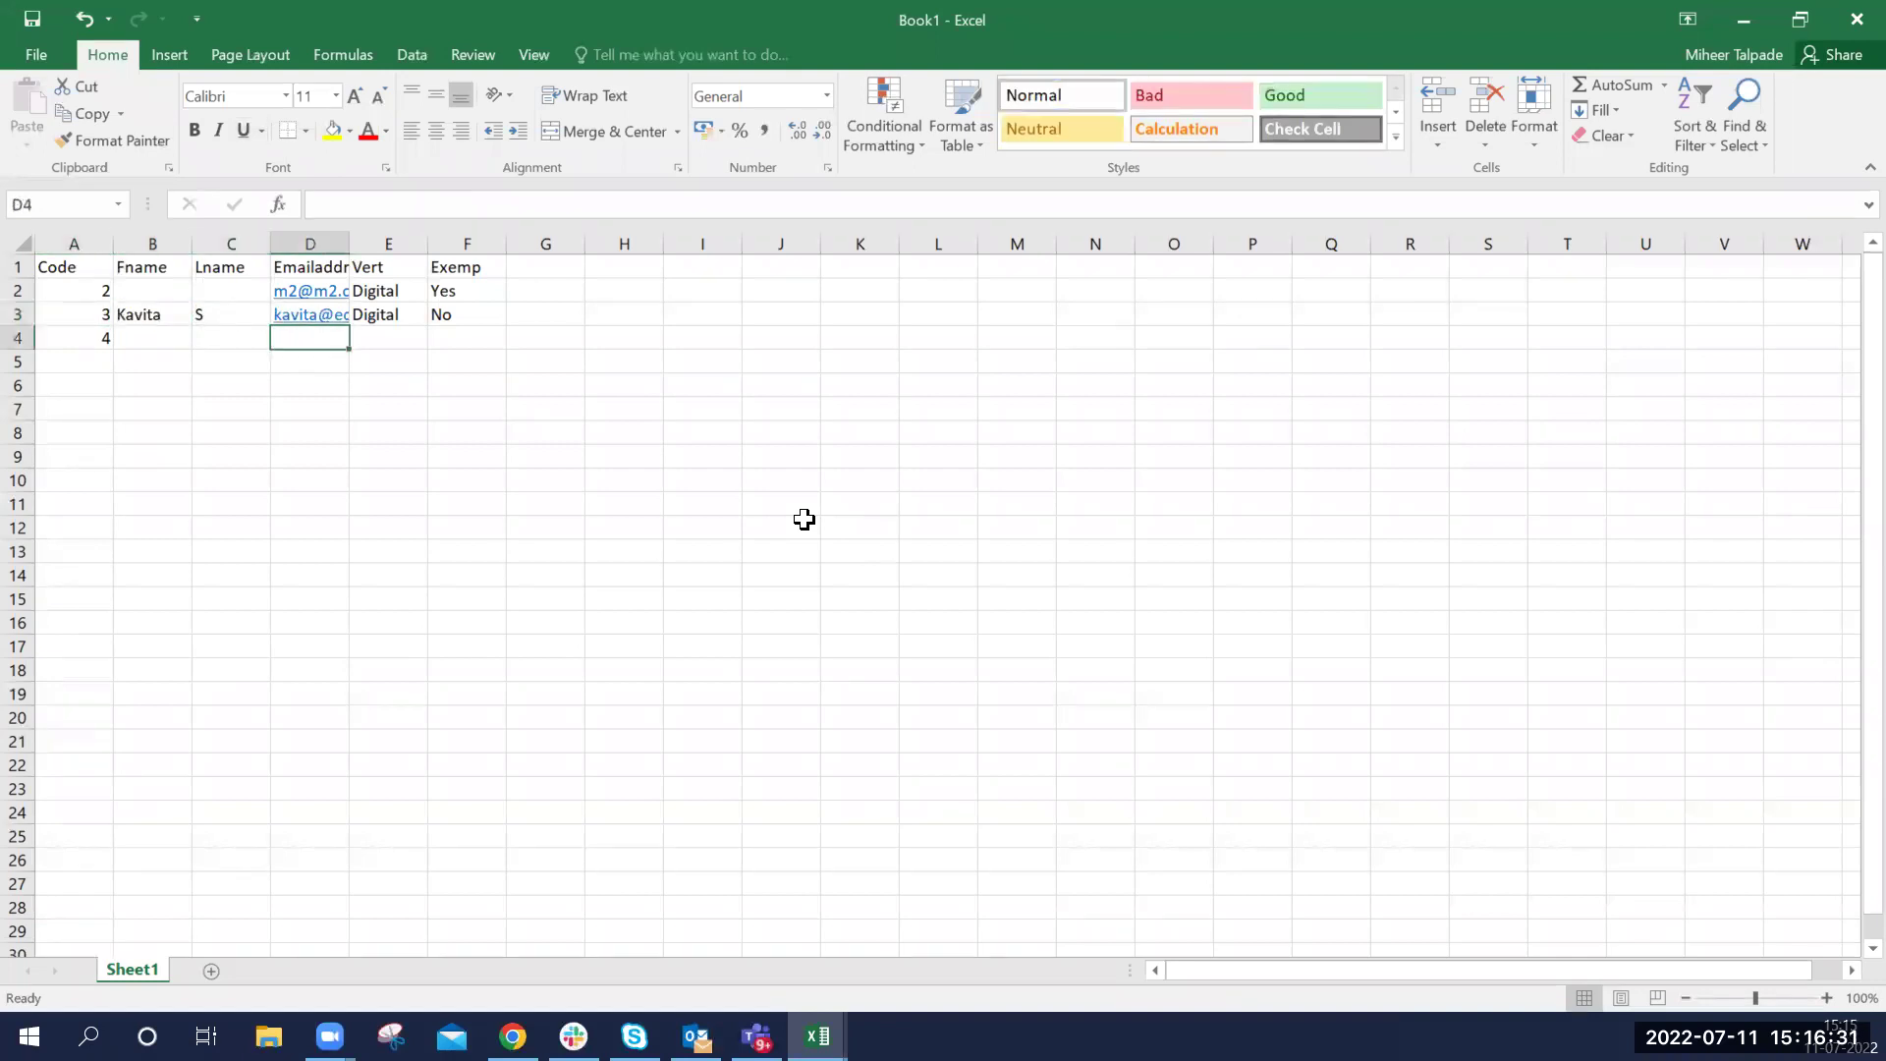
key(Left)
key(Left)
key(Left)
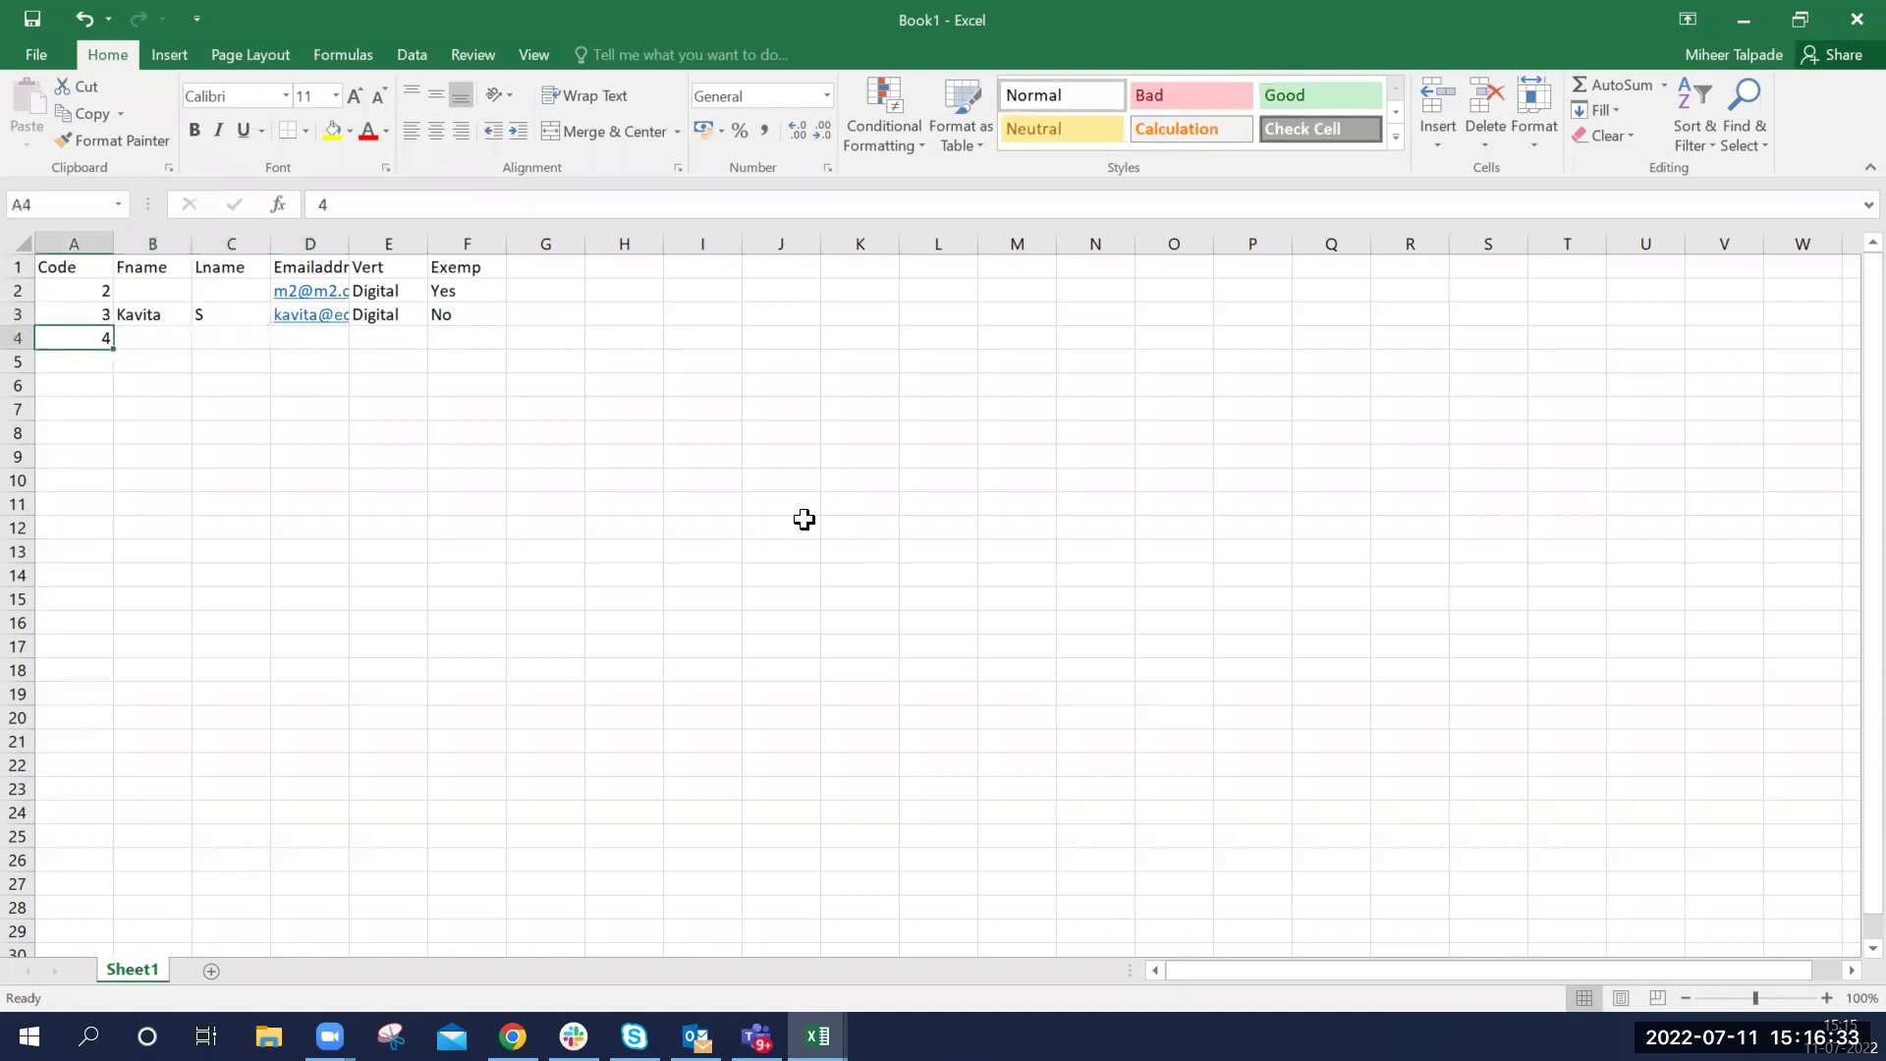
key(Right)
key(Left)
- Enter the third contact's first name and last initial in row 4
key(Right)
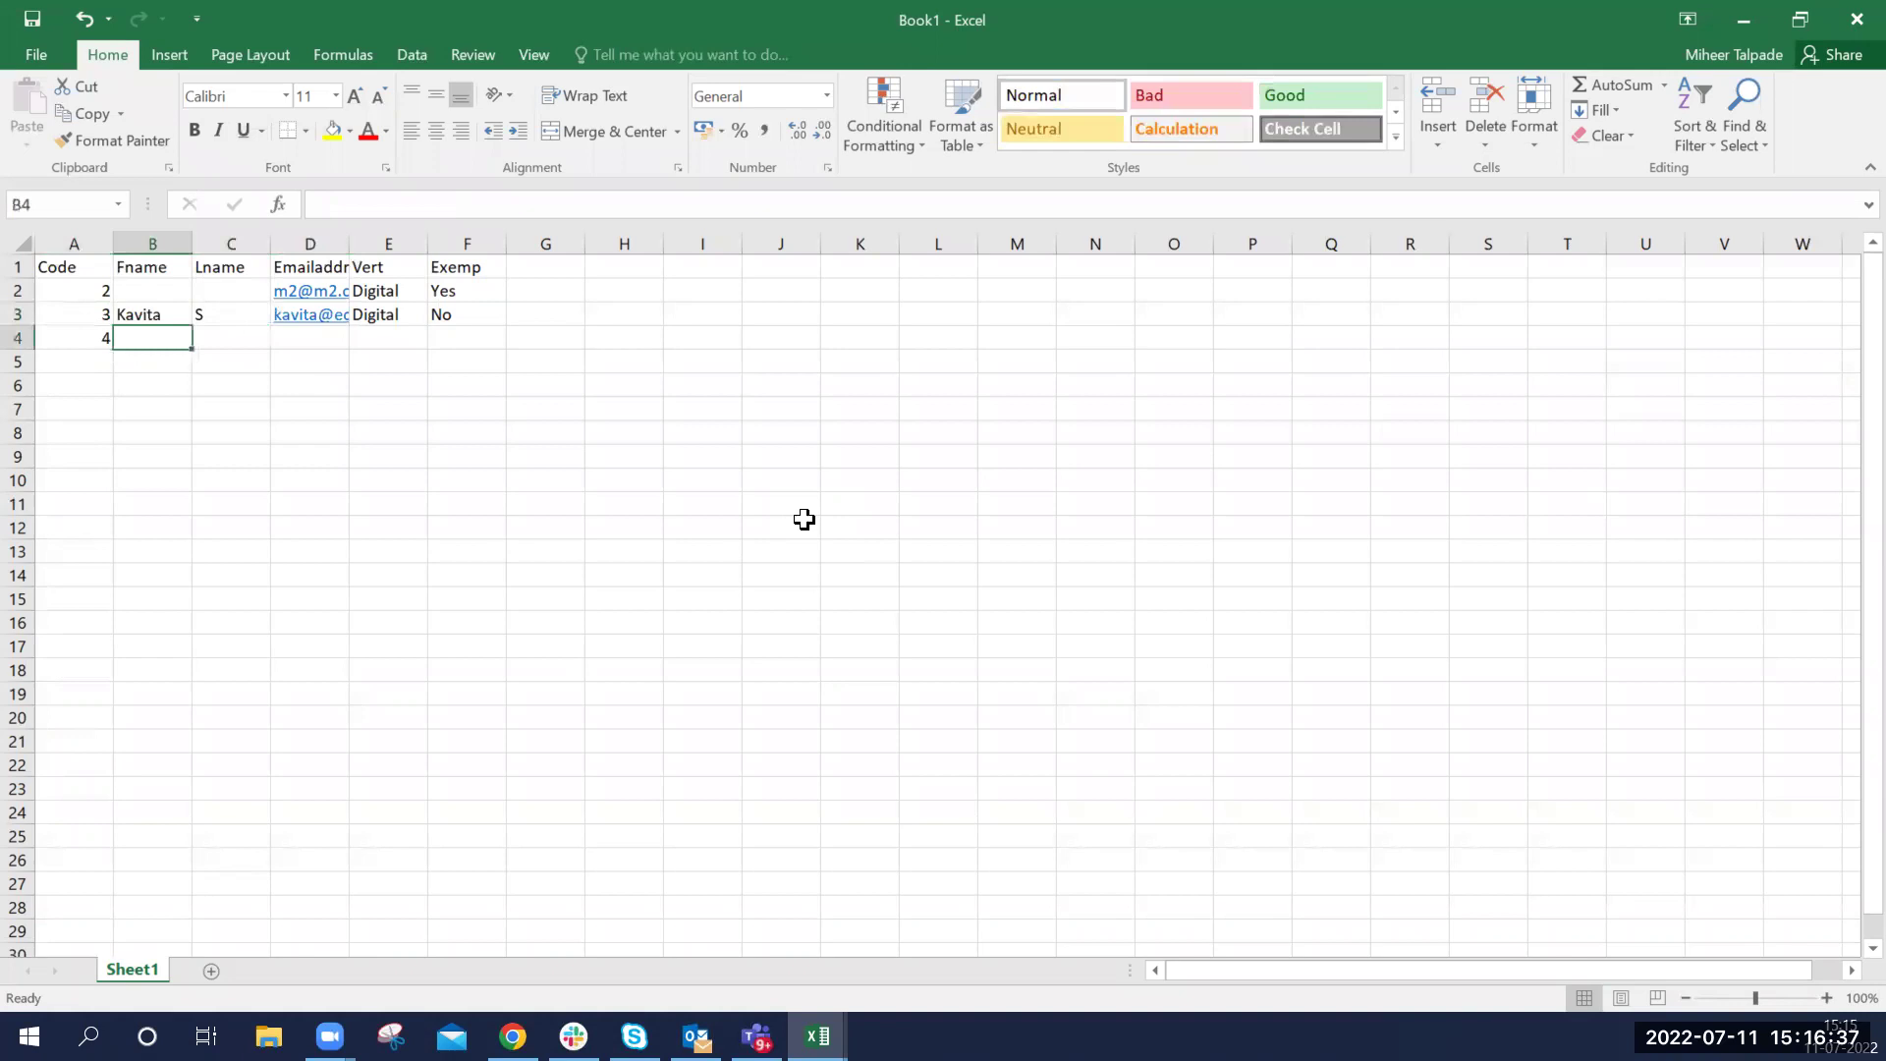
text(Miheer)
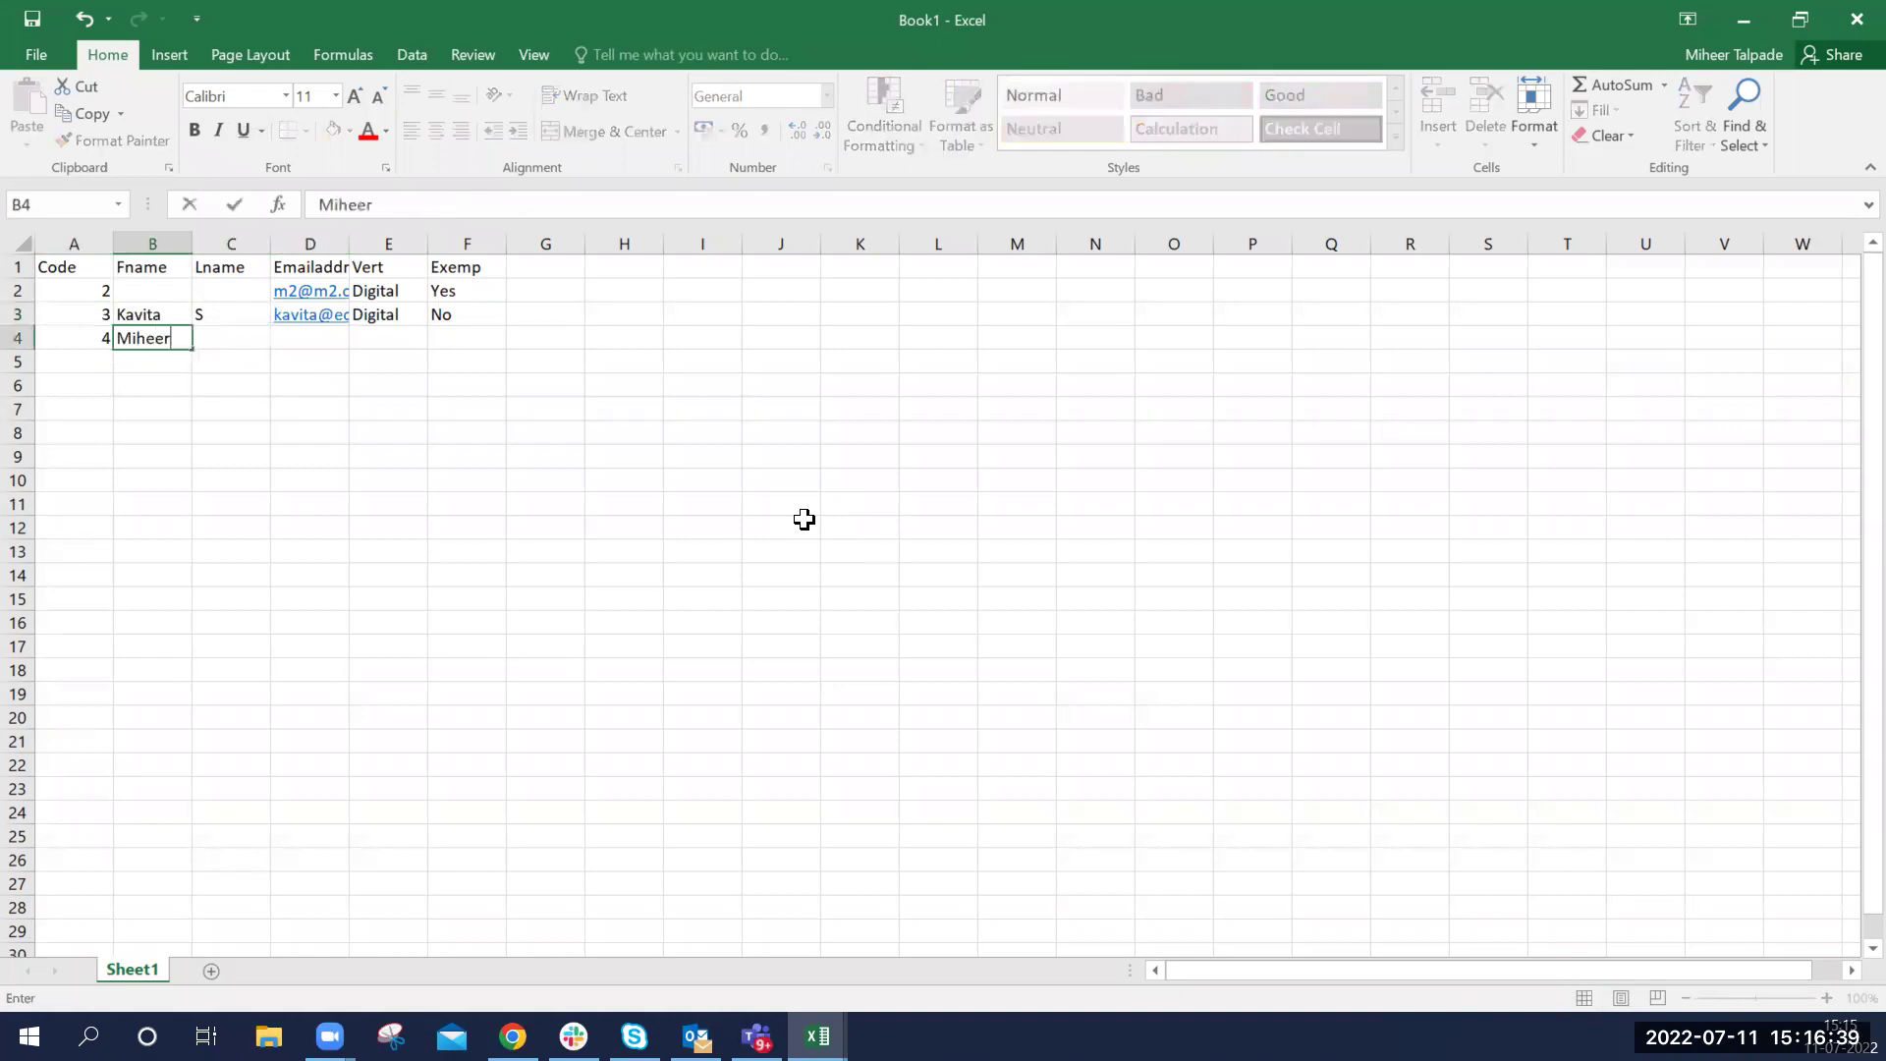
key(Tab)
text(S)
key(Tab)
- Copy row 3's e-mail into row 4 and set Vert to Digital and Exemp to Yes
key(Up)
key(ctrl+c)
key(Down)
key(ctrl+v)
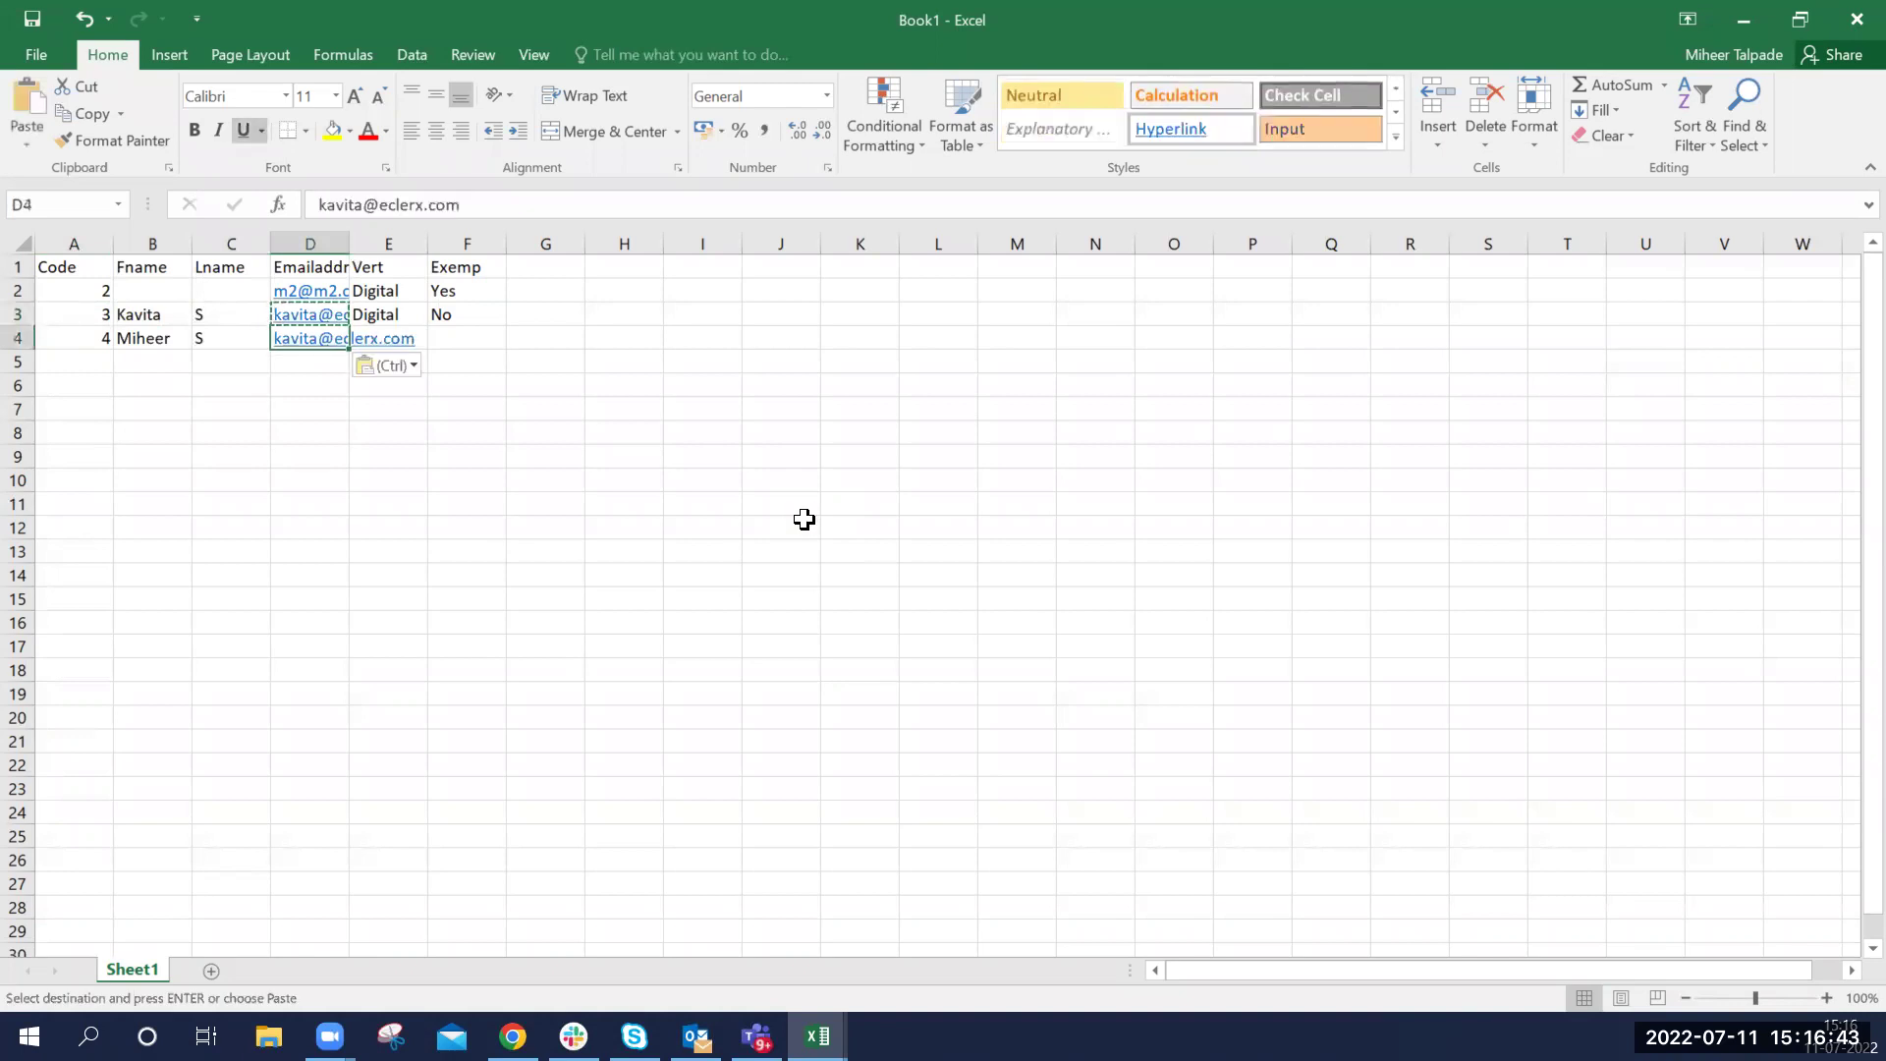
key(Tab)
text(D)
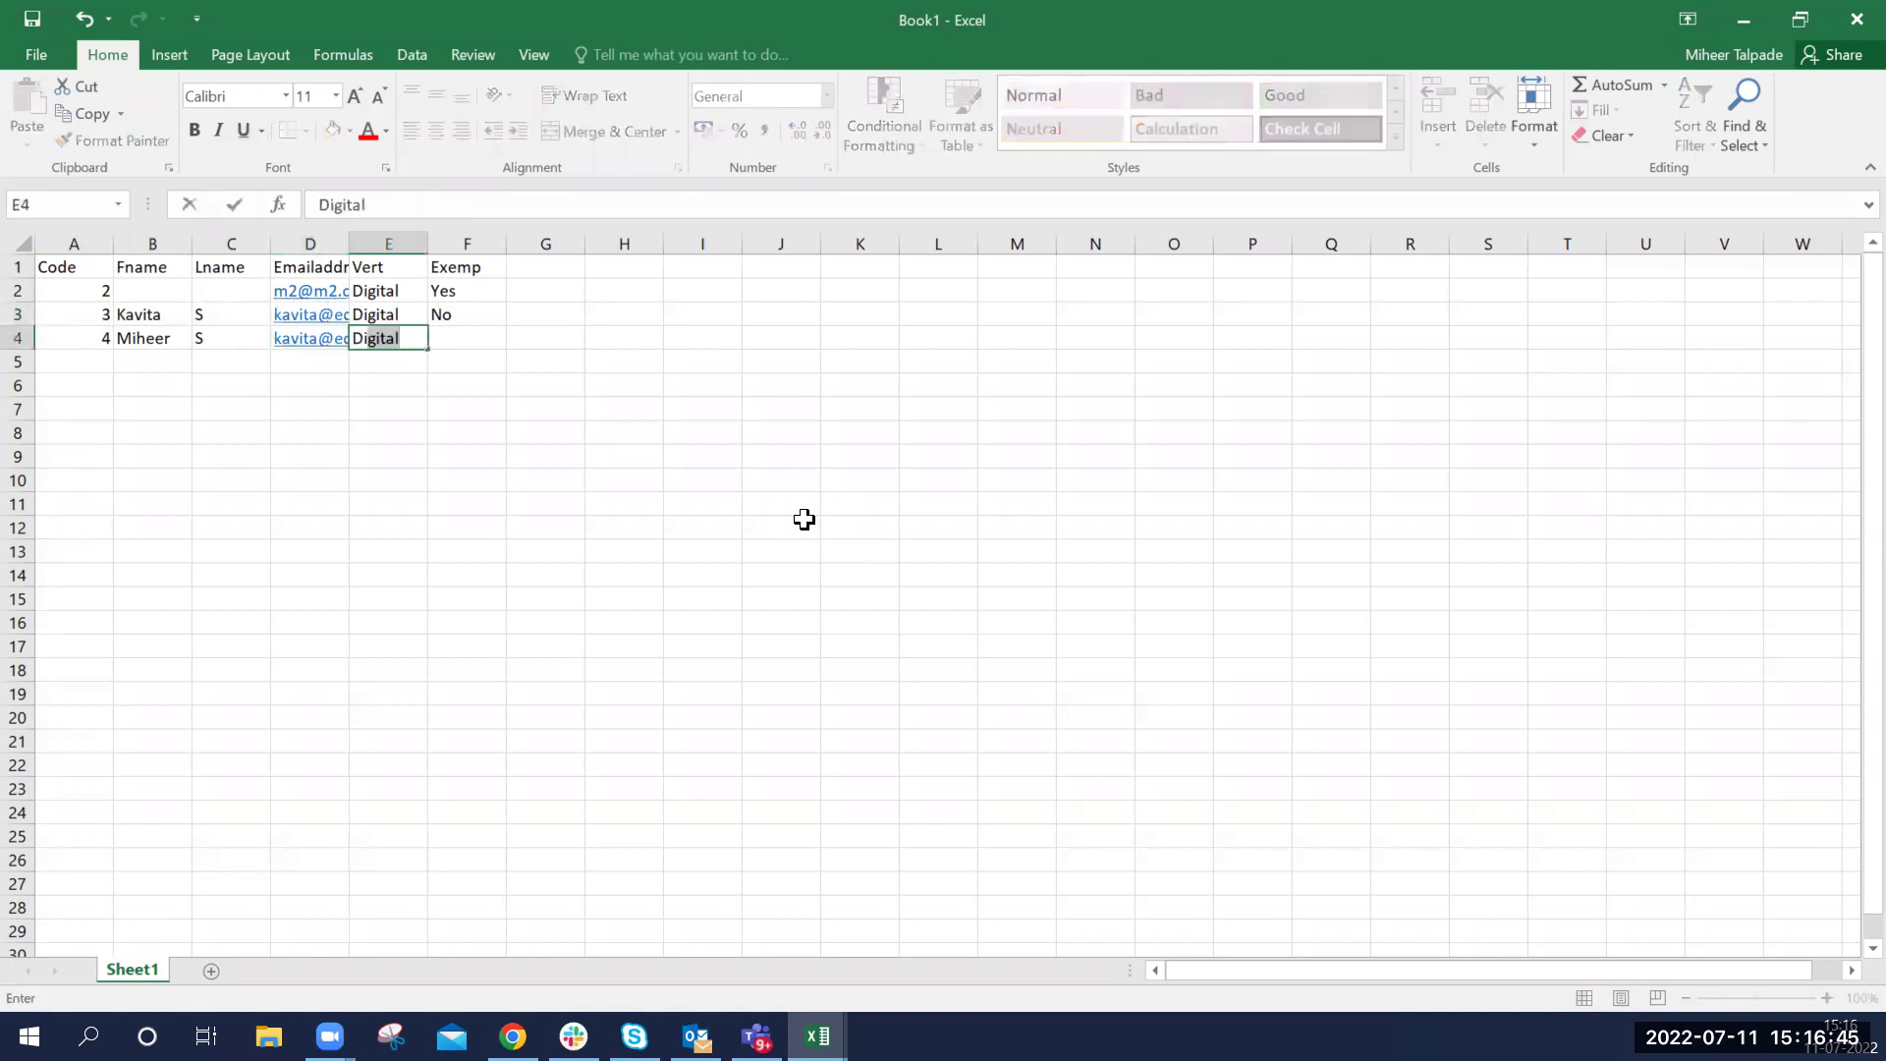
key(Tab)
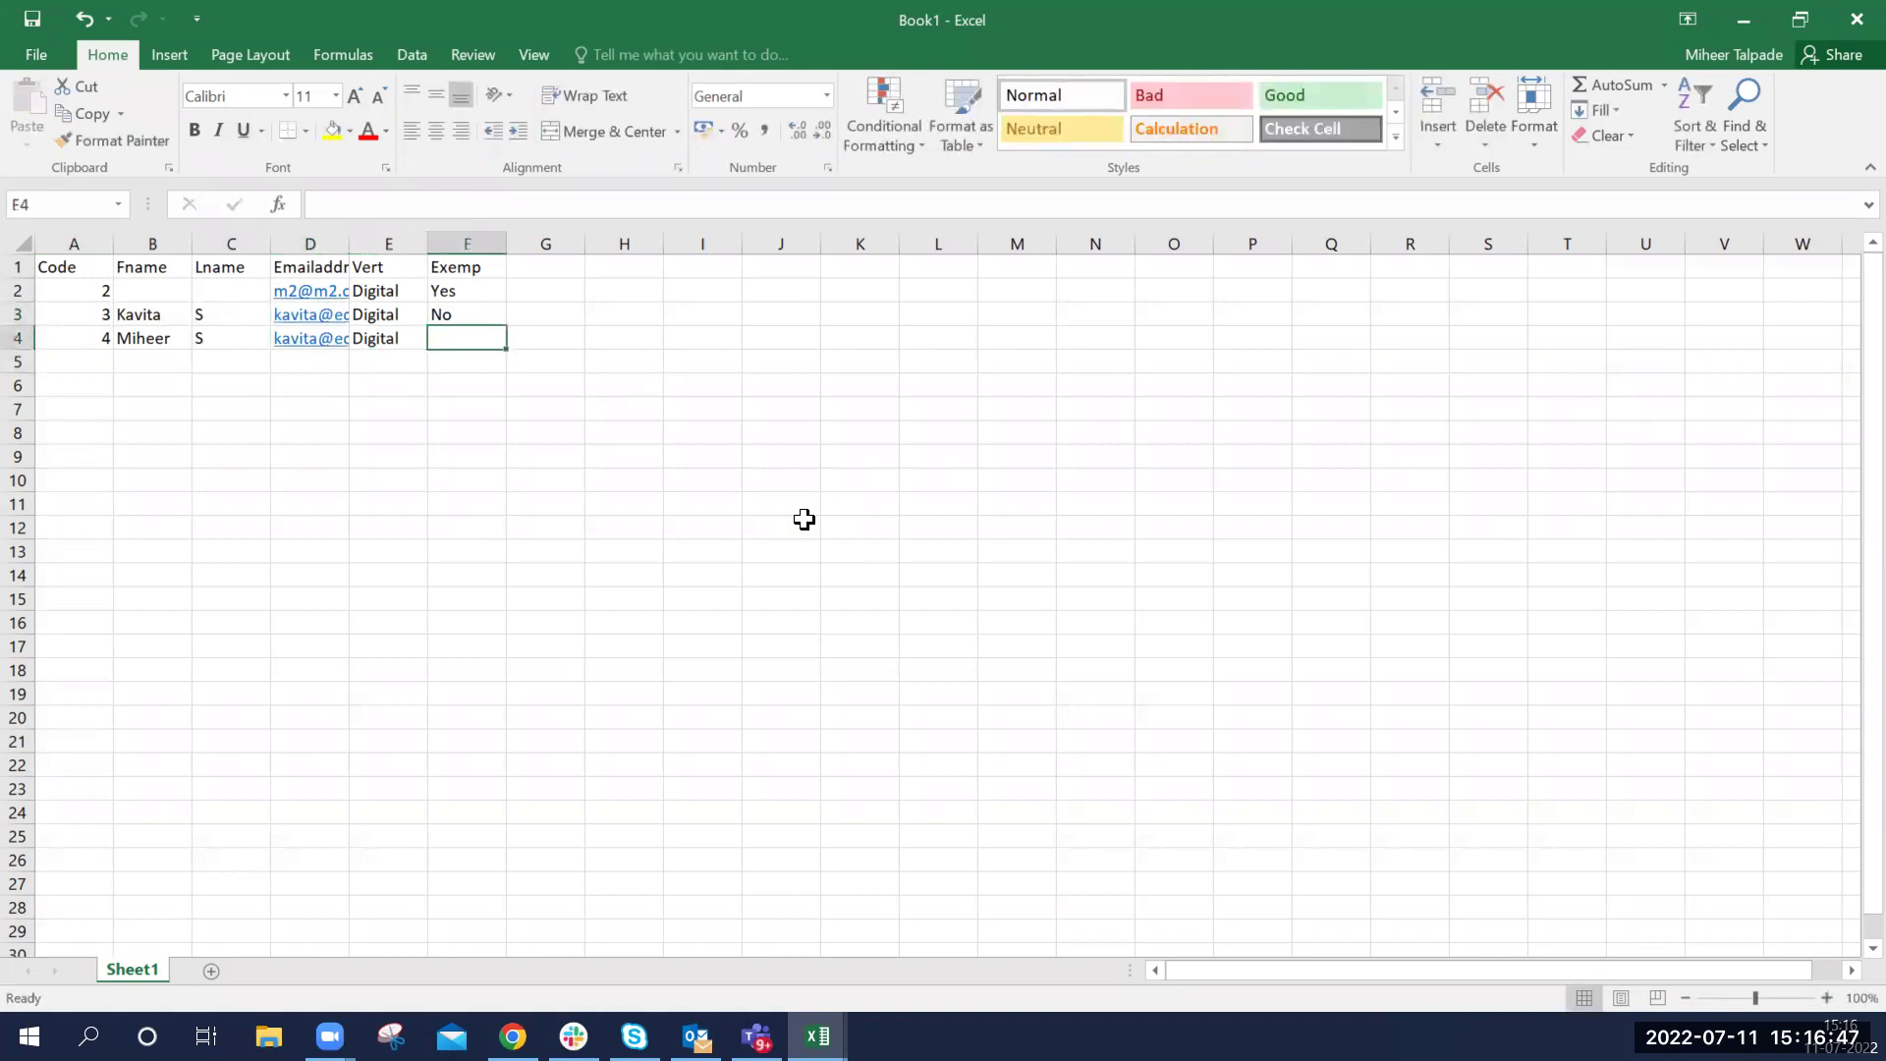
text(Yes)
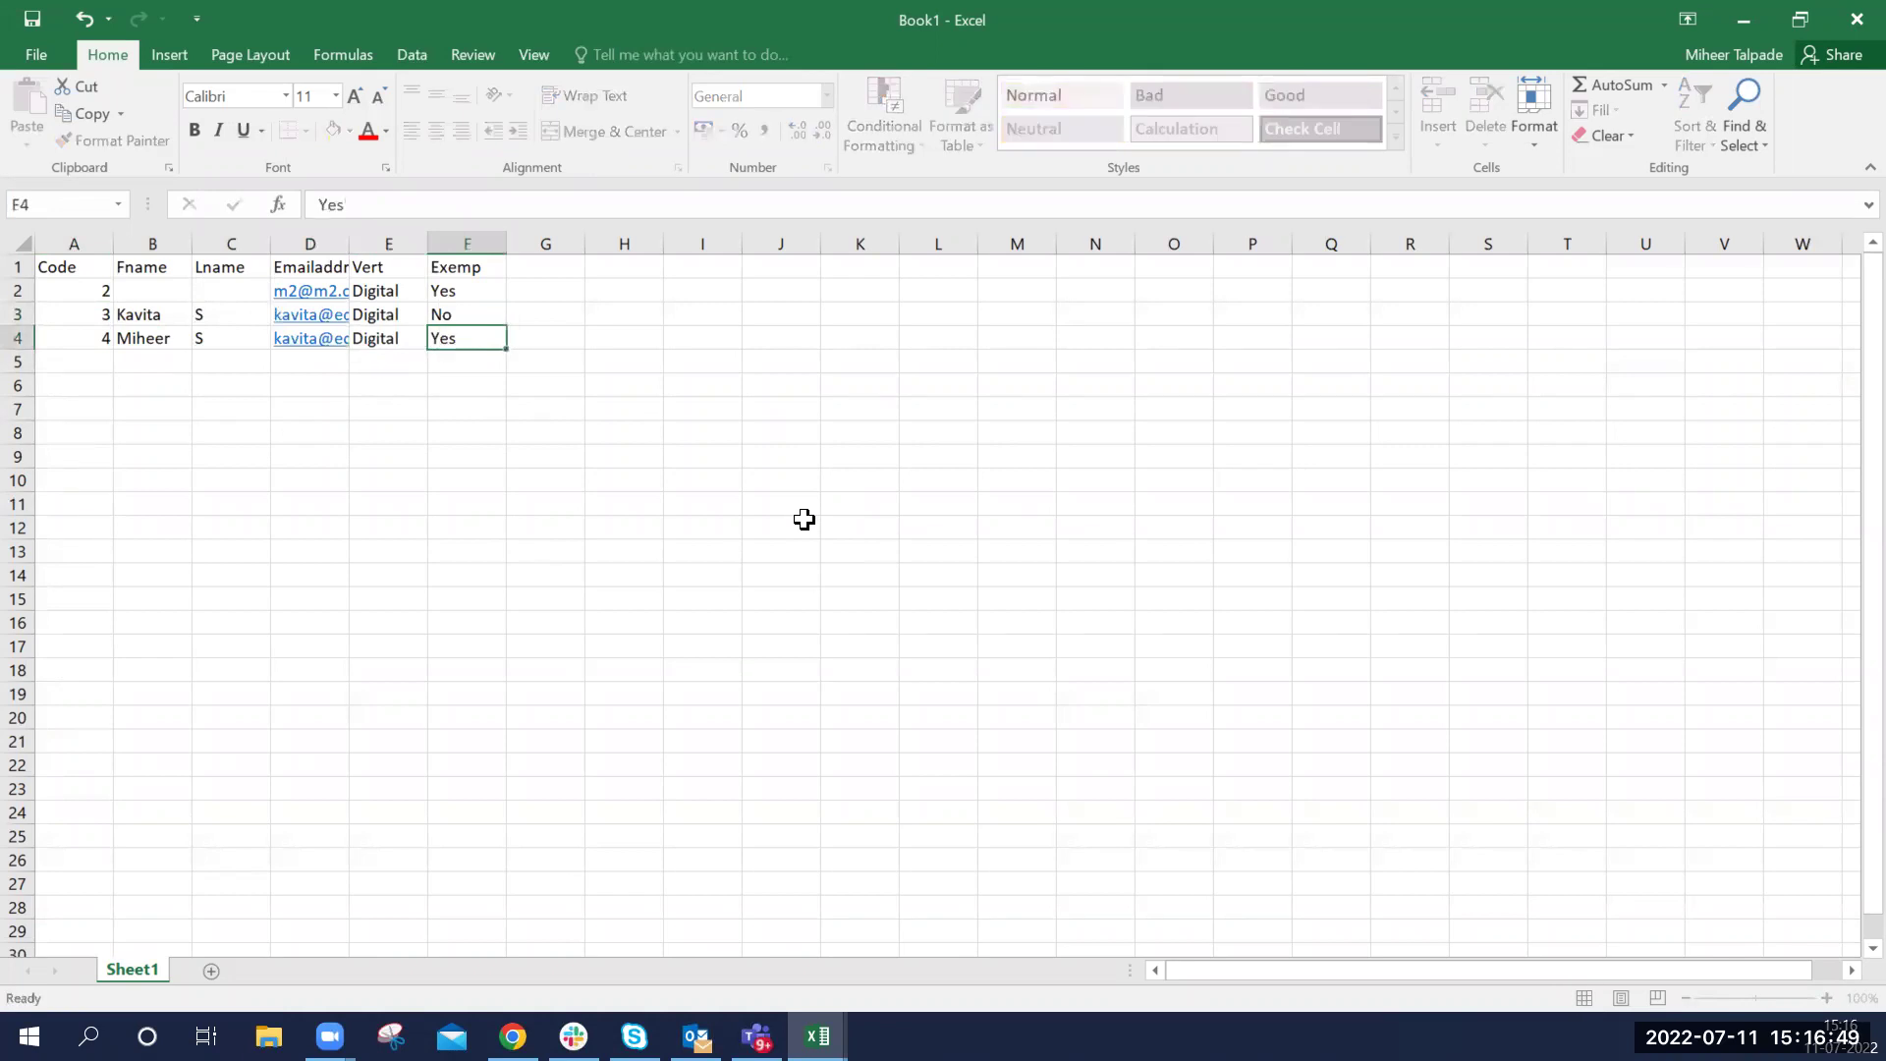
key(Return)
- Compare row 4 with row 3, then set row 4's Code to 5
key(Up)
key(Left)
key(Left)
key(Left)
key(Left)
key(Left)
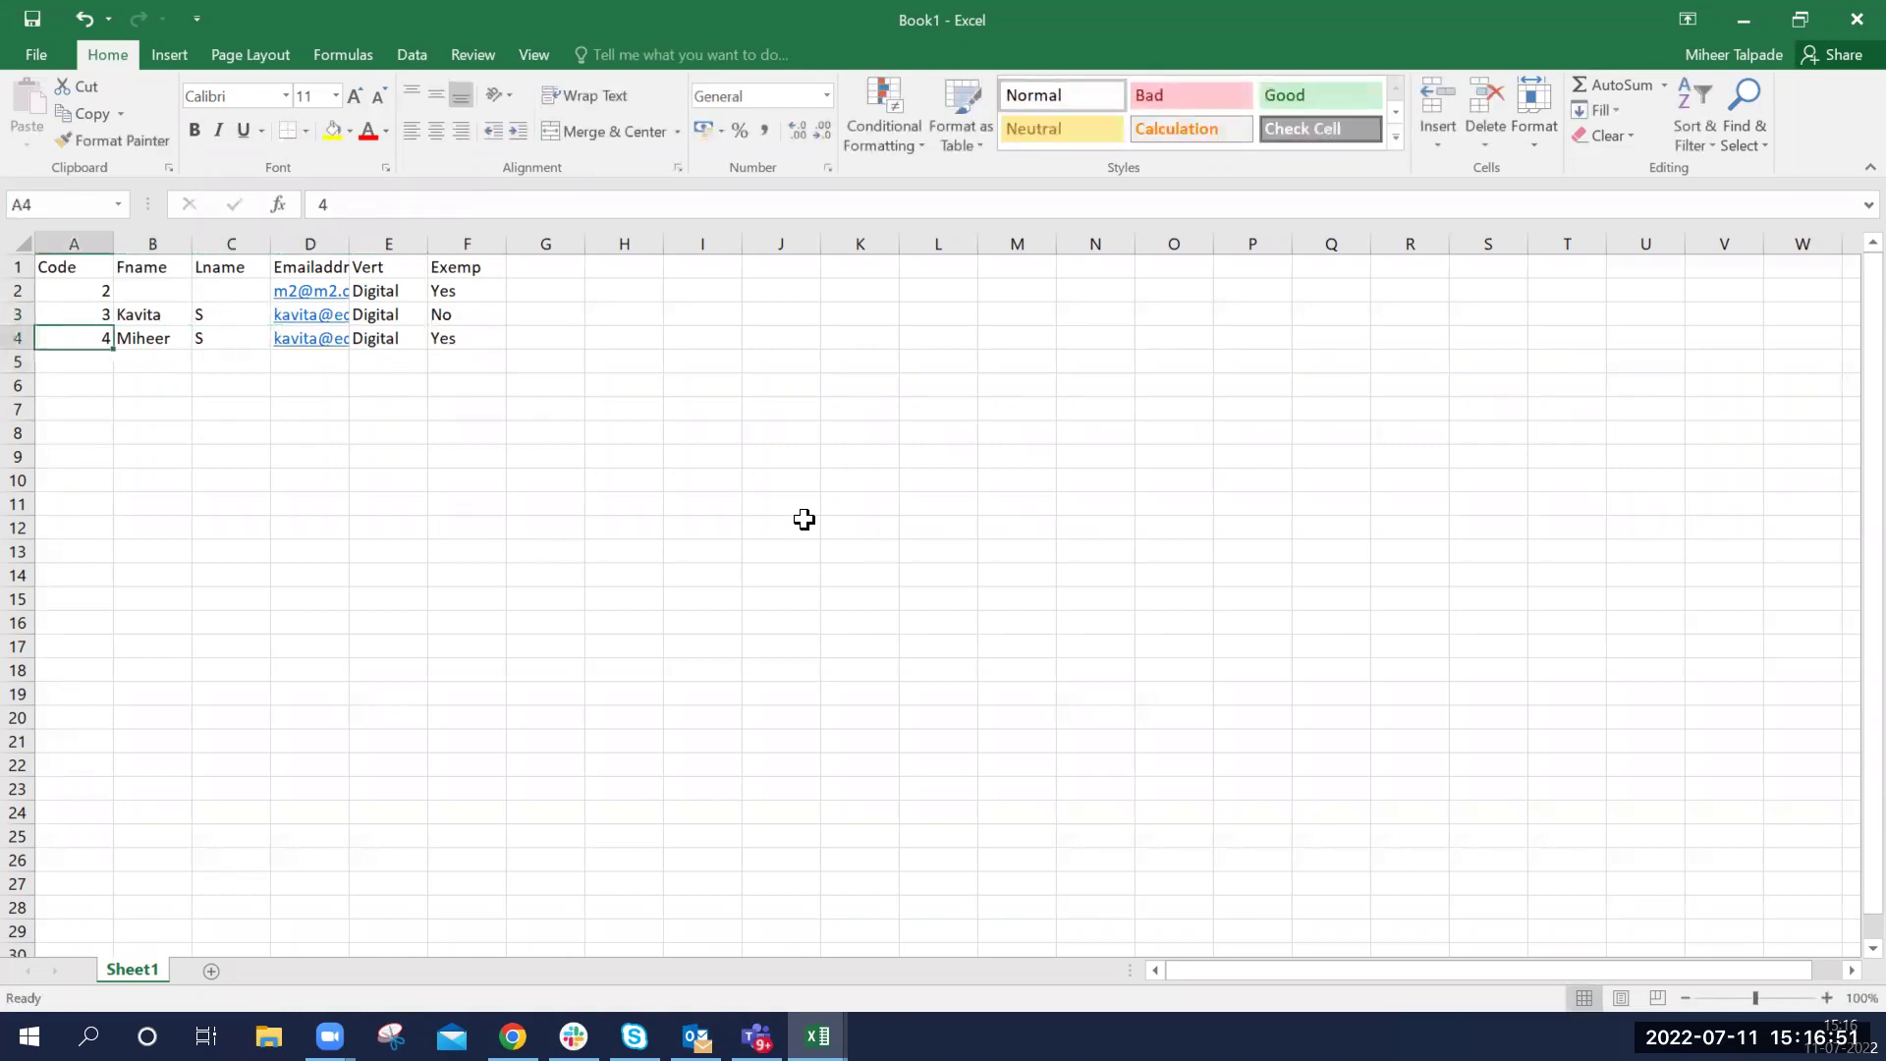
key(Right)
key(Right)
key(Right)
key(Right)
key(Right)
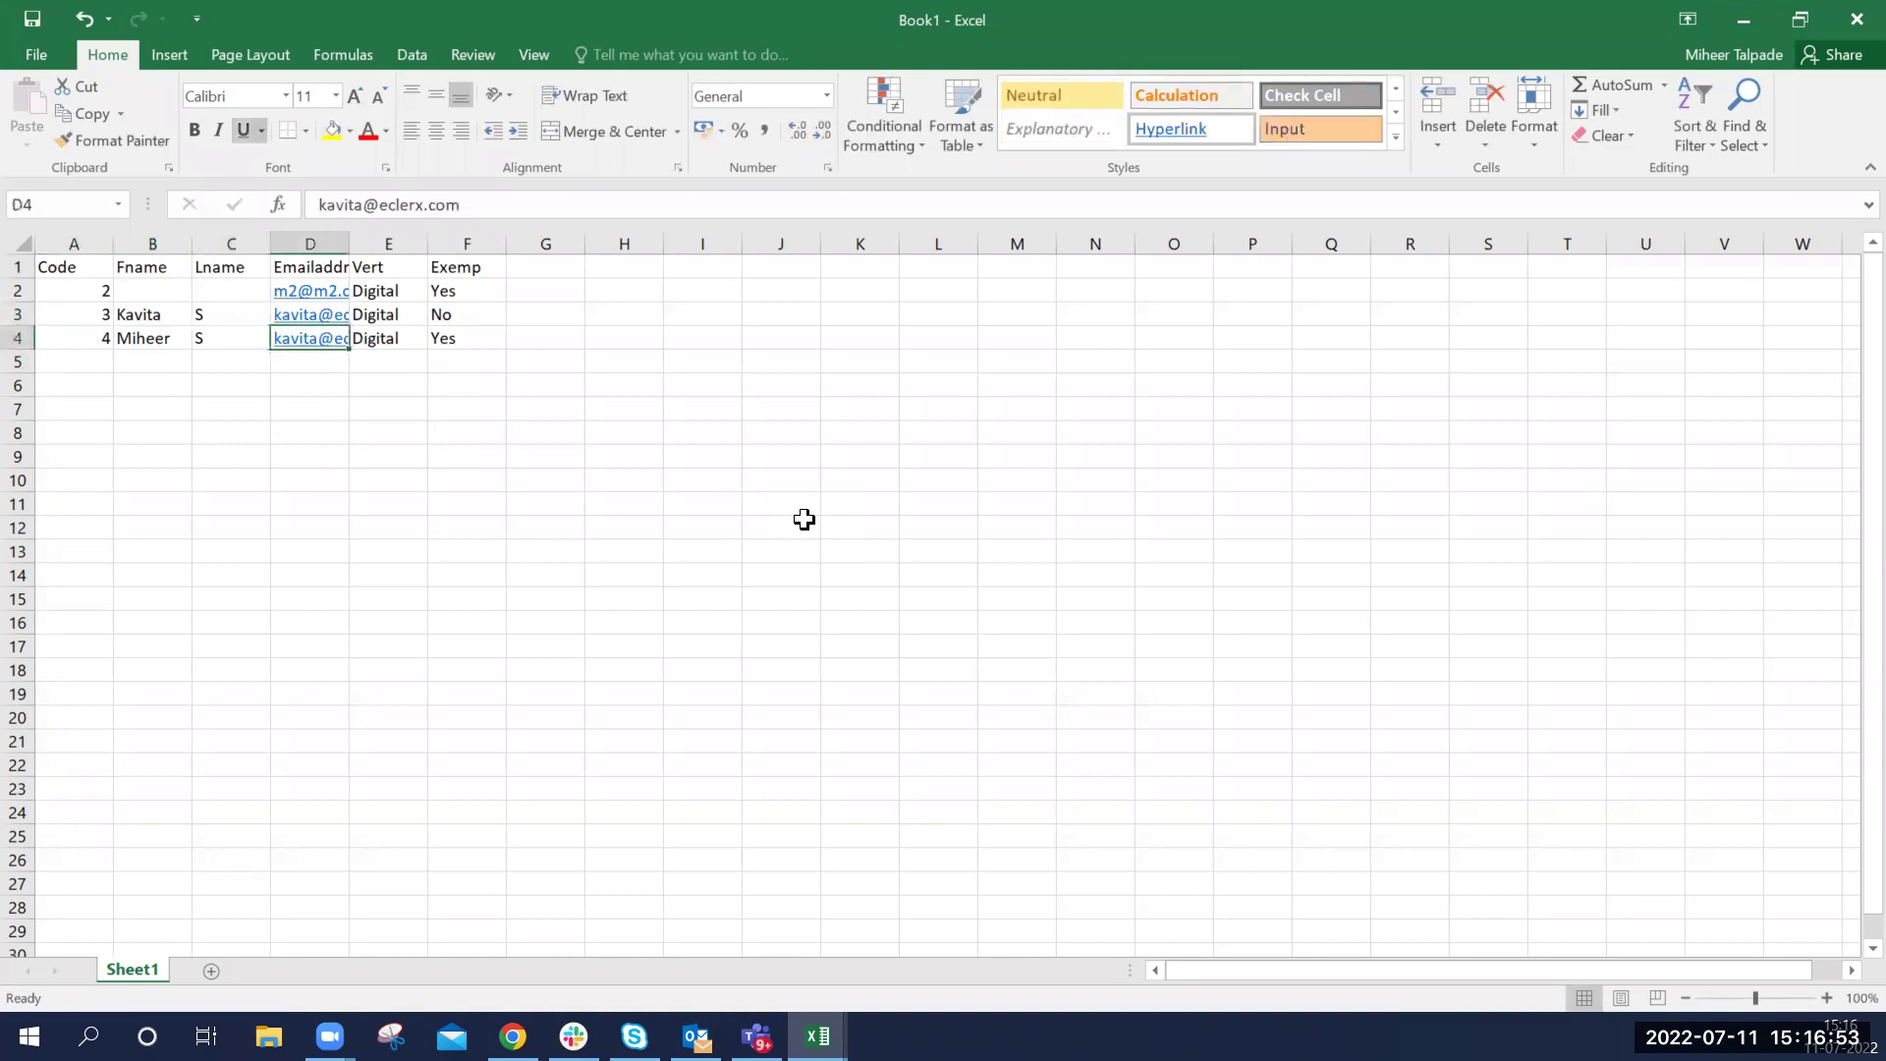
key(Left)
key(Left)
key(Left)
key(Left)
key(Left)
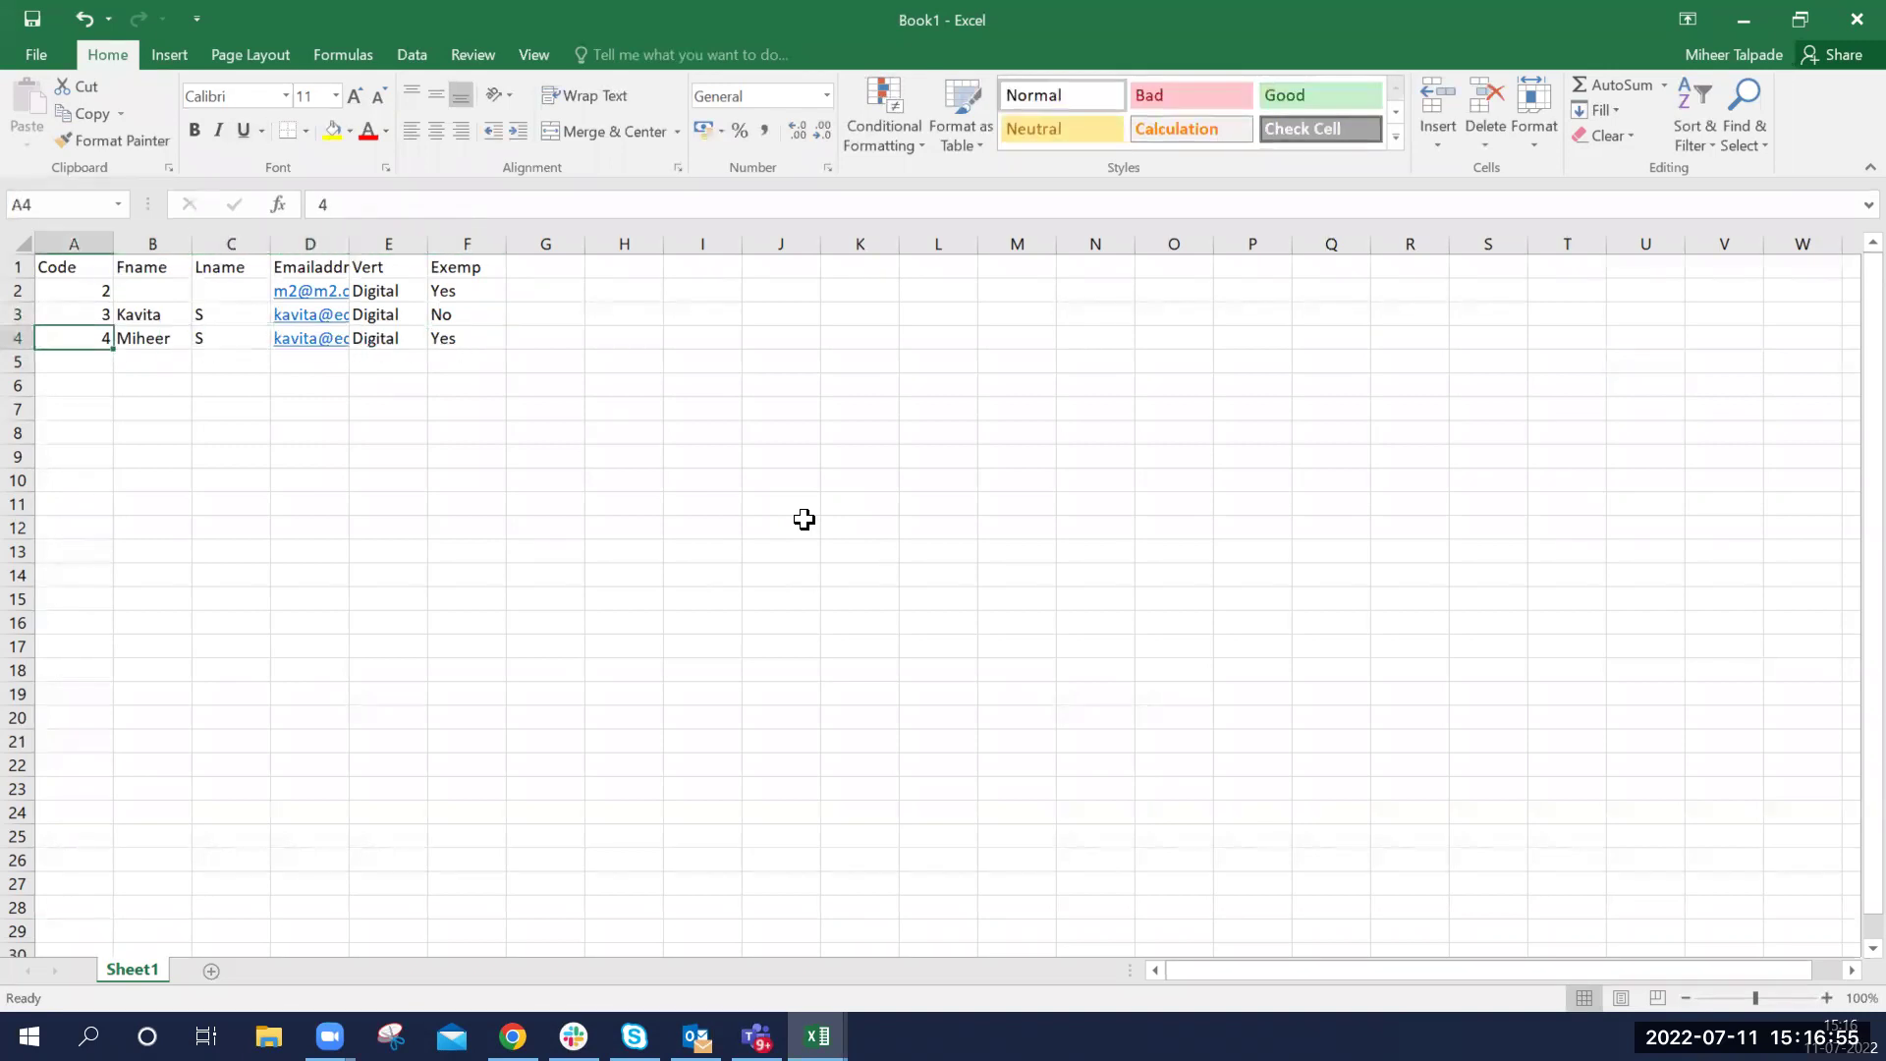
key(Right)
key(Right)
key(Right)
key(Left)
key(Left)
key(Left)
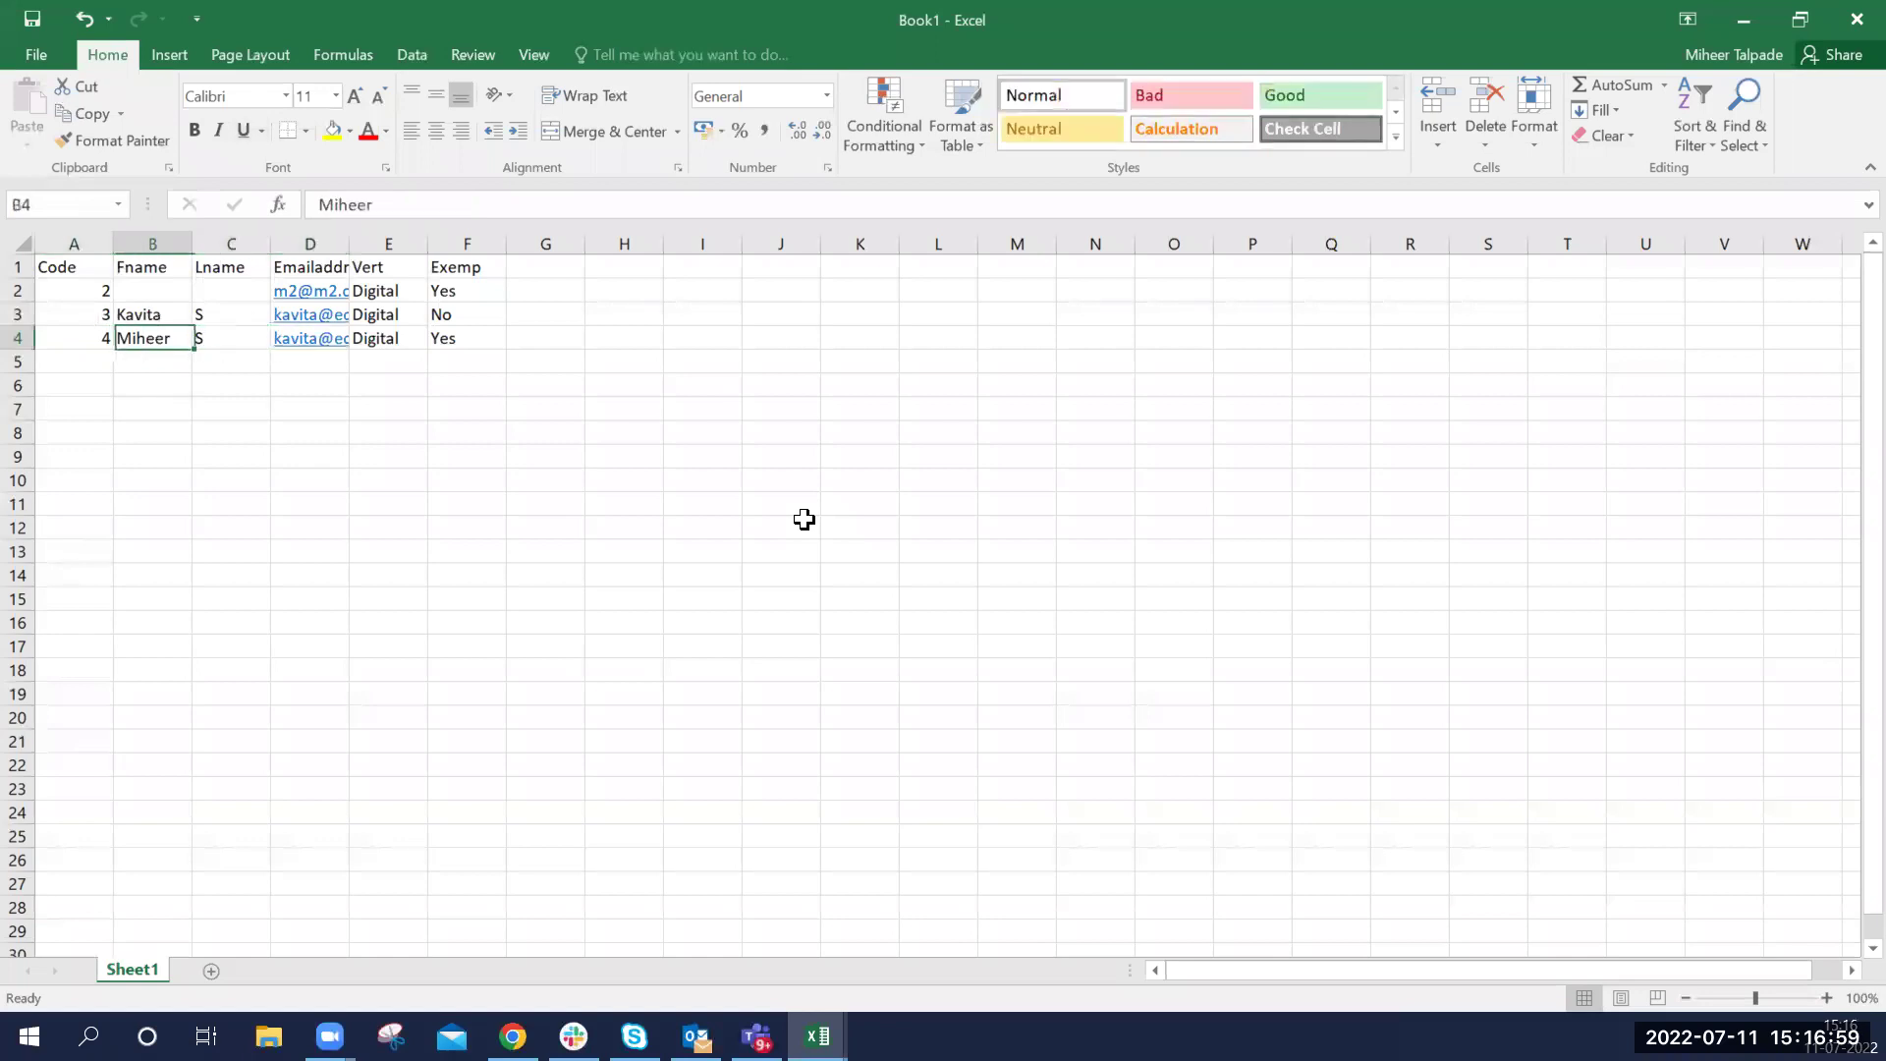
key(Up)
key(Right)
key(Right)
key(Right)
key(Right)
key(Left)
key(Left)
key(Left)
key(Left)
key(Right)
key(Right)
key(Right)
key(Right)
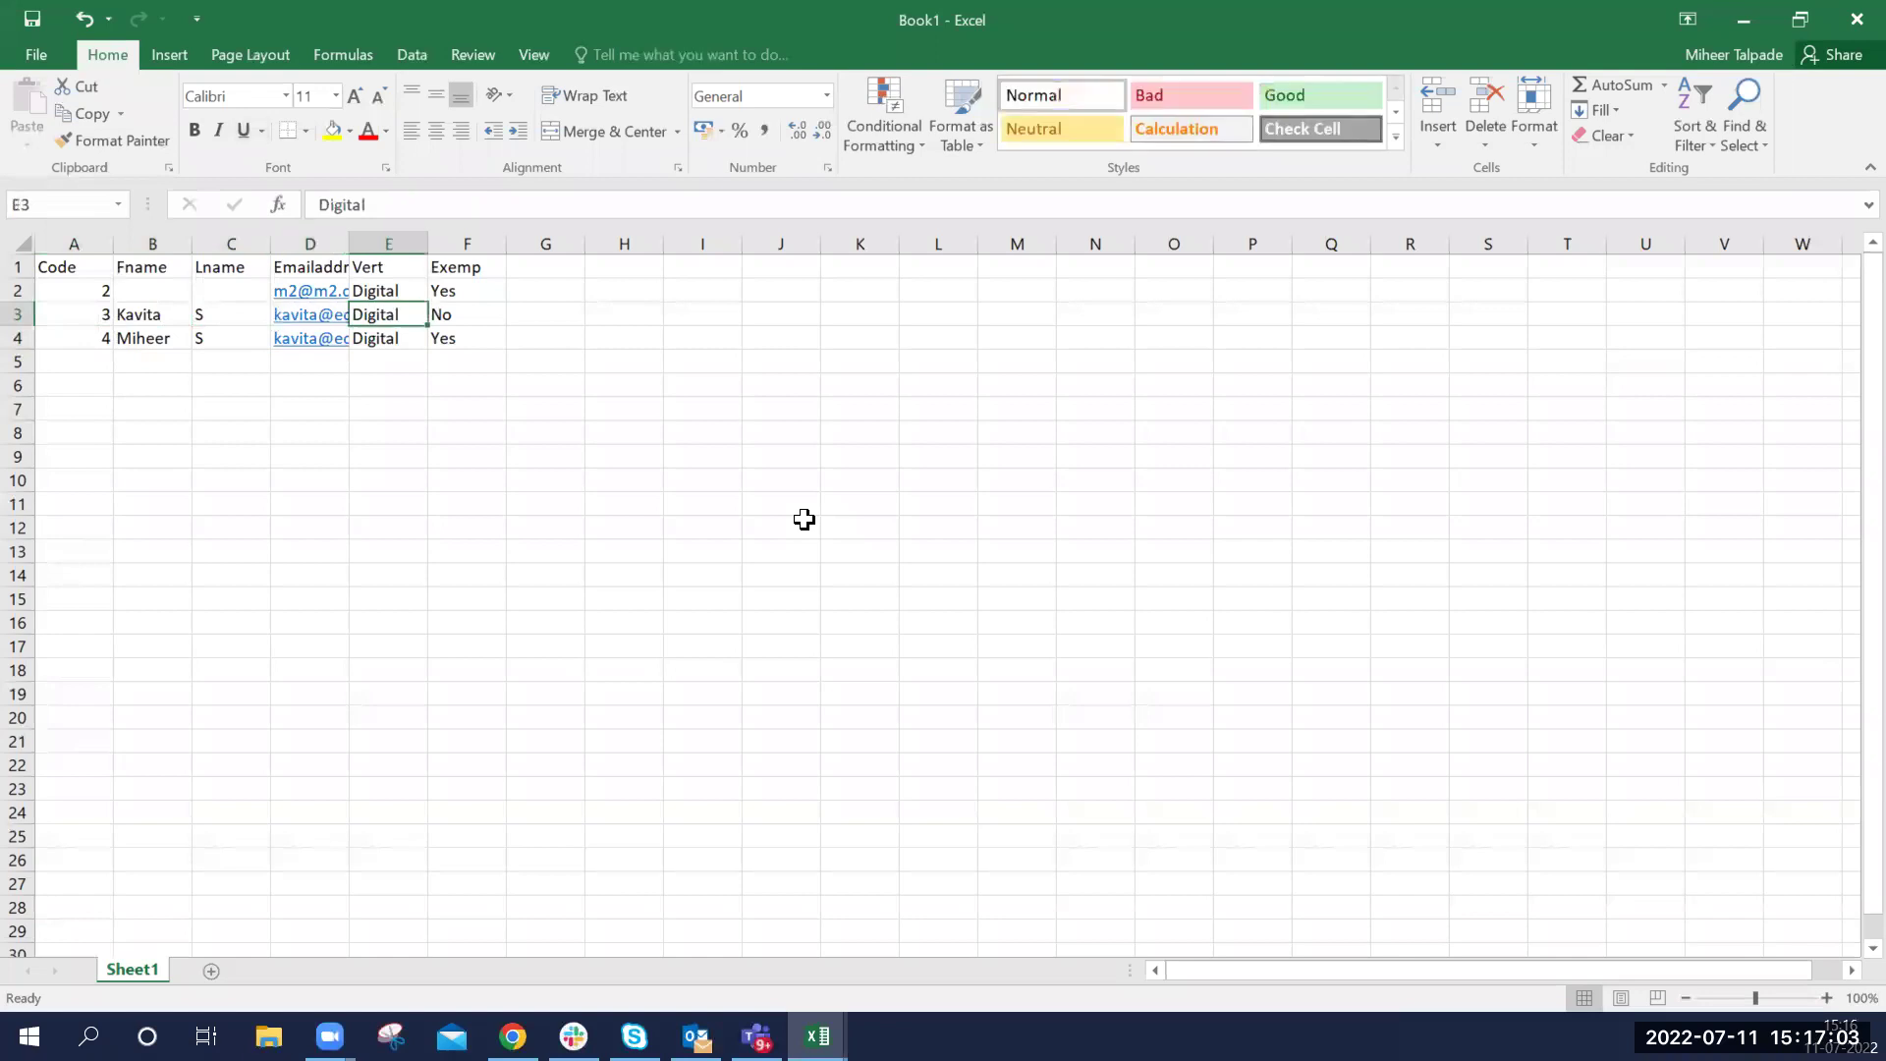
key(Left)
key(Left)
key(Left)
key(Left)
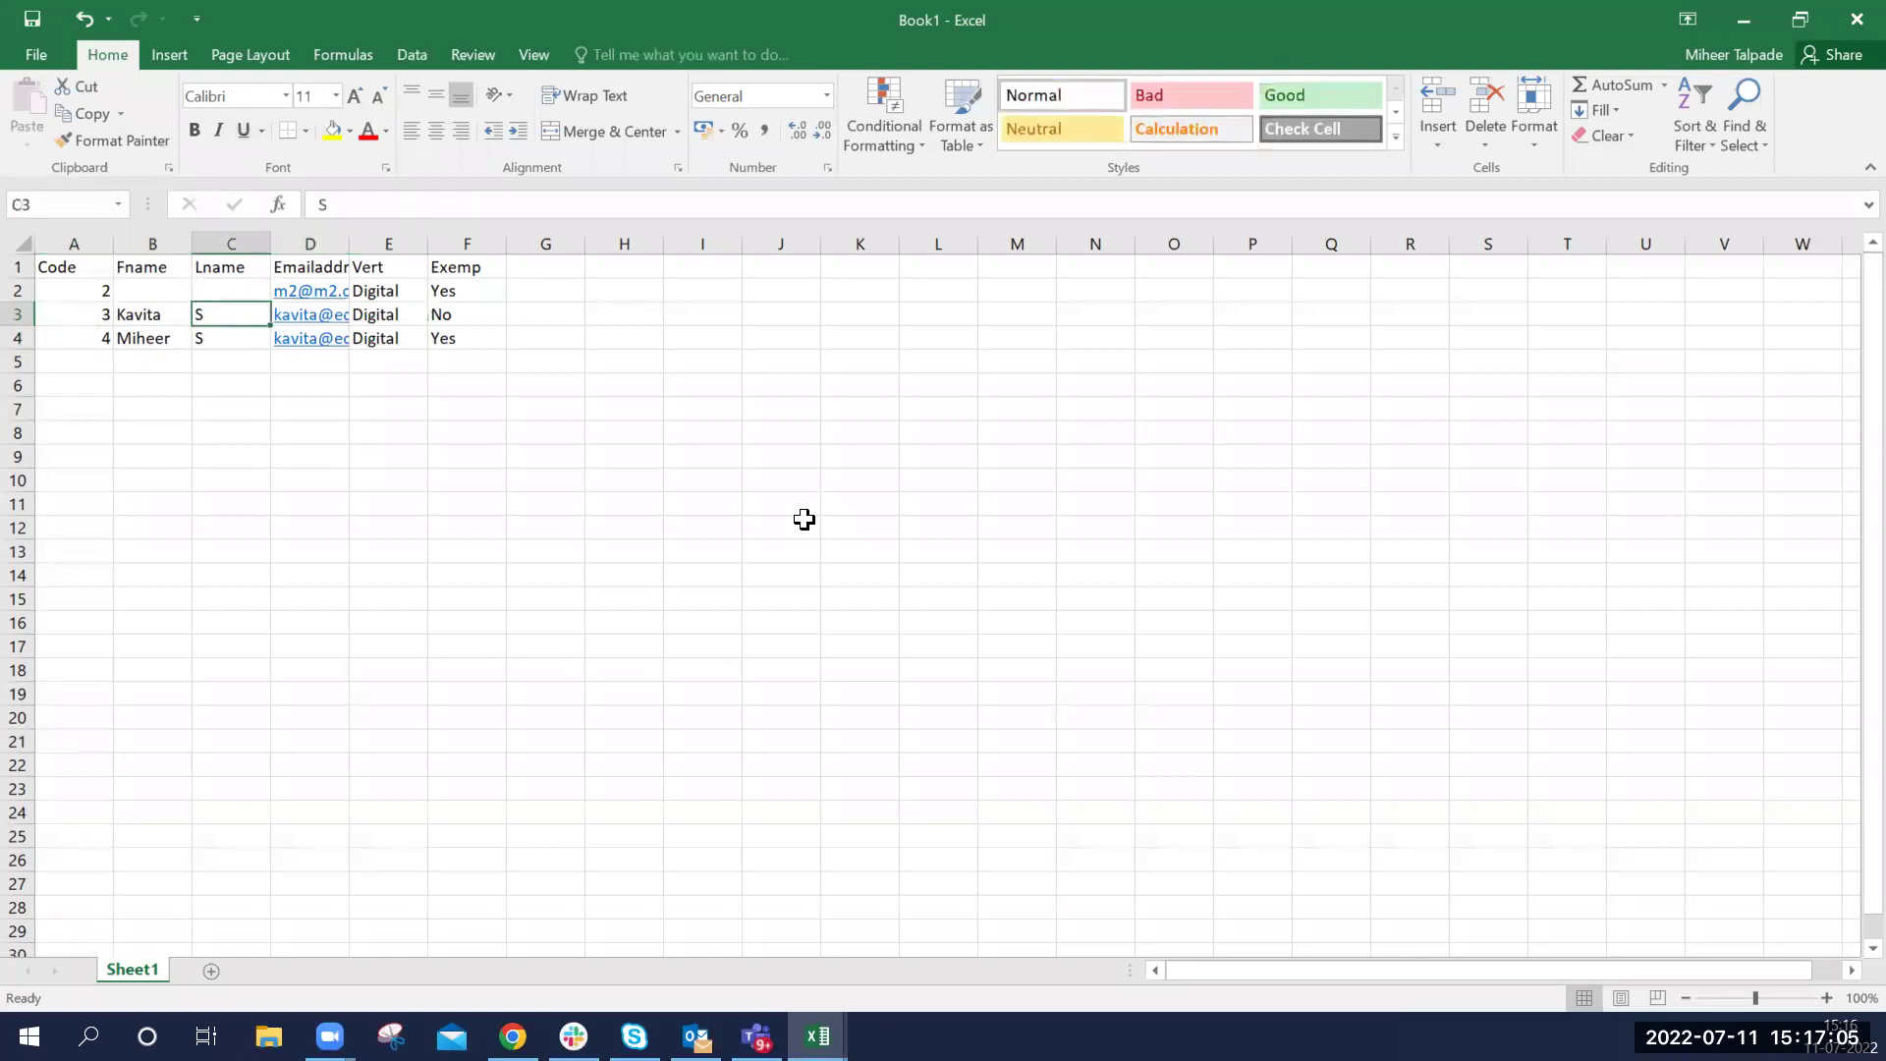
key(Down)
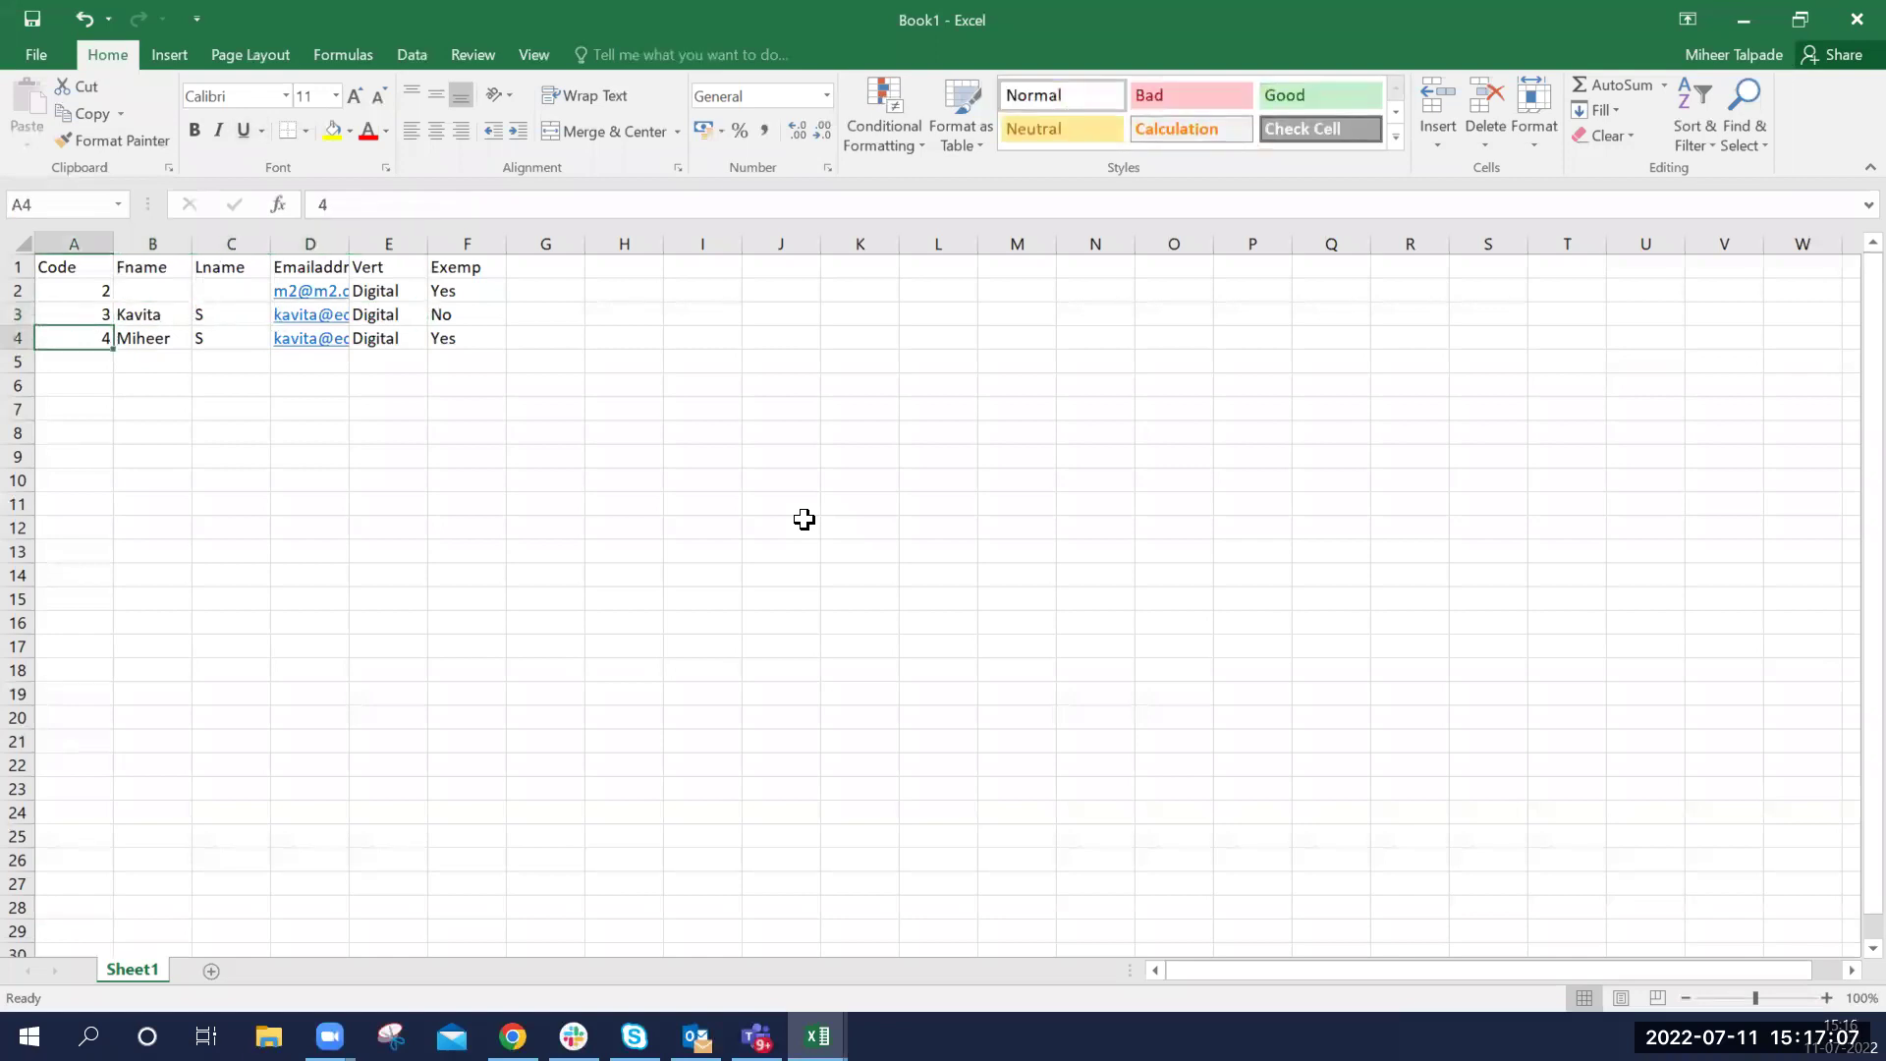
text(5)
key(Tab)
key(Tab)
key(Tab)
key(Tab)
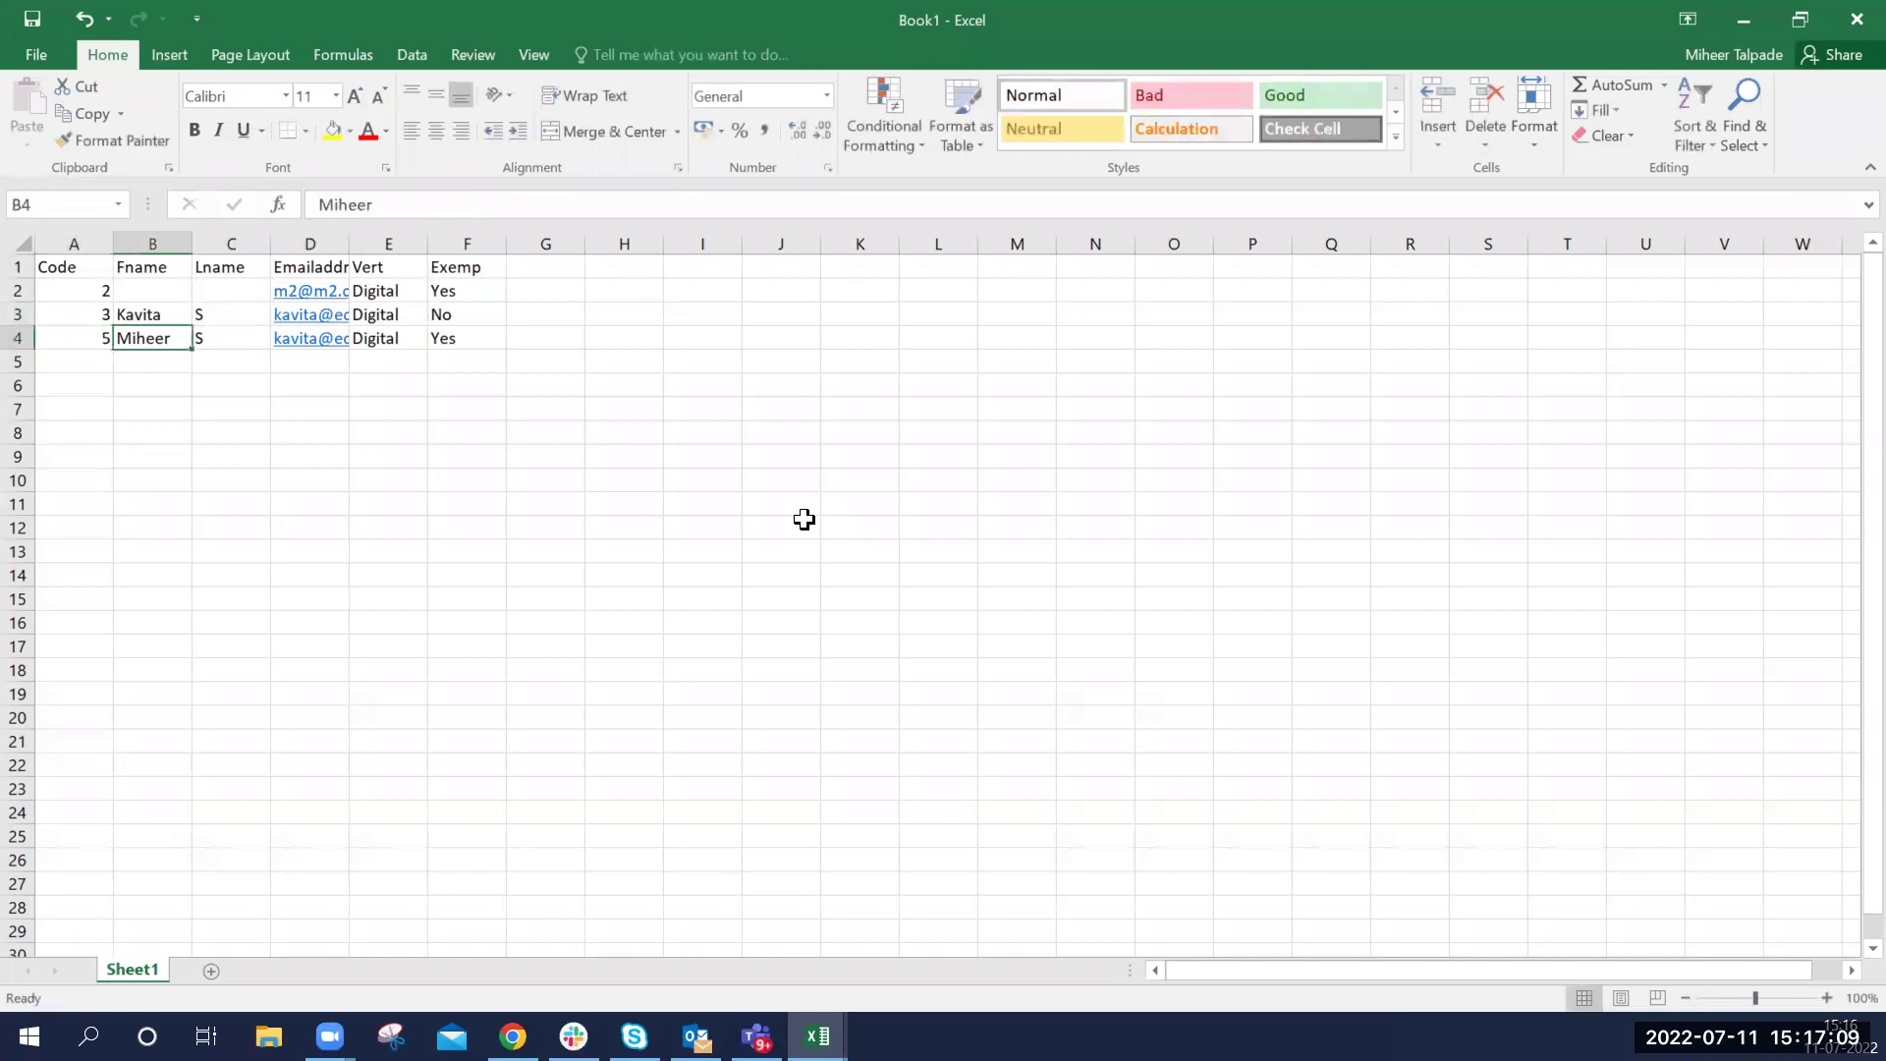
- Check row 4's entries against row 3, then change row 4's Code to 3
key(Tab)
key(shift+Tab)
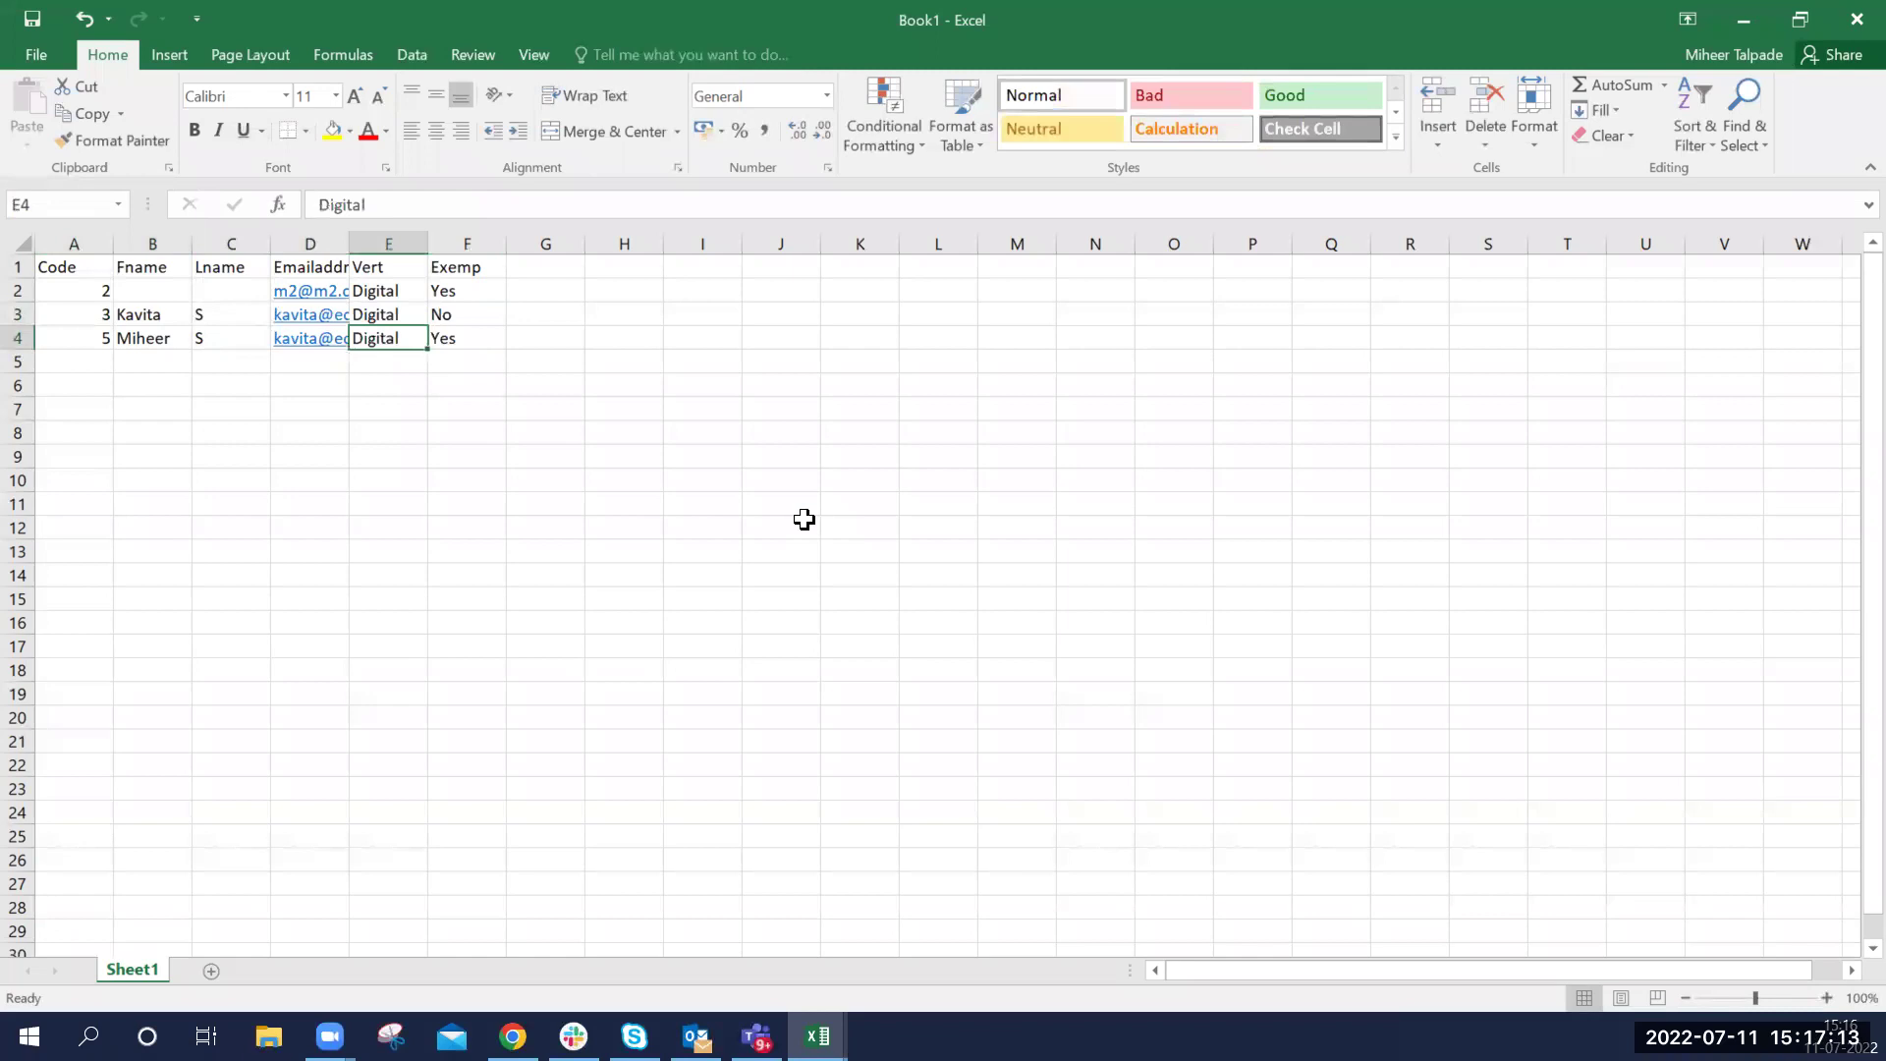
key(shift+Tab)
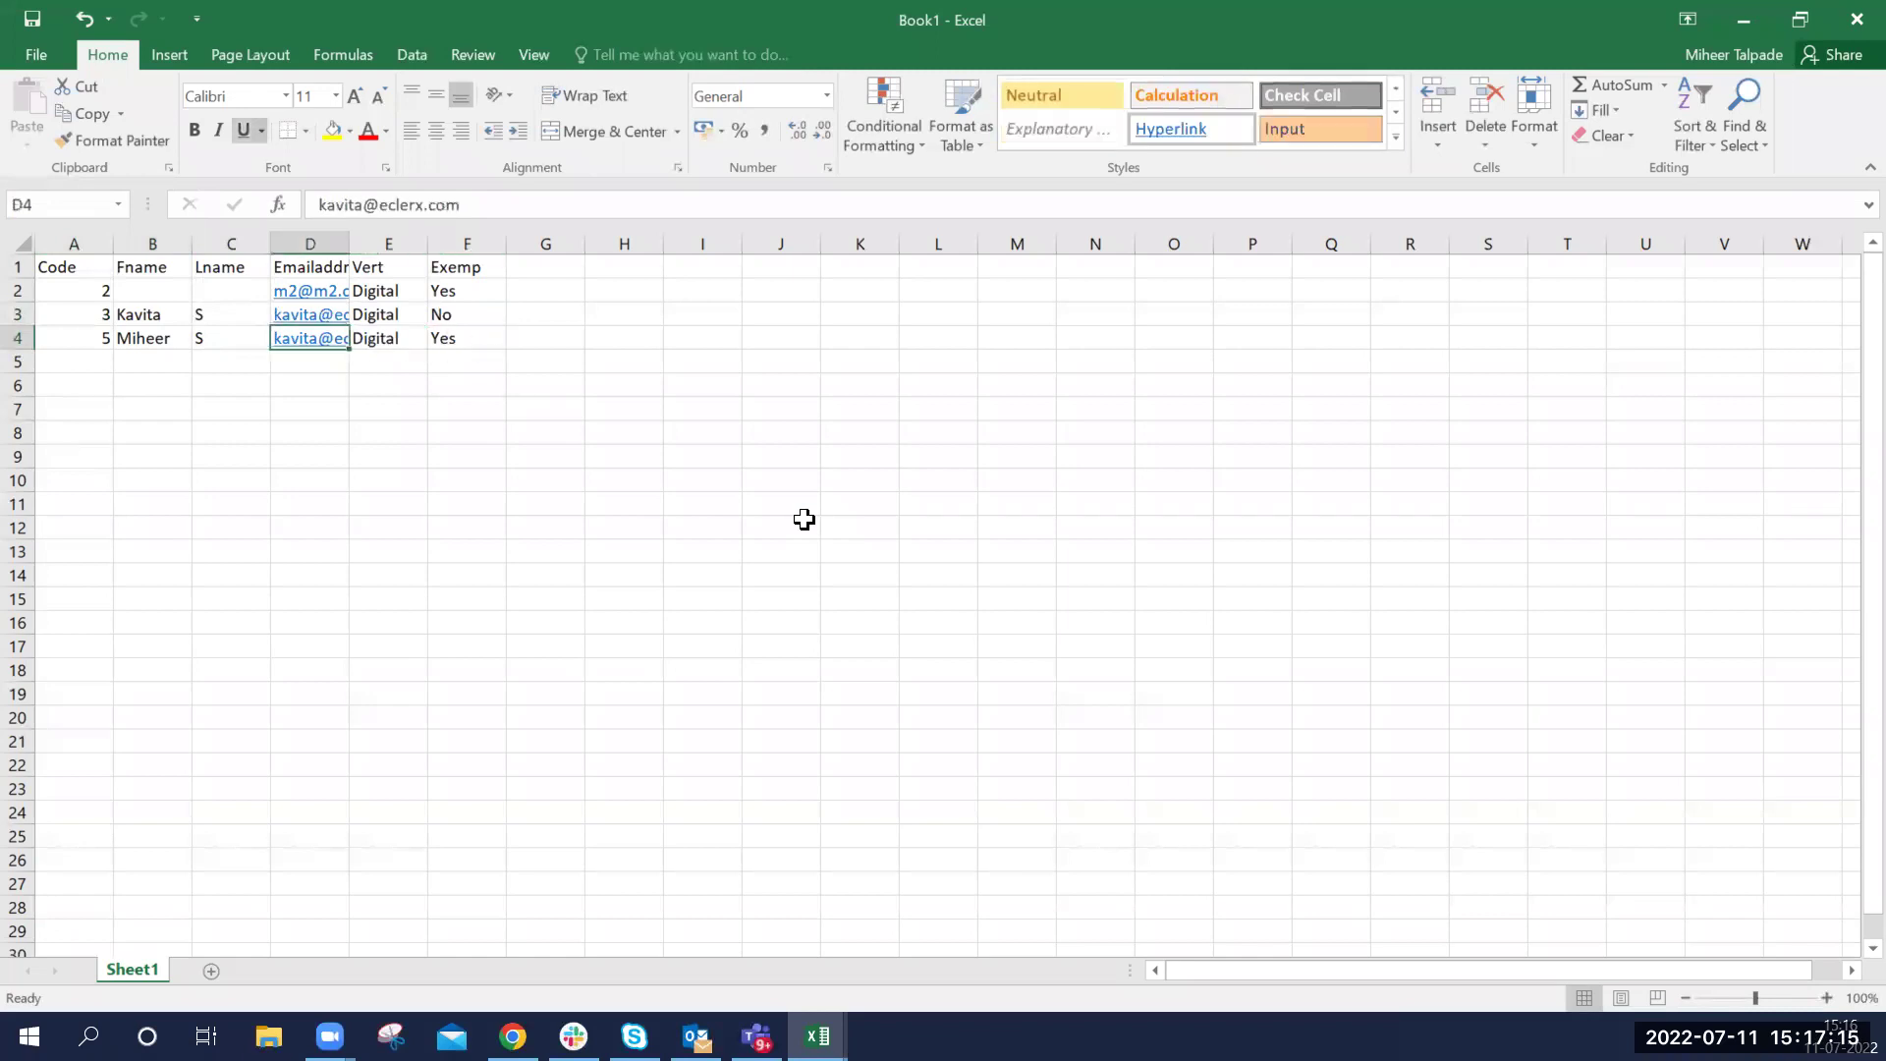
key(Up)
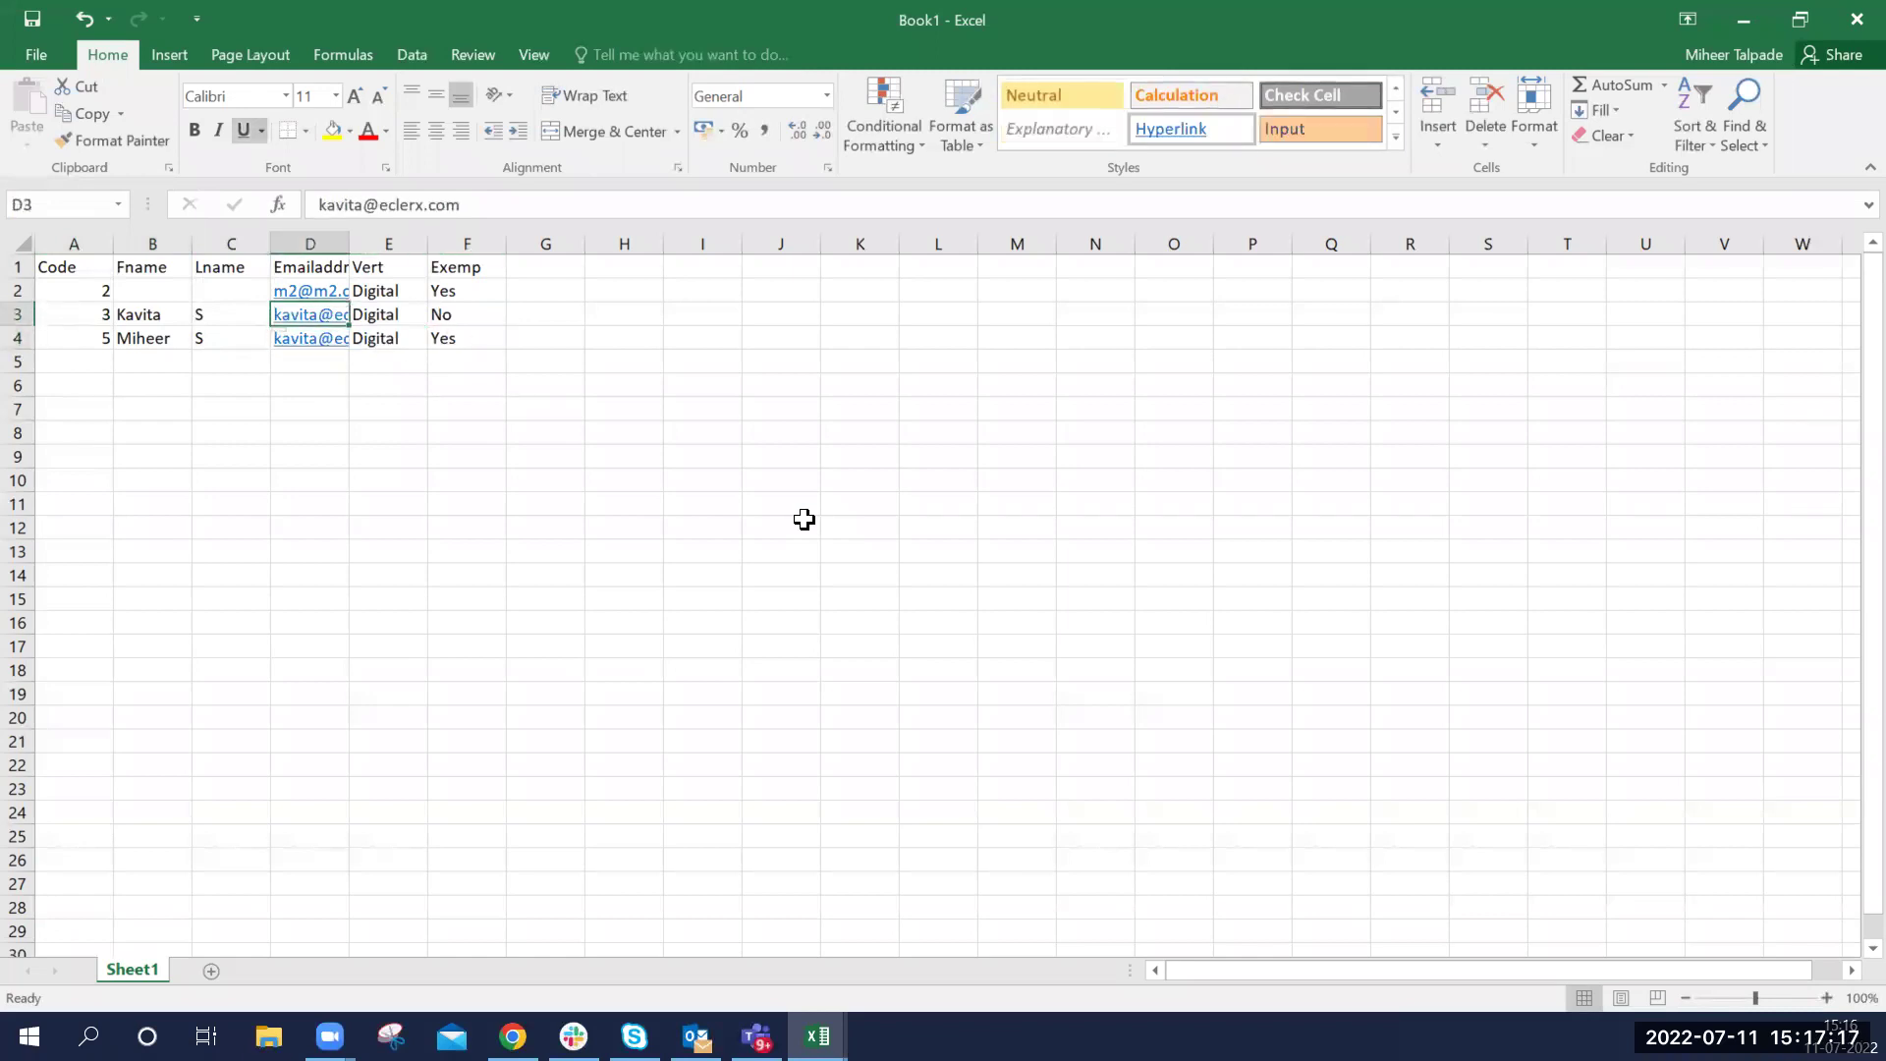
key(Down)
key(shift+Tab)
key(shift+Tab)
key(shift+Tab)
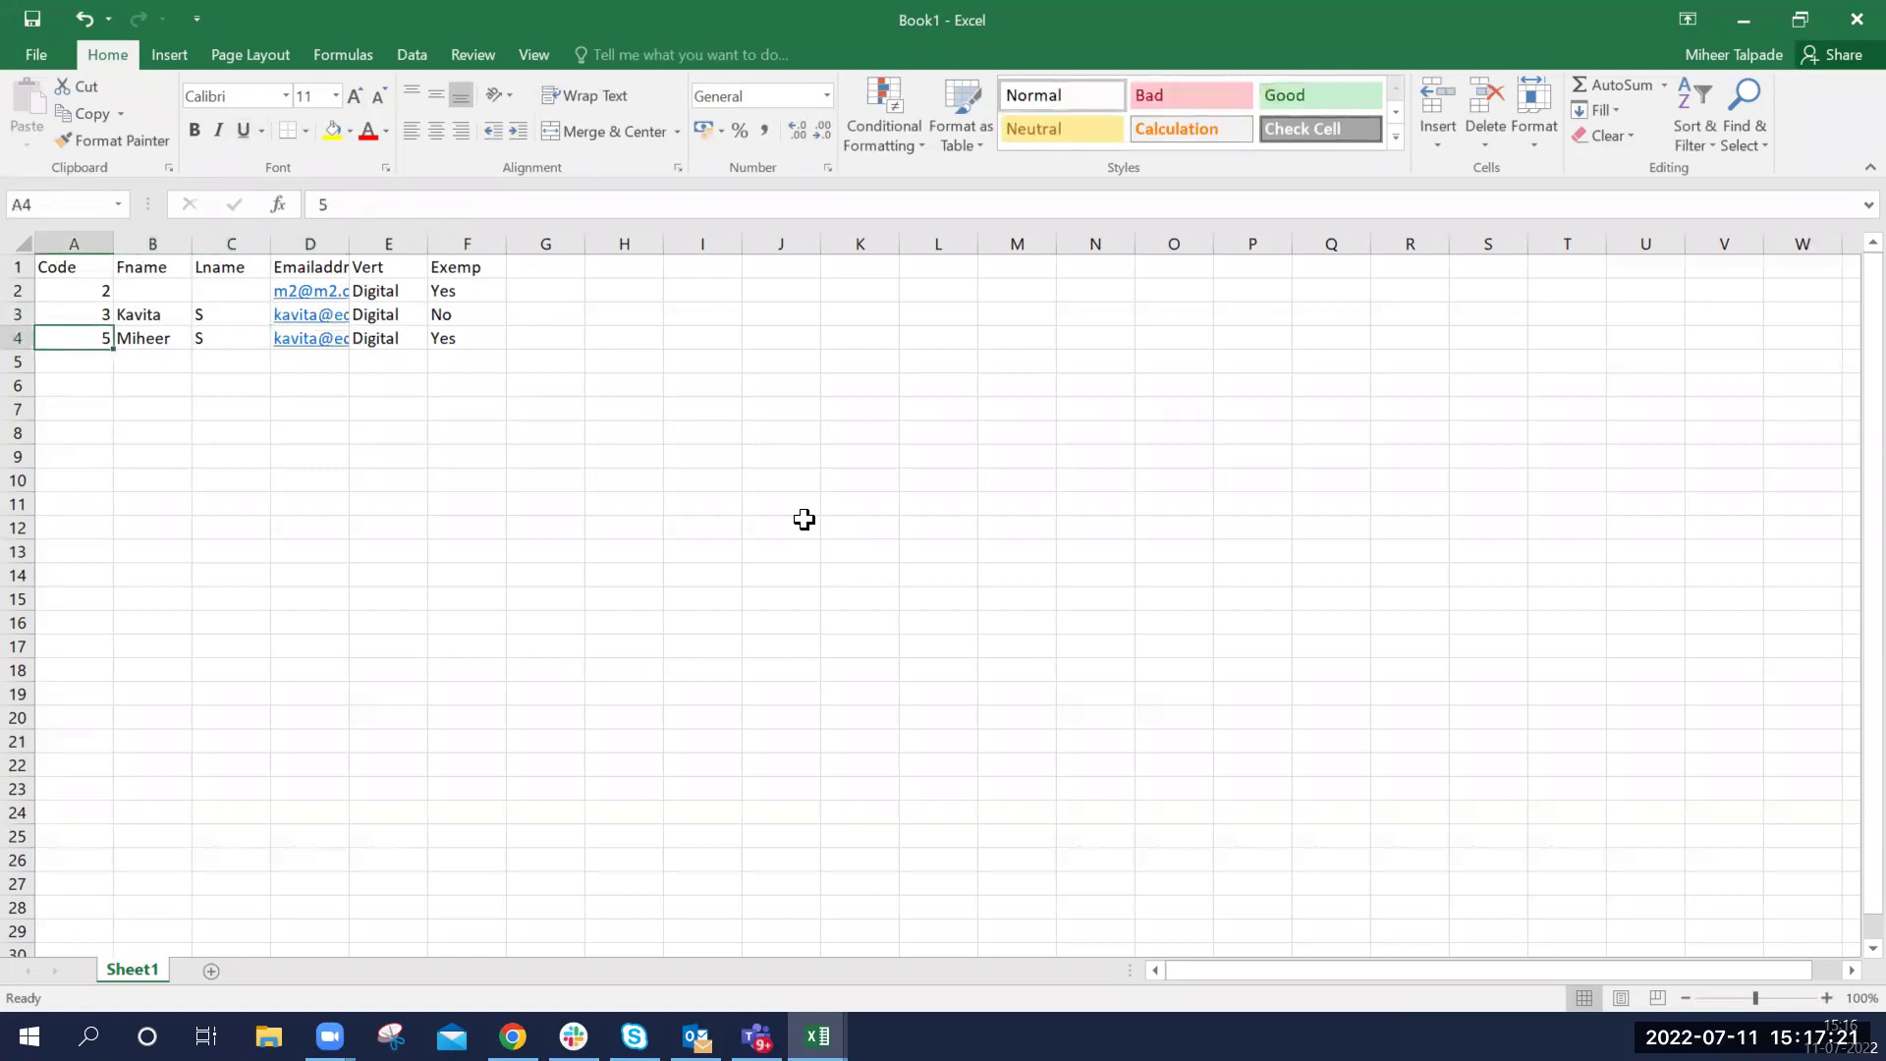
key(Tab)
key(shift+Tab)
key(Tab)
key(Tab)
key(Tab)
key(Tab)
key(Tab)
key(shift+Tab)
key(shift+Tab)
key(shift+Tab)
key(shift+Tab)
key(shift+Tab)
key(Tab)
key(Tab)
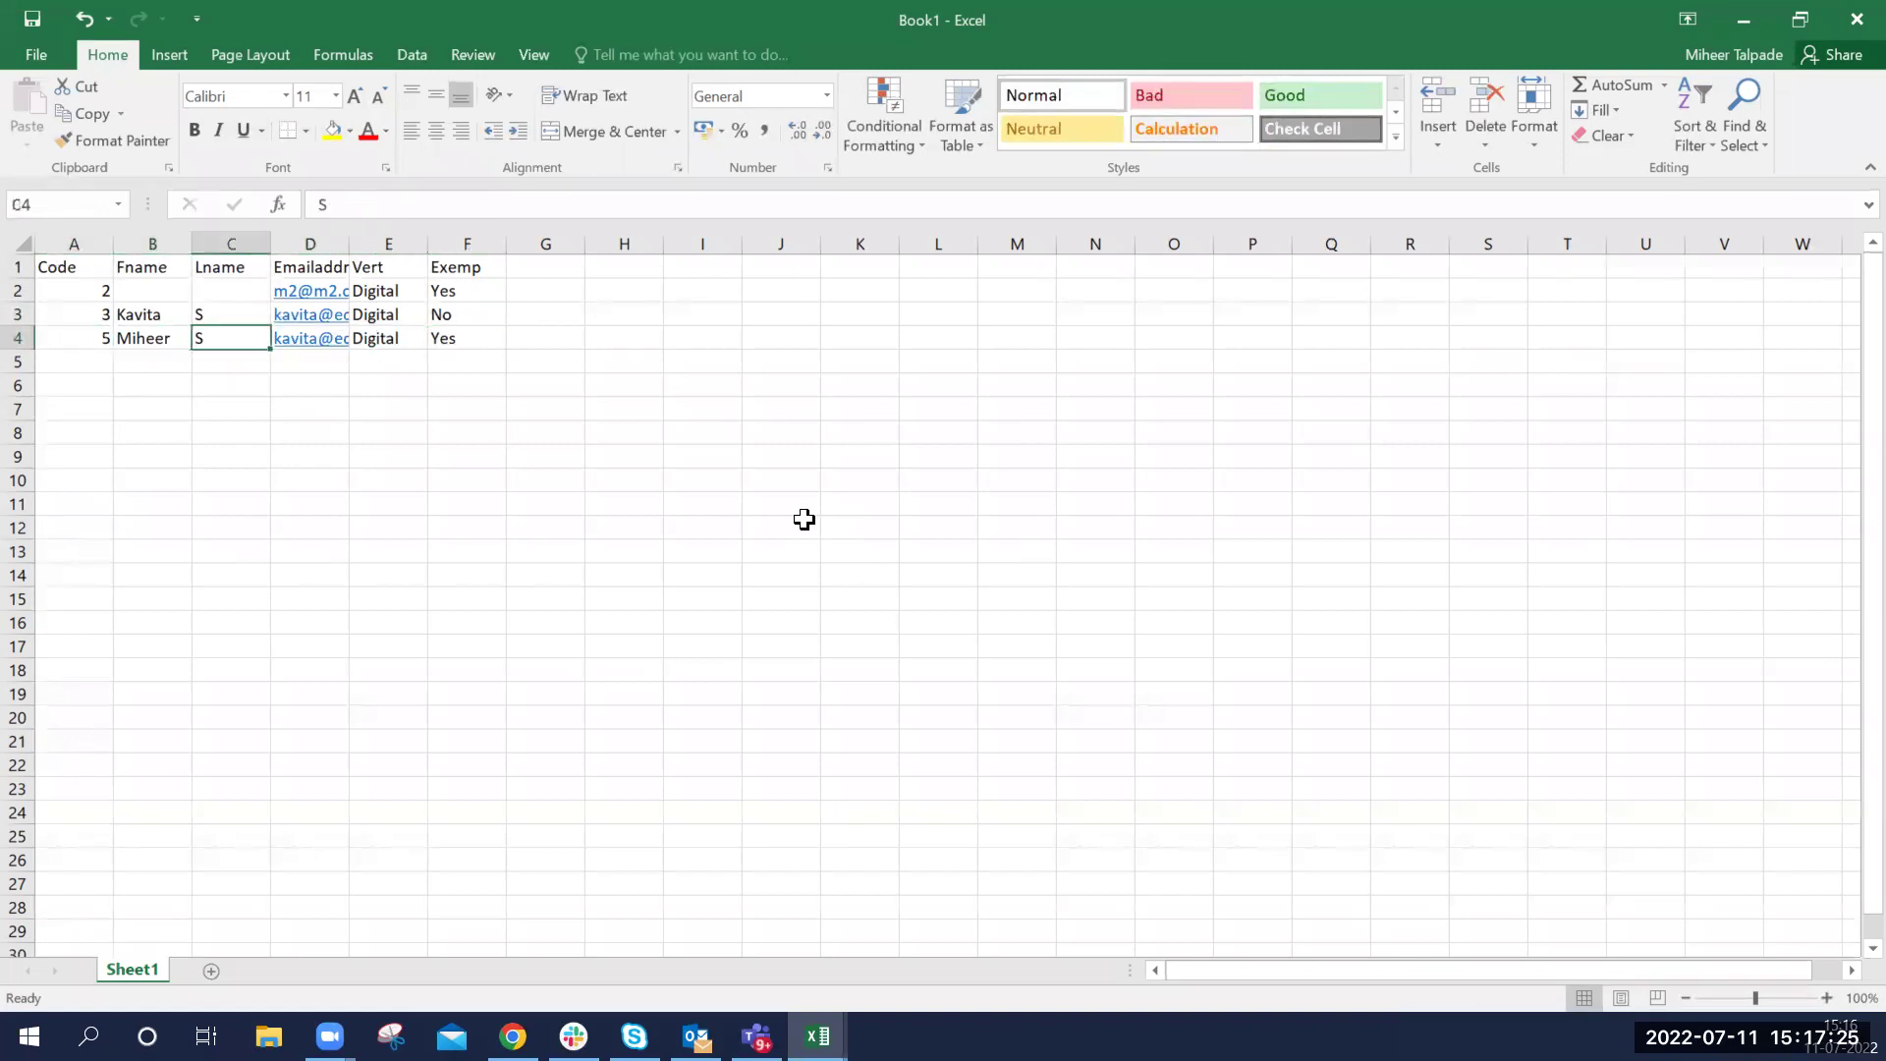
key(Tab)
key(Tab)
key(Tab)
key(shift+Tab)
key(shift+Tab)
key(shift+Tab)
key(shift+Tab)
key(shift+Tab)
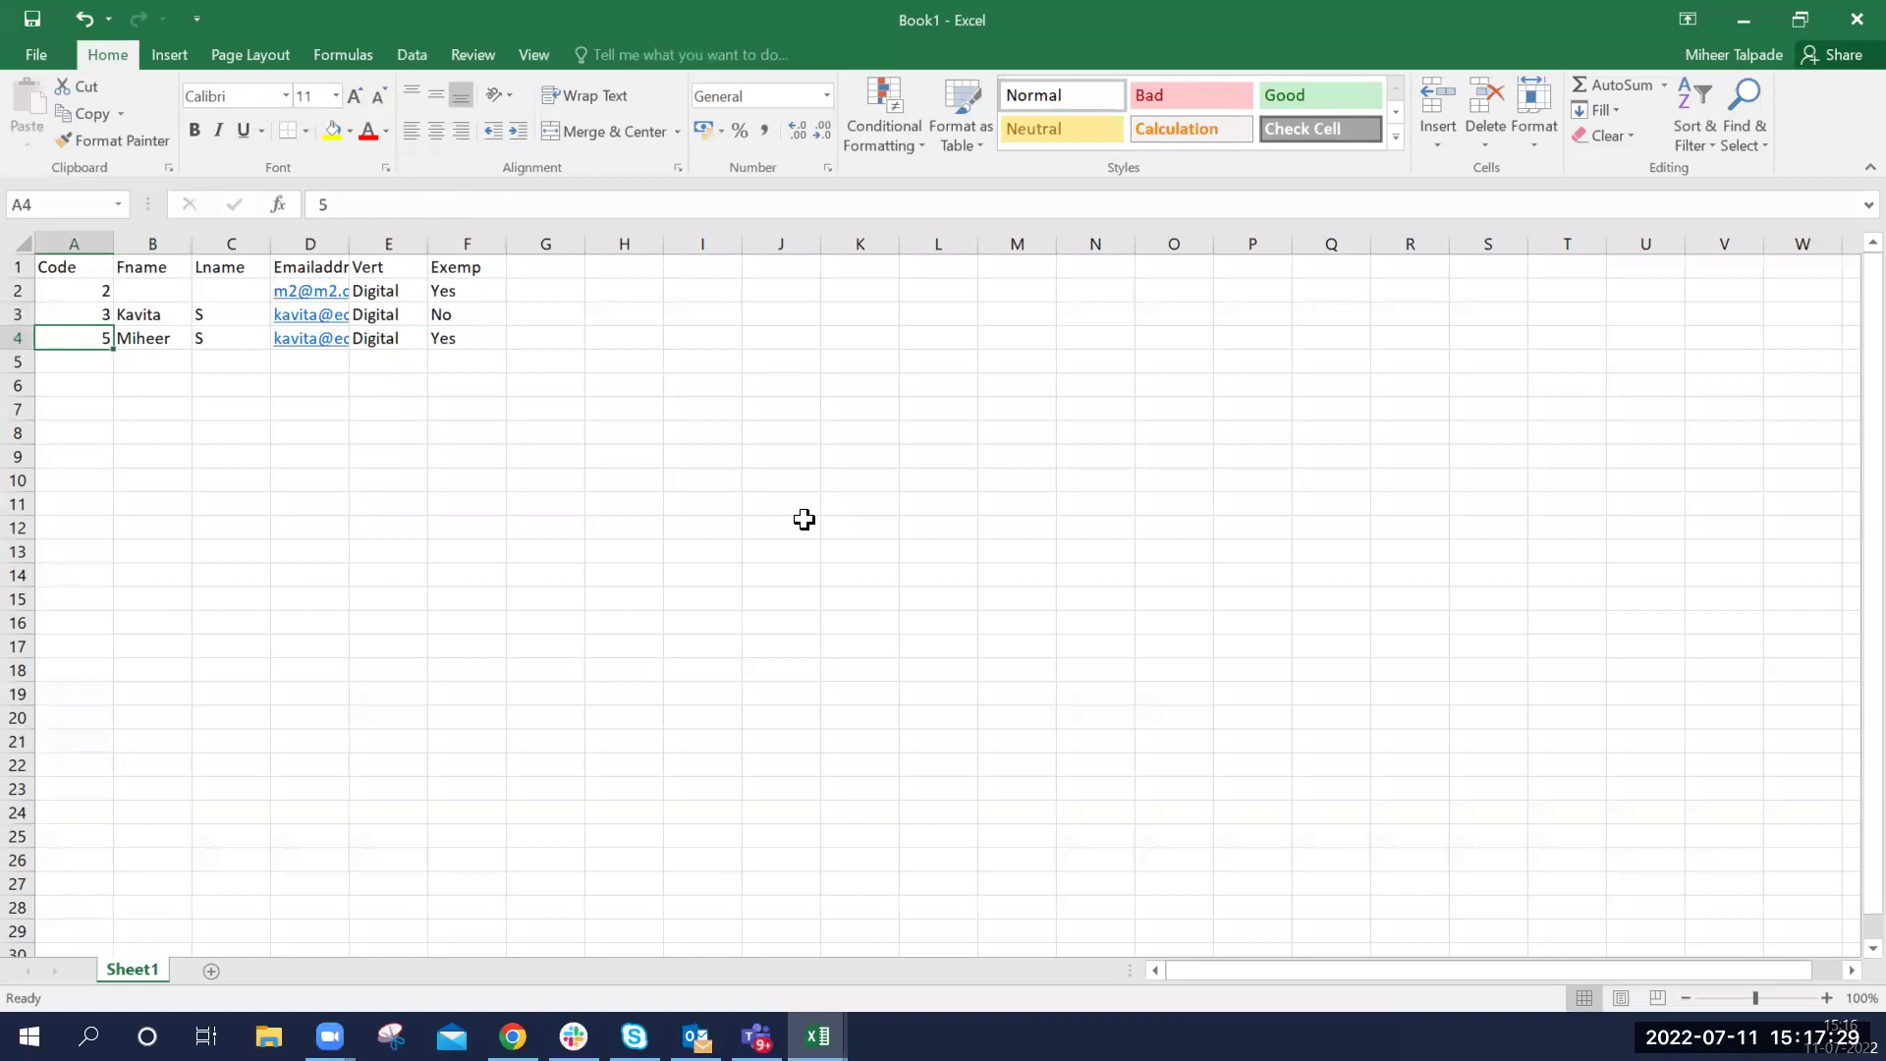
key(Down)
key(Tab)
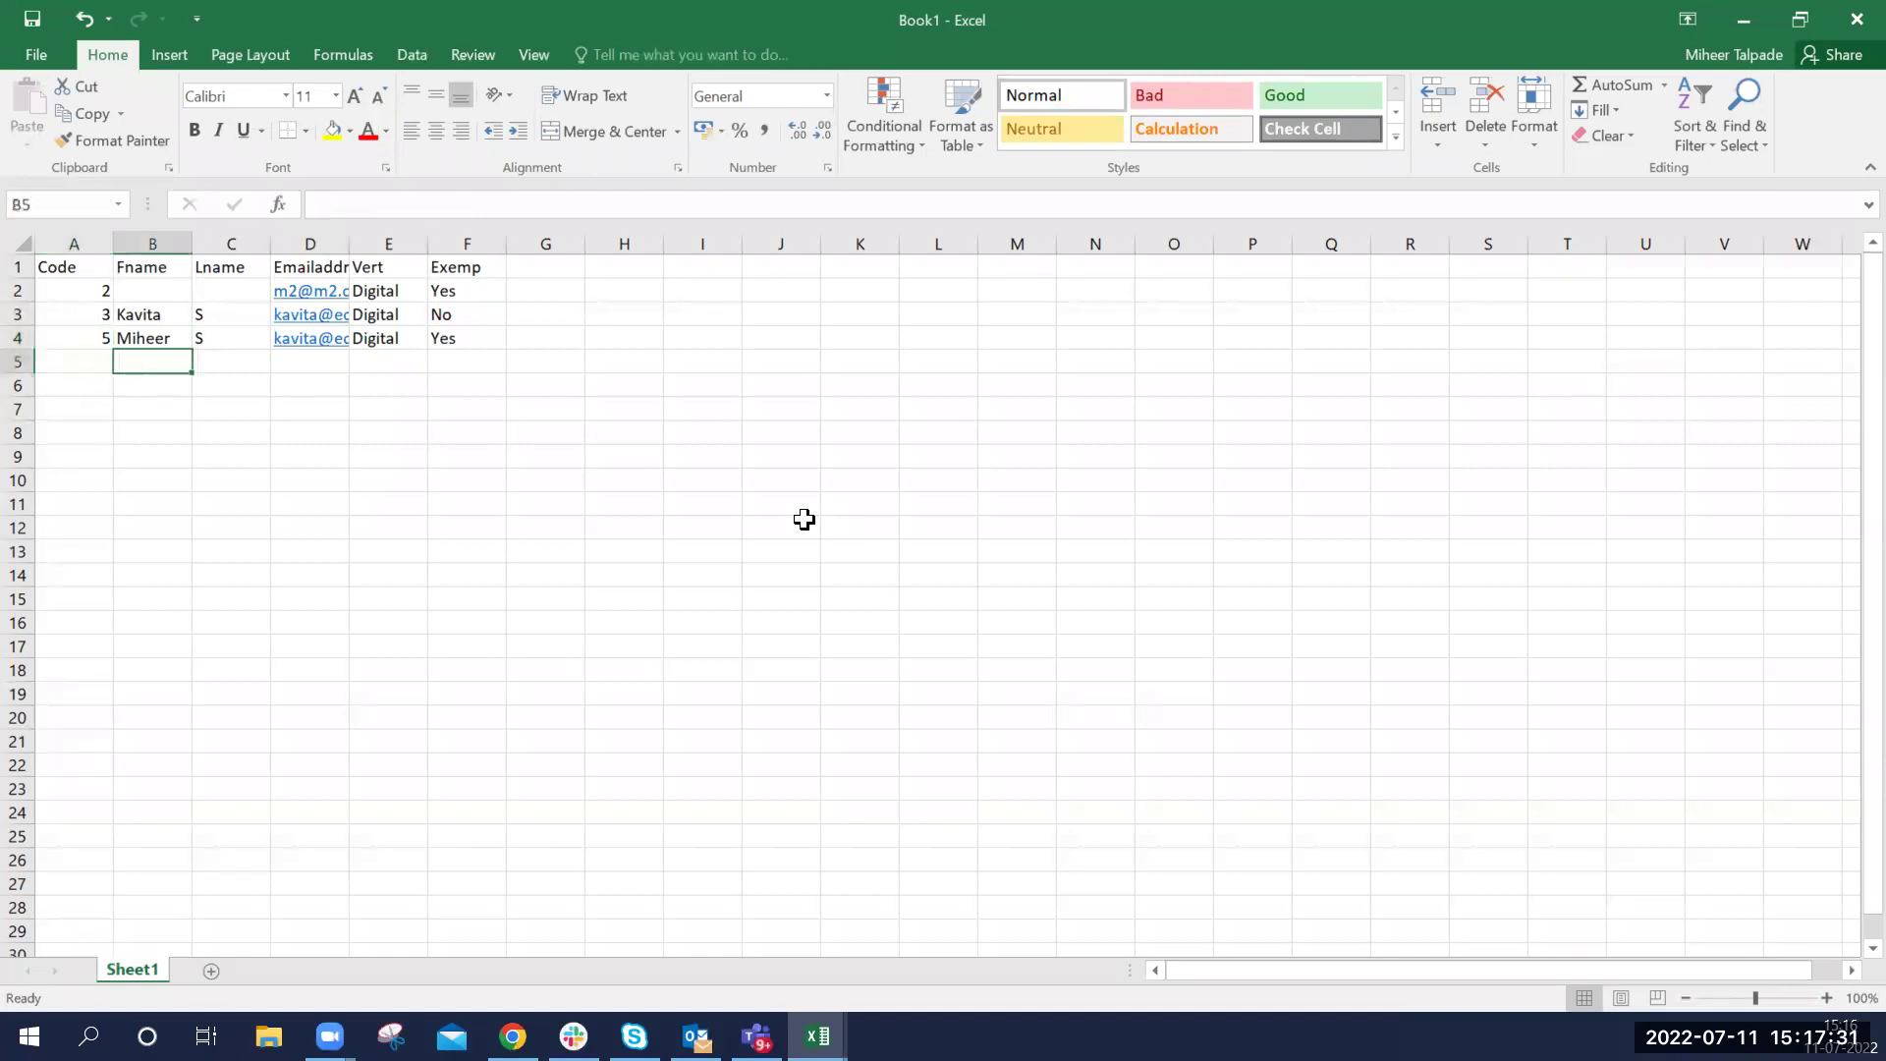
key(Left)
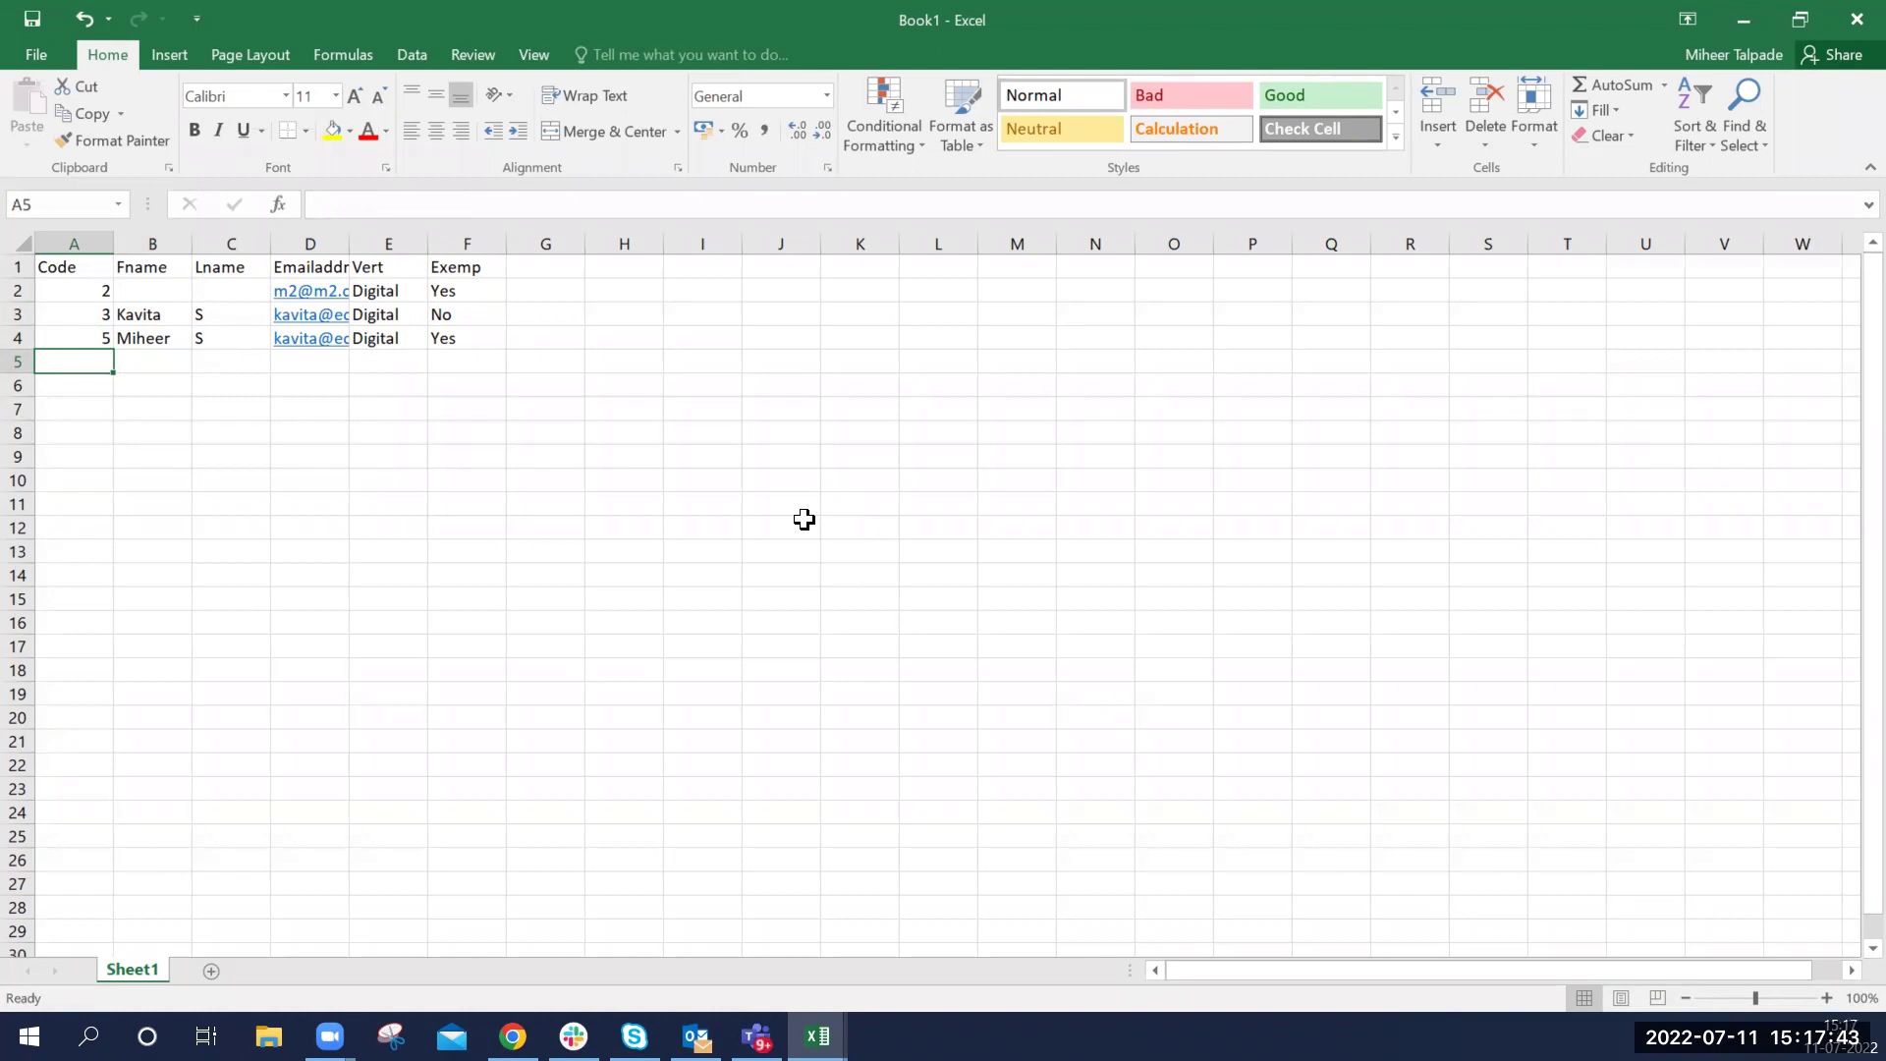
key(Up)
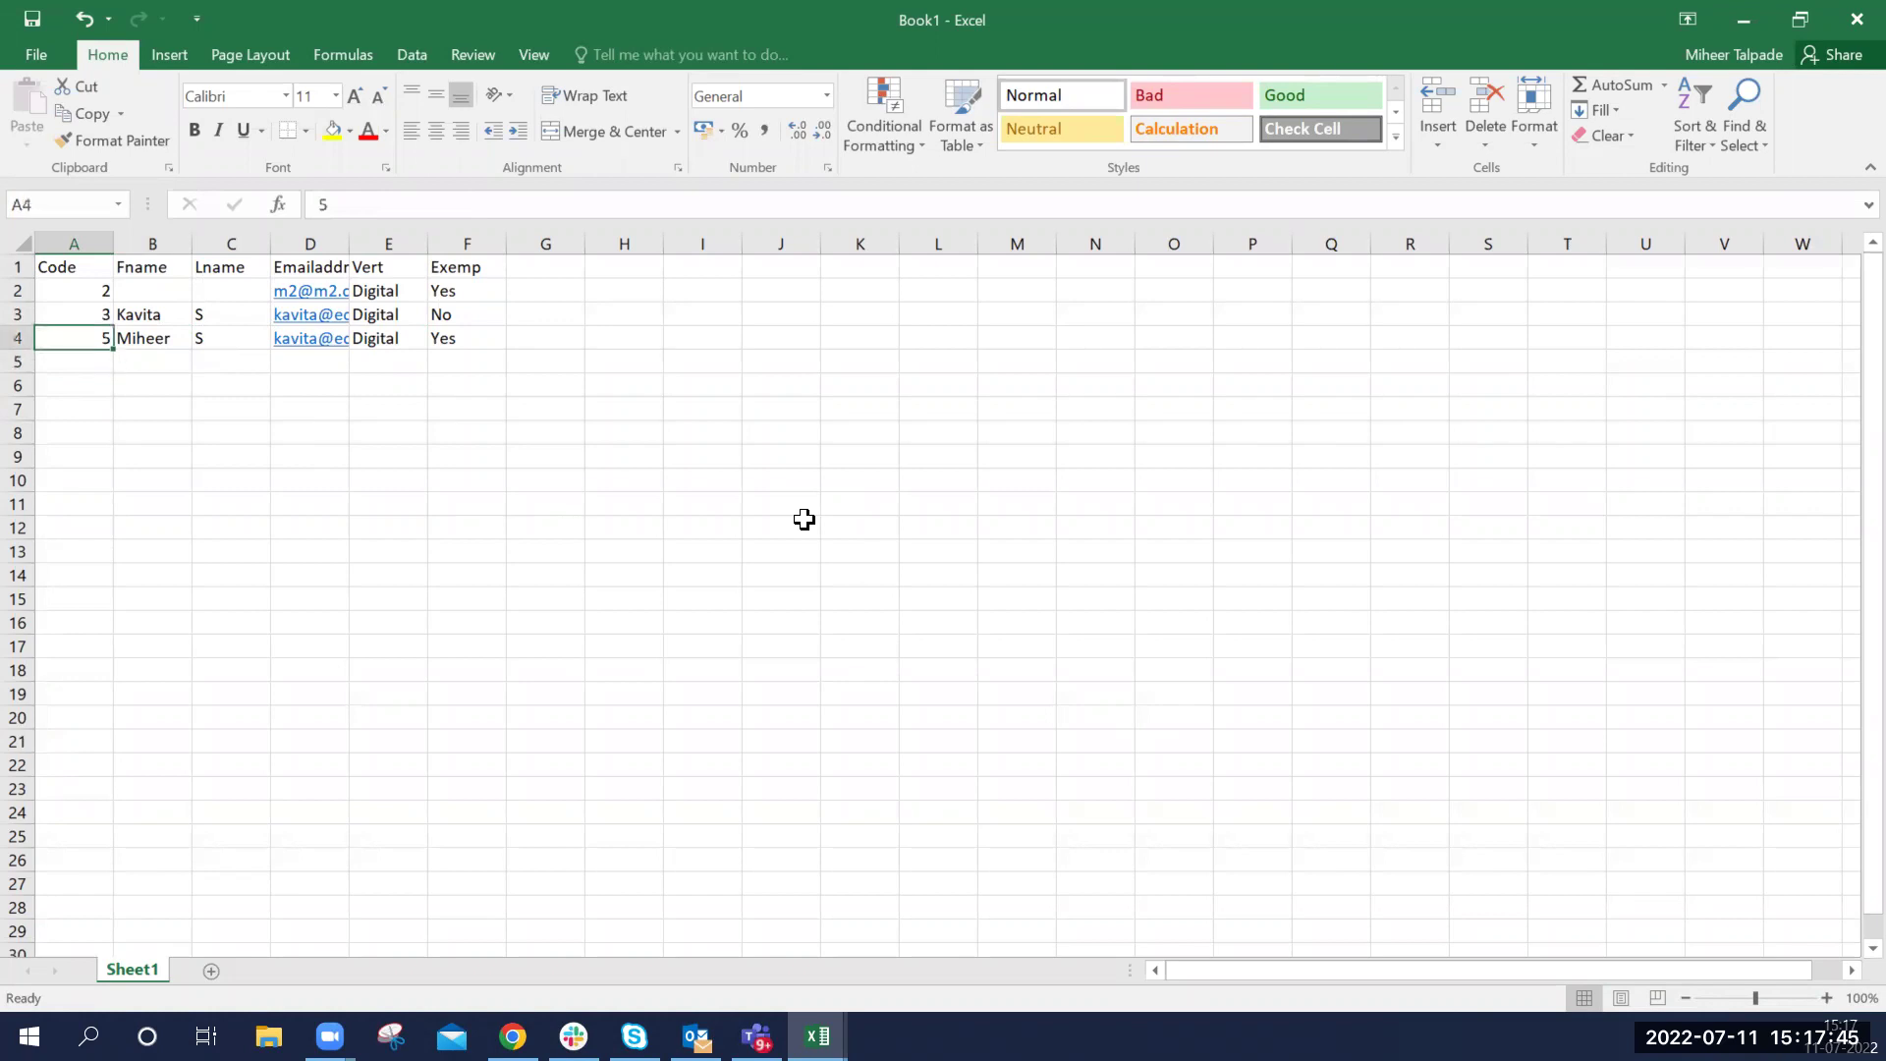
text(3)
key(ctrl+Return)
- Settle row 4's Code on 4 after rechecking the row's values
key(Right)
key(Right)
key(Right)
key(Right)
key(Left)
key(Left)
key(Left)
key(Left)
key(Right)
key(Right)
key(Right)
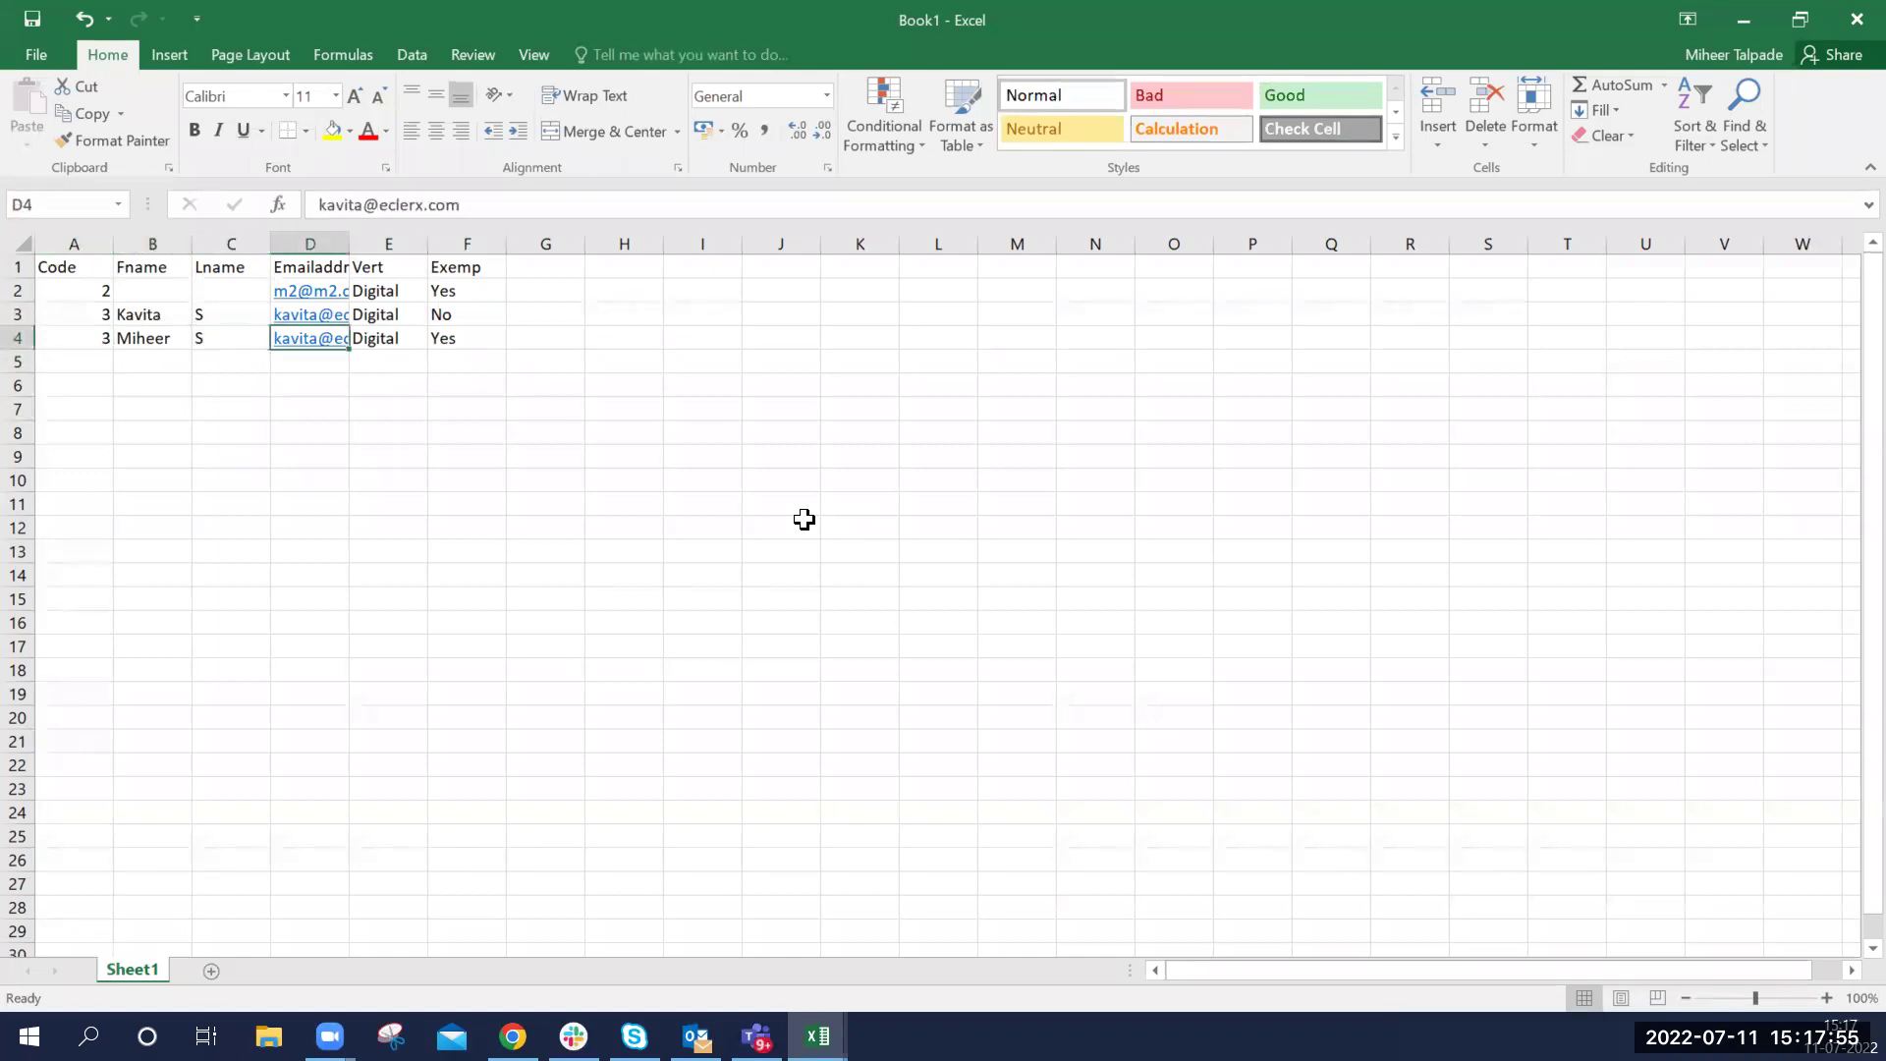
key(Left)
key(Left)
key(Right)
key(Right)
key(Left)
key(Left)
key(Left)
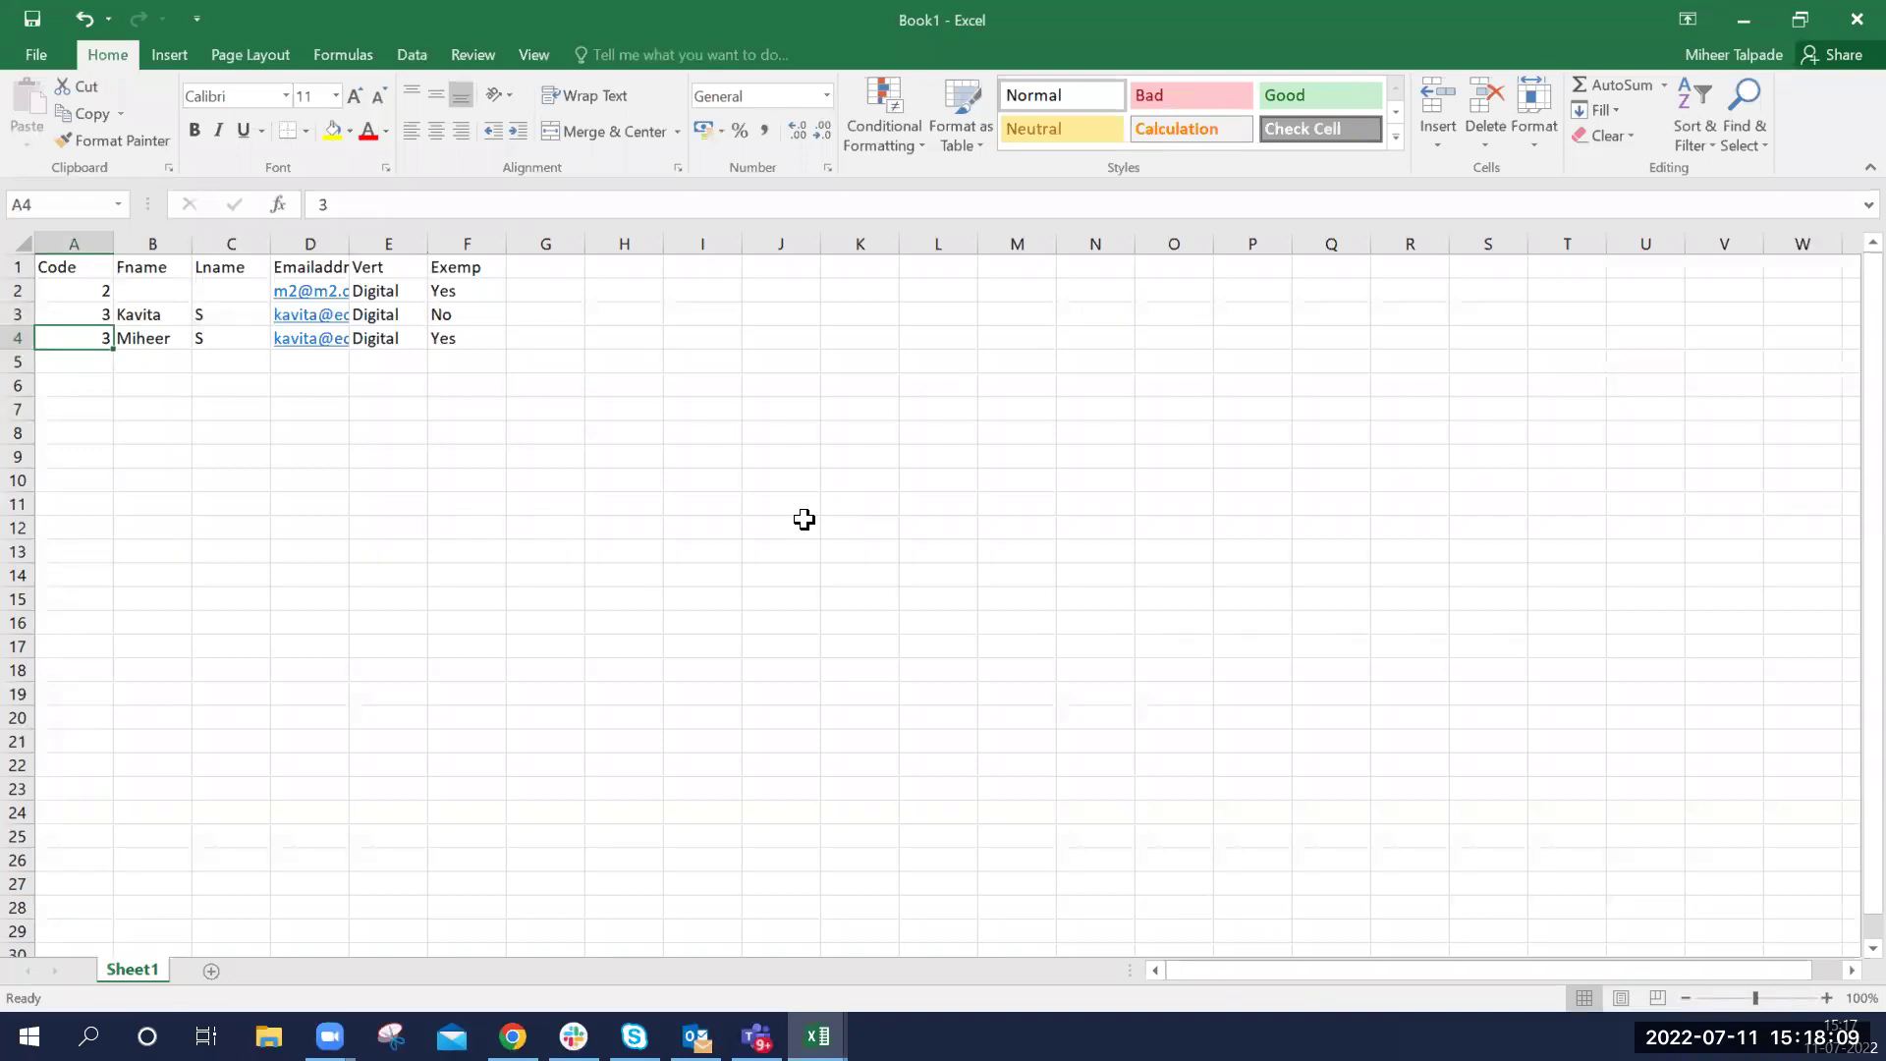
text(4)
key(Tab)
key(Tab)
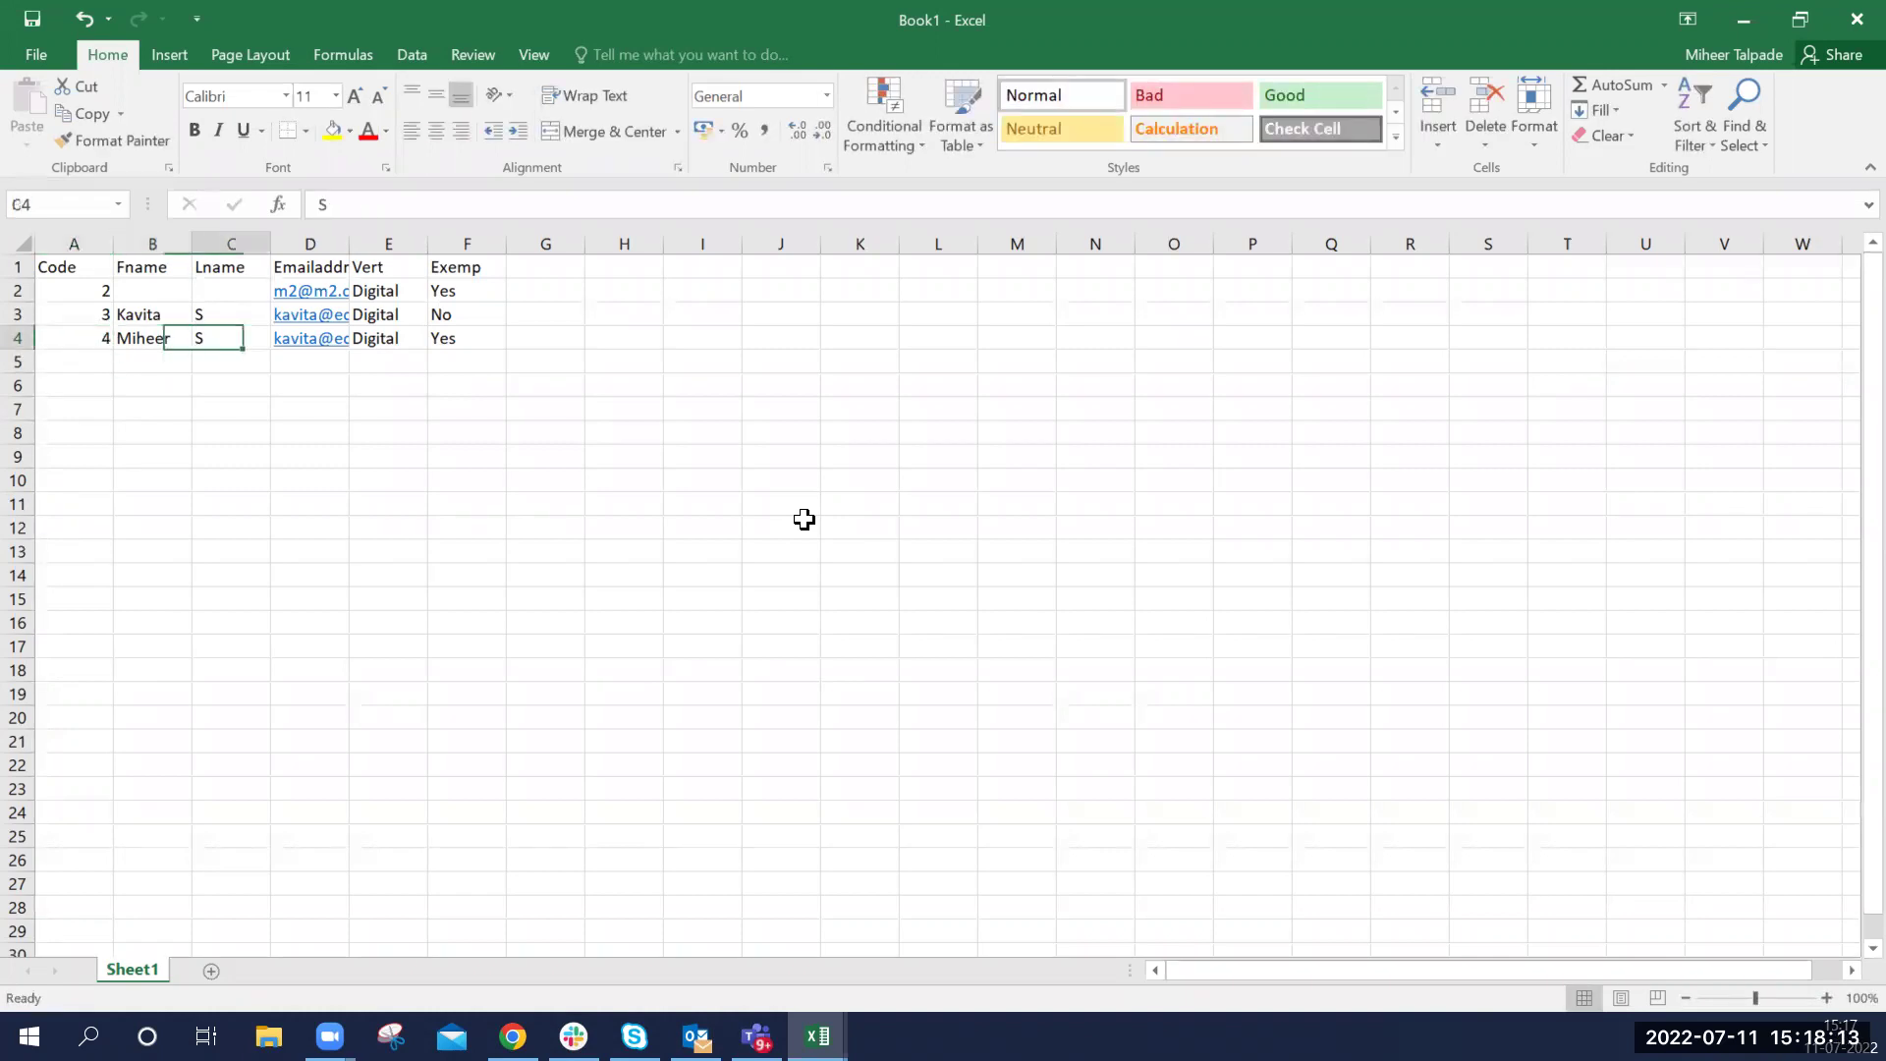
key(Tab)
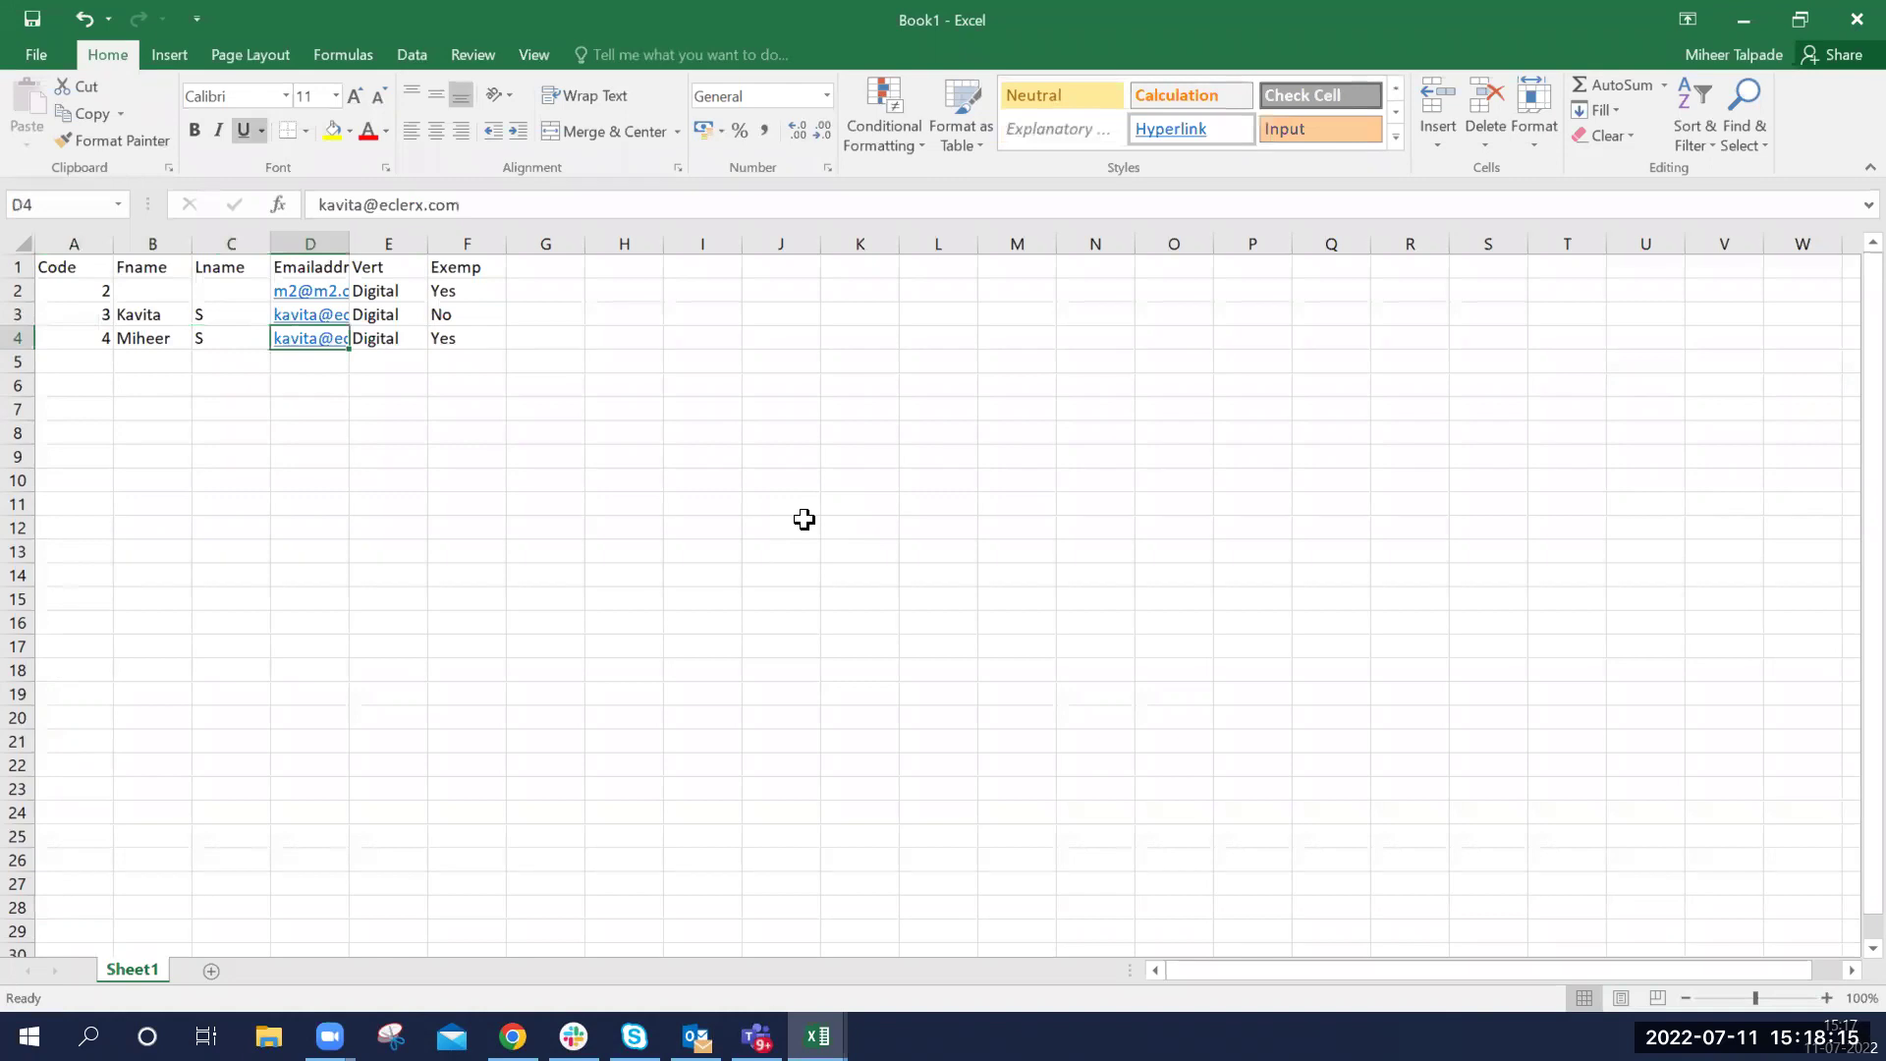
key(shift+Tab)
key(shift+Tab)
key(shift+Tab)
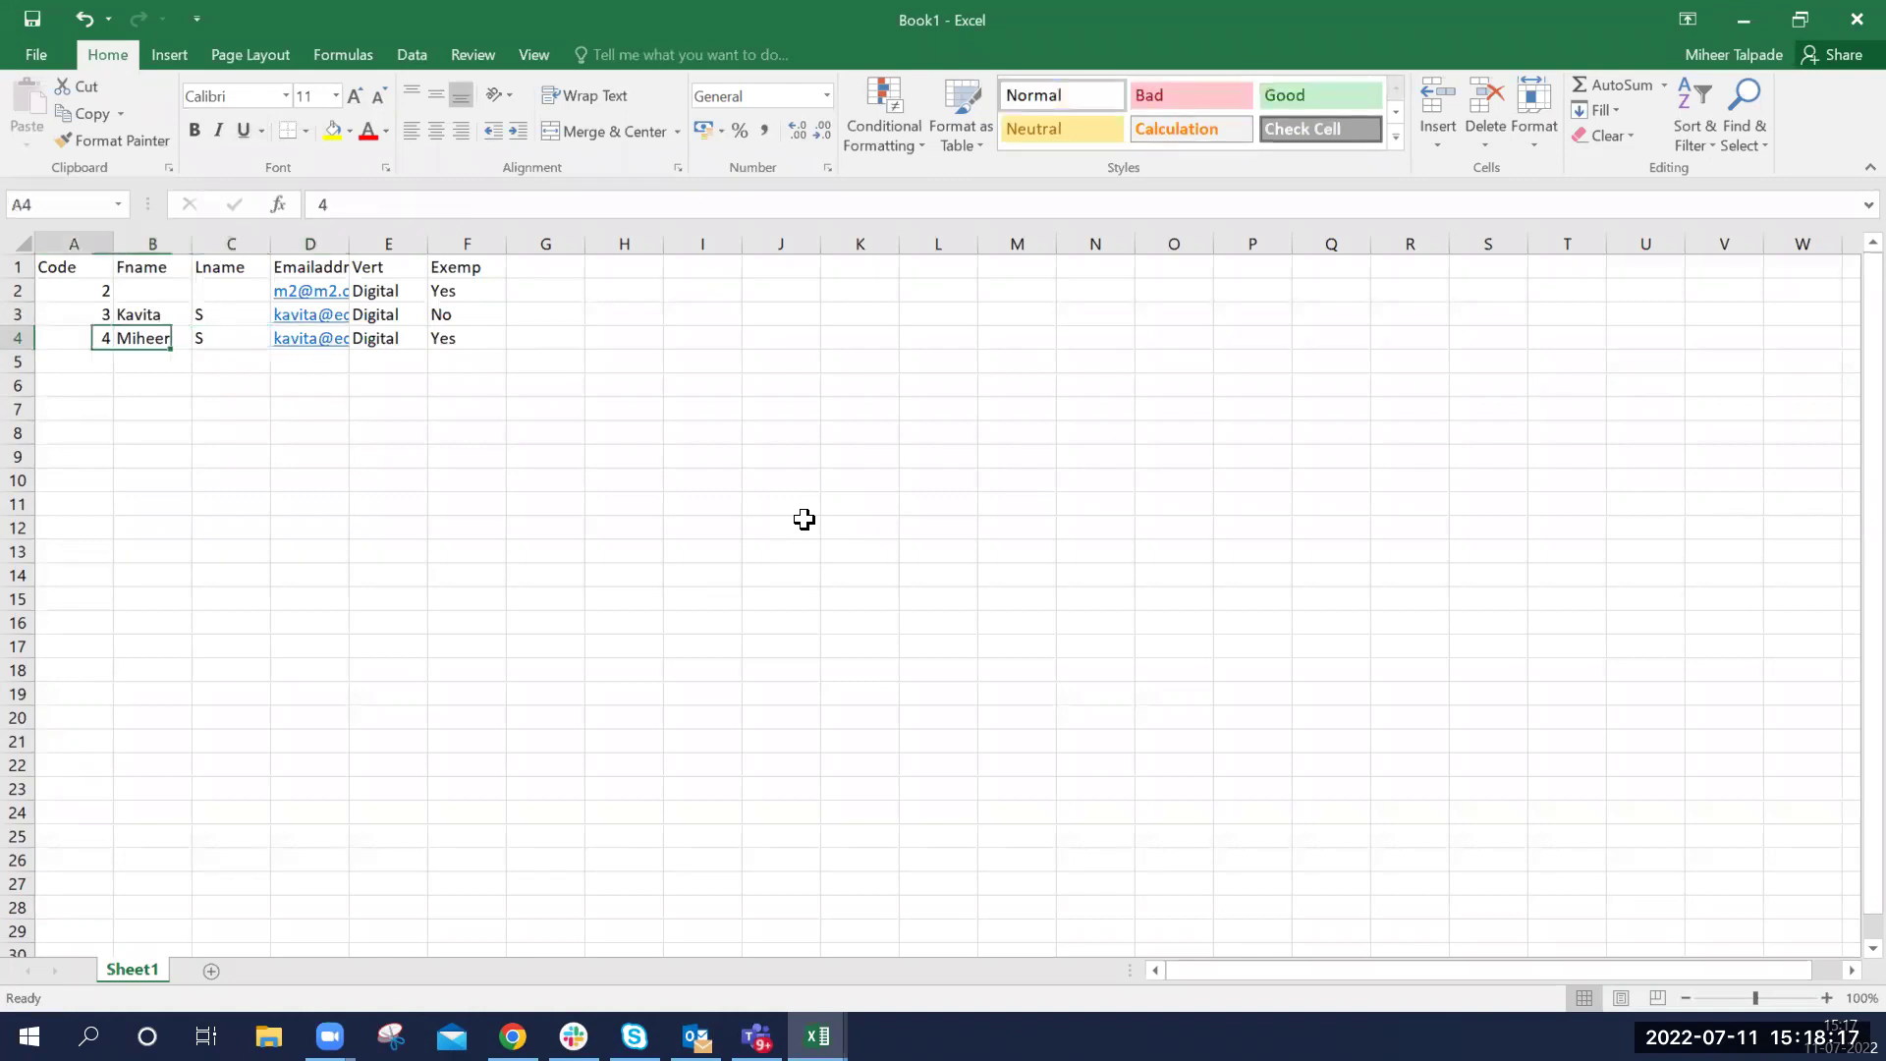
key(Return)
- Fill row 5 with code 5, a first name, last initial, e-mail, Vert Markets and Exemp Yes
text(5)
key(Tab)
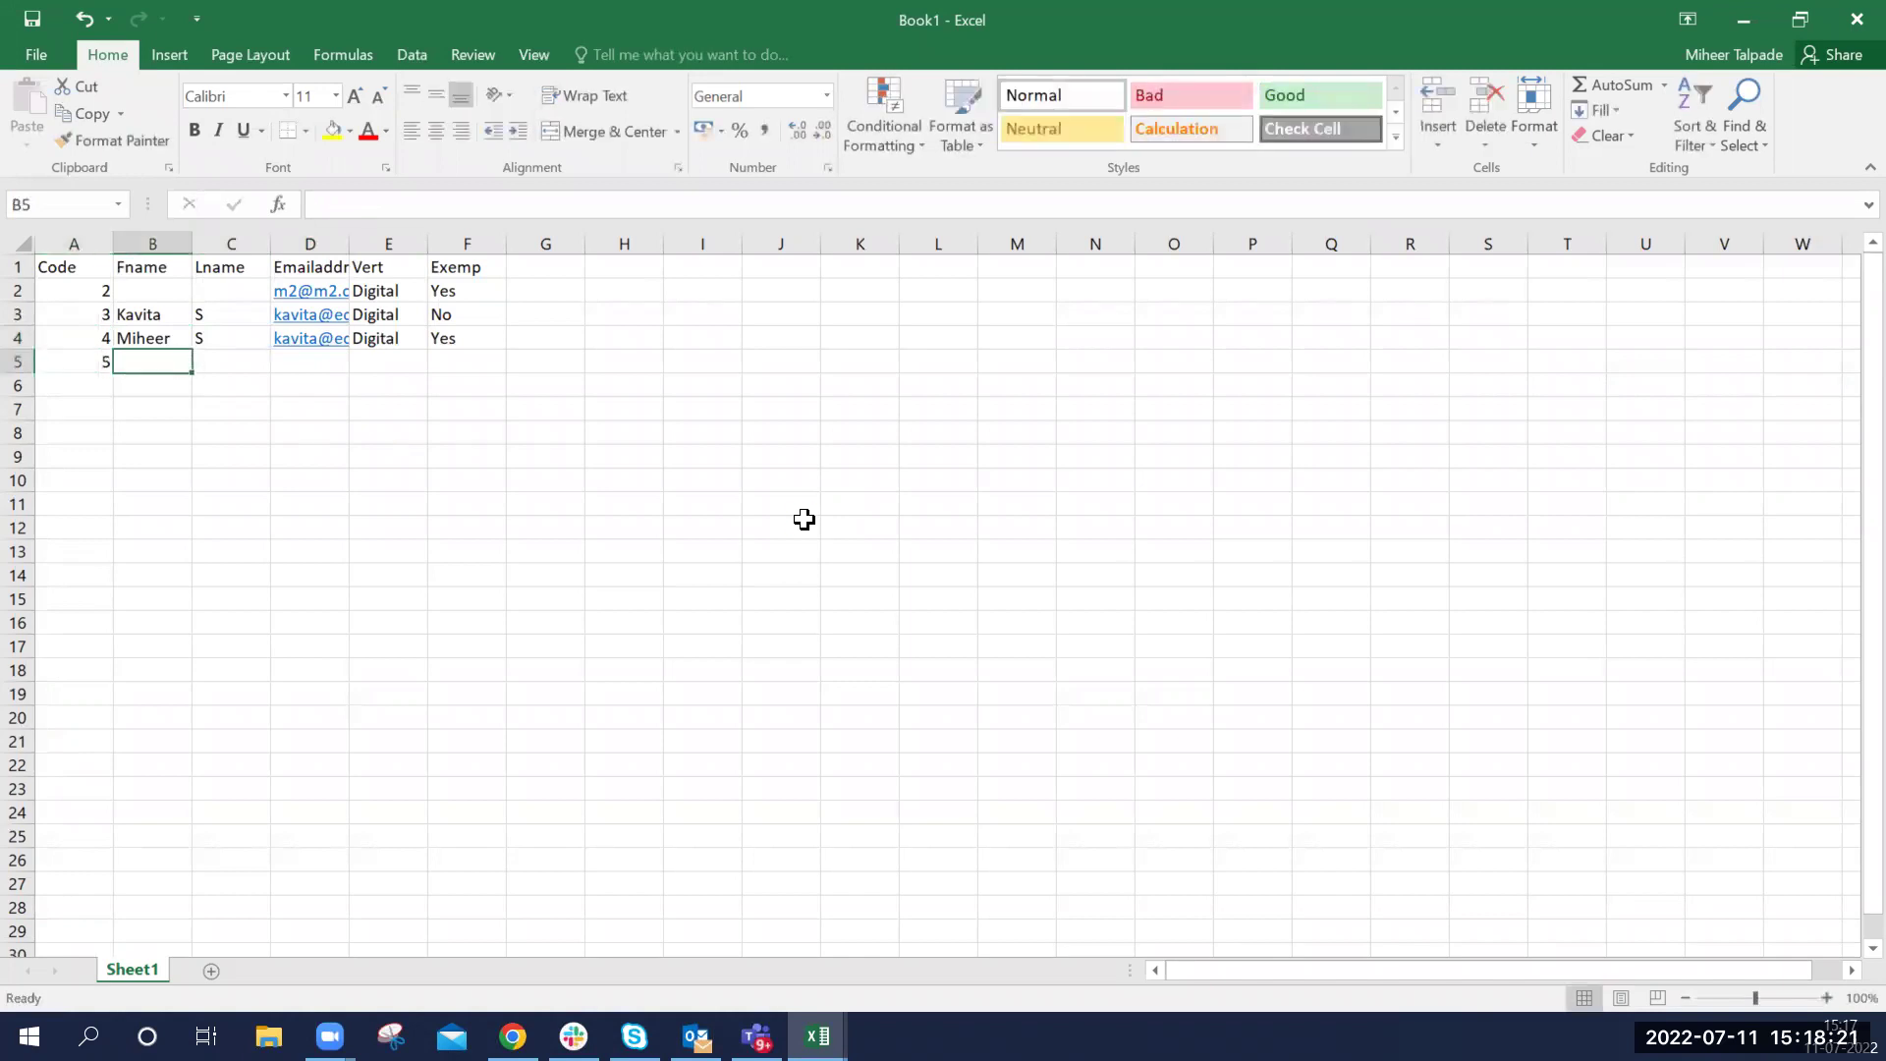
text(Darryl)
key(Tab)
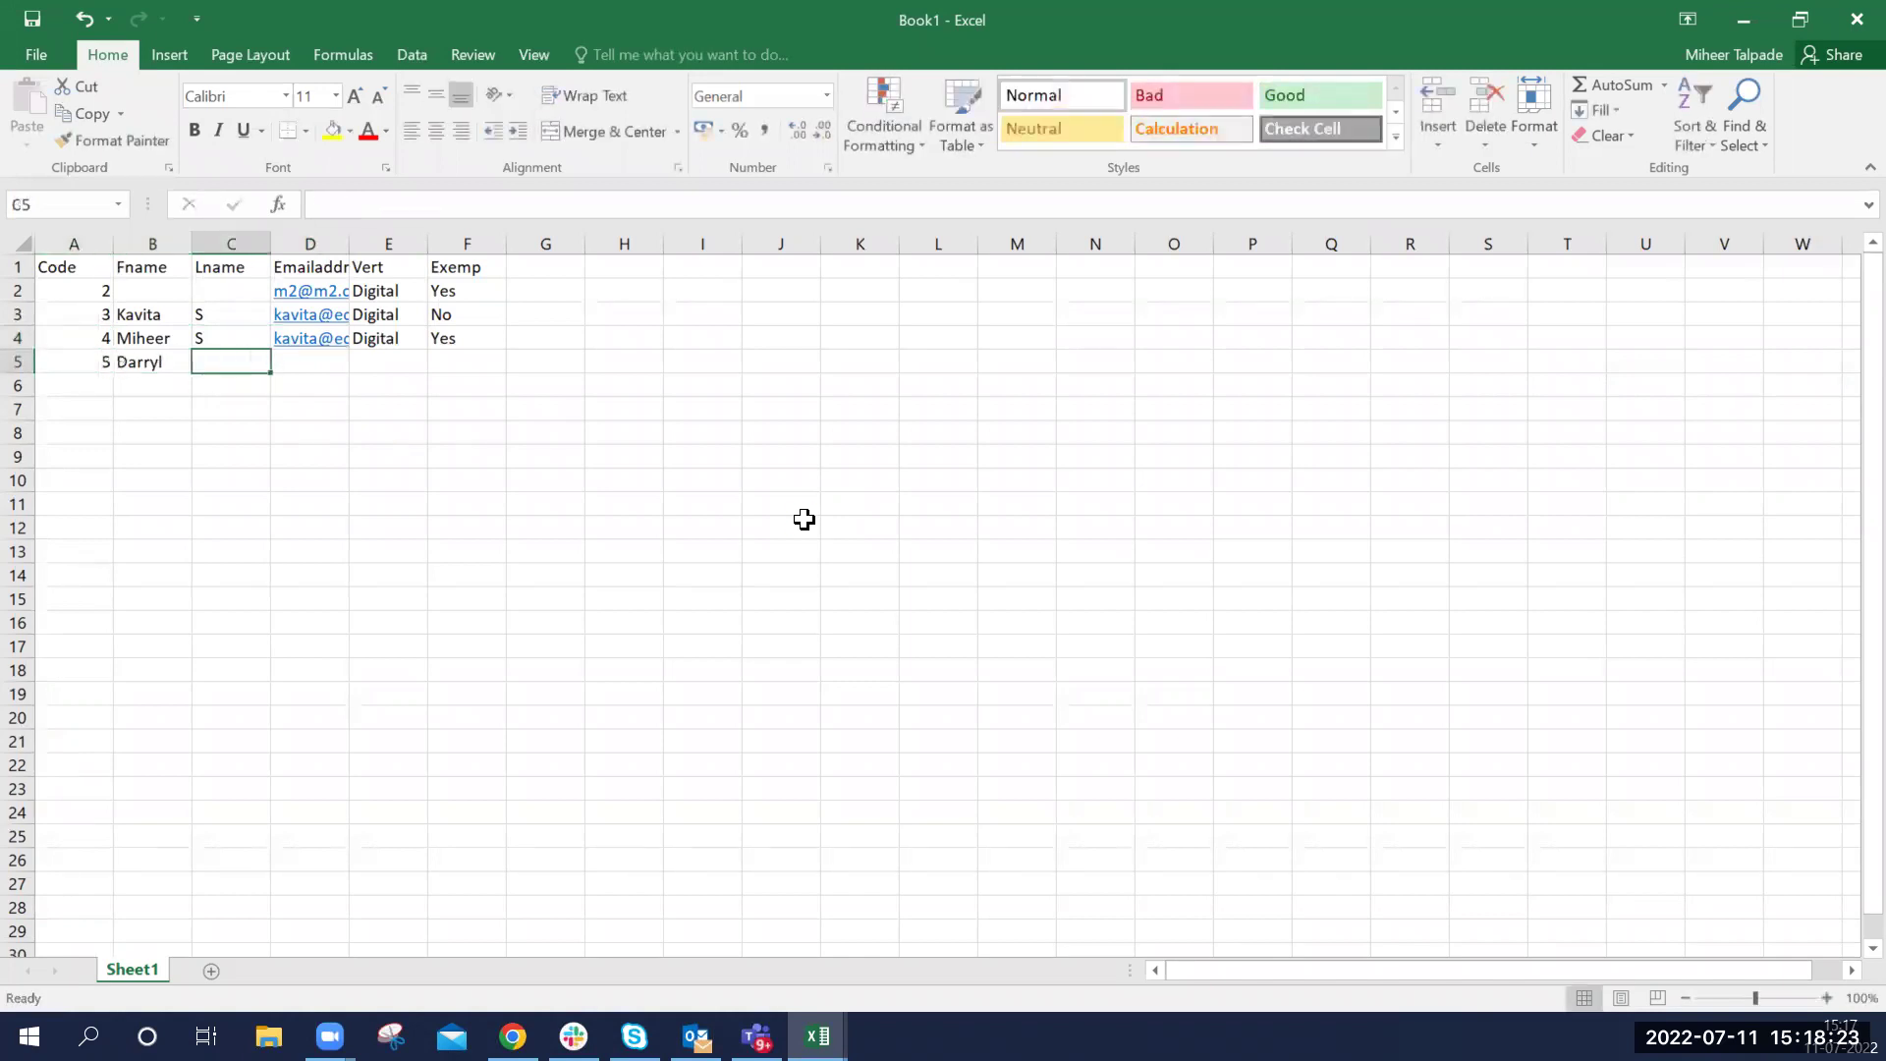
text(M)
key(Tab)
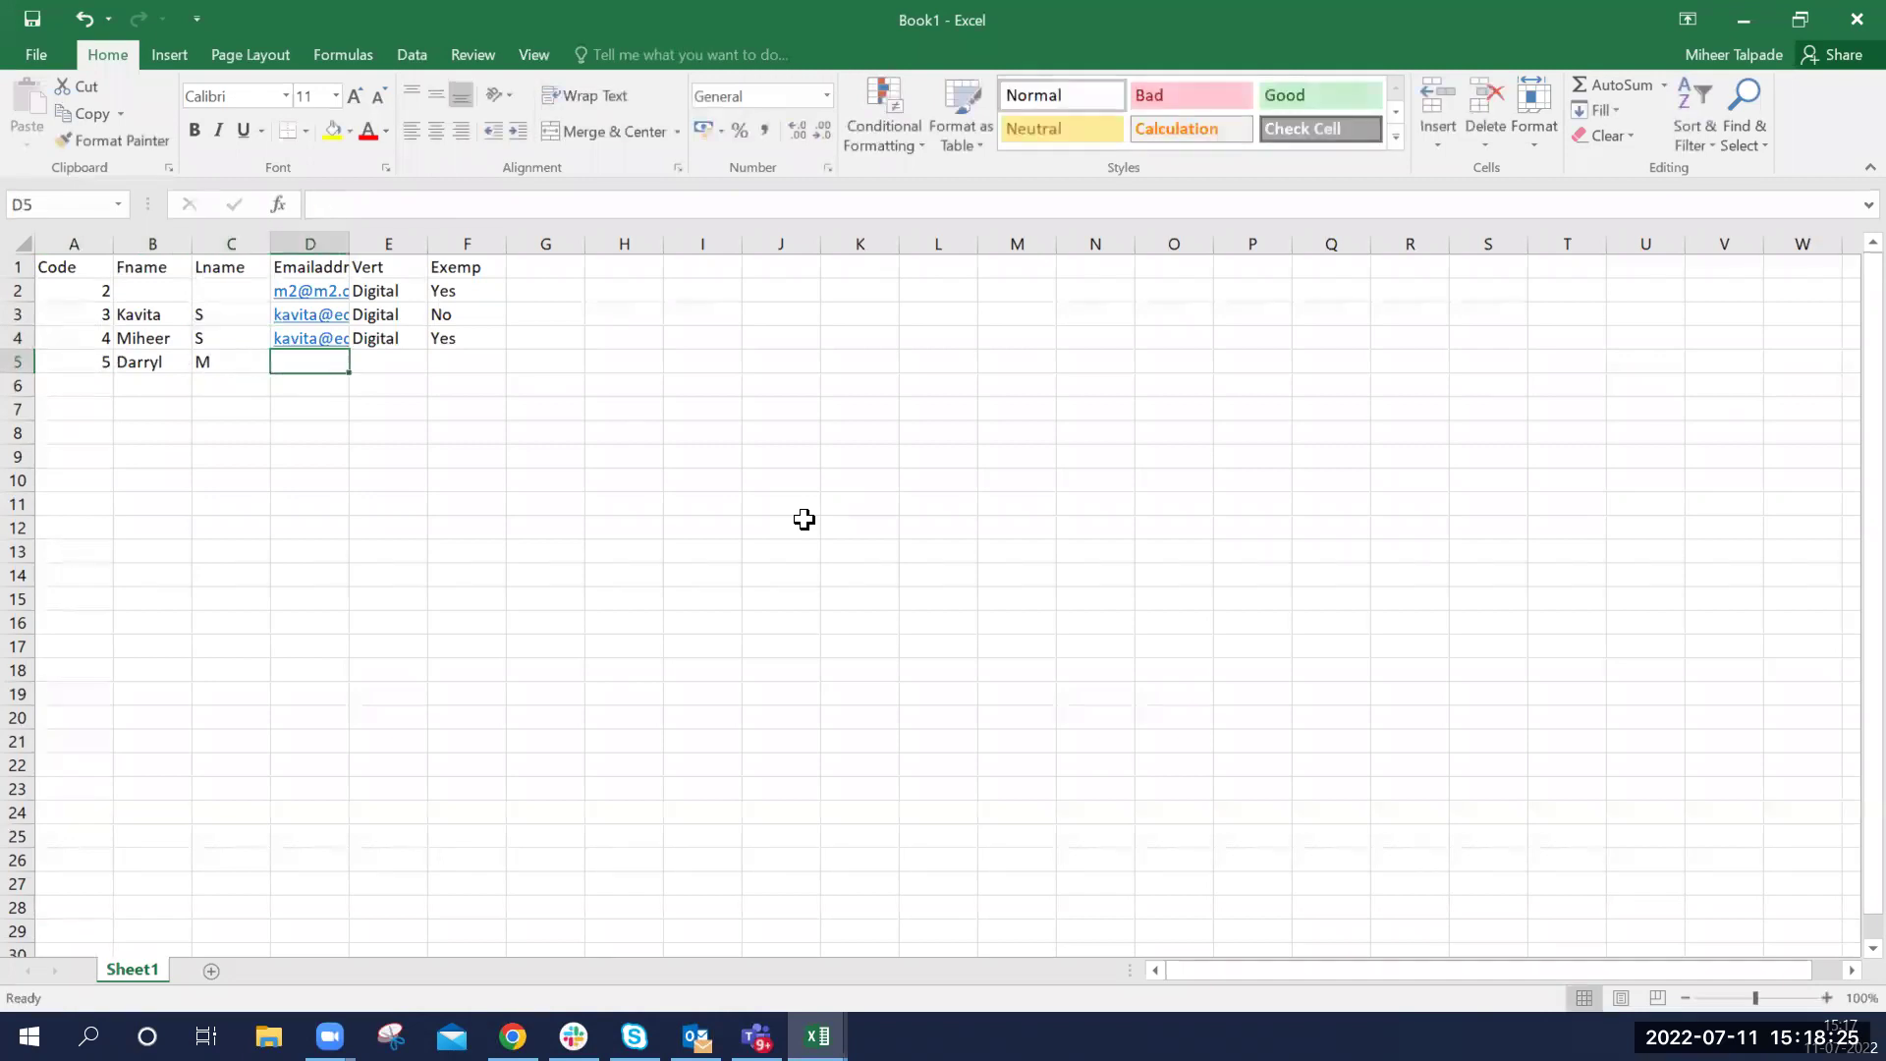
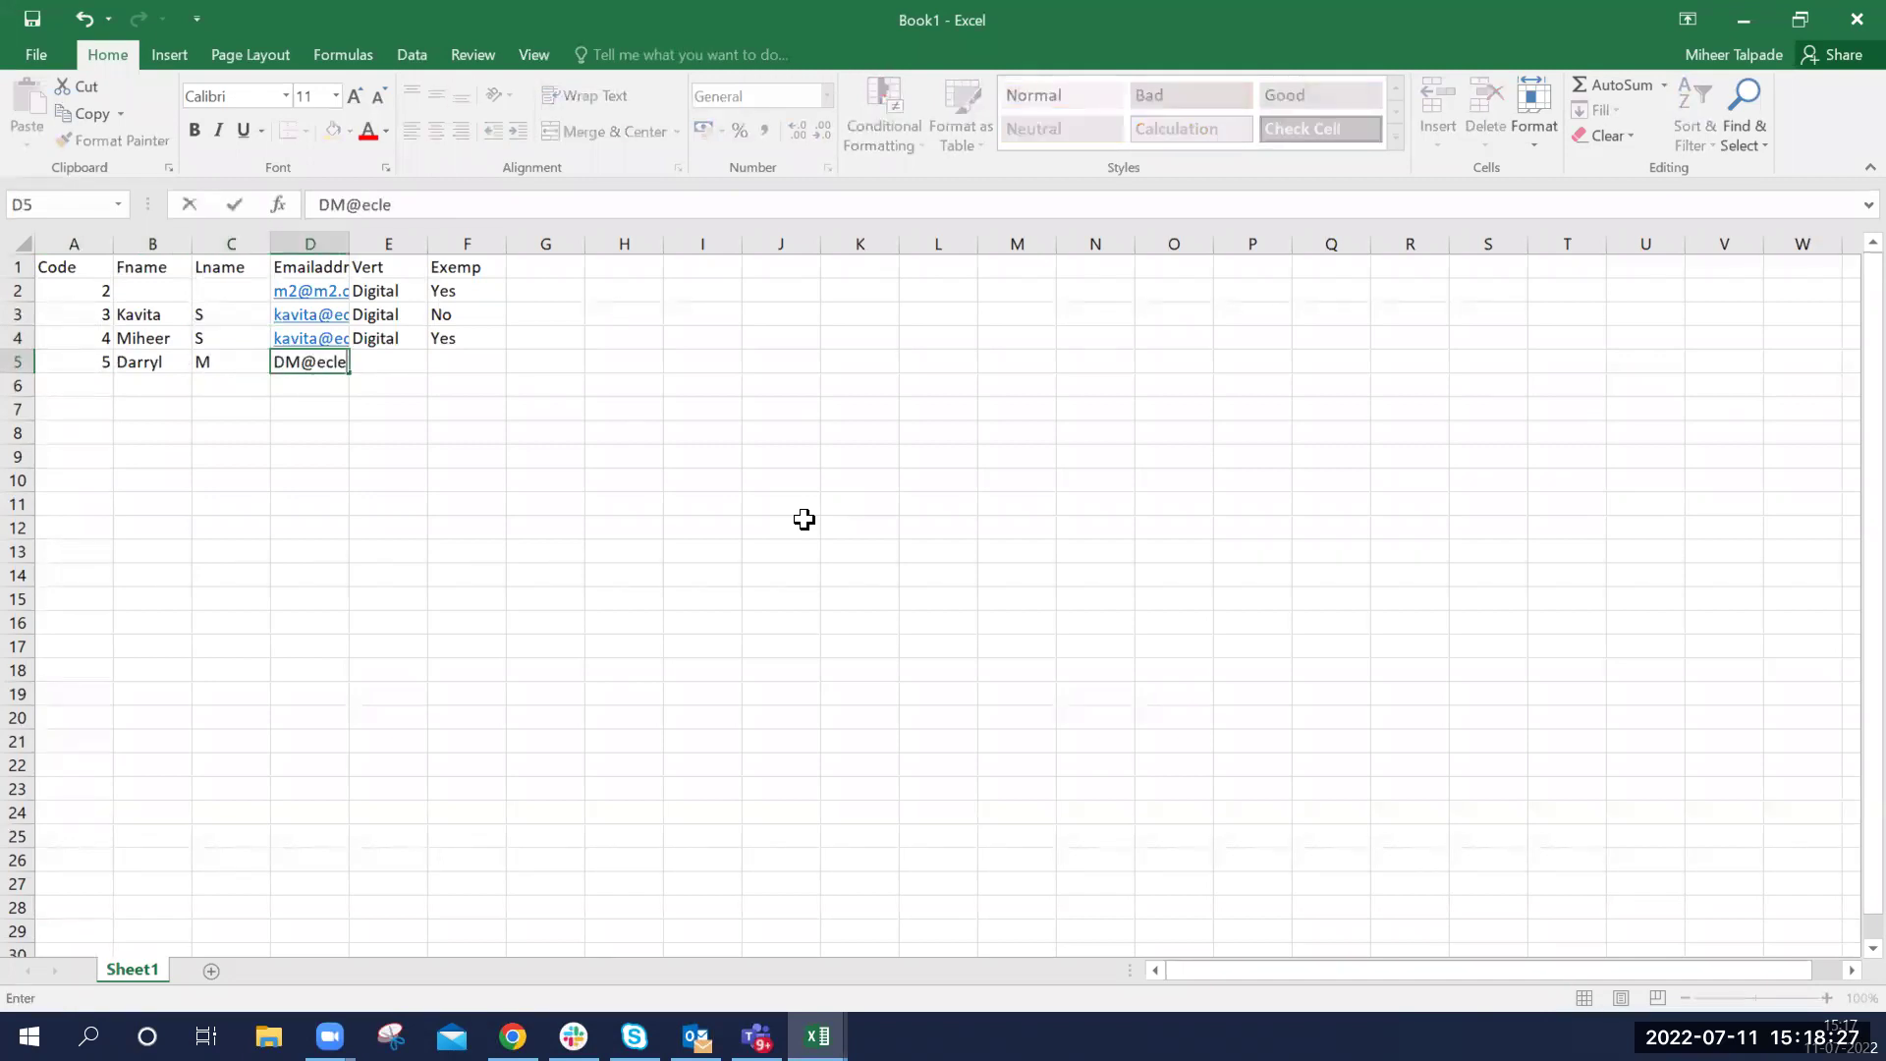
key(Tab)
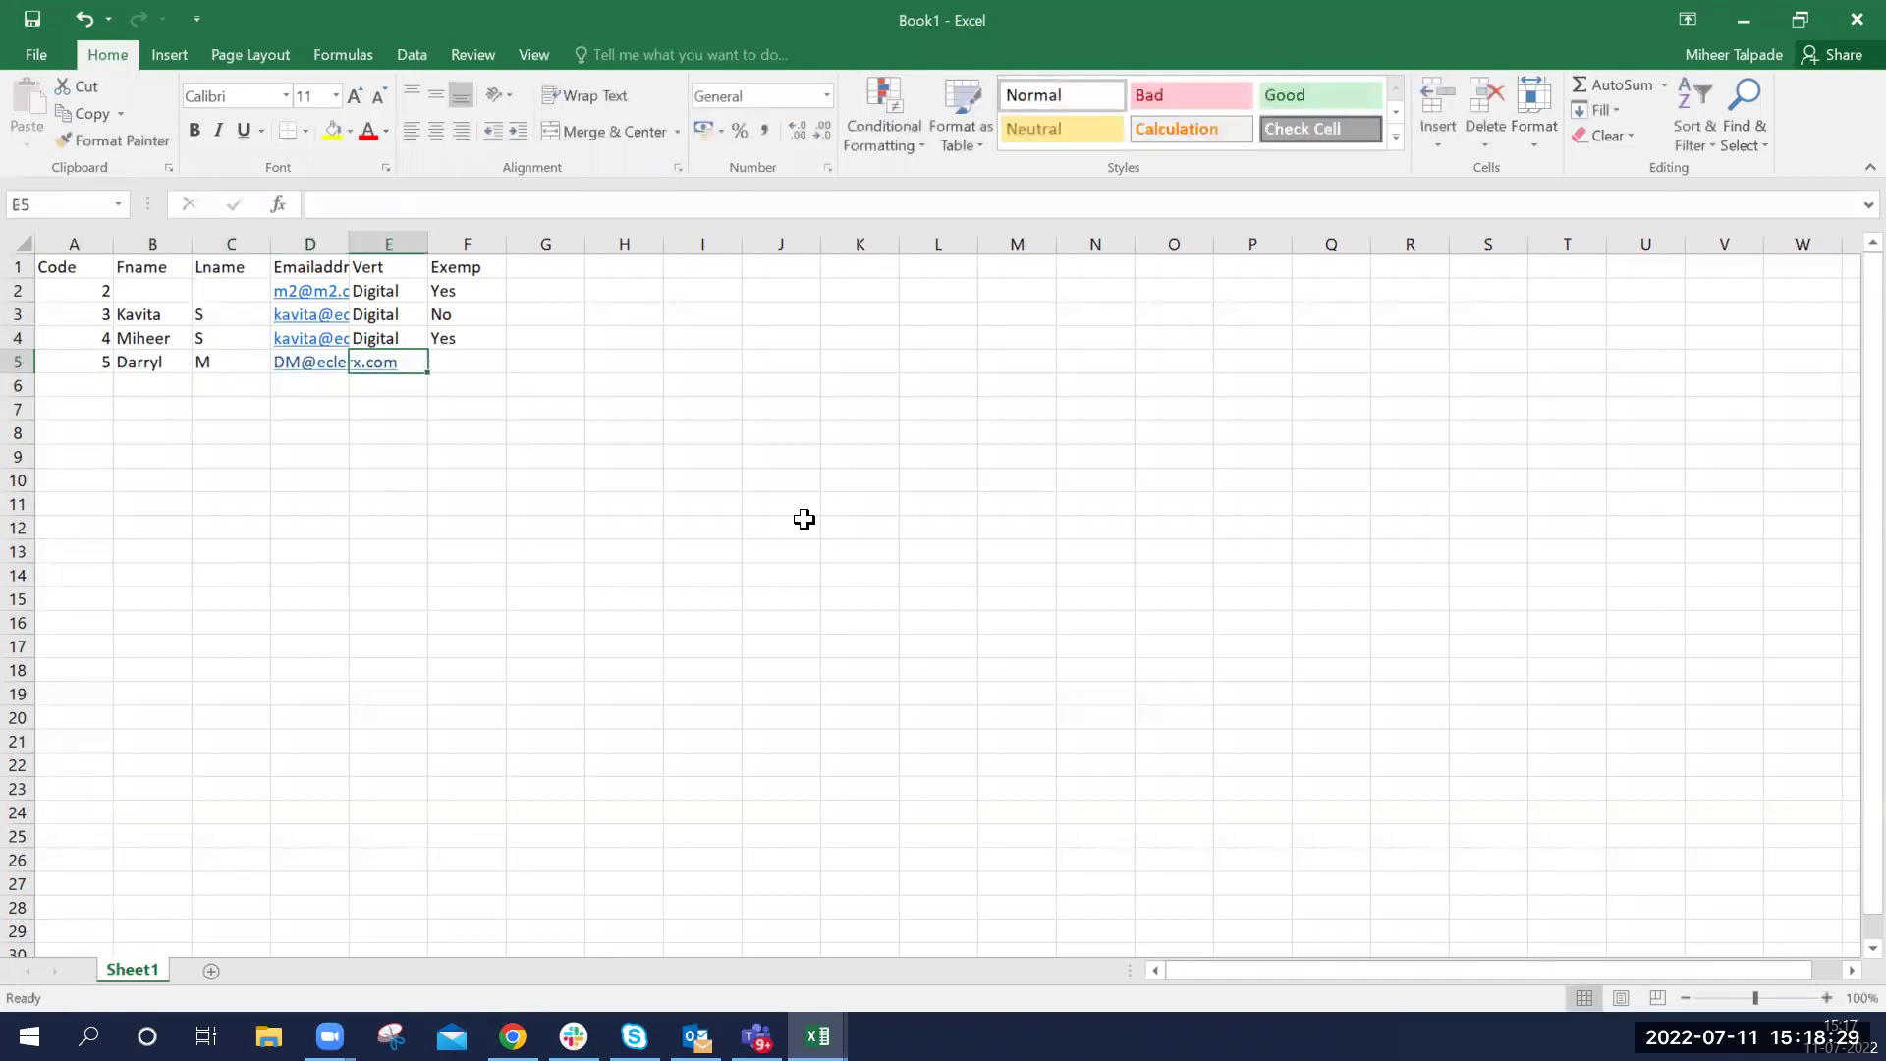
text(Ma)
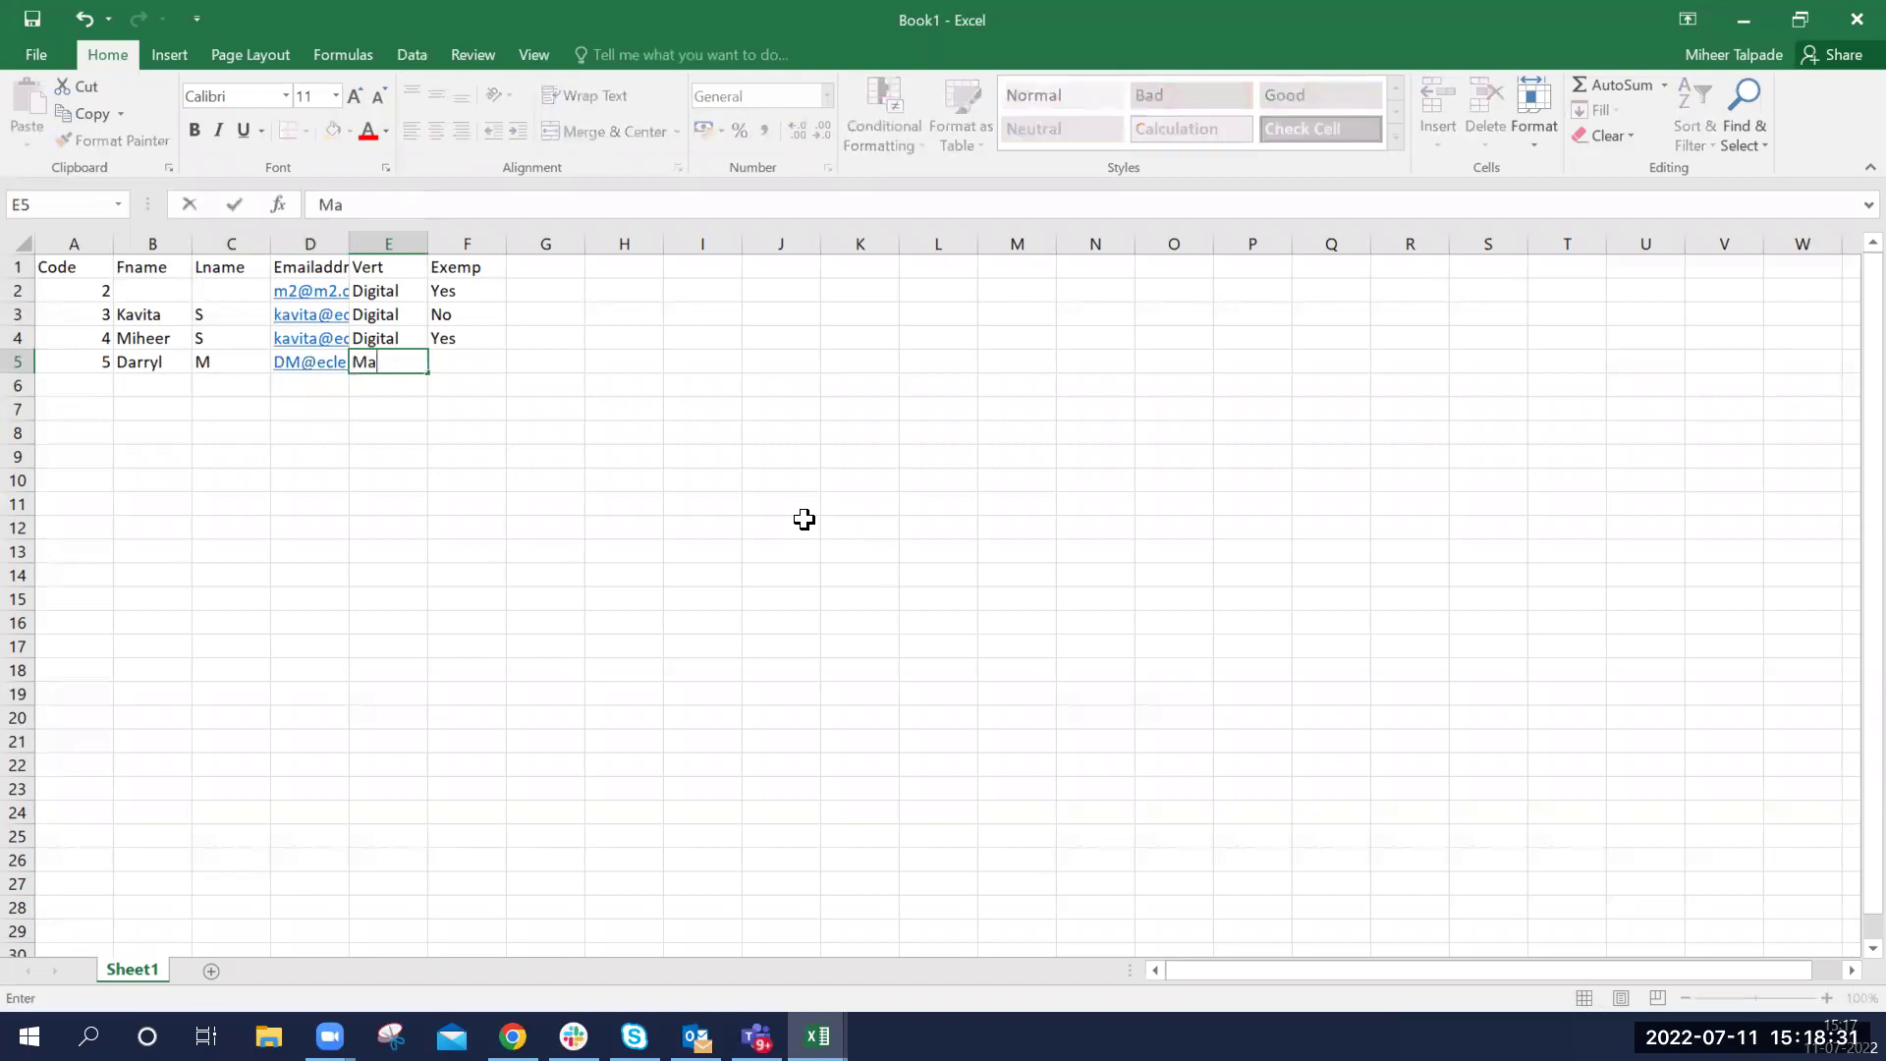
text(rkets)
key(Tab)
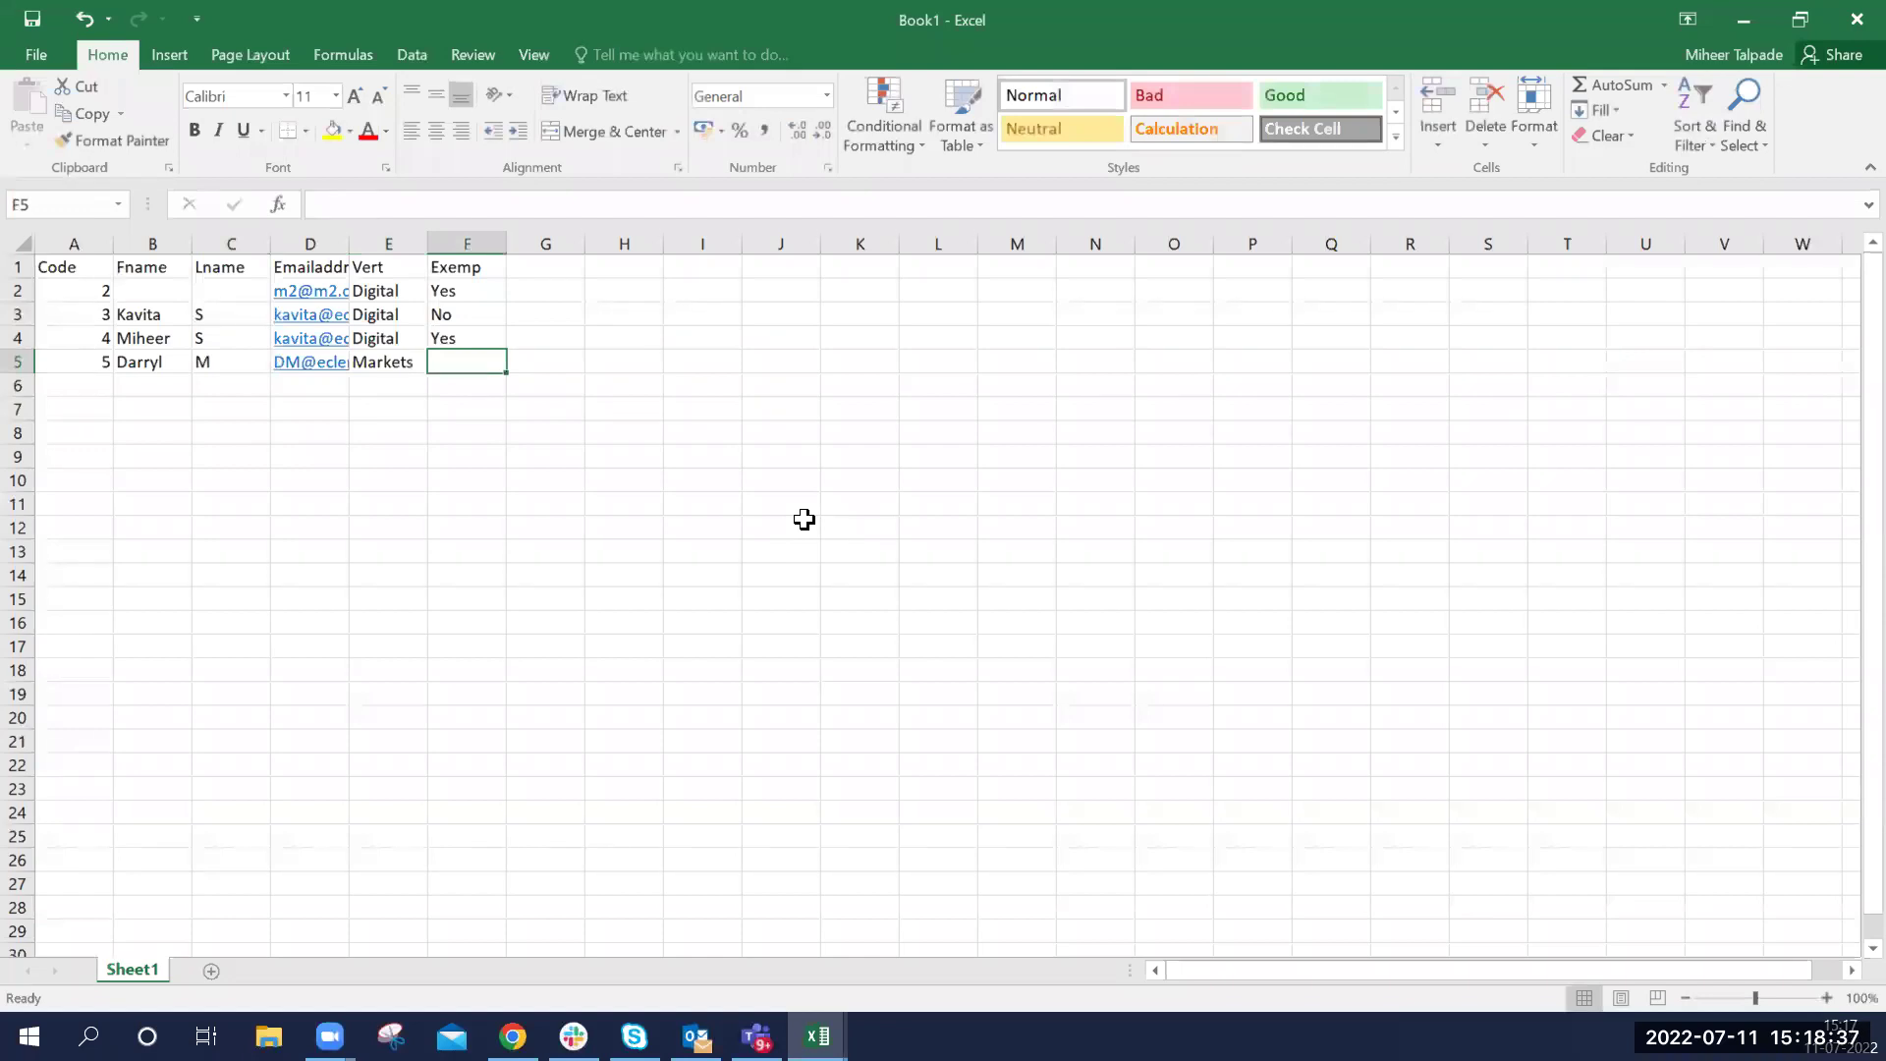
text(Yes)
key(Return)
key(Up)
key(Up)
key(Up)
key(Up)
key(Left)
key(Left)
key(Left)
key(Left)
key(Left)
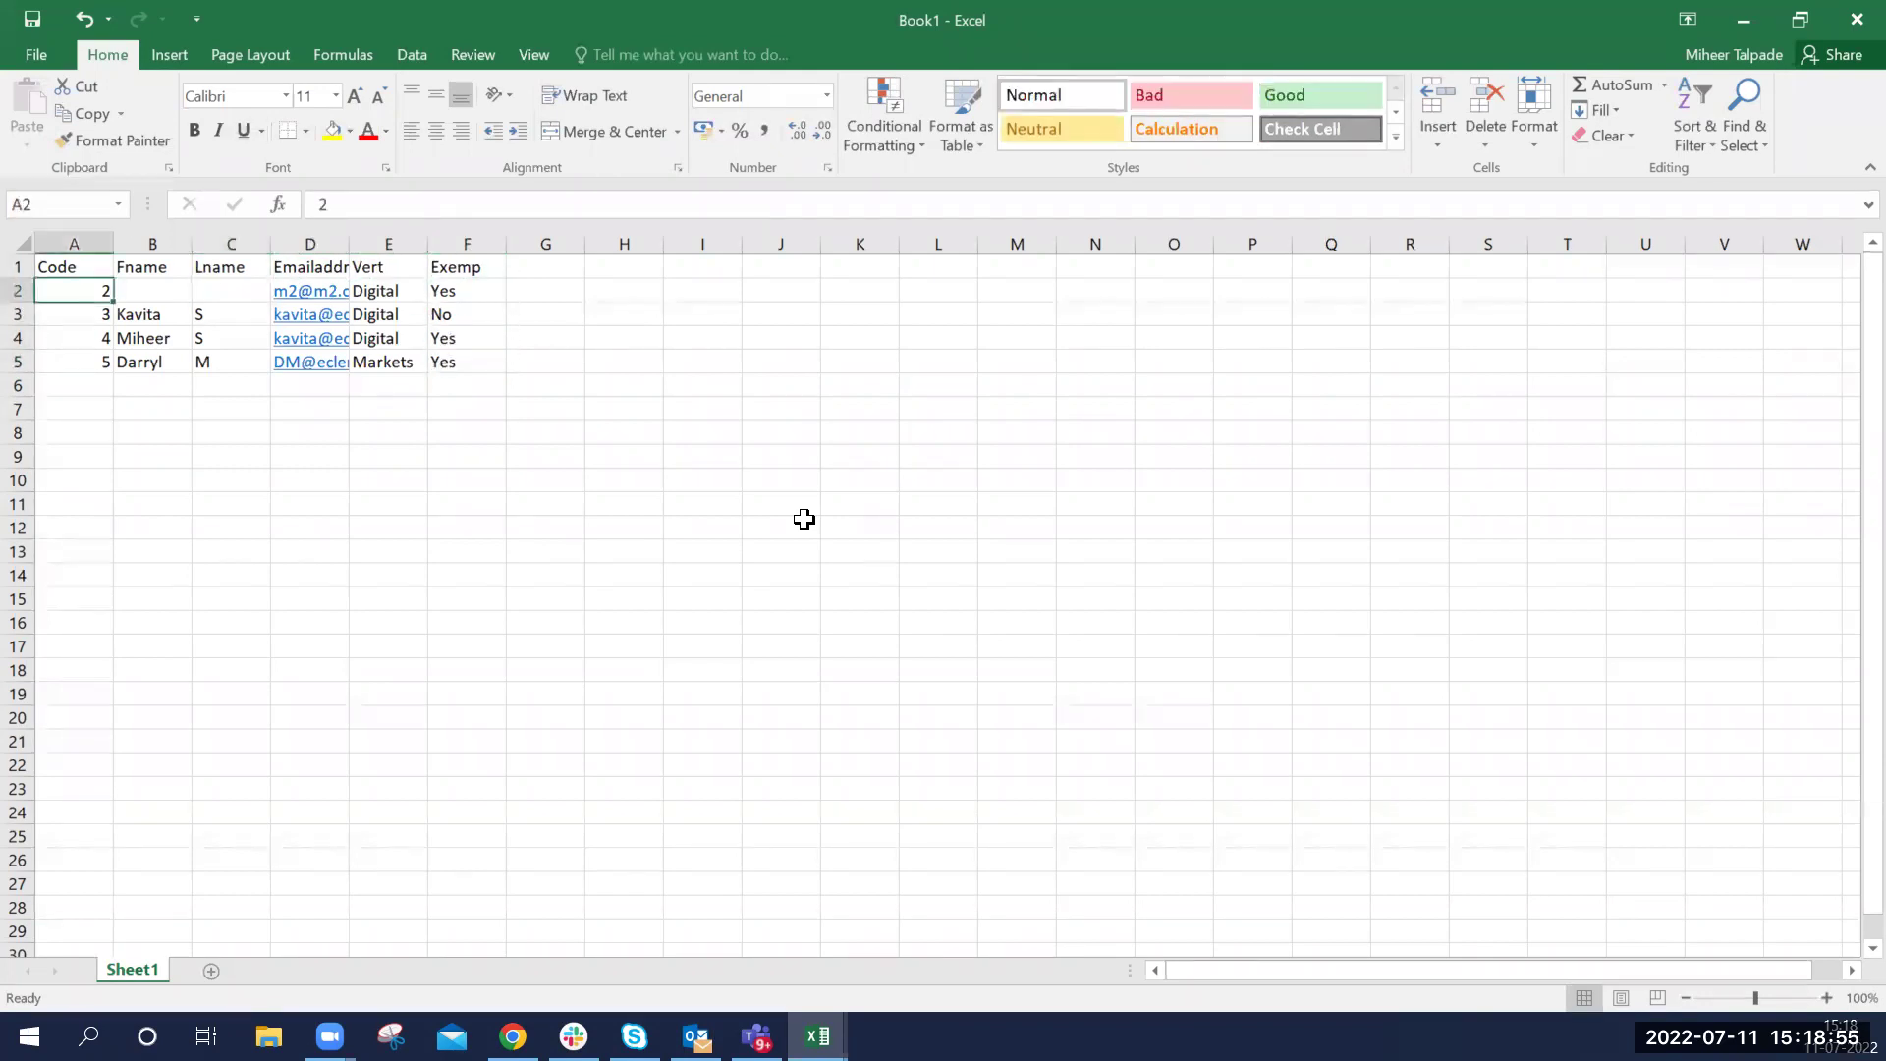
key(Right)
key(Right)
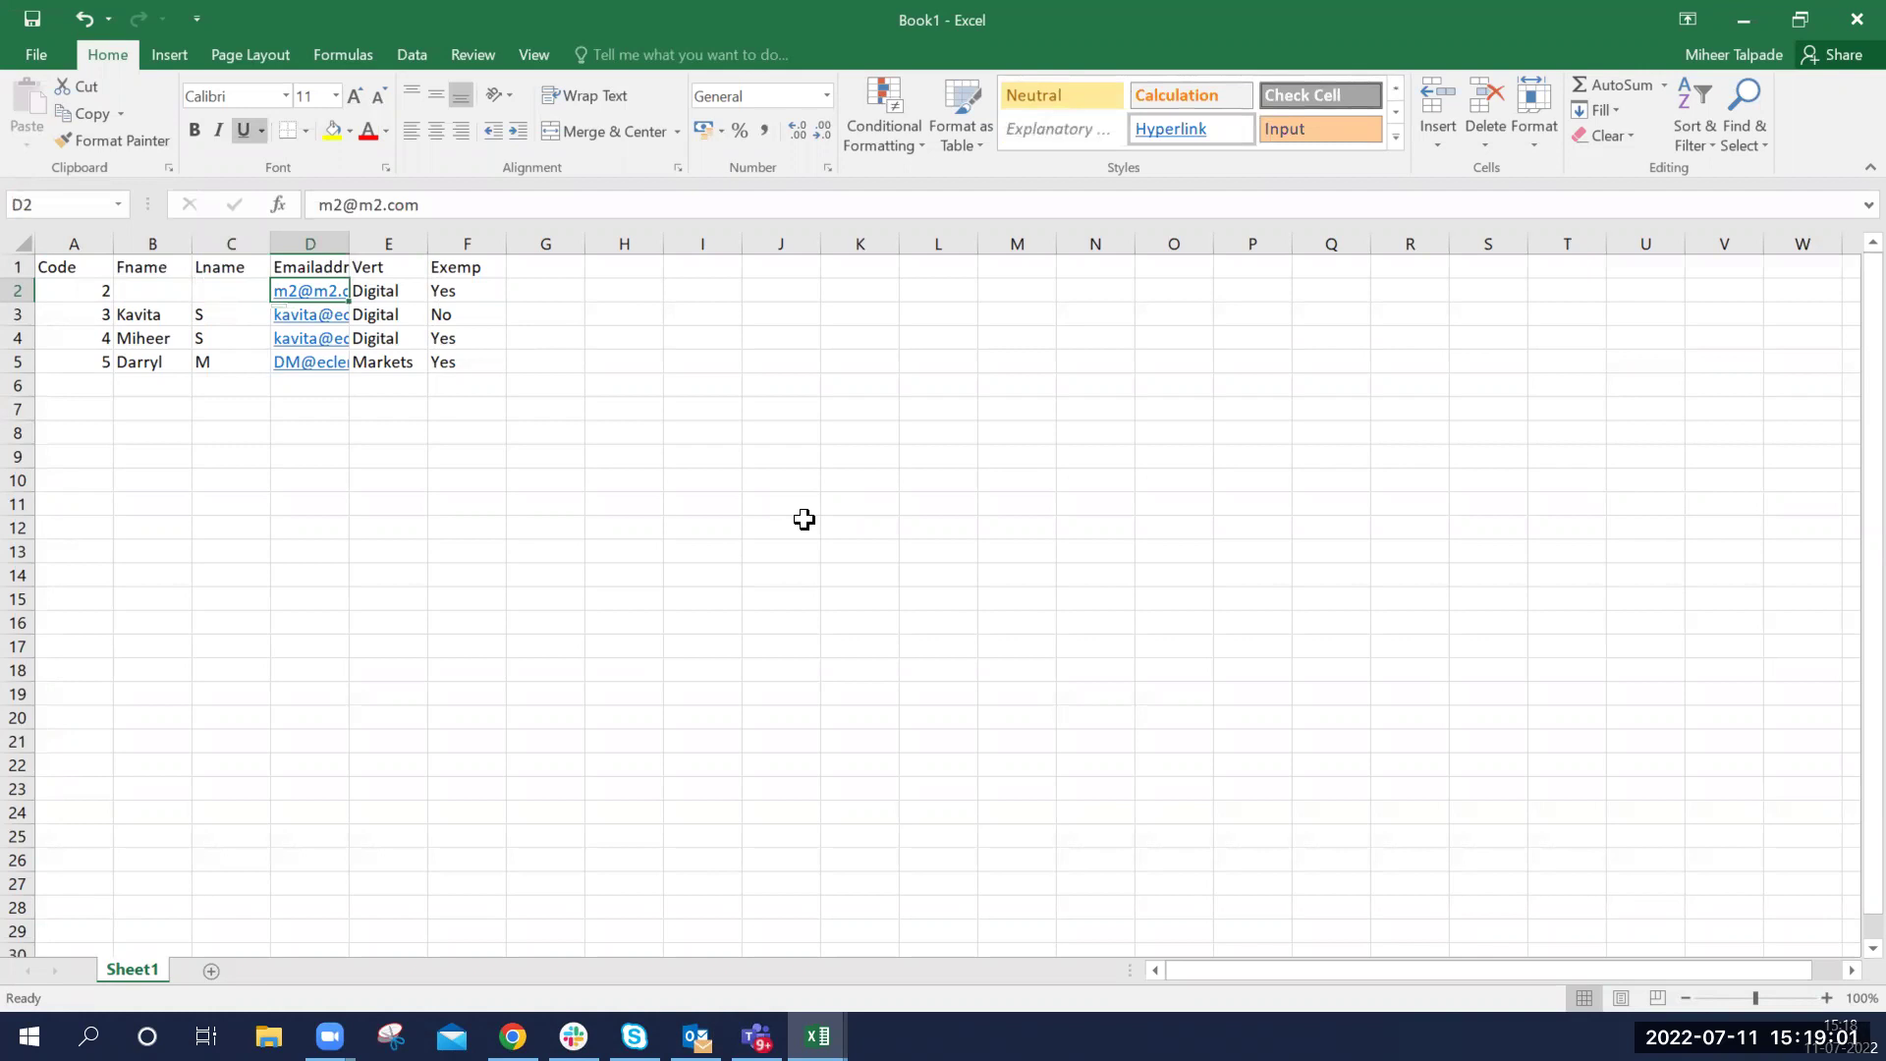
key(Left)
key(Left)
key(Left)
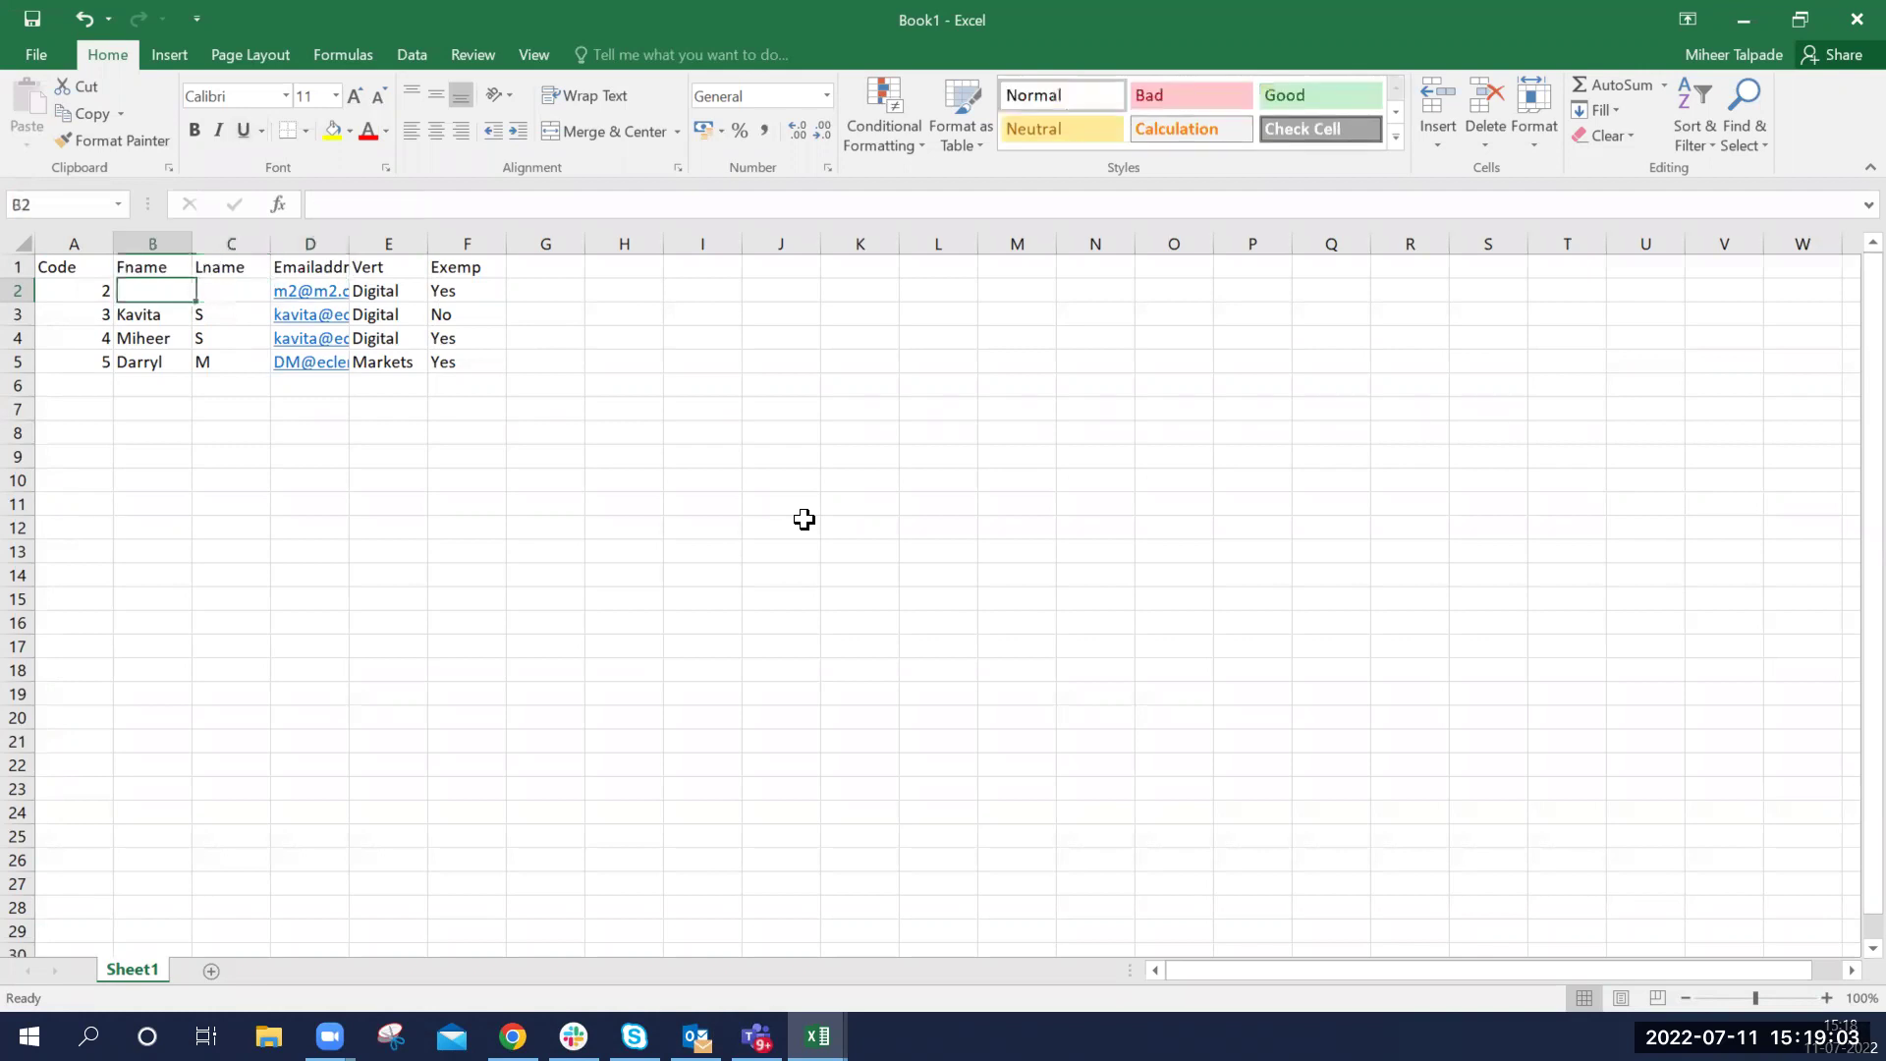
key(Right)
key(Right)
key(Right)
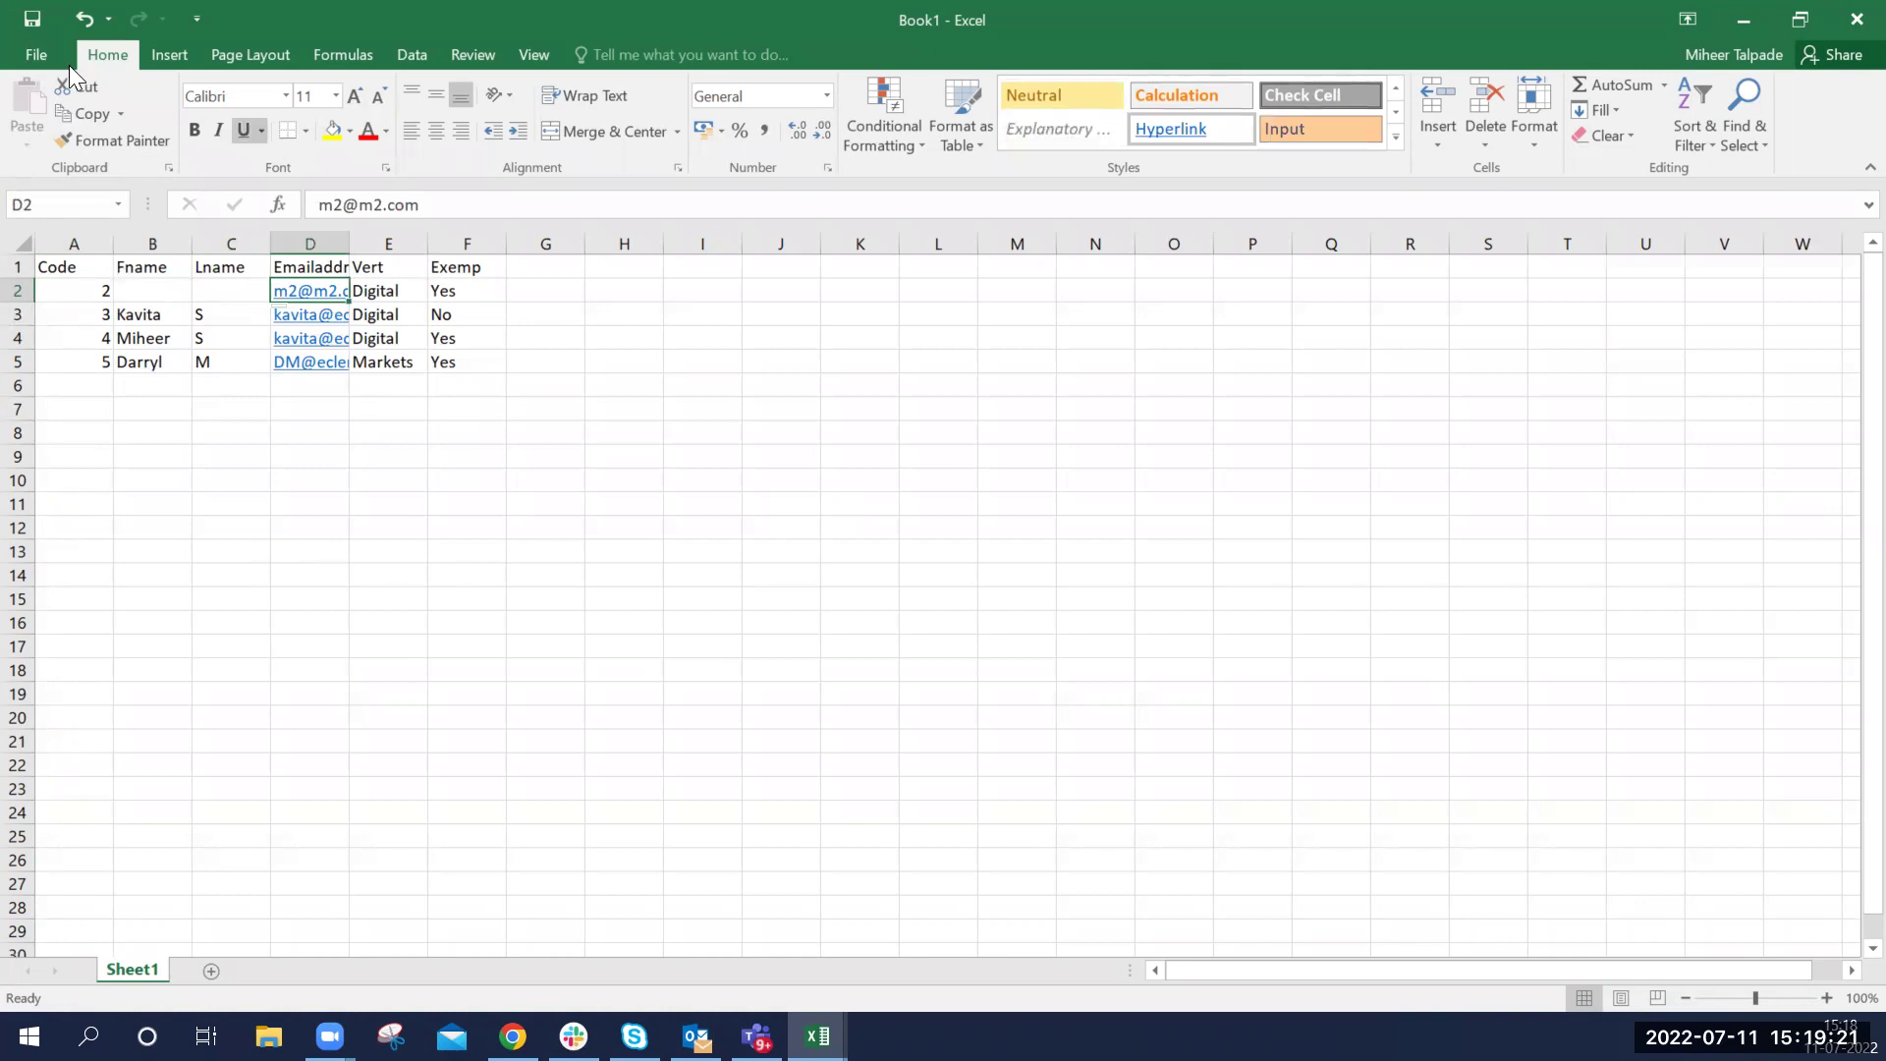
- Save the workbook to the Desktop as July_1 in CSV format
click(36, 54)
click(50, 259)
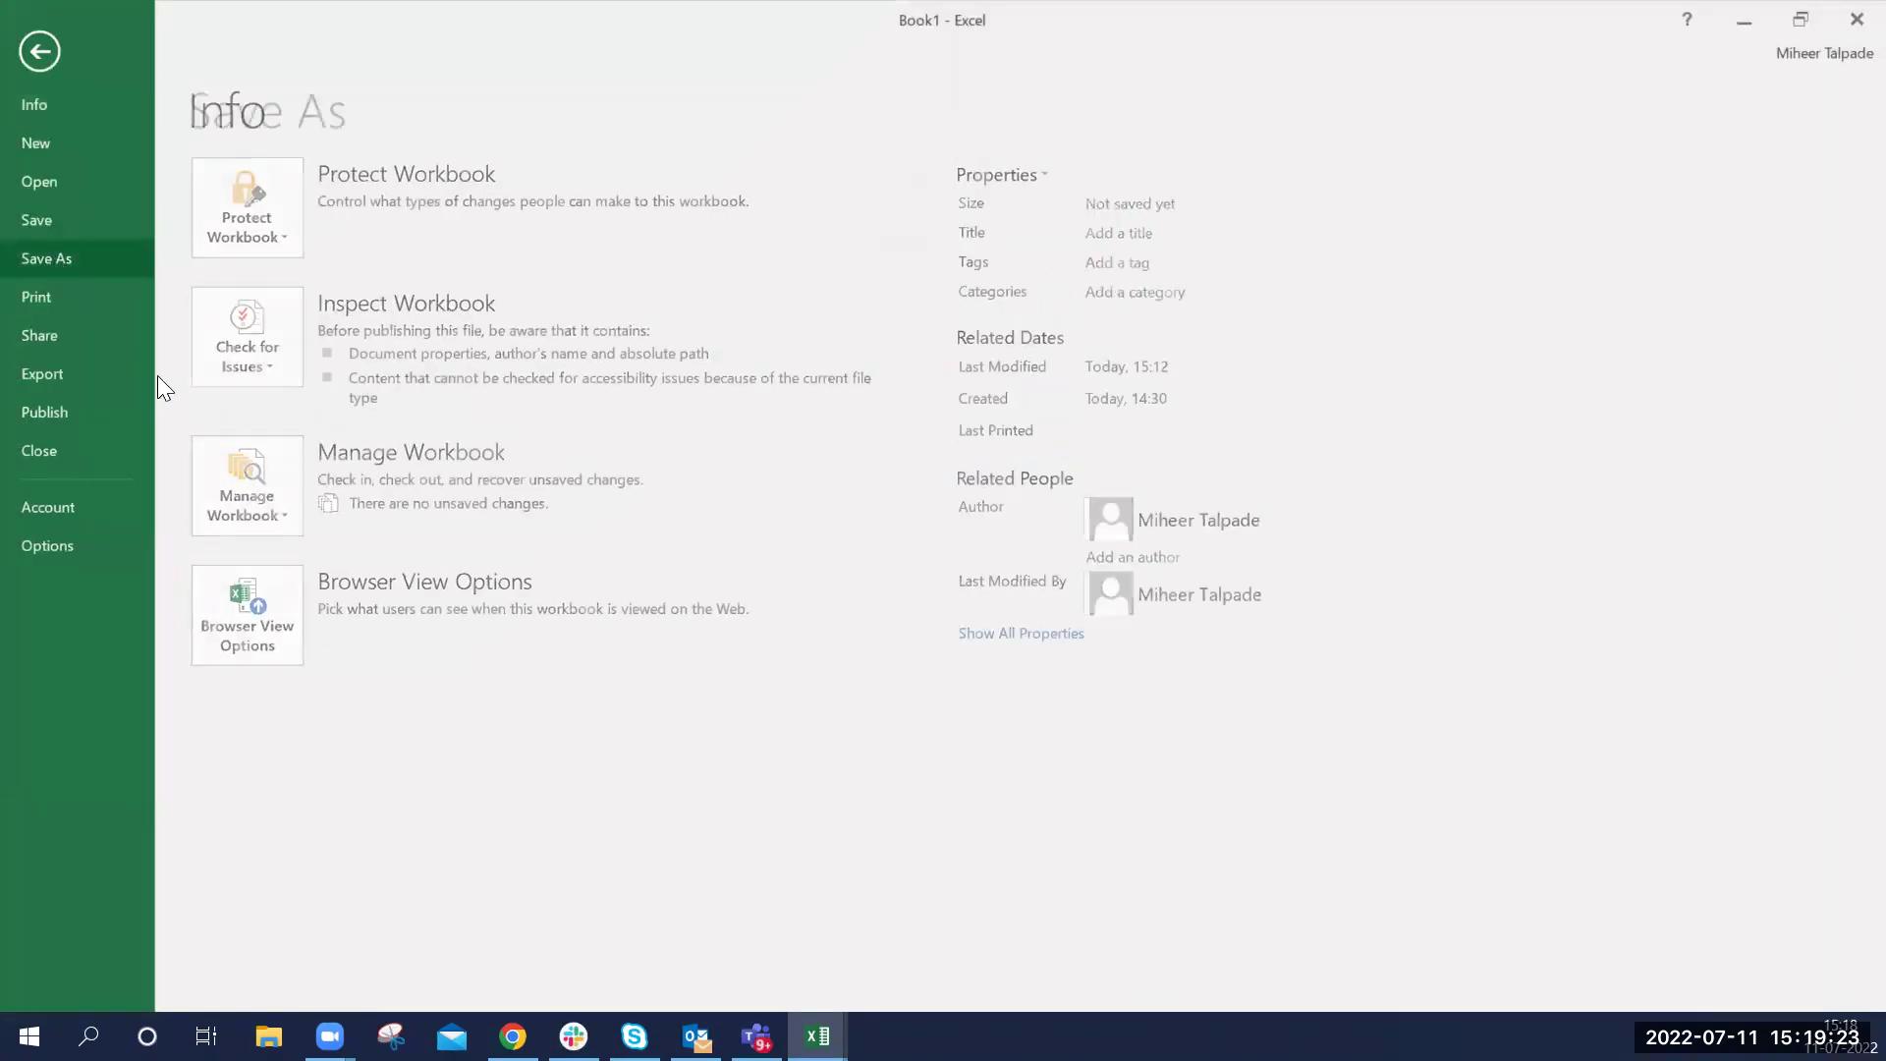
click(275, 377)
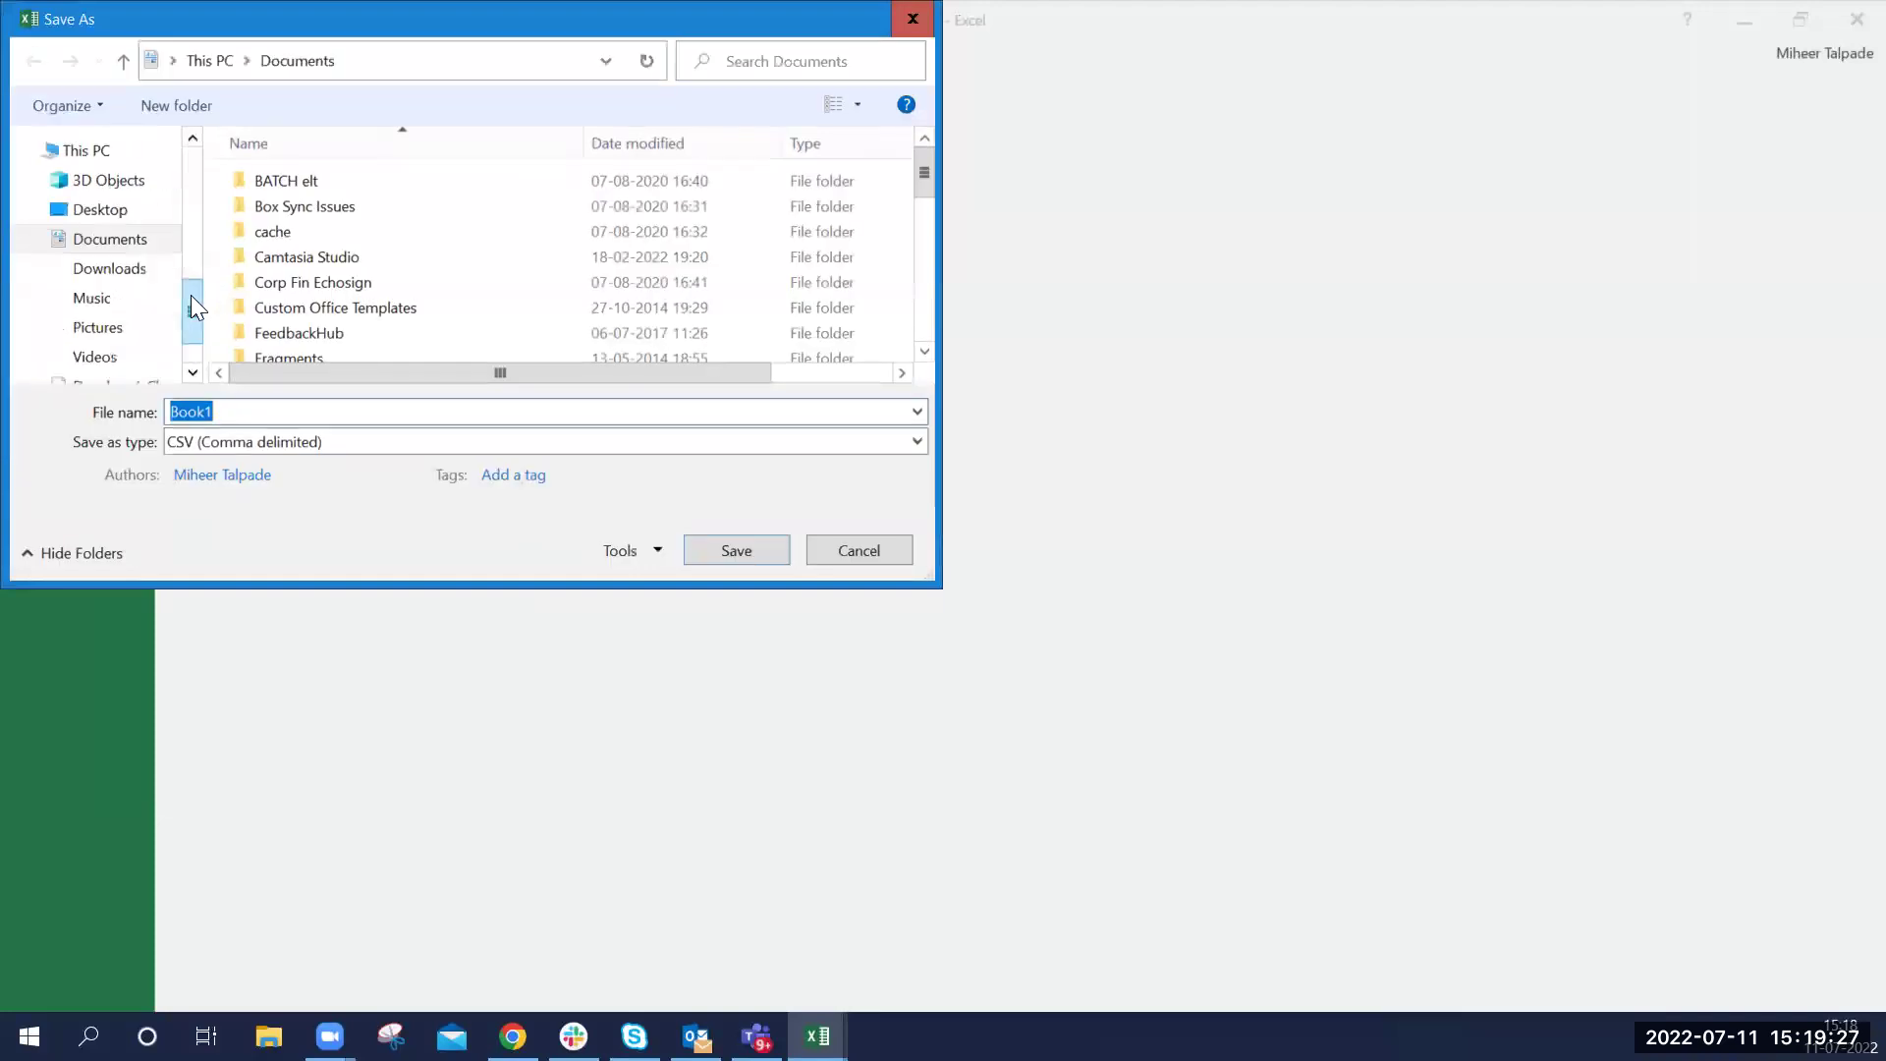
scroll(190, 295, up, 5)
click(114, 197)
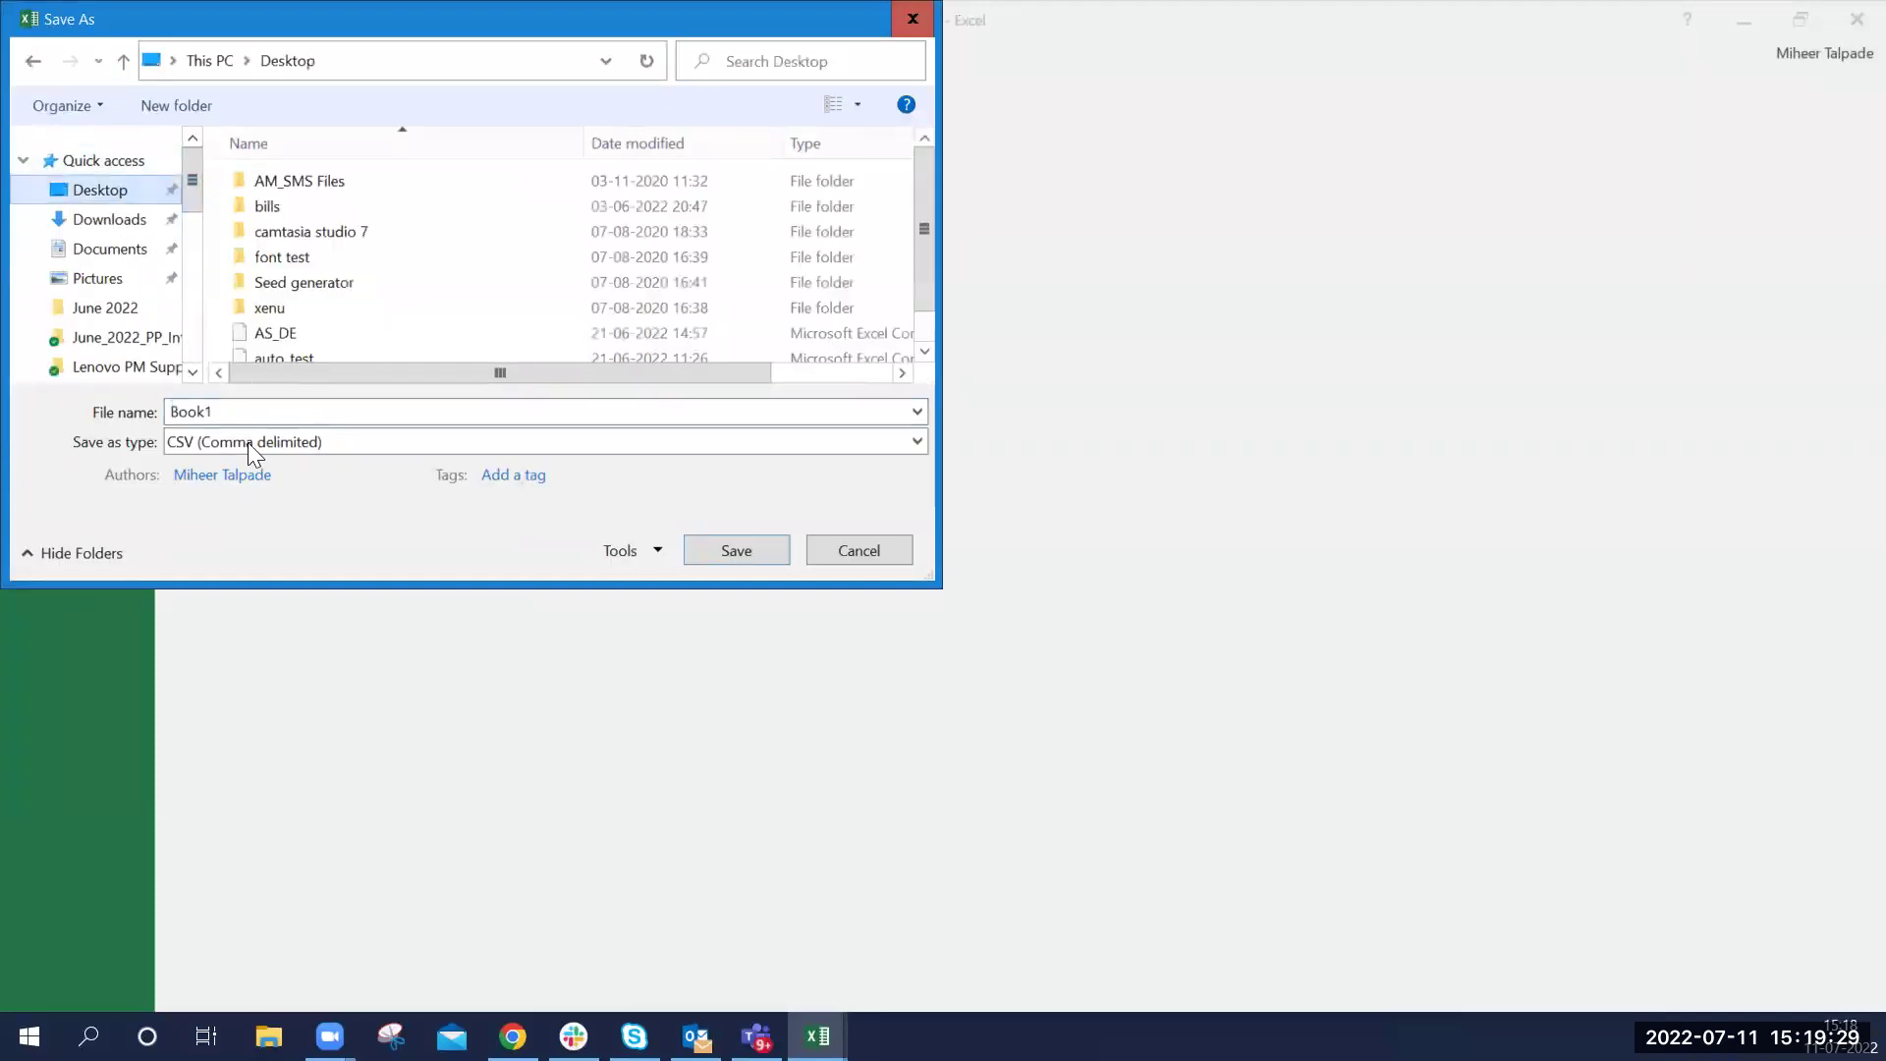
double_click(252, 409)
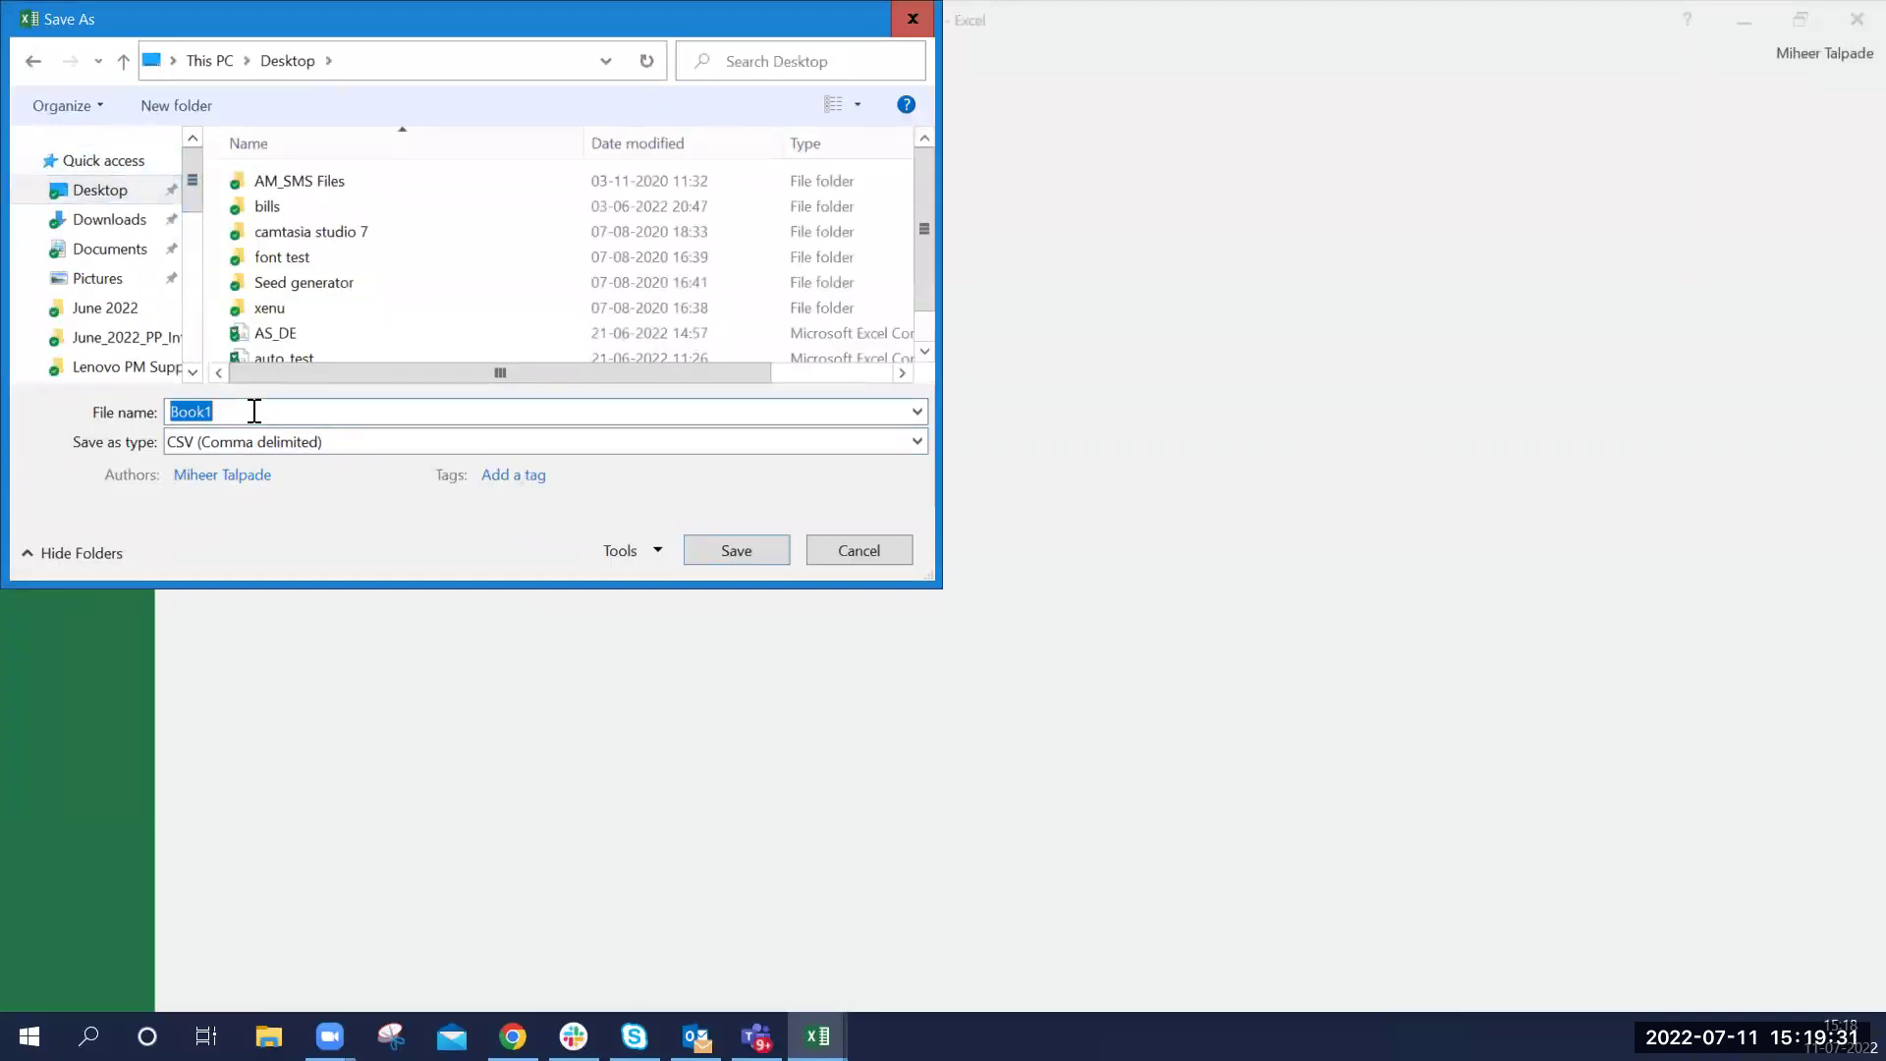
text(July_1)
click(710, 551)
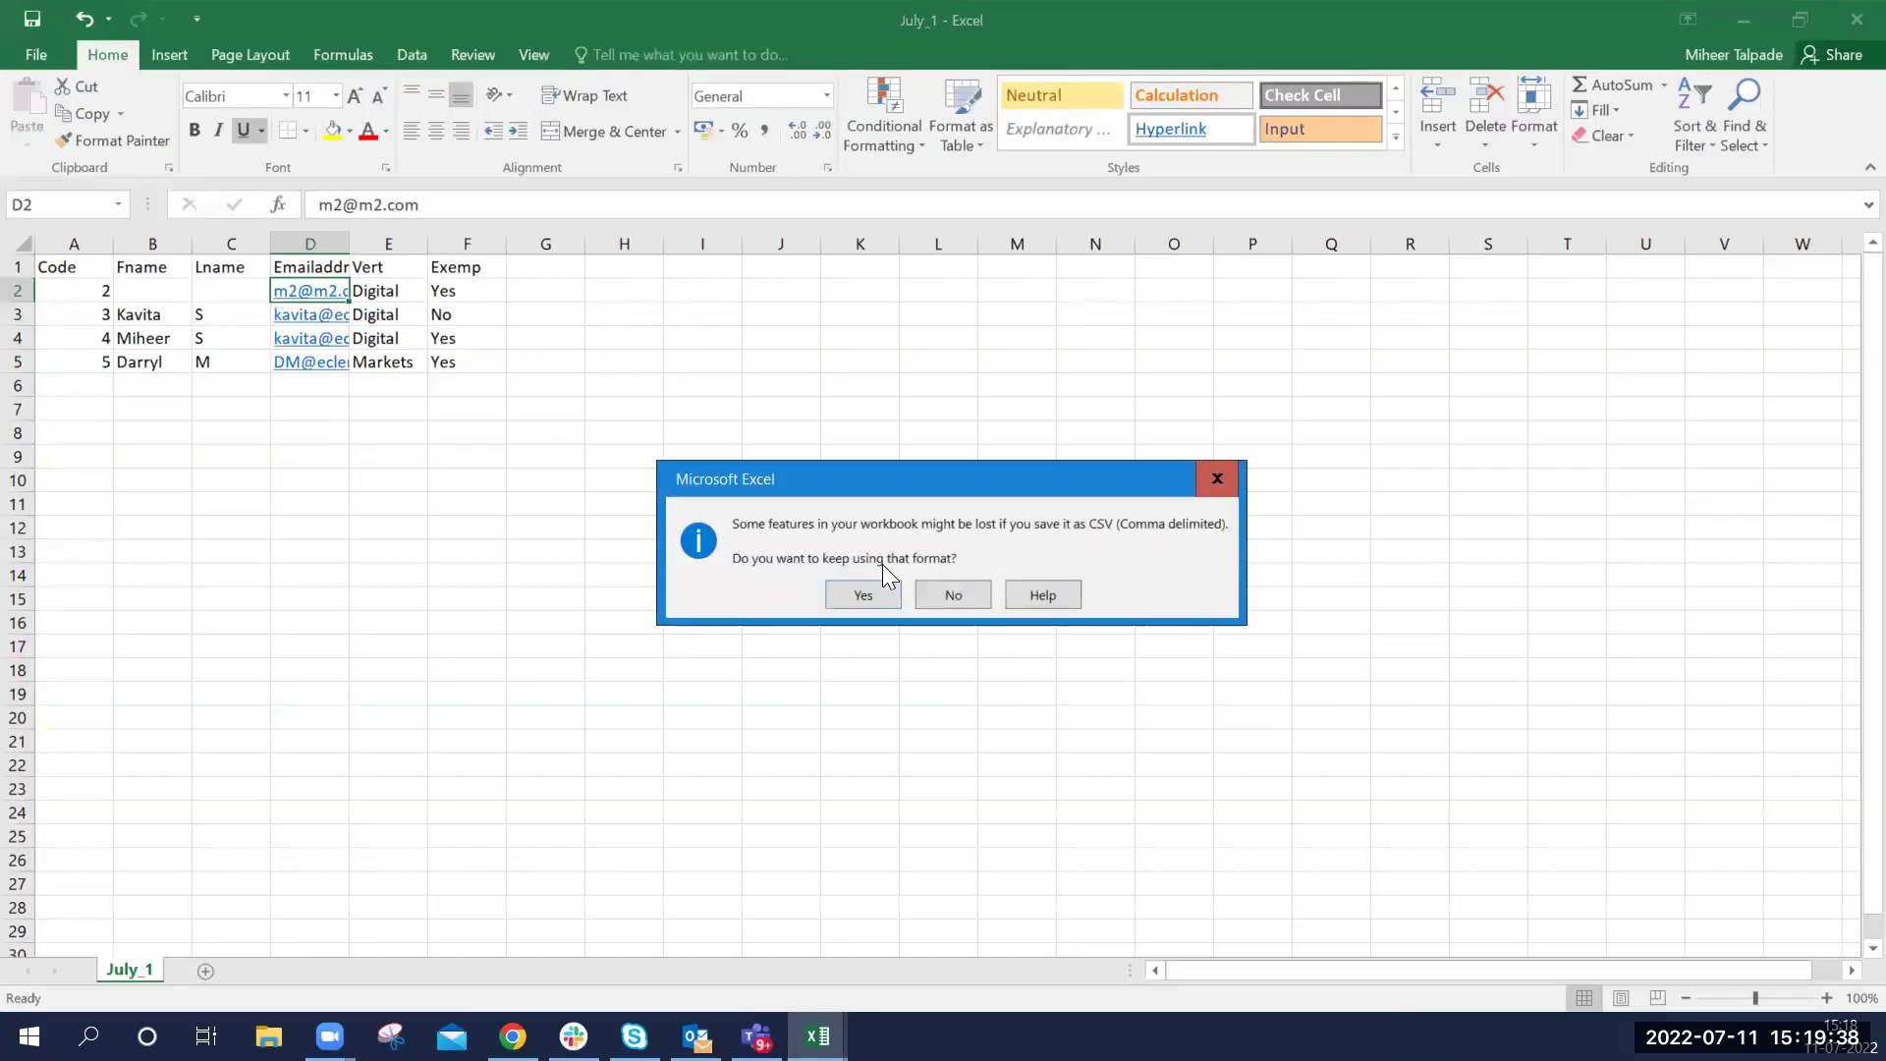
click(875, 594)
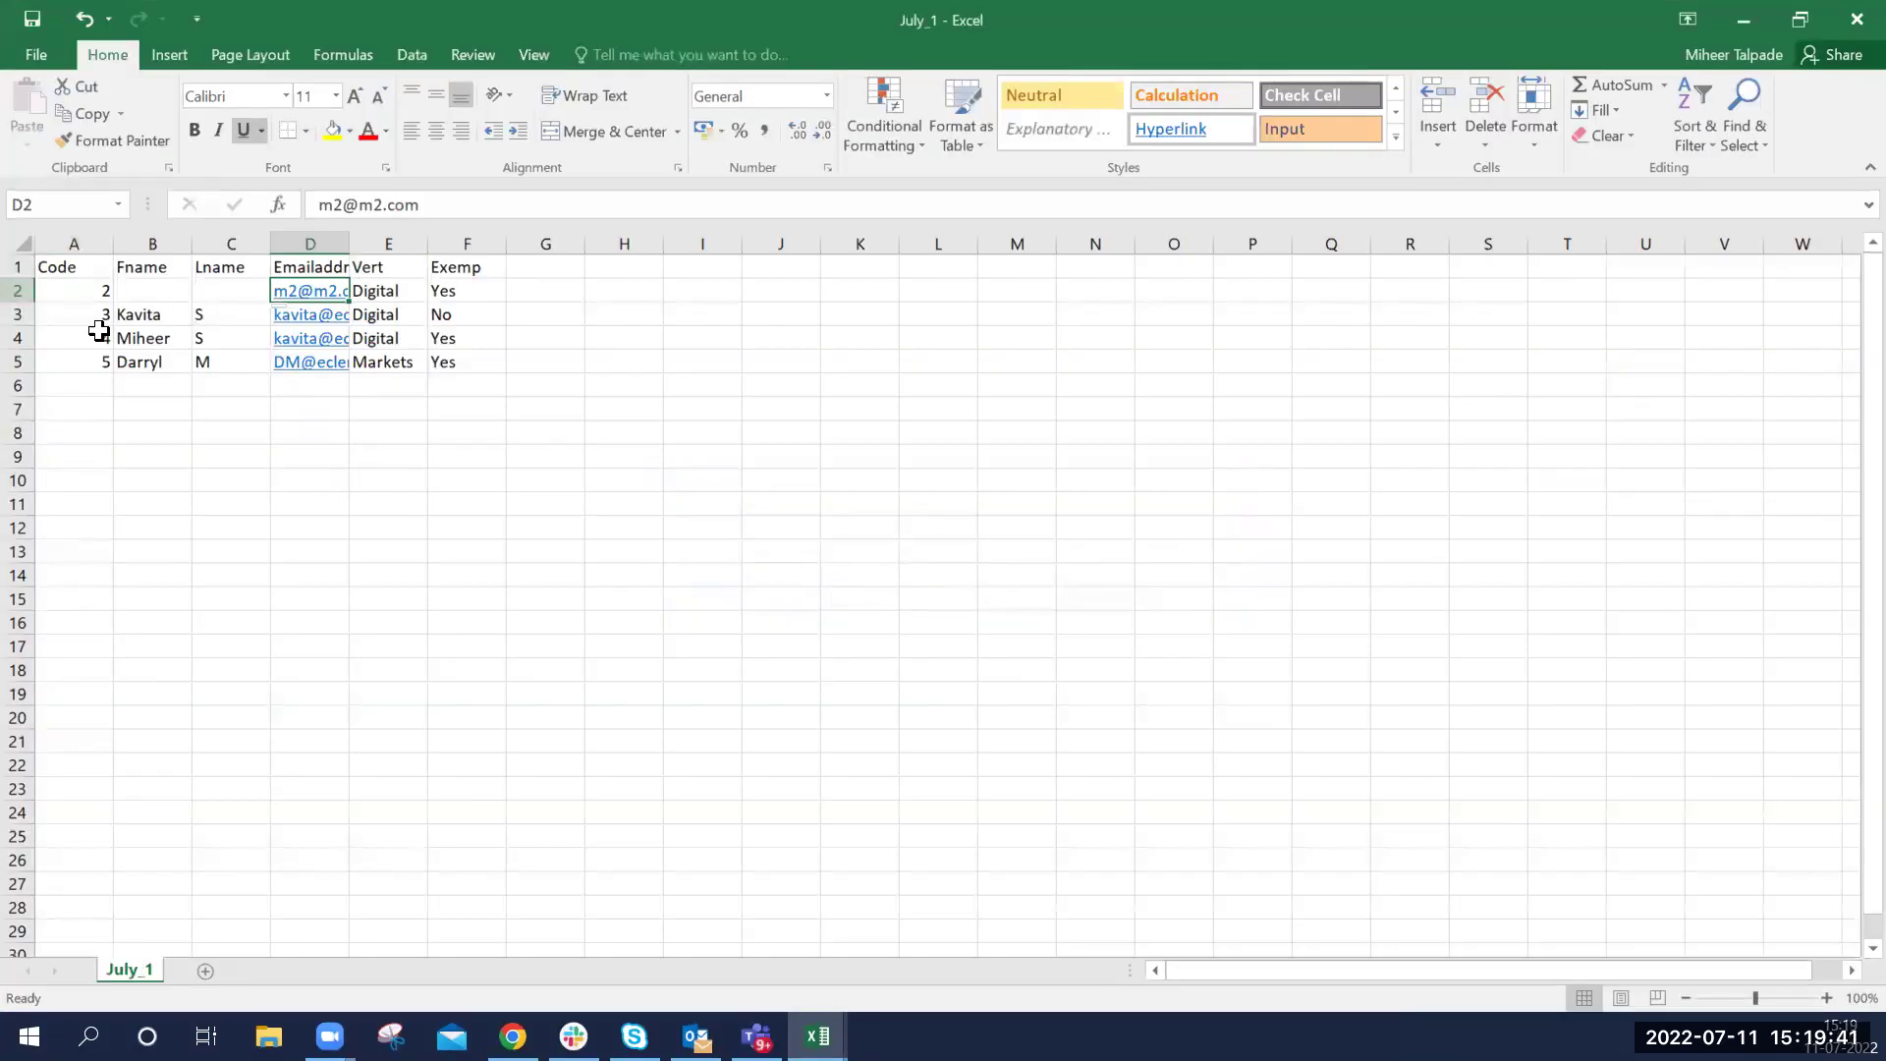
- Select row 2 to check its Code value, then clear the selection
click(71, 293)
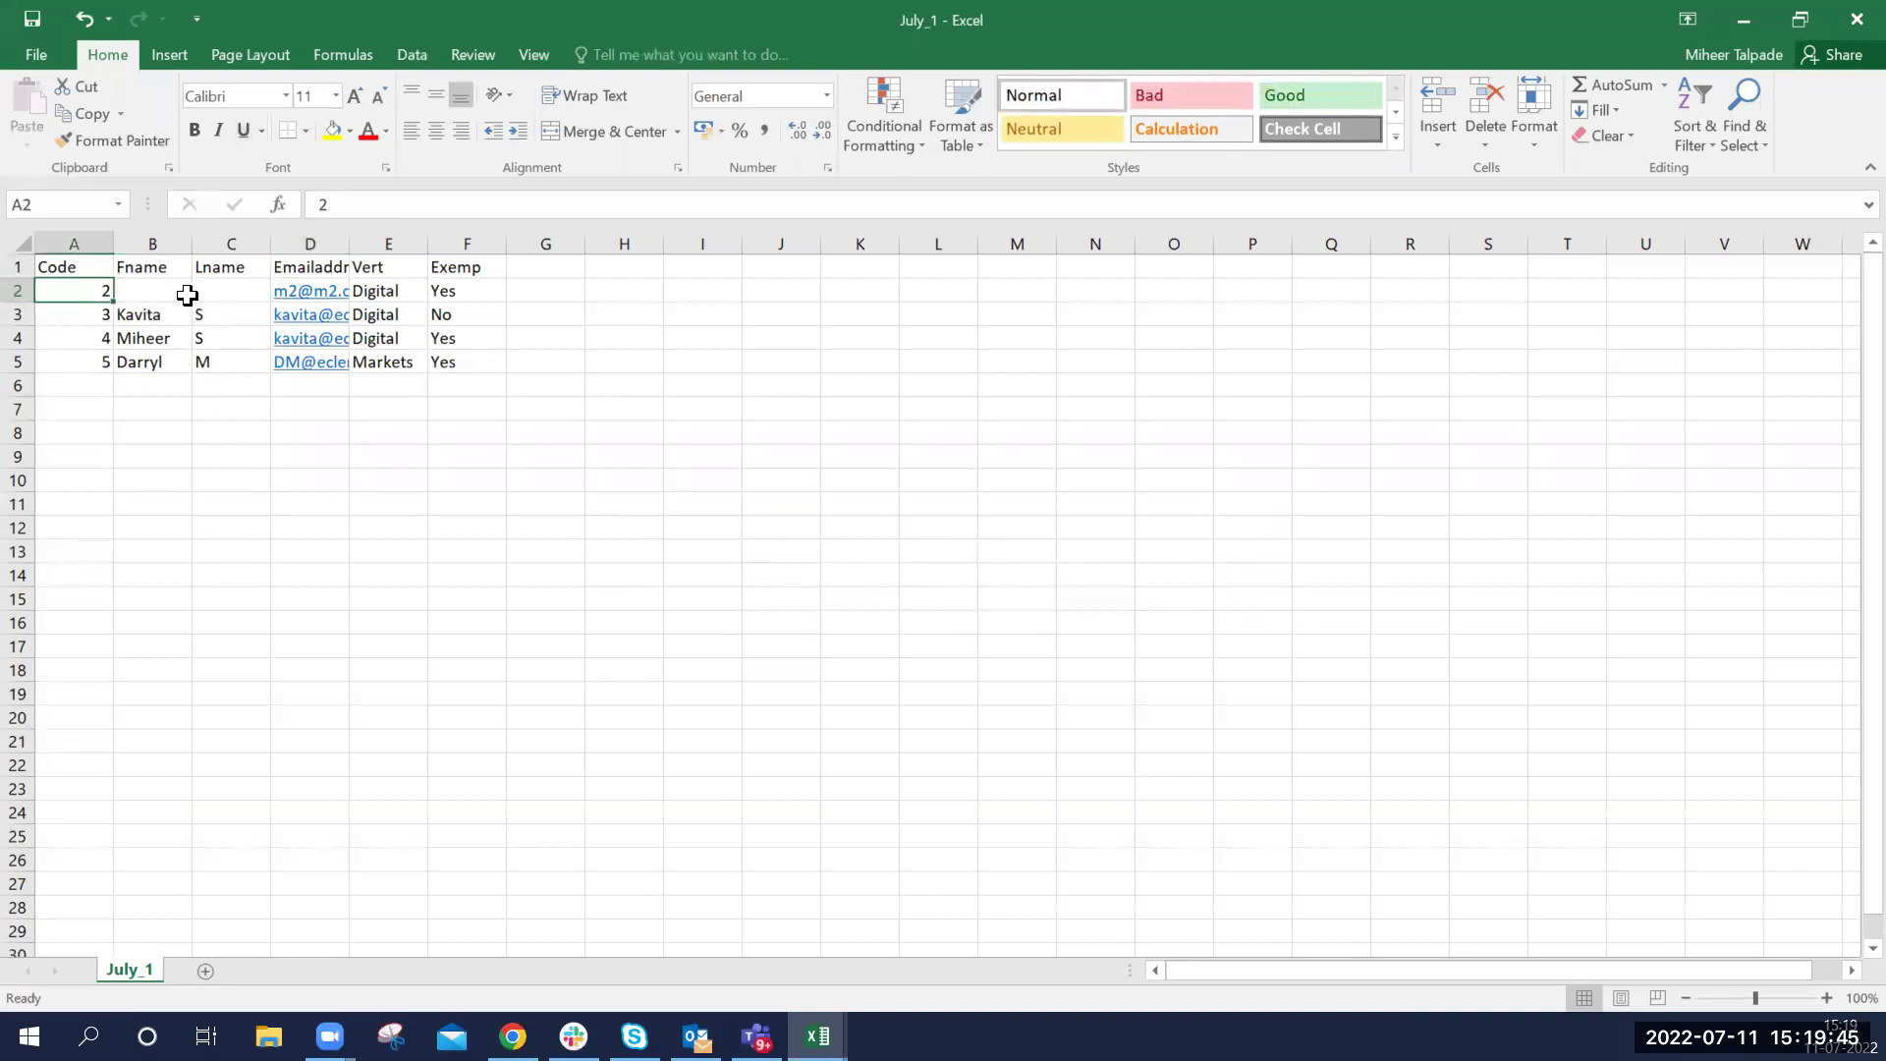
click(21, 292)
click(295, 498)
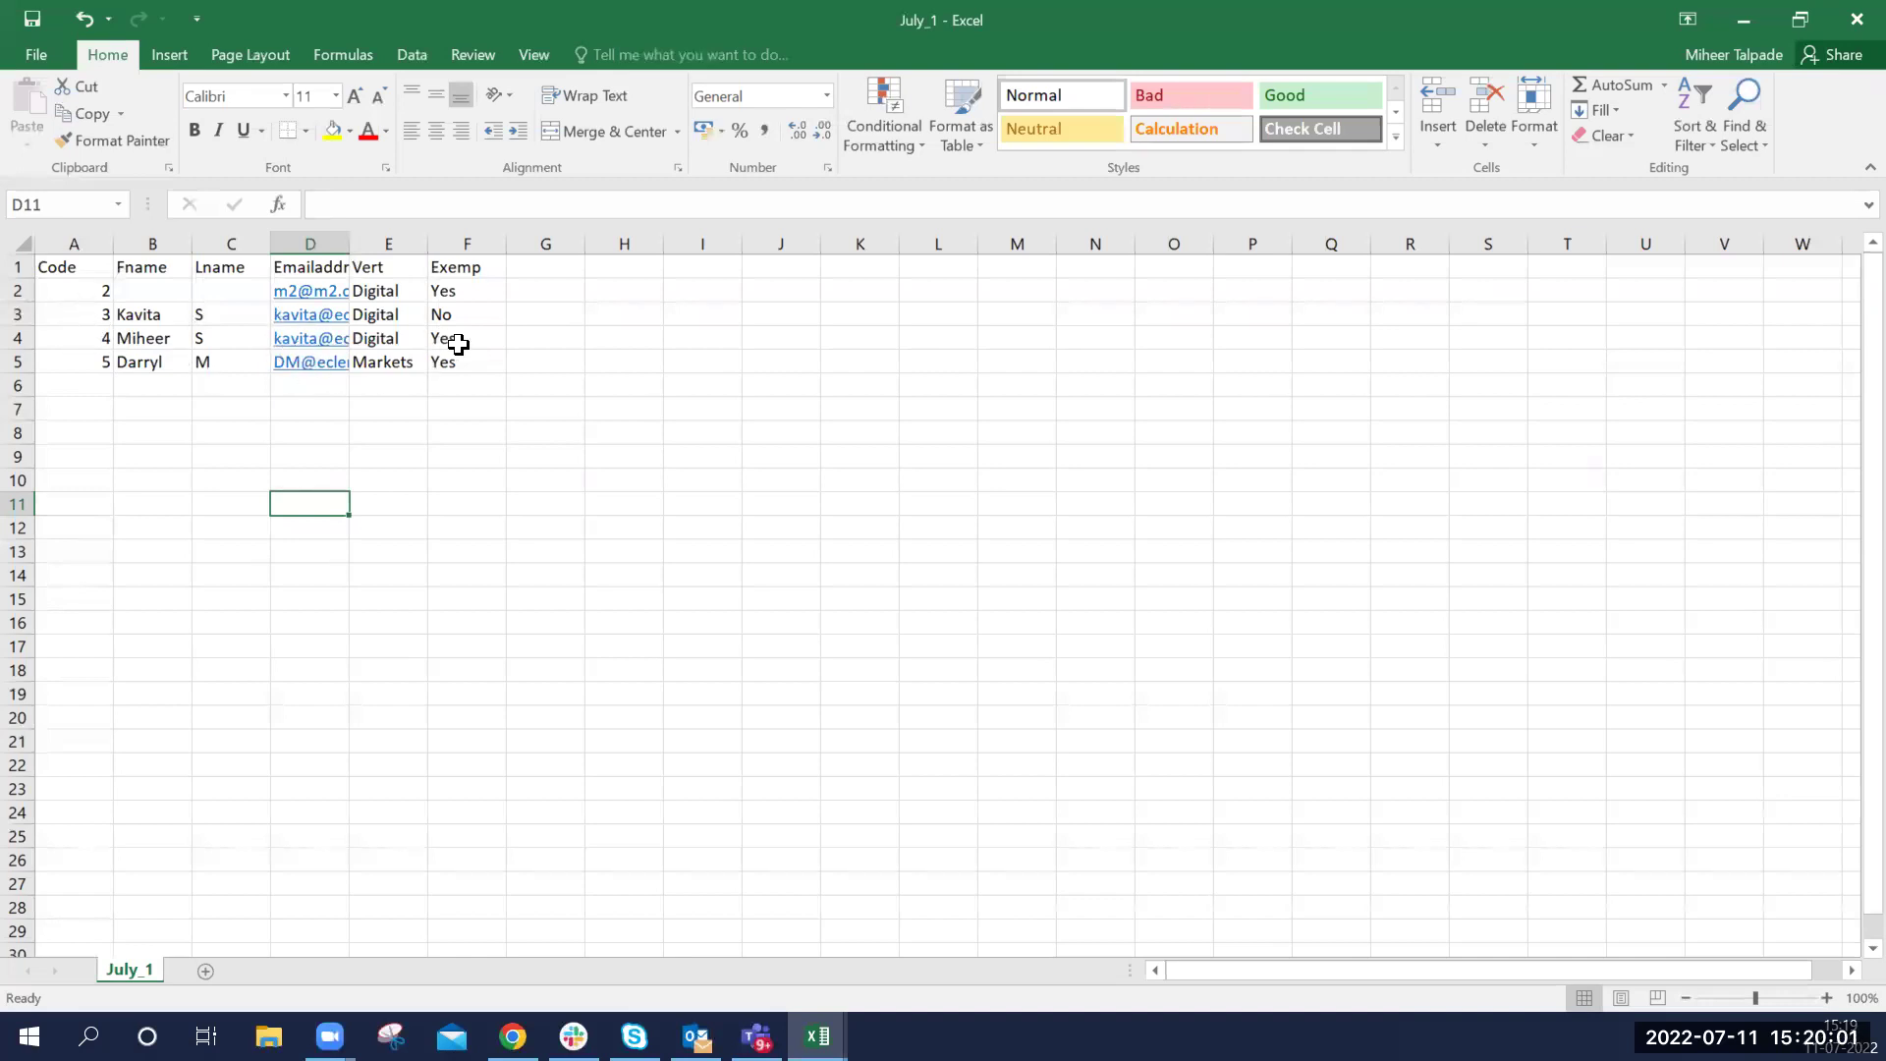
- Delete the last name in row 5, cell C5
click(22, 337)
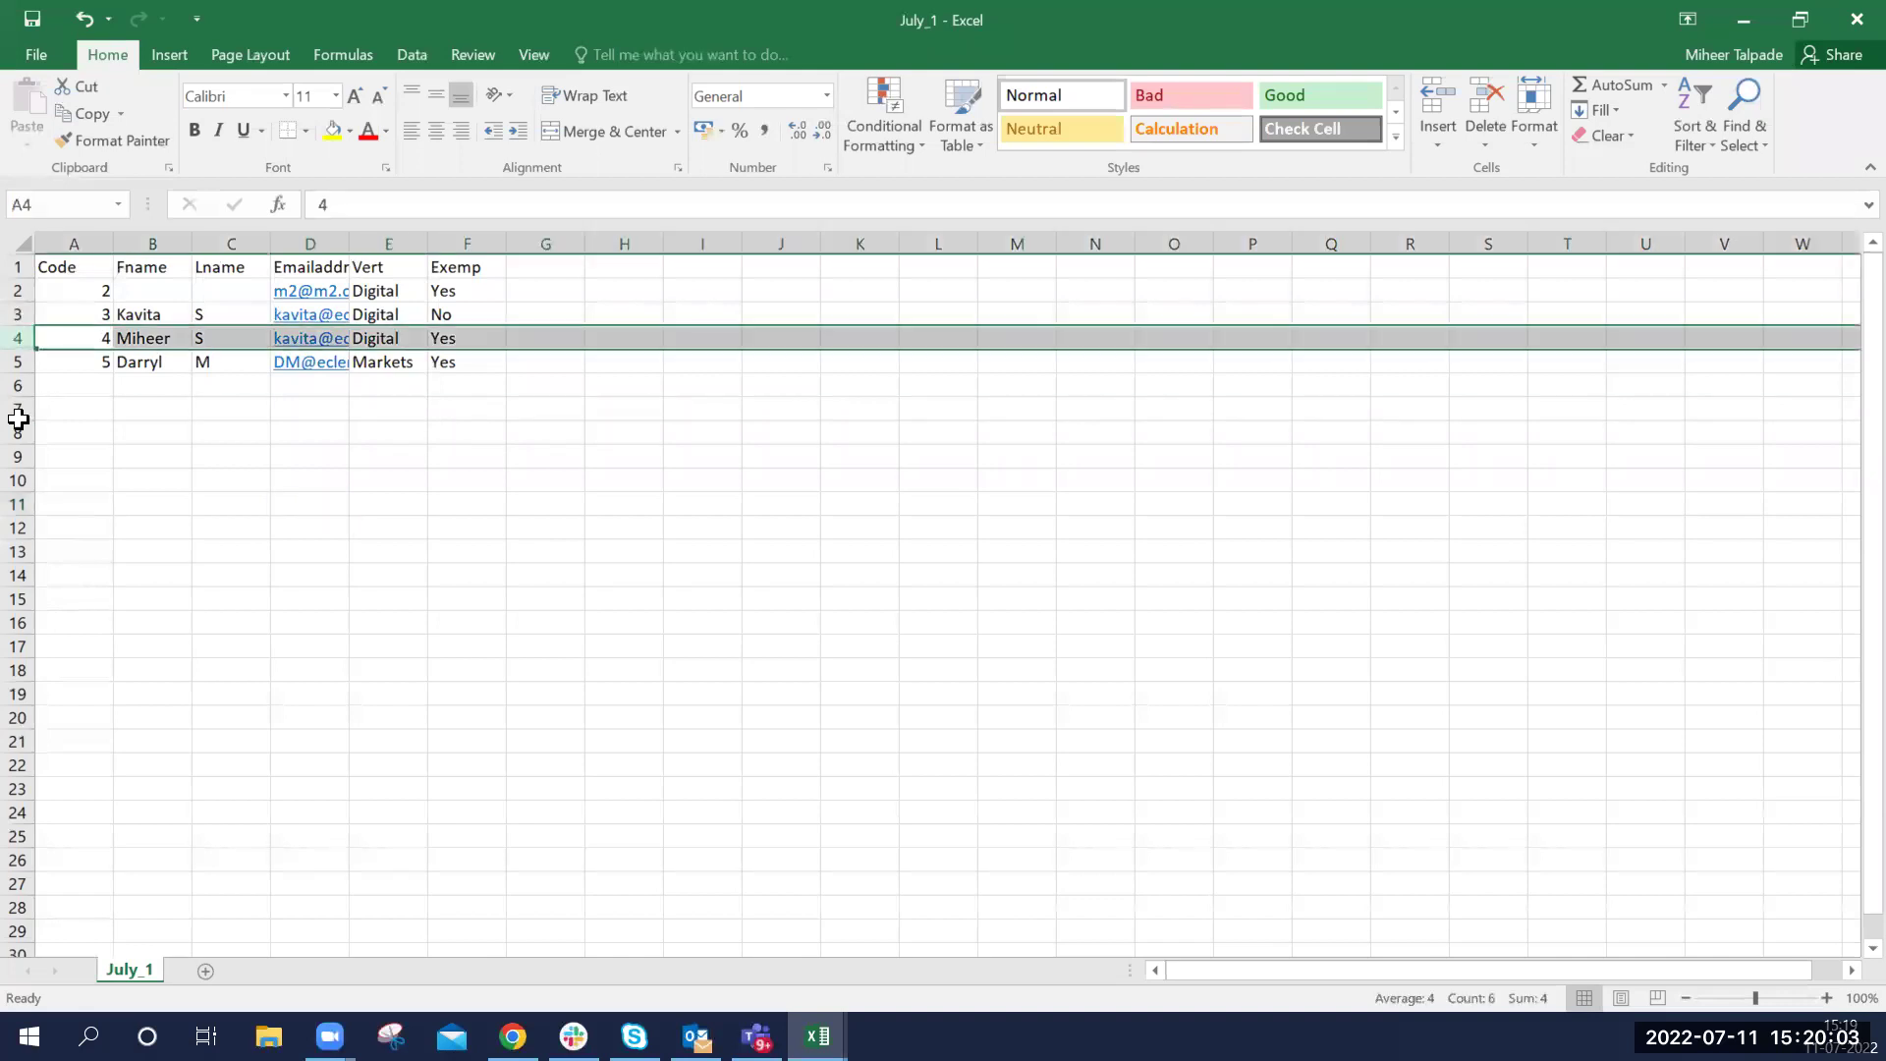
click(142, 365)
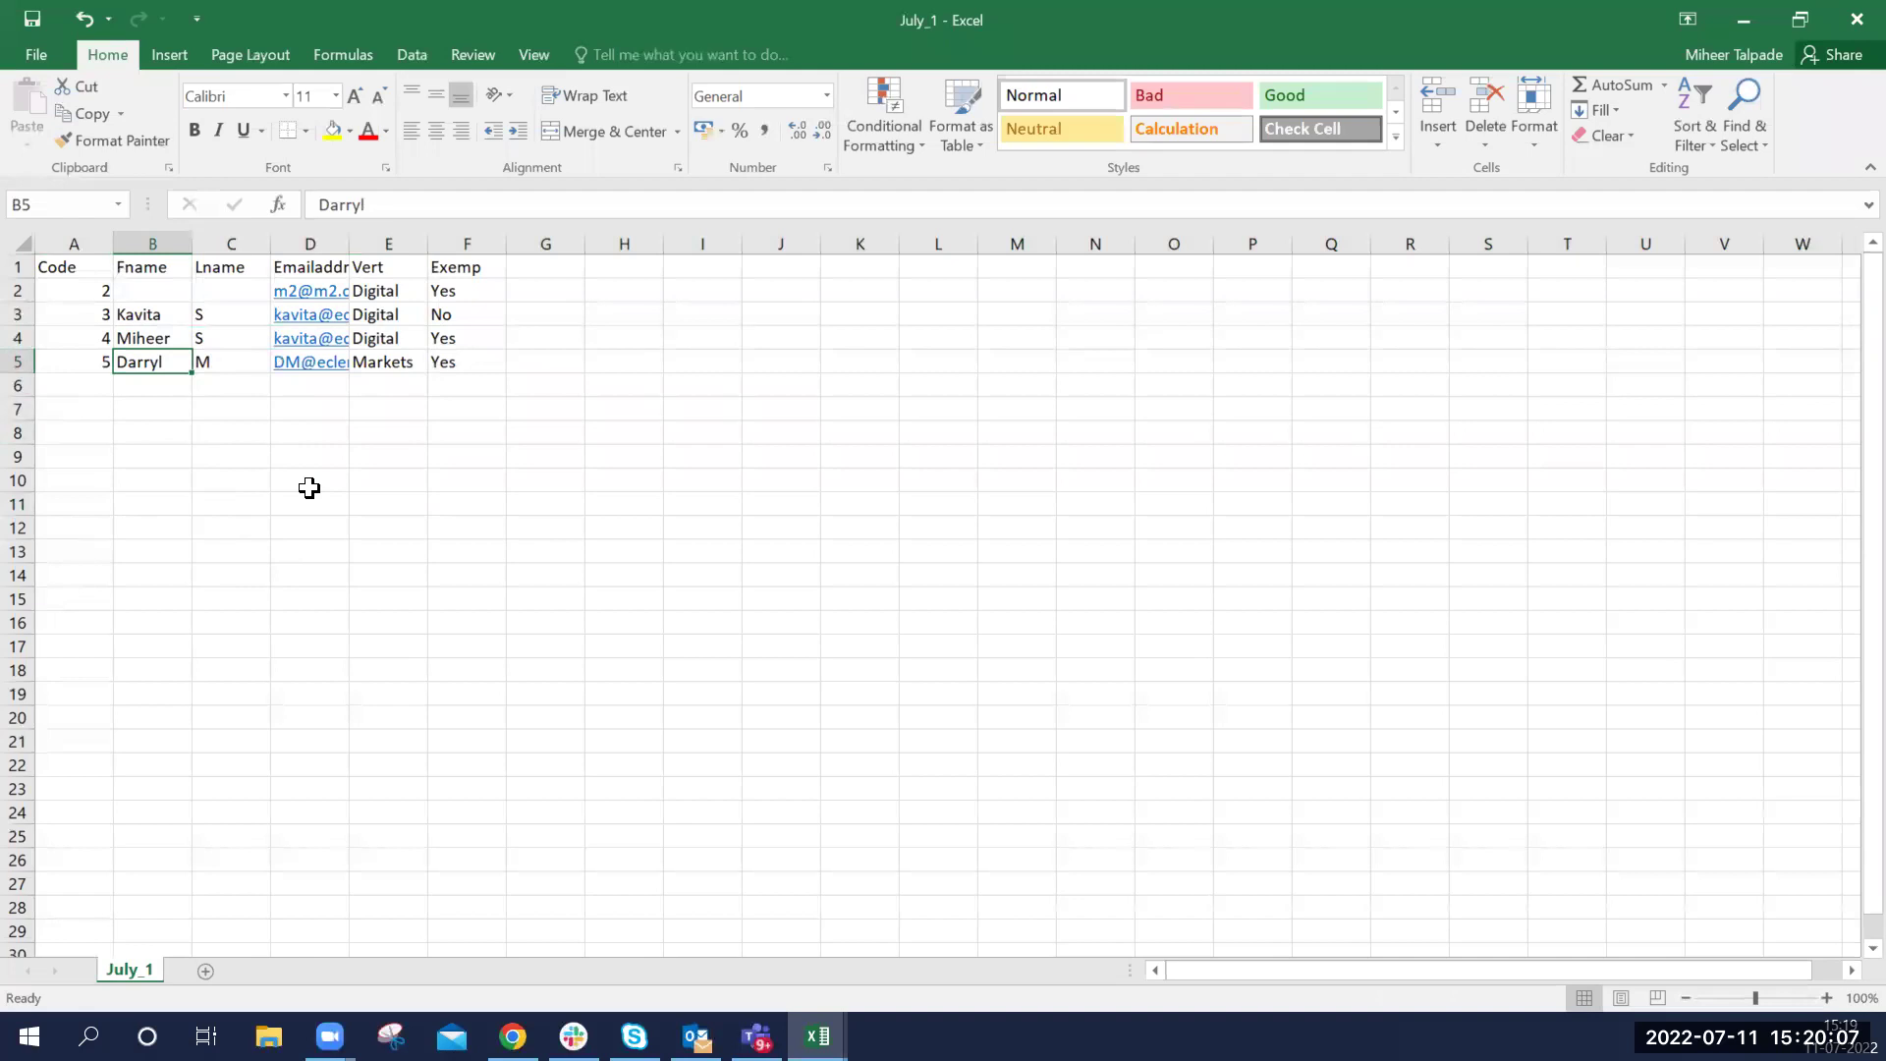
key(Right)
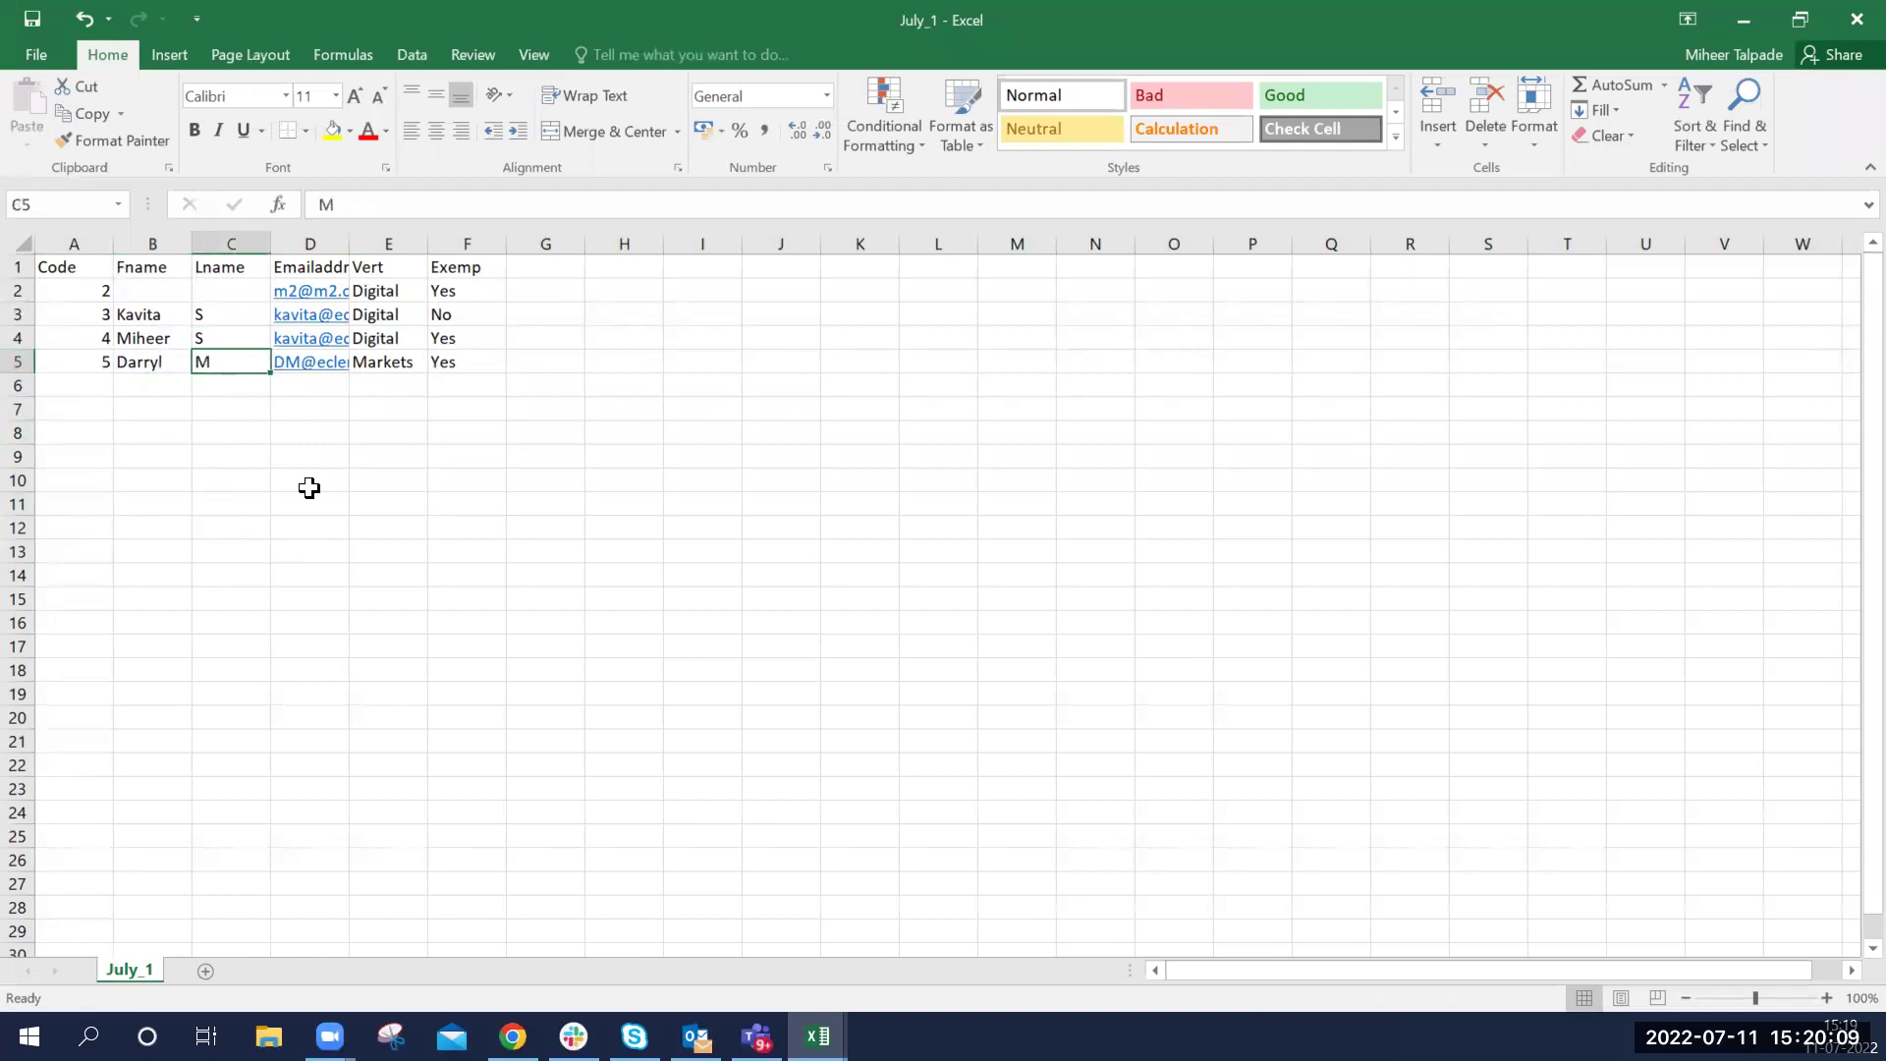
key(Delete)
key(Right)
key(Right)
key(Right)
key(Left)
key(Left)
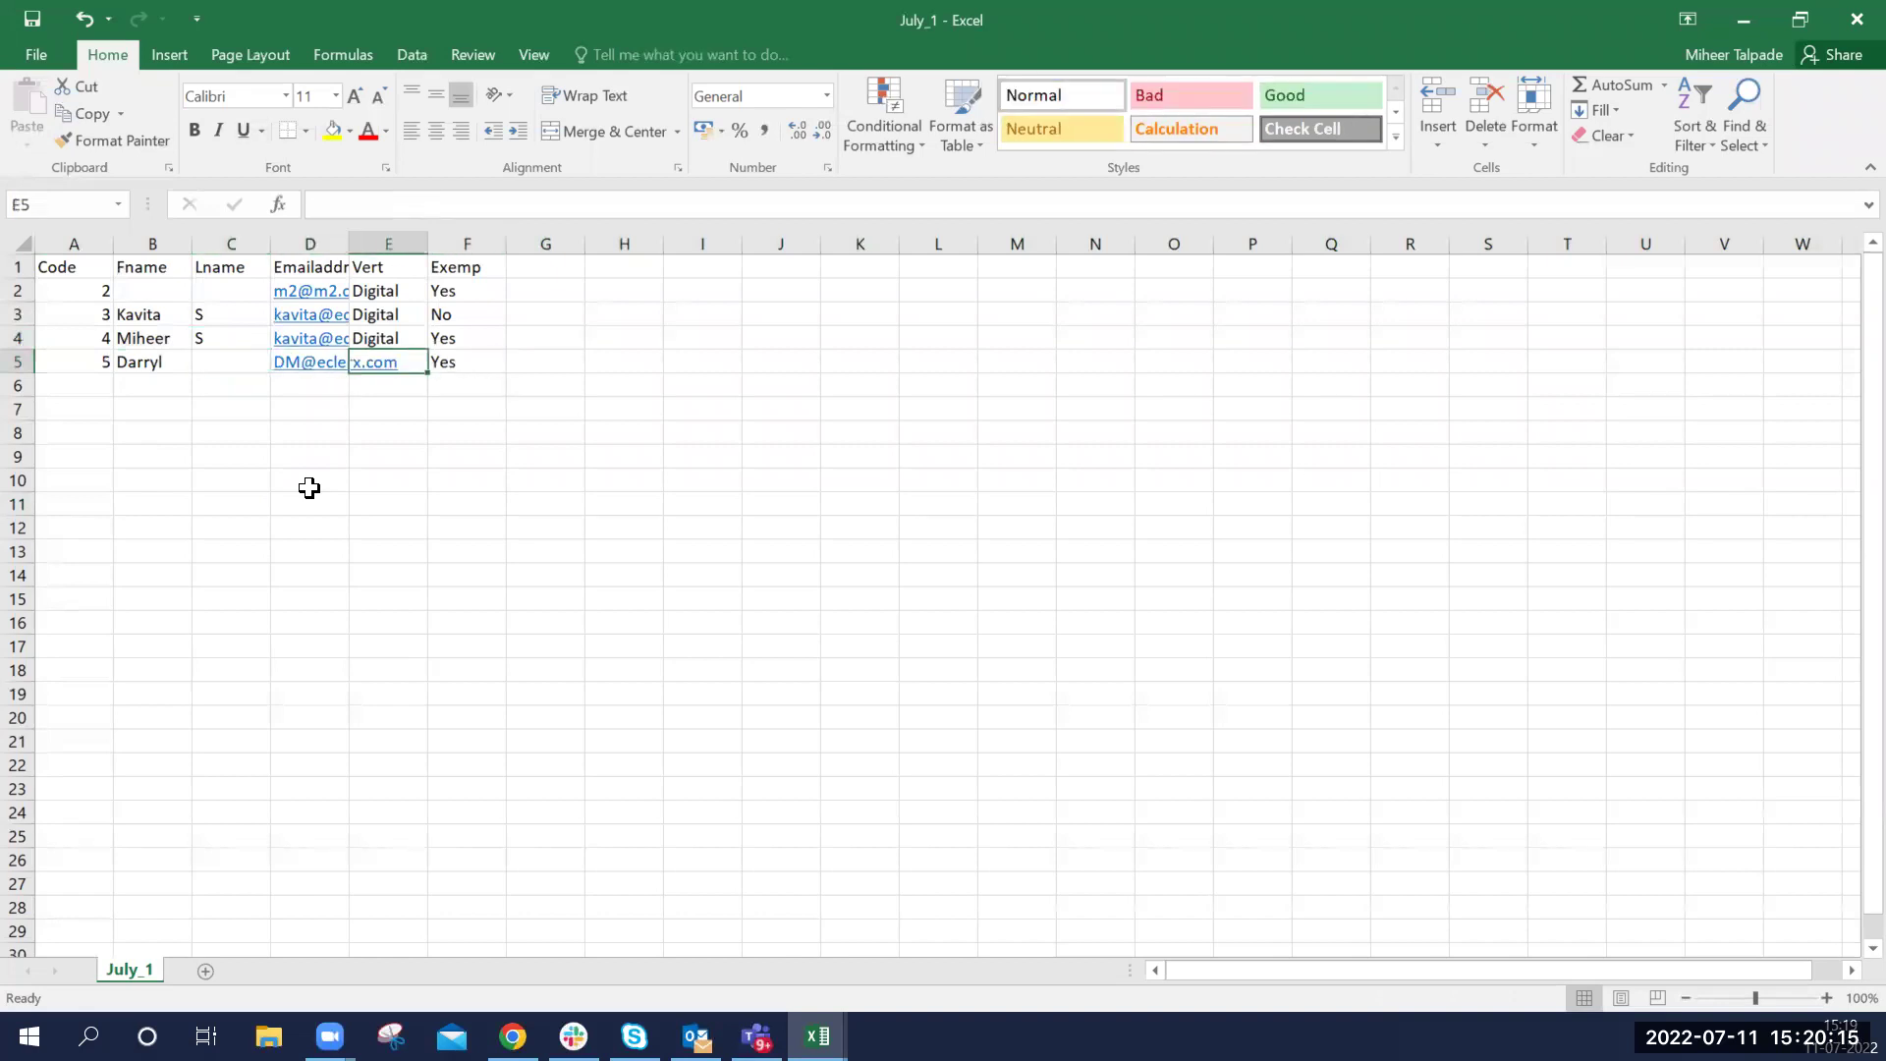
key(Left)
key(Left)
key(Left)
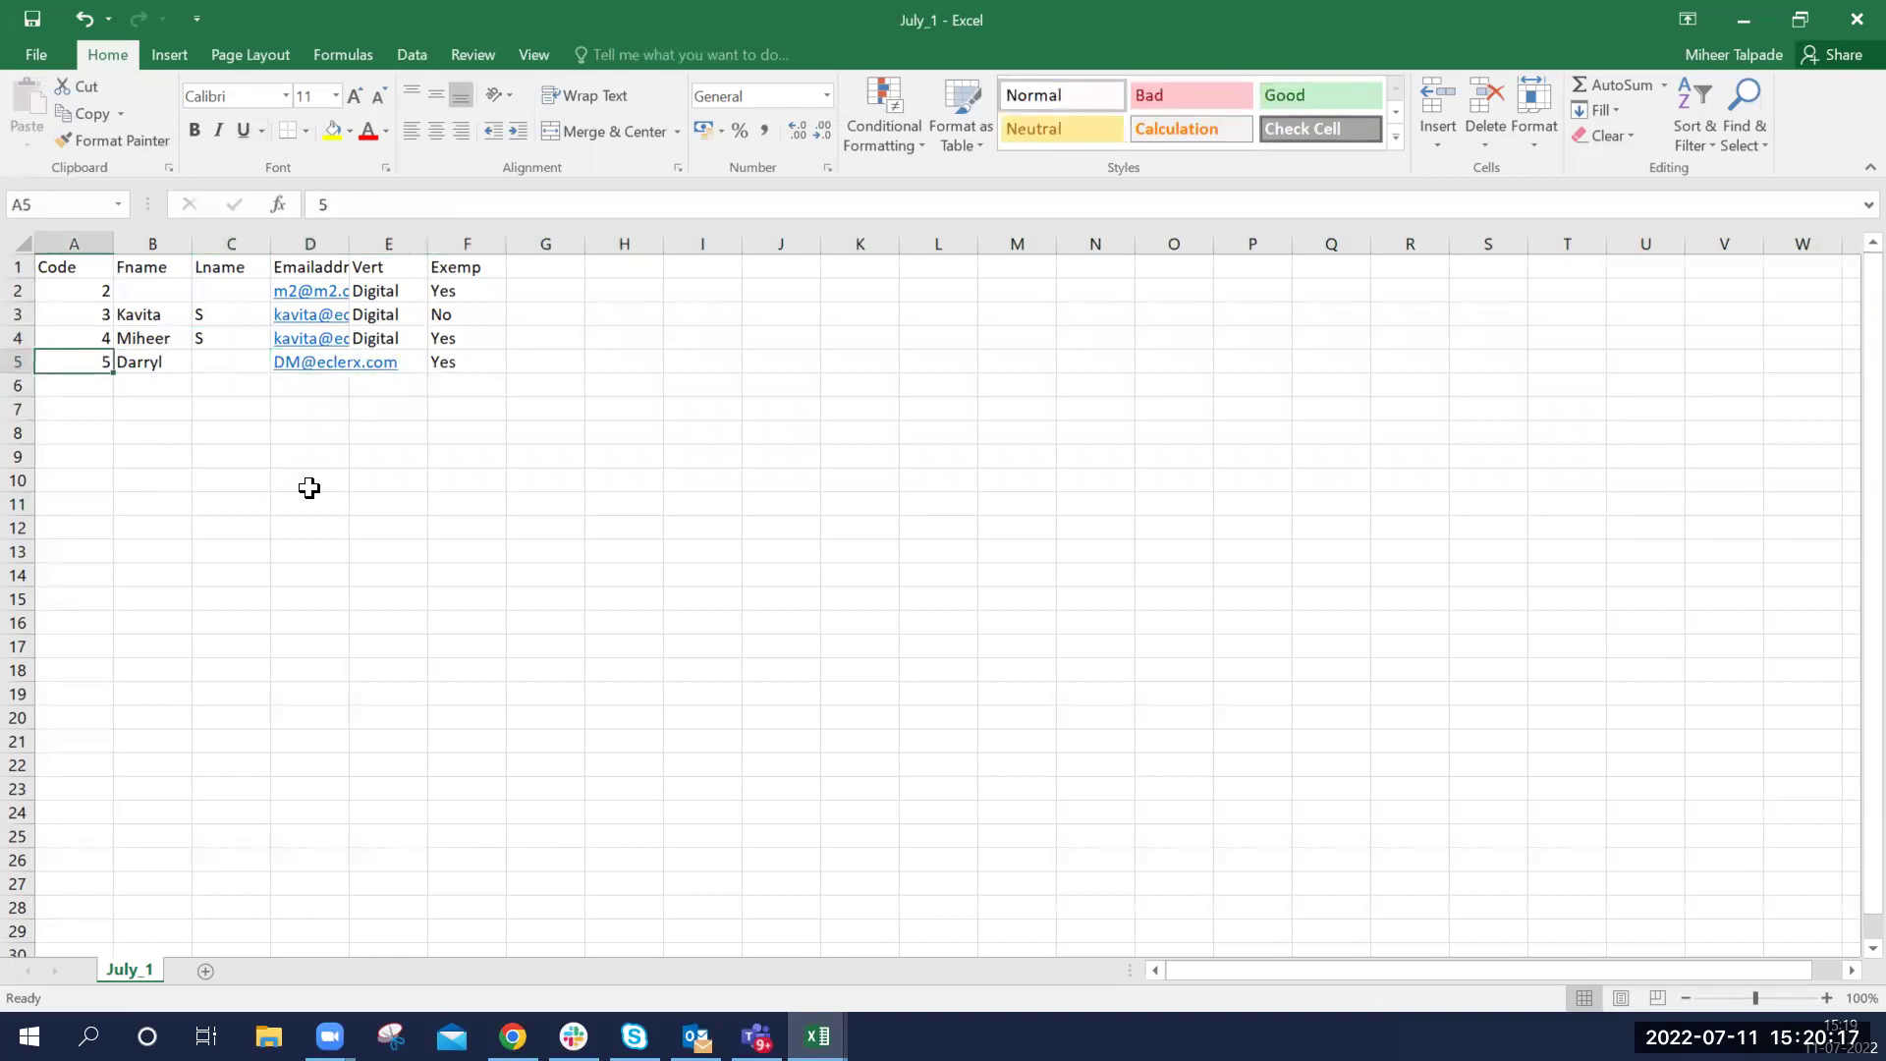
- Re-save July_1 as CSV and close Excel
click(33, 19)
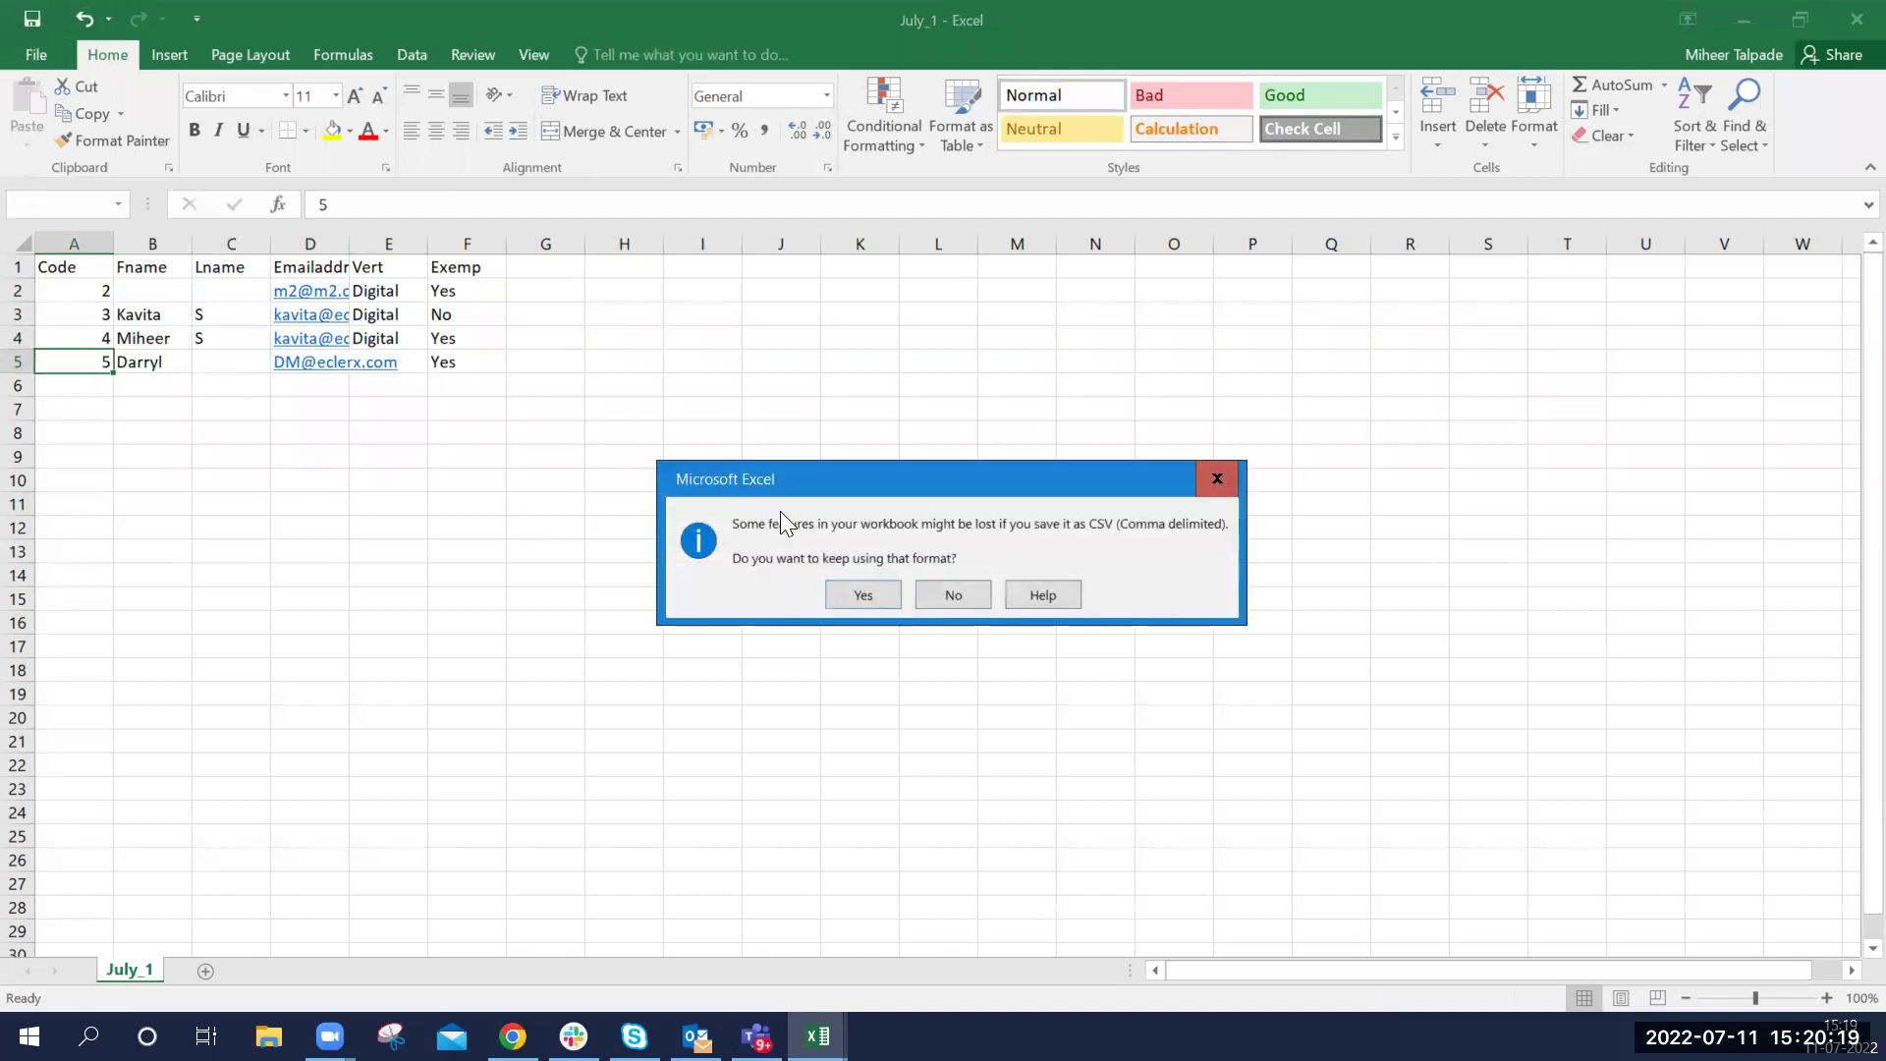
click(853, 594)
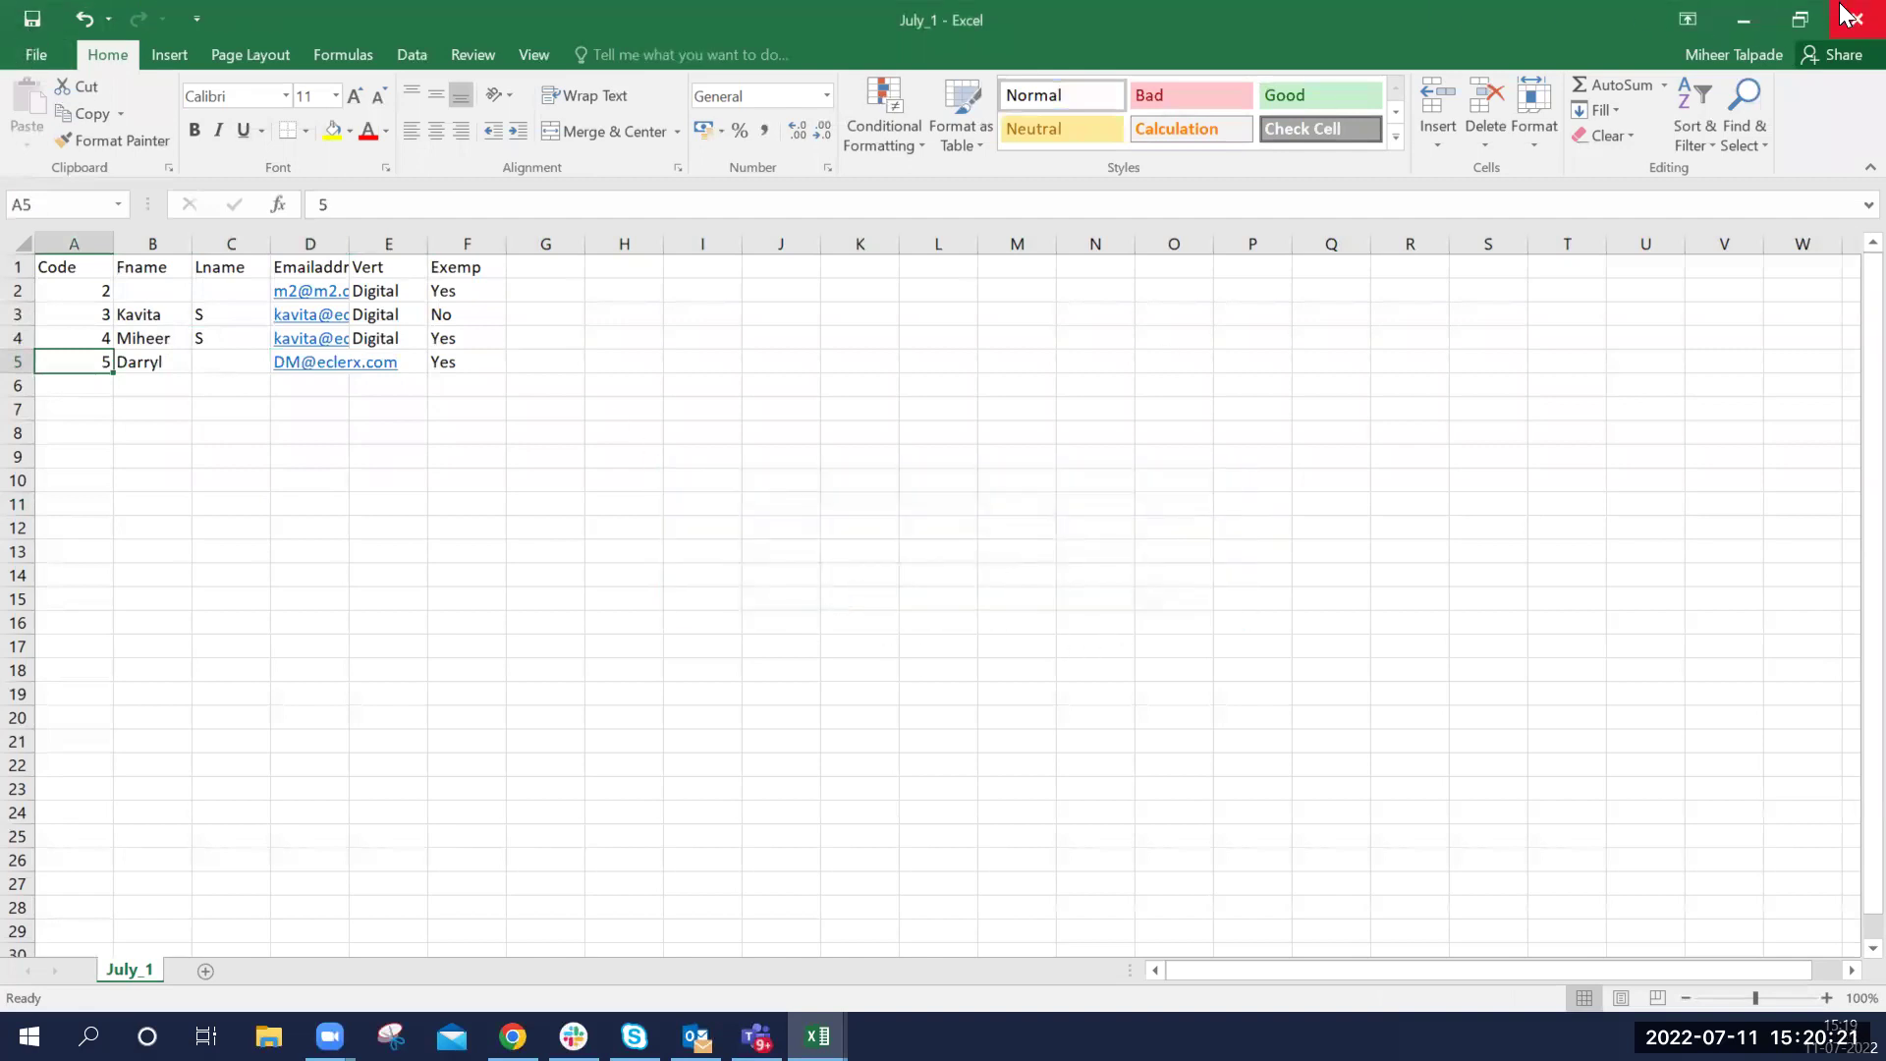
click(1847, 16)
- Start a one-time Import Into Data Extension for July_DE1
click(377, 291)
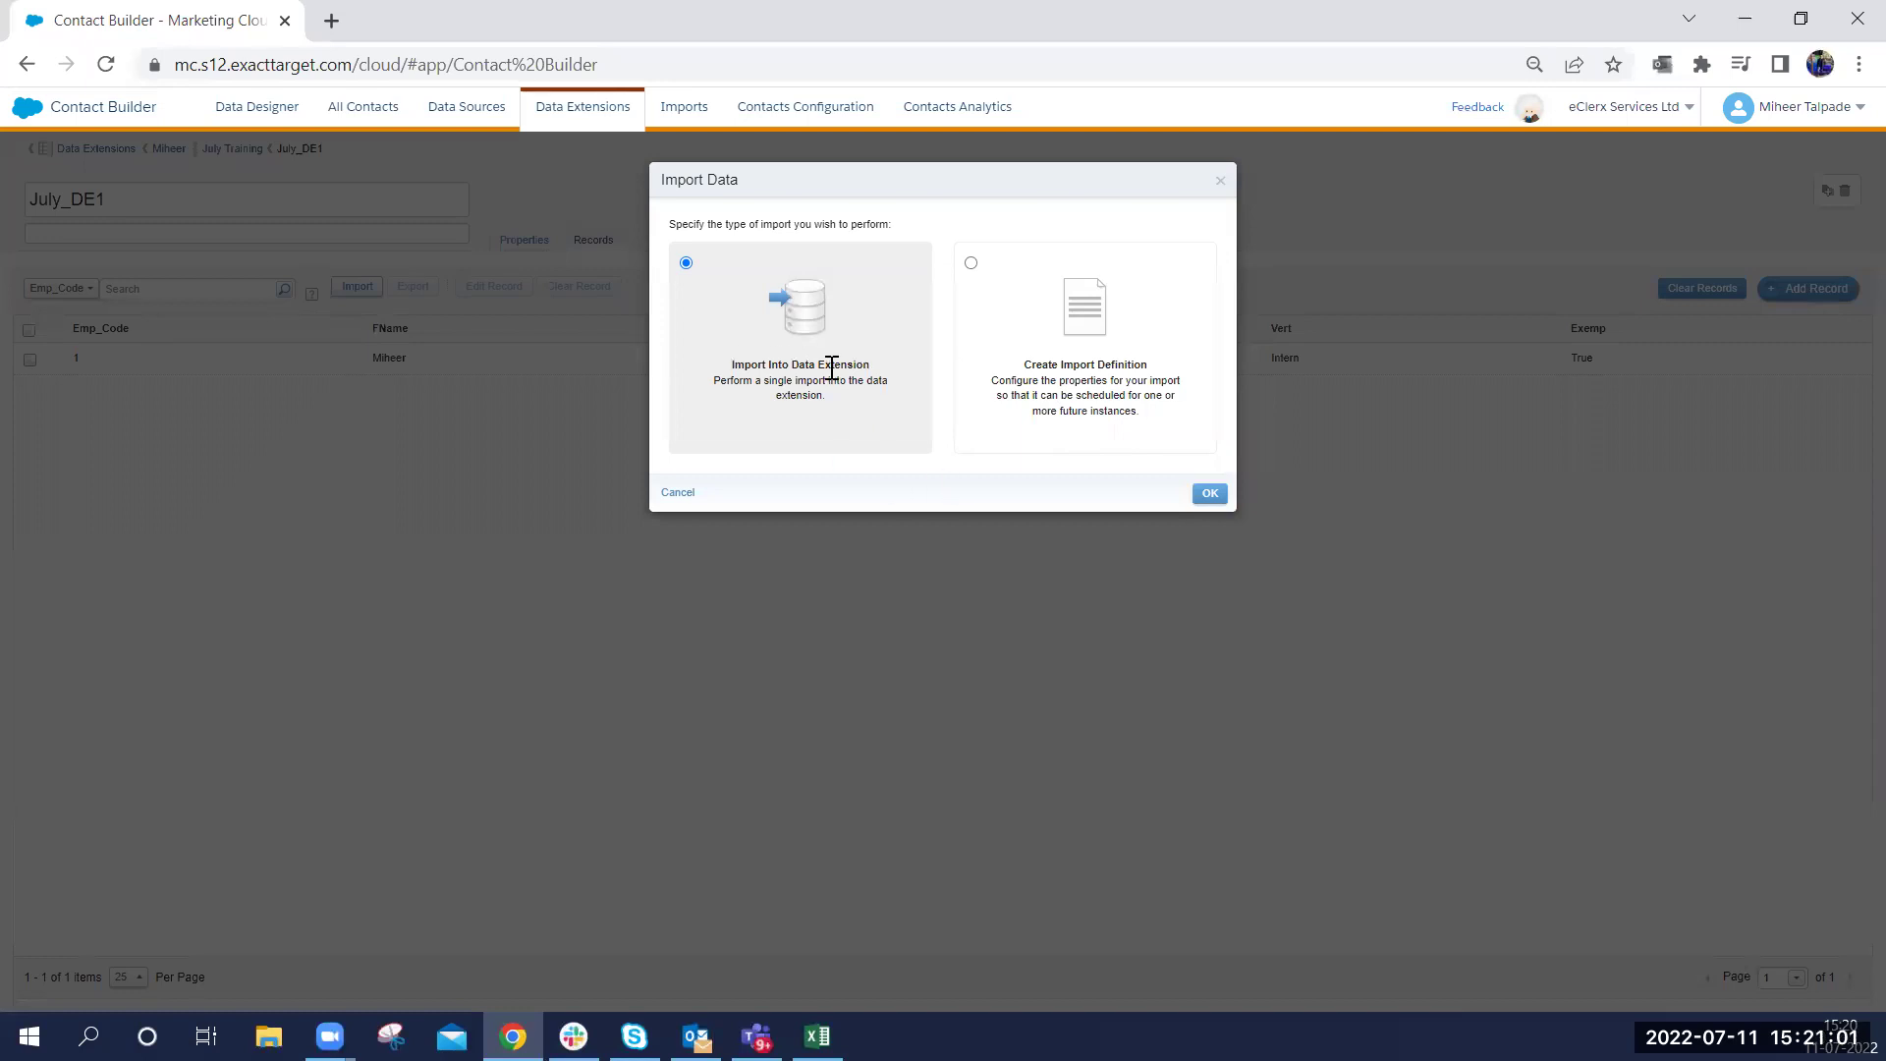
click(1198, 496)
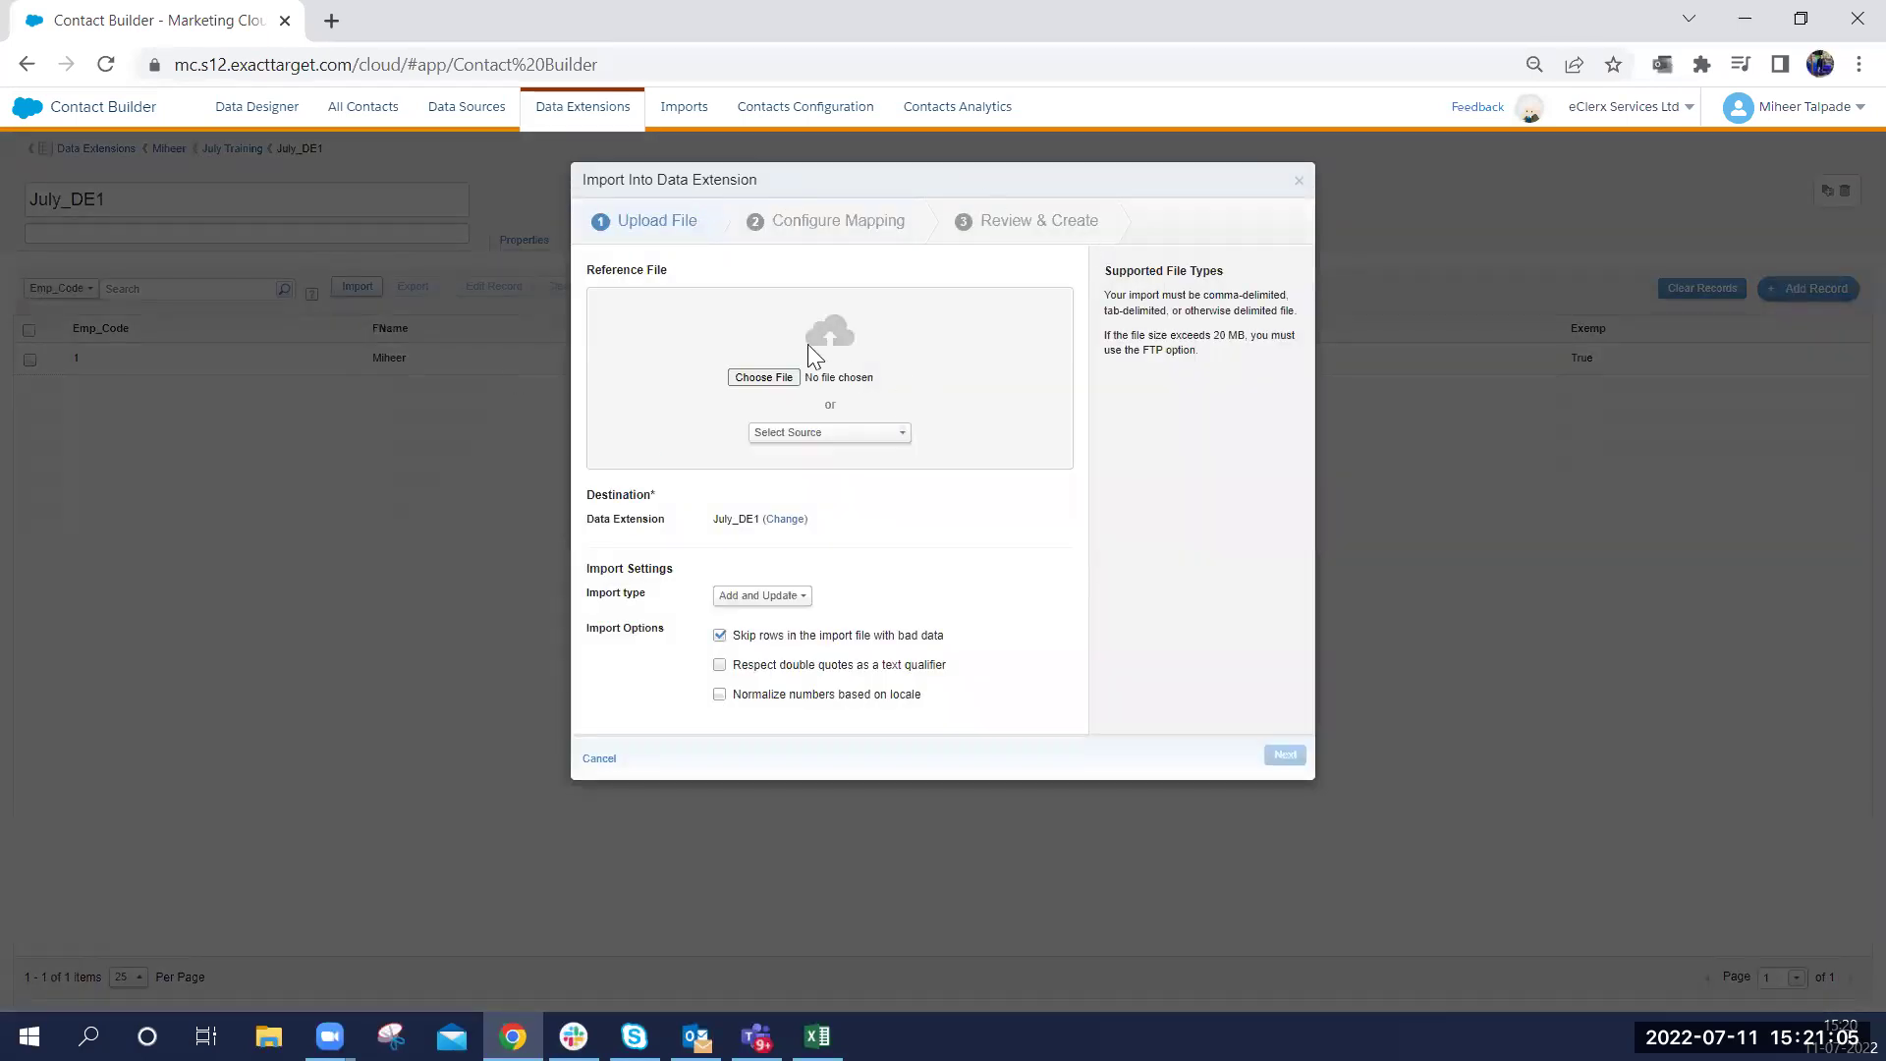
- Attach July_1.csv from the Desktop as the import's reference file
click(760, 379)
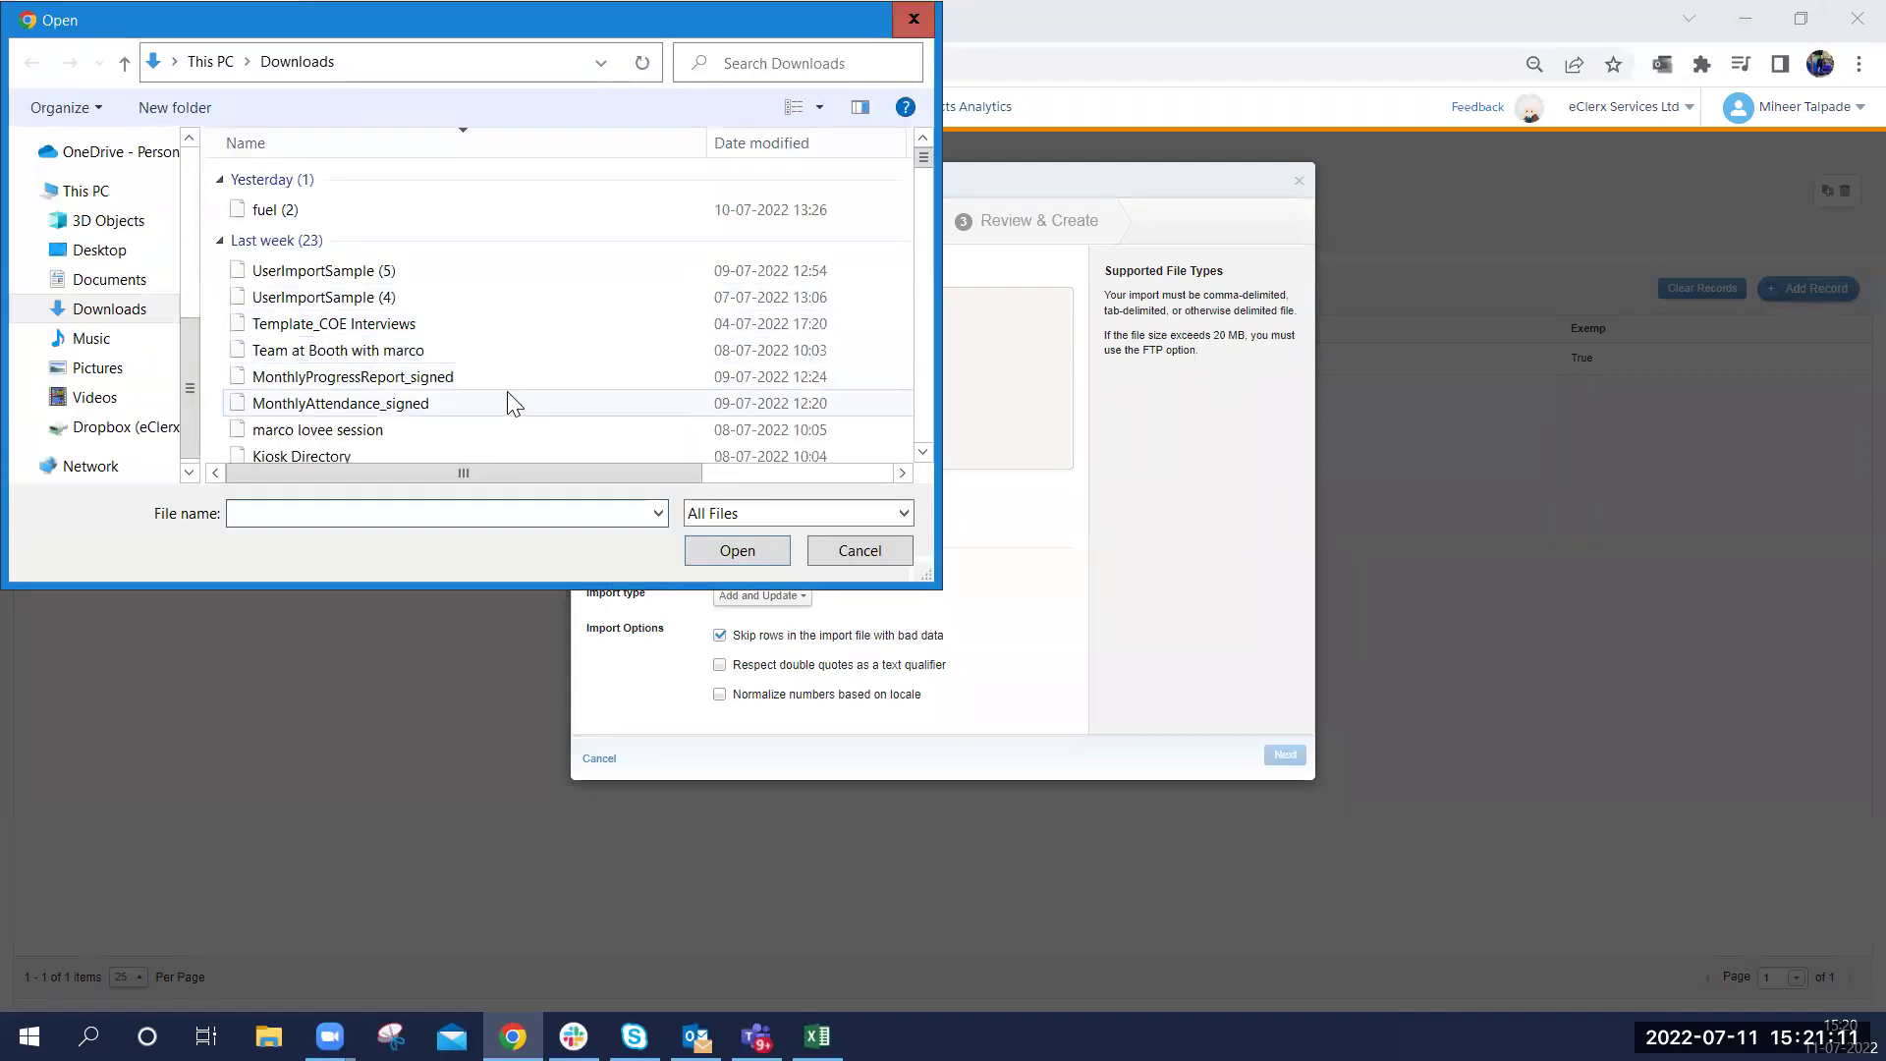
click(96, 252)
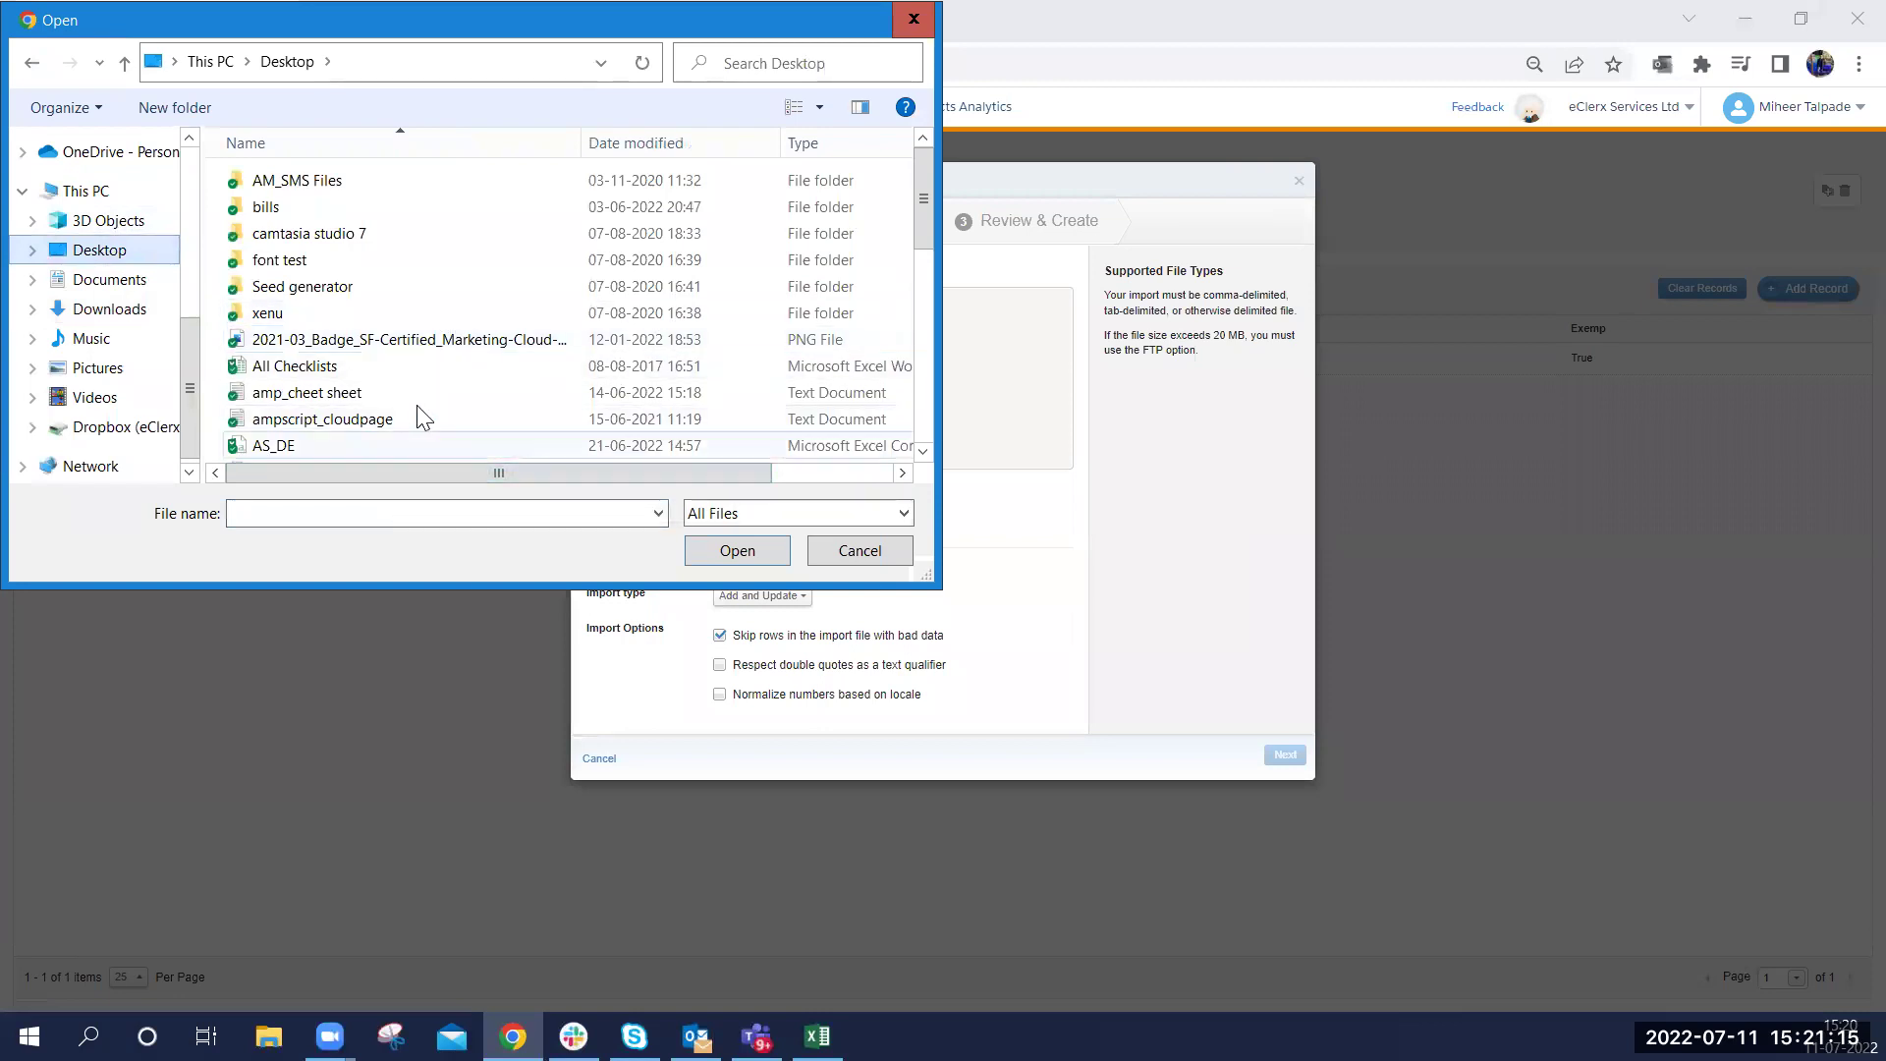
click(346, 395)
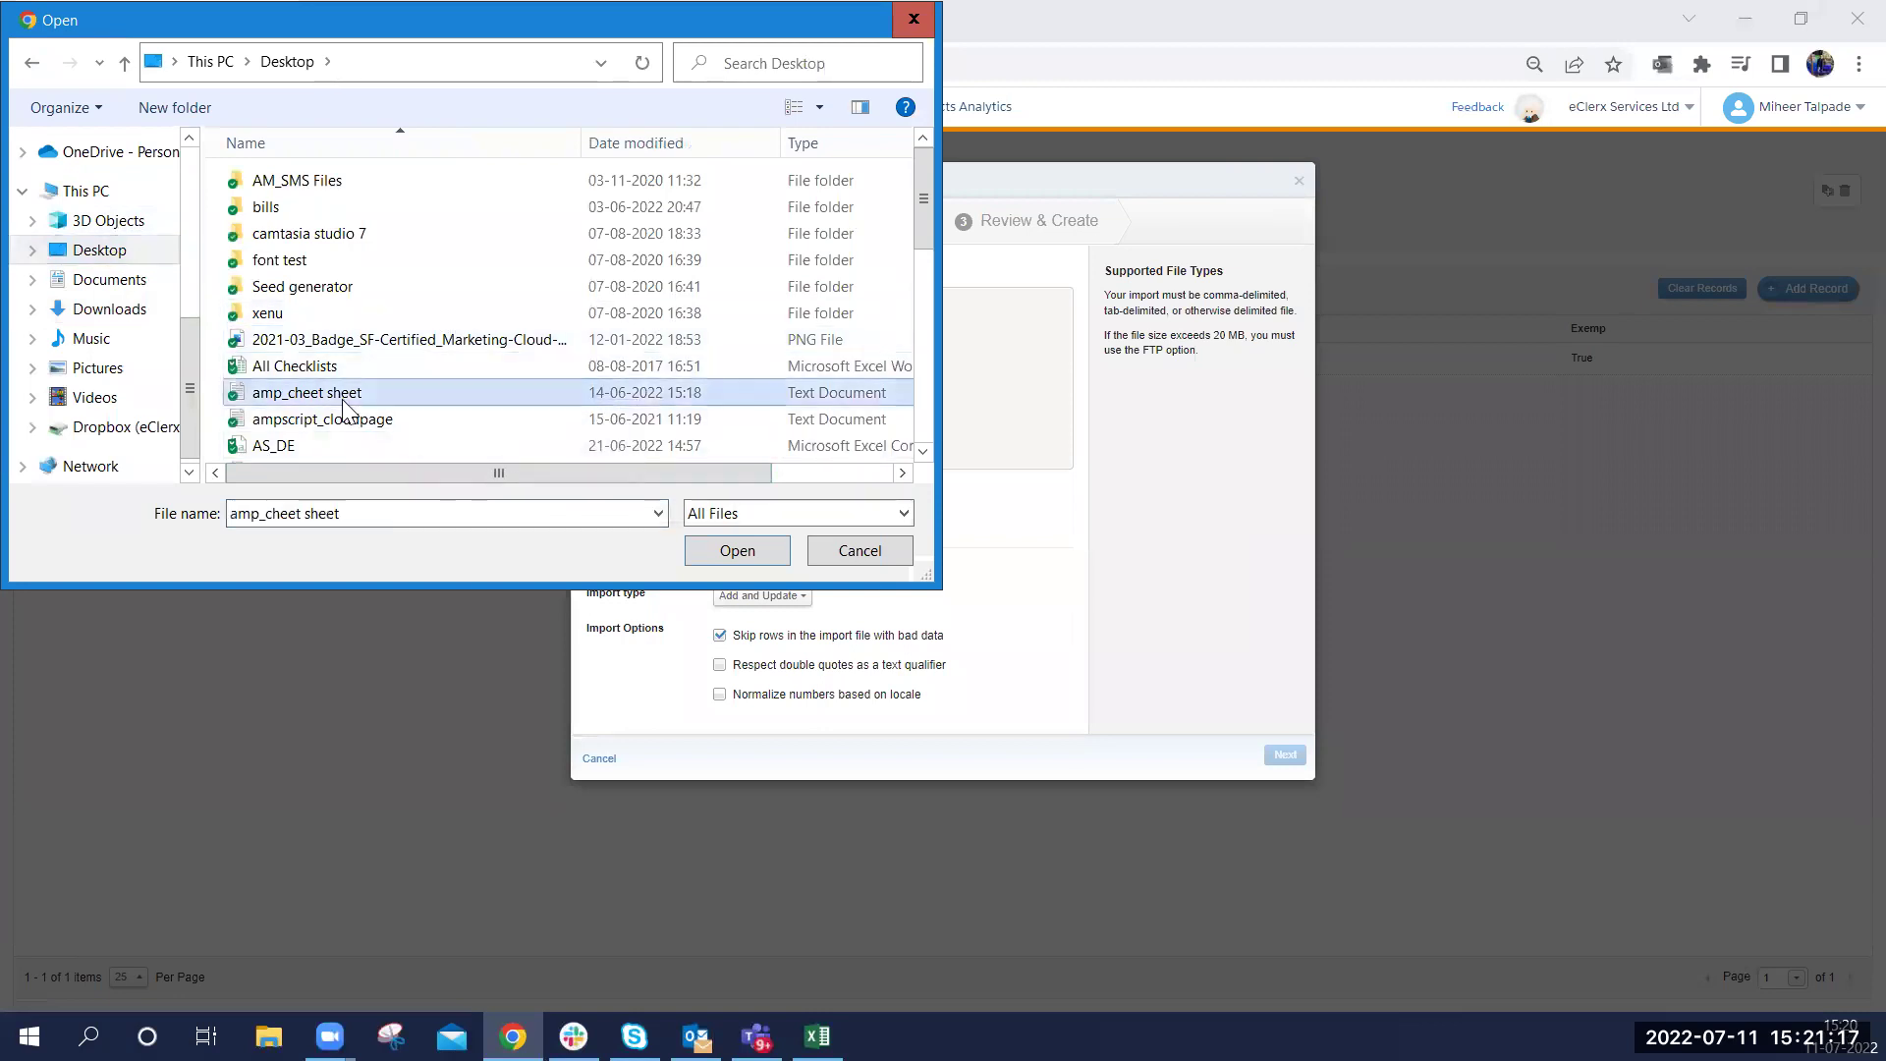
key(j)
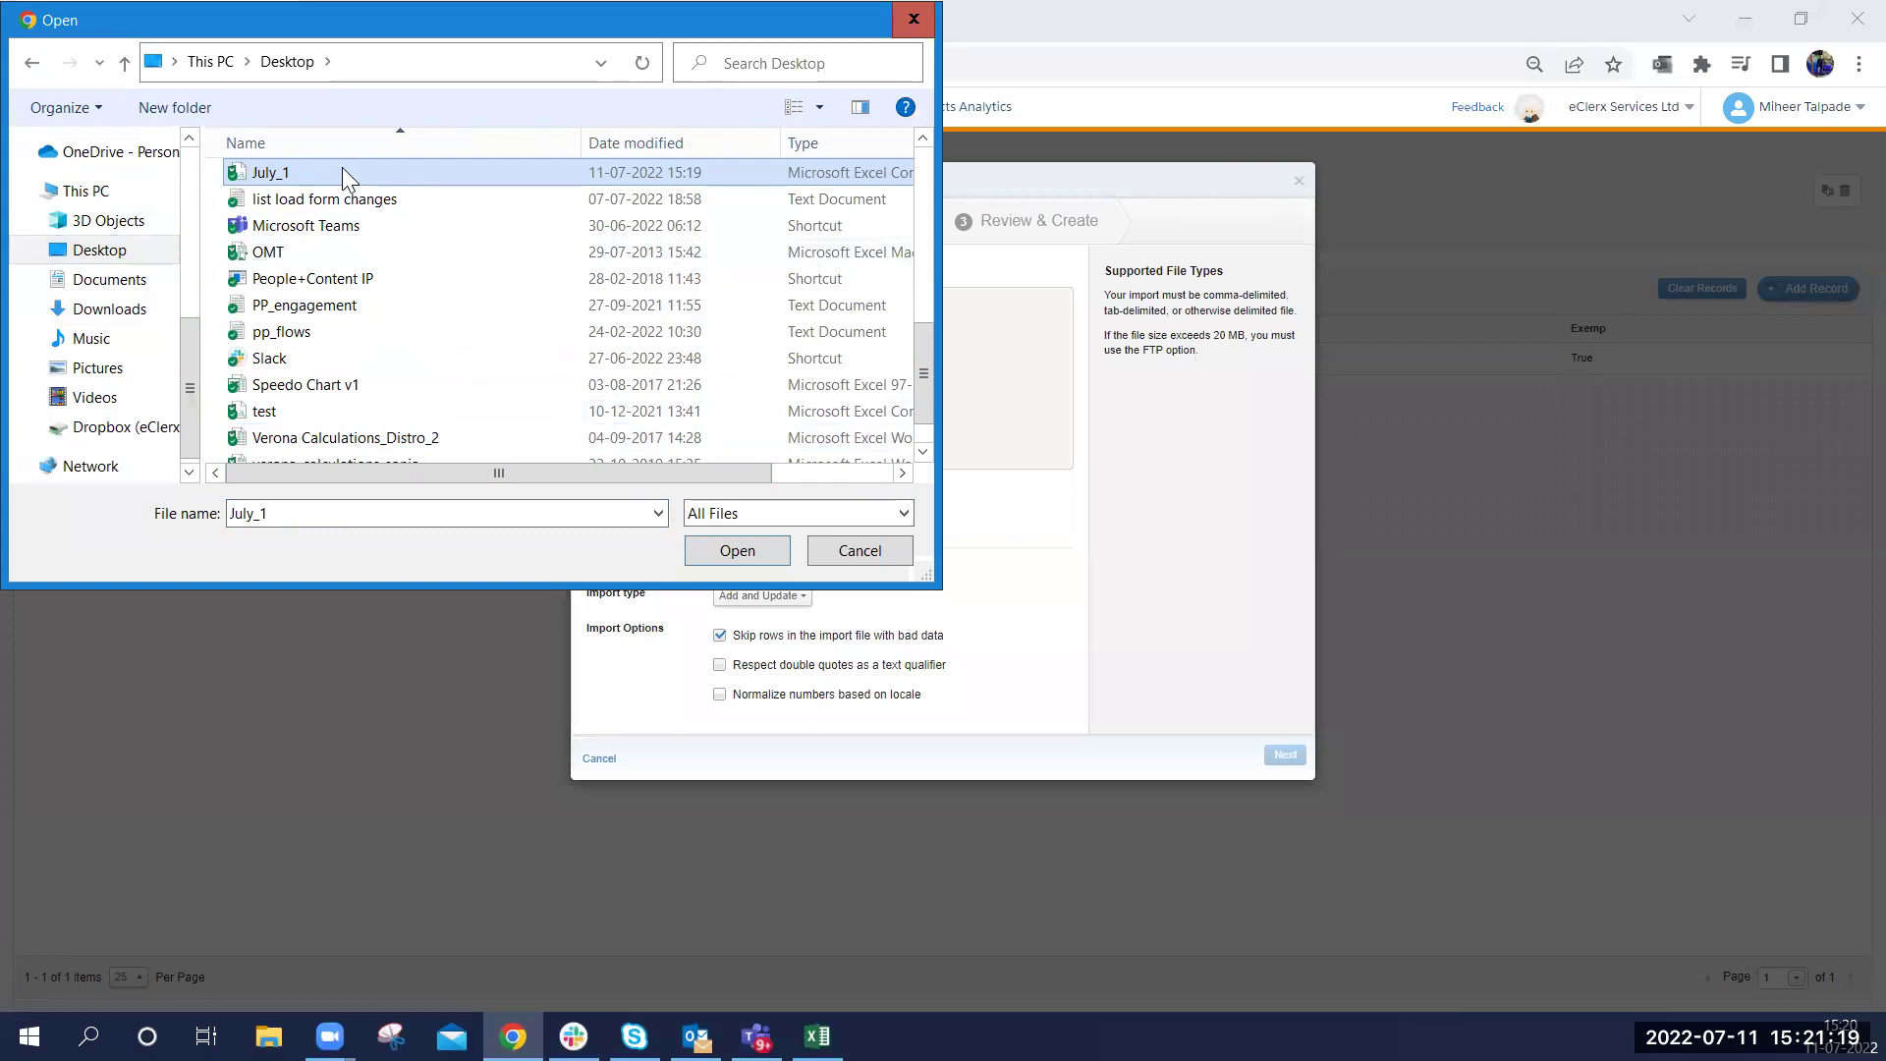
key(Escape)
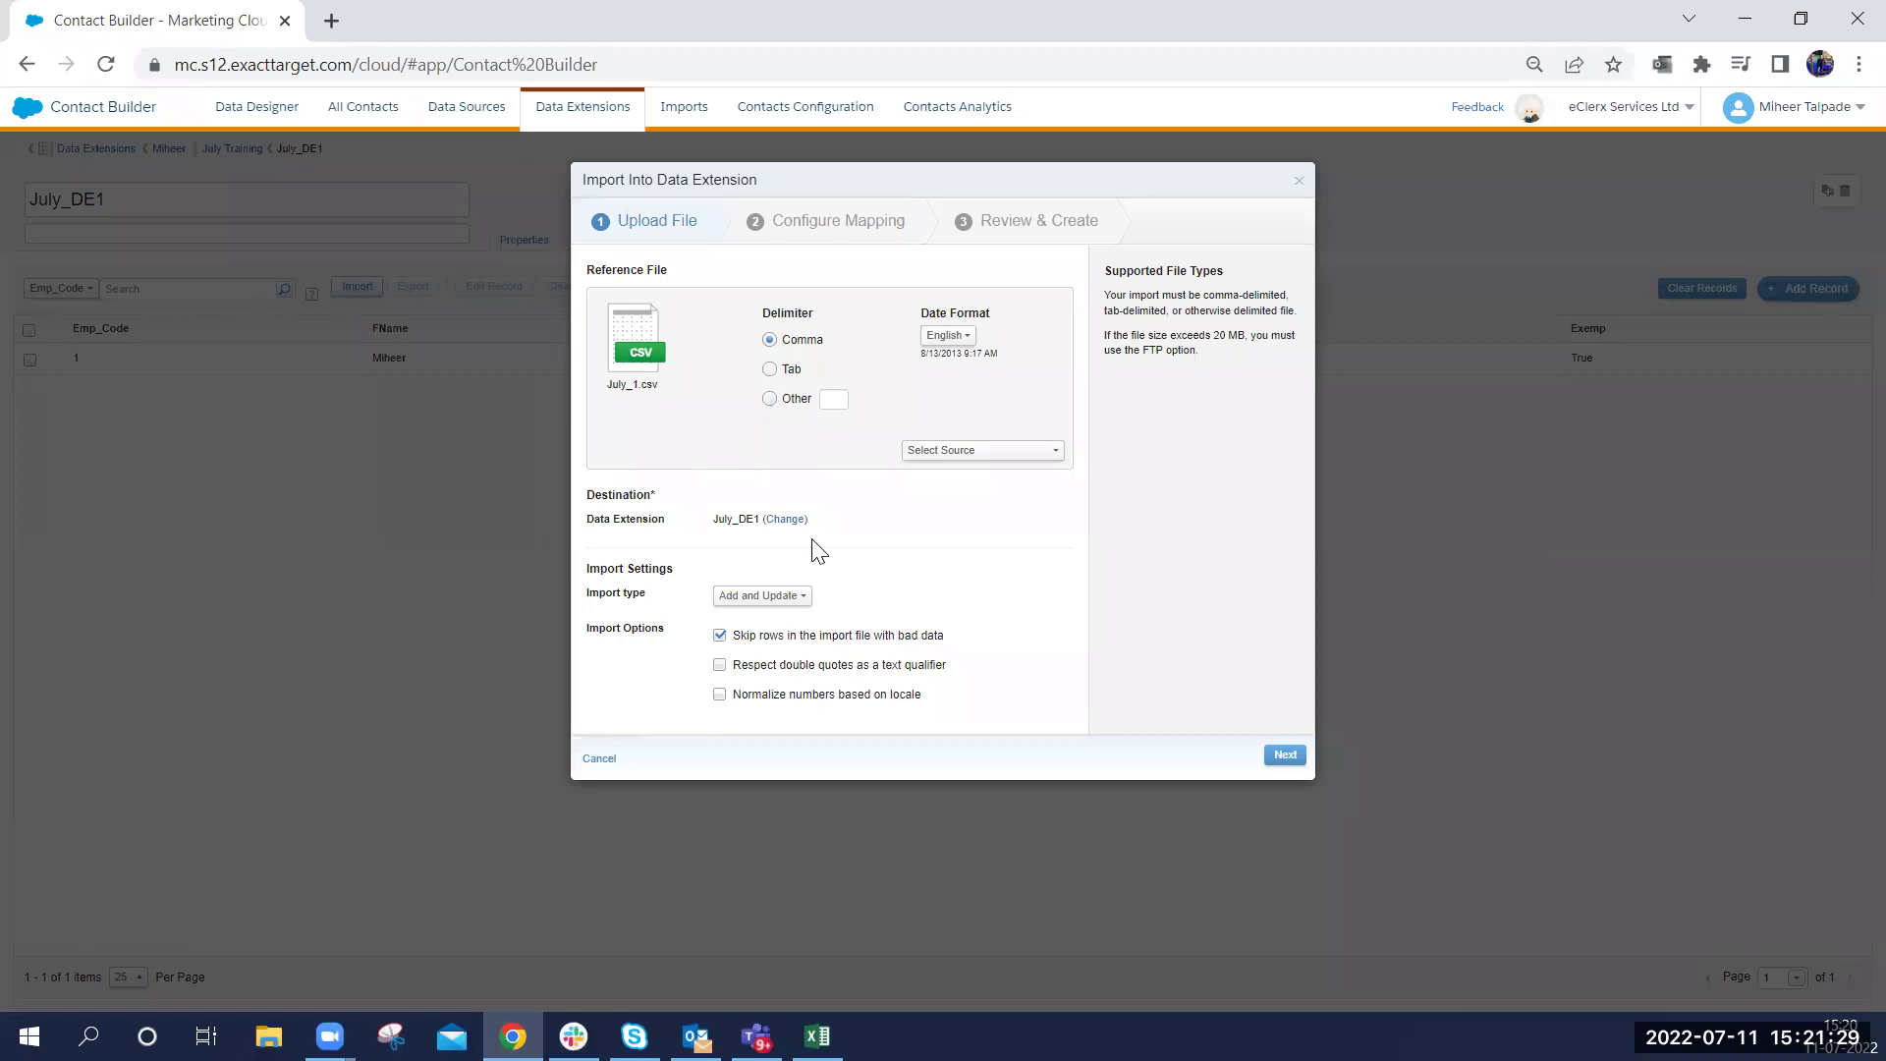
- Expand the Import type dropdown listing Add and Update, Add Only, Update Only and Overwrite
click(798, 596)
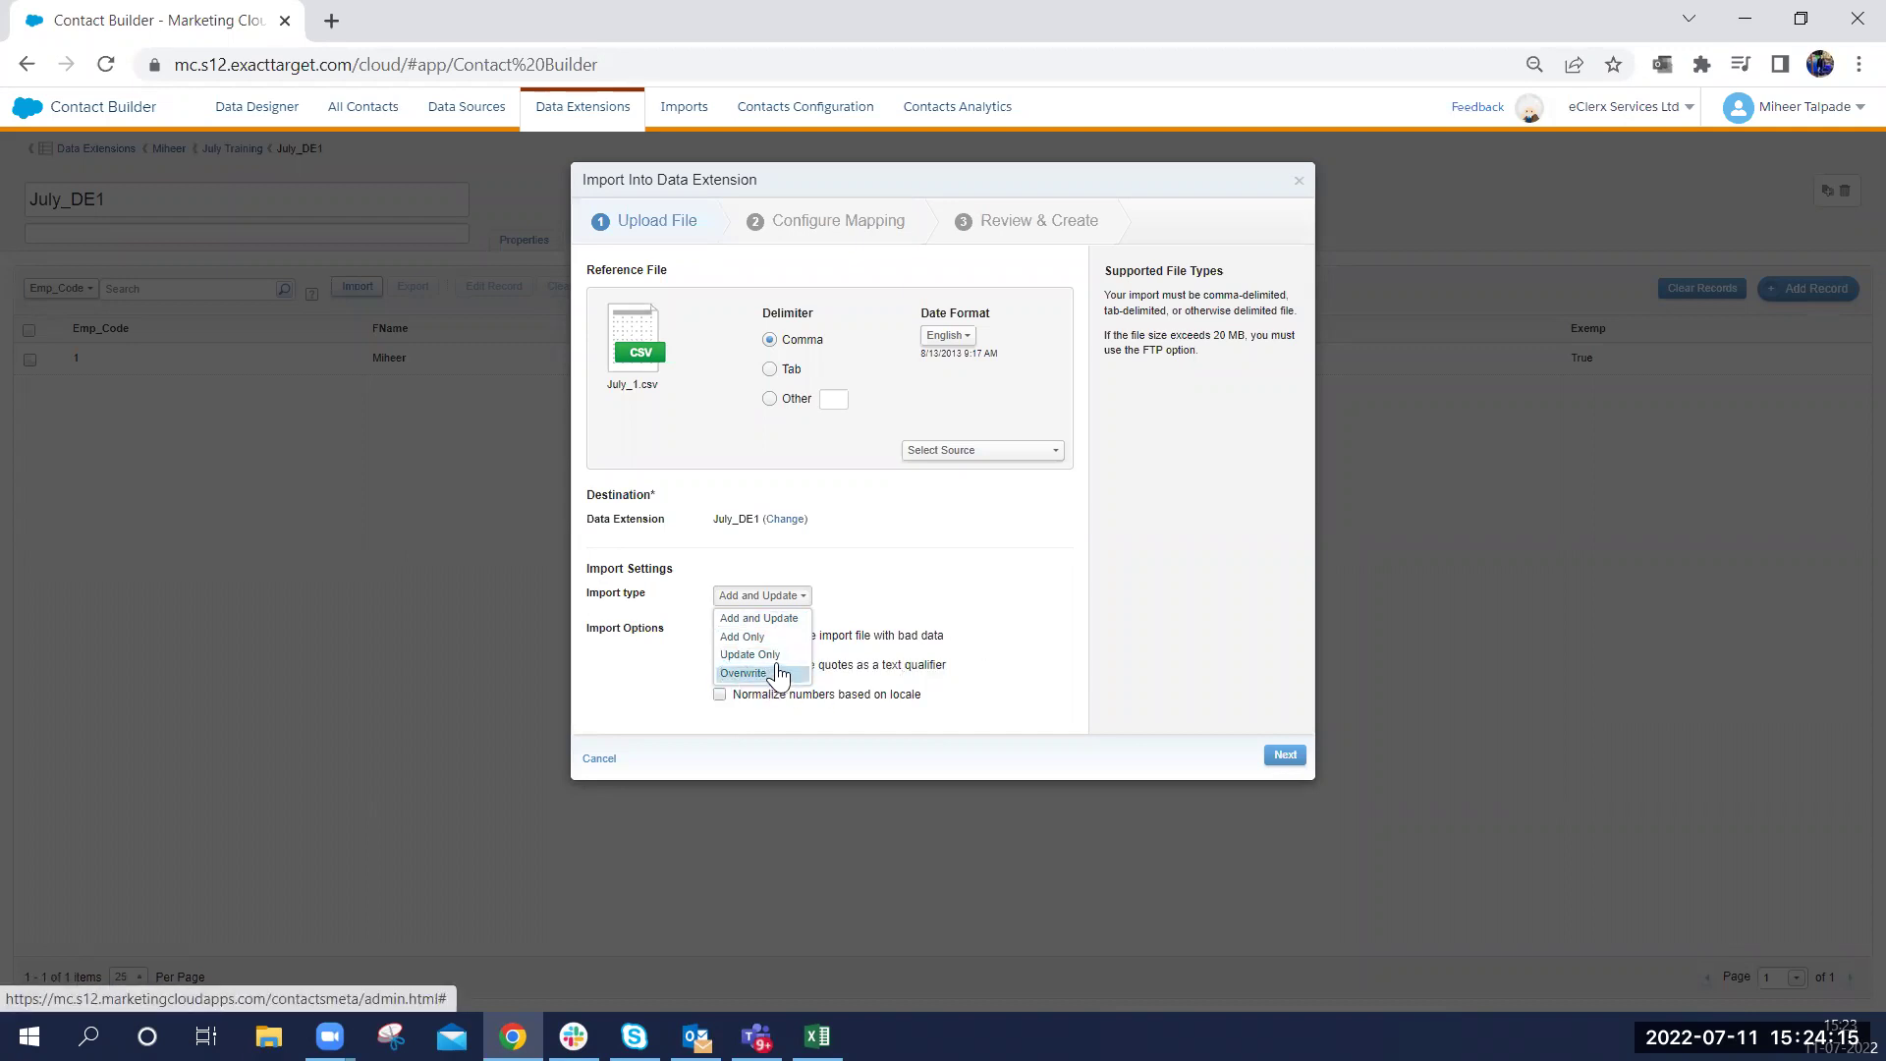
- Keep Add and Update as the import type and upload July_1.csv for mapping
click(758, 618)
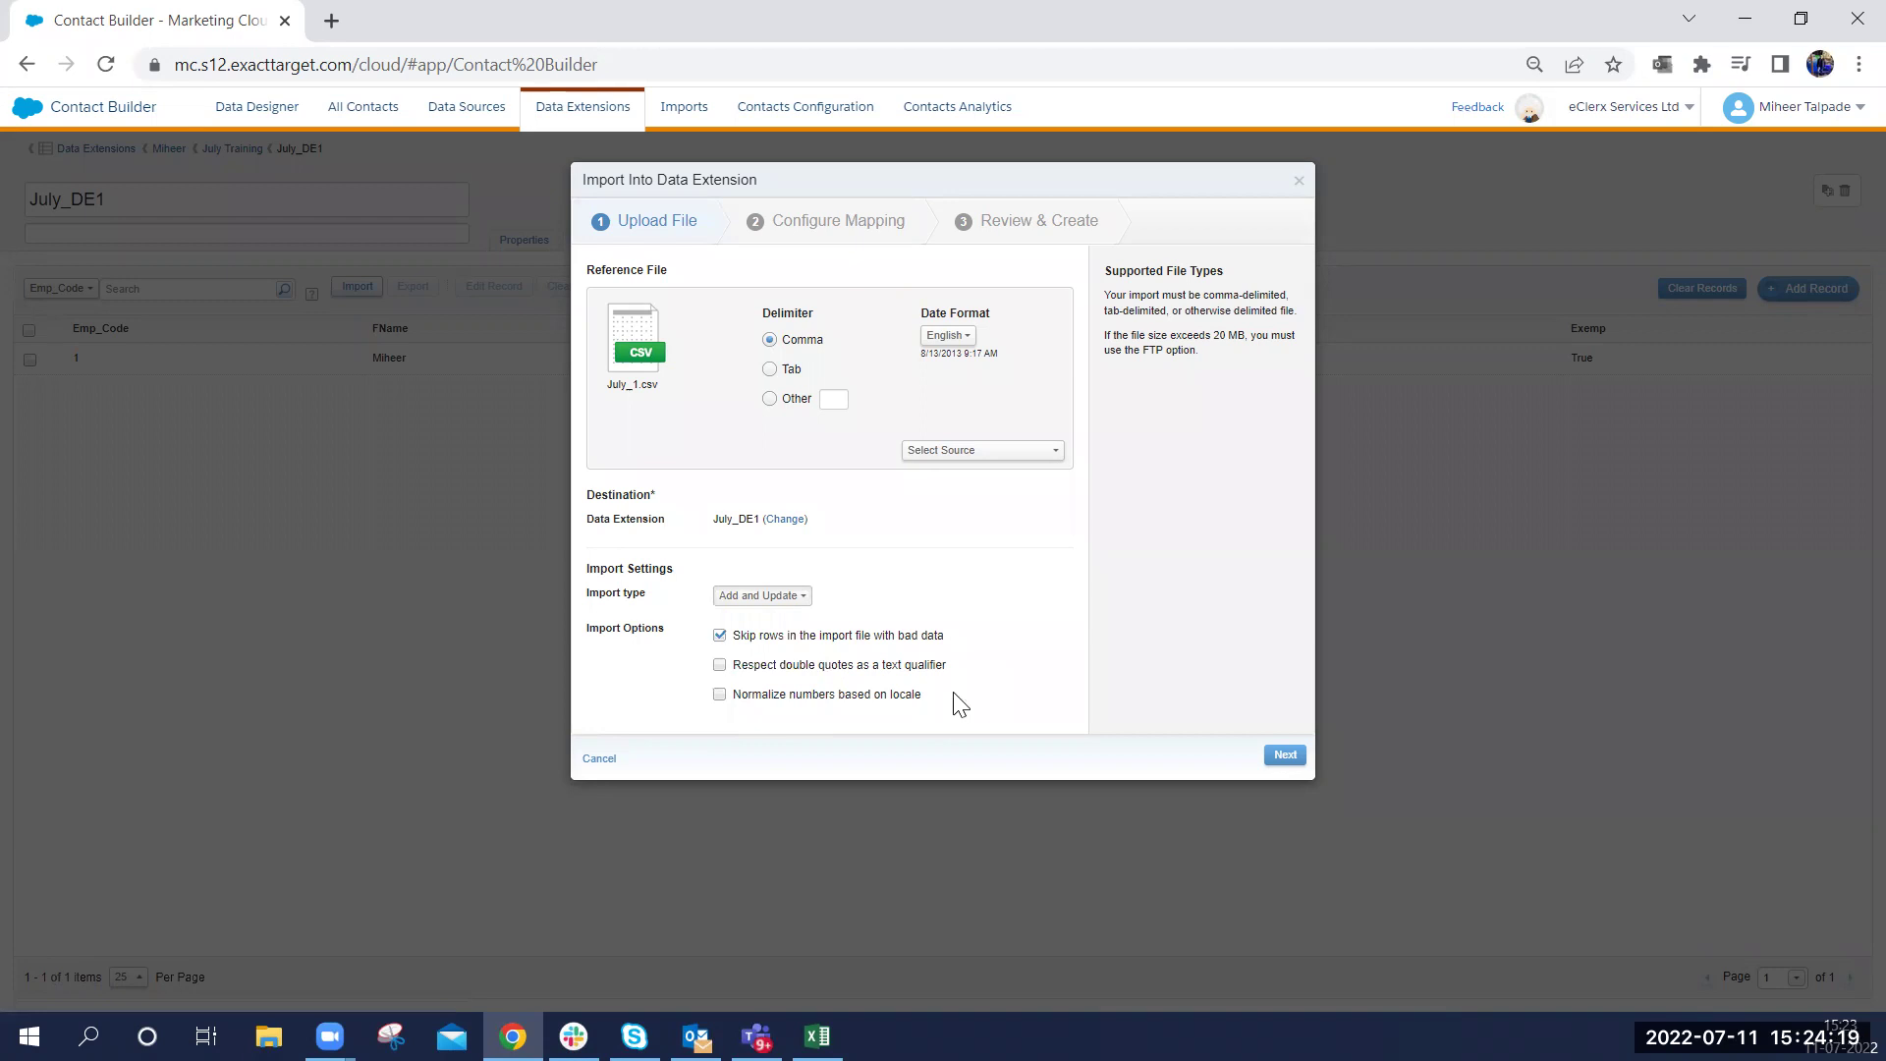
click(1279, 755)
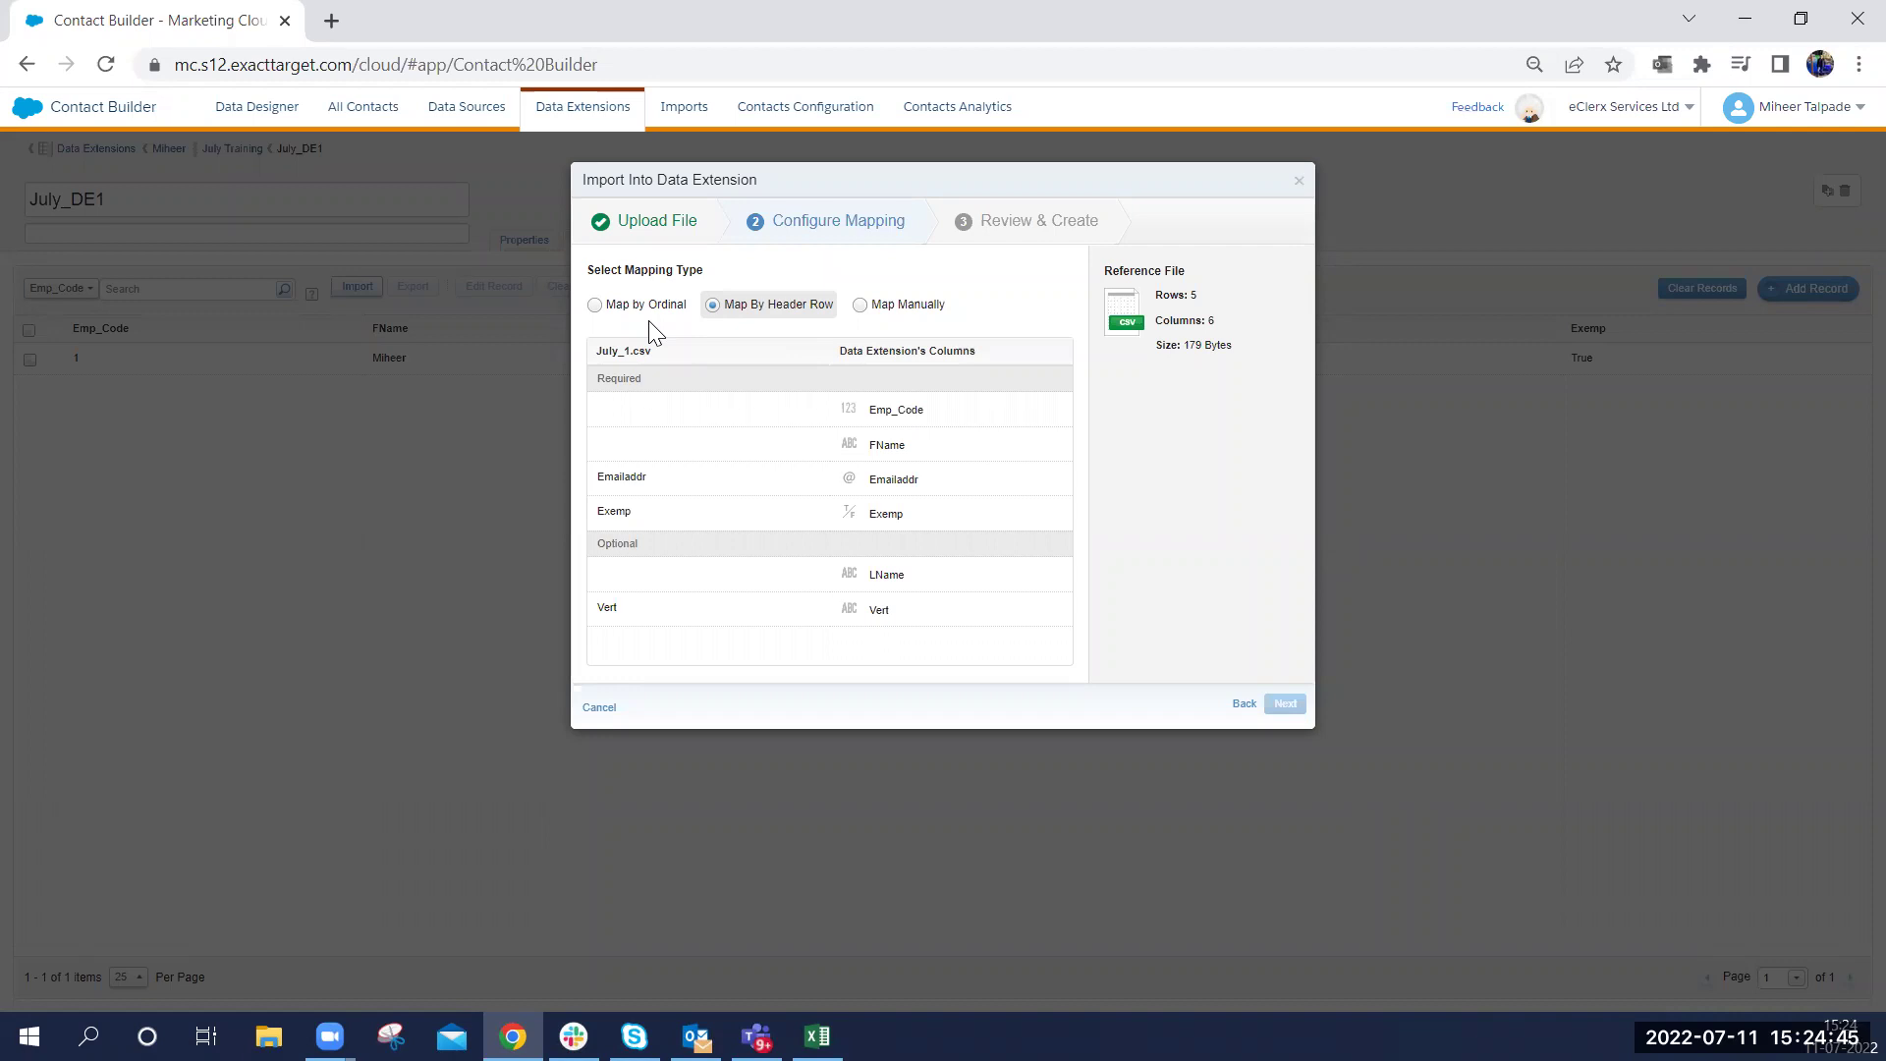
click(595, 308)
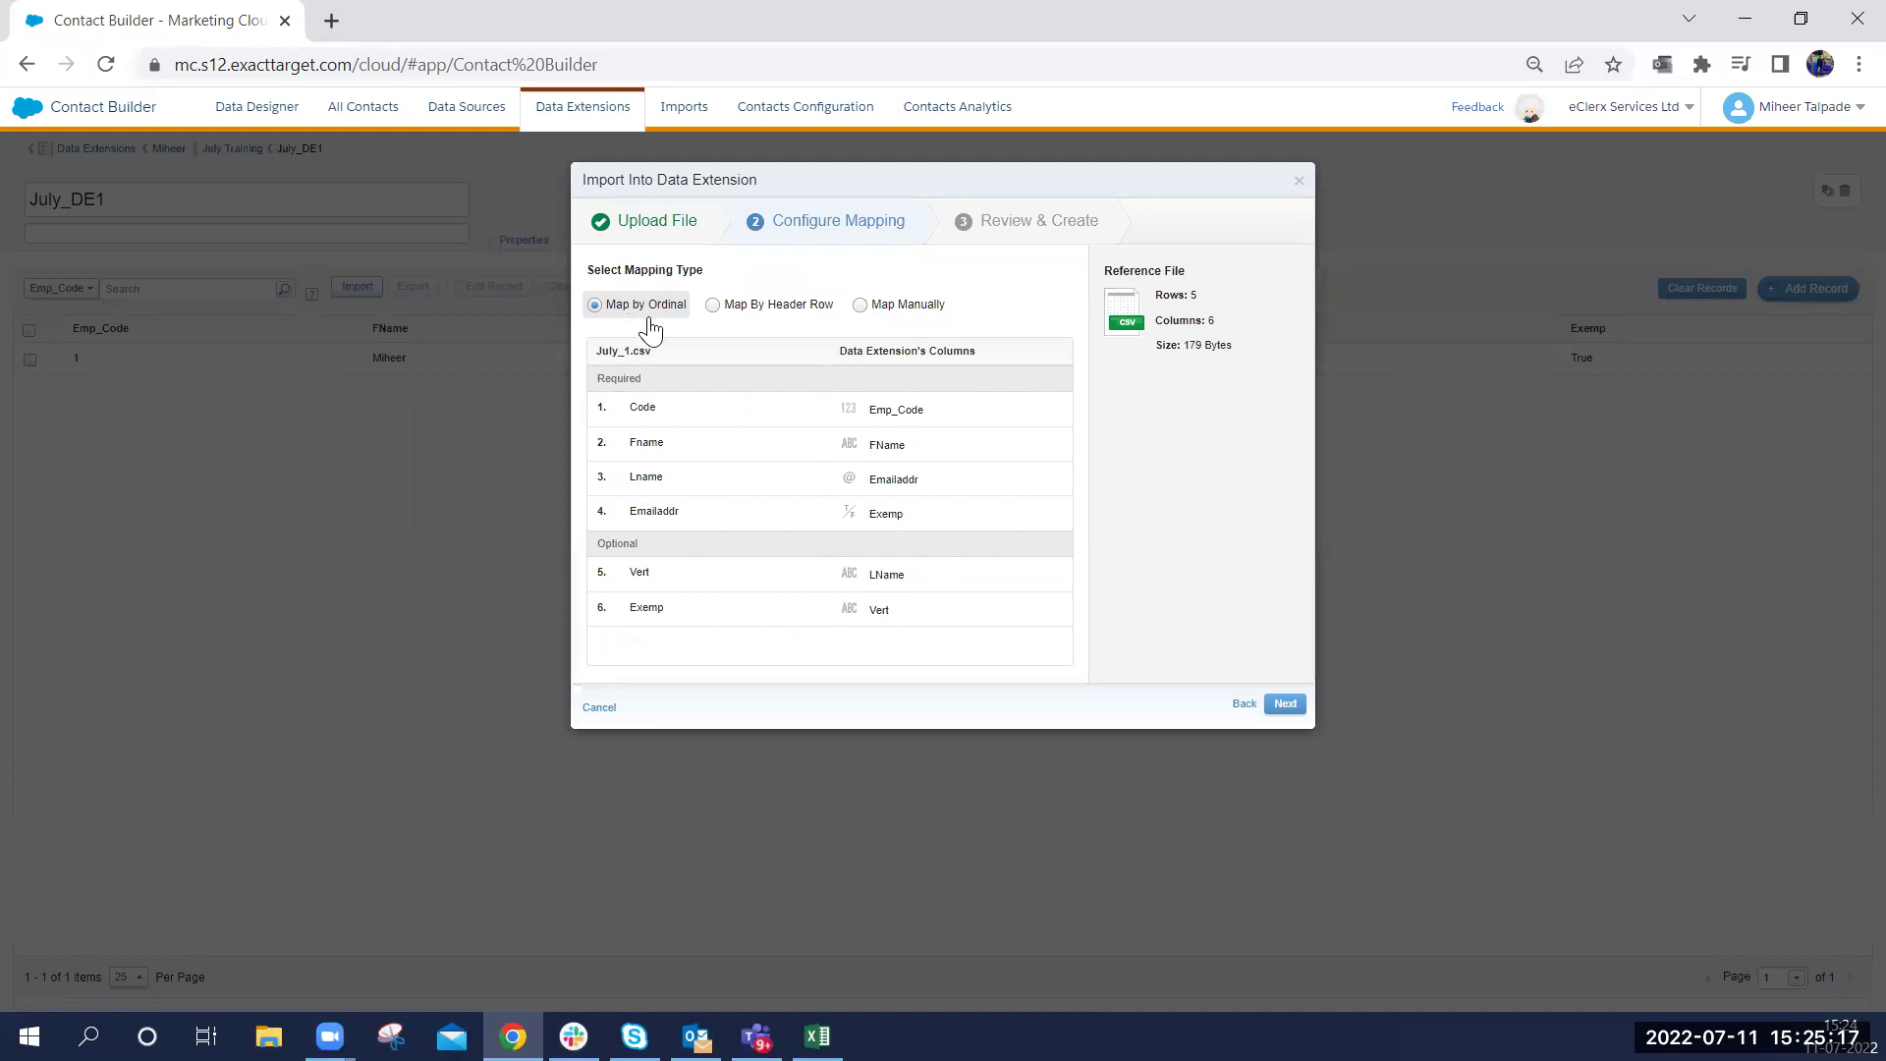
click(767, 312)
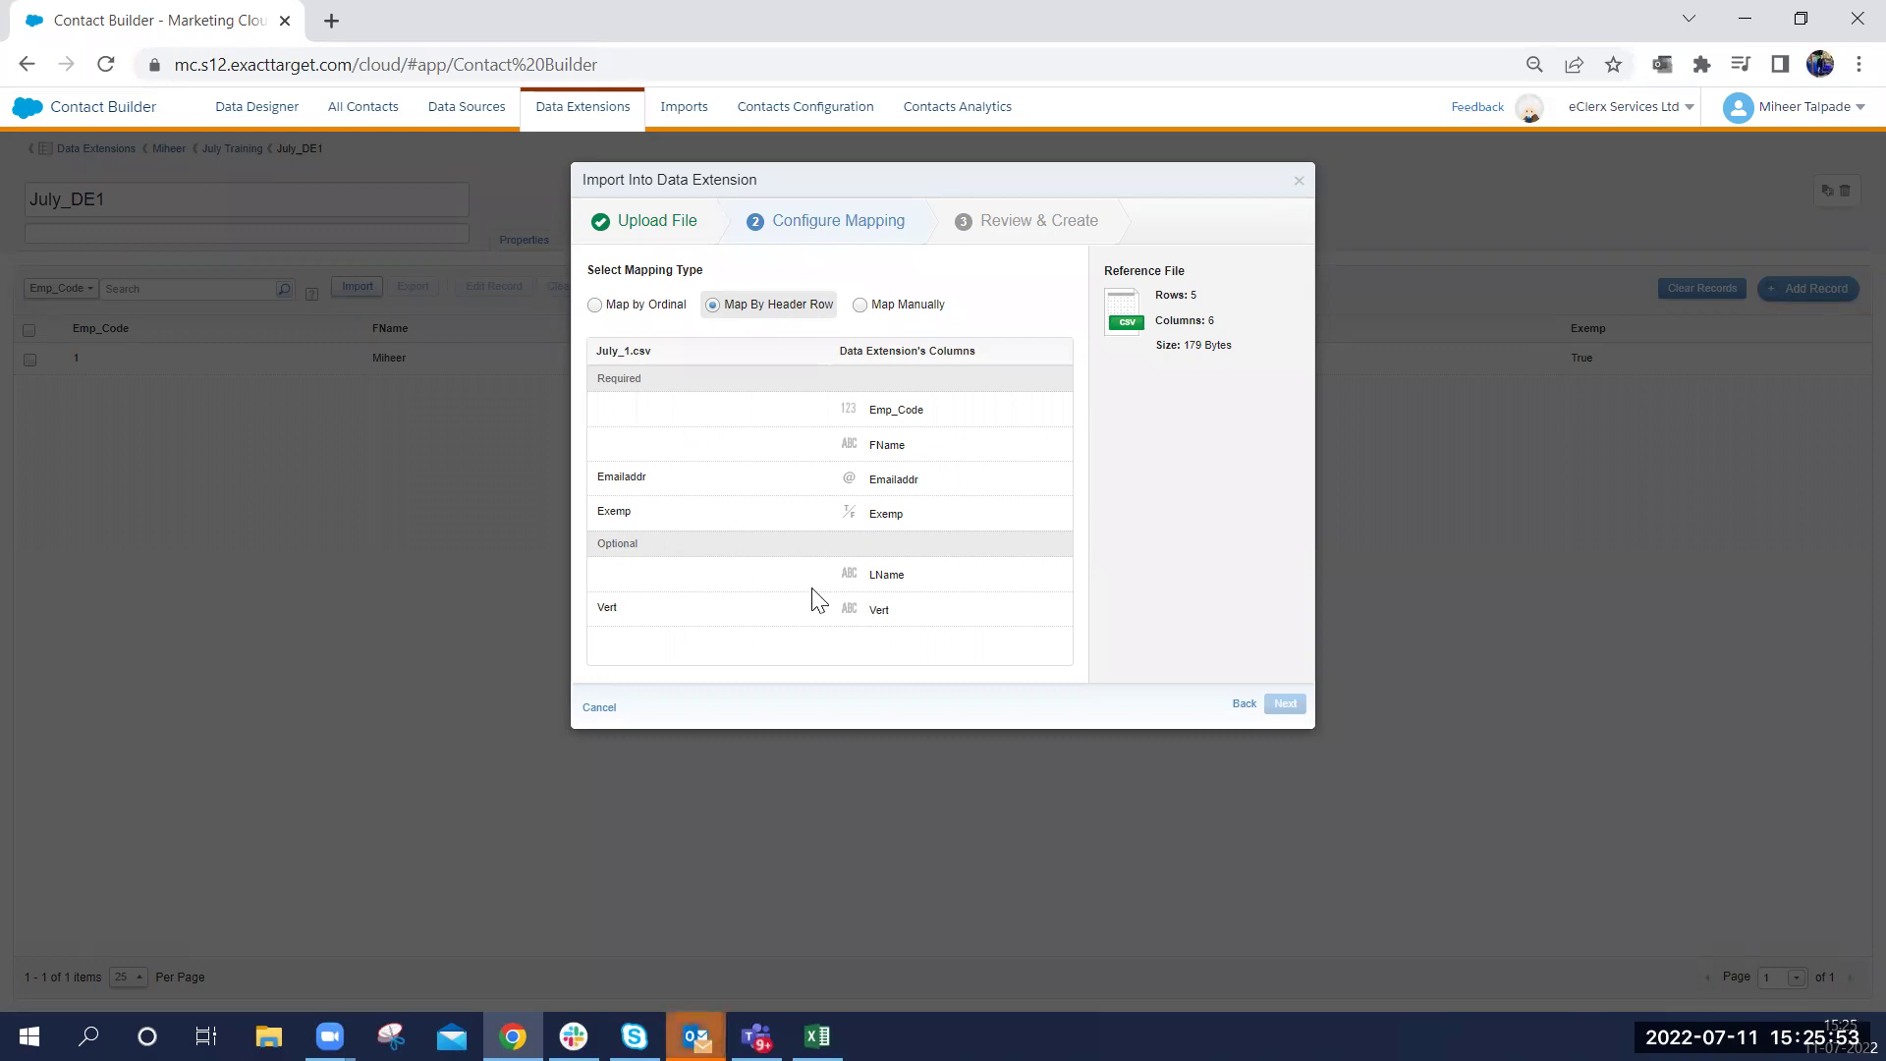
click(862, 307)
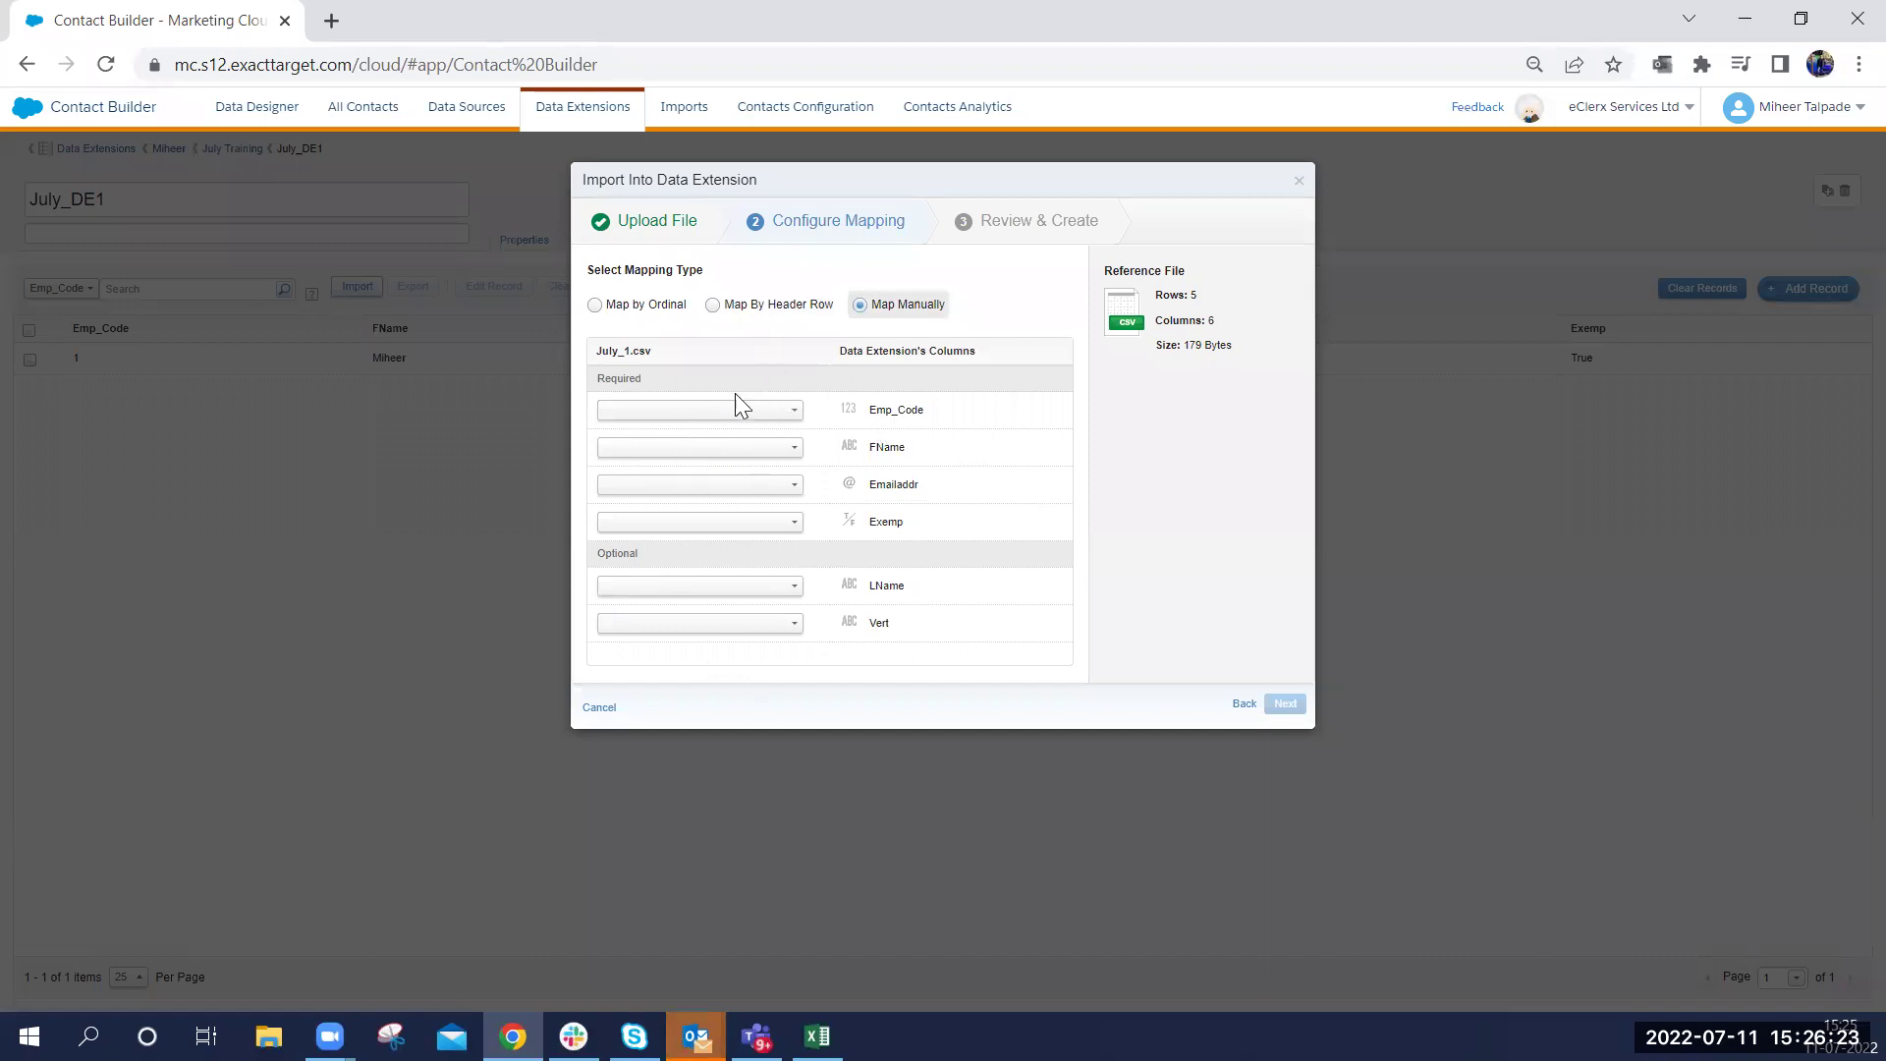
- Map Code→Emp_Code, Fname→FName, Emailaddr, Exemp, Lname→LName and Vert to their July_DE1 fields
click(793, 412)
click(632, 452)
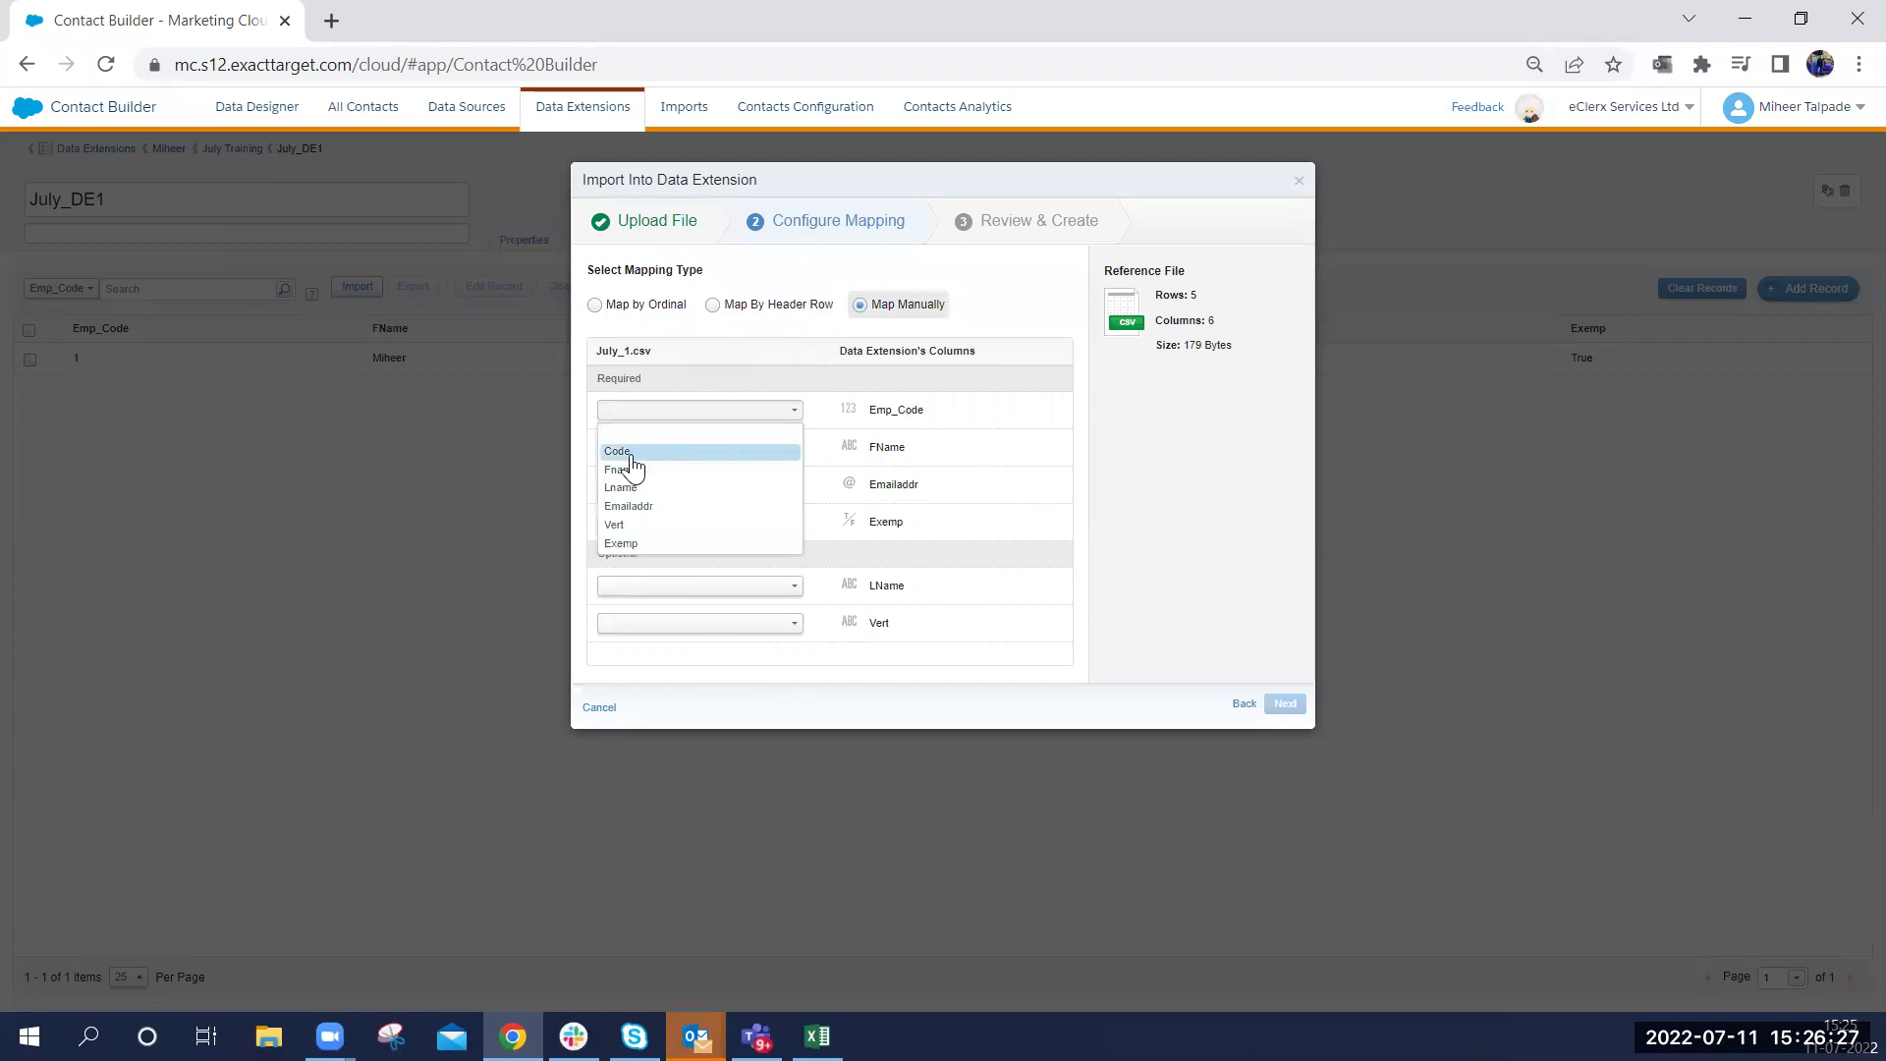
click(795, 448)
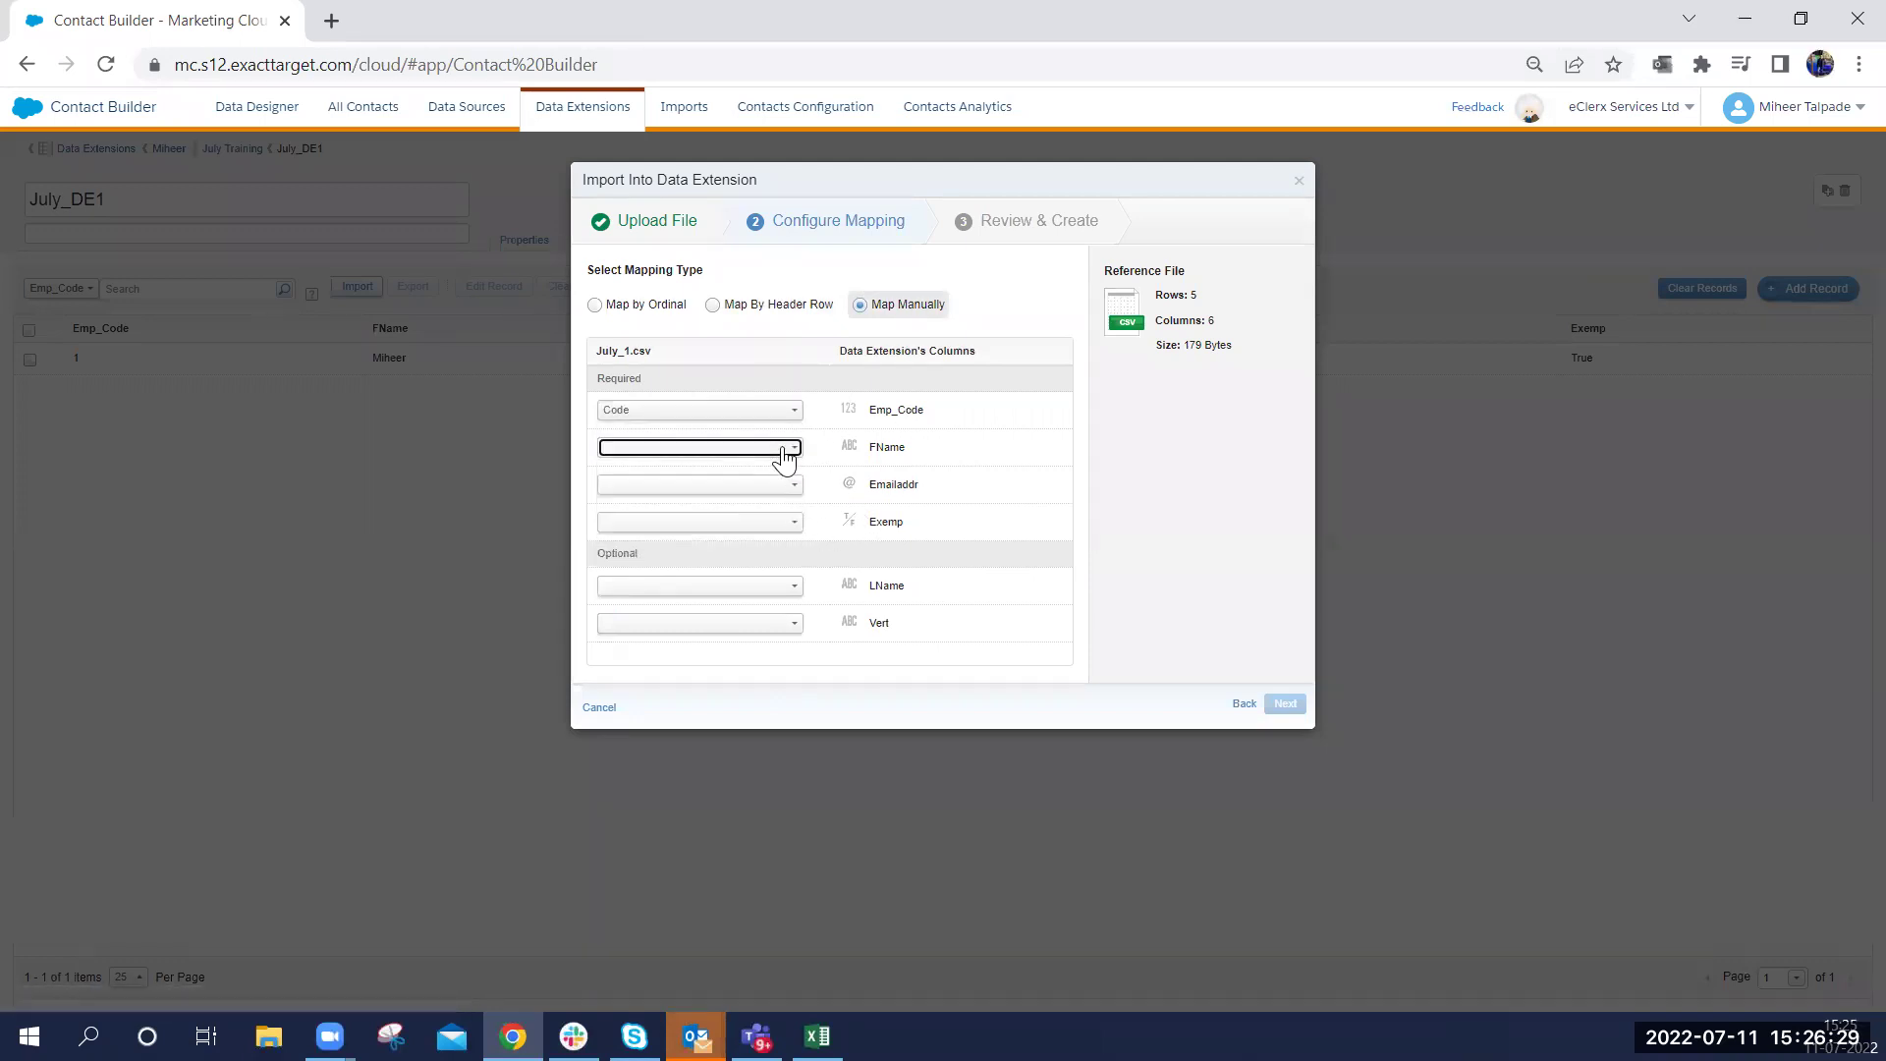
click(640, 498)
click(791, 488)
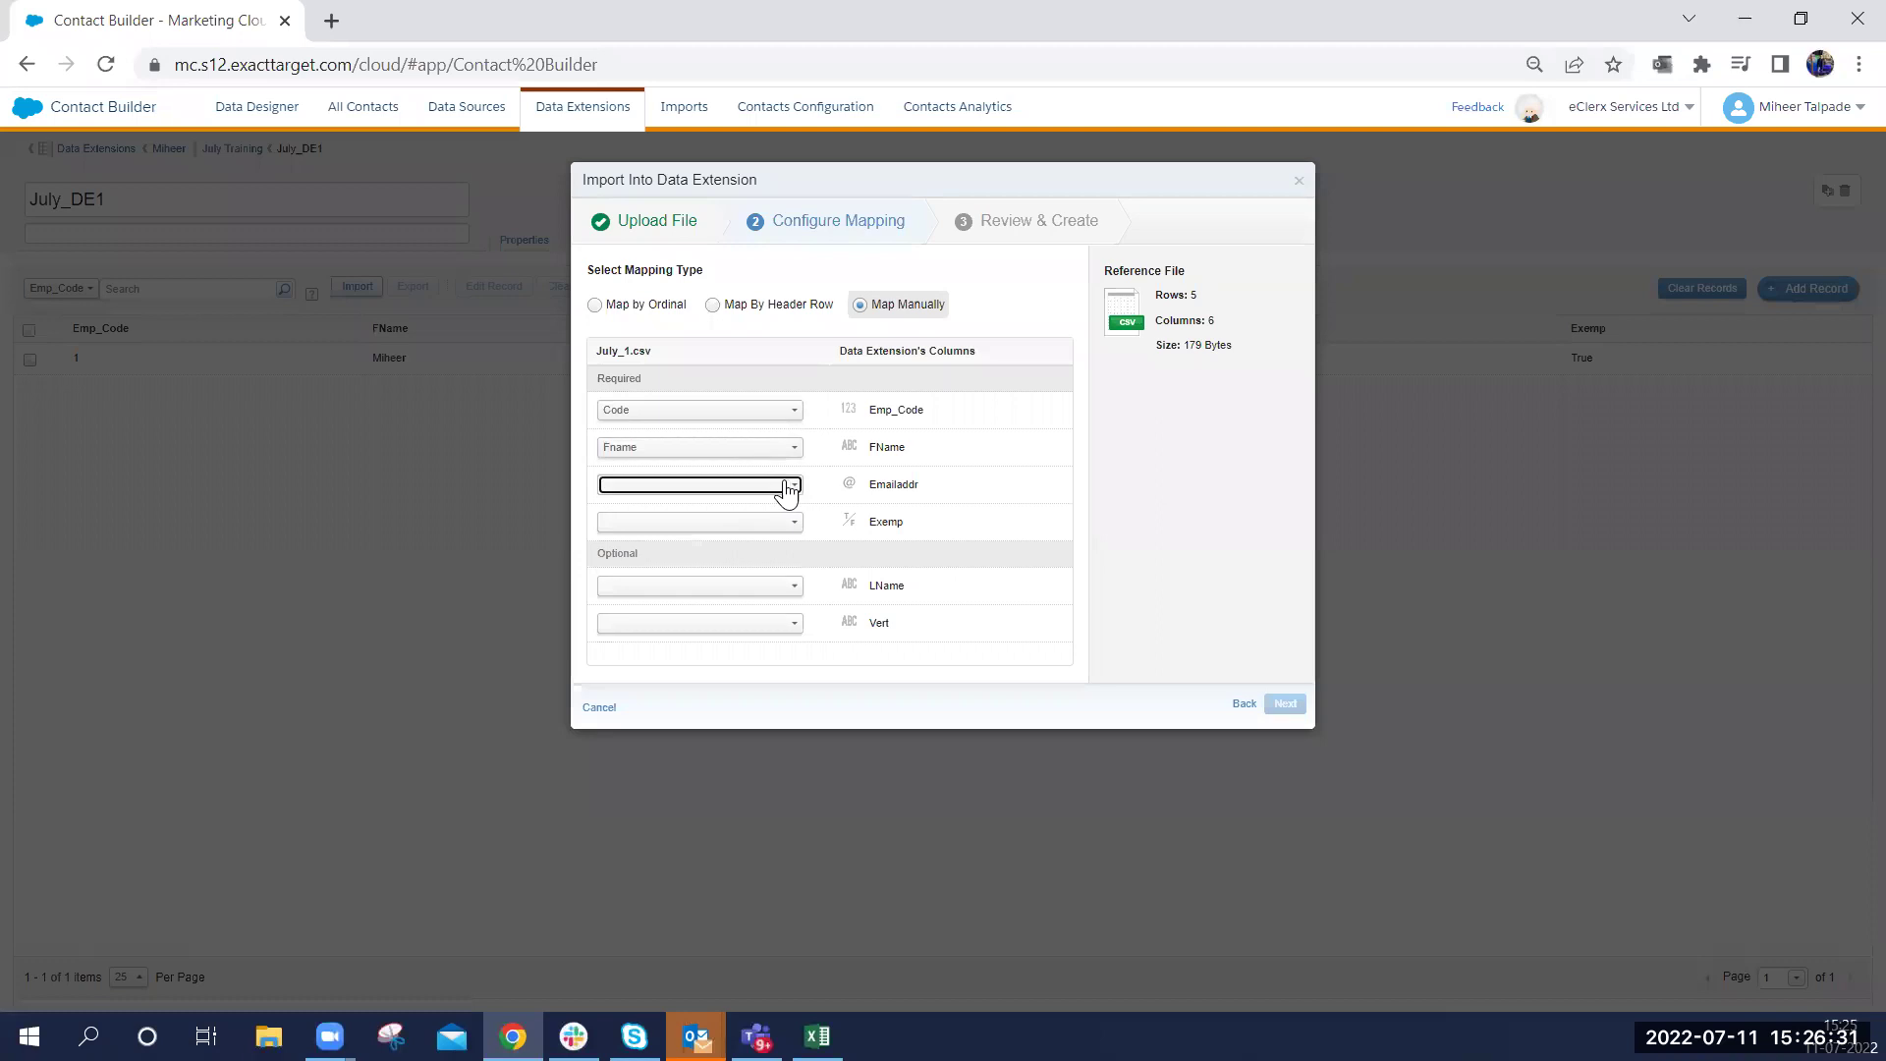
click(662, 544)
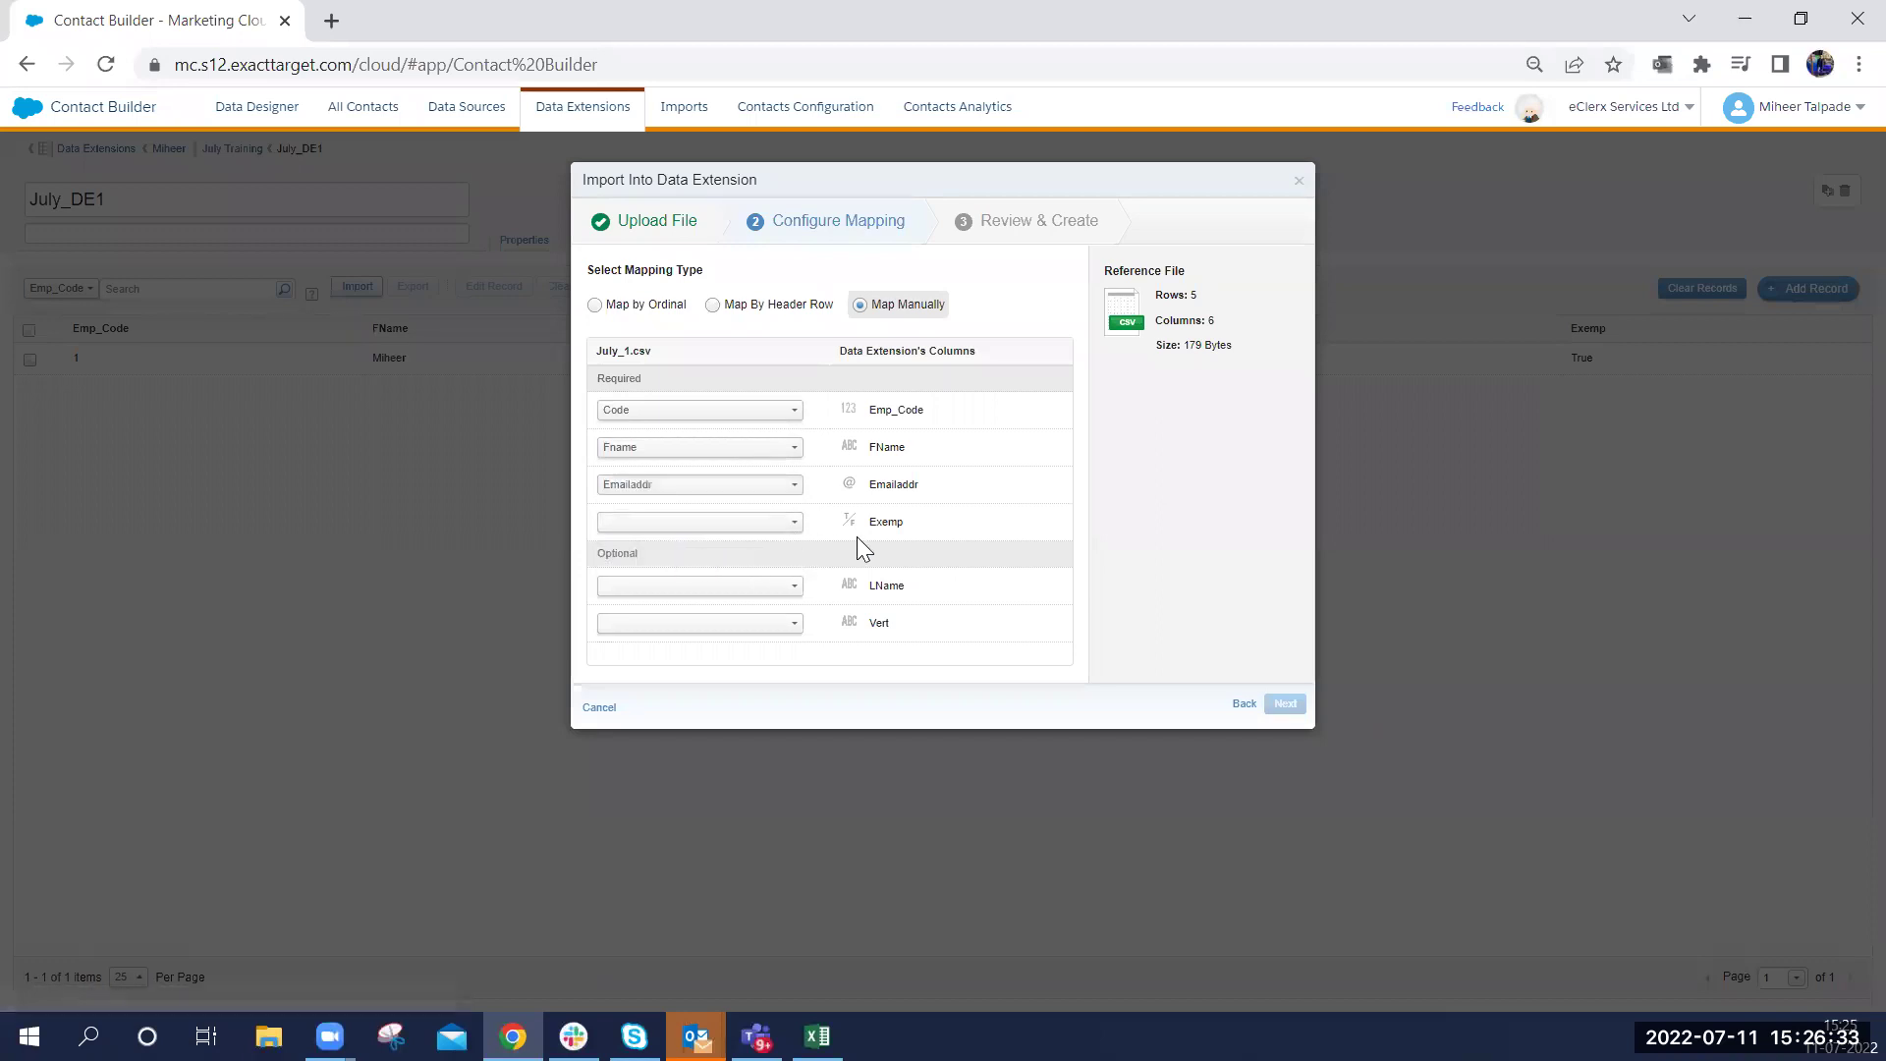
click(792, 522)
click(640, 607)
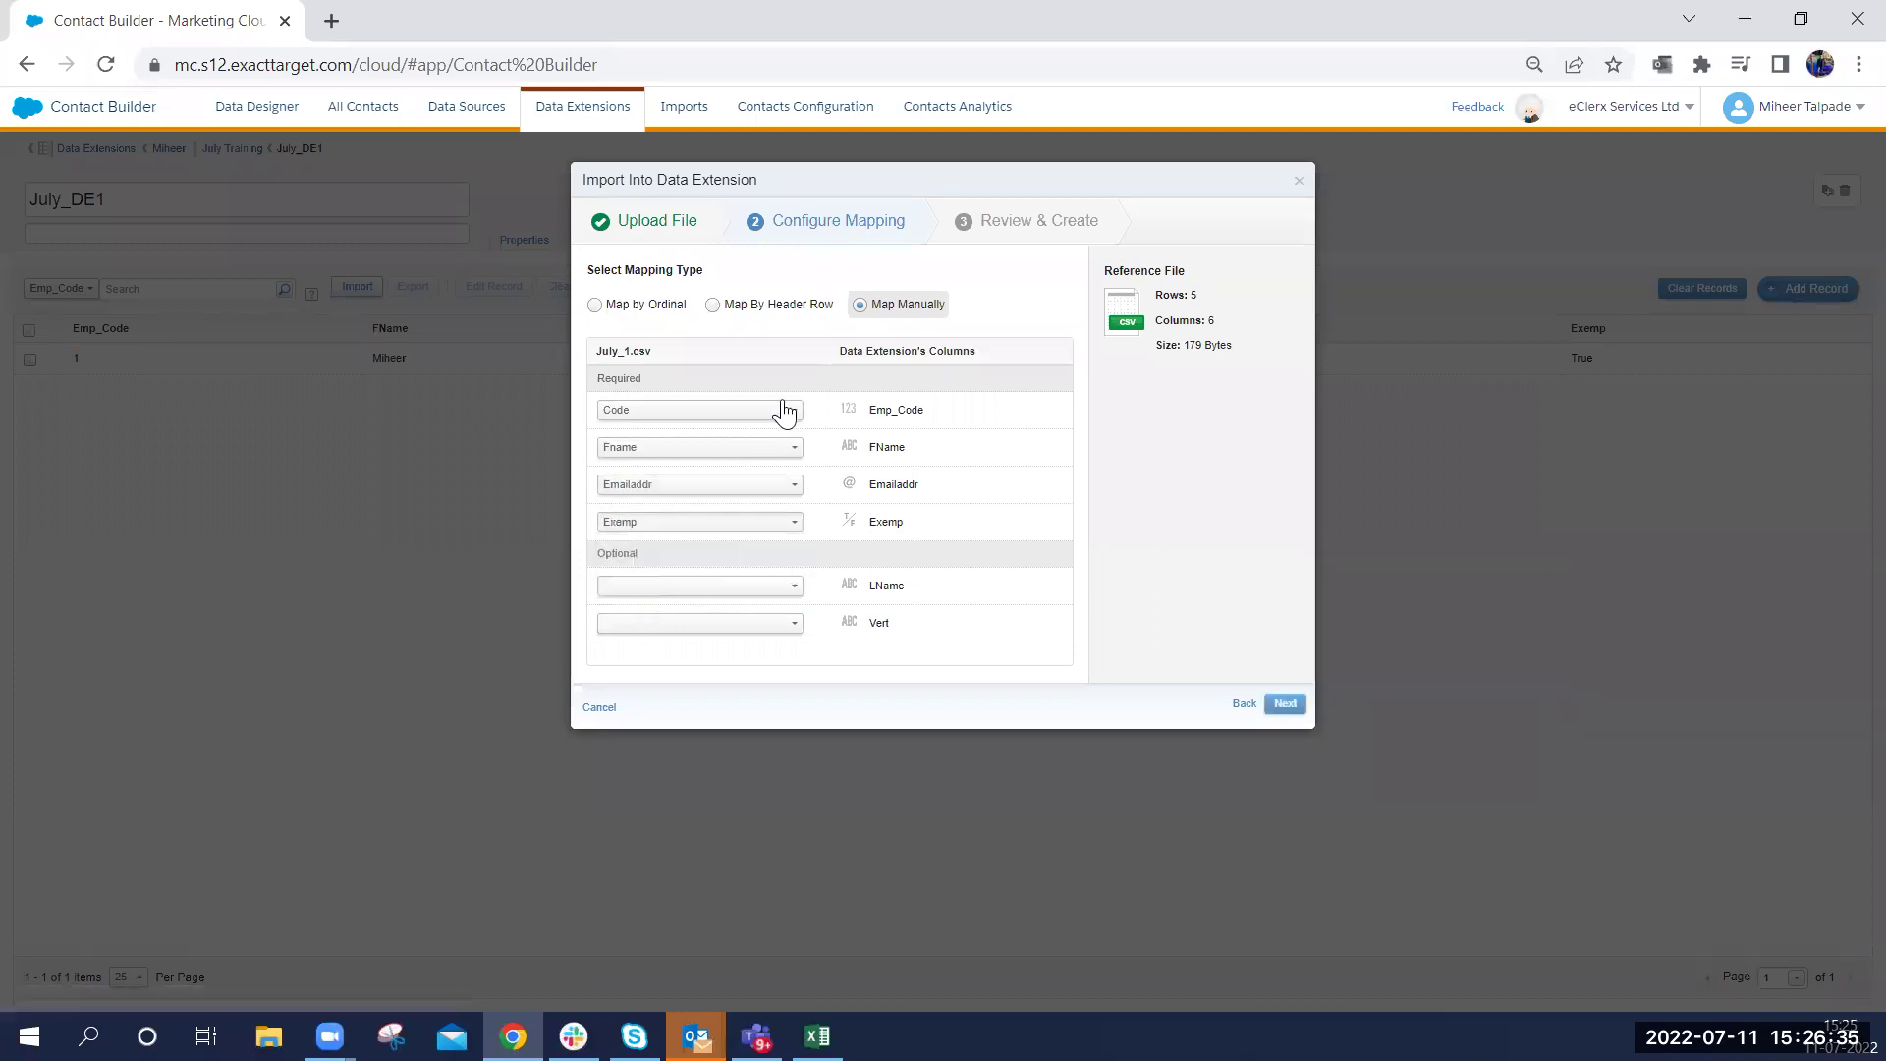
click(747, 587)
click(653, 637)
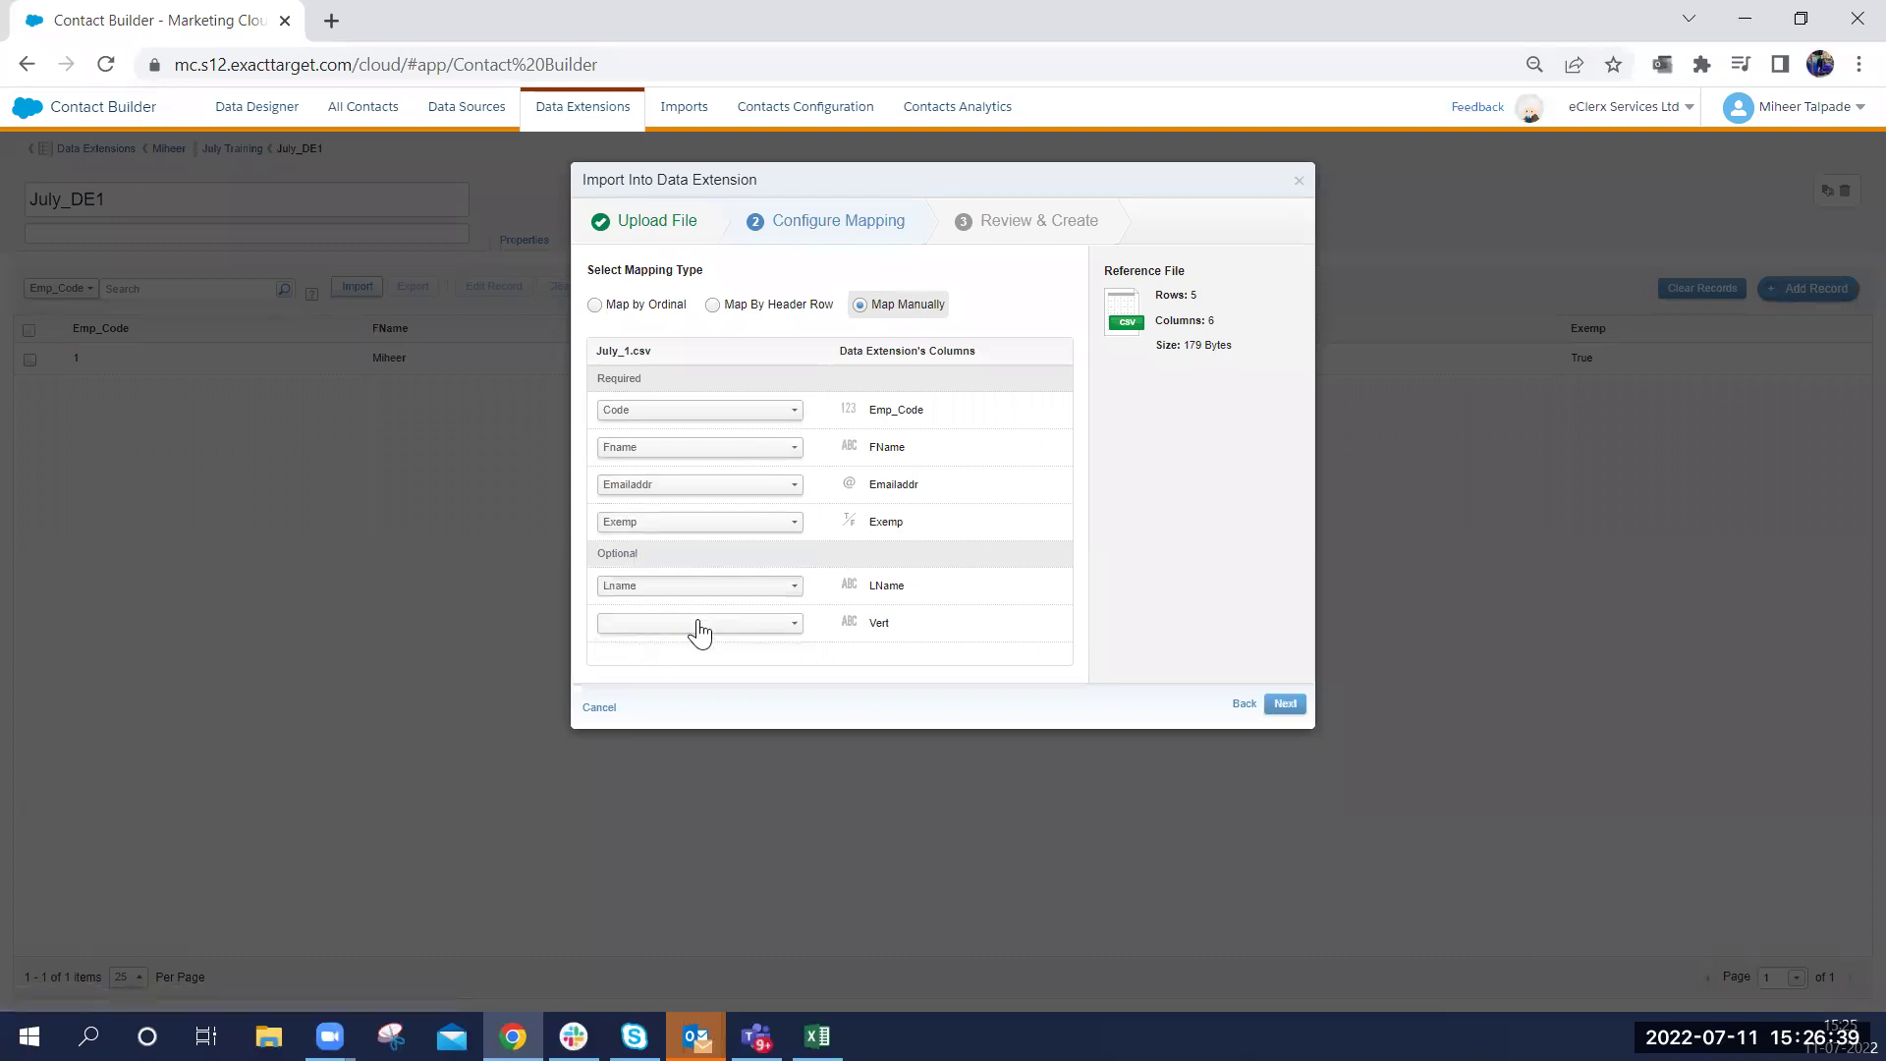
click(695, 625)
click(649, 660)
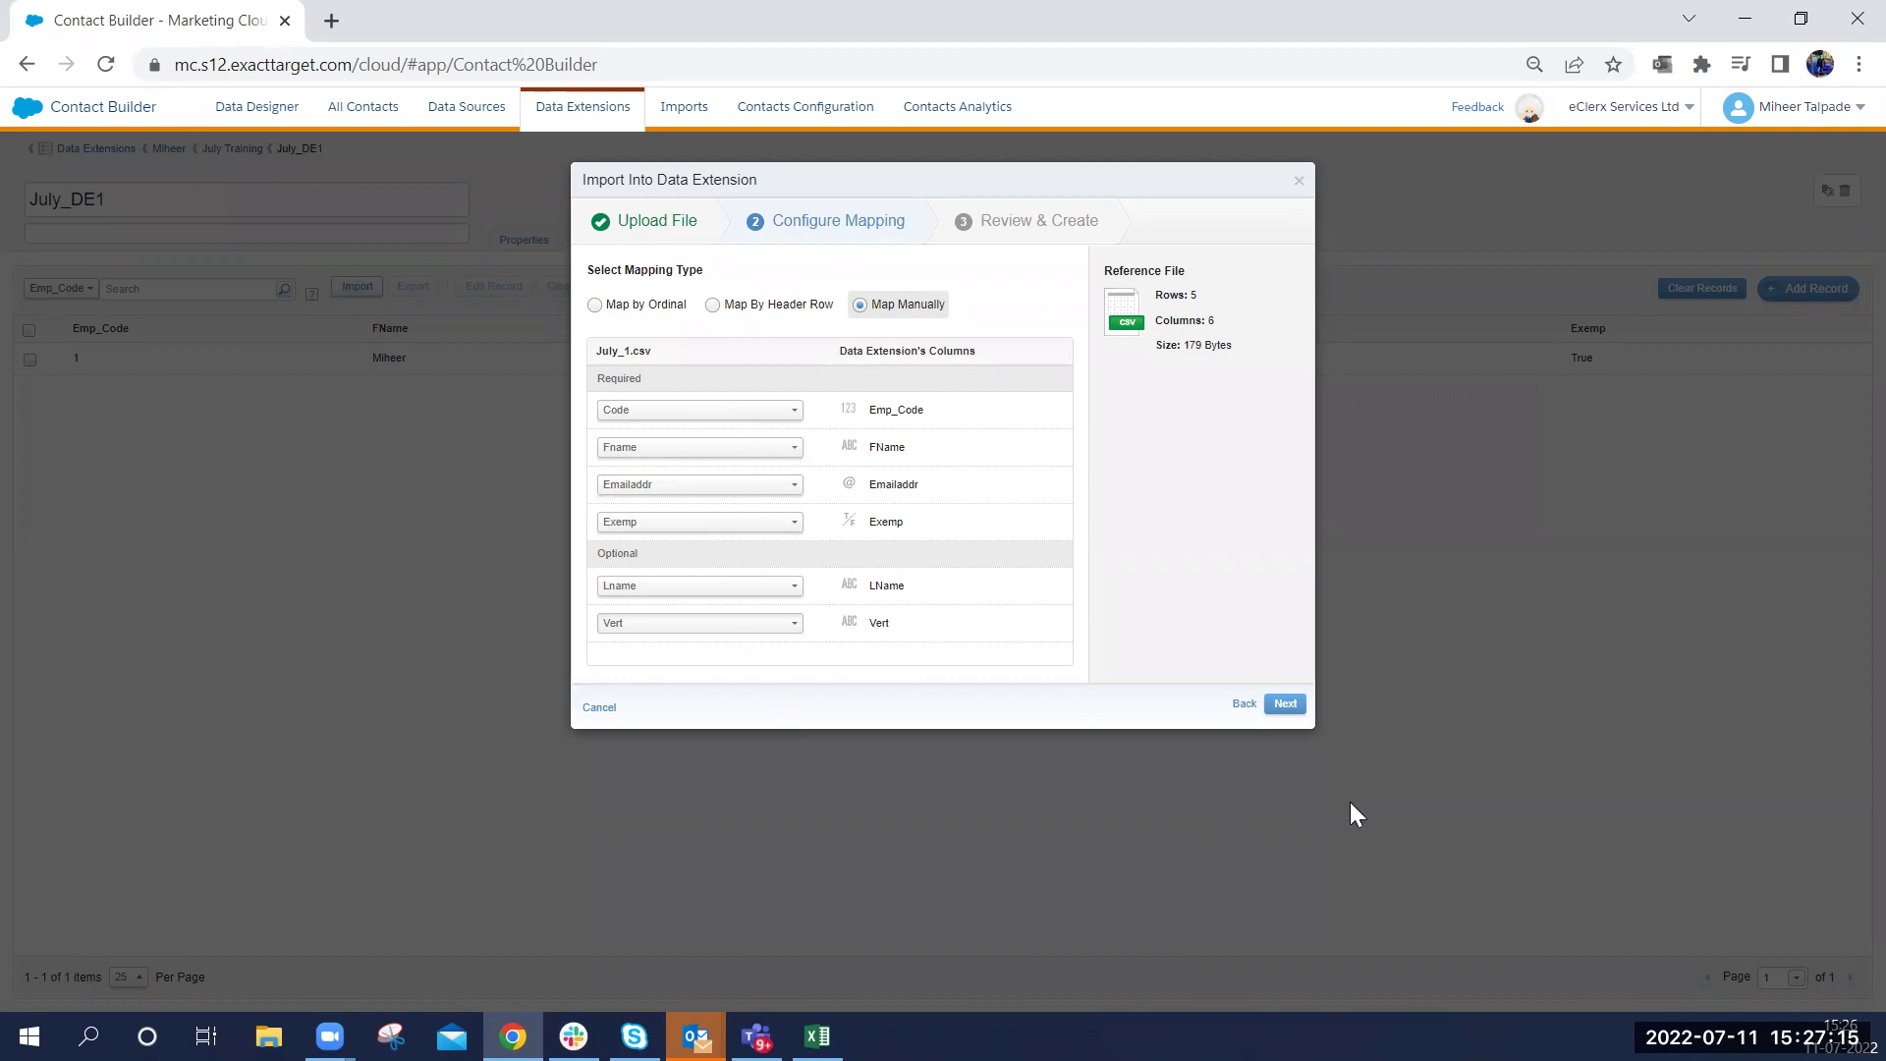
- Advance to the Review & Create summary for the July_1.csv import into July_DE1
click(1286, 705)
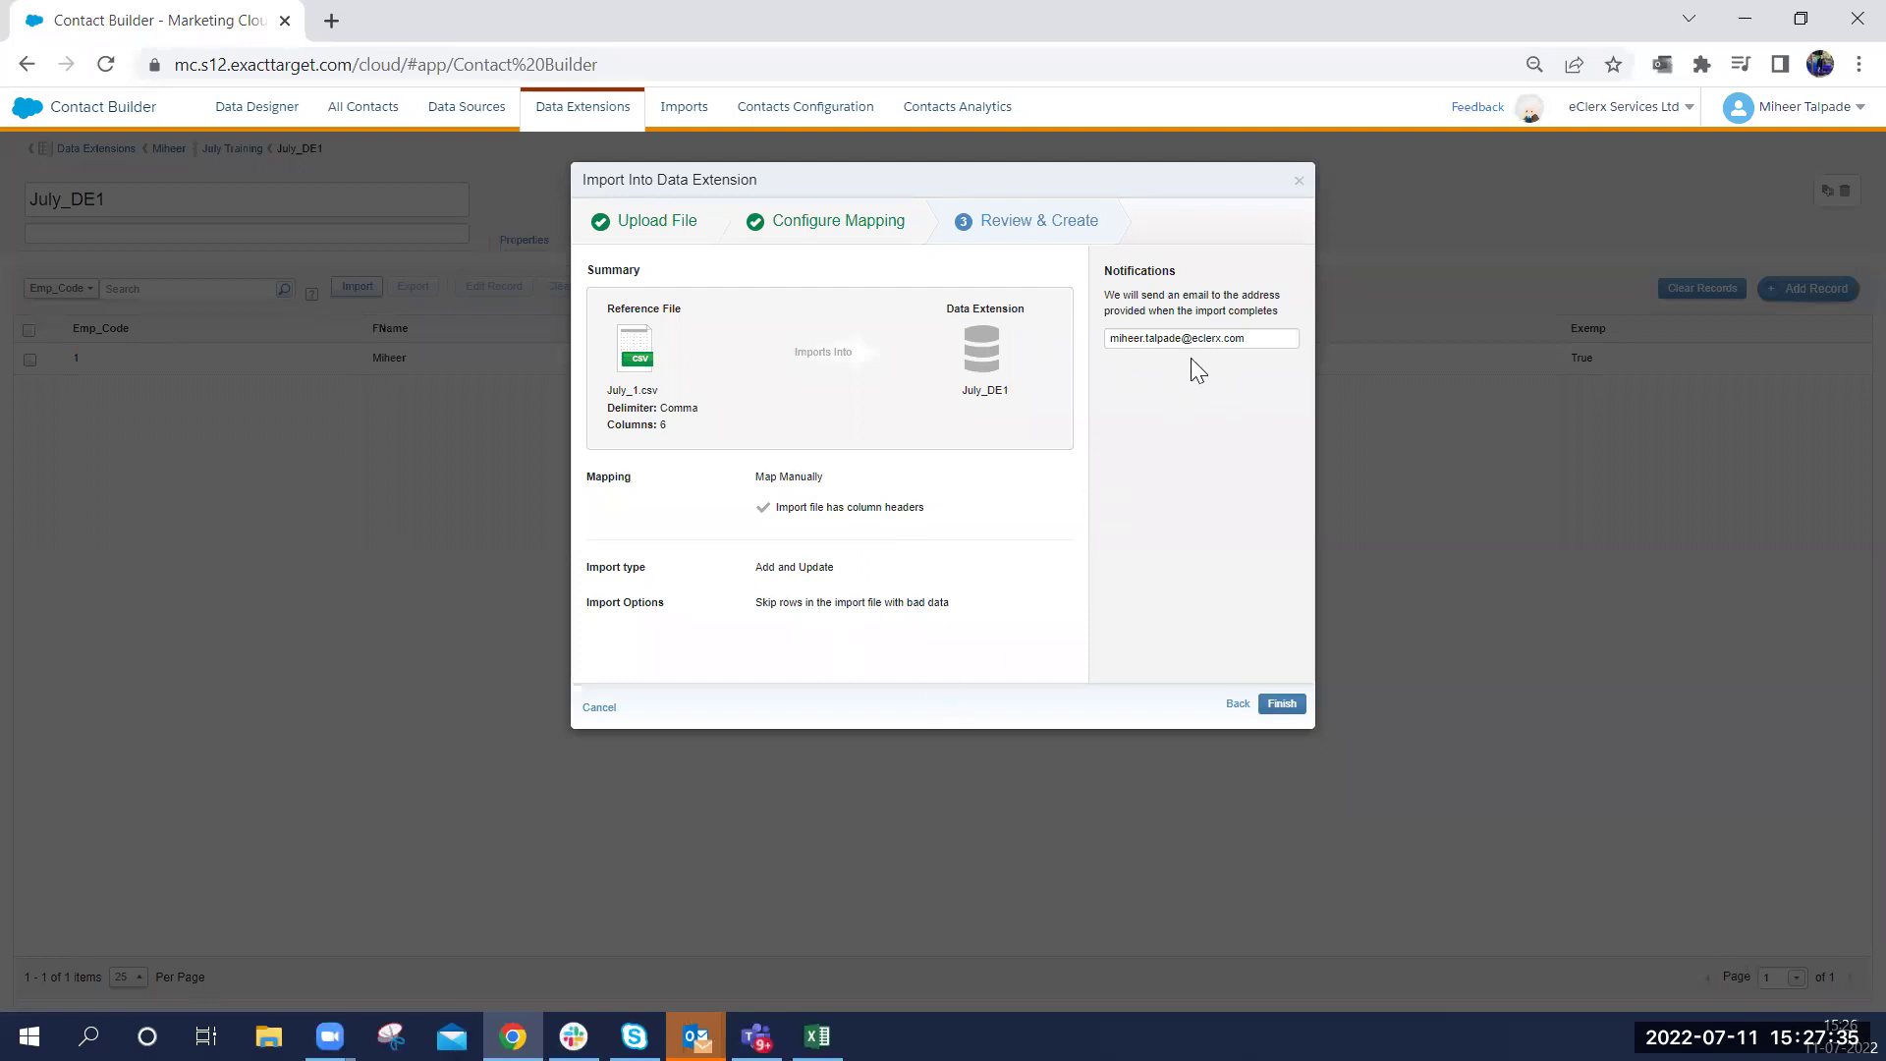
- Finish the July_1.csv import wizard for July_DE1 and close the Import Progress notice
click(1284, 706)
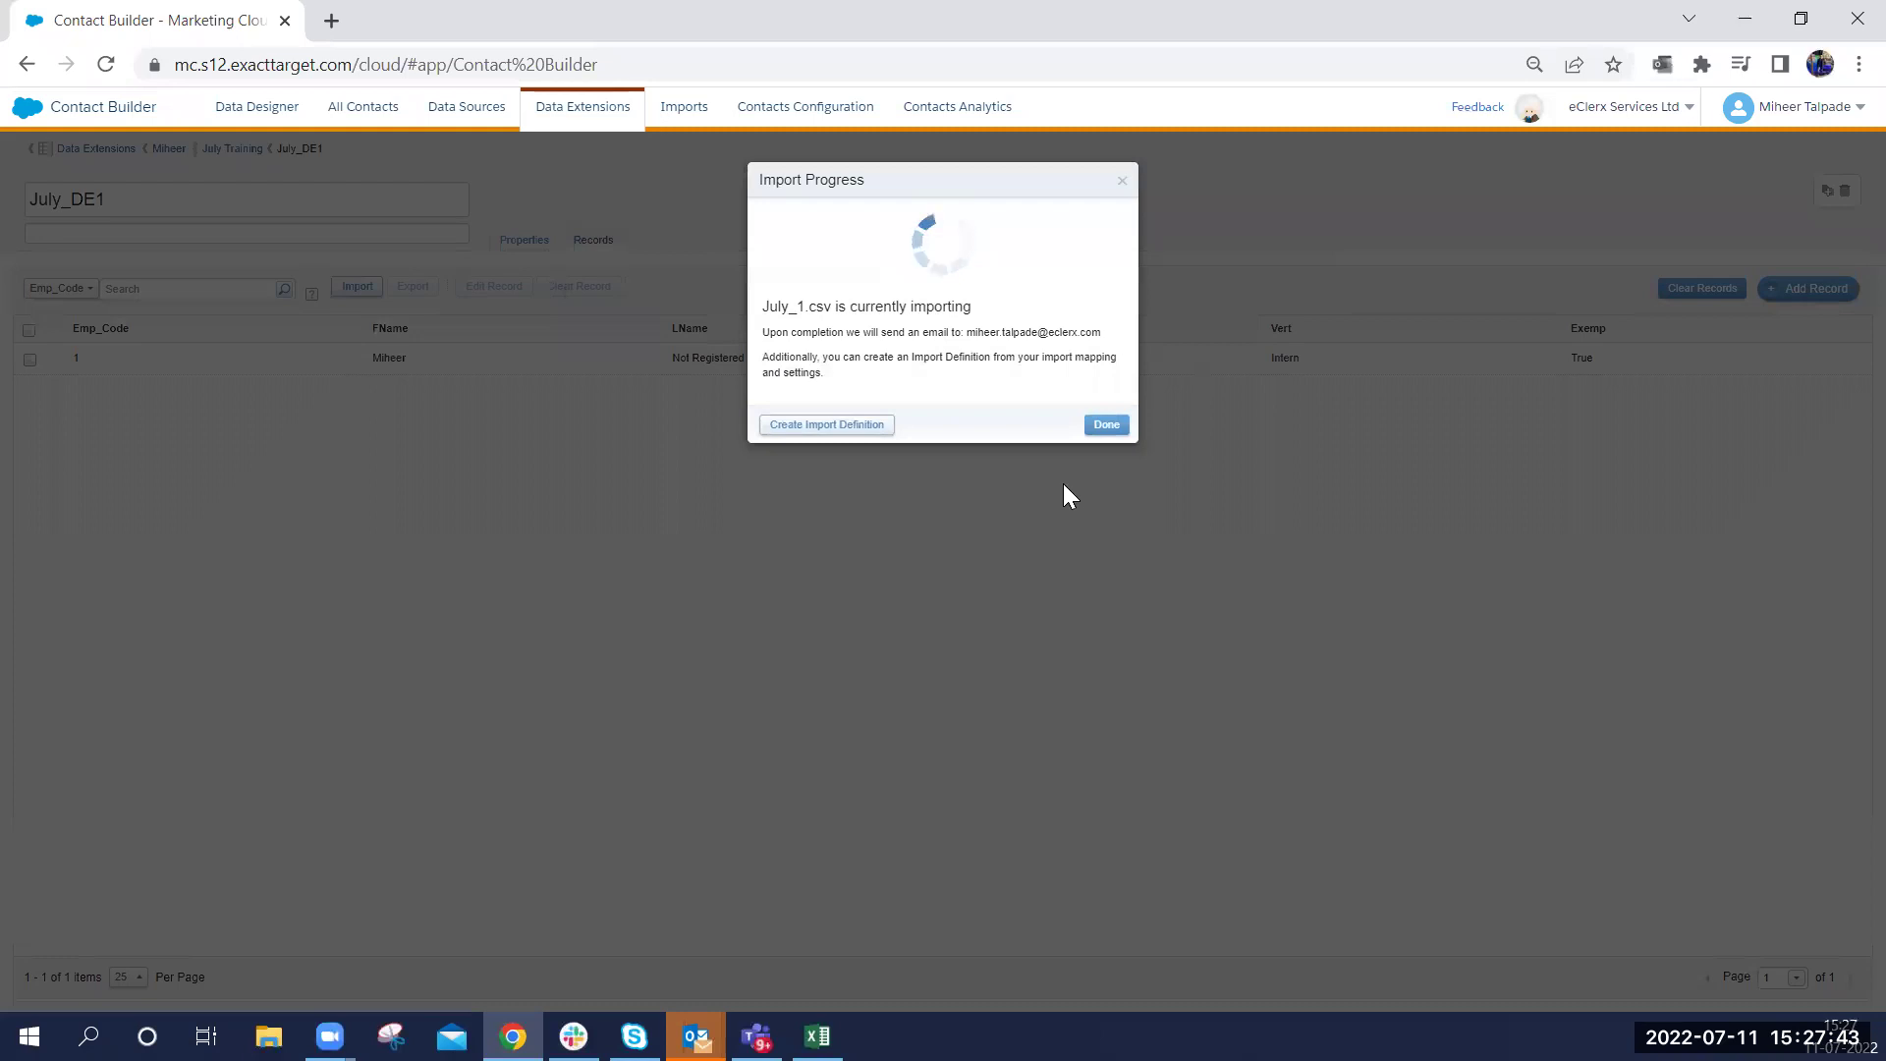
click(1106, 426)
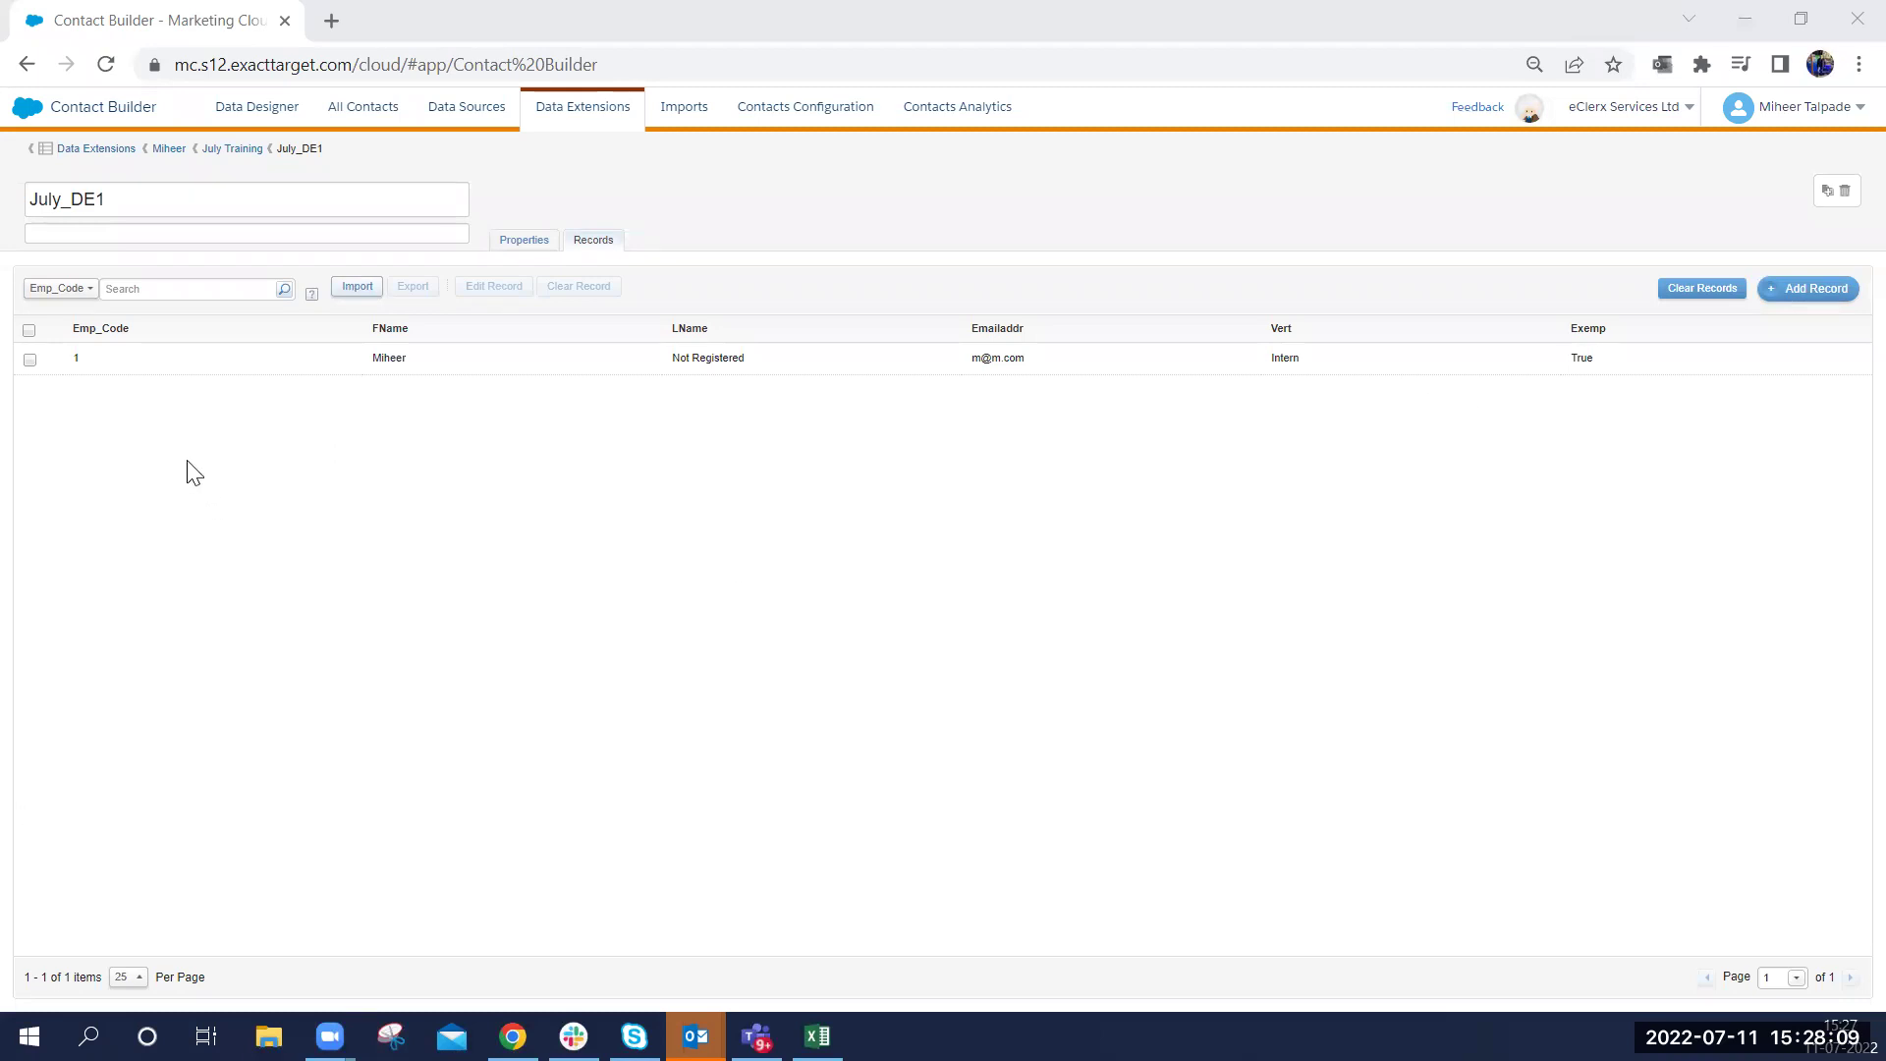
- Go back to the Miheer folder and list the data extensions in July Training
click(169, 149)
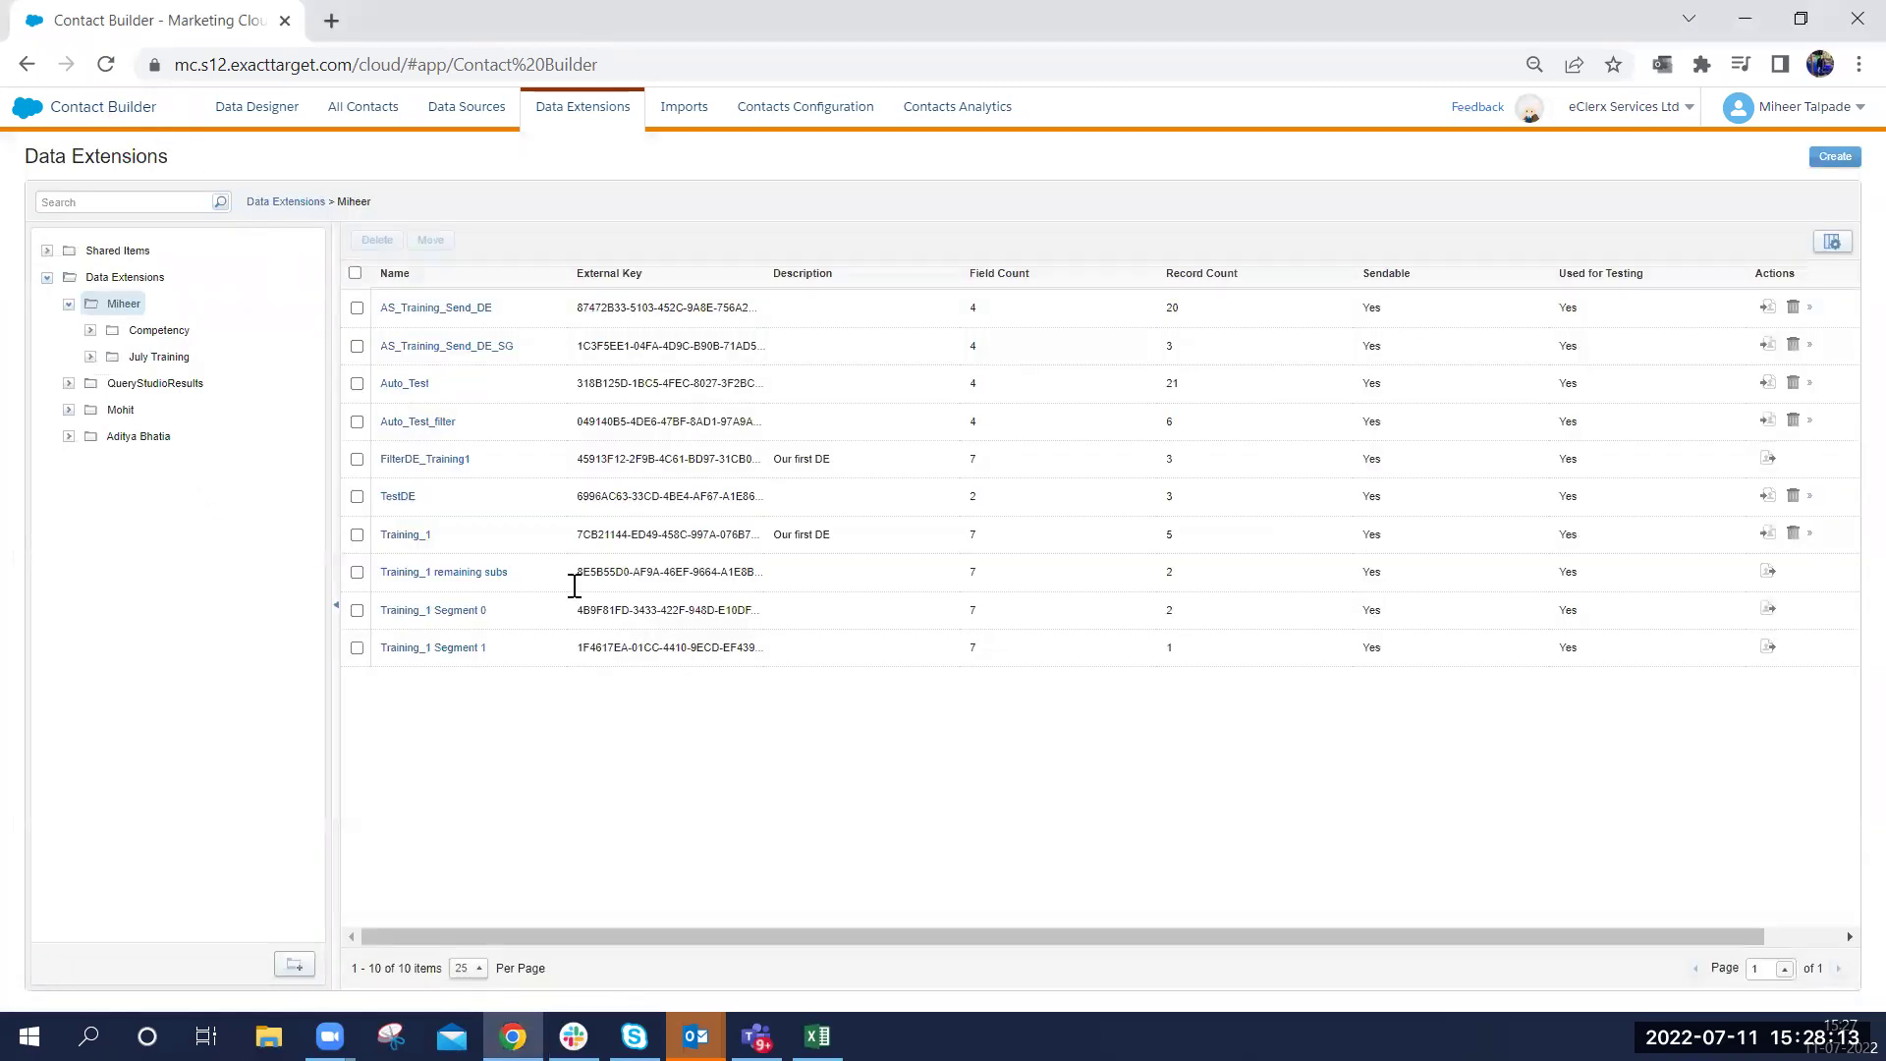
click(158, 357)
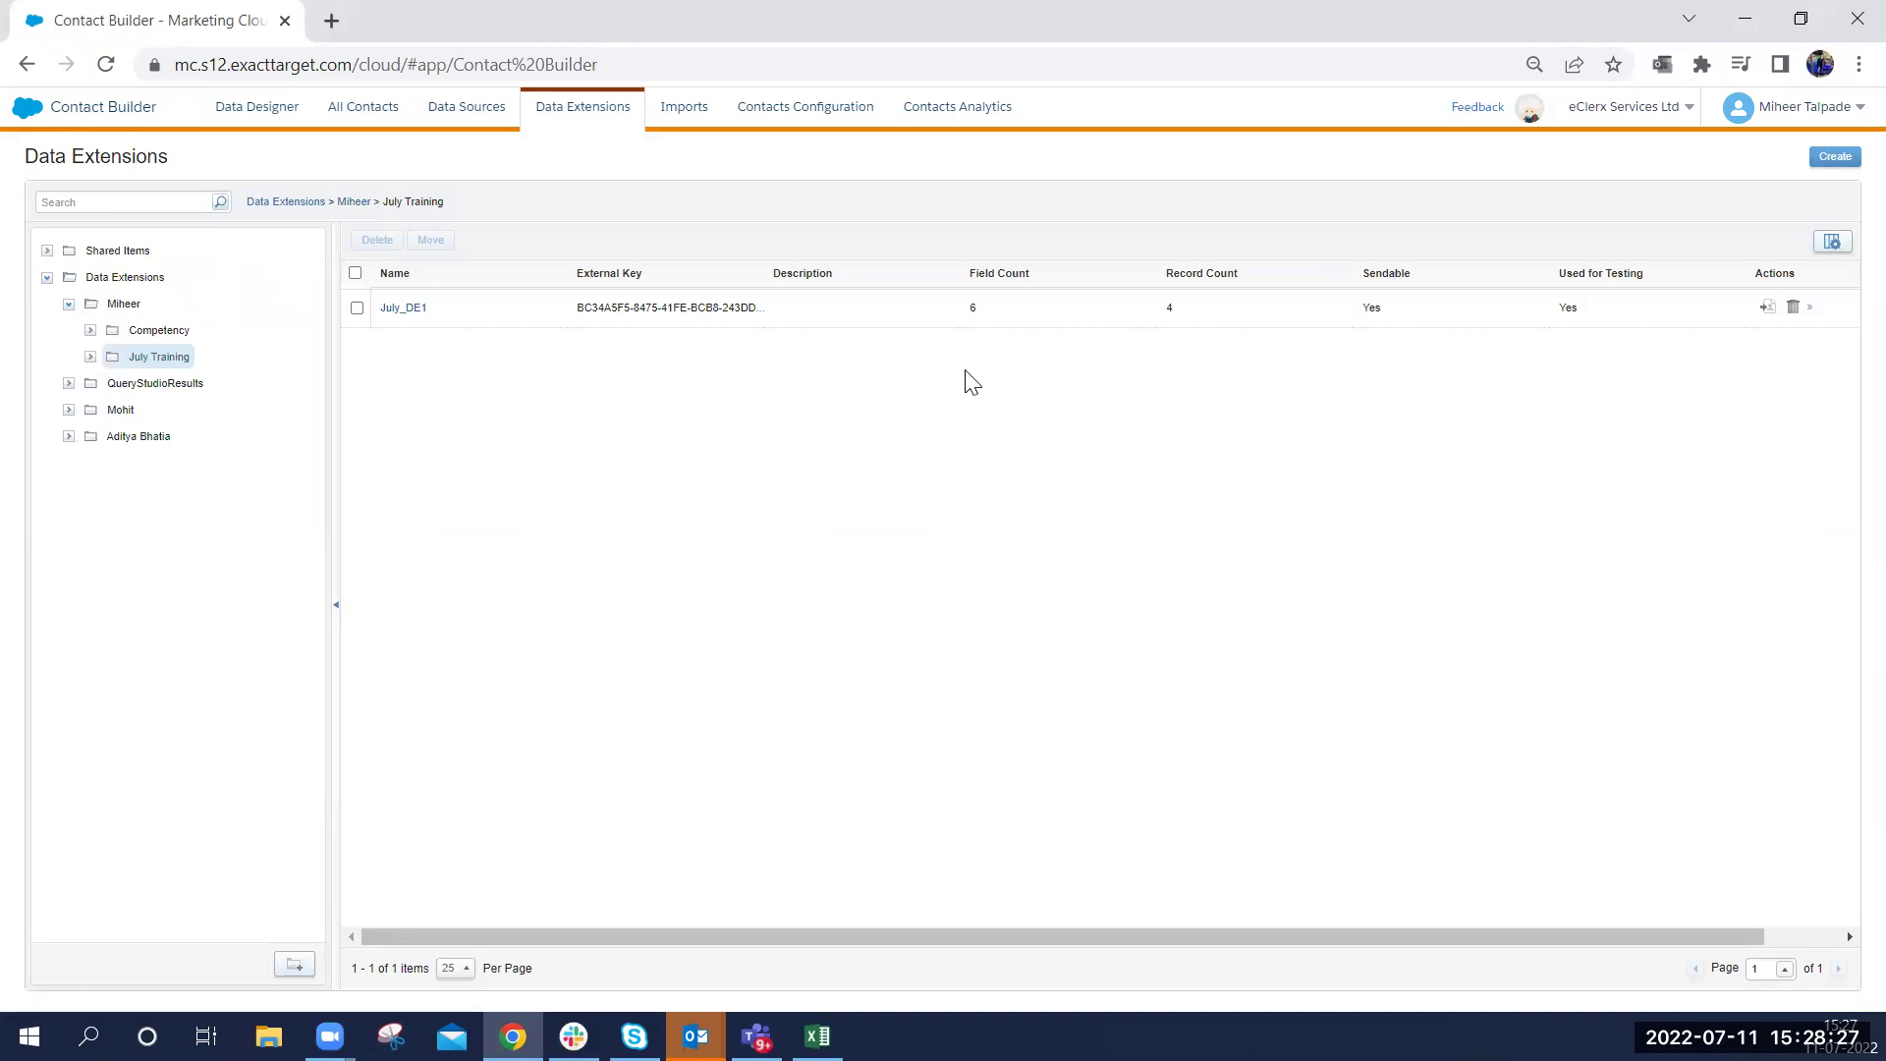
mouse_move(19, 111)
- Open July_DE1, enlarge the import notification e-mail, and open its attached results log
click(396, 309)
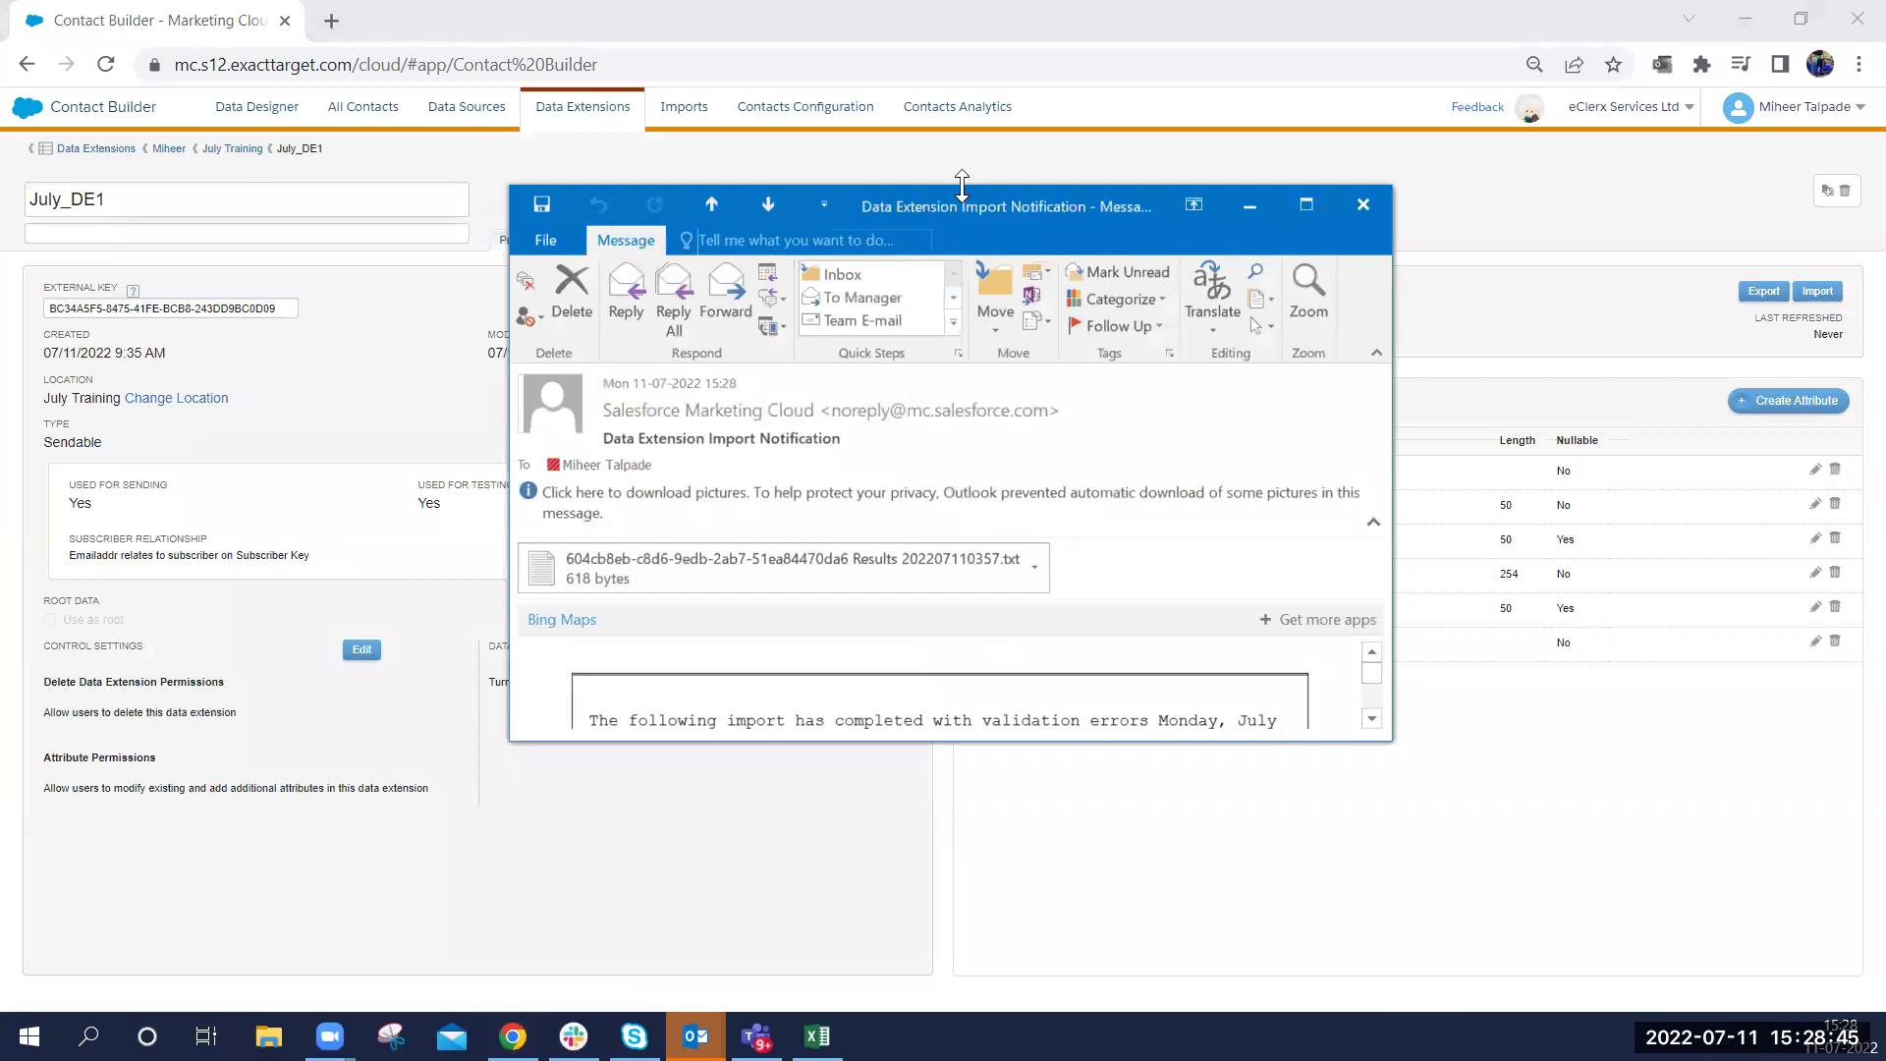
double_click(959, 207)
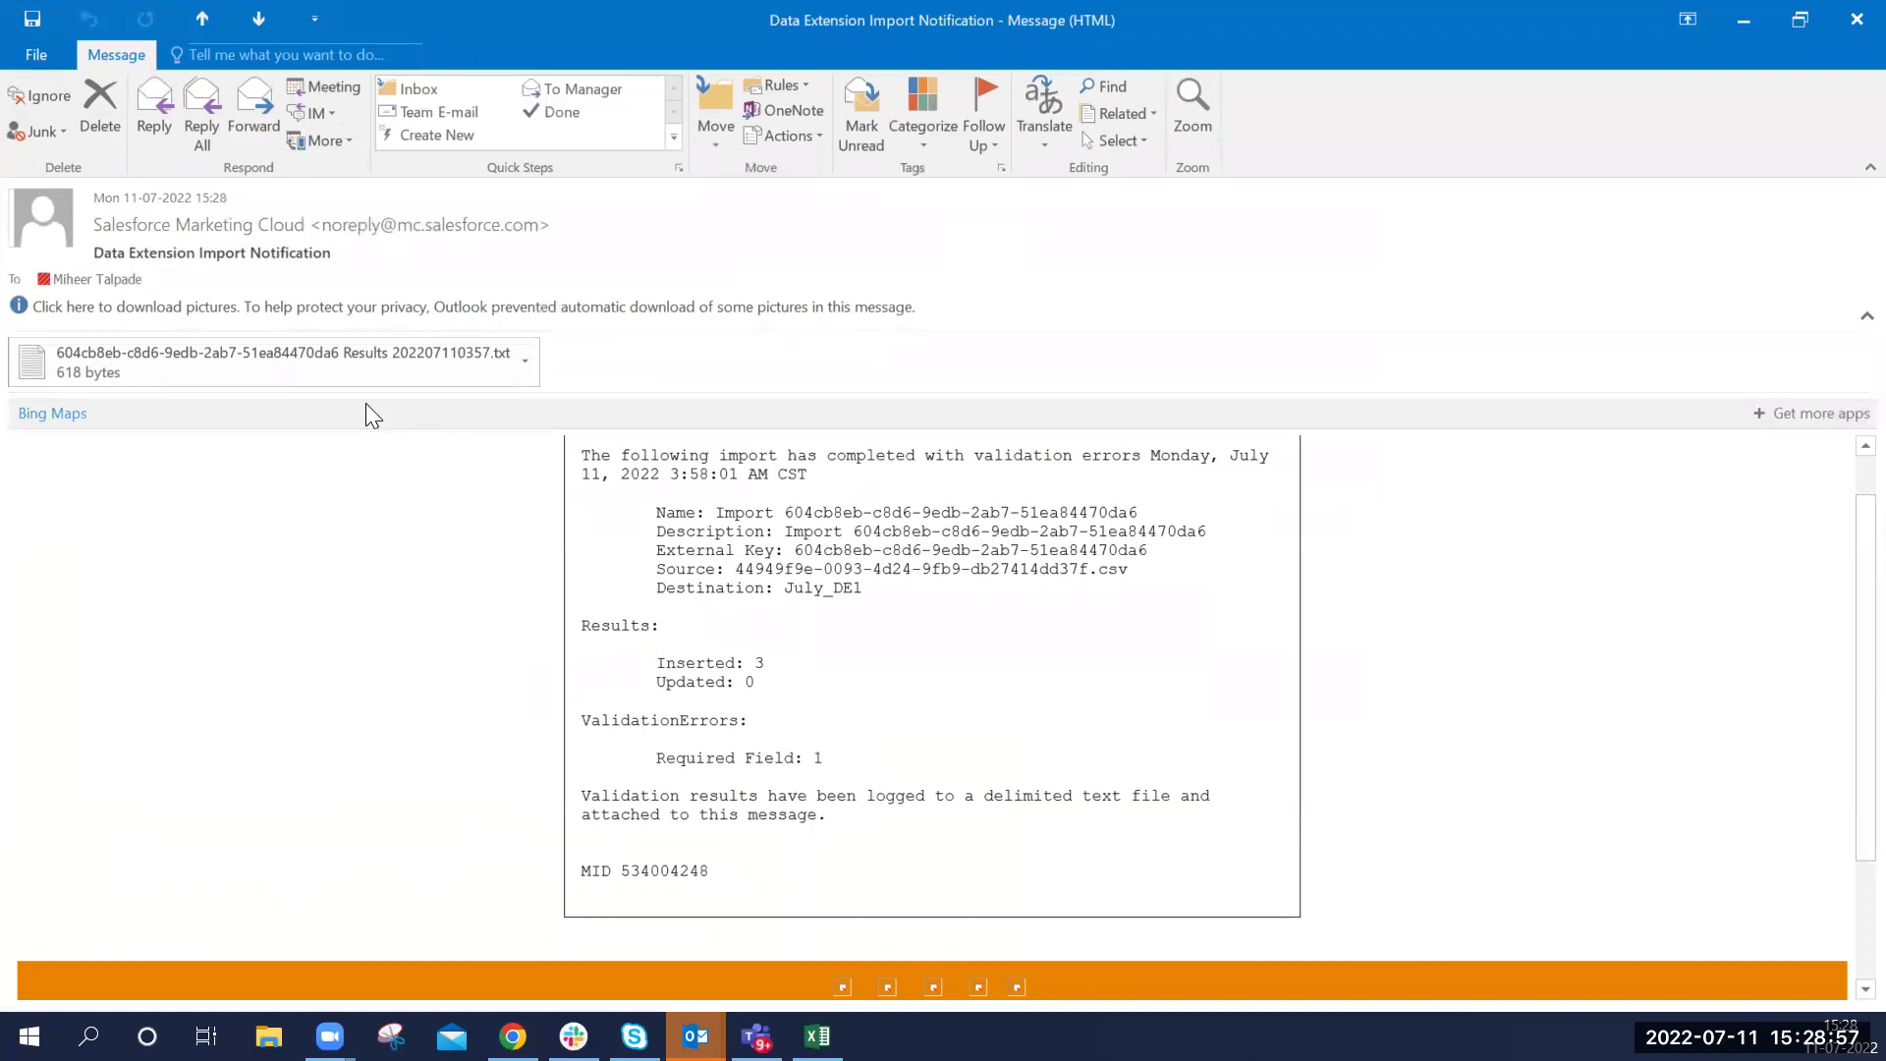
double_click(373, 372)
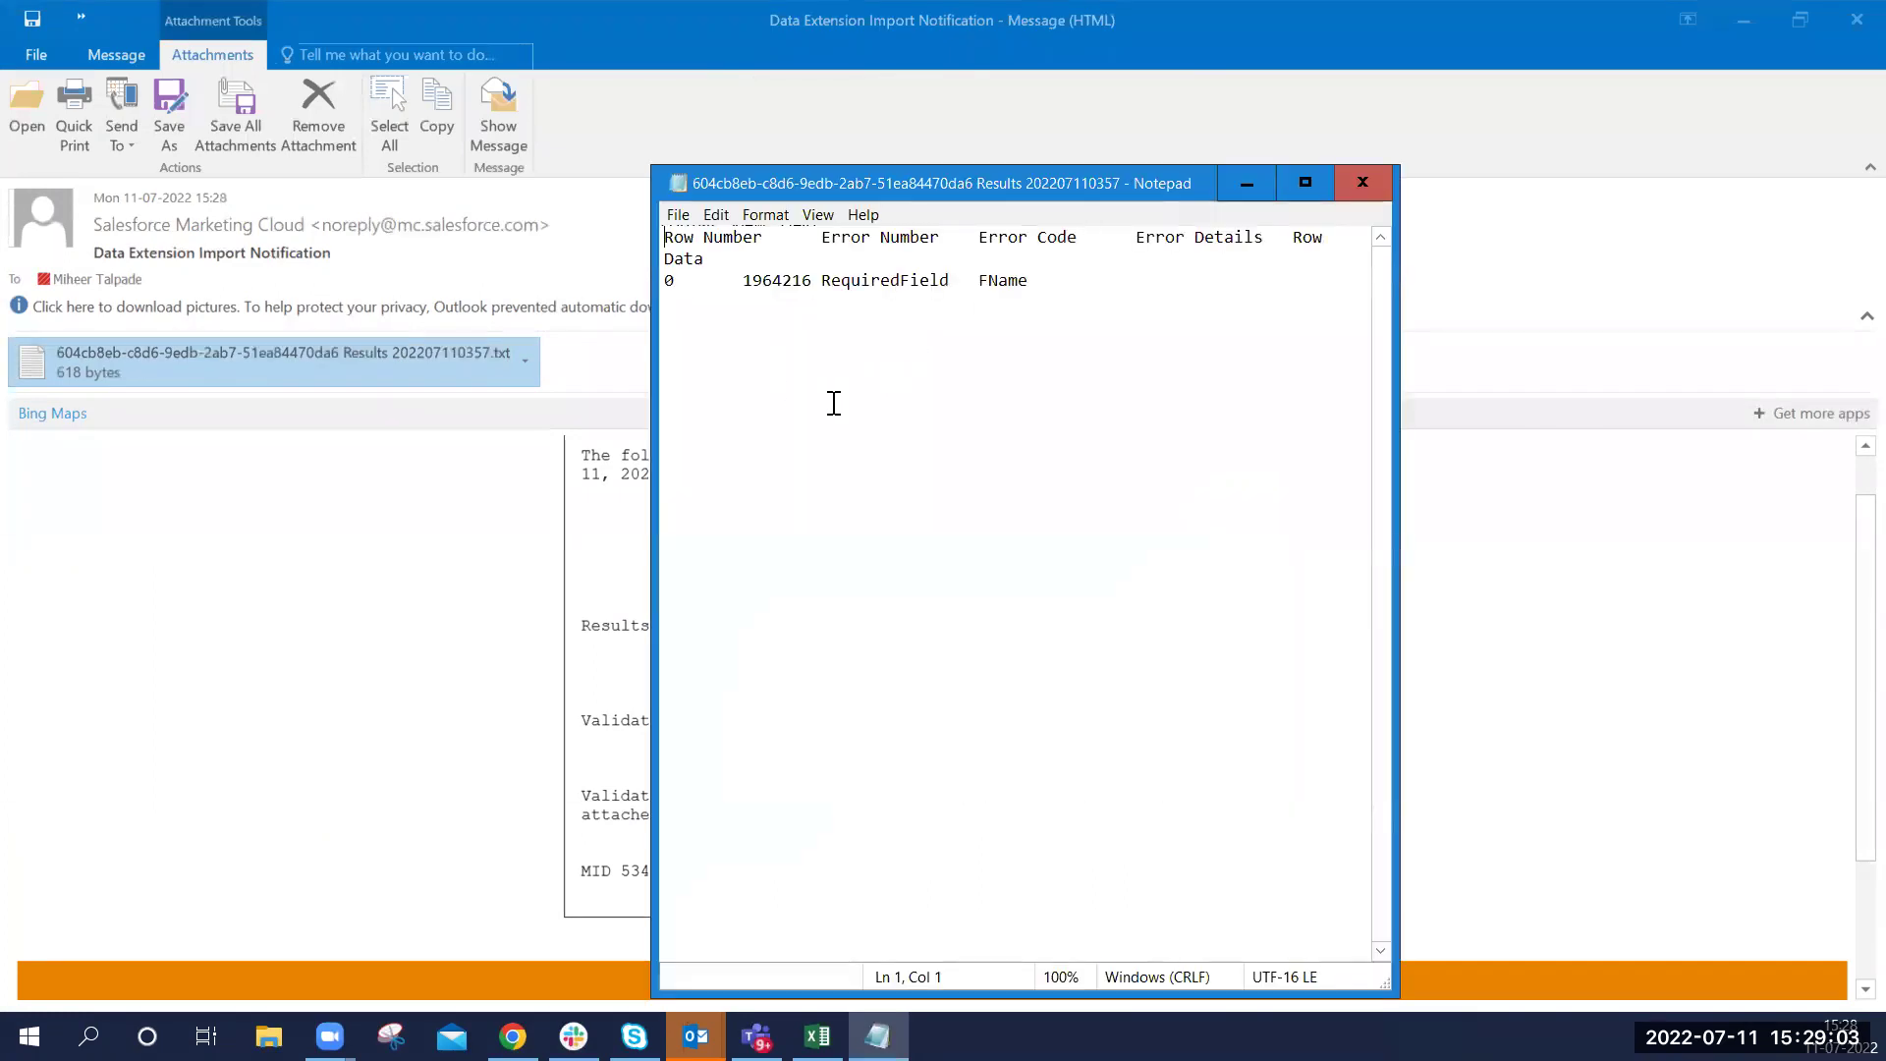
- Maximize the error log and highlight the RequiredField error for FName, then bring up File Explorer
click(1304, 182)
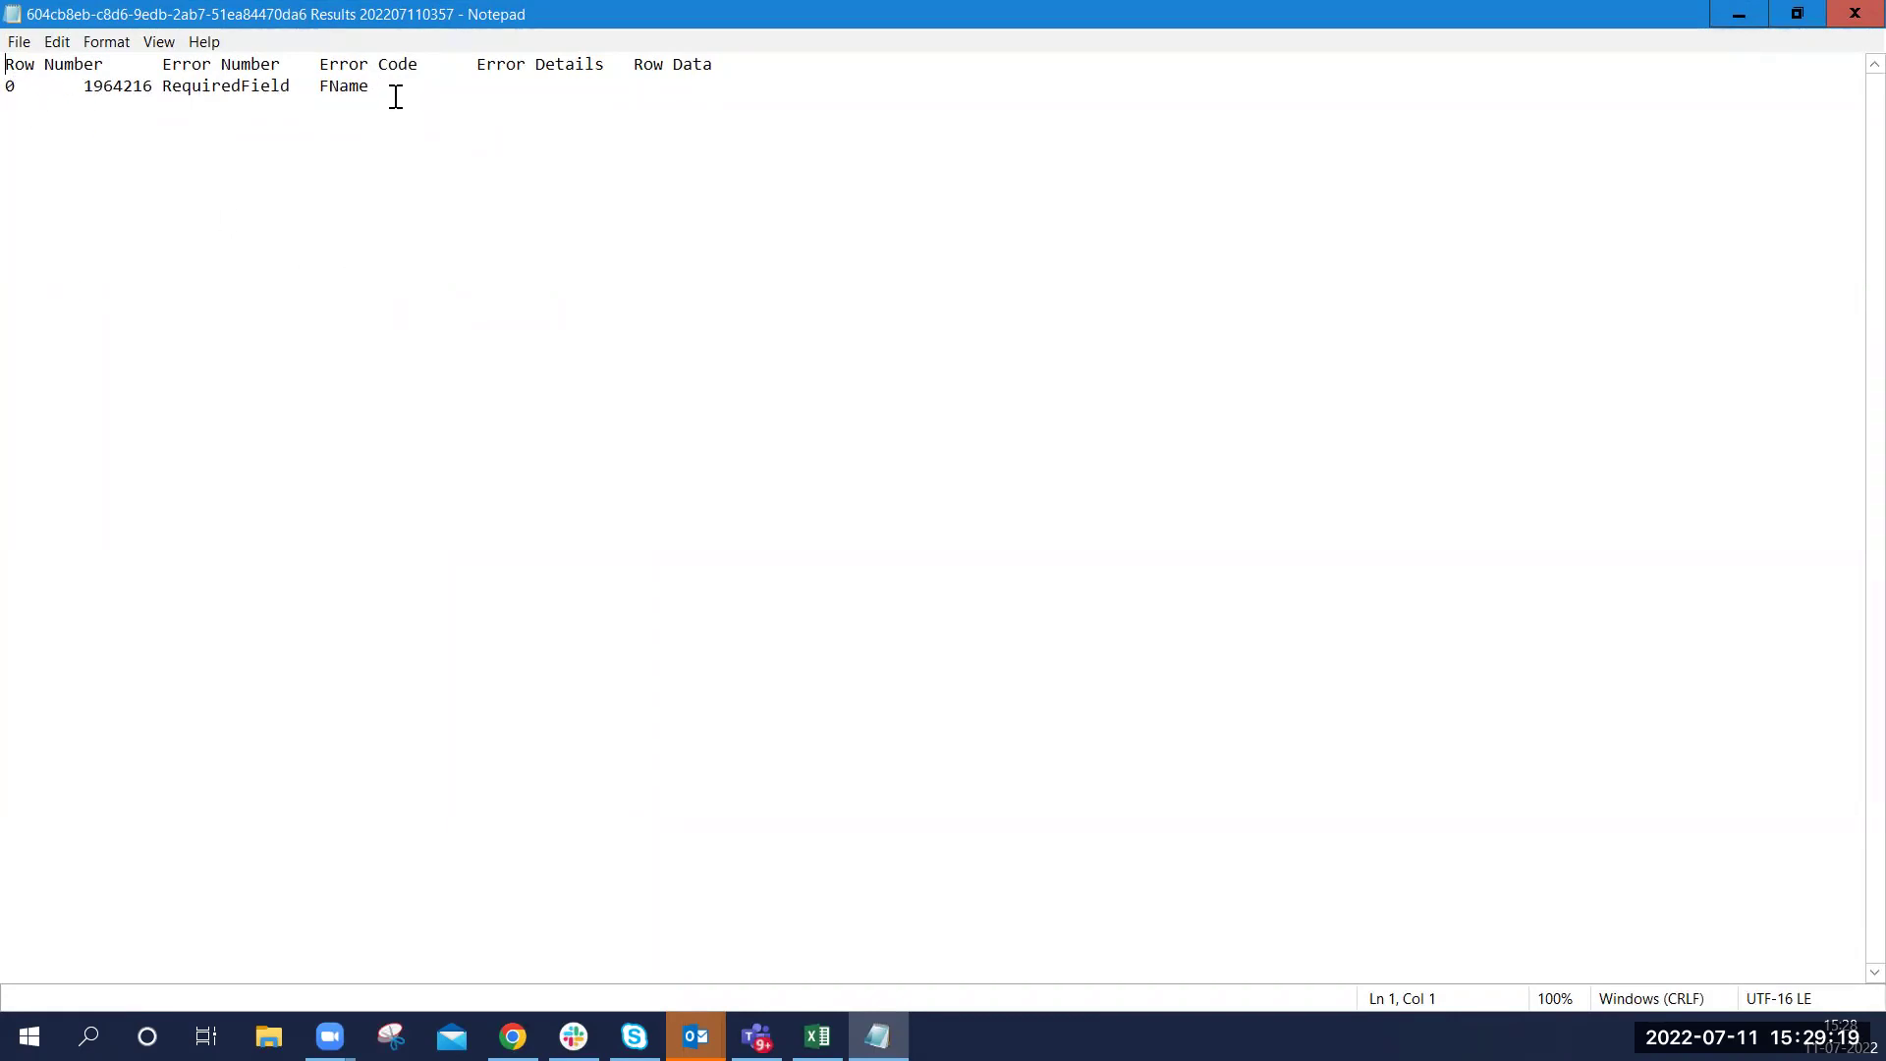
drag(379, 89, 323, 92)
drag(164, 91, 285, 89)
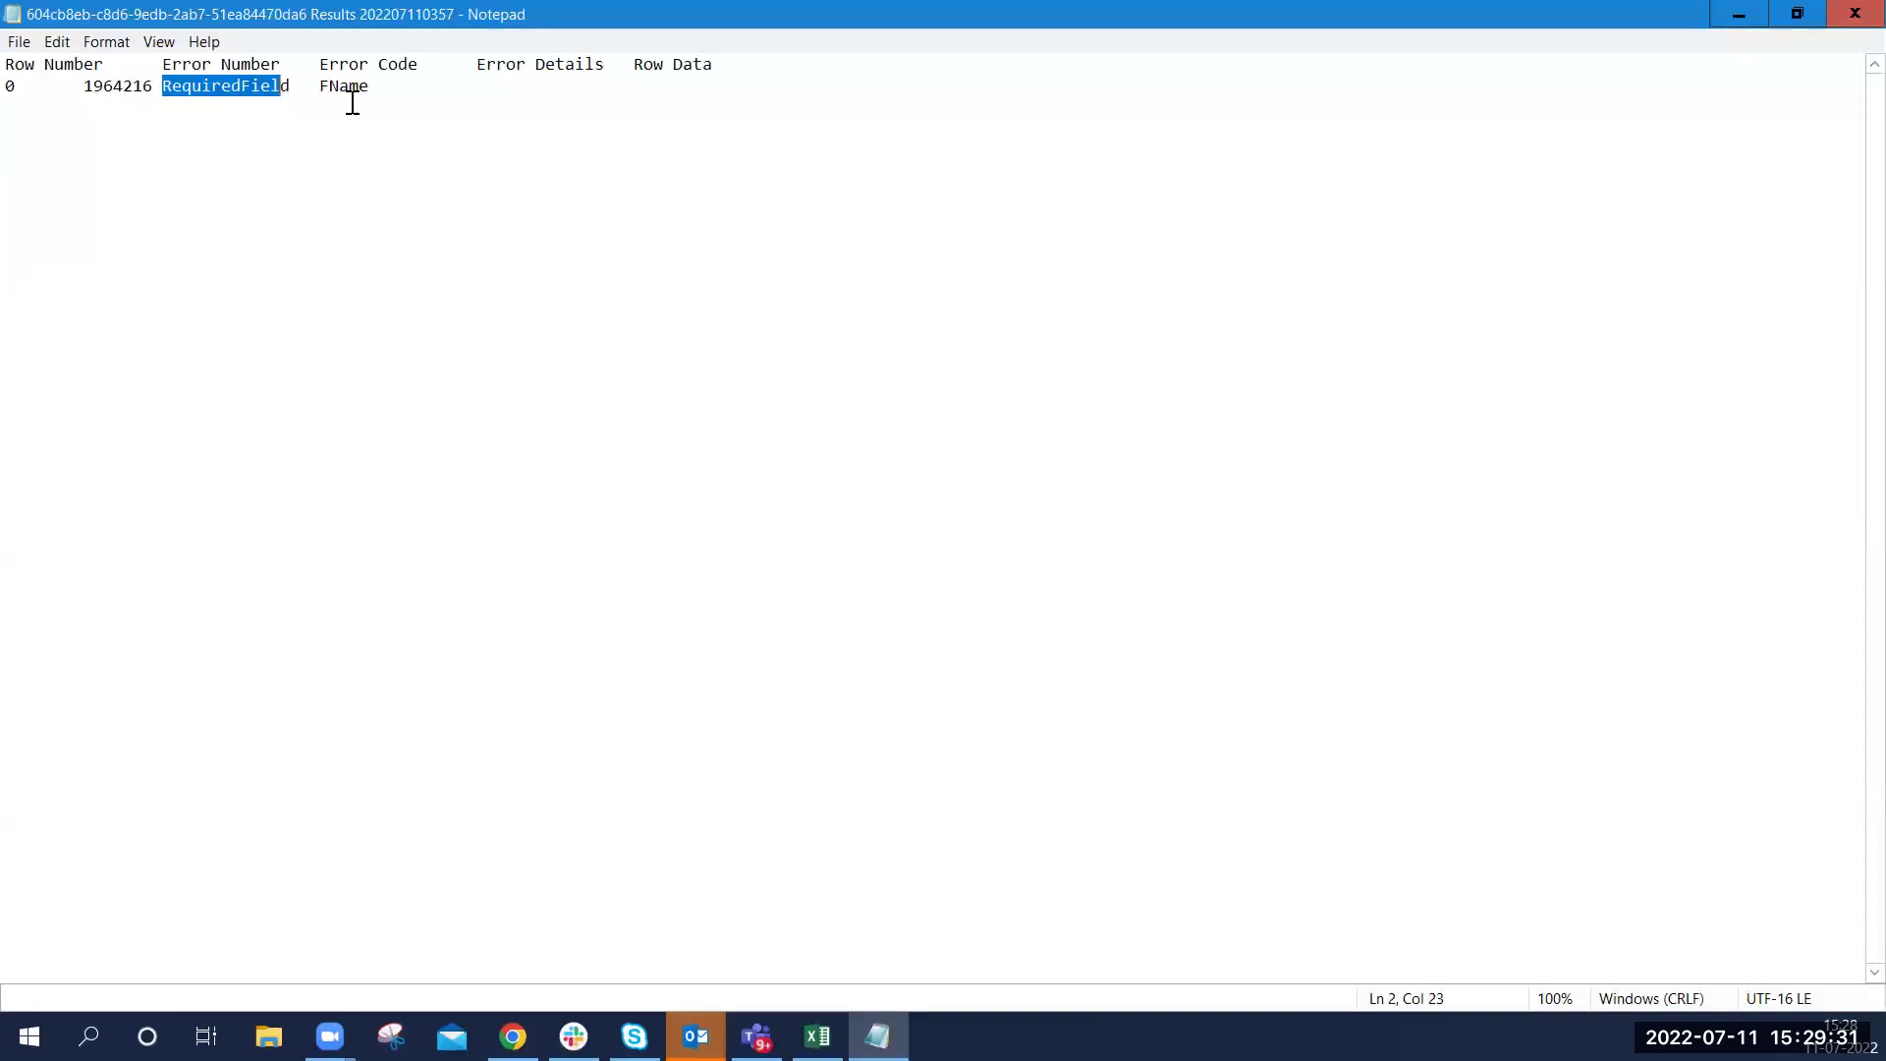
drag(315, 86, 410, 94)
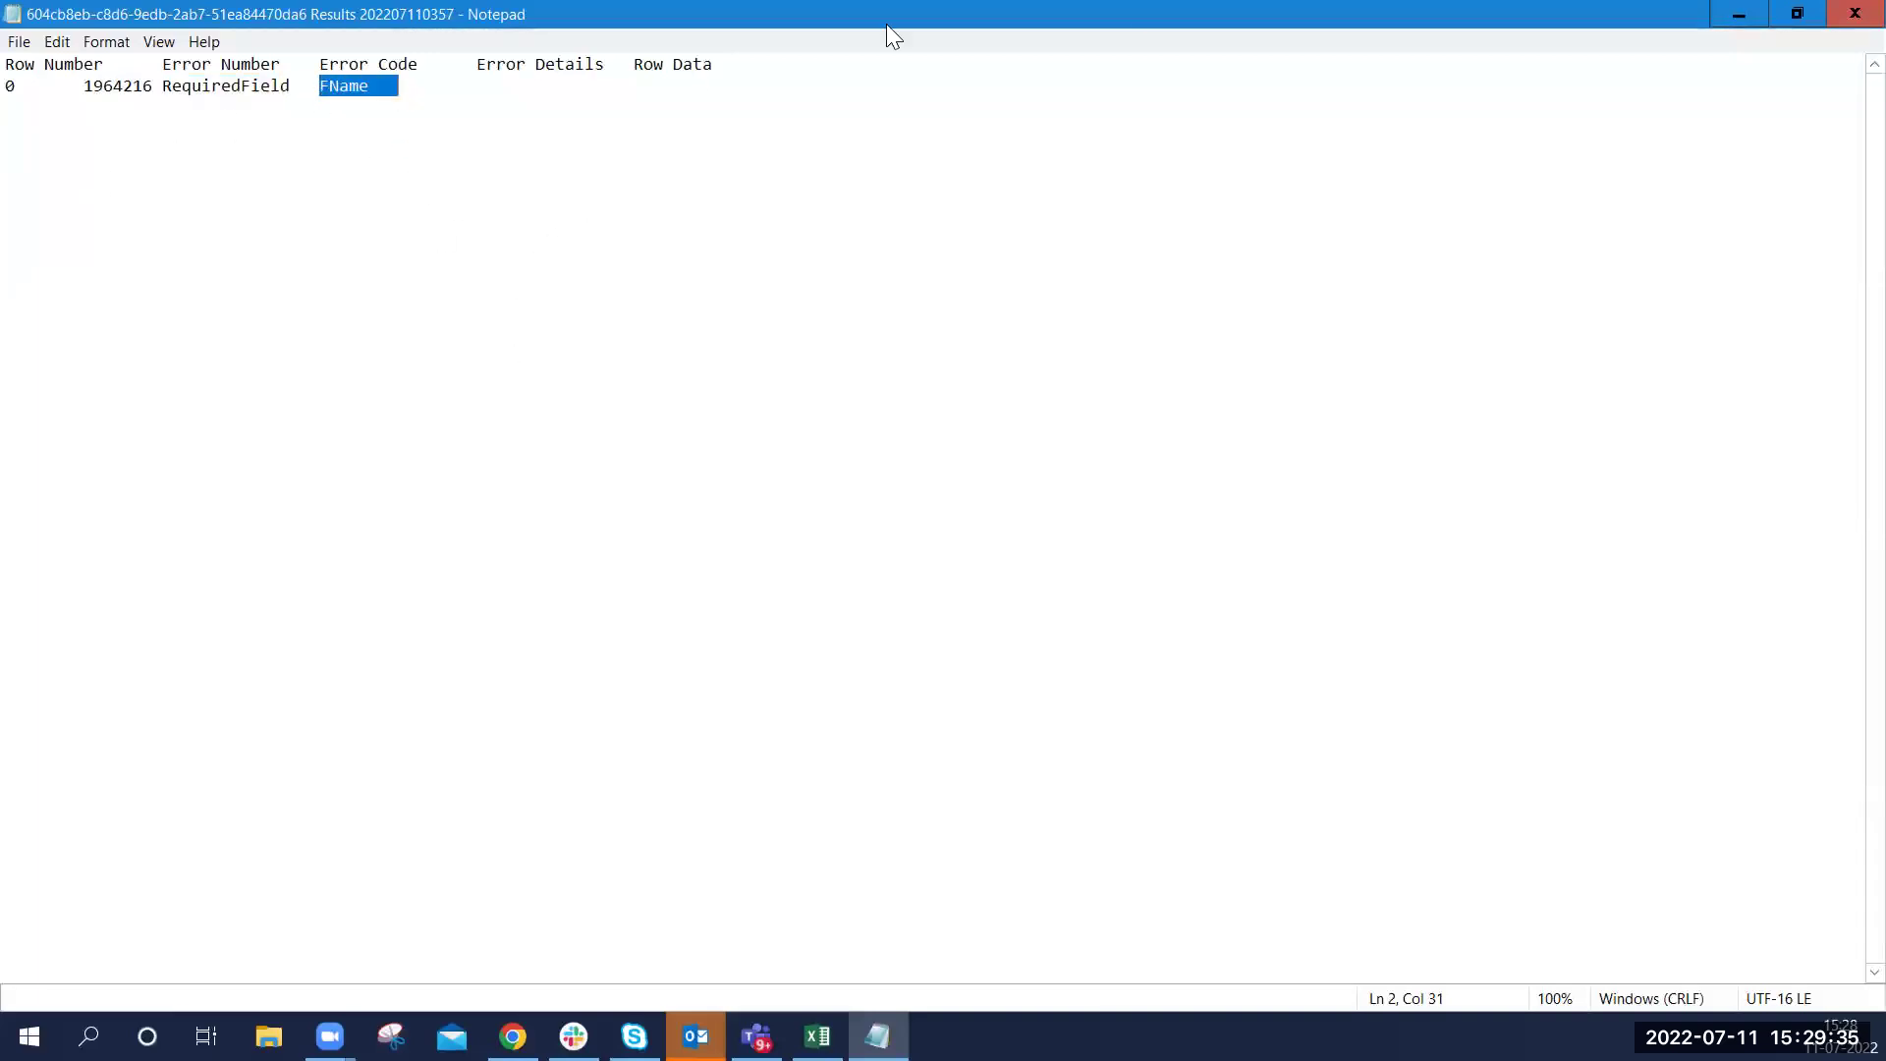
click(269, 1036)
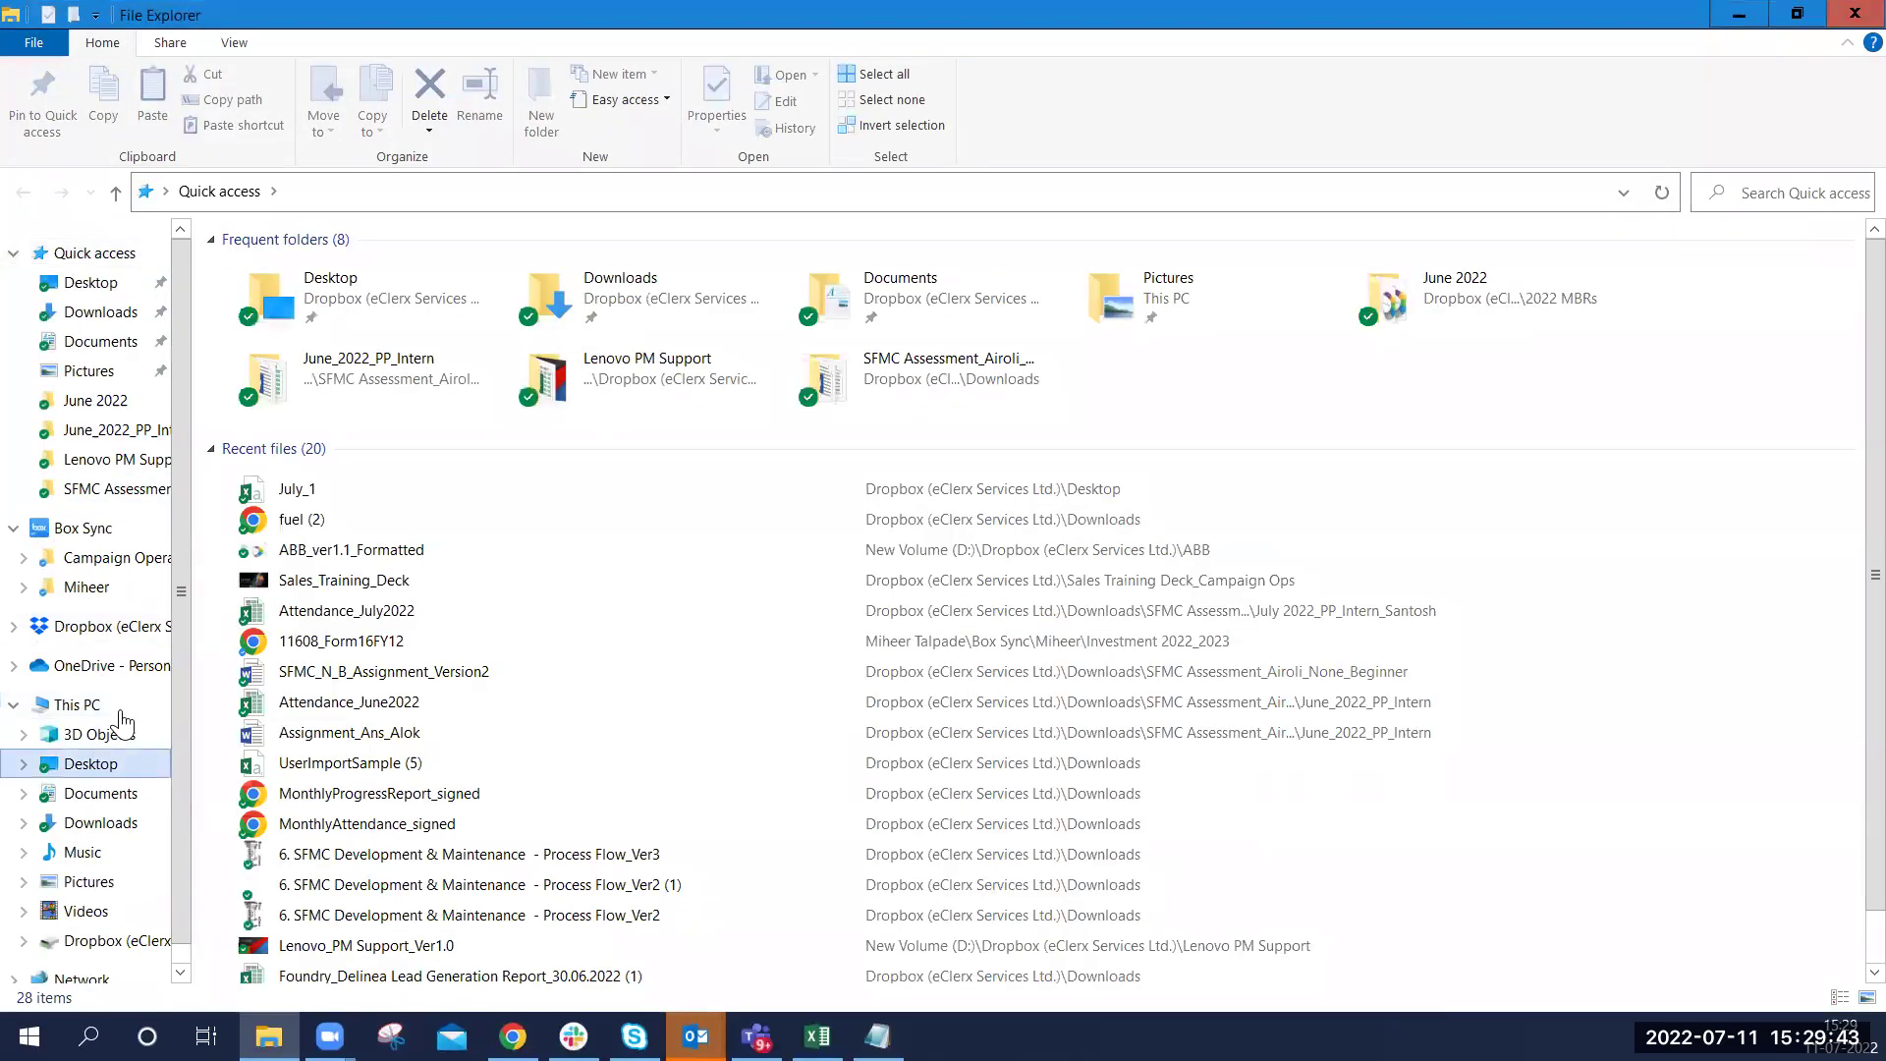
- Open the July_1 spreadsheet from Recent files in Excel
double_click(285, 273)
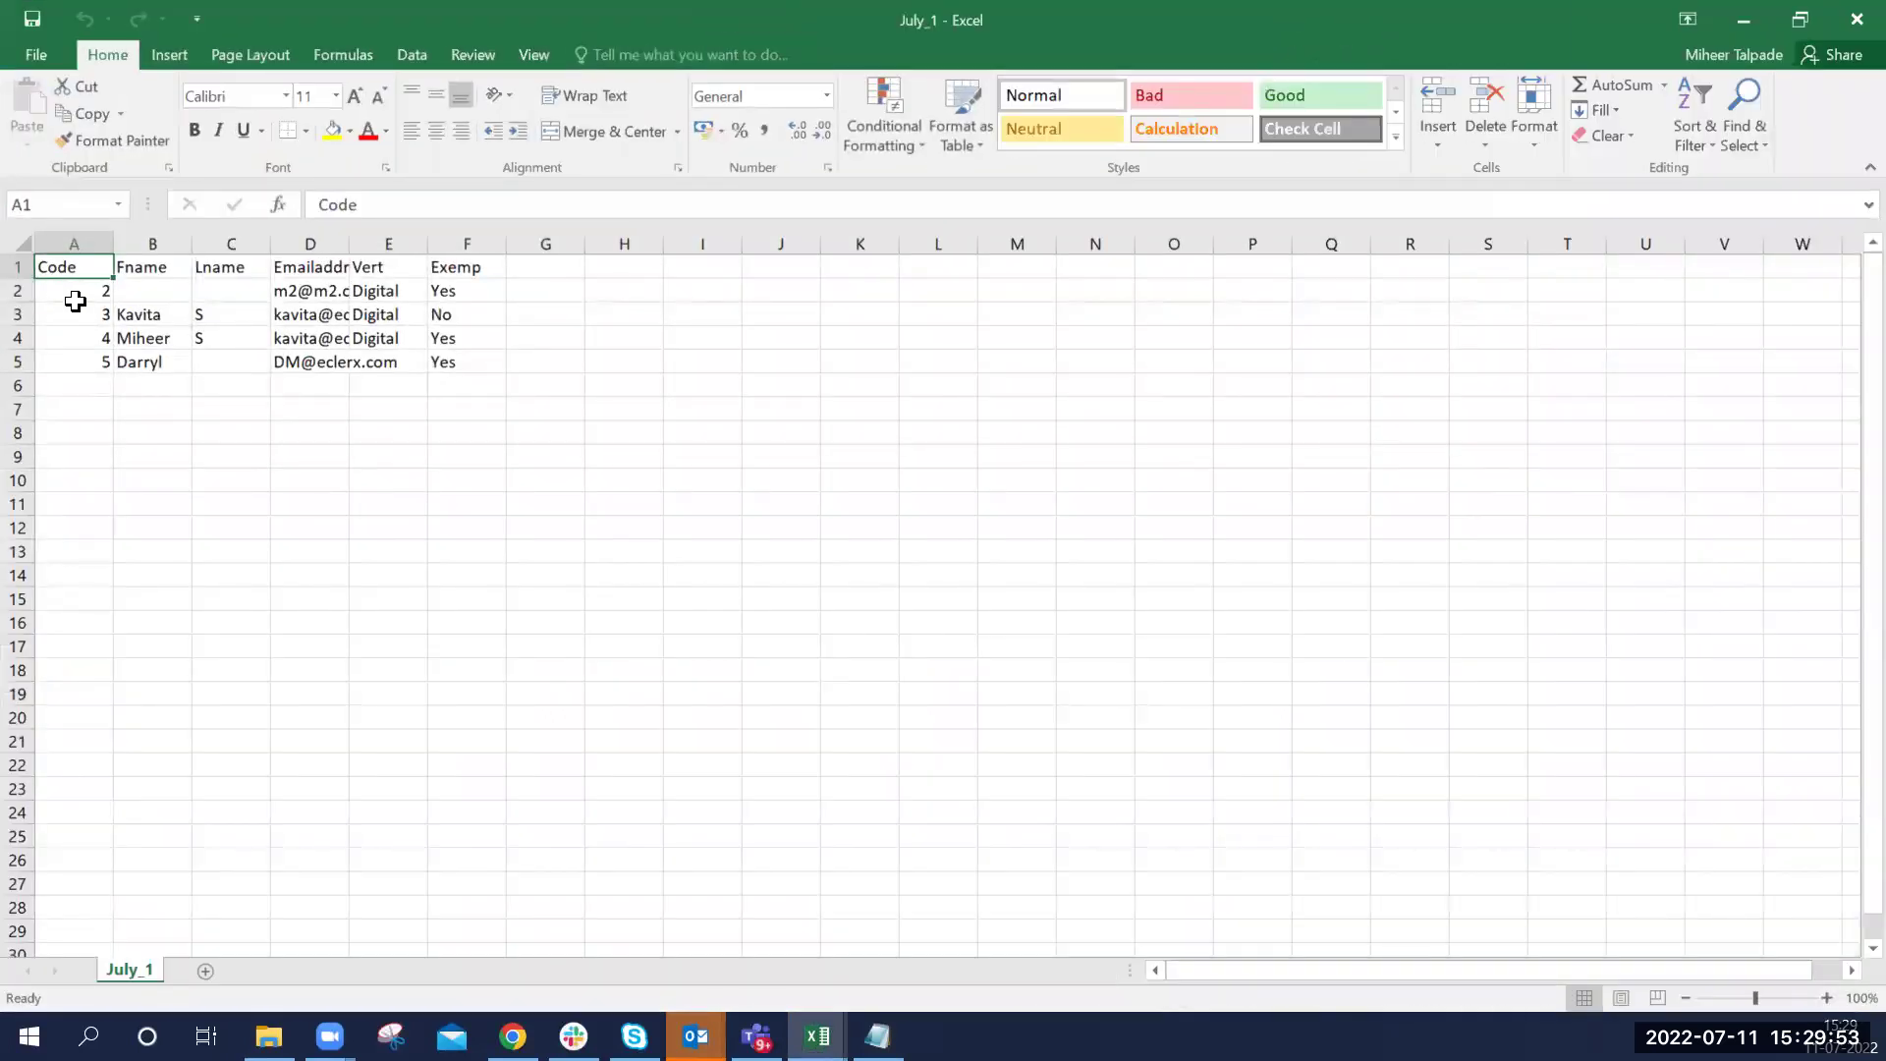
- Inspect the blank Fname in B2 and the e-mail in D3, then return to Chrome
click(154, 291)
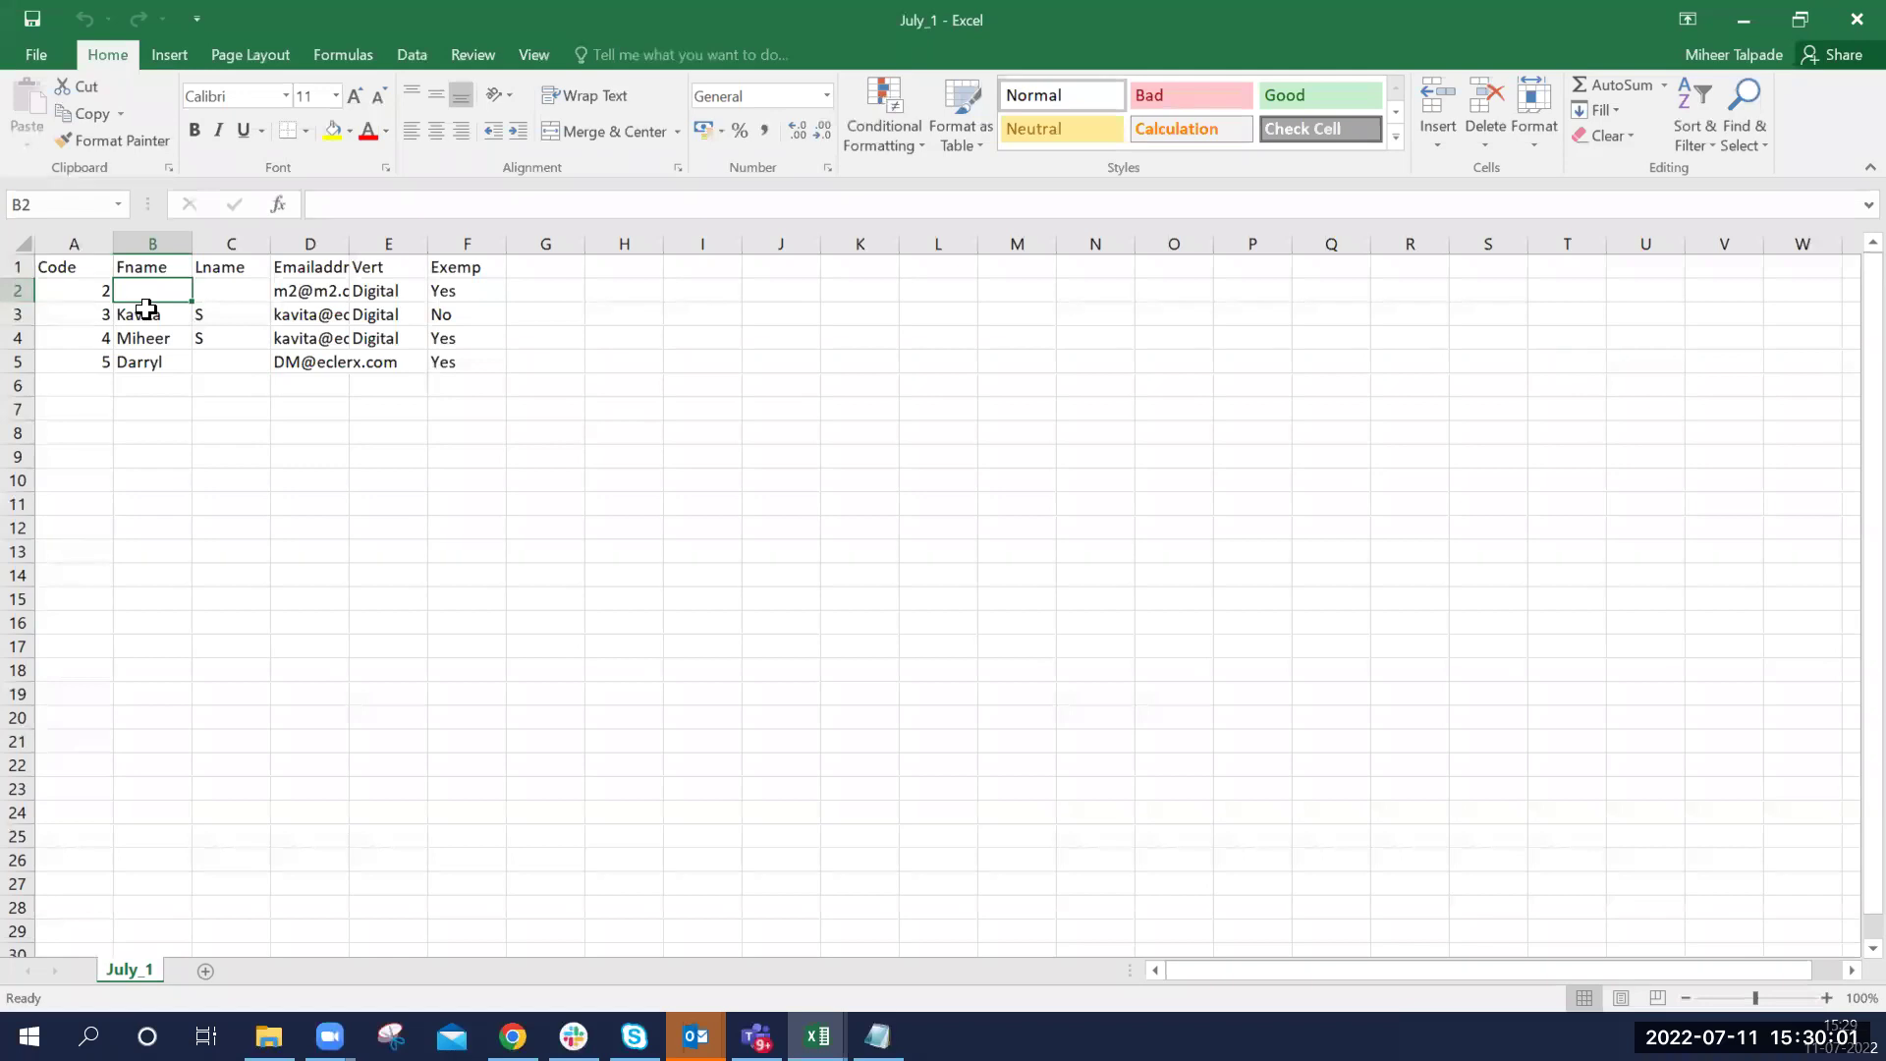
click(321, 310)
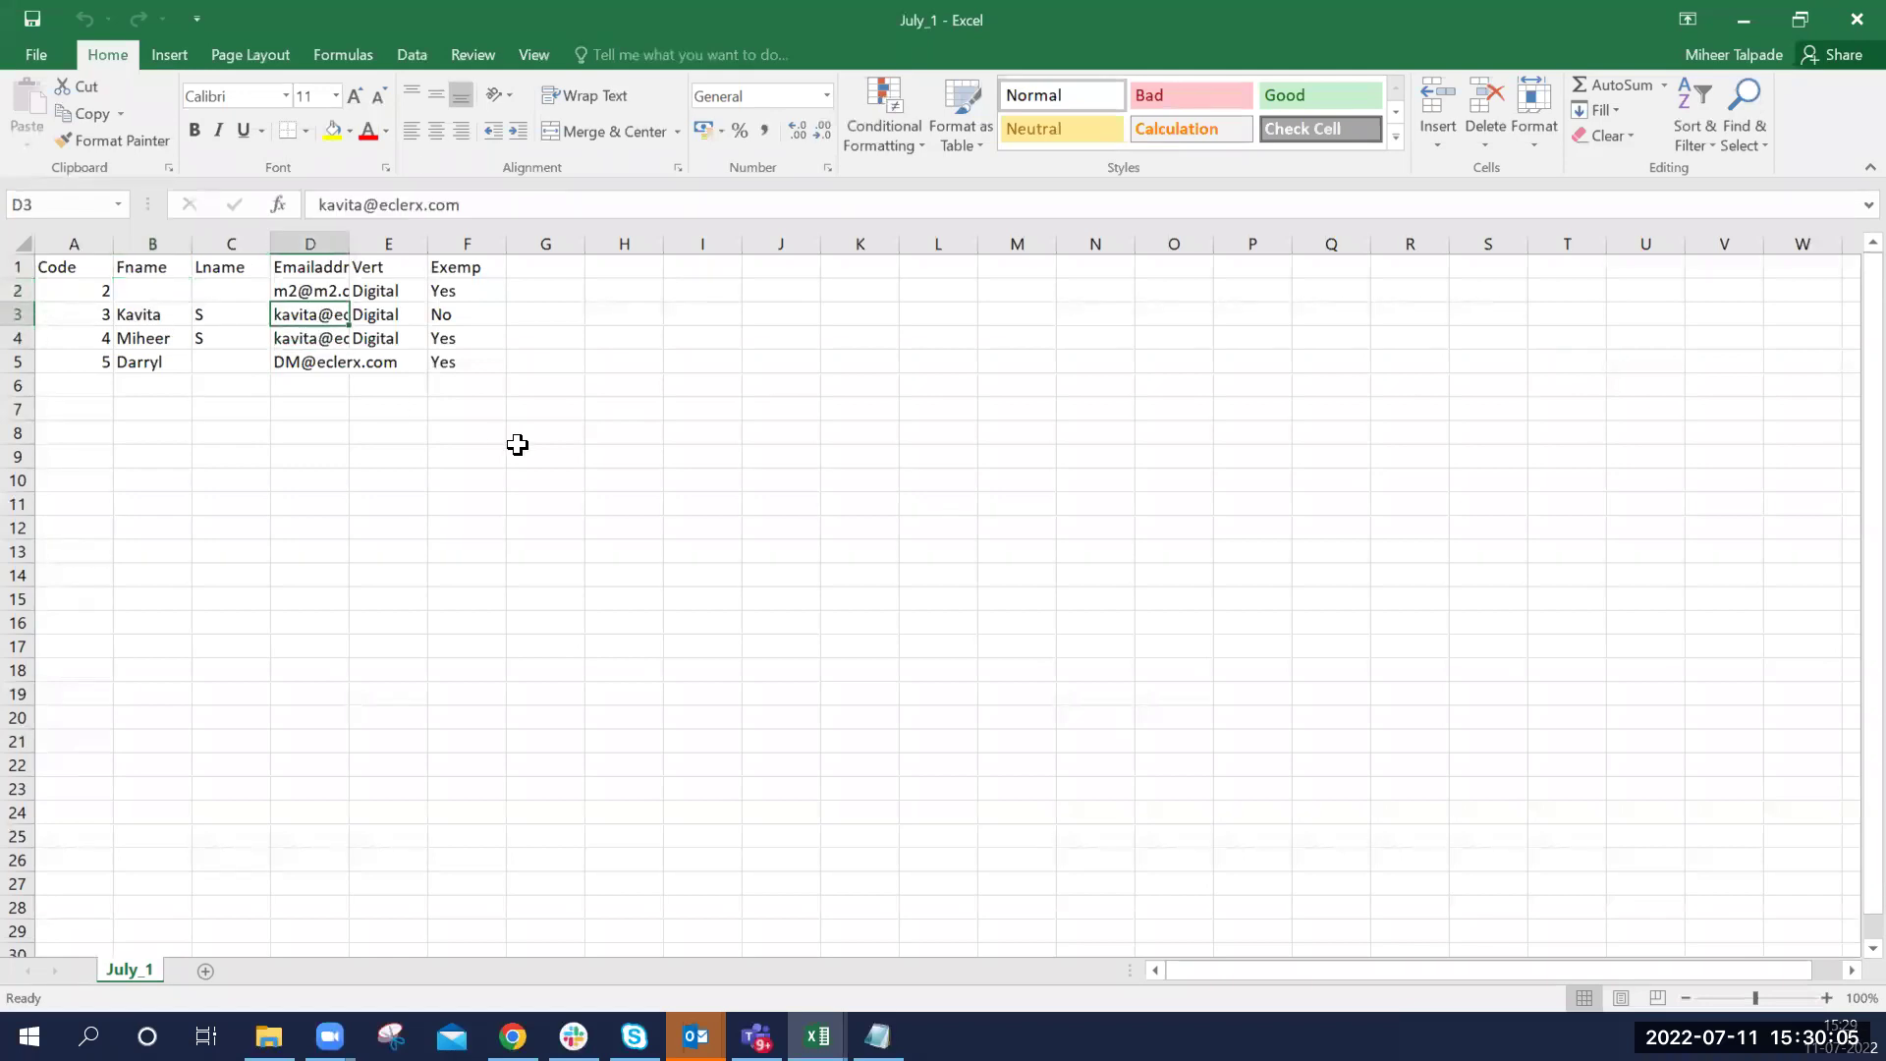
click(512, 1036)
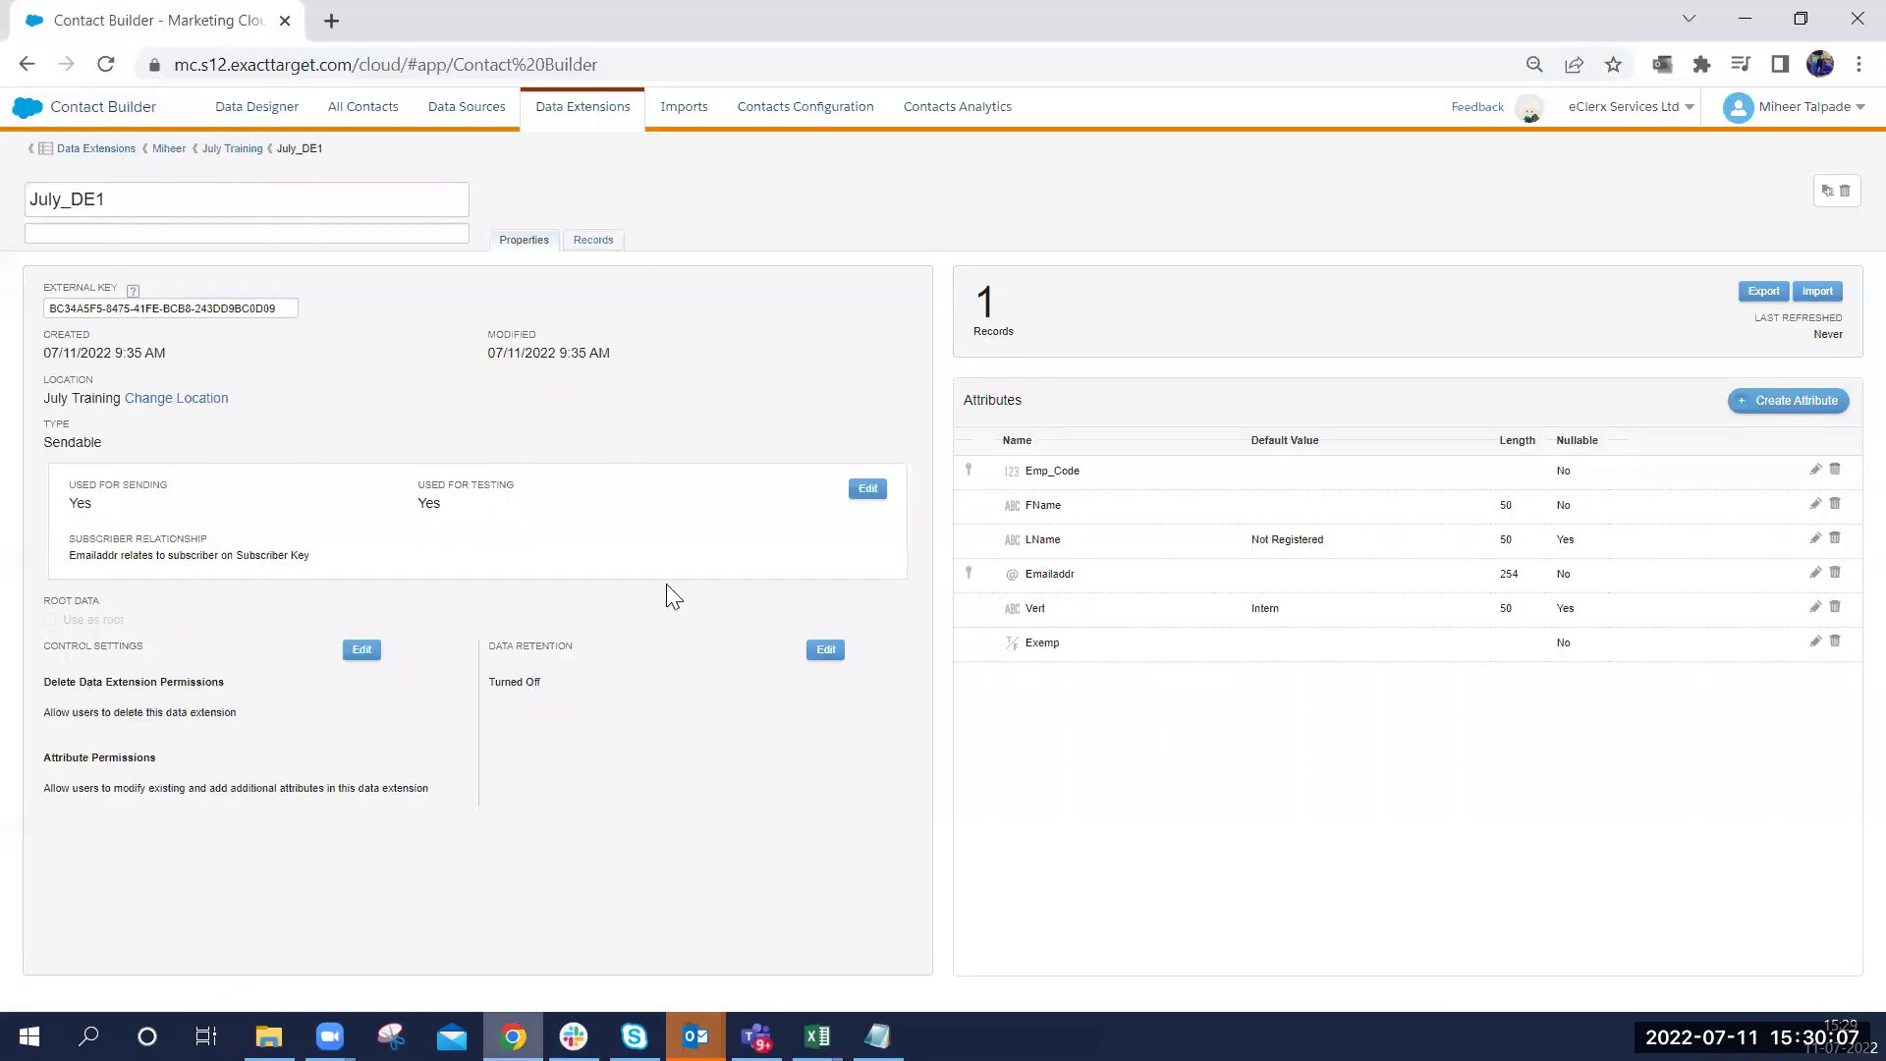
- Check July_DE1's Records tab still shows one record, return to Properties, and open Email Studio
click(589, 243)
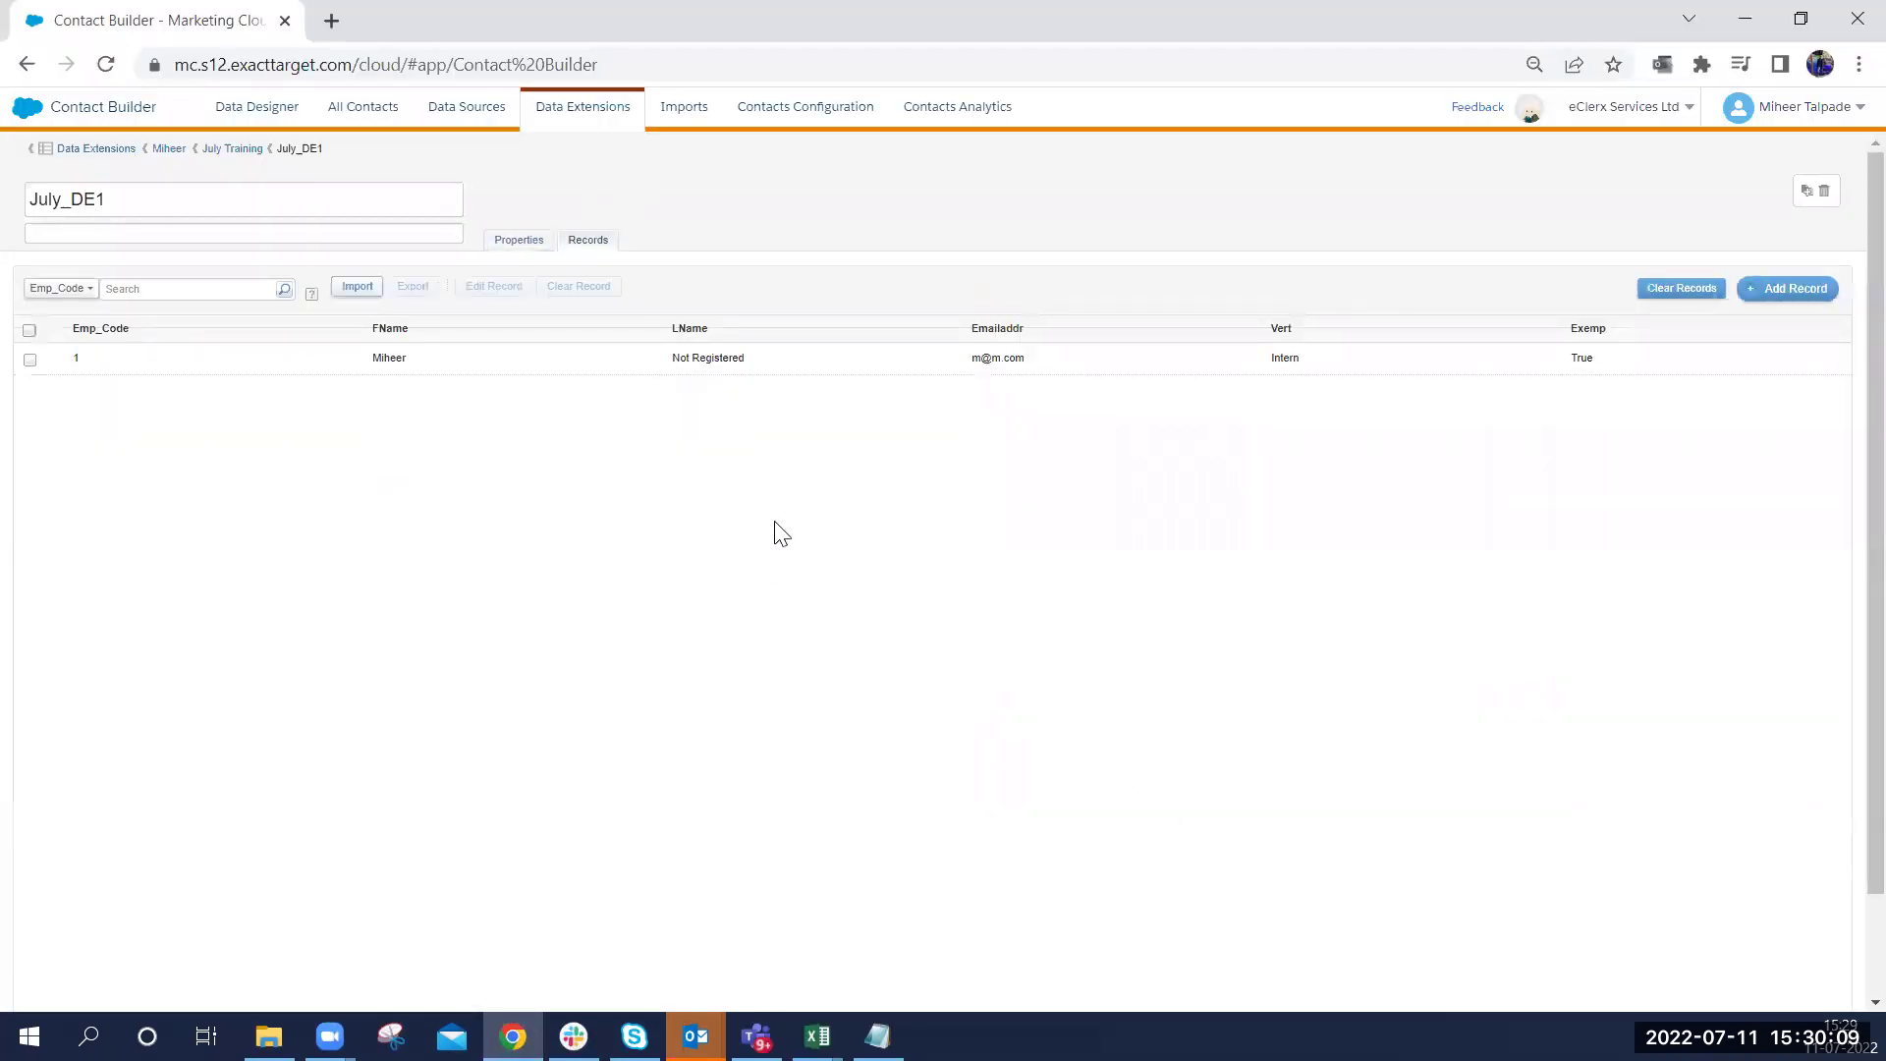
click(521, 246)
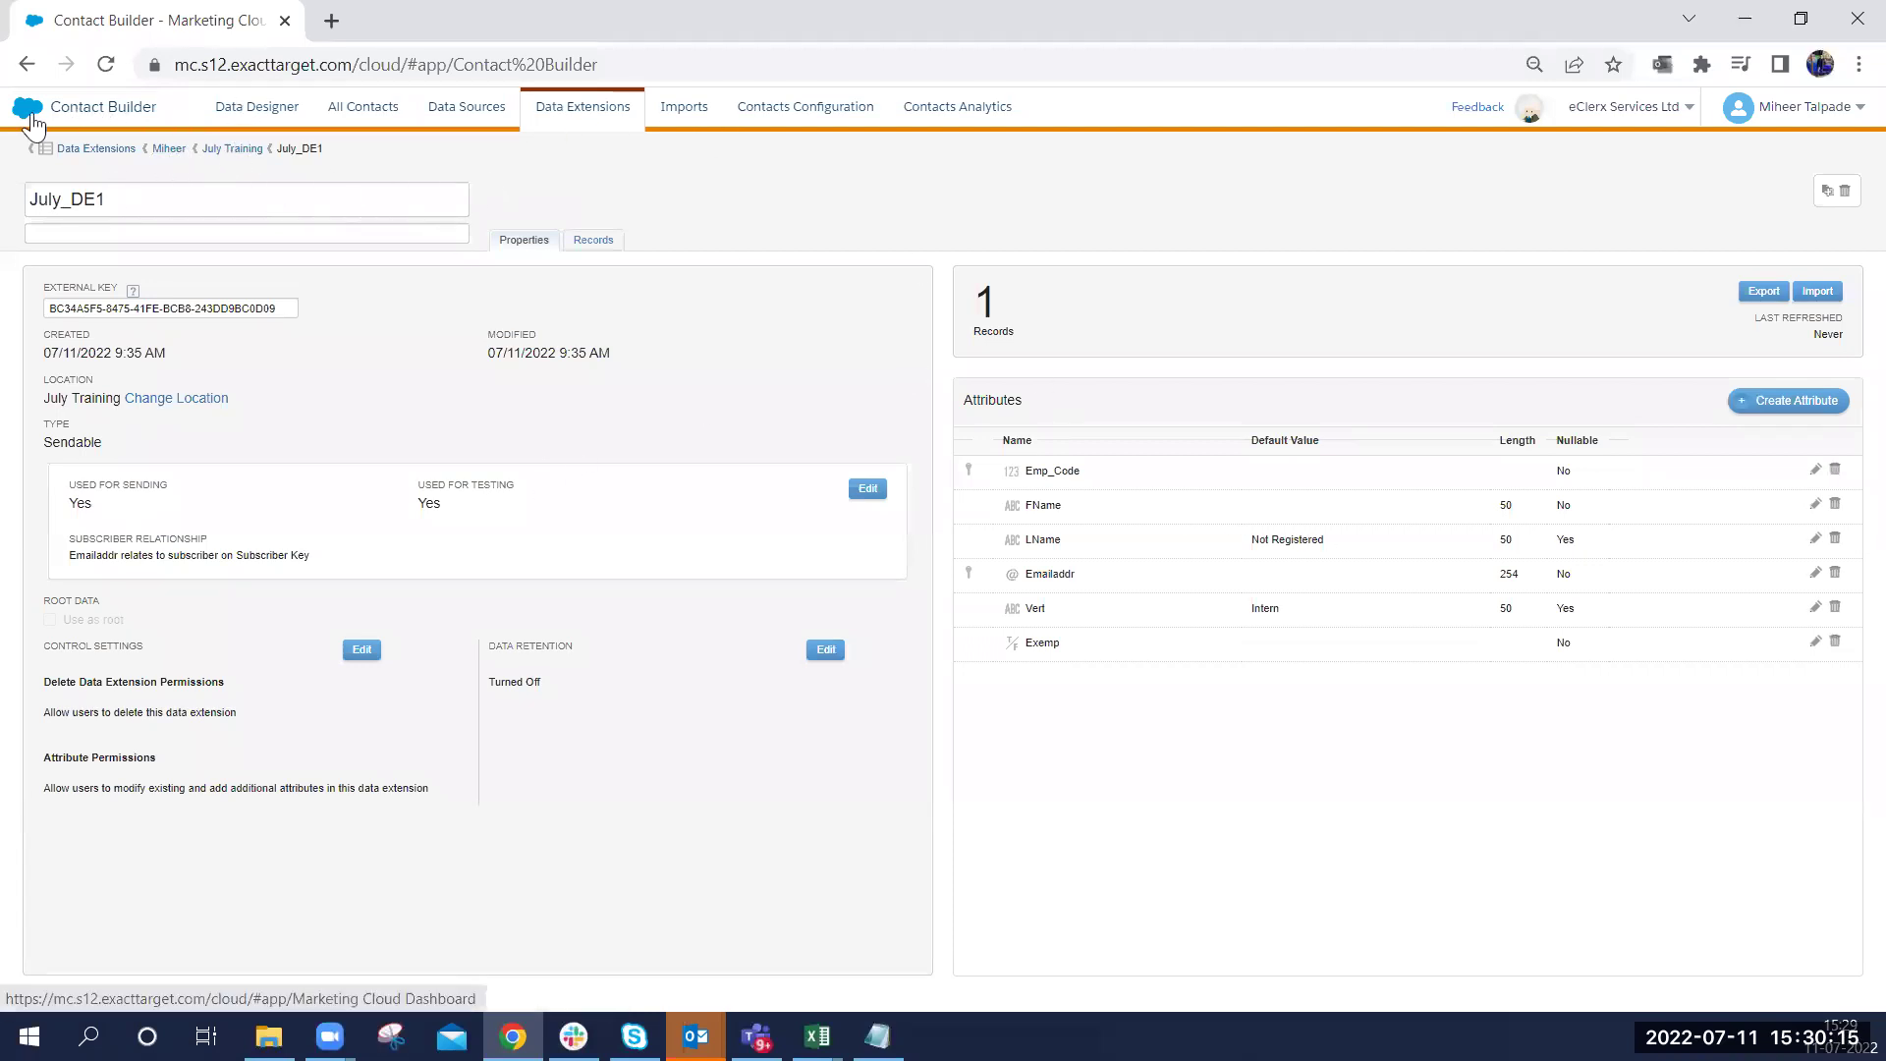
mouse_move(27, 108)
mouse_move(42, 221)
click(41, 280)
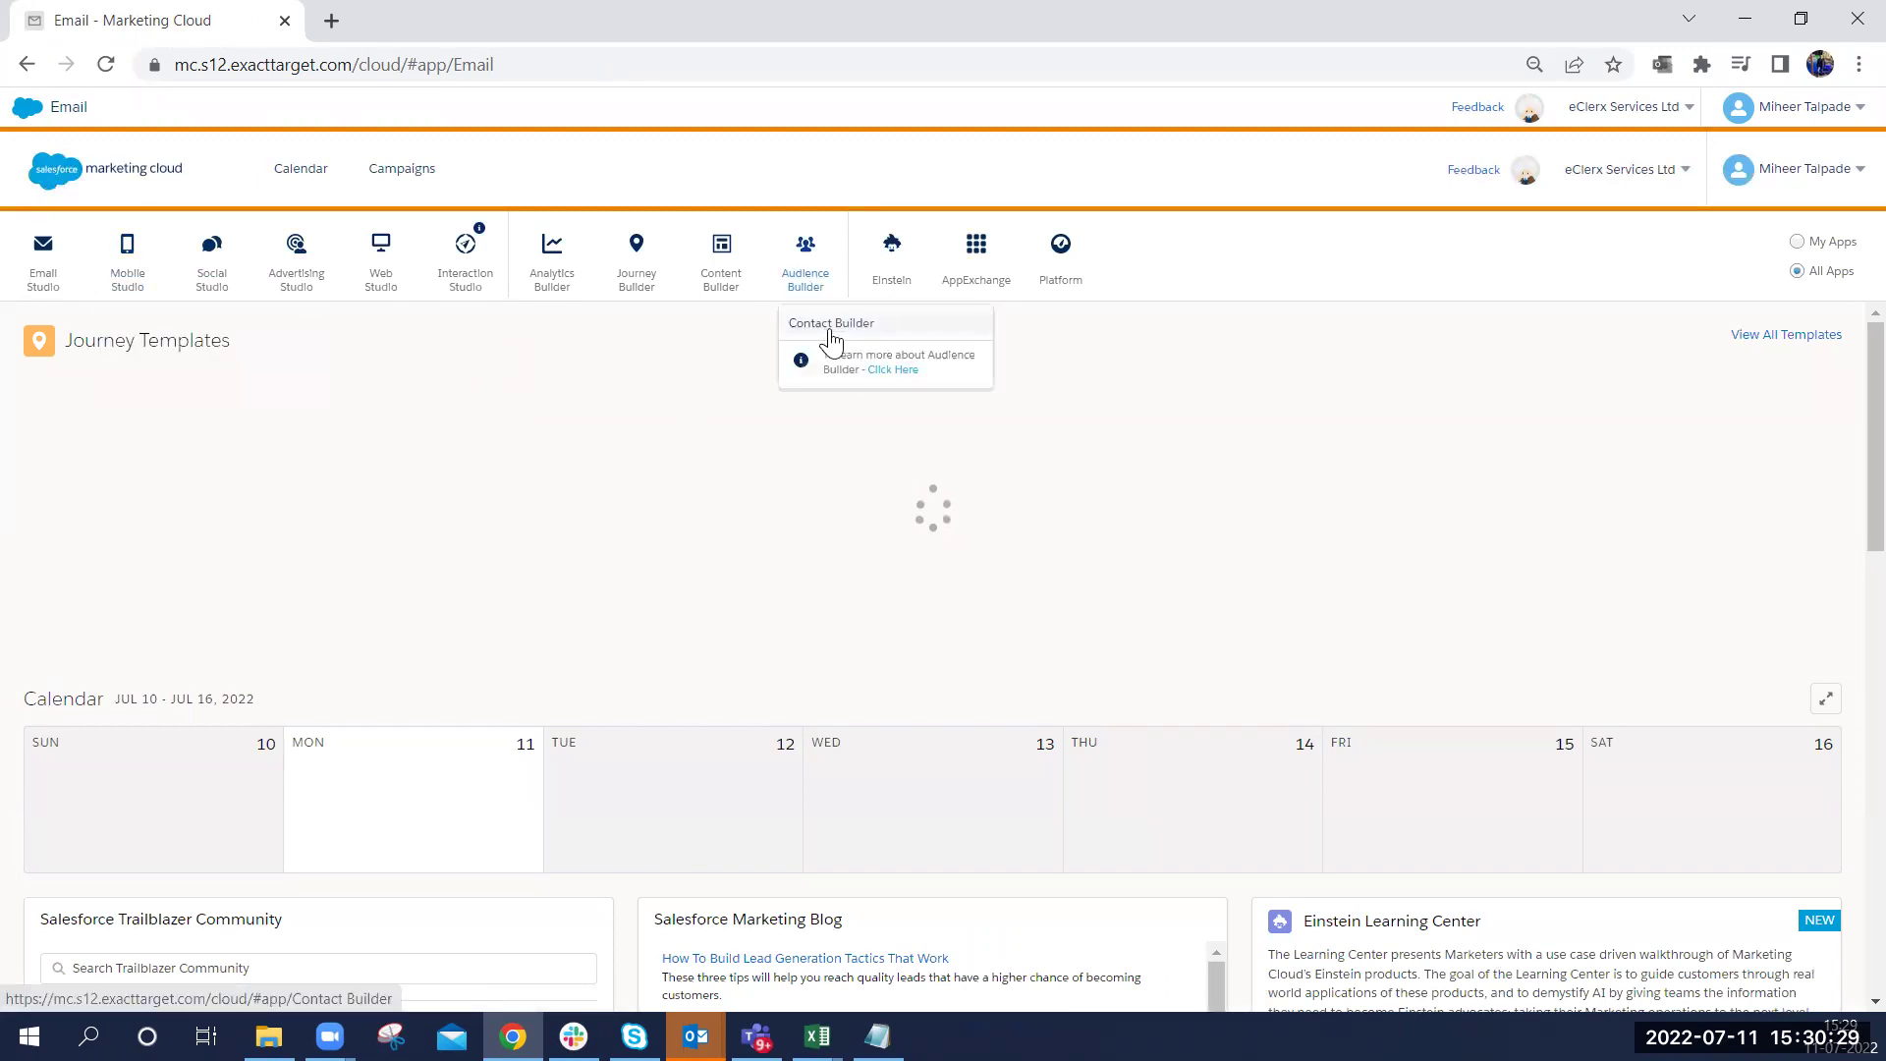
- Reopen Contact Builder, going back through the Marketing Cloud dashboard
click(831, 325)
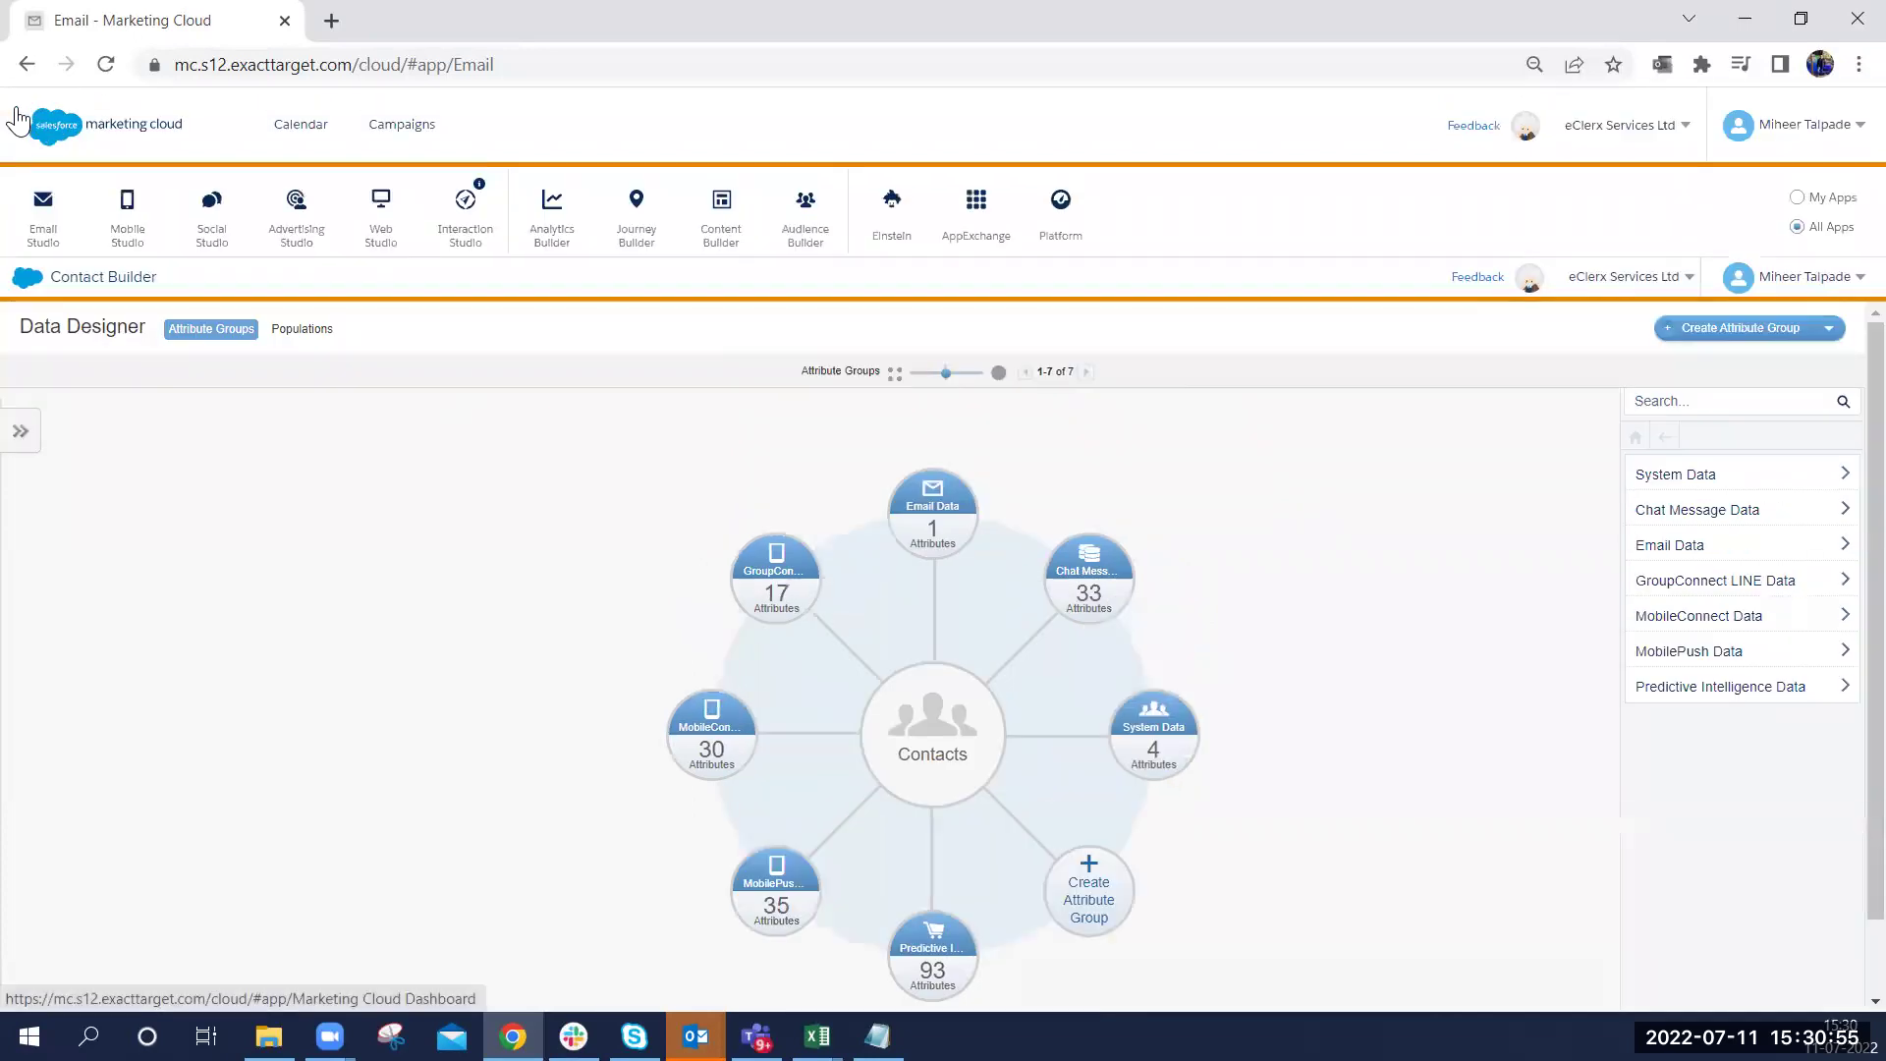
click(50, 137)
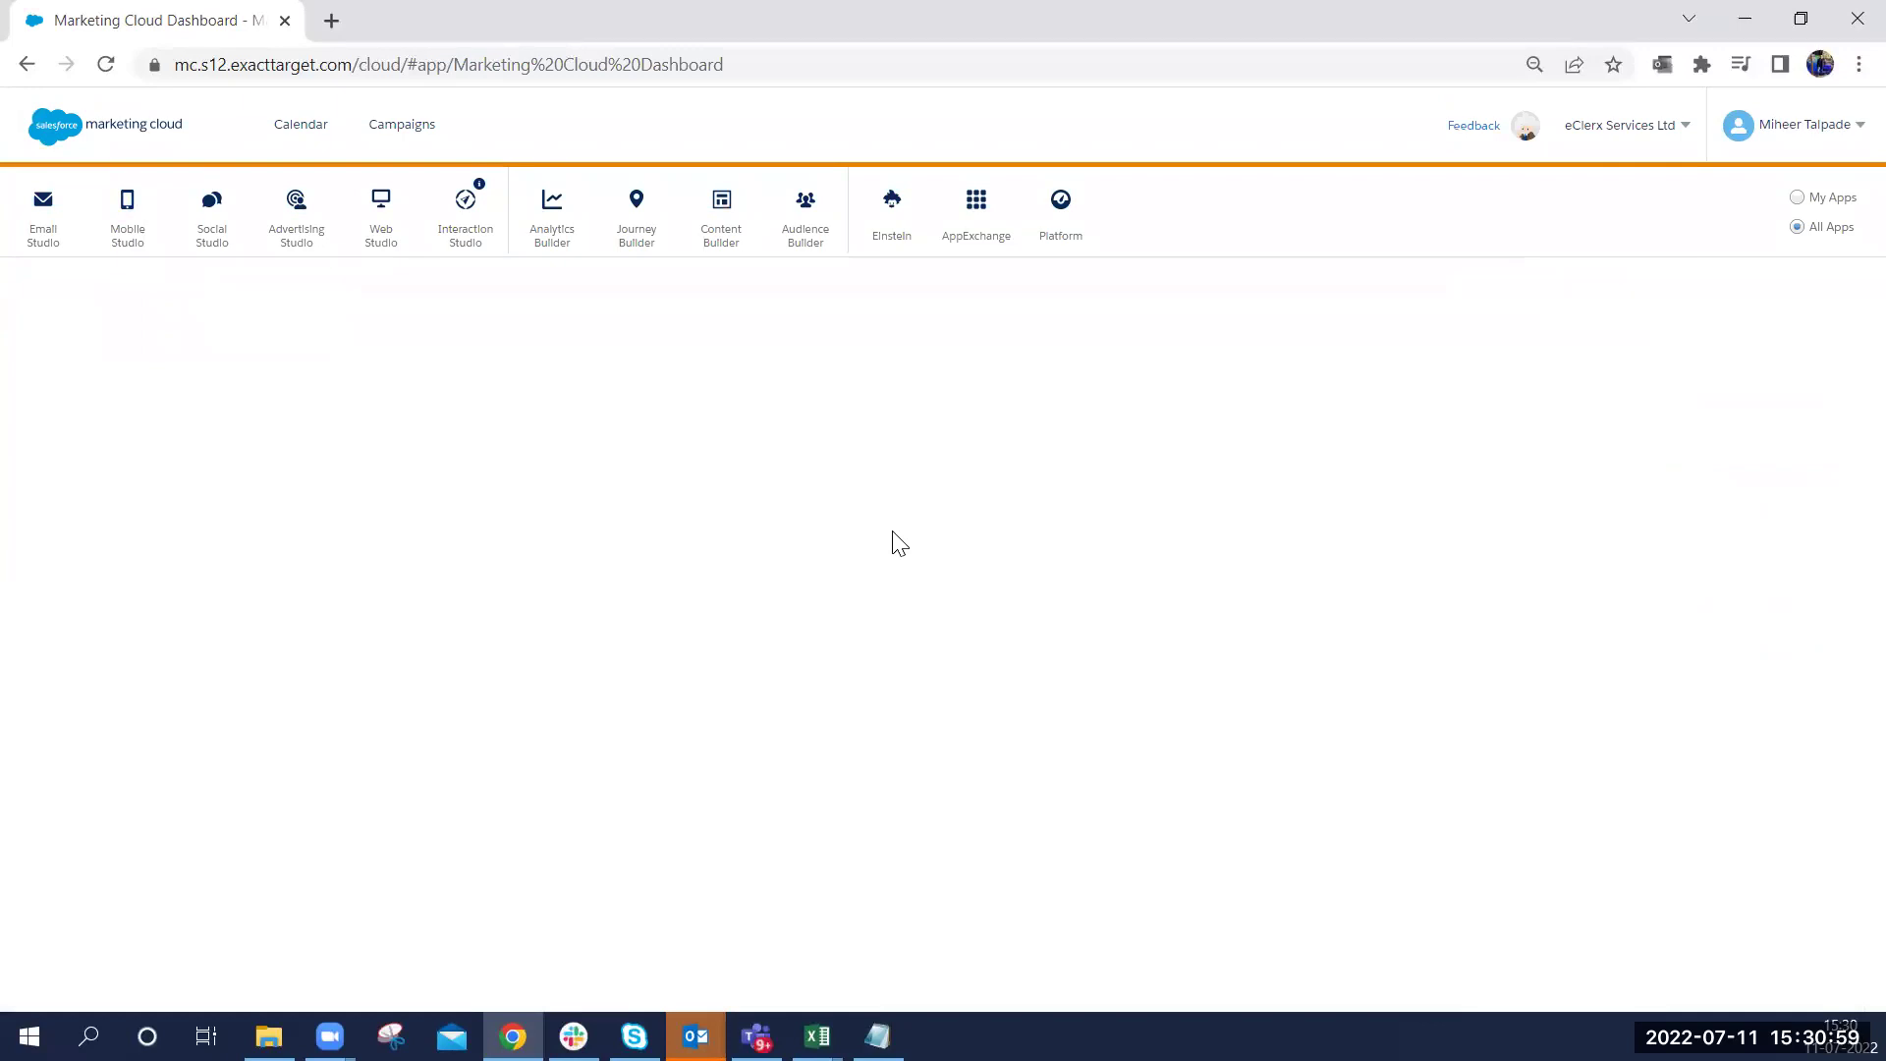
mouse_move(807, 234)
click(843, 285)
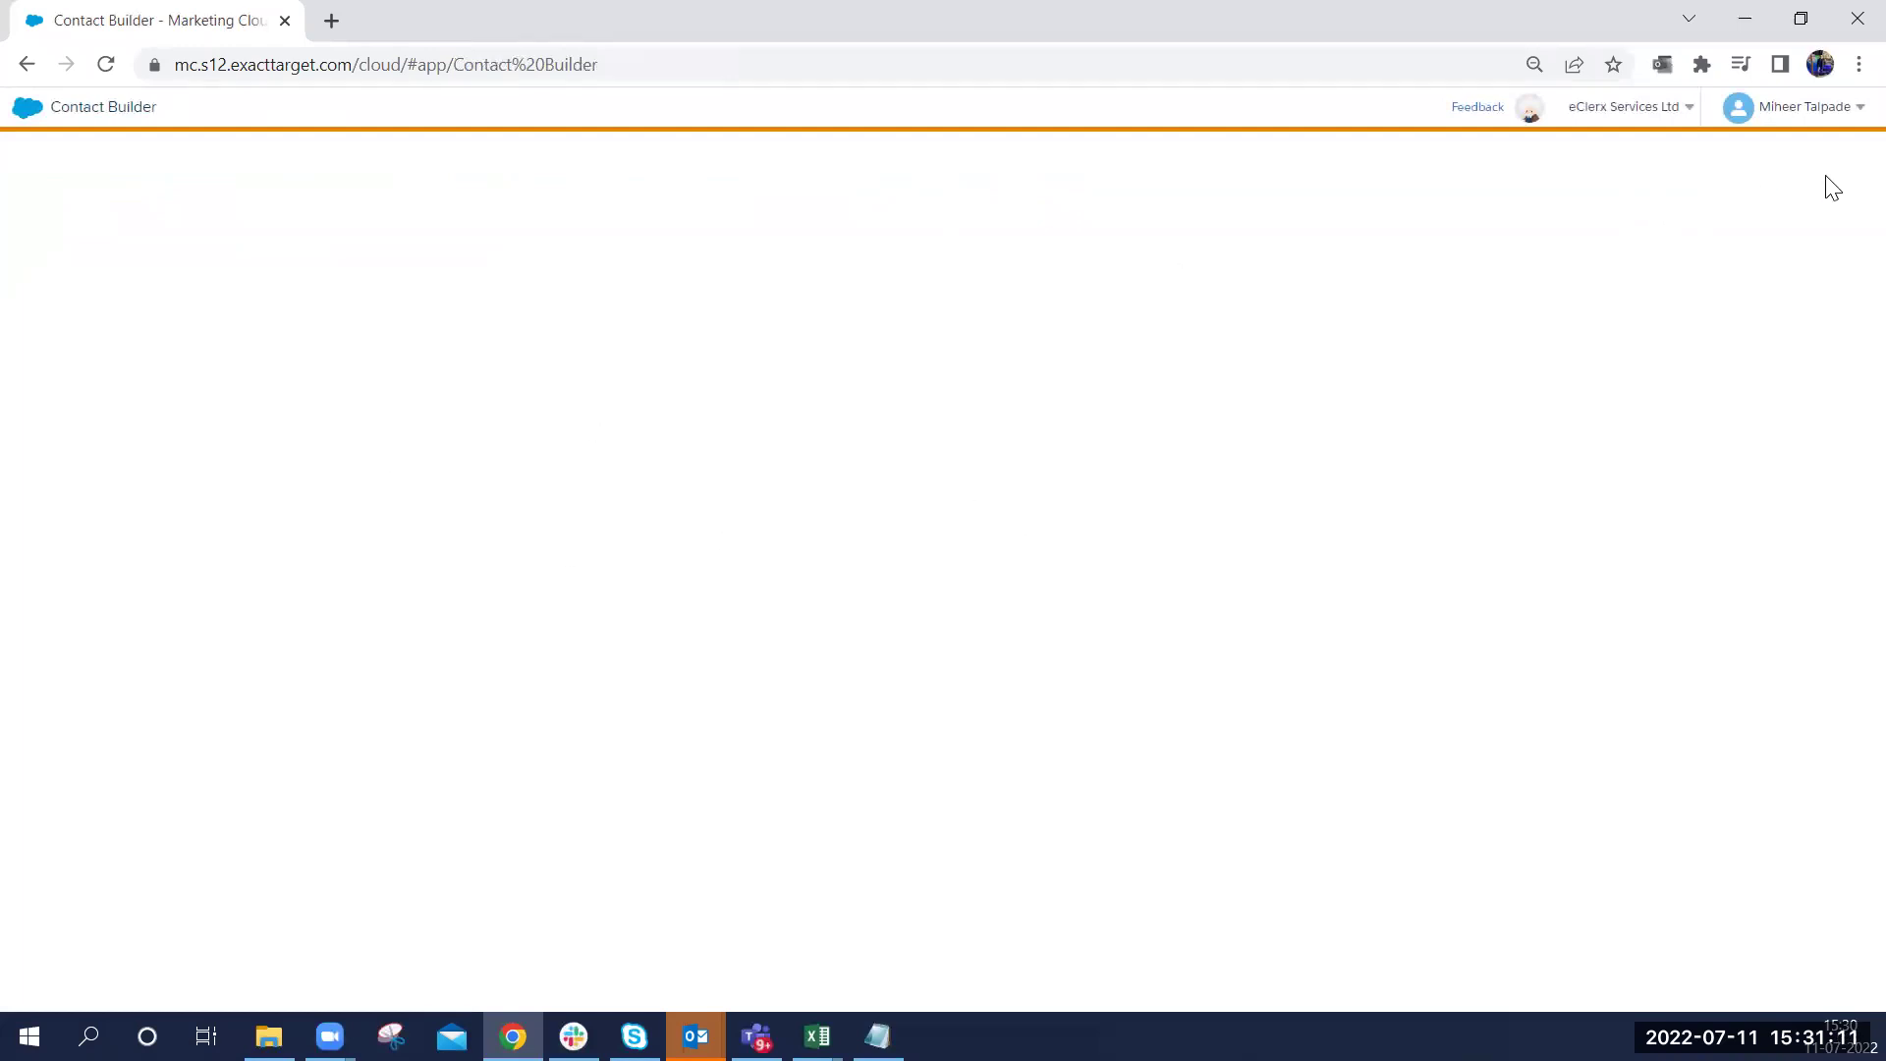
- Log out of Marketing Cloud, sign back in with username and password, and submit the verification code
click(1800, 110)
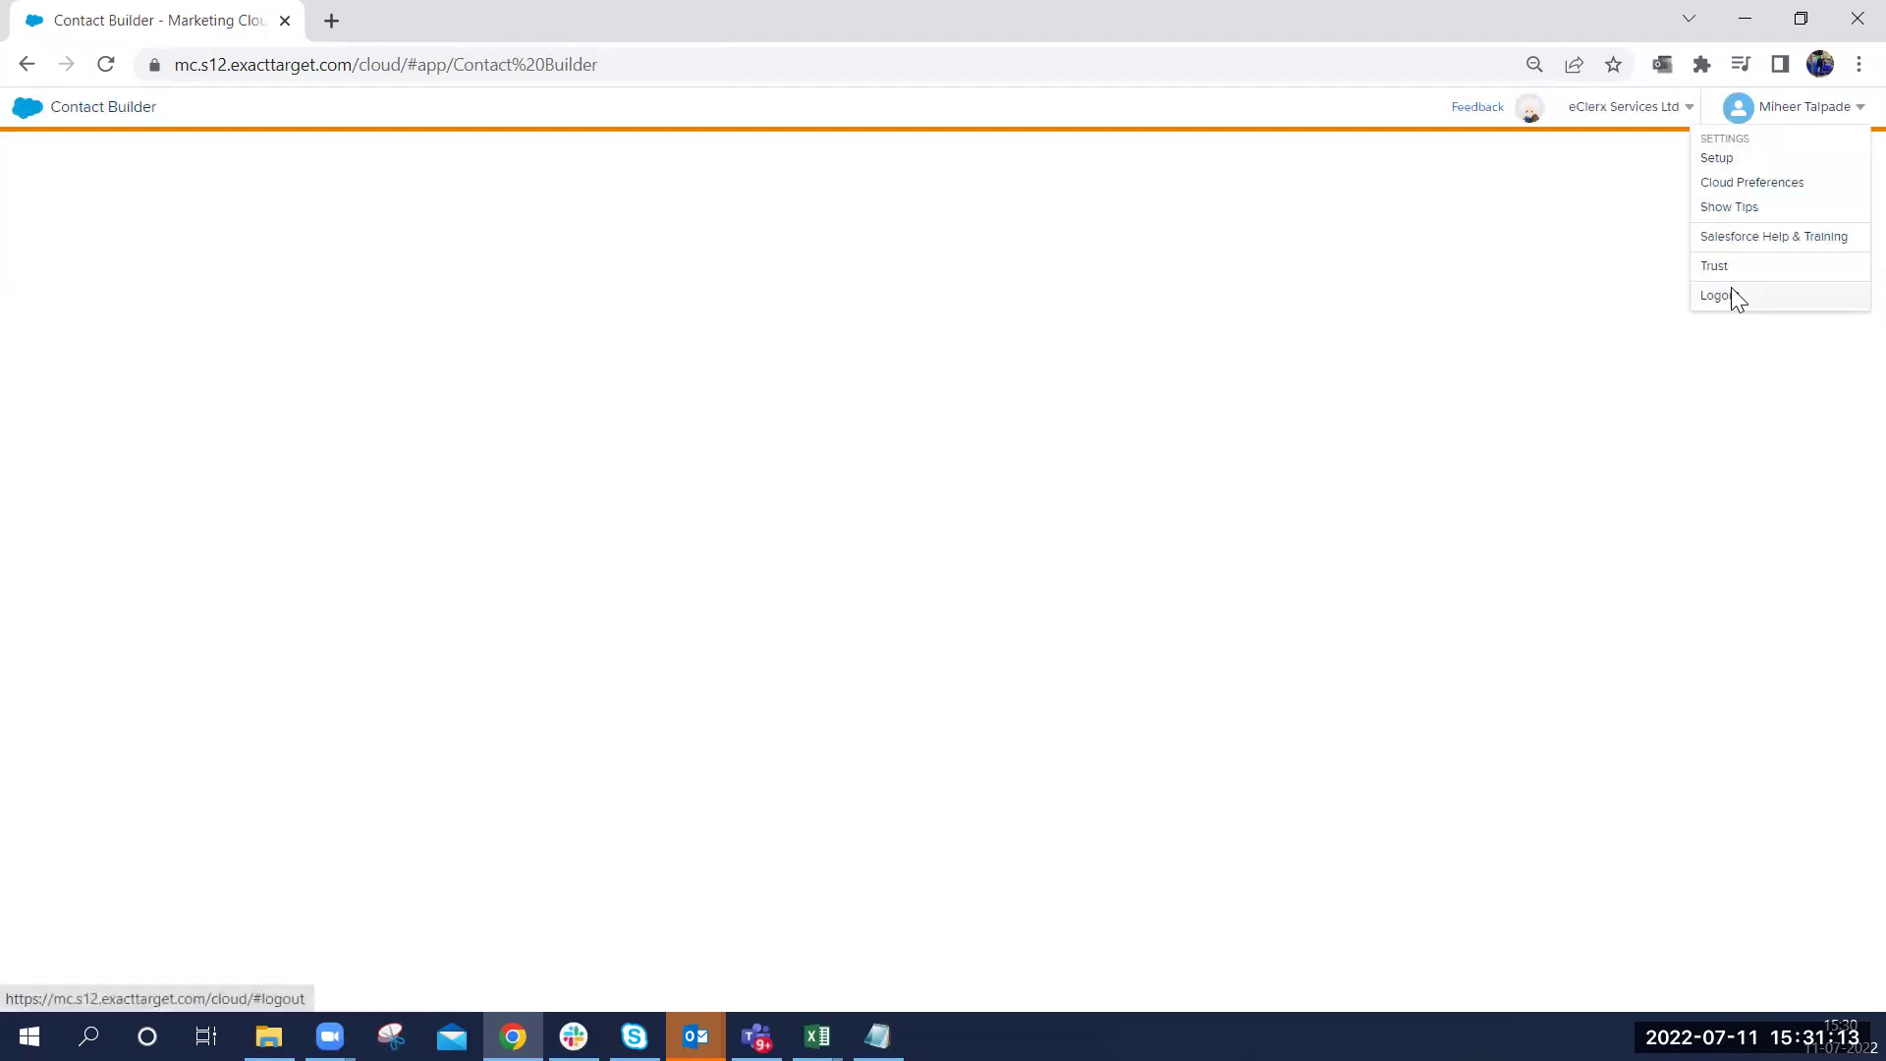
click(1724, 295)
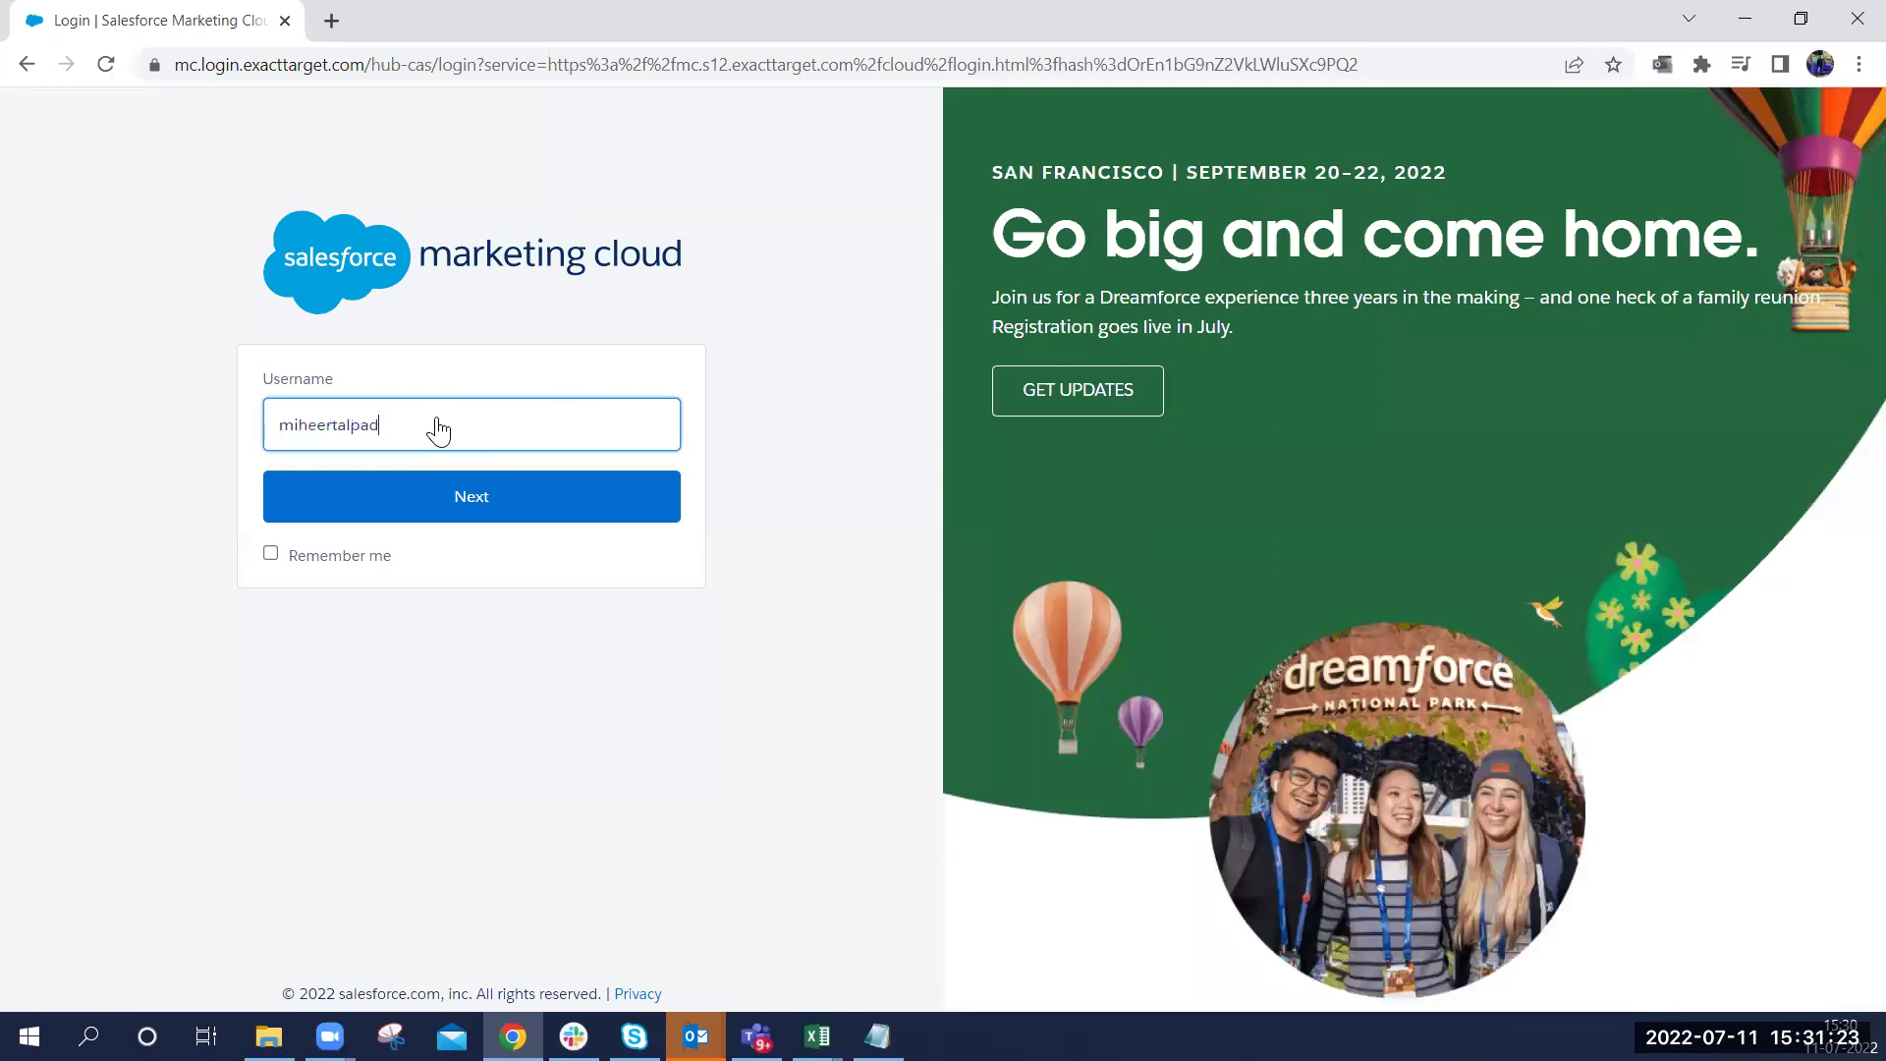
click(473, 496)
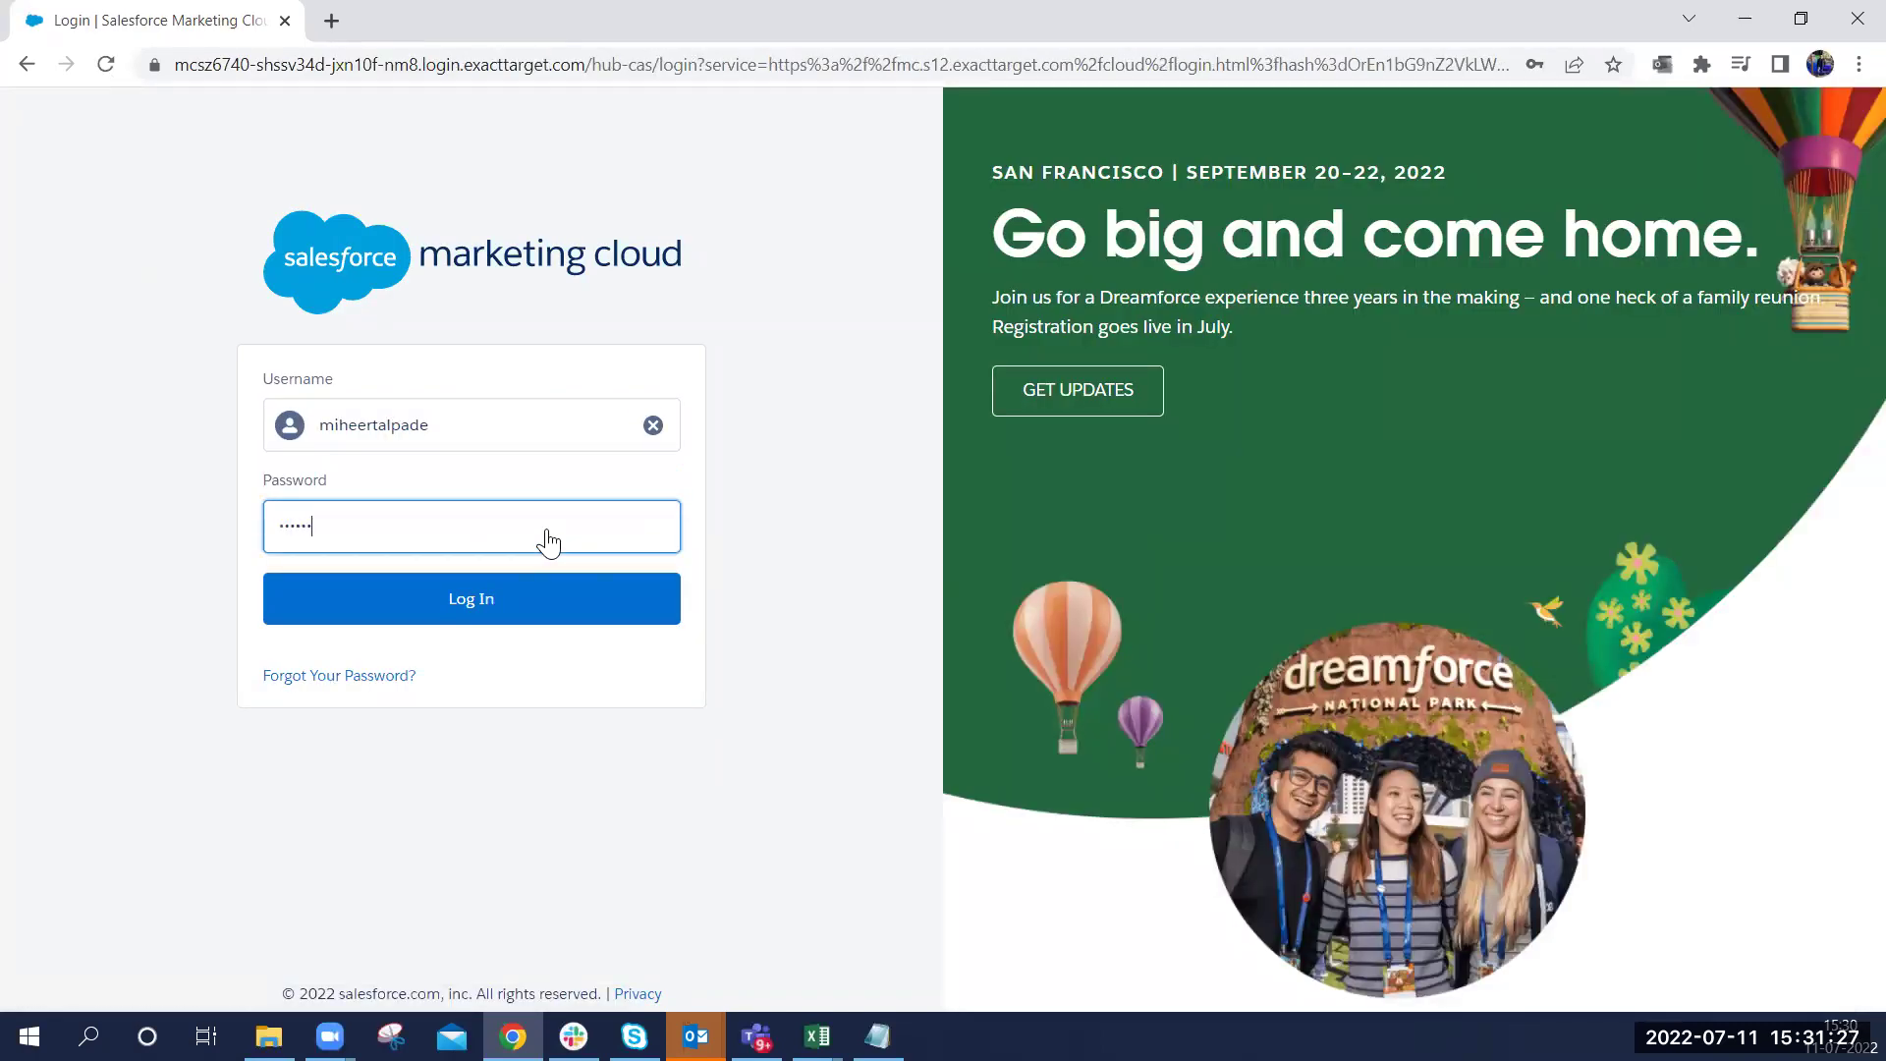
key(Return)
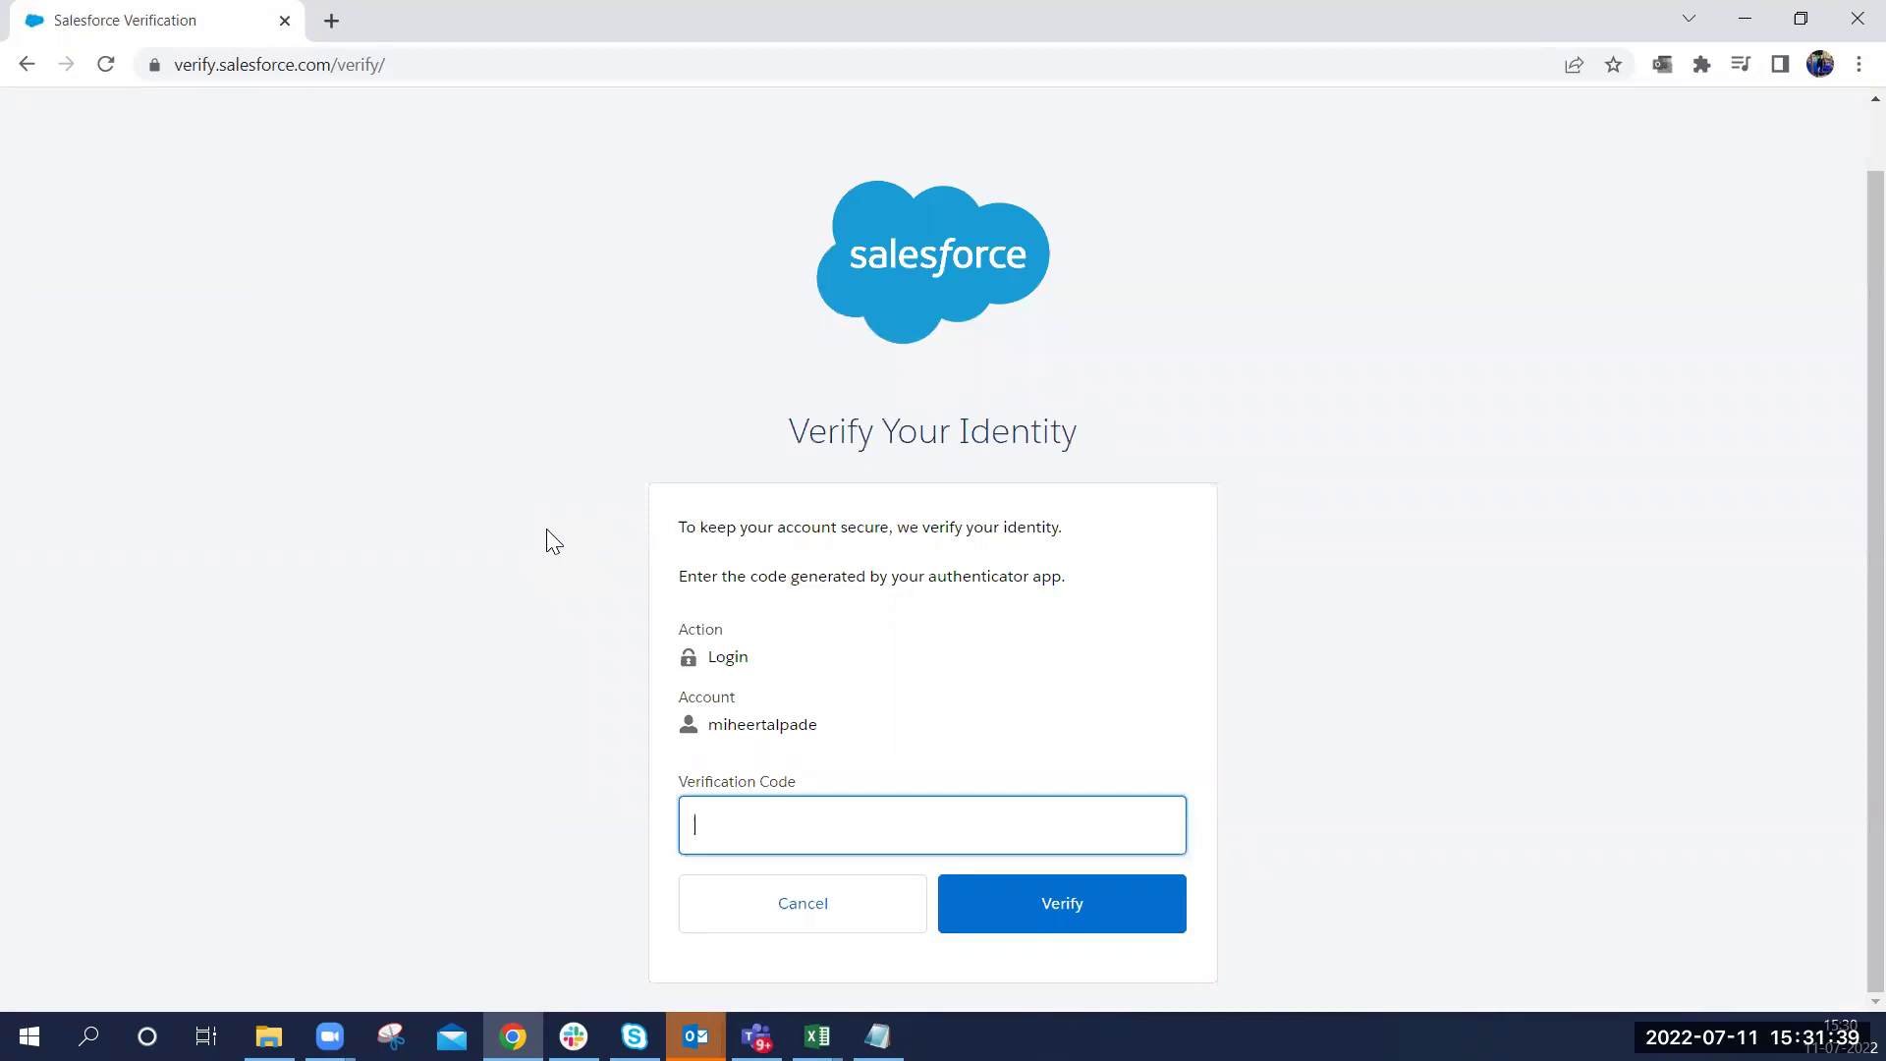
click(1128, 924)
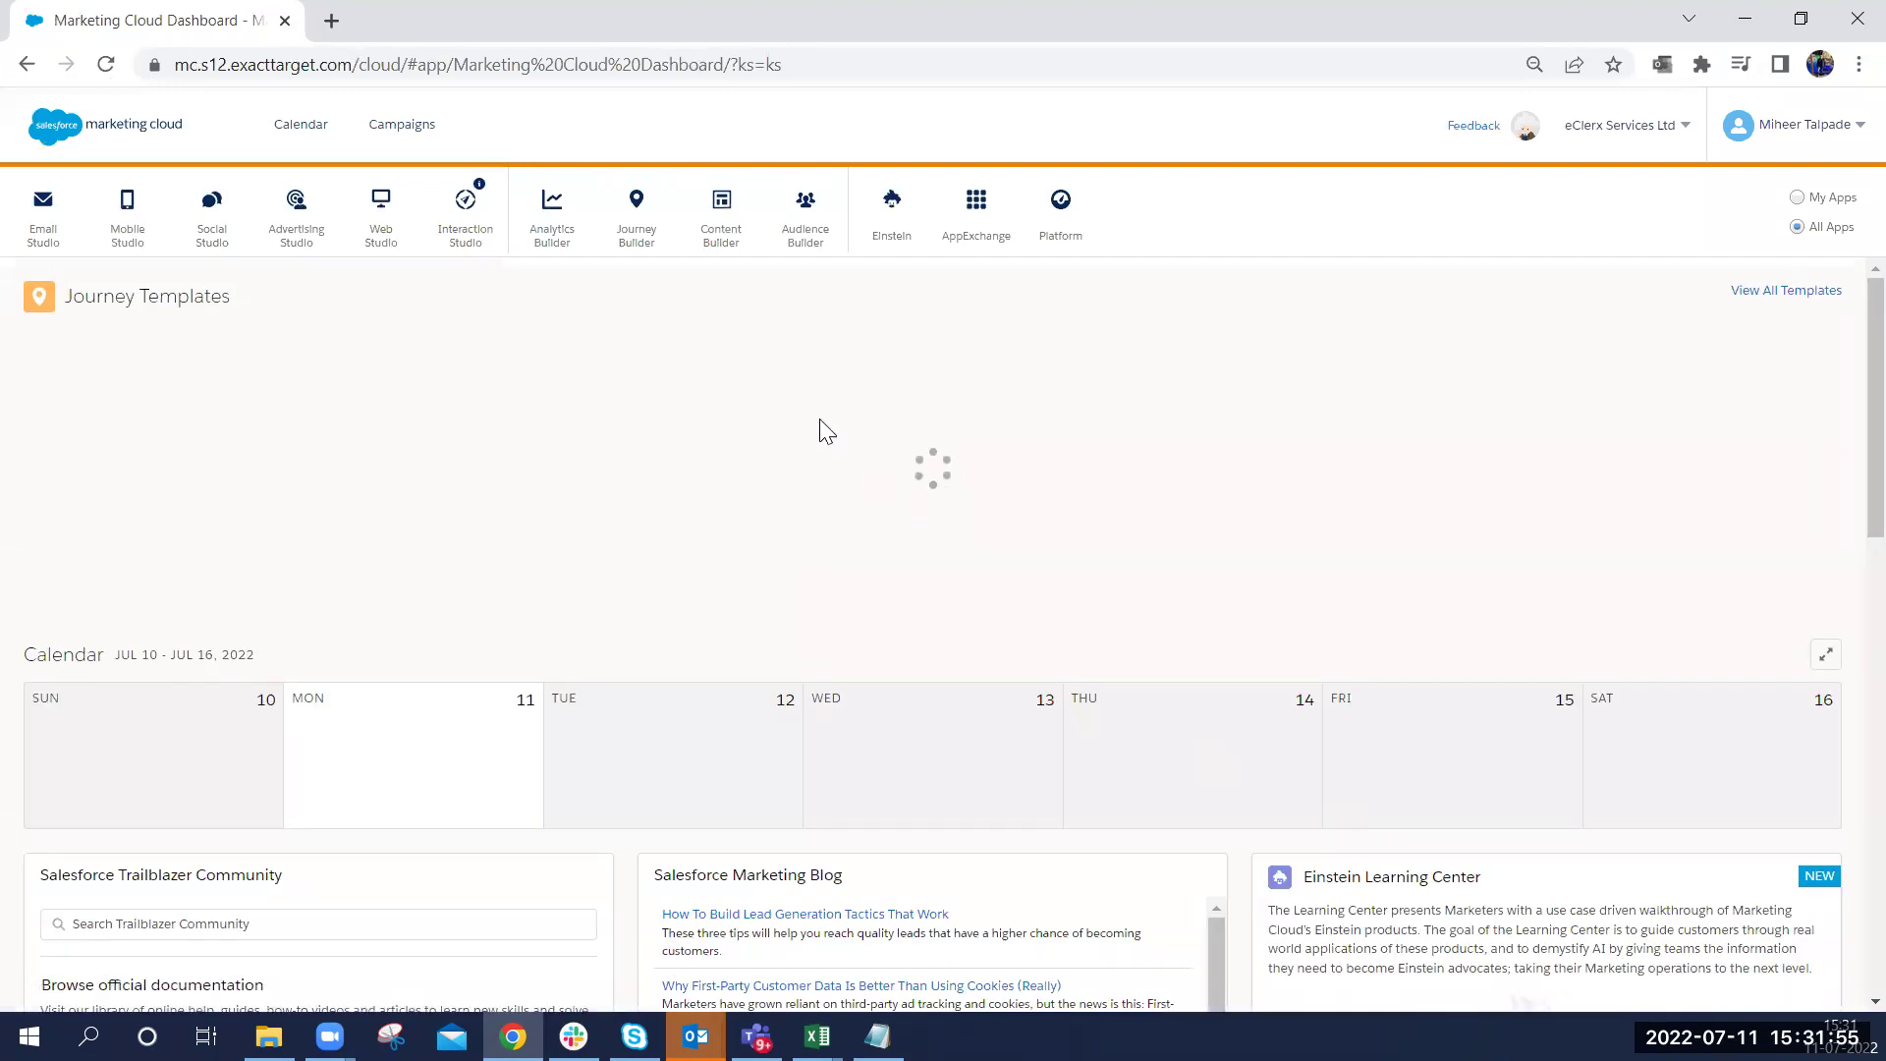
- Open Contact Builder's Data Extensions and expand the folders down to July Training
click(830, 279)
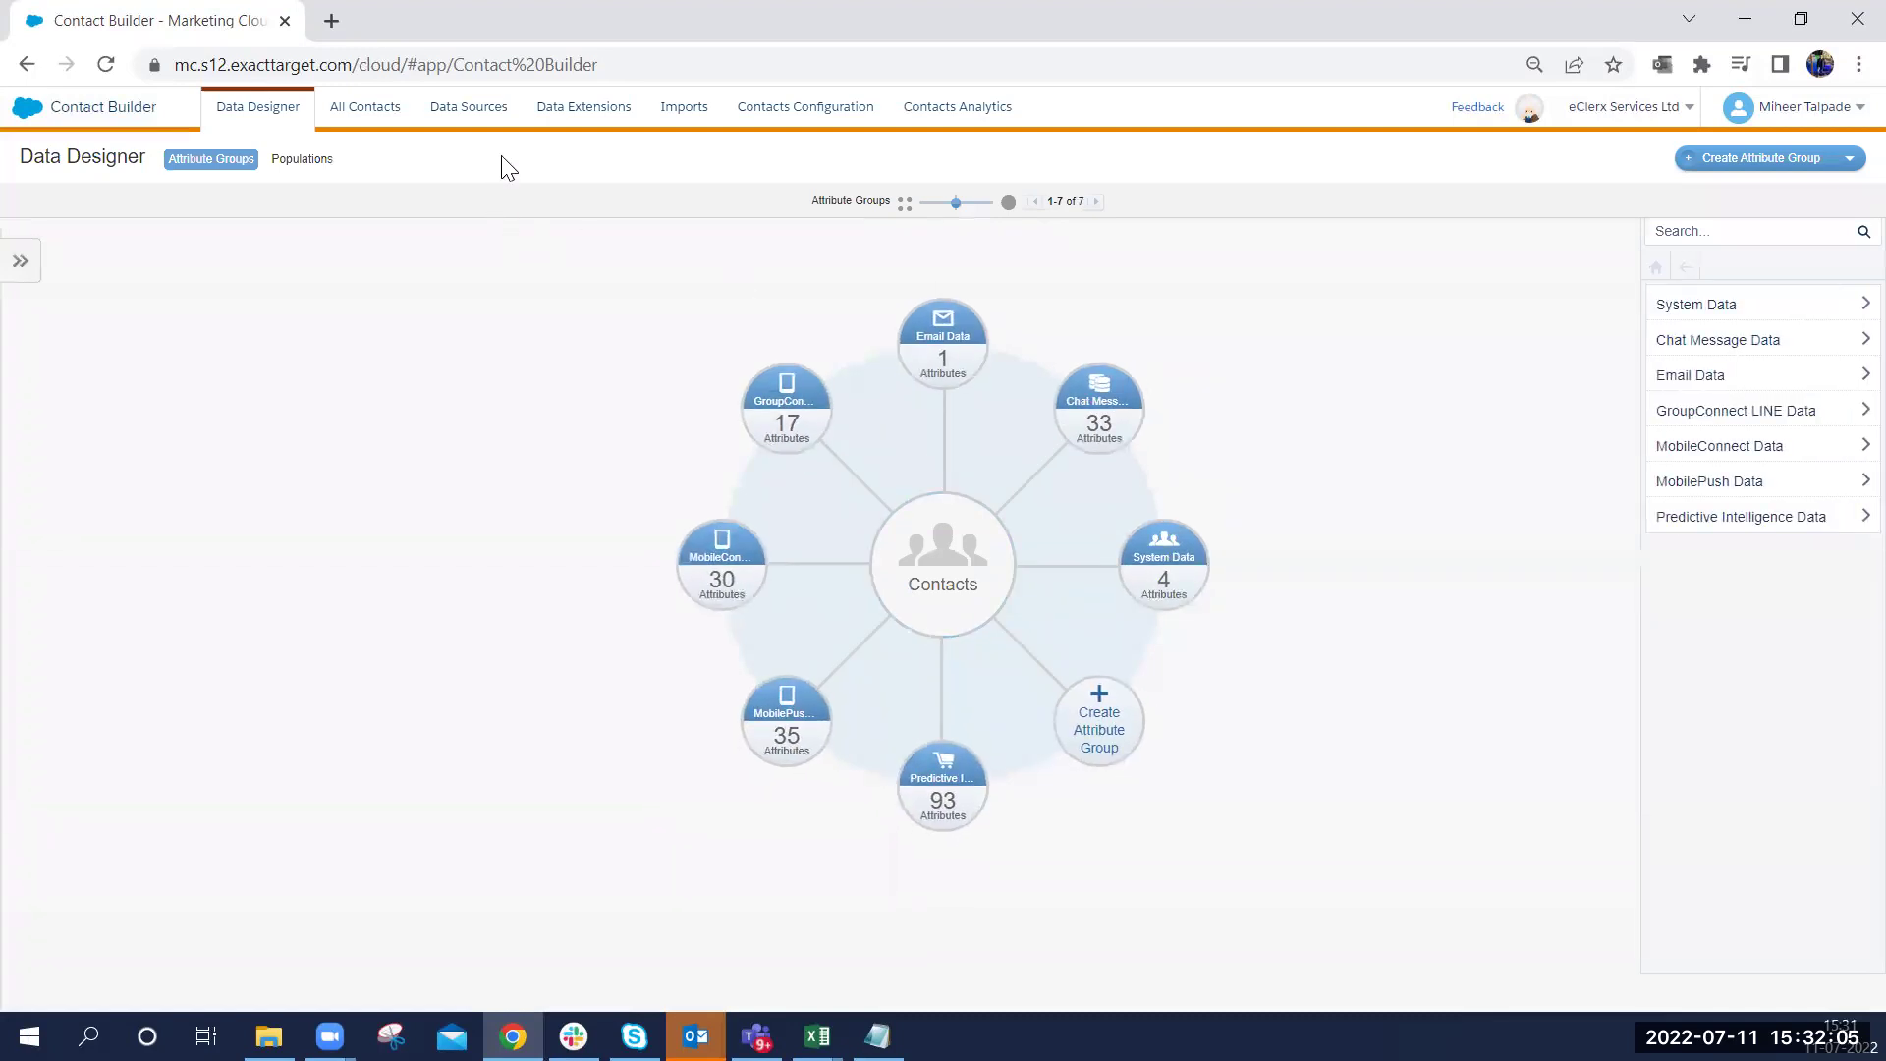
click(565, 107)
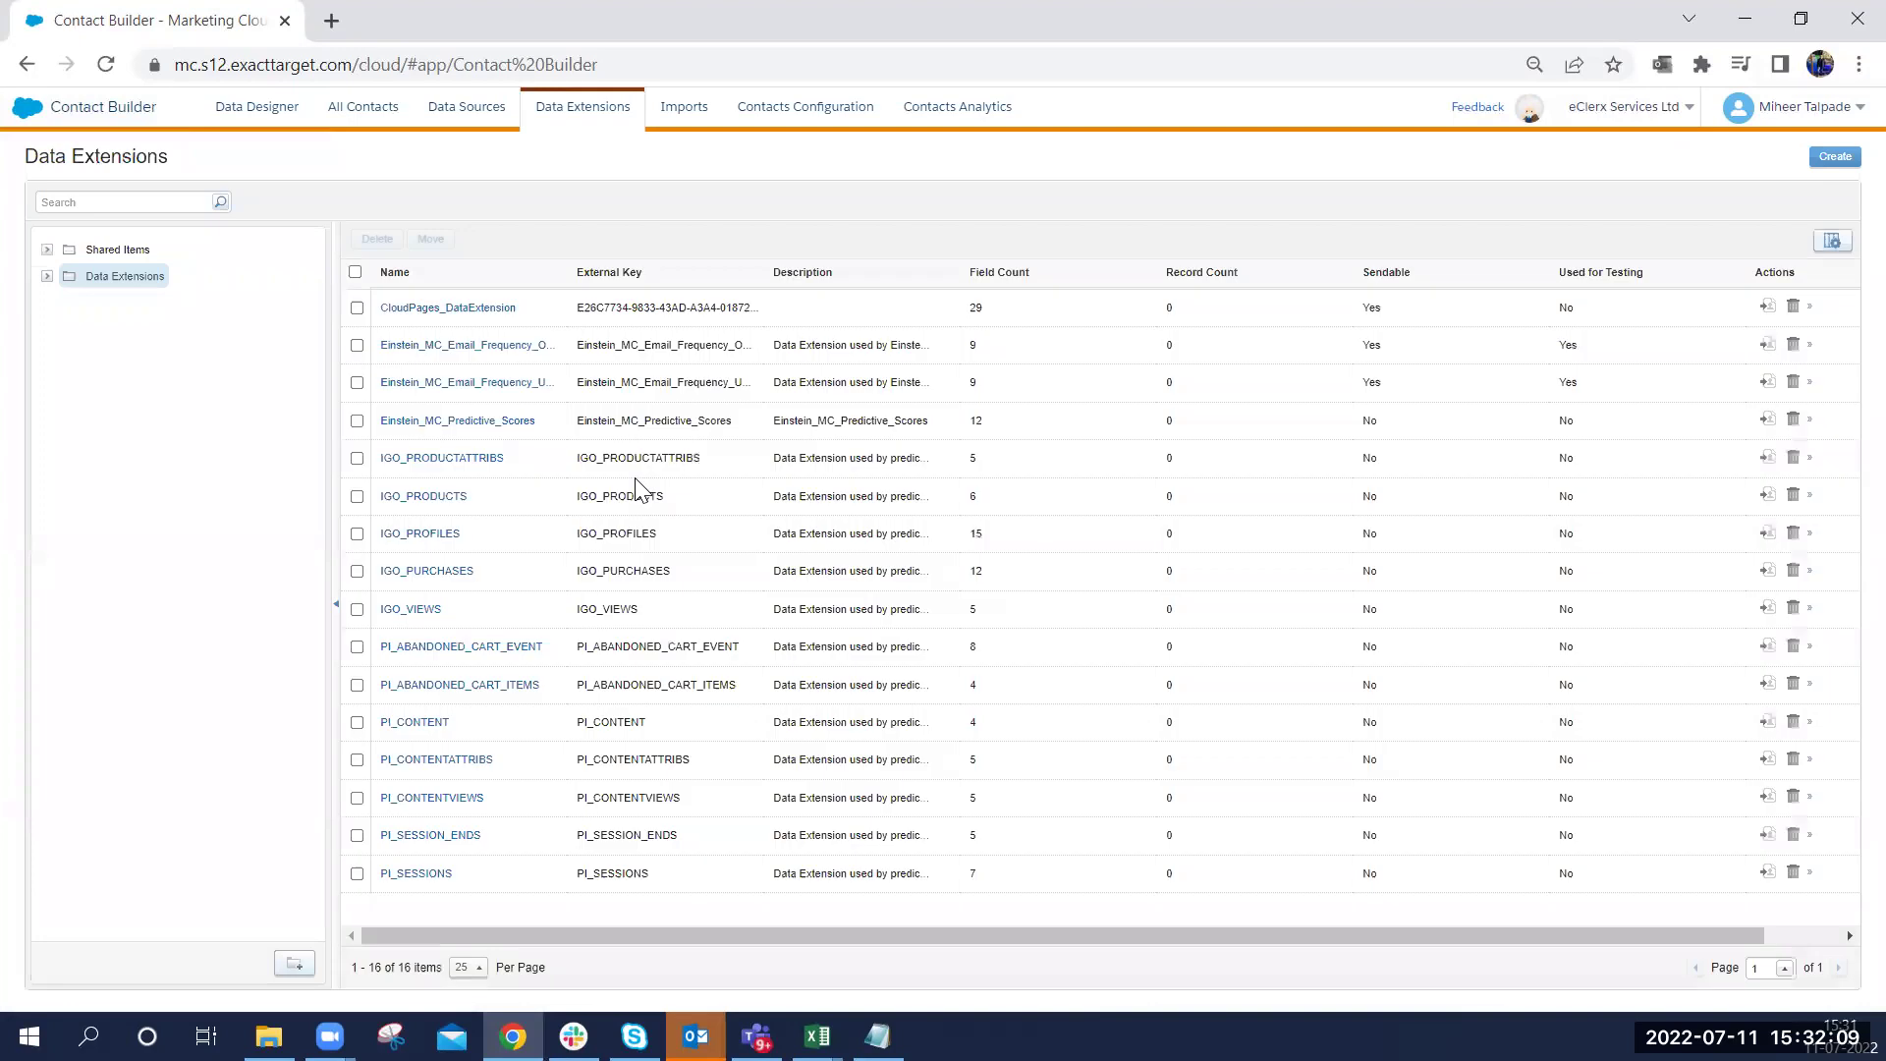
click(46, 277)
click(69, 303)
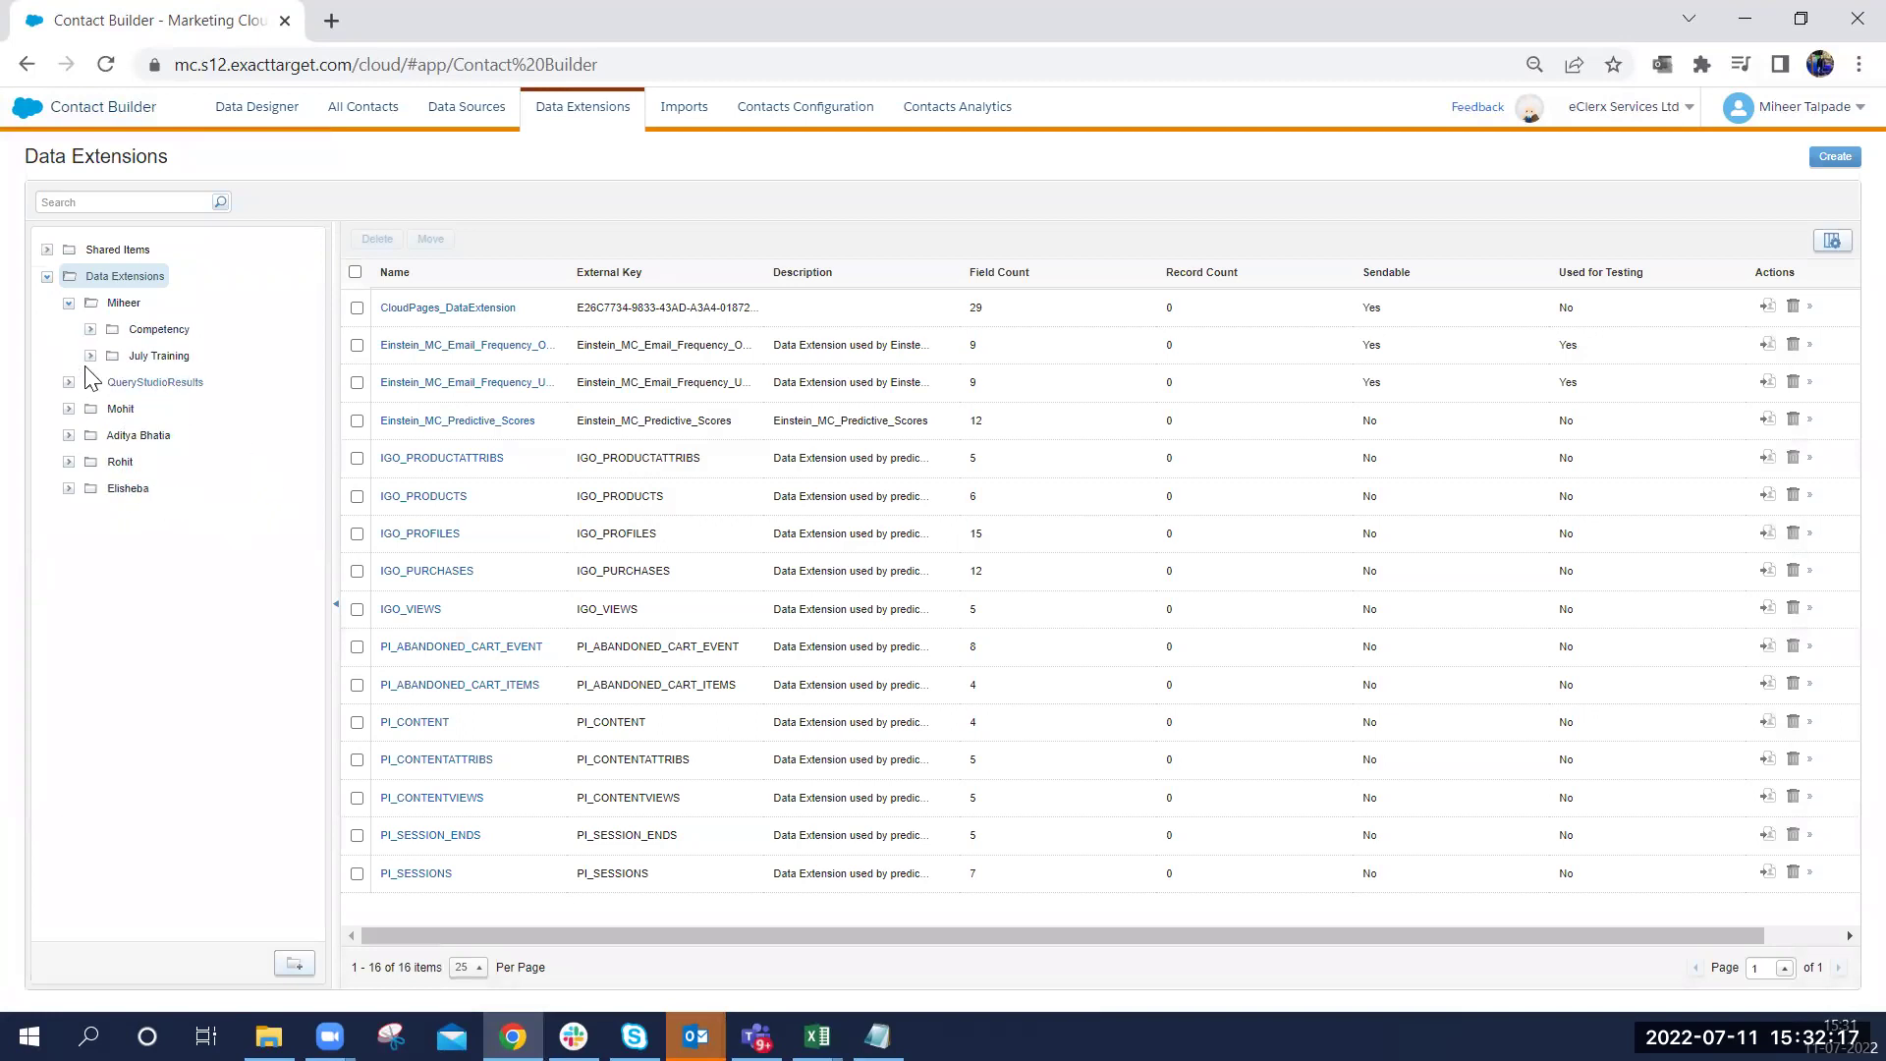
click(155, 357)
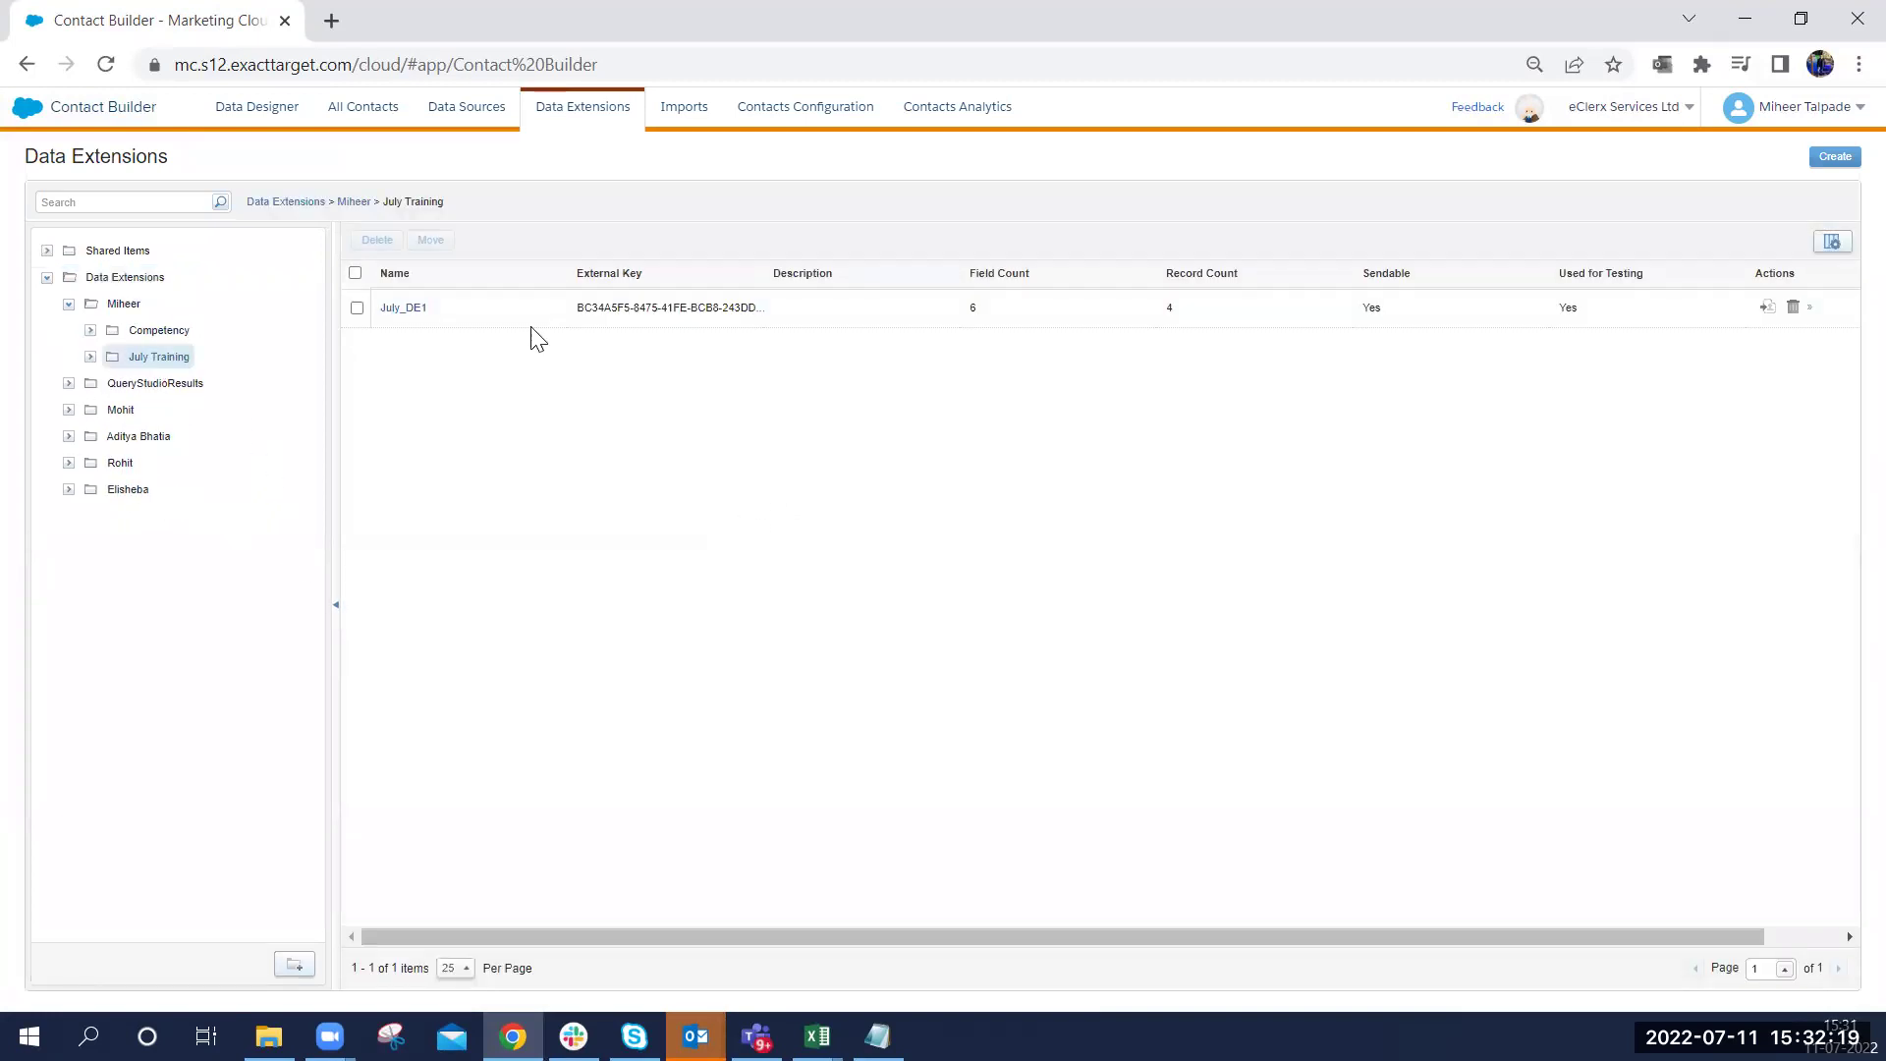
- Confirm July_DE1's Records tab lists four records, then return to the folder listing
click(406, 308)
click(590, 243)
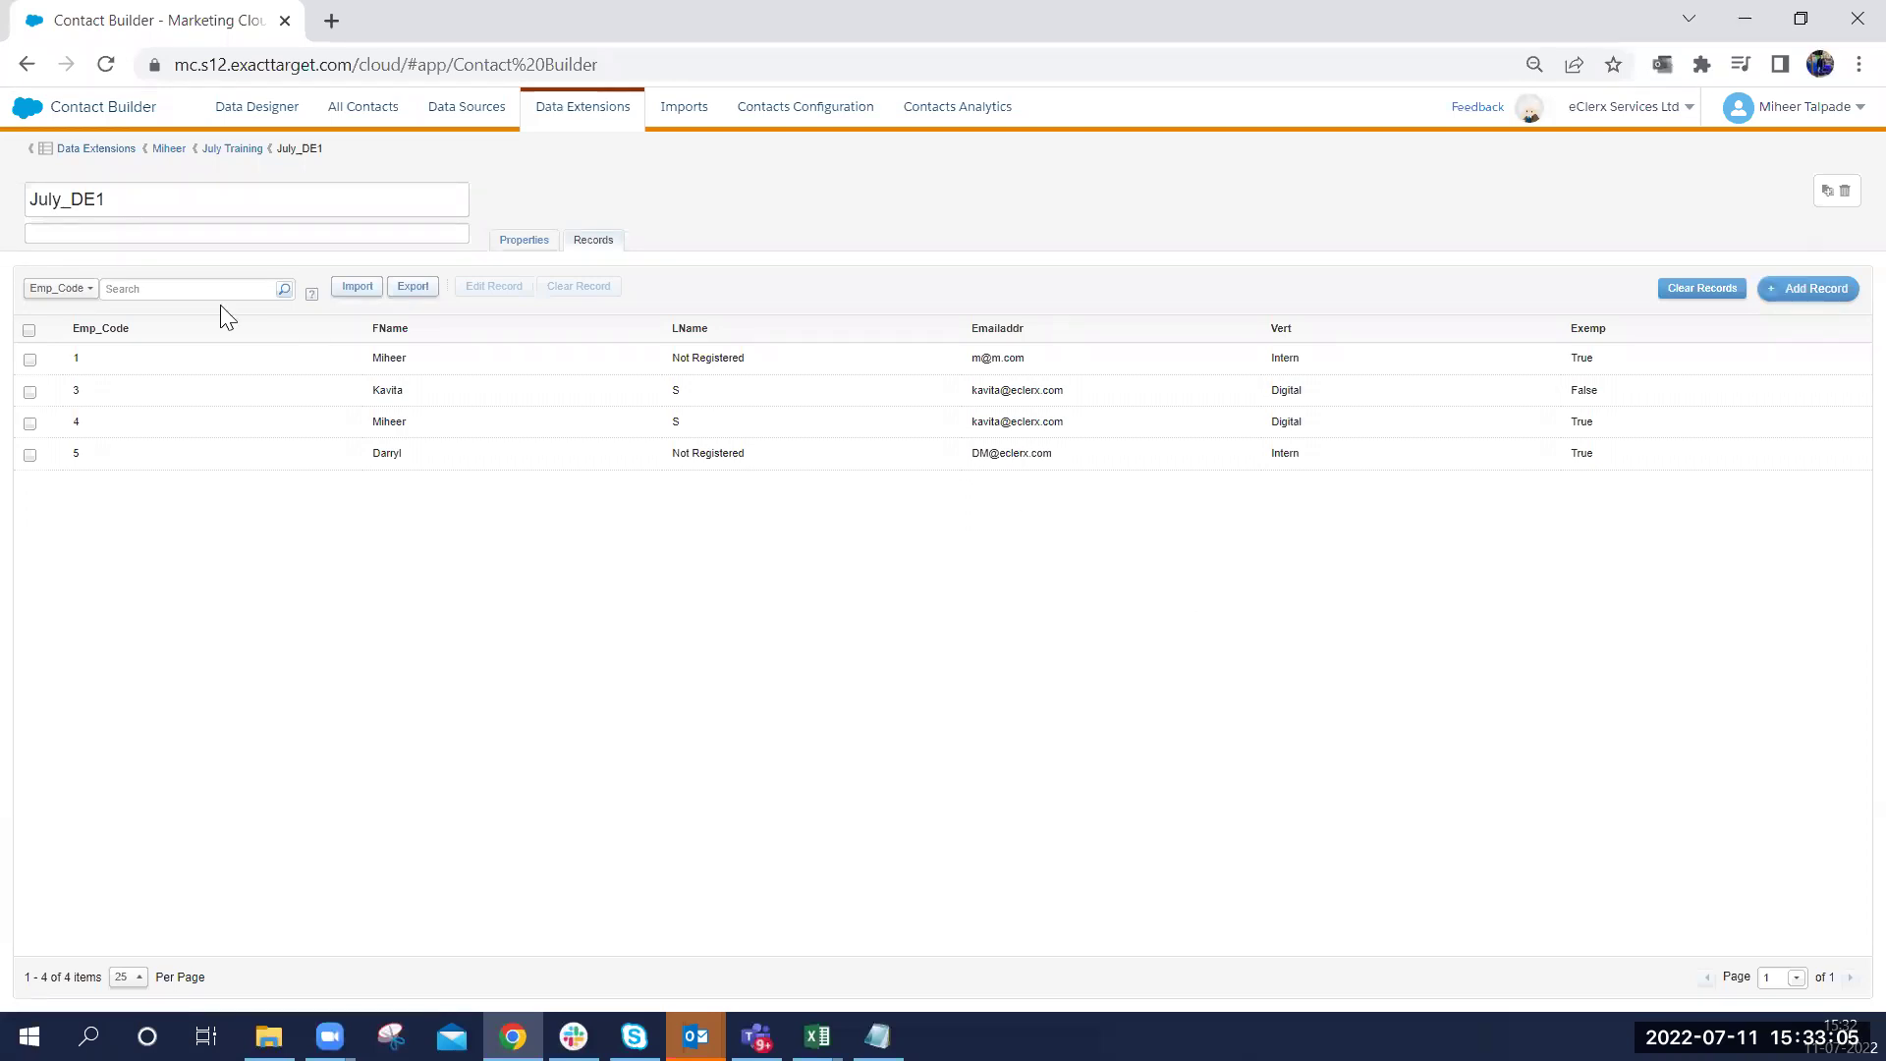
click(91, 152)
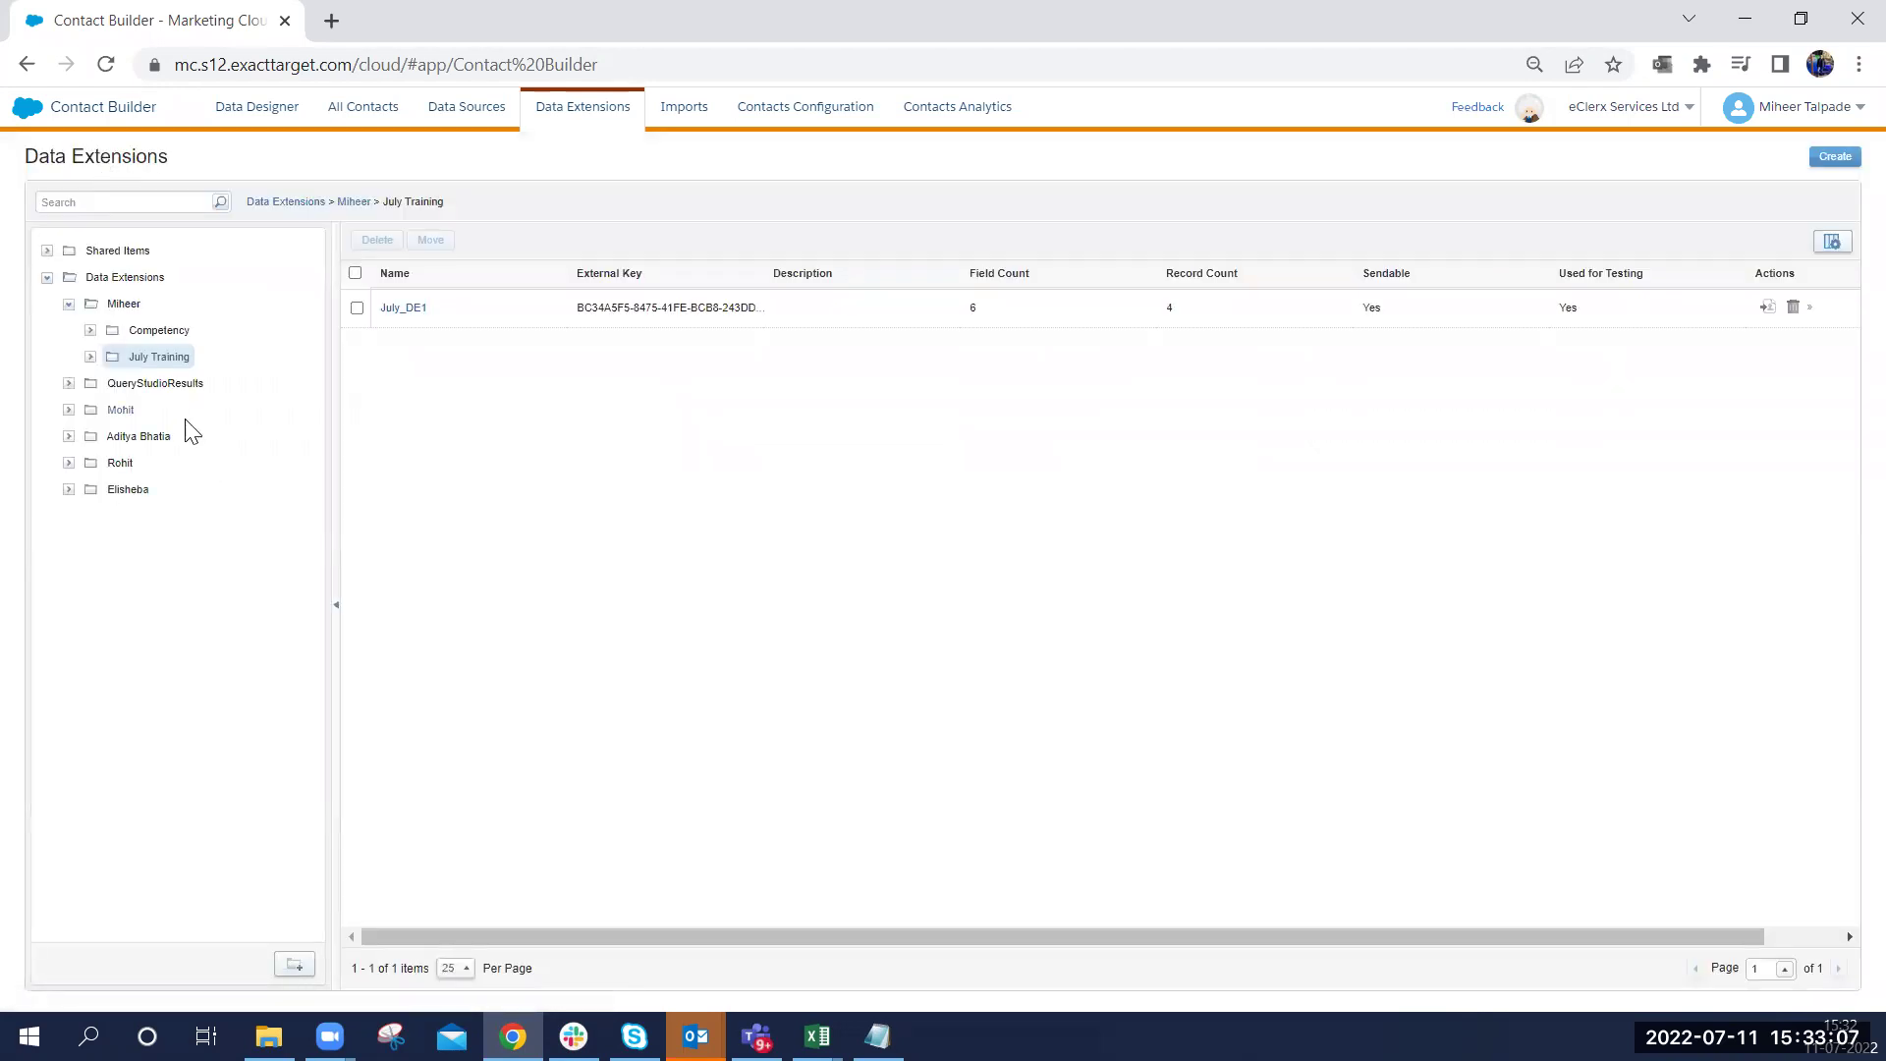